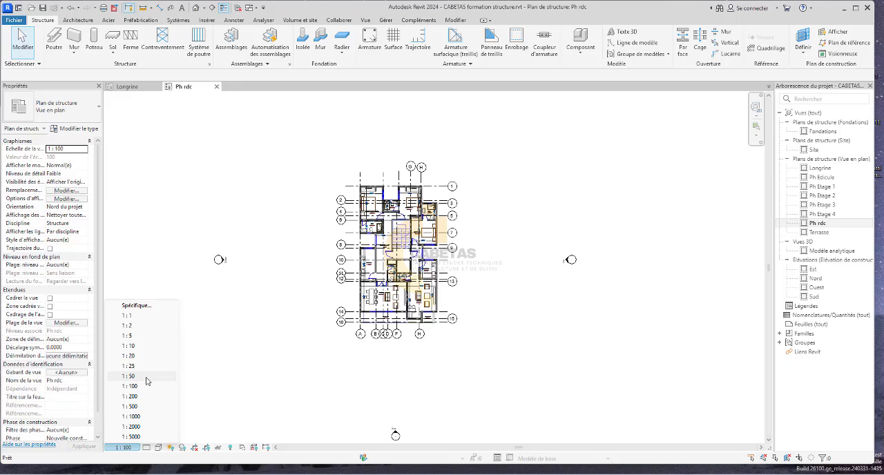
Set the Ph rdc structural plan's view scale to 1:50.
left_click(147, 377)
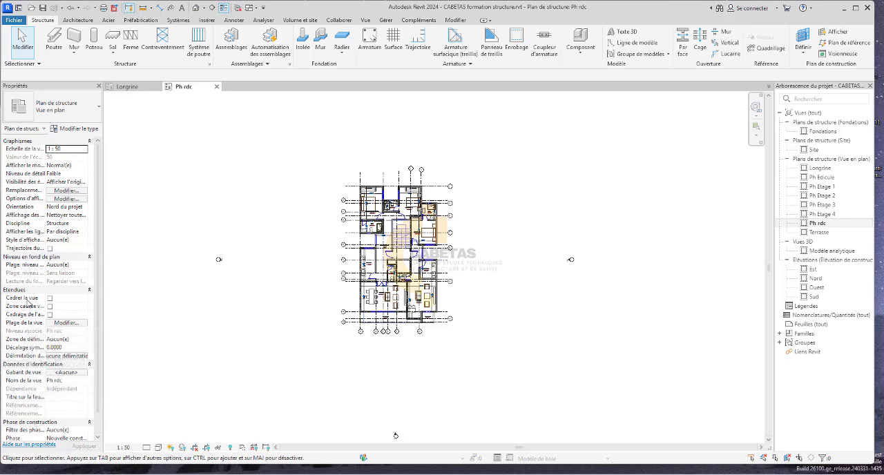
Open the view template assignment for Ph rdc and list the templates for the Structure discipline and all view types.
left_click(63, 372)
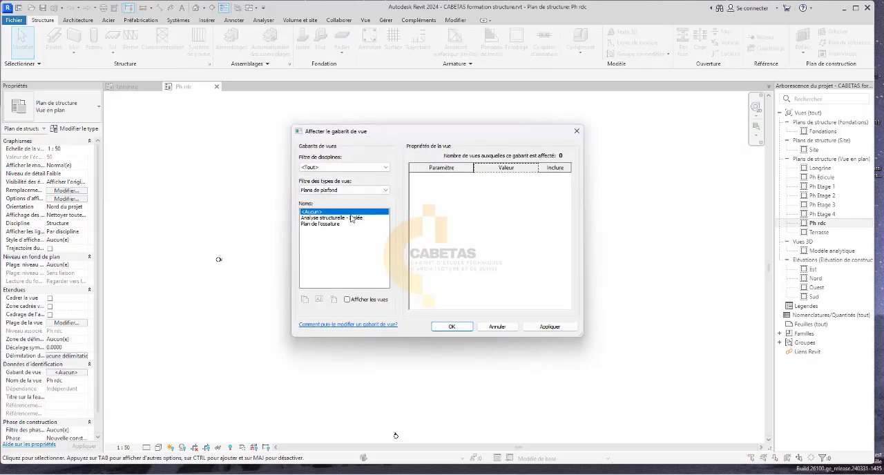
left_click(347, 168)
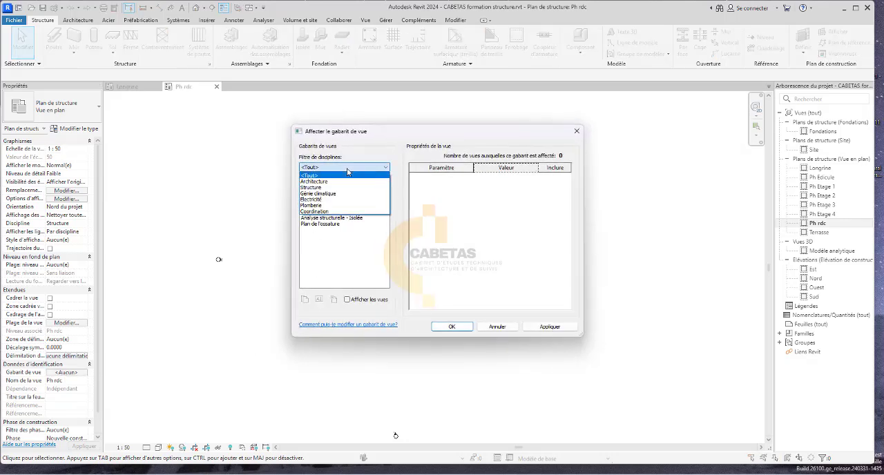
left_click(345, 187)
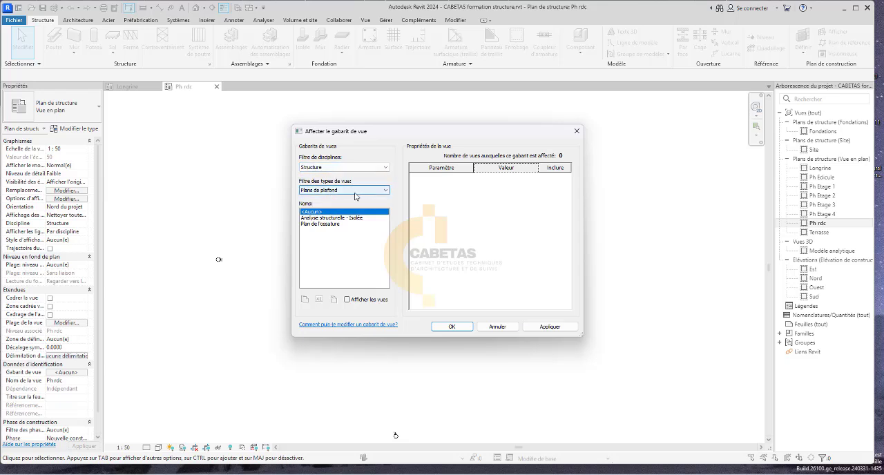
left_click(353, 192)
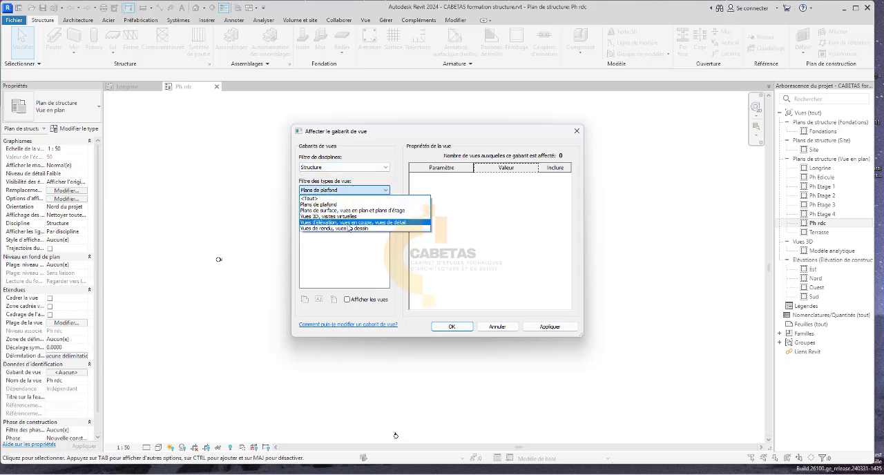
left_click(315, 198)
scroll(329, 236, "down", 1)
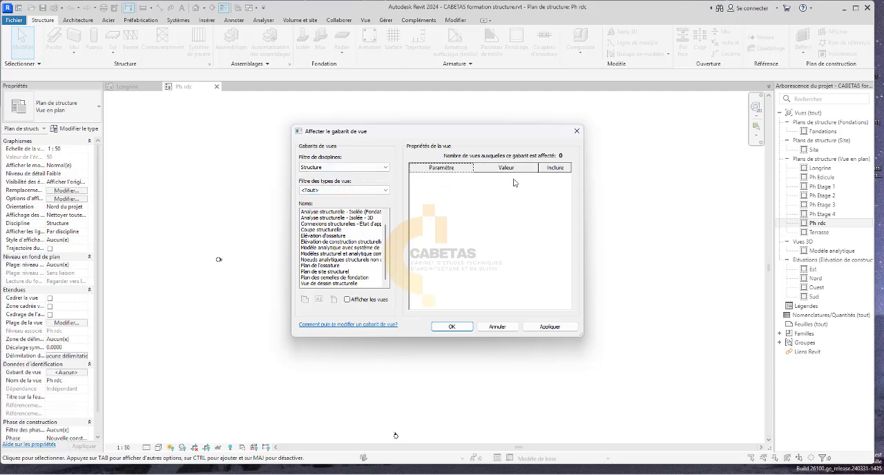
Show and hide the project views in the template name list, and check the available discipline filters, keeping Structure.
left_click(358, 305)
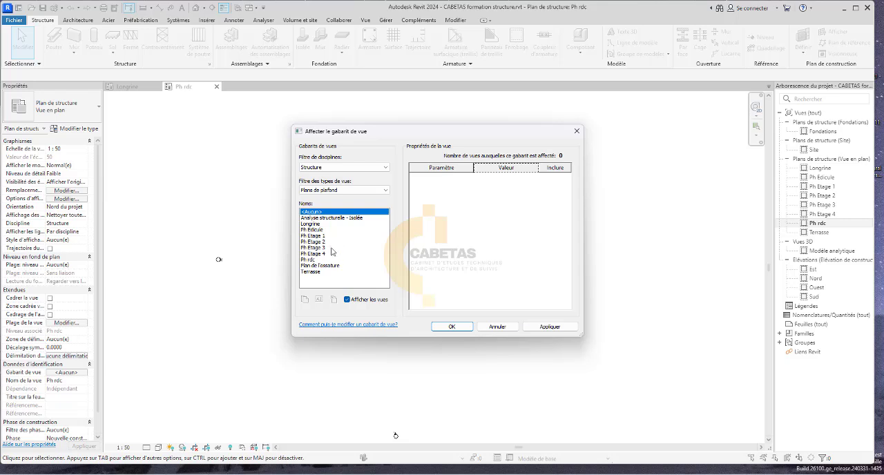
left_click(361, 298)
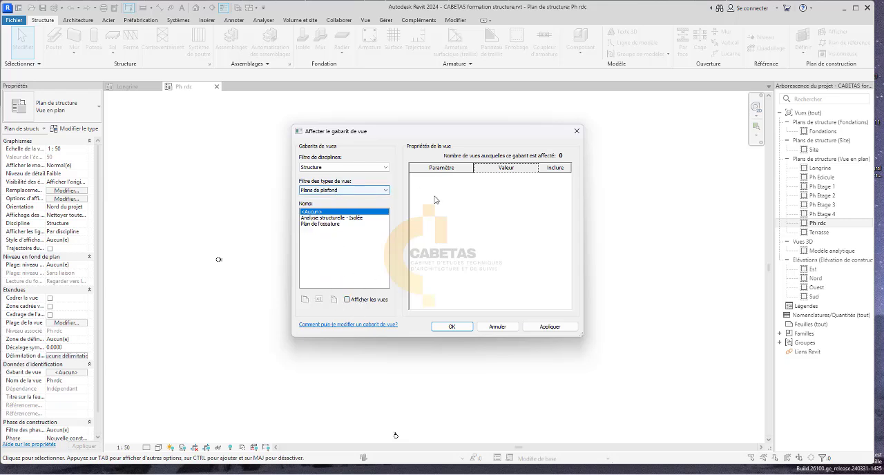
left_click(325, 170)
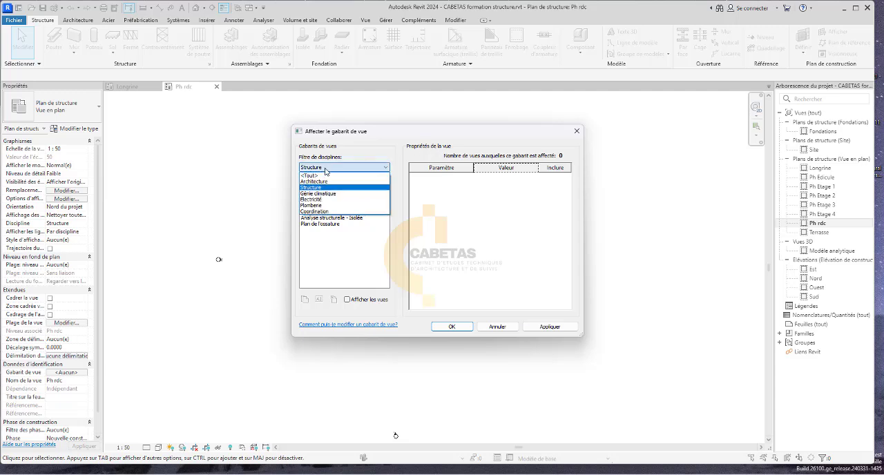
left_click(328, 170)
left_click(342, 170)
left_click(505, 168)
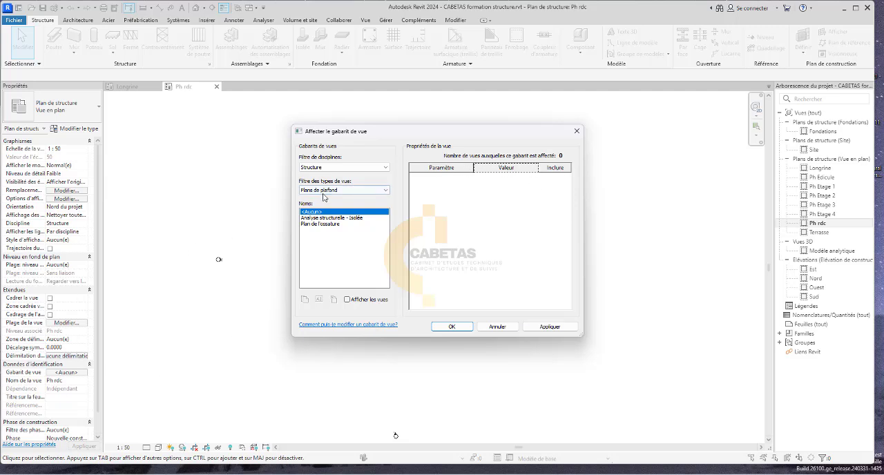
Review the properties of the Analyse structurelle - Isolée and Plan de l'ossature templates, and close the dialog without assigning one.
left_click(316, 218)
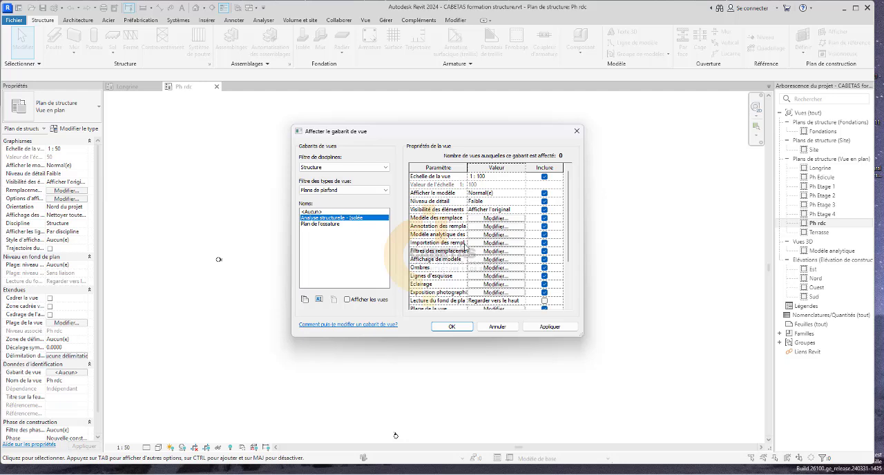
scroll(444, 265, "down", 3)
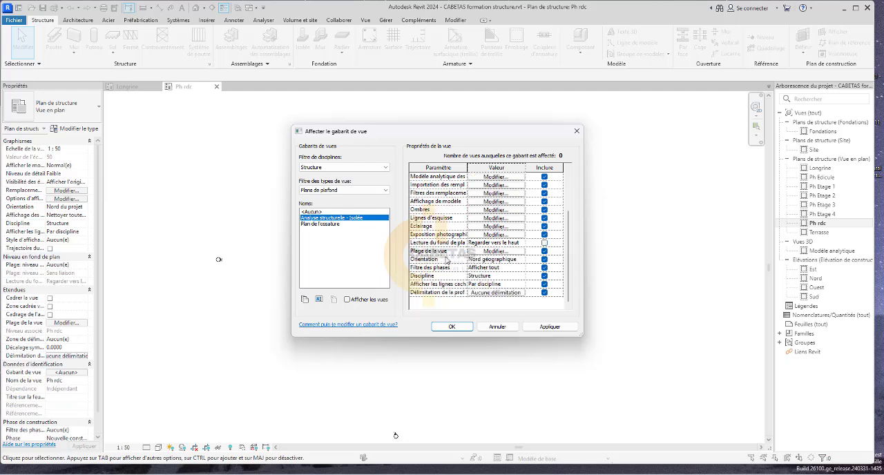
scroll(475, 247, "up", 3)
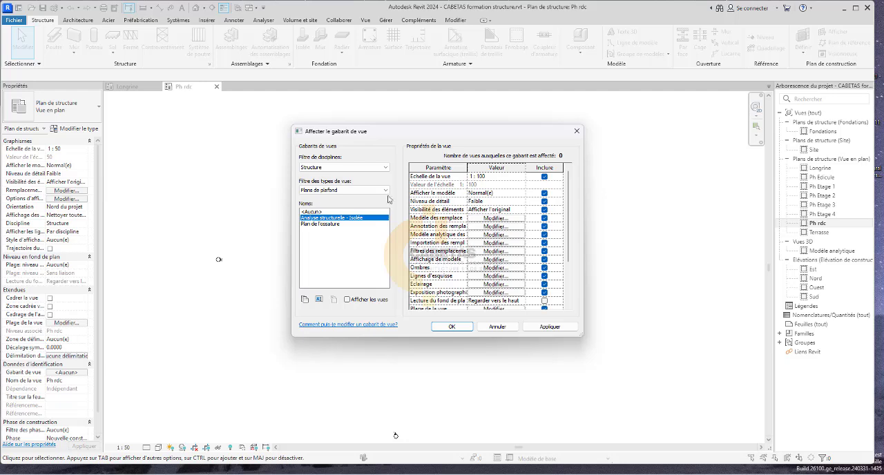
left_click(321, 228)
scroll(484, 225, "down", 3)
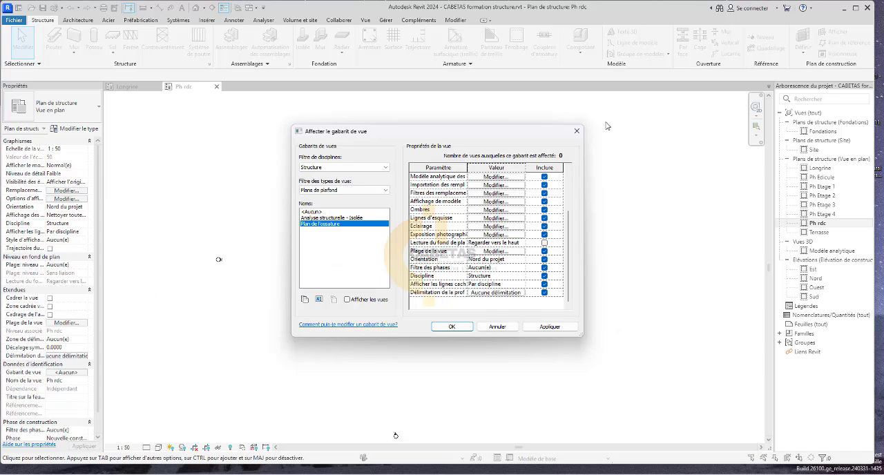
left_click(577, 130)
Examine the Ph rdc plan's grid lines, room labels and dimensions at 1:50 scale.
scroll(405, 276, "up", 3)
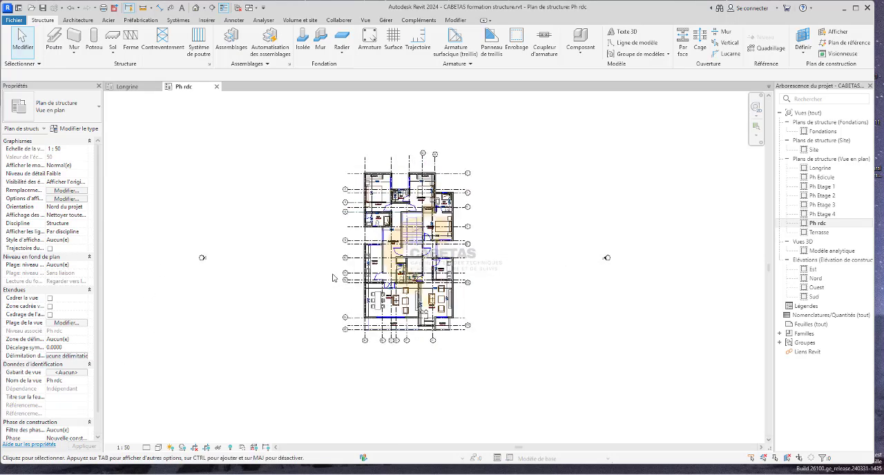
scroll(405, 277, "down", 2)
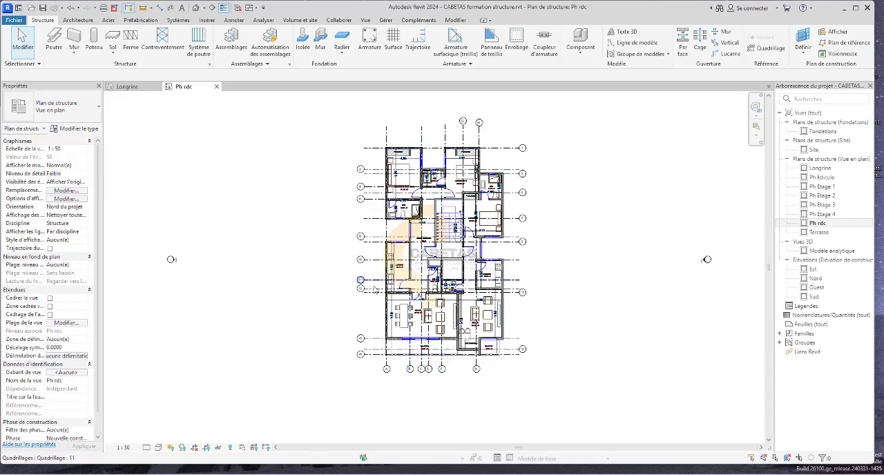
scroll(549, 270, "up", 4)
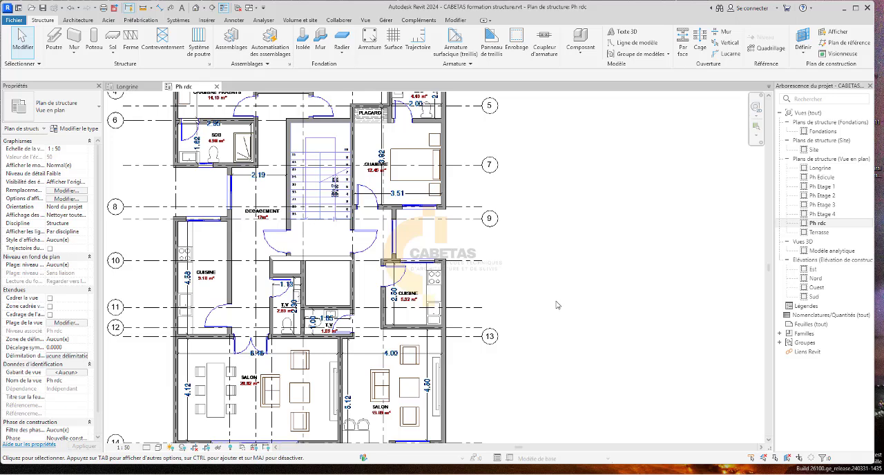
scroll(557, 324, "down", 3)
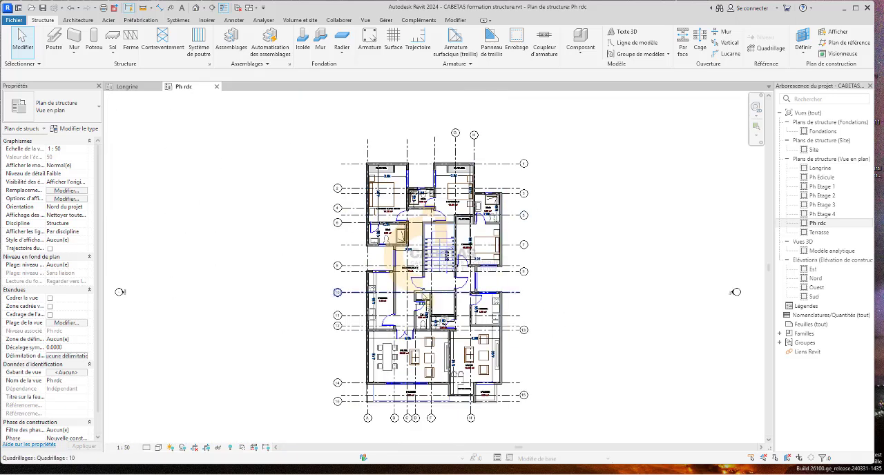
scroll(390, 219, "up", 3)
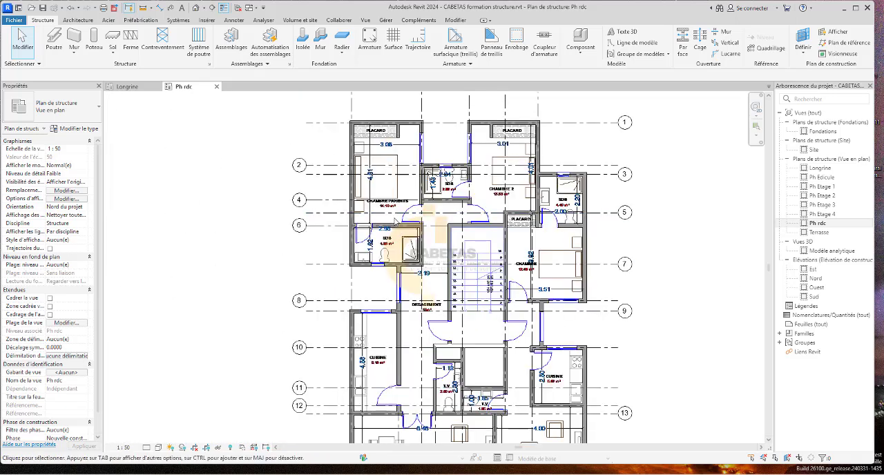
scroll(519, 141, "up", 4)
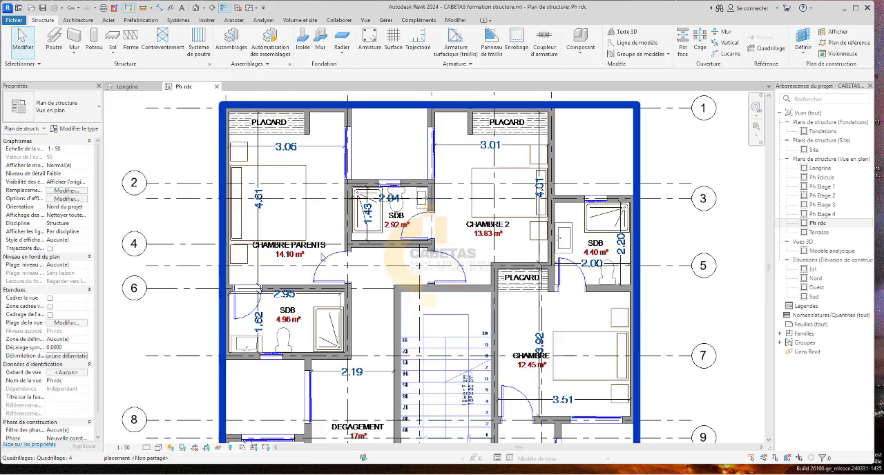
scroll(319, 256, "down", 4)
scroll(529, 317, "down", 1)
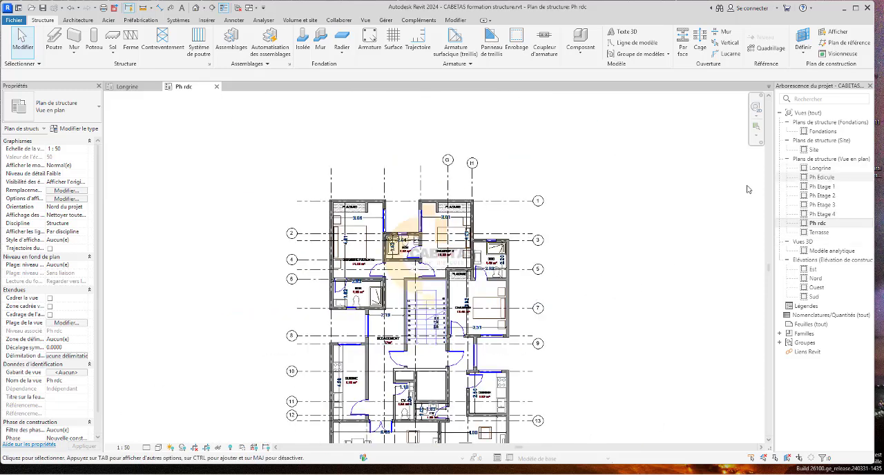
Open the structural plans Ph Etage 1, Ph Etage 2, Ph Etage 3, Ph Etage 4, Terrasse and Ph Edicule to view their grids.
left_click(832, 189)
double_click(832, 196)
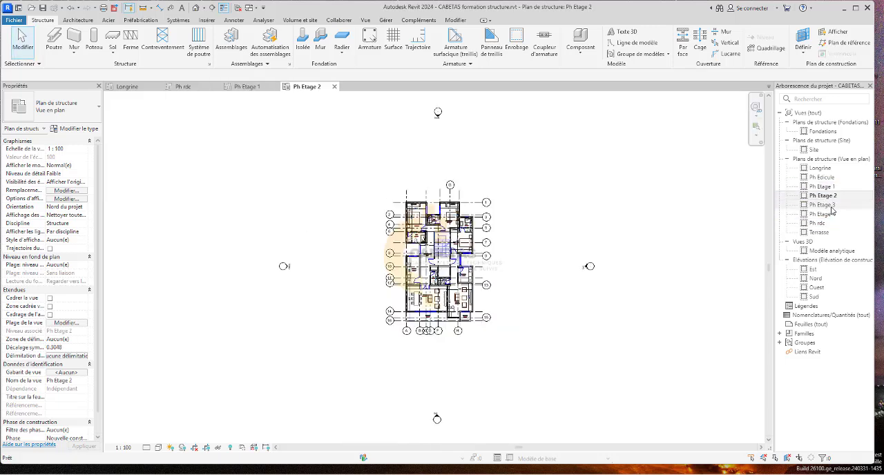
double_click(832, 205)
double_click(833, 215)
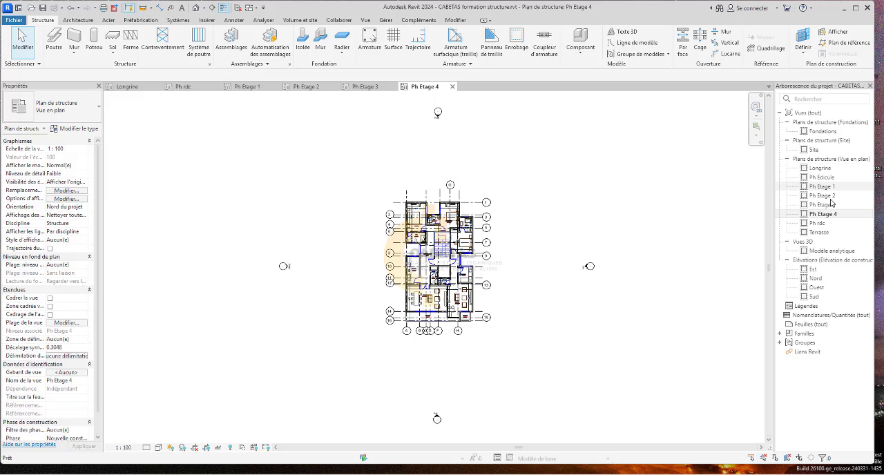
left_click(818, 233)
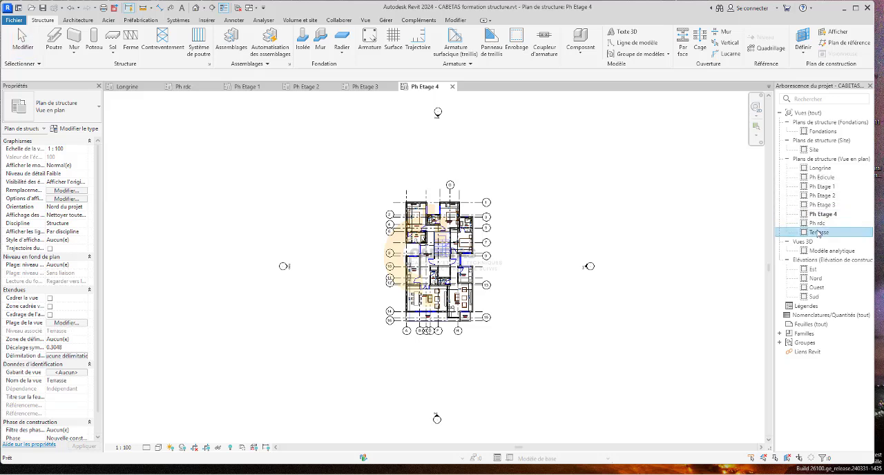
left_click(831, 178)
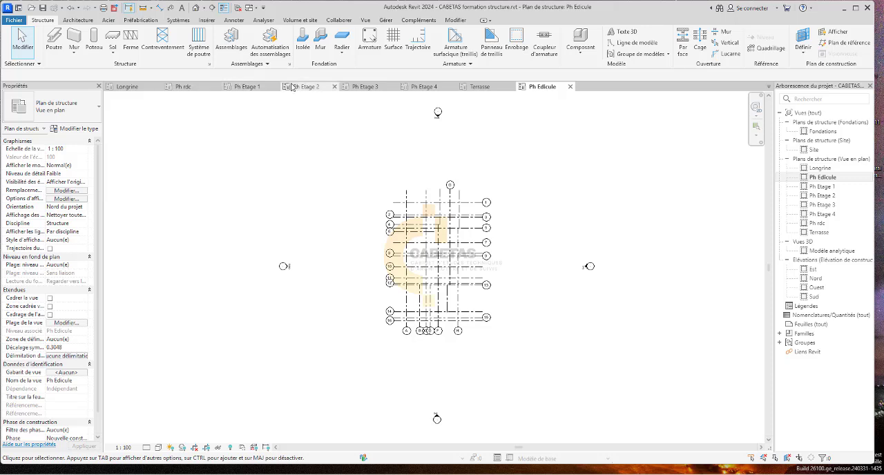
scroll(424, 308, "up", 2)
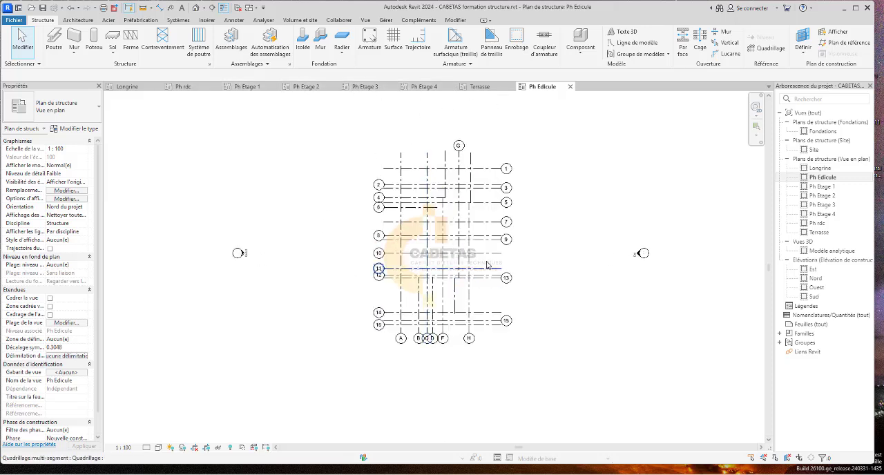
Switch to the Longrine plan and examine its grid lines, outer walls, shop area, entrance hall and staircase.
left_click(127, 86)
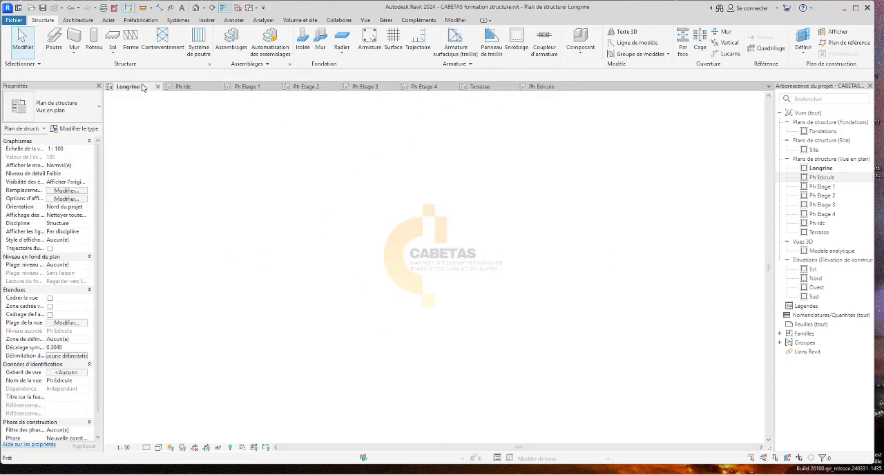
scroll(339, 121, "down", 2)
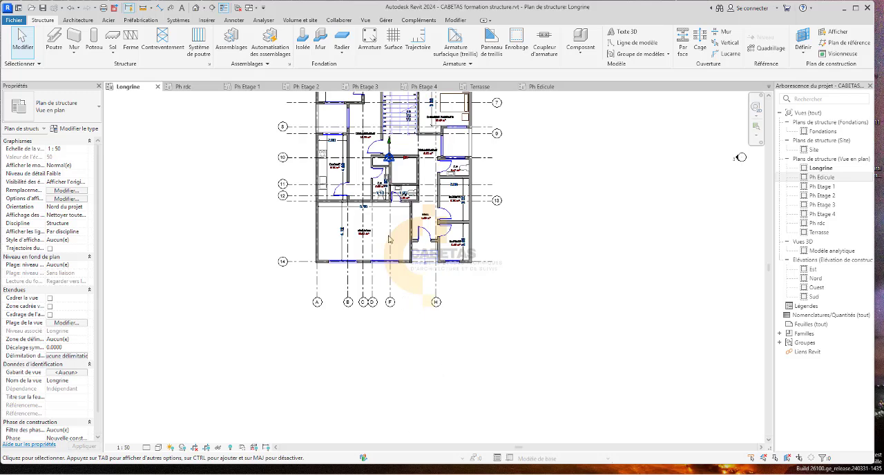
scroll(389, 237, "up", 4)
scroll(374, 370, "down", 3)
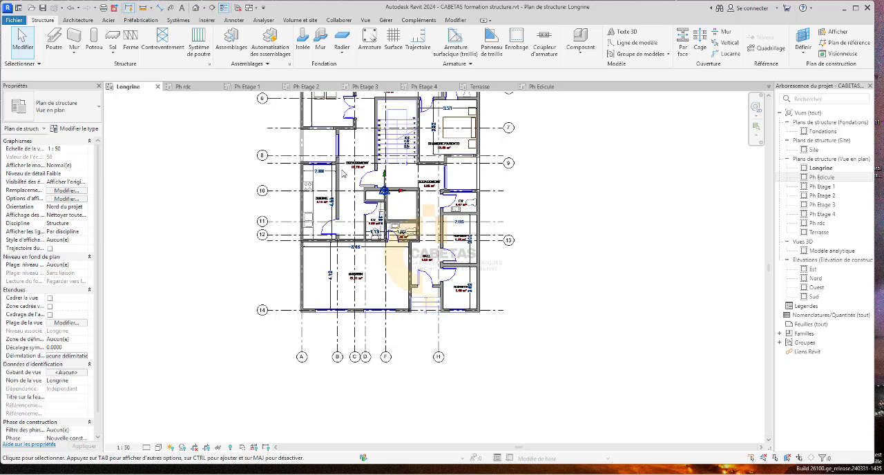
scroll(349, 226, "down", 2)
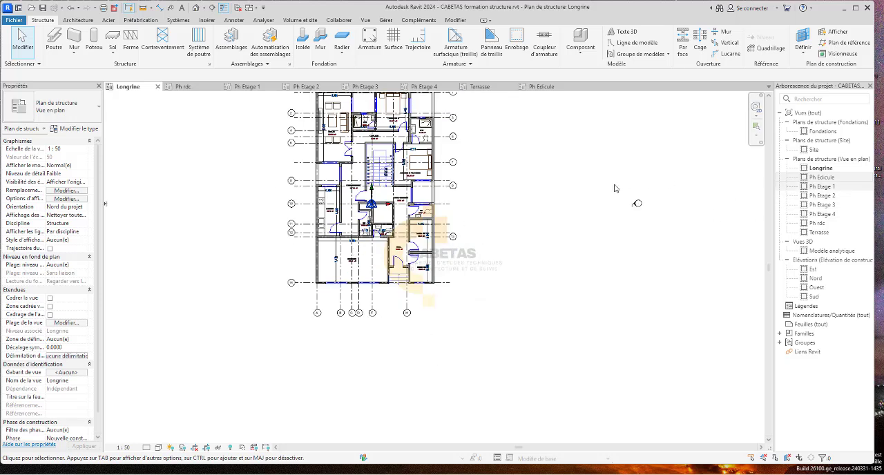
scroll(312, 284, "up", 5)
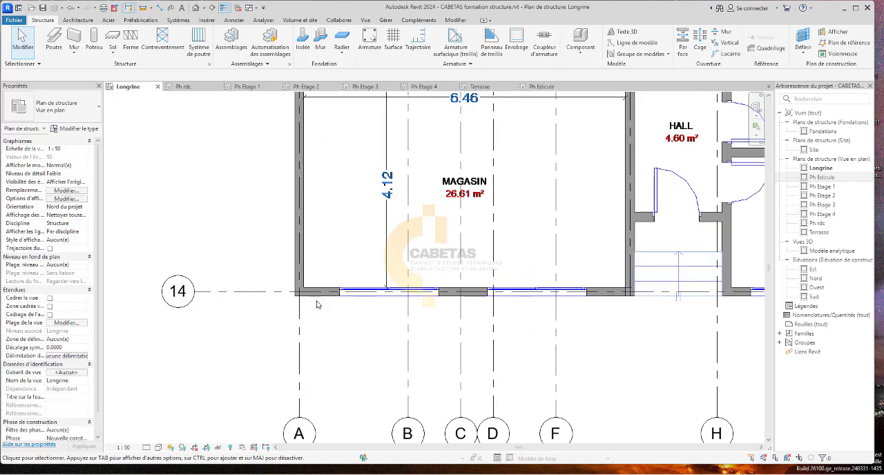
scroll(462, 313, "down", 3)
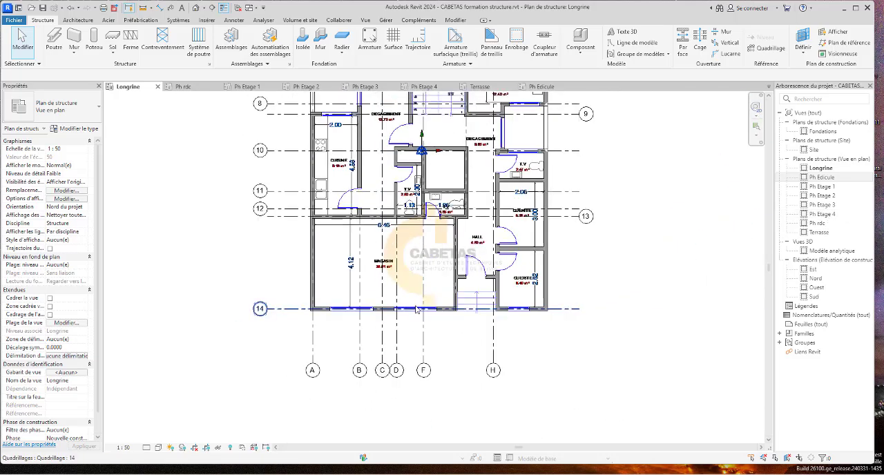
scroll(592, 323, "up", 2)
scroll(592, 322, "down", 3)
scroll(578, 387, "up", 2)
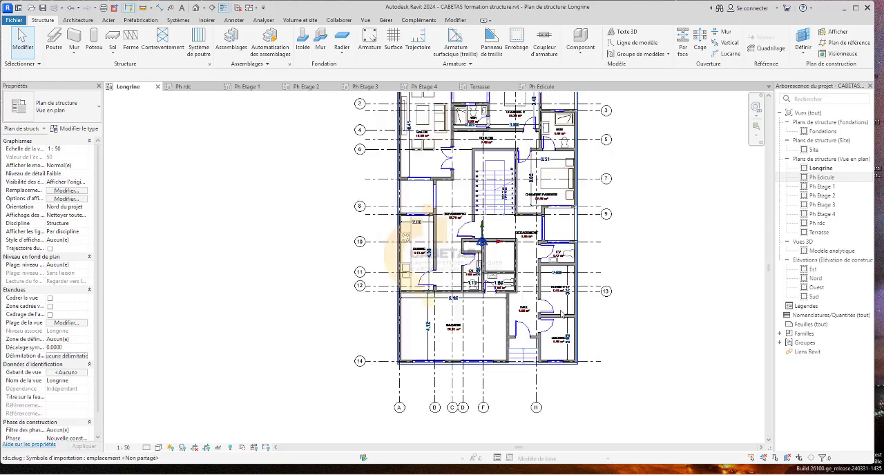
scroll(536, 413, "up", 2)
scroll(586, 343, "down", 5)
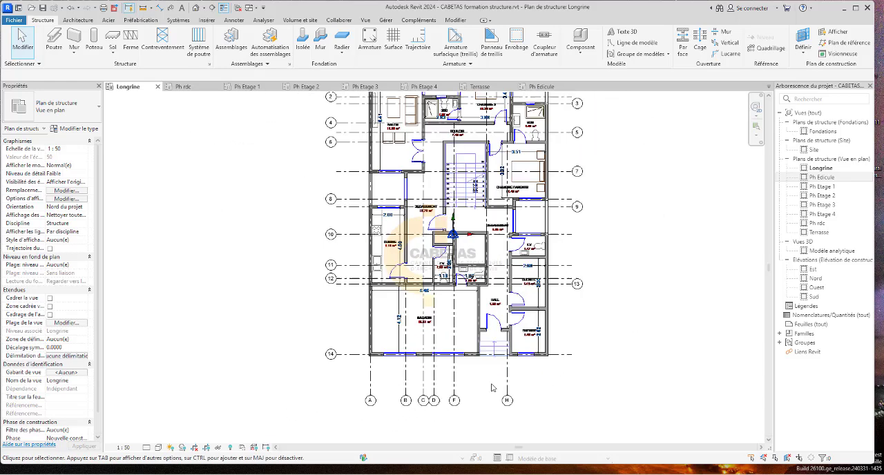
scroll(550, 133, "up", 5)
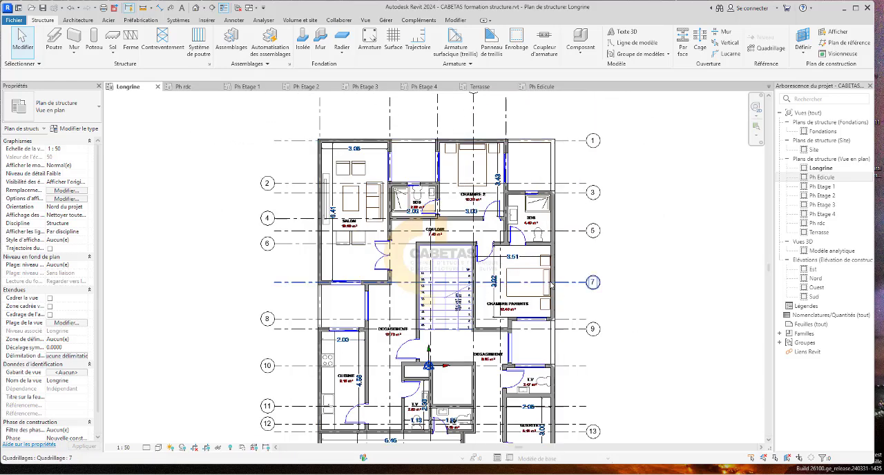
Examine the lower rooms and grids of the Longrine plan and the area around the Cuisine in the Ph rdc plan.
middle_click_drag(552, 289, 494, 237)
middle_click_drag(460, 395, 442, 325)
scroll(443, 324, "down", 2)
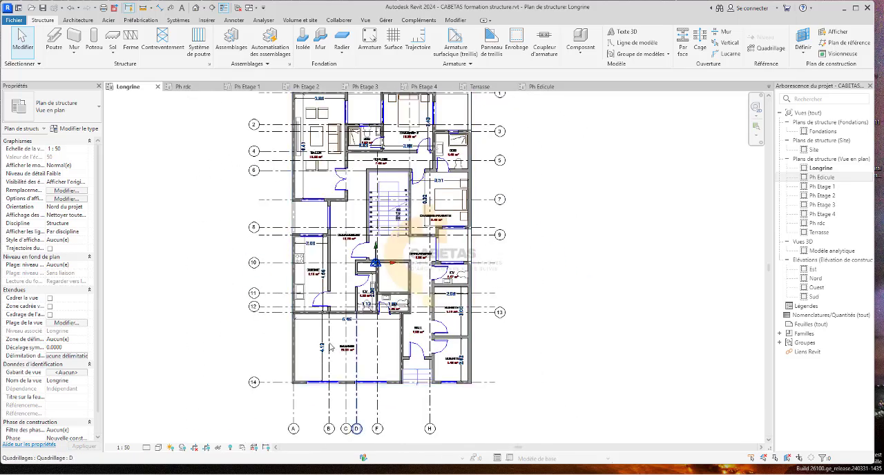
left_click(192, 87)
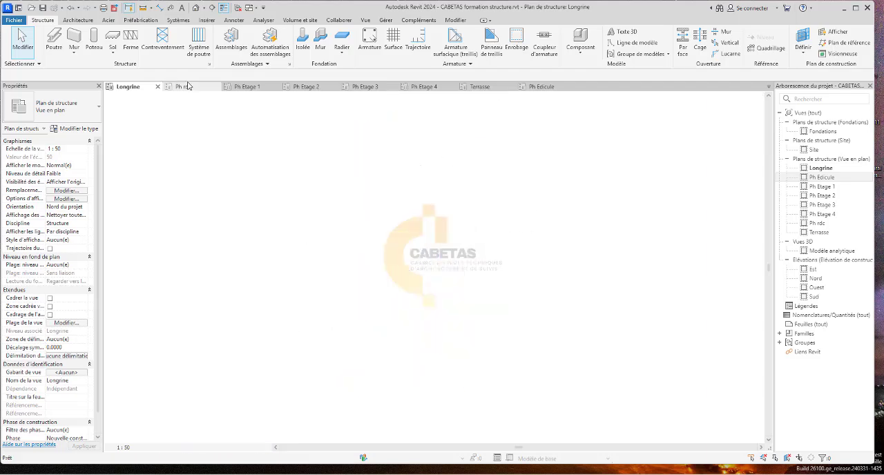
scroll(460, 230, "up", 5)
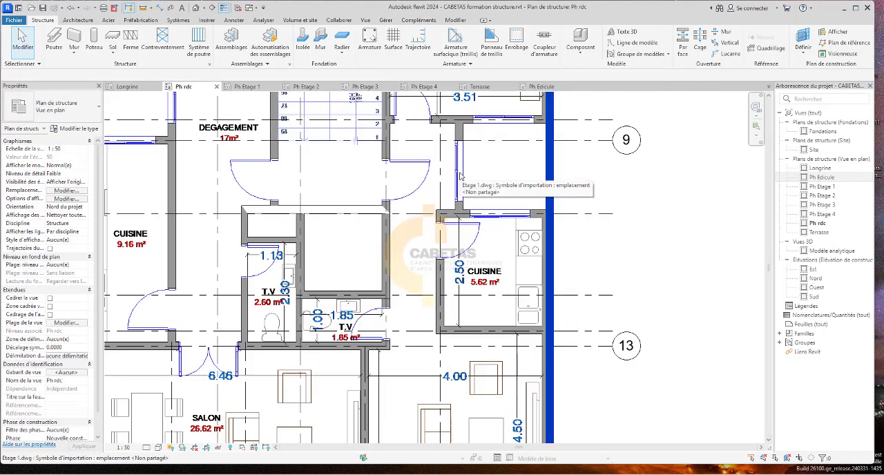
scroll(461, 185, "down", 2)
Open the Ph Etage 1 plan and examine its walls, rooms and existing grid lines, especially around the Cuisine between grids 9 and 13.
left_click(247, 87)
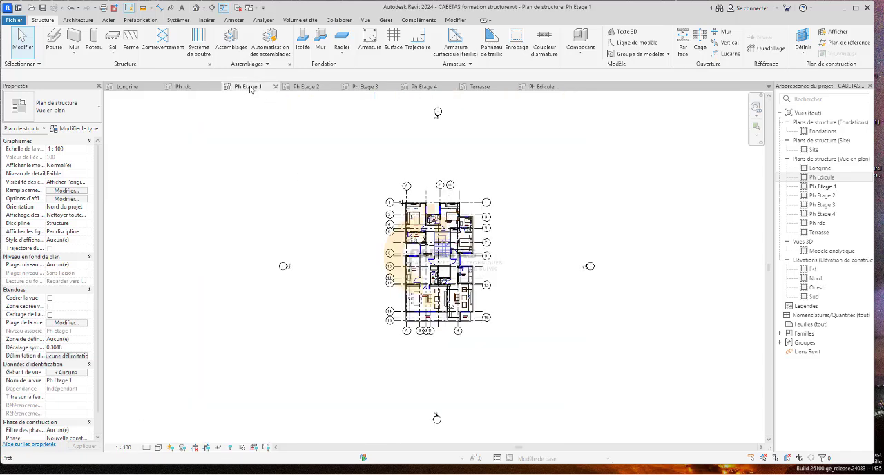
scroll(475, 309, "up", 6)
scroll(475, 309, "up", 3)
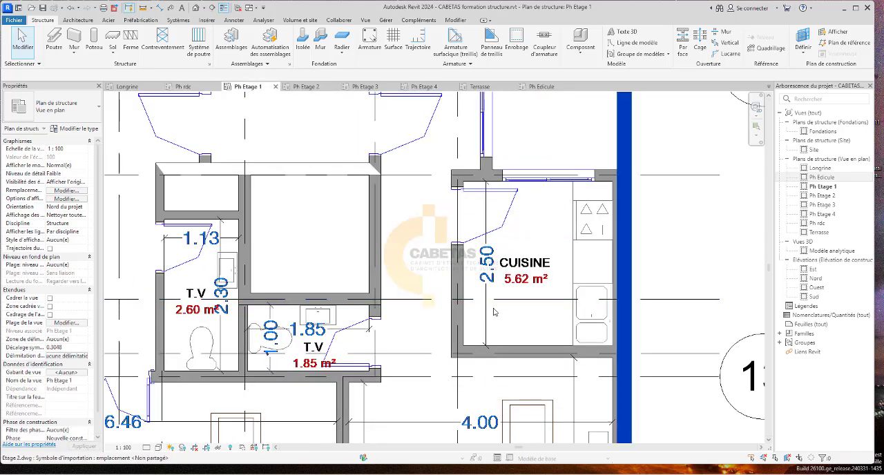
scroll(483, 270, "down", 3)
scroll(483, 271, "up", 1)
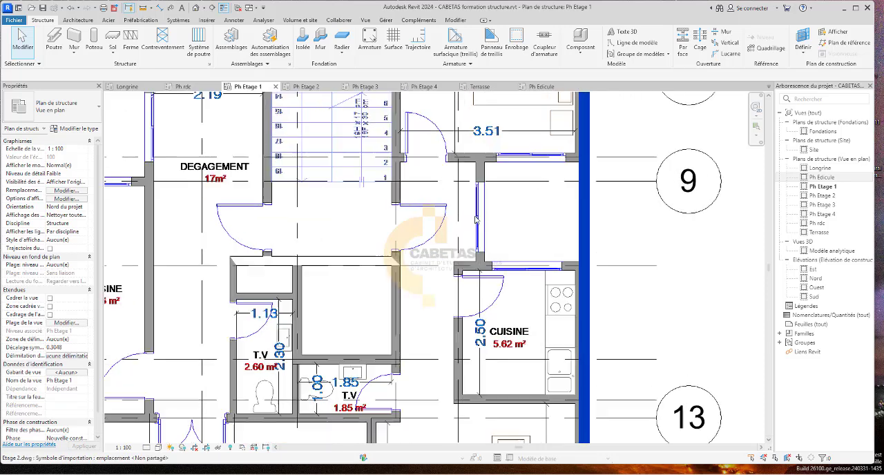
scroll(483, 270, "down", 4)
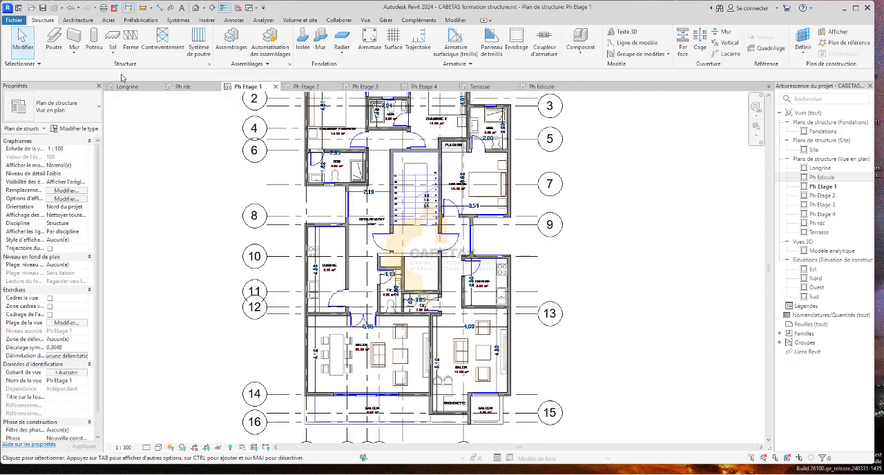
scroll(466, 240, "down", 1)
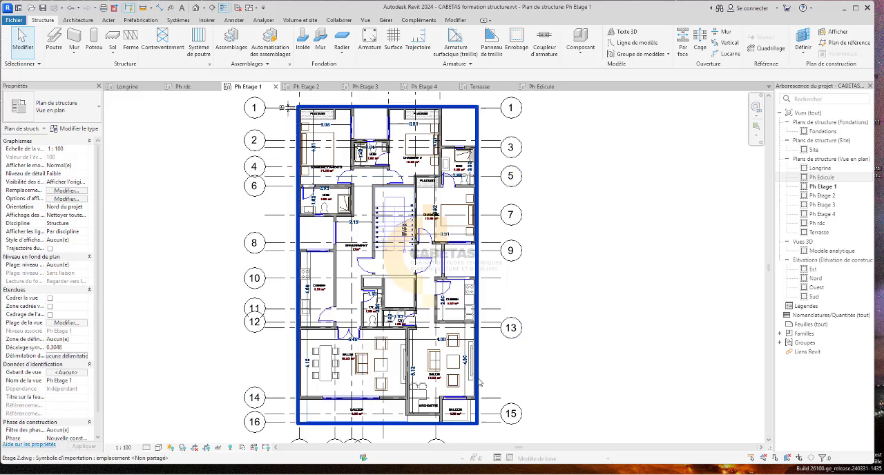
Draw a vertical grid line offset 0.09 from the outer wall corner of the SDB at grid 3, up to the level of grid A's head.
scroll(464, 397, "up", 2)
left_click(766, 48)
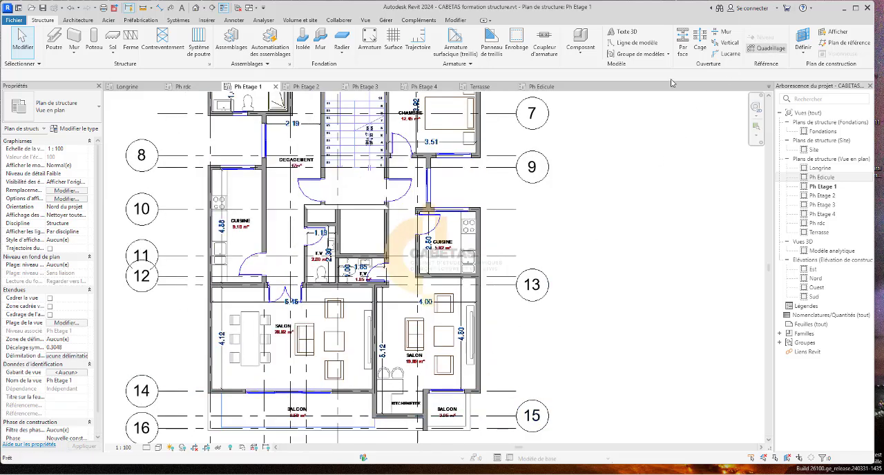
left_click(166, 75)
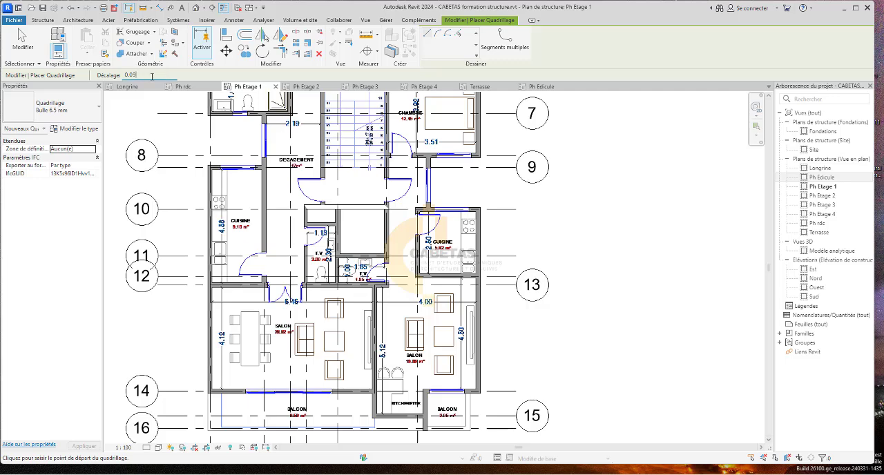
key("Return")
scroll(472, 168, "down", 3)
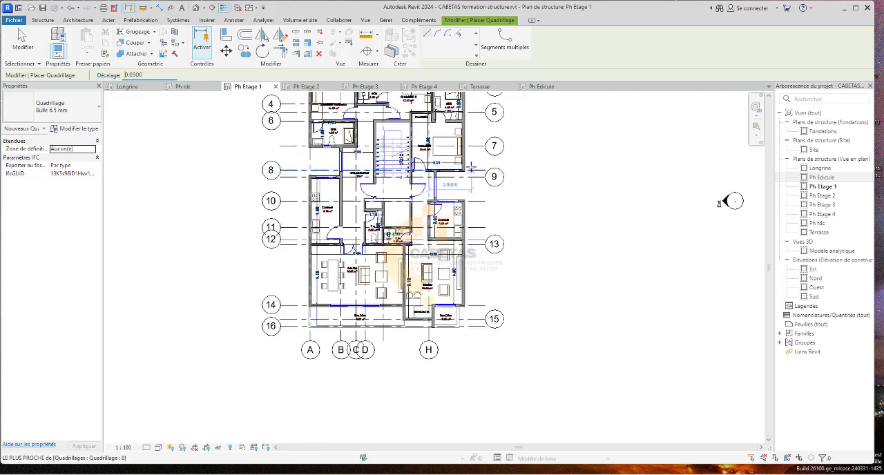
scroll(449, 114, "up", 6)
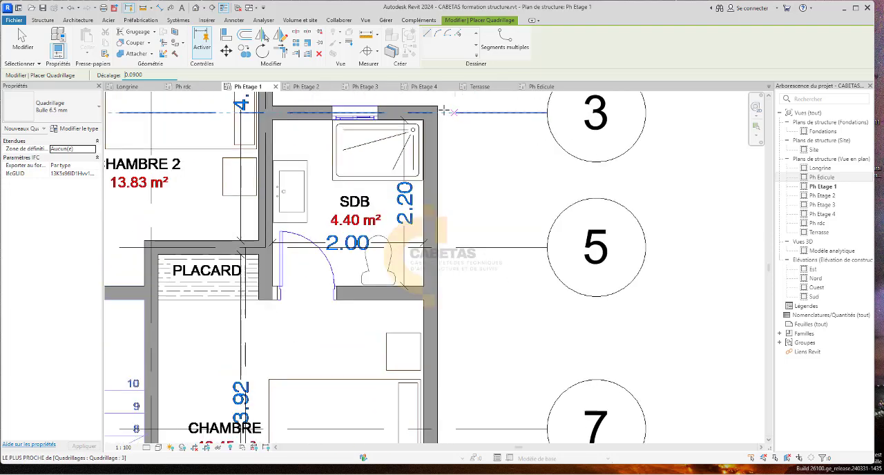
left_click(442, 109)
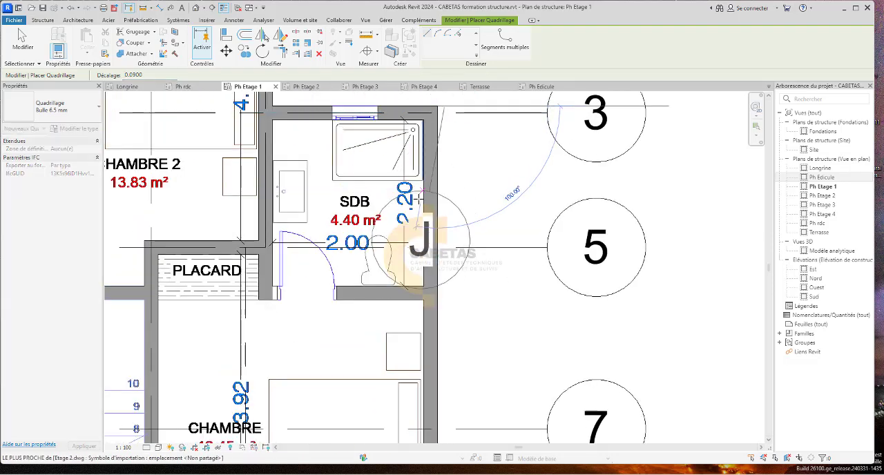
scroll(414, 431, "down", 2)
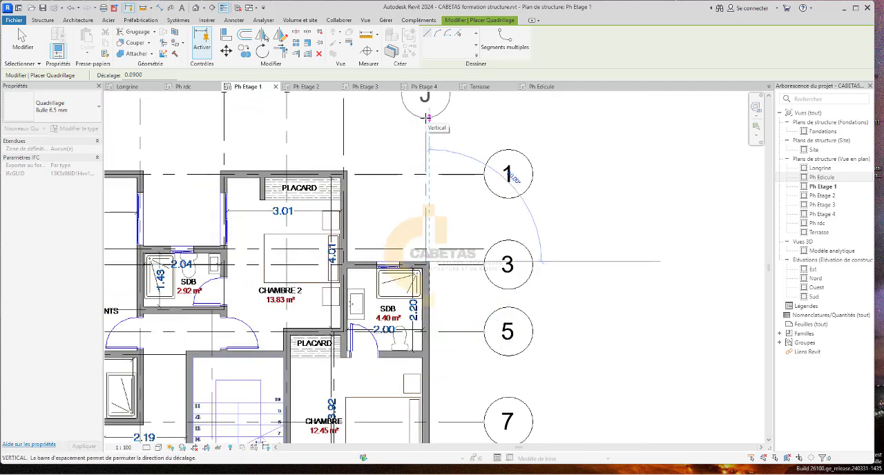
scroll(426, 118, "down", 3)
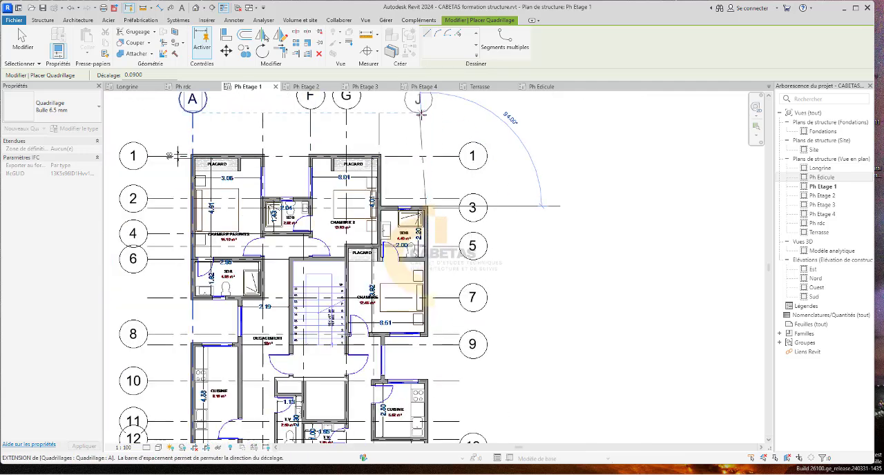
left_click(424, 114)
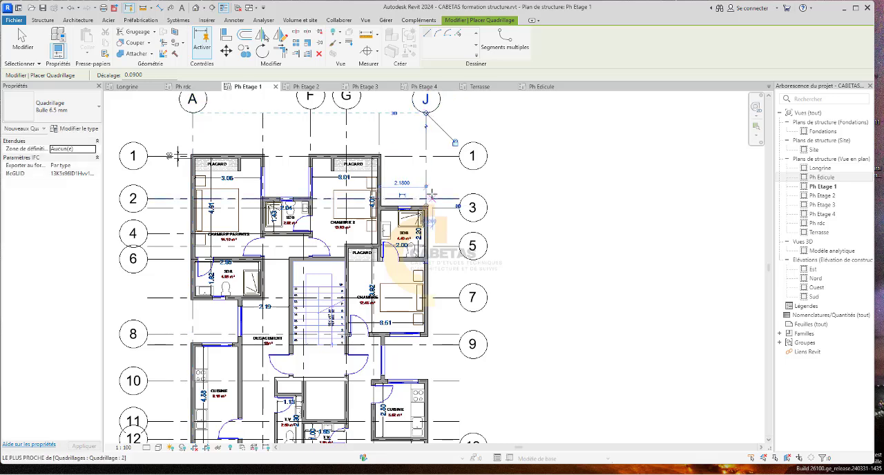
Extend the lower end of grid line J down past grid 16, aligned with the ends of the other vertical grids.
key("Escape")
key("Escape")
left_click(425, 206)
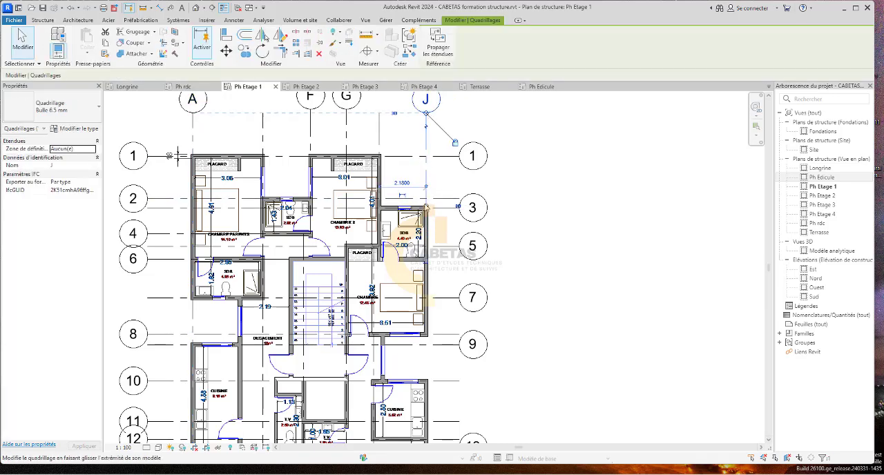
left_click(265, 38)
scroll(419, 292, "down", 3)
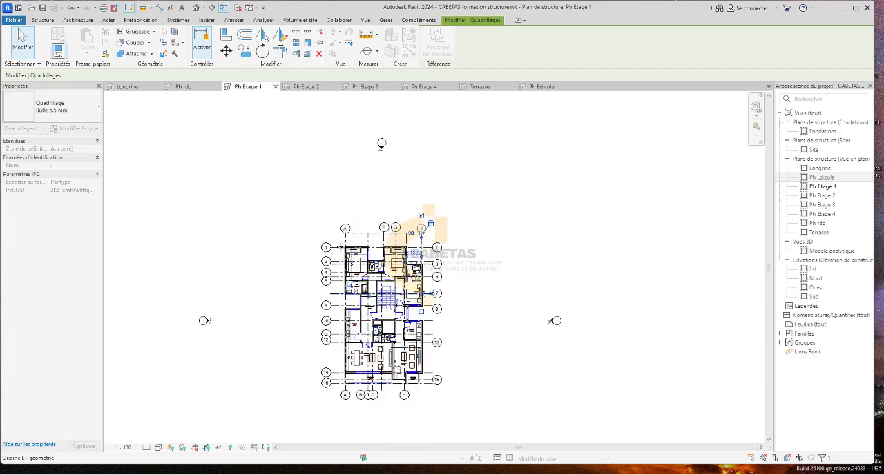
scroll(421, 398, "up", 4)
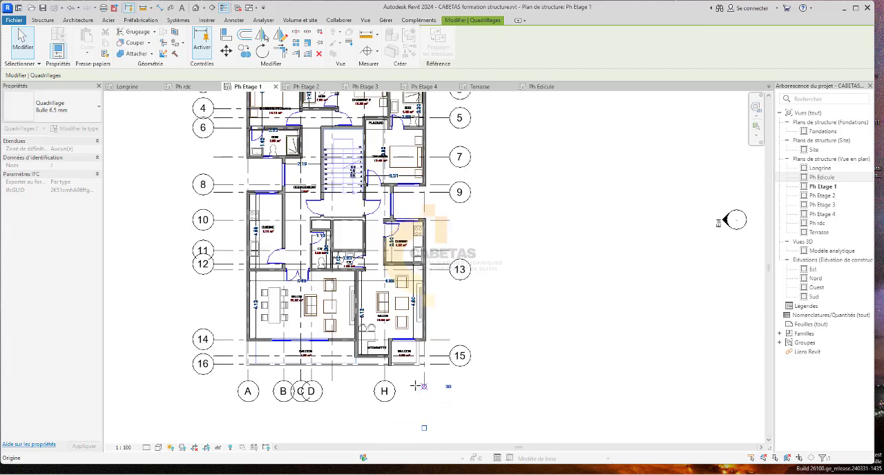
left_click(508, 411)
scroll(441, 363, "down", 1)
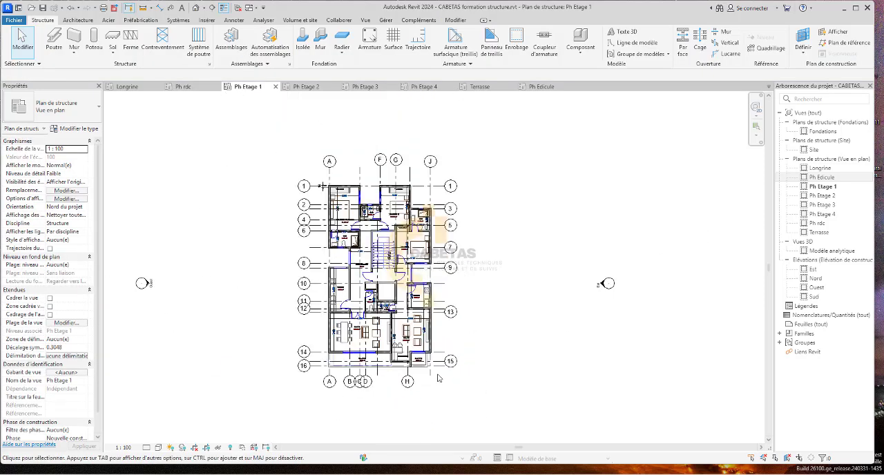
Examine the Ph Etage 1 grid lines from A to J against the walls of the imported drawing.
scroll(428, 164, "up", 3)
scroll(429, 164, "up", 2)
scroll(386, 331, "down", 2)
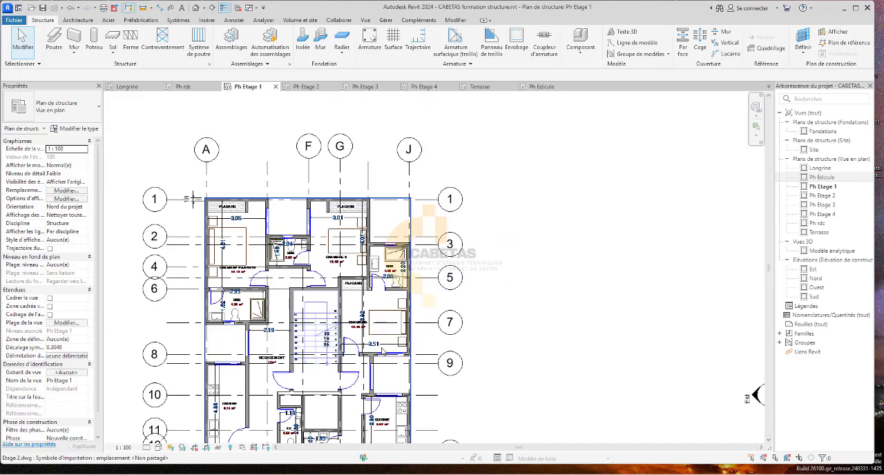
scroll(387, 345, "up", 2)
scroll(387, 310, "up", 1)
middle_click_drag(388, 310, 344, 191)
scroll(352, 252, "down", 4)
scroll(344, 216, "up", 1)
scroll(344, 191, "down", 2)
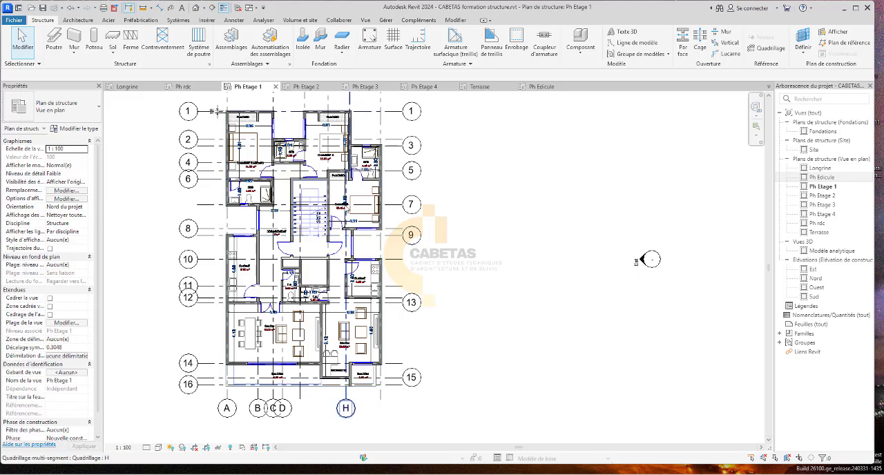
middle_click_drag(349, 163, 335, 245)
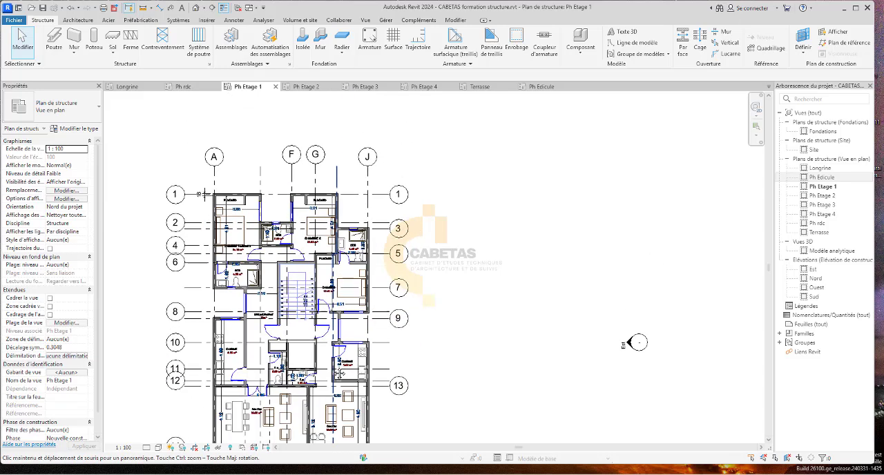
scroll(335, 245, "up", 1)
scroll(334, 254, "up", 4)
scroll(334, 254, "down", 3)
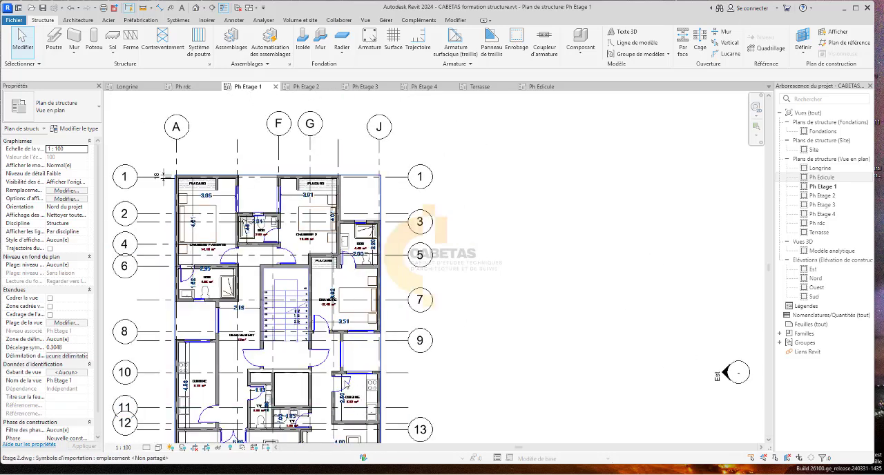
Examine the walls around the Cuisine and grid 9, and how multi-segment grid H runs past them to the salon.
scroll(346, 382, "up", 2)
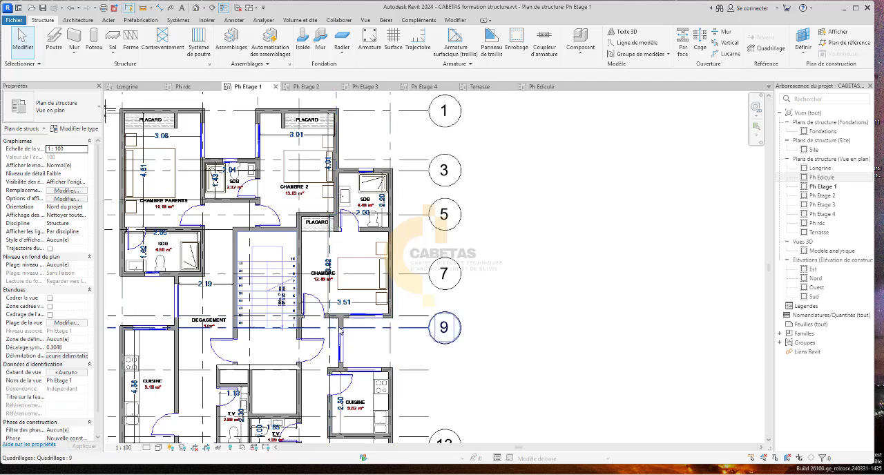
scroll(341, 334, "down", 2)
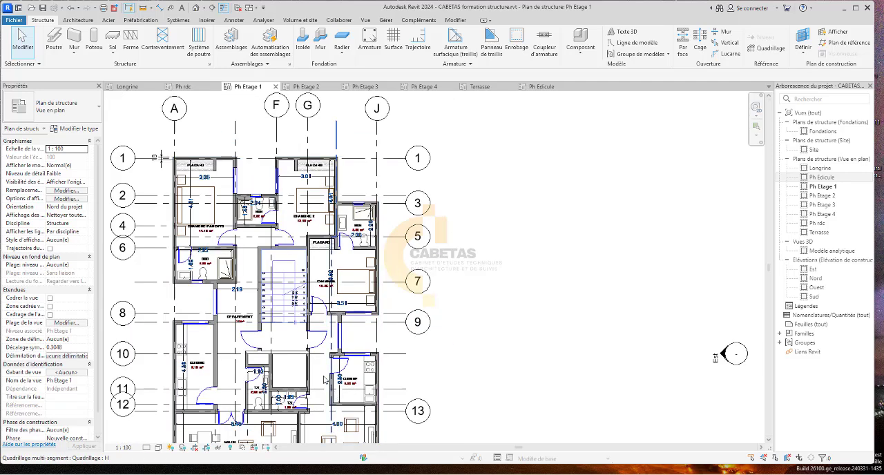
middle_click_drag(327, 380, 327, 253)
scroll(329, 200, "up", 2)
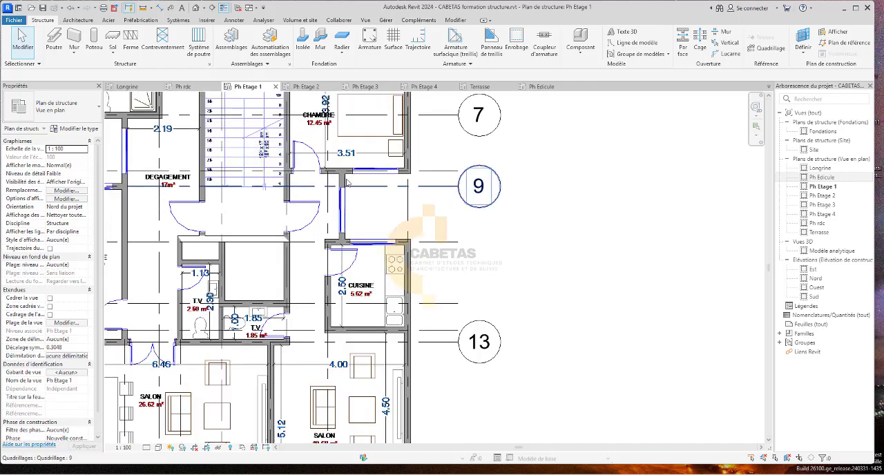
scroll(346, 193, "up", 2)
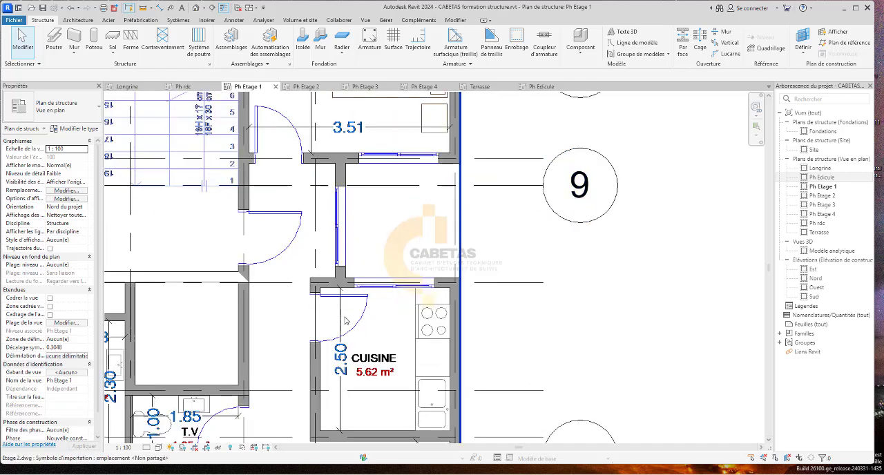
scroll(345, 268, "down", 5)
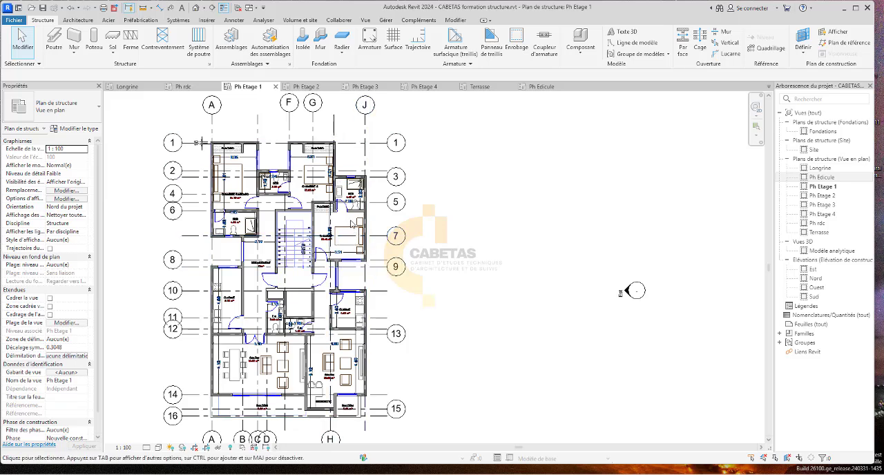
scroll(354, 228, "down", 2)
scroll(336, 386, "up", 2)
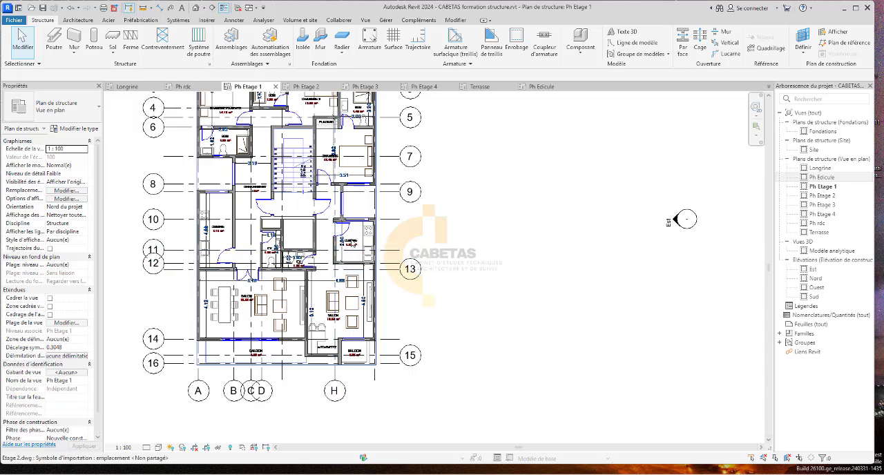
scroll(343, 205, "up", 1)
left_click(341, 260)
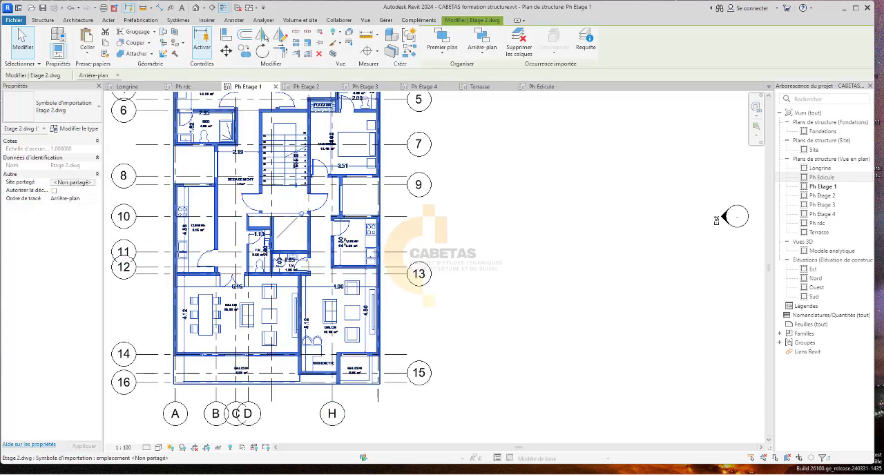
left_click(360, 200)
Show the bubble at the upper end of multi-segment grid line H between grids G and J.
scroll(324, 351, "down", 1)
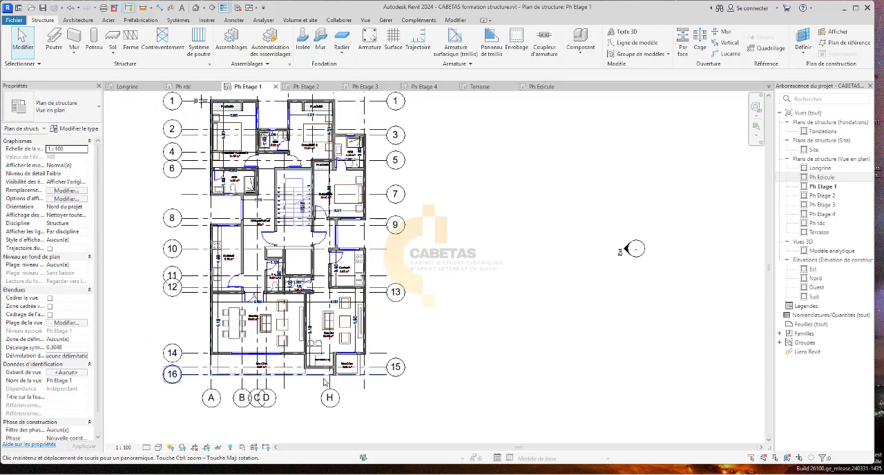
middle_click_drag(324, 368, 289, 435)
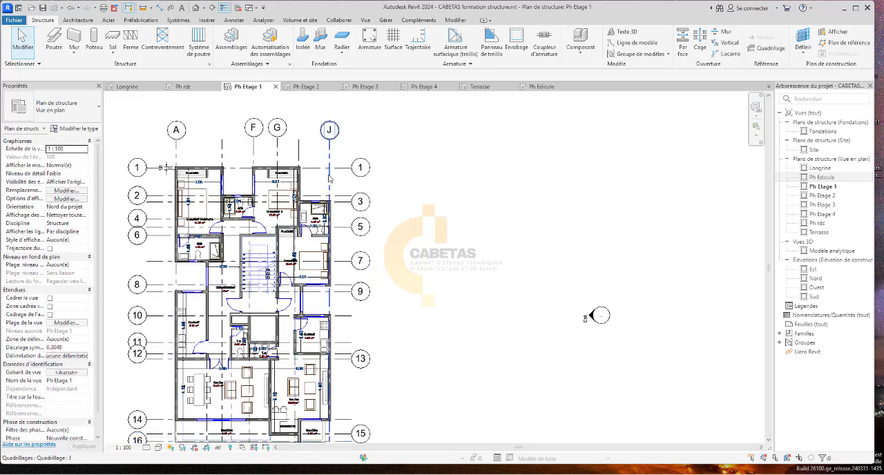
scroll(297, 234, "up", 2)
scroll(290, 307, "down", 2)
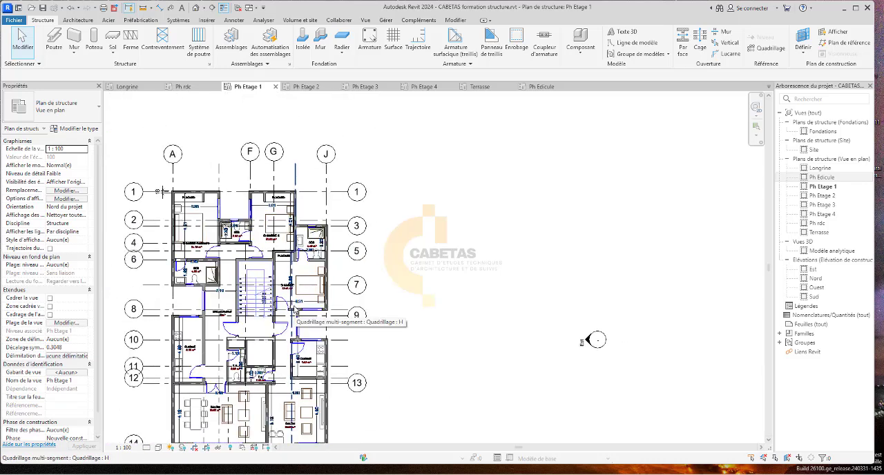
left_click(295, 164)
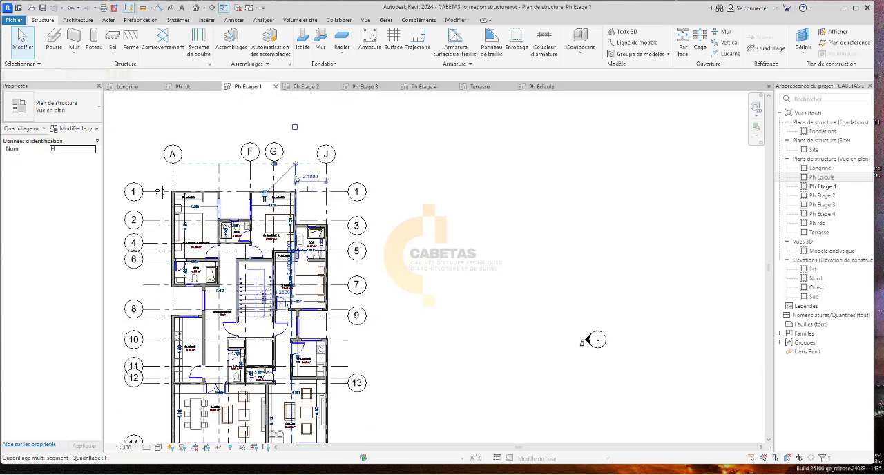
Examine the Ph Etage 1 grid layout around the Cuisine, salon and balcony walls, and check grid line J.
left_click(344, 131)
scroll(294, 192, "down", 3)
scroll(295, 316, "up", 6)
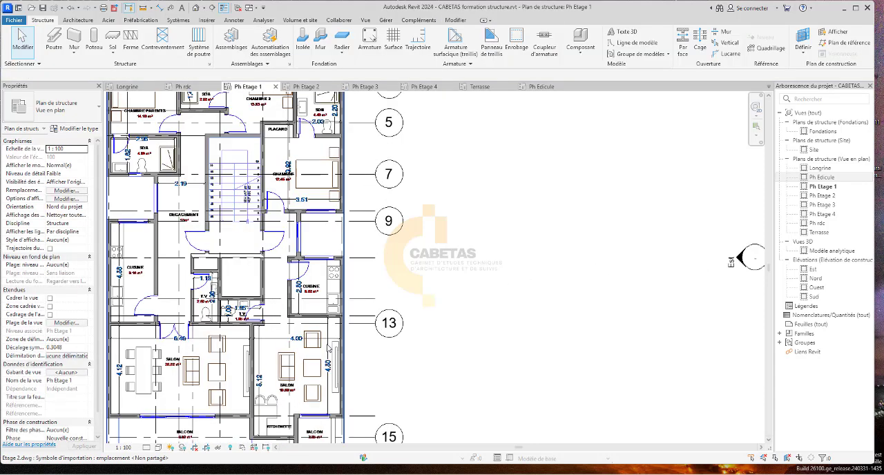
scroll(334, 372, "down", 2)
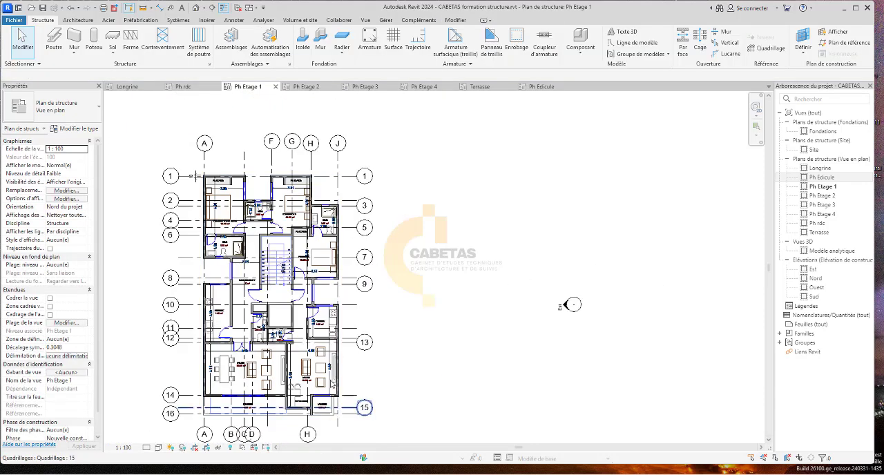
scroll(340, 149, "up", 2)
left_click(345, 138)
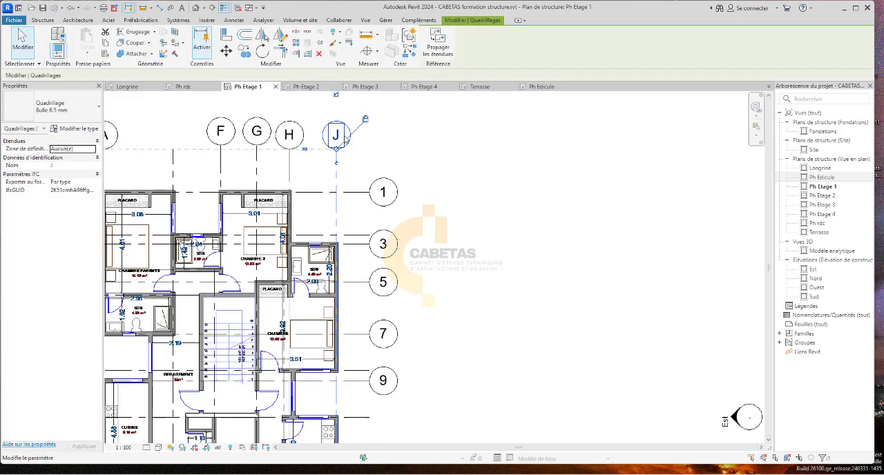
left_click(345, 136)
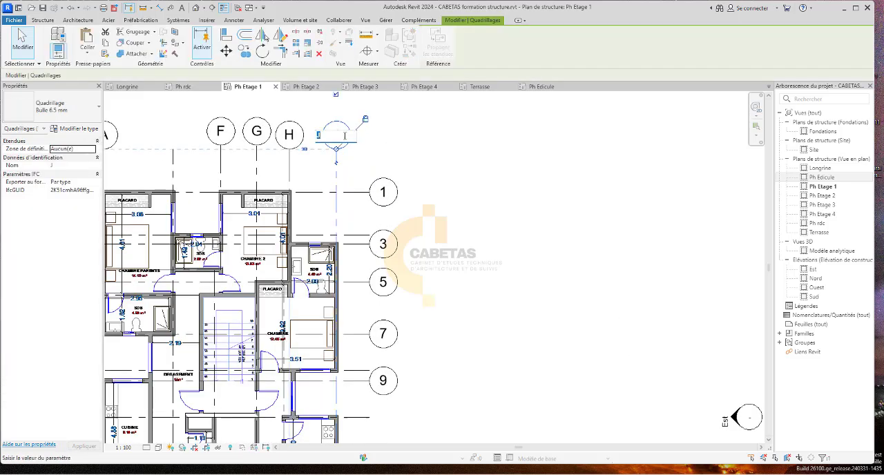
left_click(517, 185)
scroll(358, 190, "down", 2)
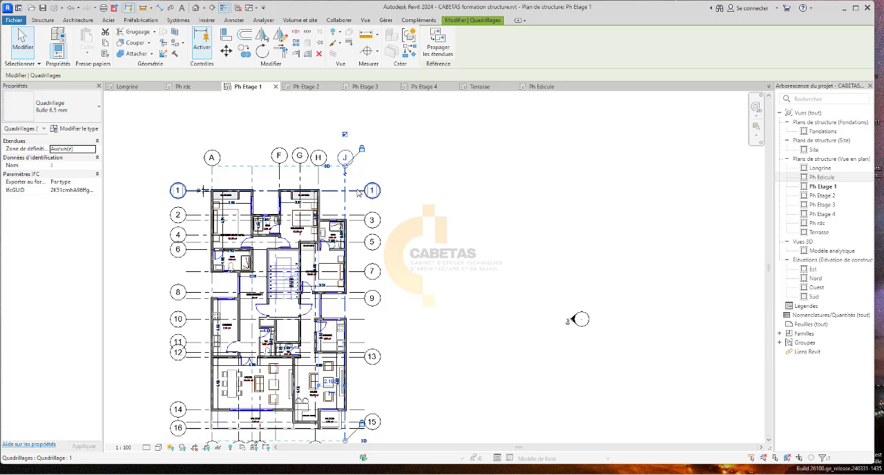
left_click(481, 203)
scroll(344, 247, "up", 2)
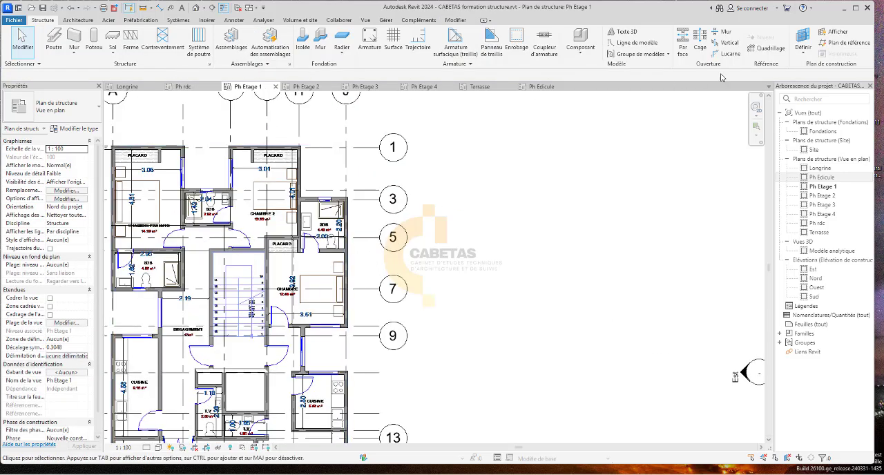
left_click(778, 50)
scroll(293, 363, "up", 1)
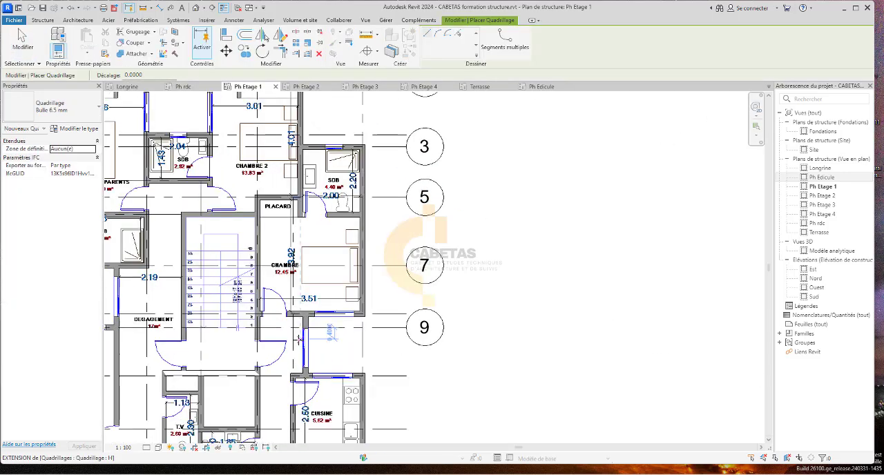
scroll(324, 352, "up", 4)
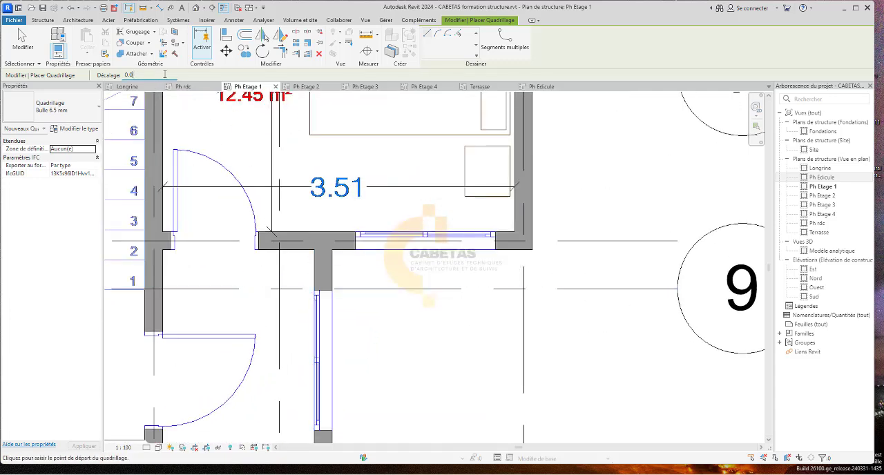
scroll(283, 240, "down", 3)
scroll(321, 270, "up", 5)
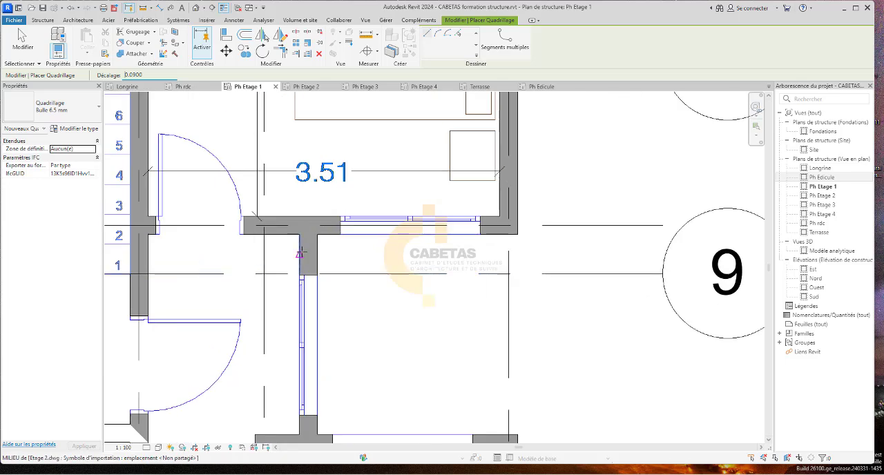
left_click(304, 231)
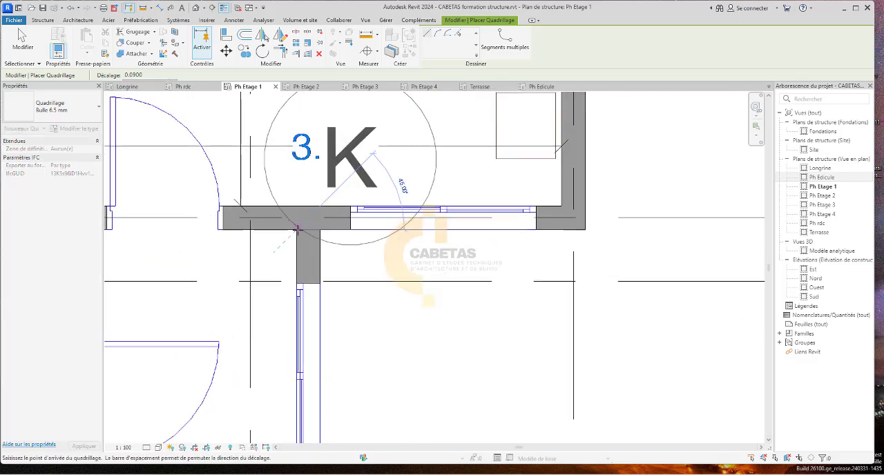
scroll(312, 356, "down", 5)
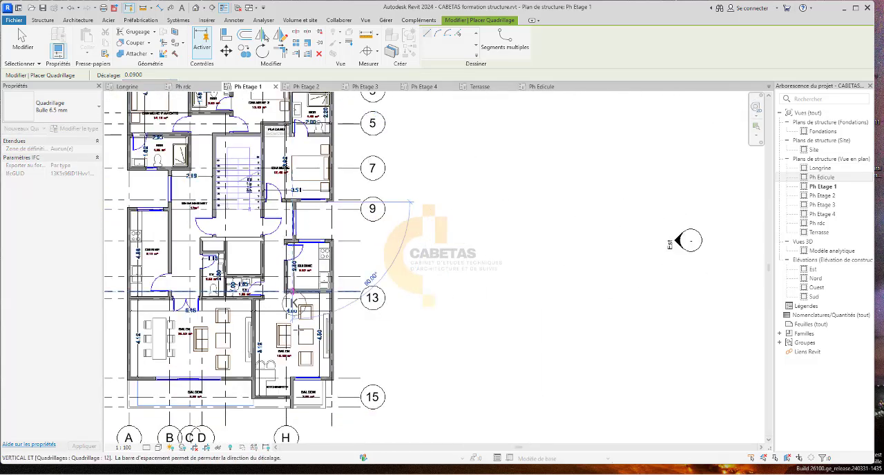
scroll(292, 408, "up", 1)
scroll(293, 407, "up", 3)
scroll(290, 397, "down", 3)
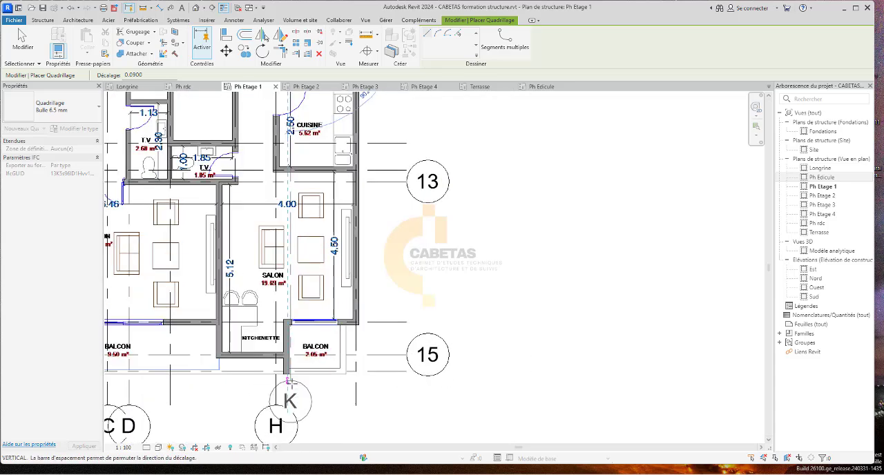
scroll(289, 387, "up", 3)
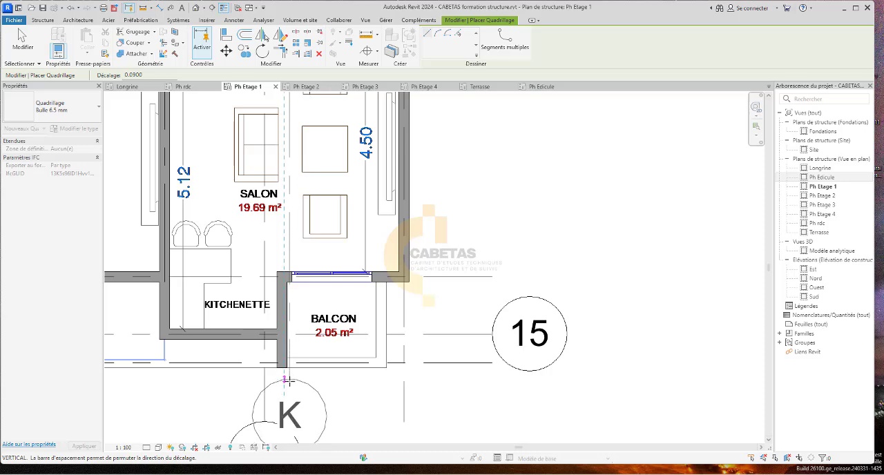
scroll(283, 400, "down", 2)
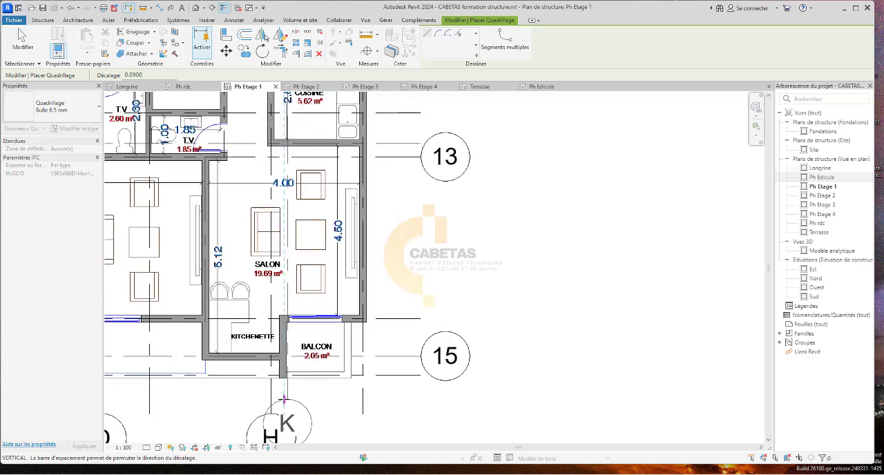
scroll(283, 399, "down", 2)
scroll(283, 399, "up", 5)
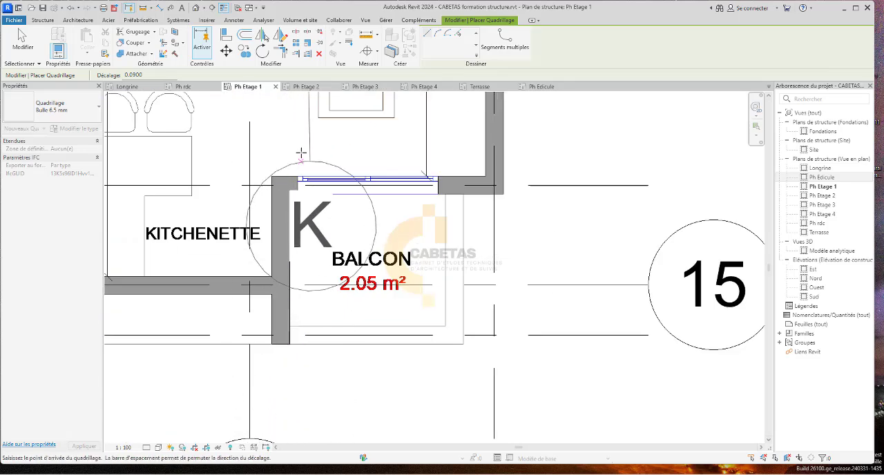
scroll(297, 334, "down", 2)
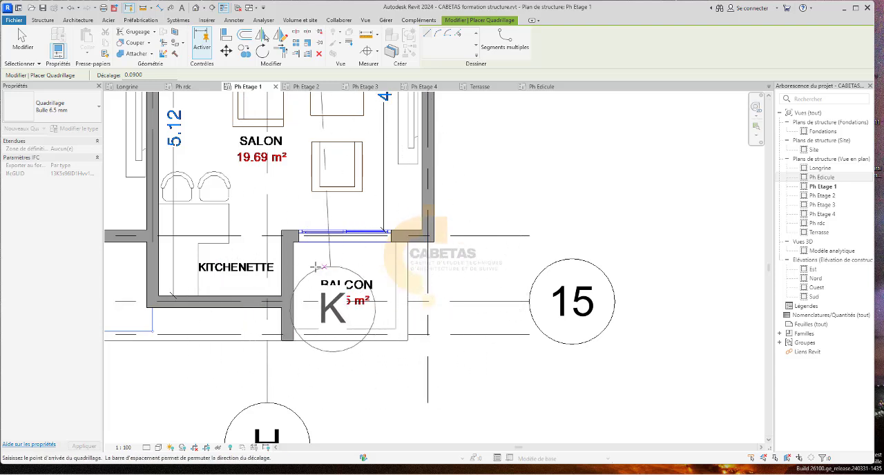
left_click(290, 333)
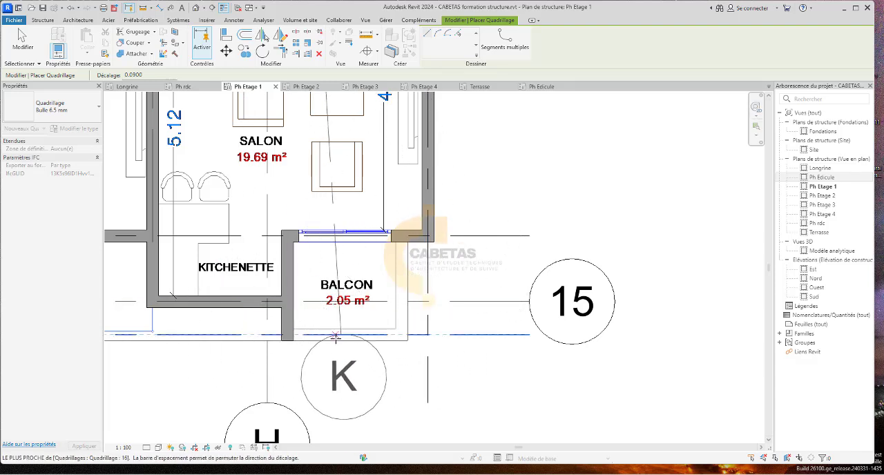
Sketch a multi-segment grid line with a 0.09 offset from the balcony wall's edge and extend its upper end to the Cuisine's upper wall.
left_click(481, 55)
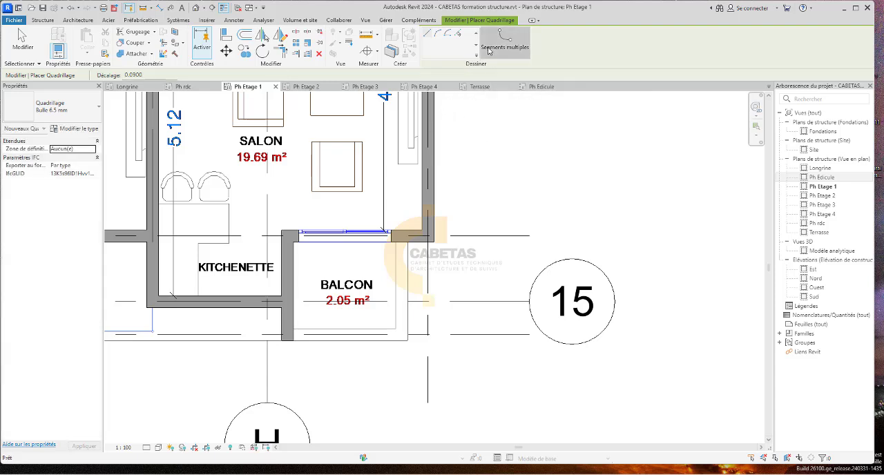
left_click(448, 43)
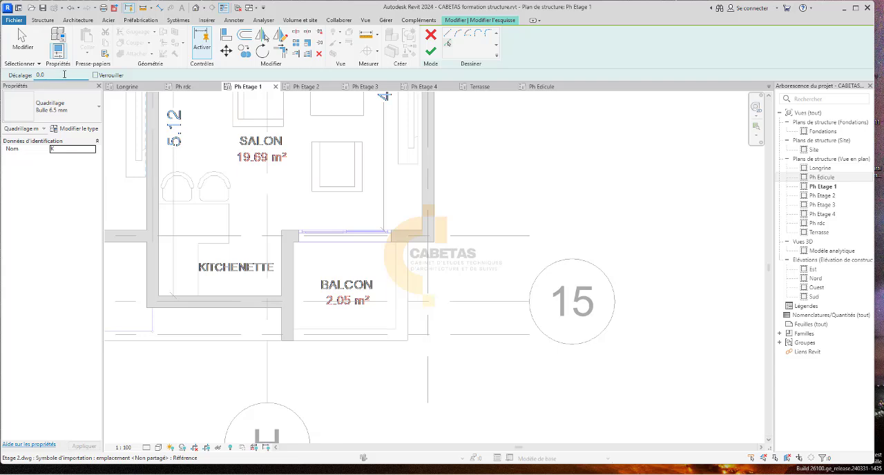
scroll(307, 338, "up", 1)
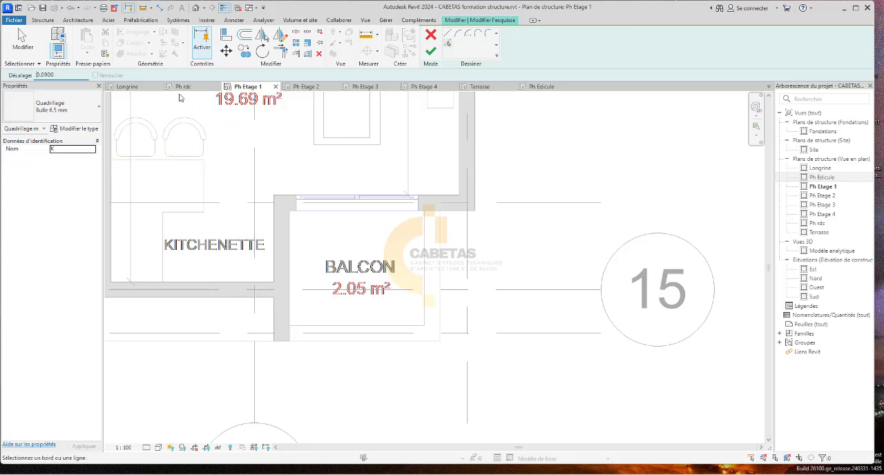
left_click(289, 265)
scroll(290, 276, "down", 3)
scroll(294, 341, "up", 2)
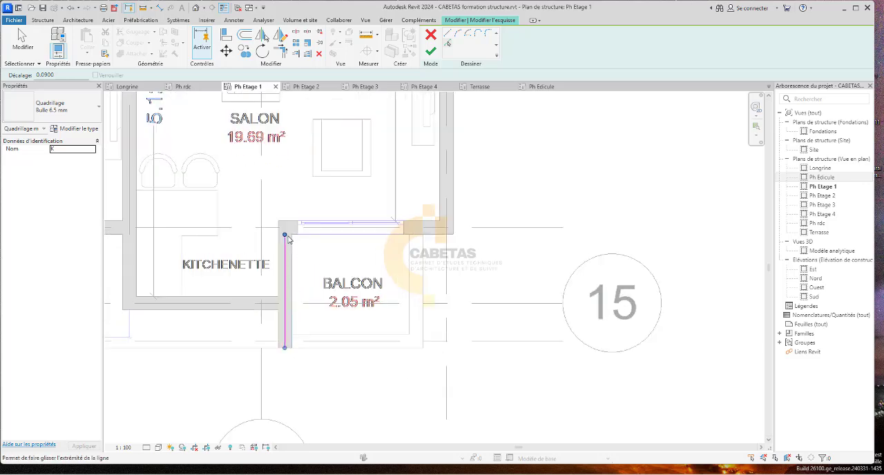
middle_click_drag(289, 239, 257, 433)
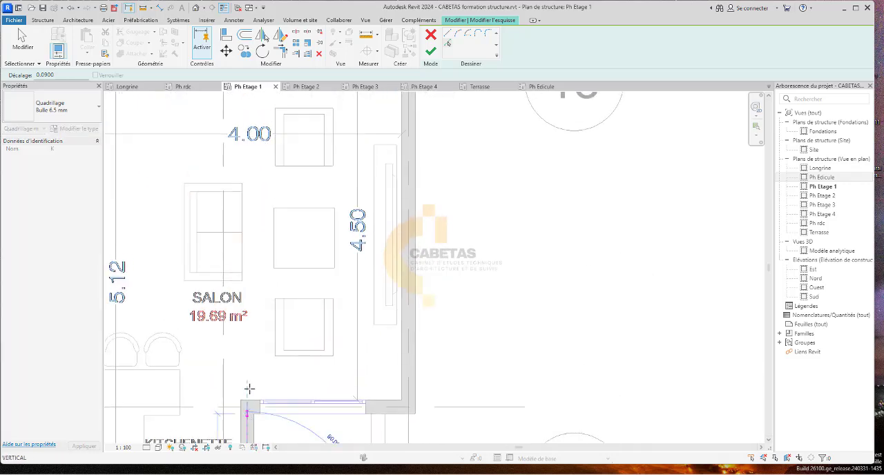
scroll(249, 252, "down", 6)
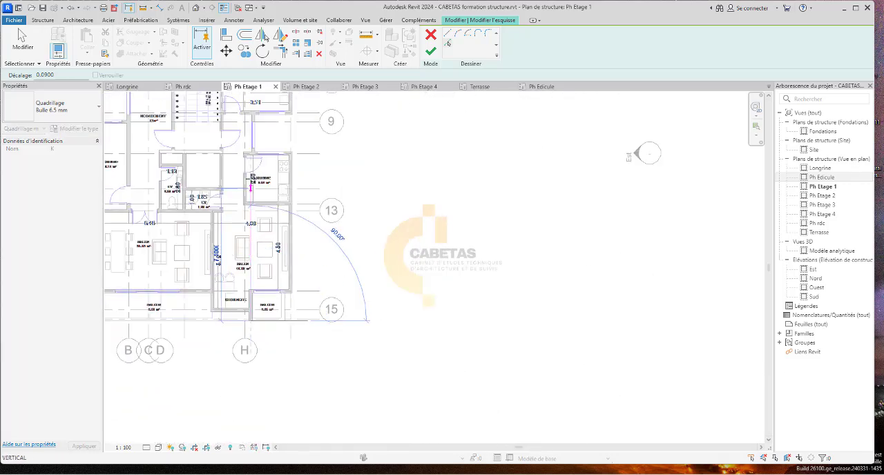
scroll(250, 172, "up", 3)
scroll(253, 122, "up", 4)
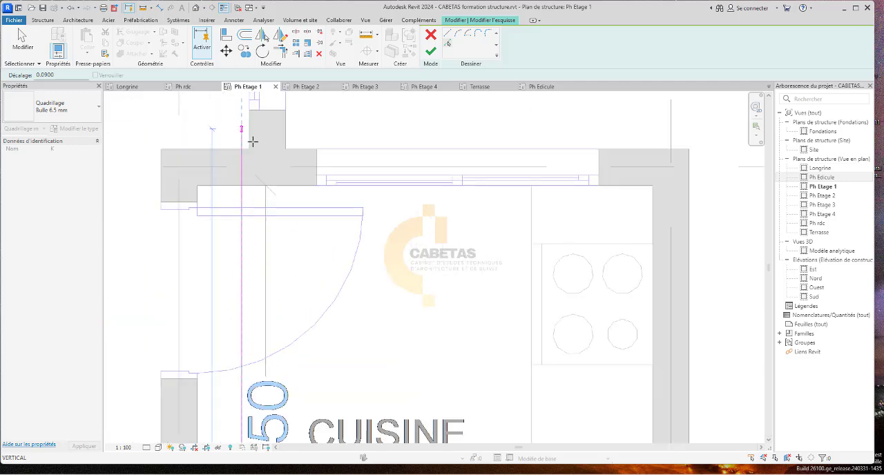
left_click(243, 167)
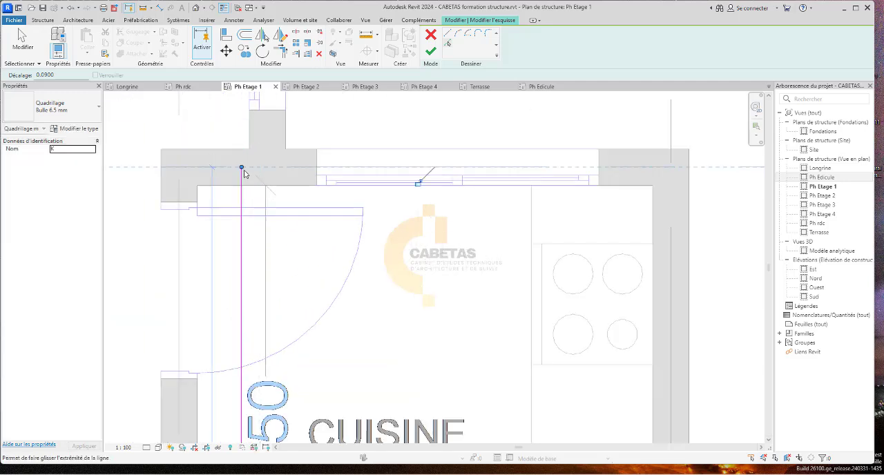
Add a horizontal segment about 0.18 long in the Cuisine's upper wall, starting from the top of the vertical segment.
left_click(451, 44)
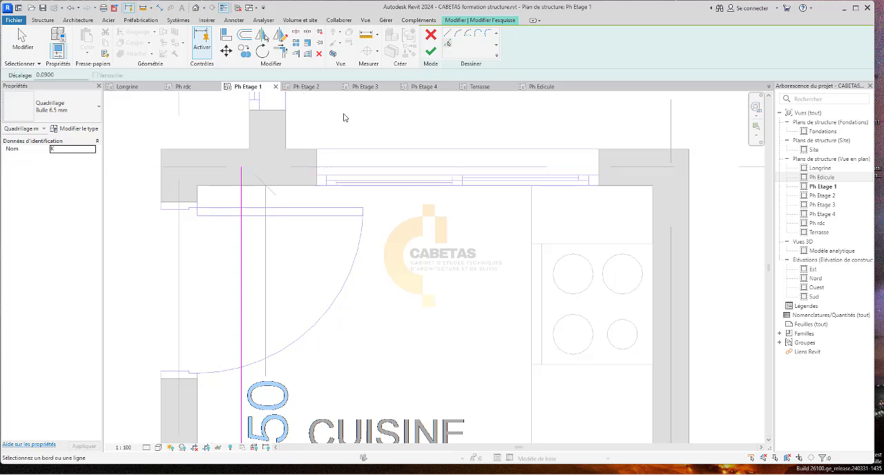
left_click(247, 167)
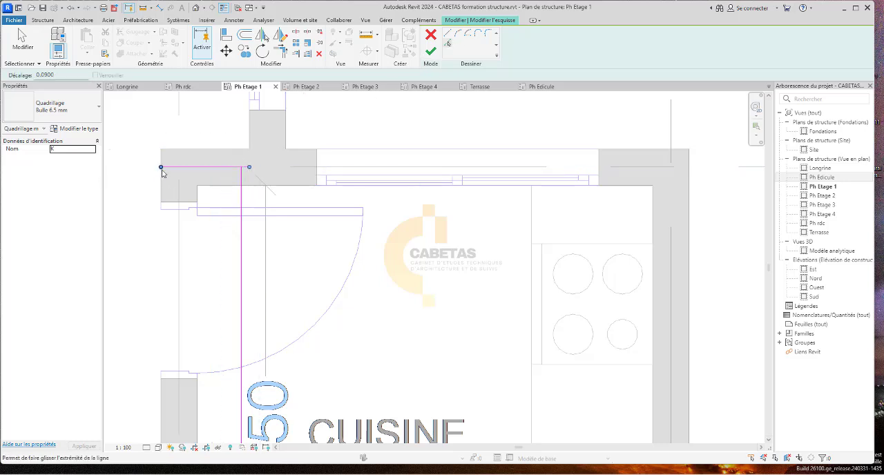
left_click_drag(162, 168, 259, 166)
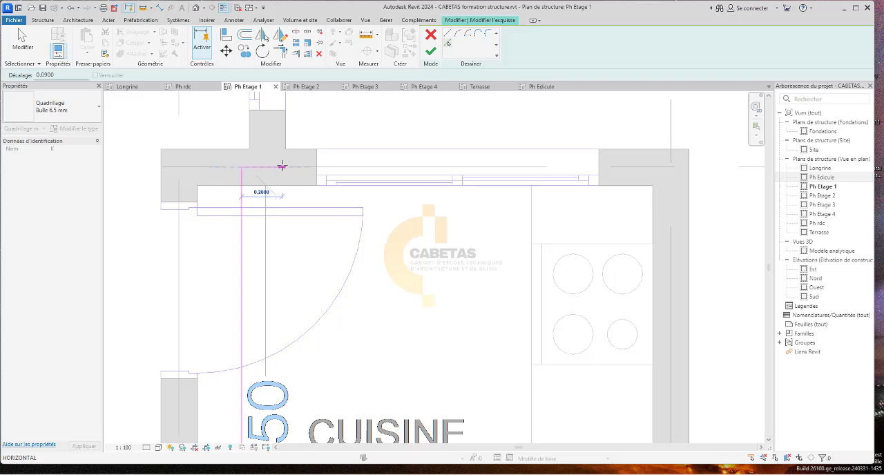
left_click_drag(276, 165, 277, 167)
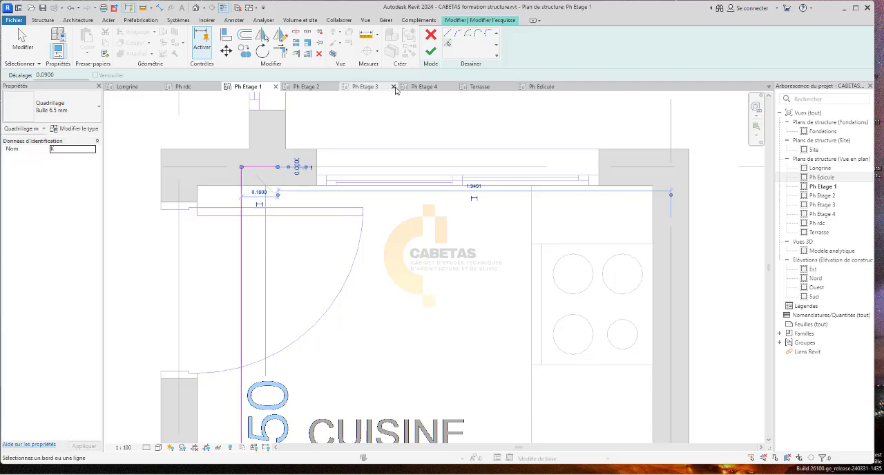
Add a vertical segment with a 0.09 offset on the short wall above the Cuisine, stretched from the horizontal segment to beyond grid 1.
left_click(449, 46)
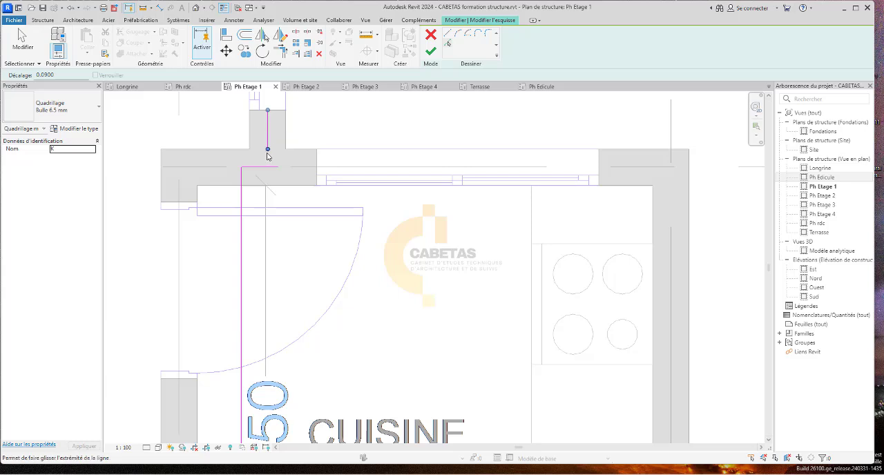
left_click_drag(269, 154, 271, 169)
scroll(264, 218, "down", 2)
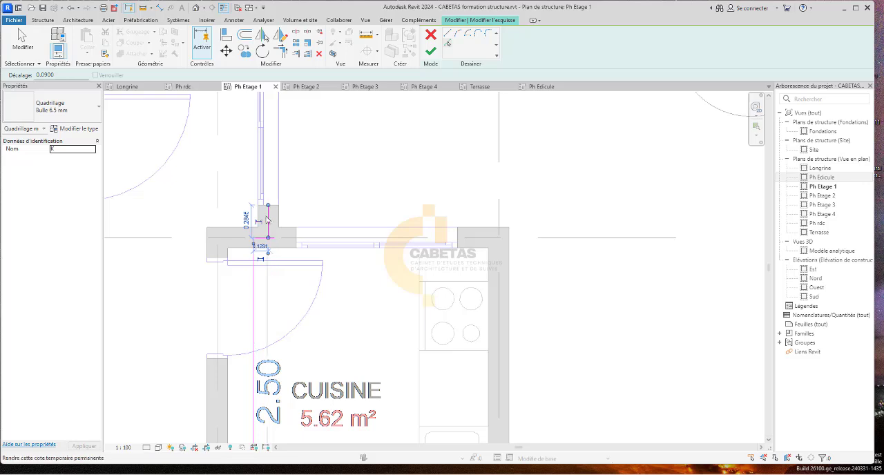
mouse_move(269, 205)
left_mouse_down()
mouse_move(257, 114)
mouse_move(278, 142)
mouse_move(282, 123)
left_mouse_up()
scroll(271, 204, "down", 3)
scroll(272, 205, "down", 7)
scroll(275, 146, "up", 3)
scroll(277, 141, "up", 4)
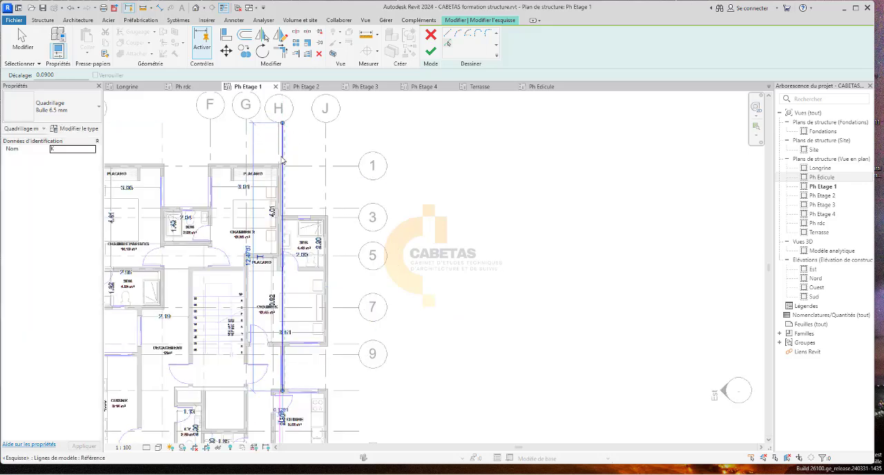
scroll(290, 138, "down", 2)
Try to finish the multi-segment grid sketch and to trim the horizontal segment against the upper vertical segment.
left_click(435, 56)
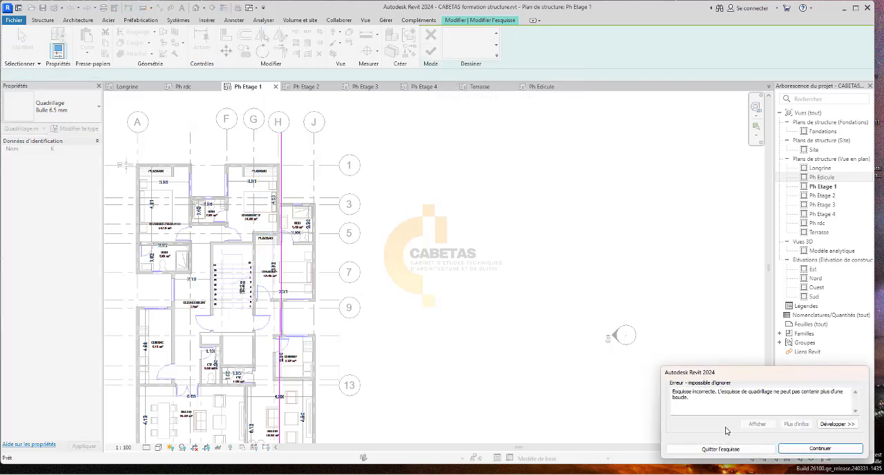
left_click(820, 448)
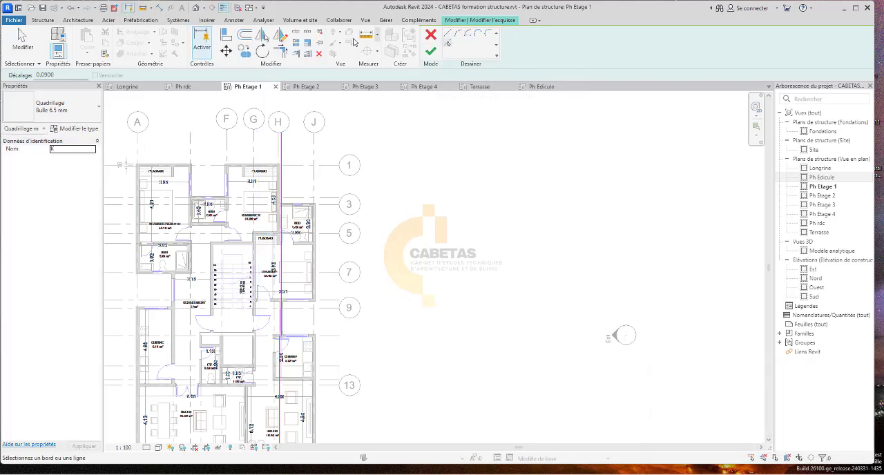
left_click(280, 50)
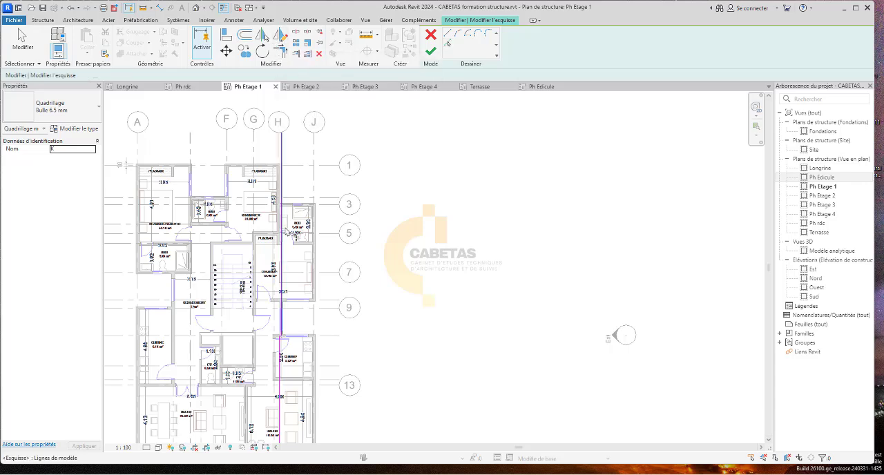
scroll(283, 375, "up", 2)
scroll(280, 317, "up", 5)
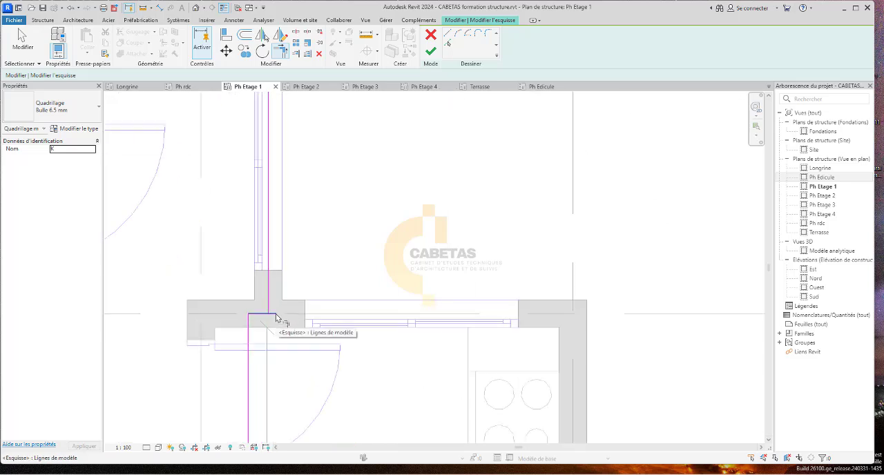
left_click(268, 309)
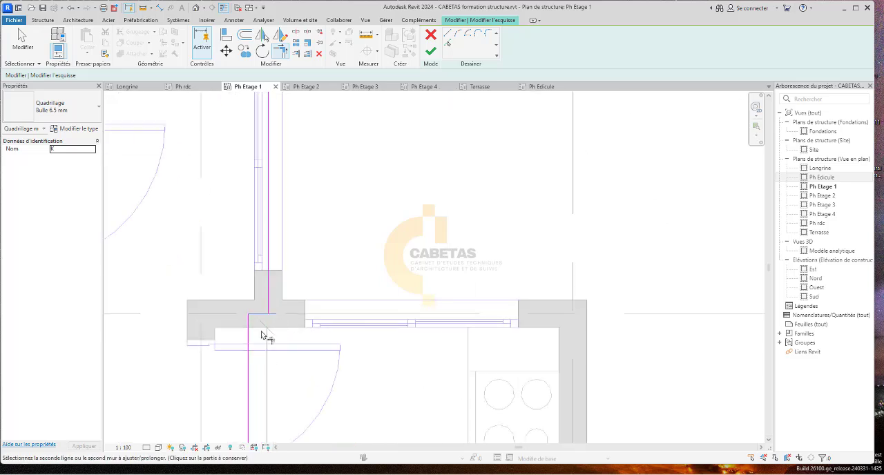
scroll(270, 304, "up", 1)
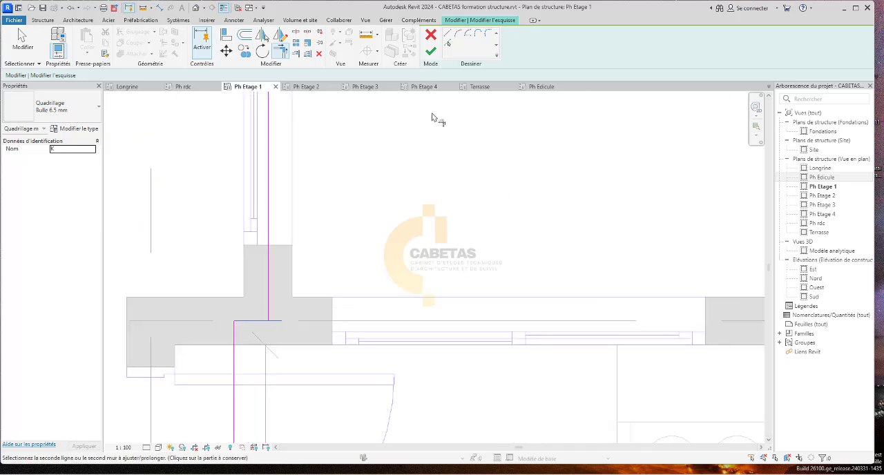
left_click(448, 45)
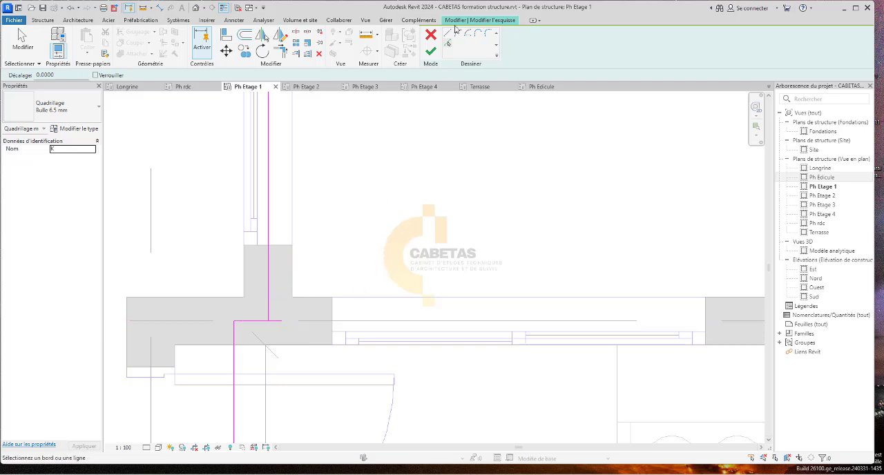
left_click(281, 54)
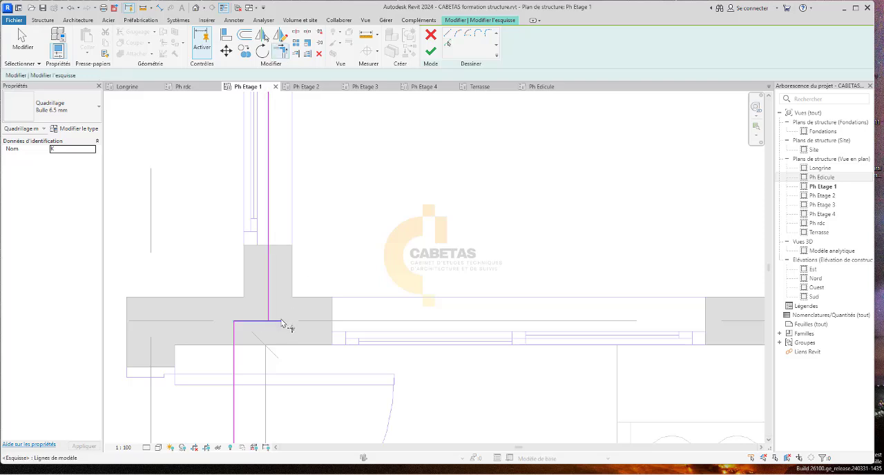
left_click(282, 323)
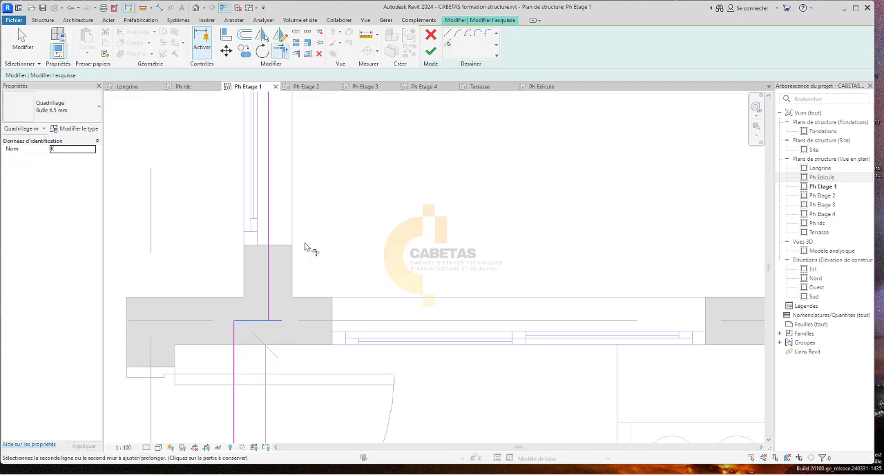
key("Escape")
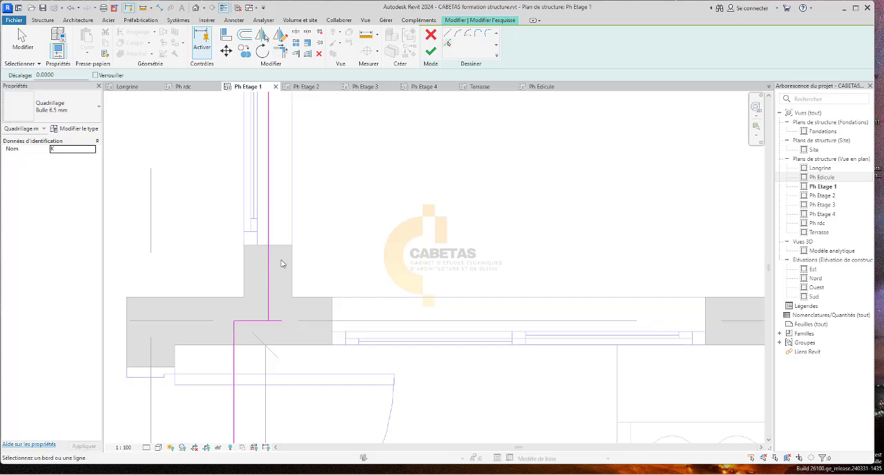
Trim the horizontal segment's overhang to form a corner with the upper vertical segment, and finish the grid sketch.
left_click(283, 53)
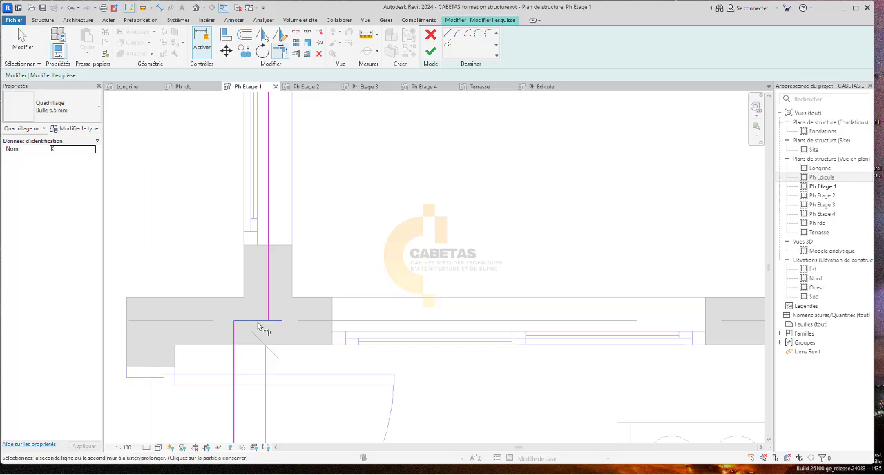
left_click(272, 321)
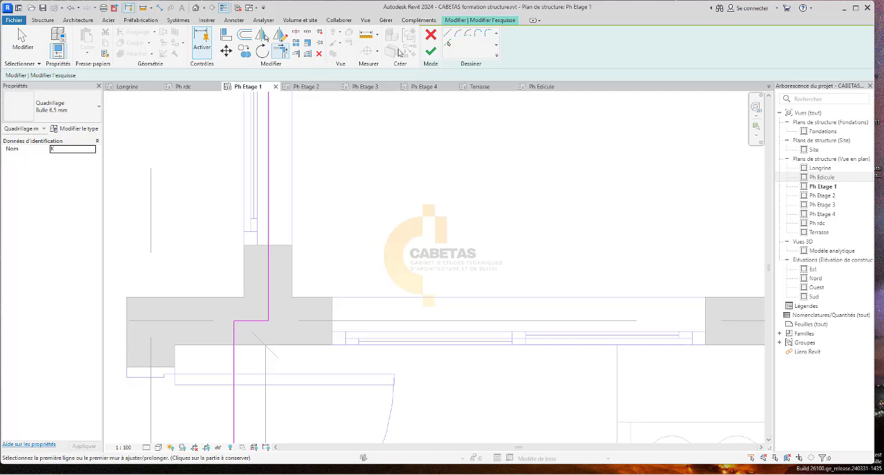
left_click(432, 54)
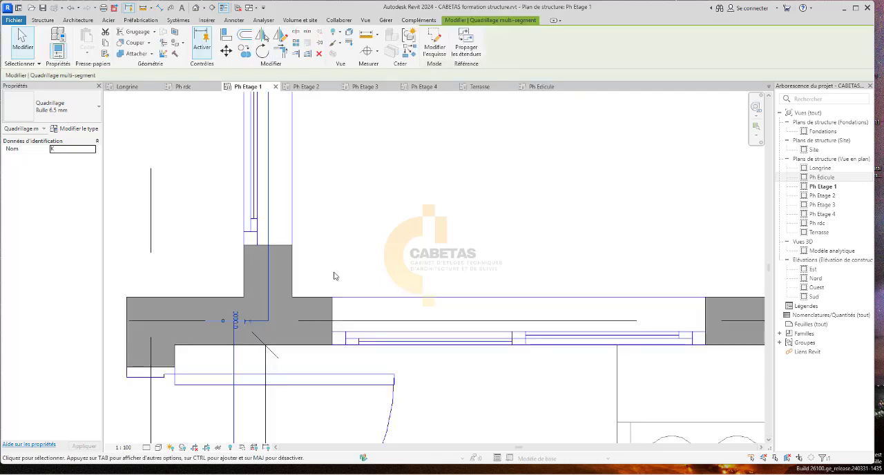
Extend grid line K's lower end past the balcony until it aligns with the lower ends of the other vertical grids.
scroll(289, 306, "down", 8)
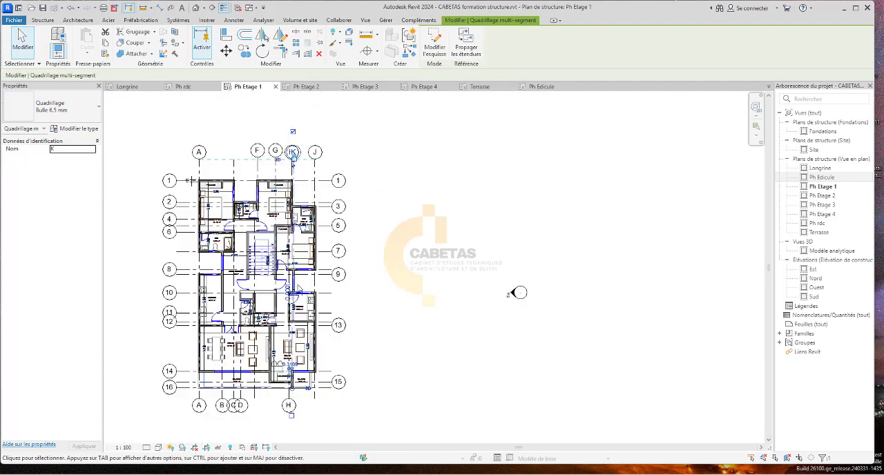
scroll(284, 390, "up", 3)
scroll(315, 406, "up", 2)
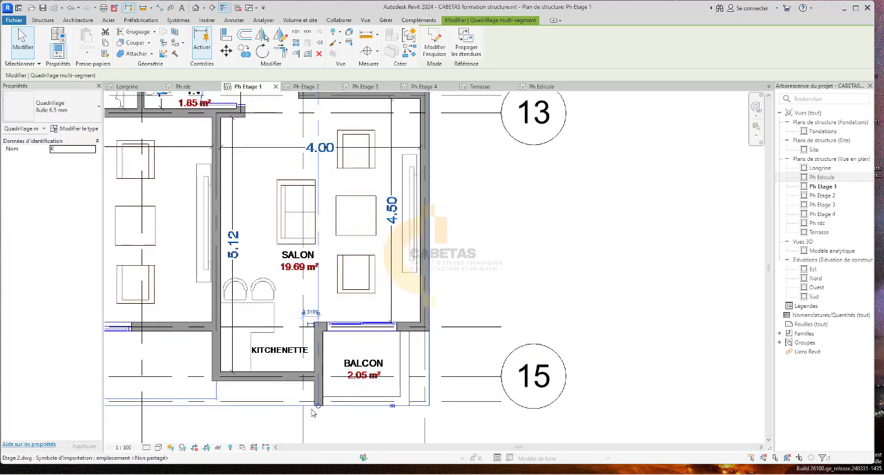
left_click_drag(319, 406, 318, 430)
scroll(319, 407, "down", 3)
left_click(340, 429)
left_click(318, 410)
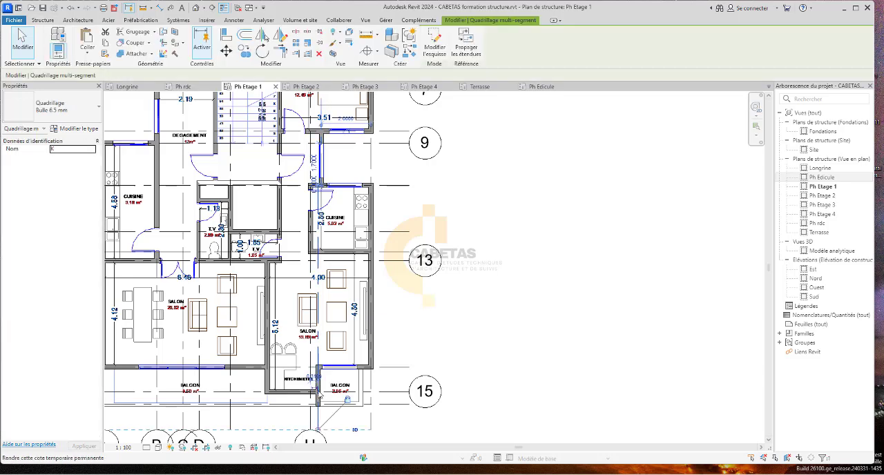
scroll(318, 392, "down", 2)
scroll(326, 422, "up", 5)
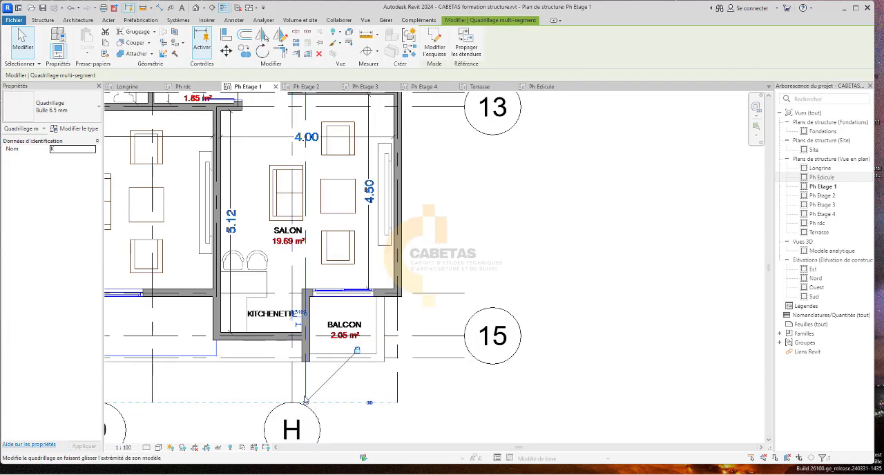
scroll(304, 380, "down", 5)
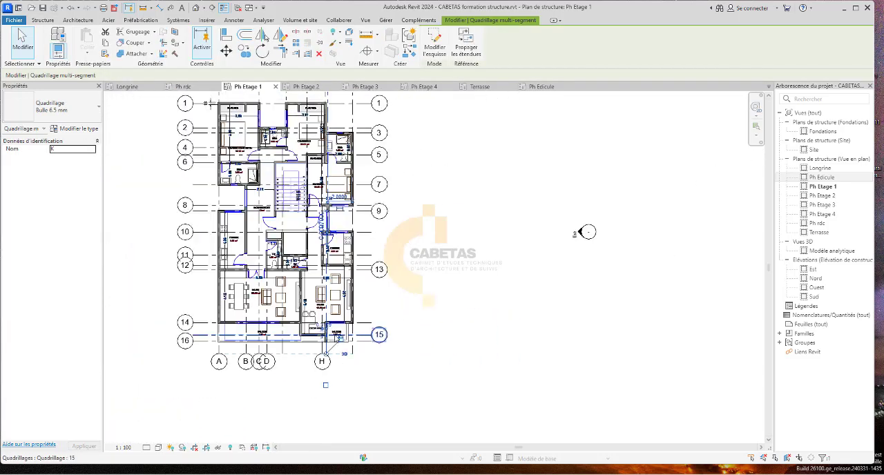
scroll(346, 192, "up", 5)
Rename multi-segment grid line K as I.
left_click(520, 168)
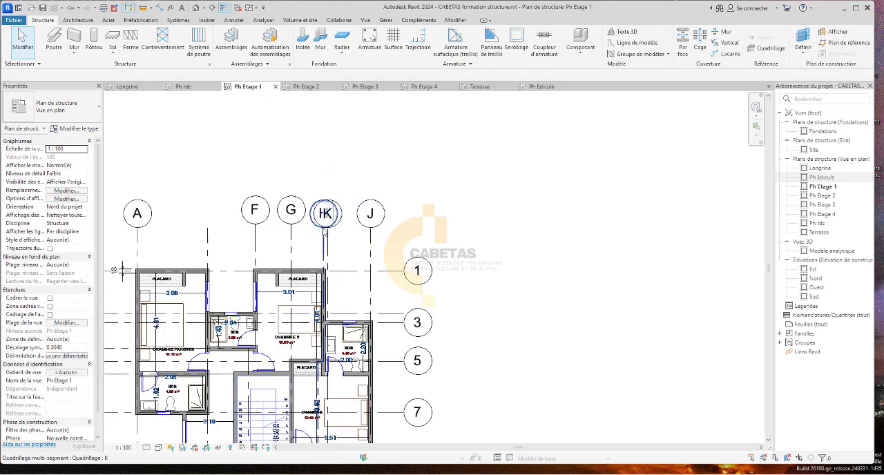
scroll(337, 198, "up", 1)
double_click(332, 201)
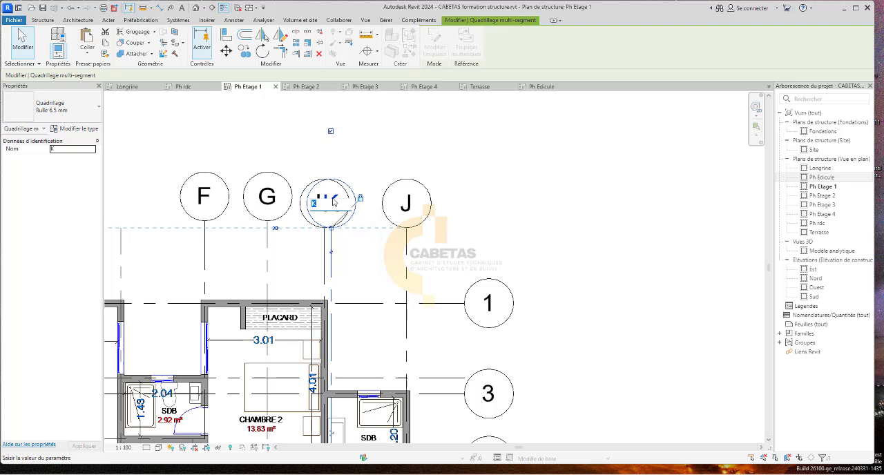
left_click(559, 197)
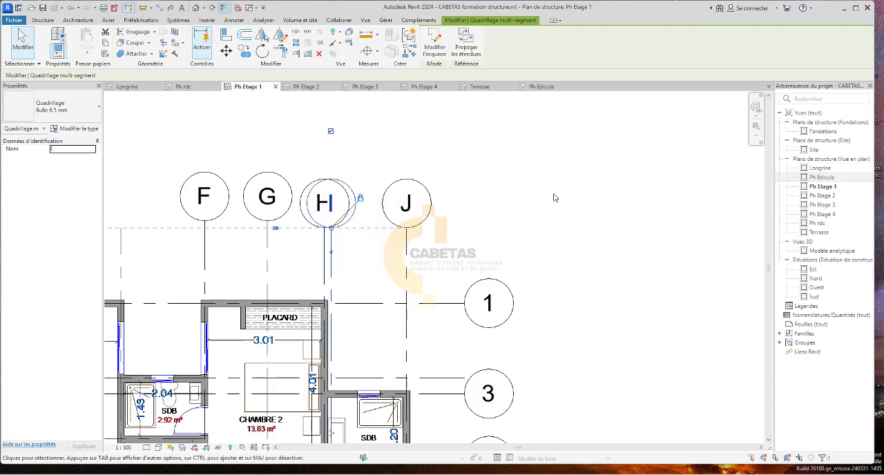
left_click(554, 198)
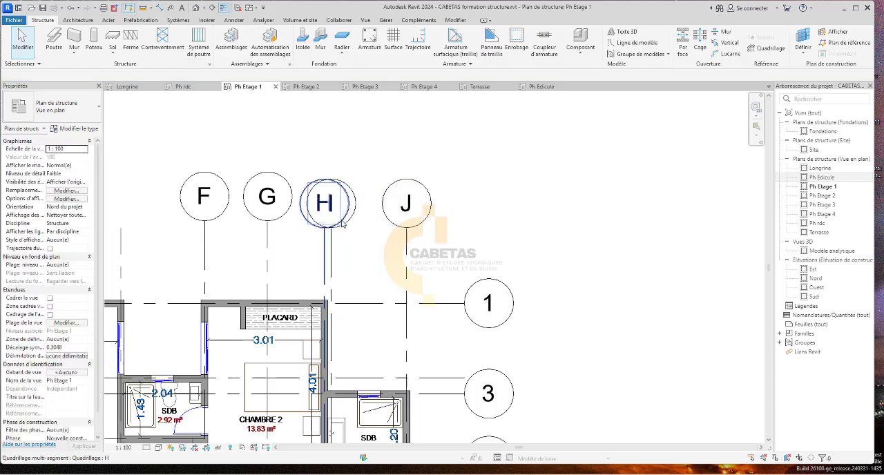
Try lowering grid line I's upper end to just above grid 1, and undo the move.
left_click(333, 253)
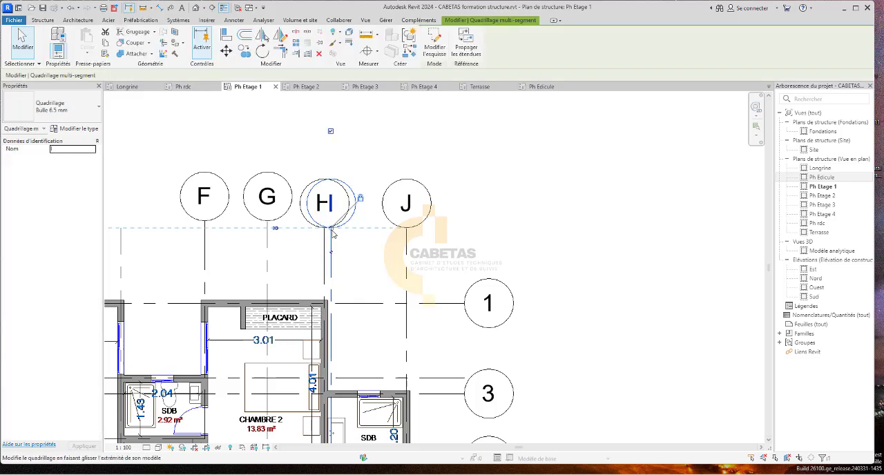
left_click_drag(332, 233, 332, 283)
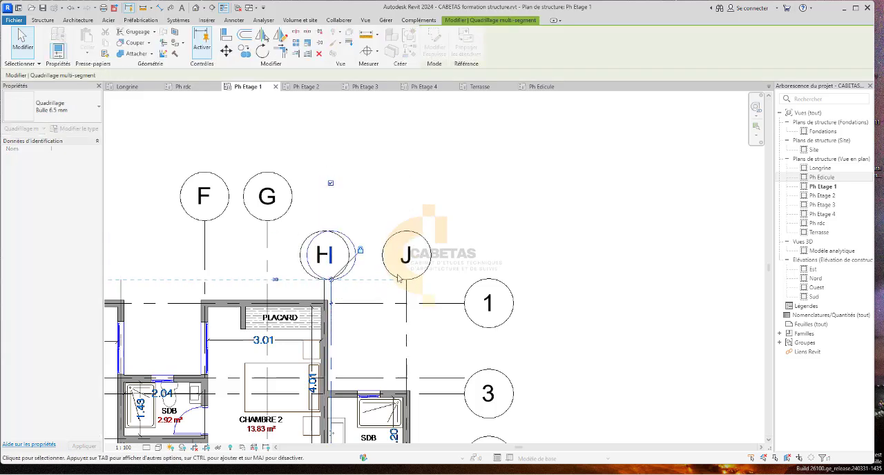
left_click(578, 237)
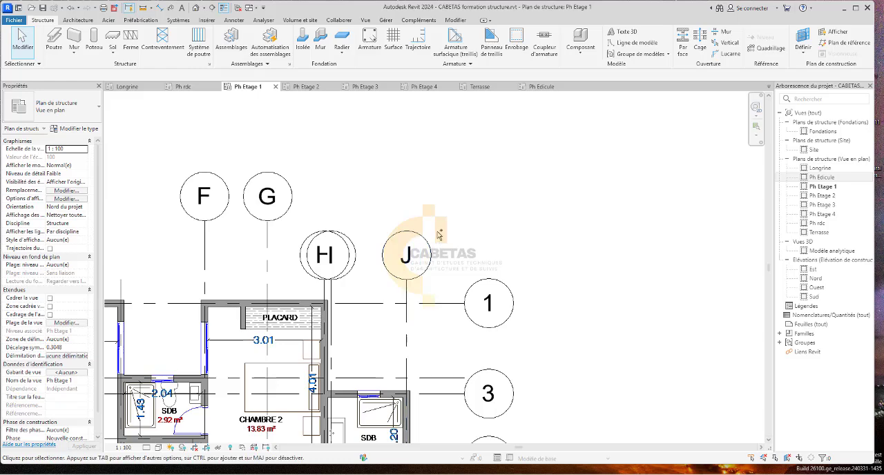
key("ctrl+z")
Hide the bubble at grid line H's lower end and show the one at grid line I's lower end.
scroll(239, 209, "down", 4)
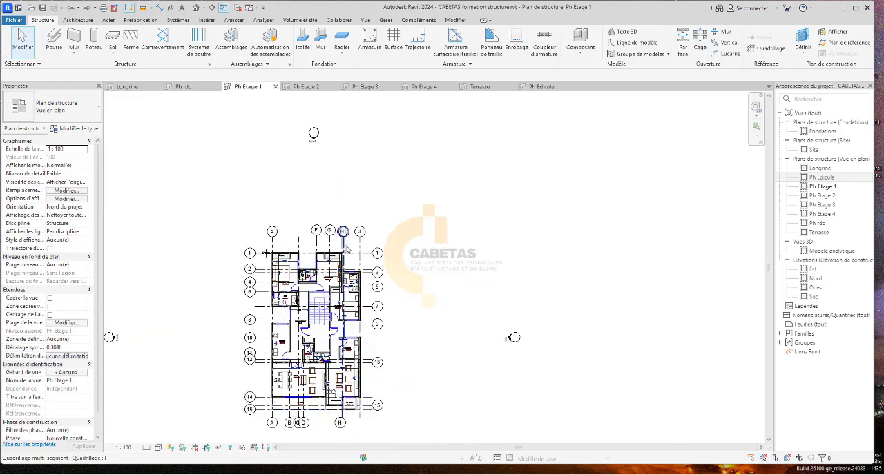
scroll(346, 422, "up", 4)
scroll(332, 345, "up", 3)
left_click(330, 347)
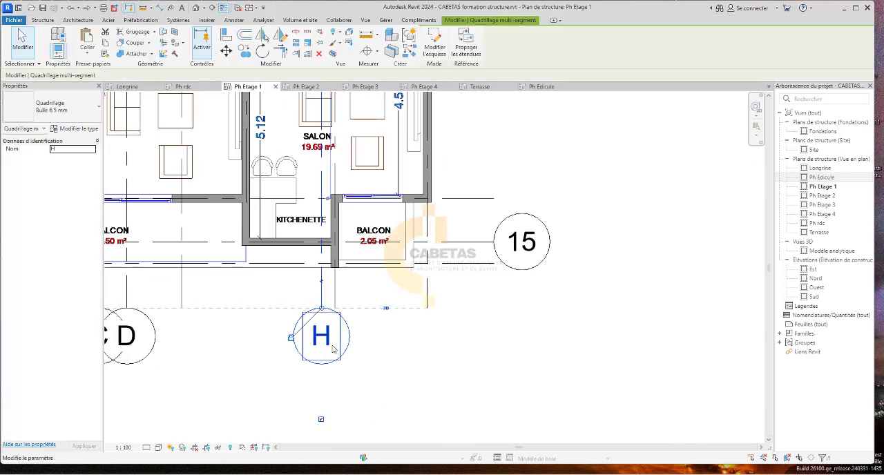
left_click(321, 420)
left_click(334, 304)
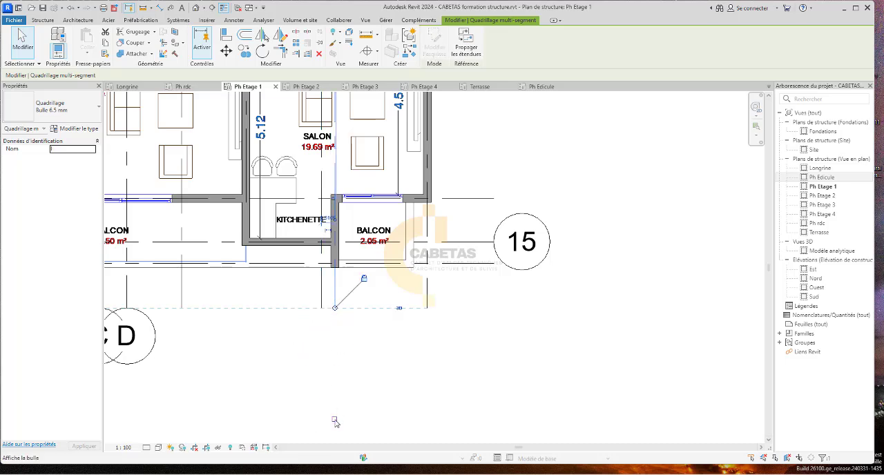
left_click(334, 420)
left_click(414, 413)
Hide the bubble at grid line I's upper end so that it does not overlap H's bubble.
scroll(416, 413, "down", 4)
scroll(398, 118, "up", 1)
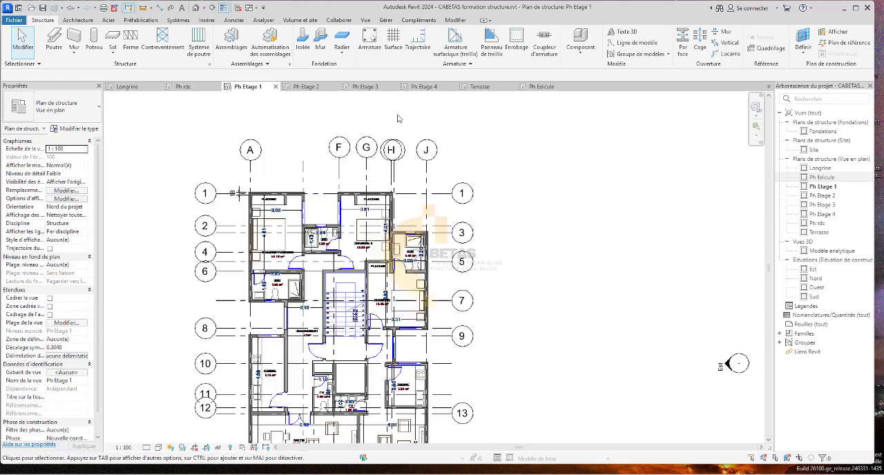
scroll(398, 131, "up", 2)
left_click(395, 174)
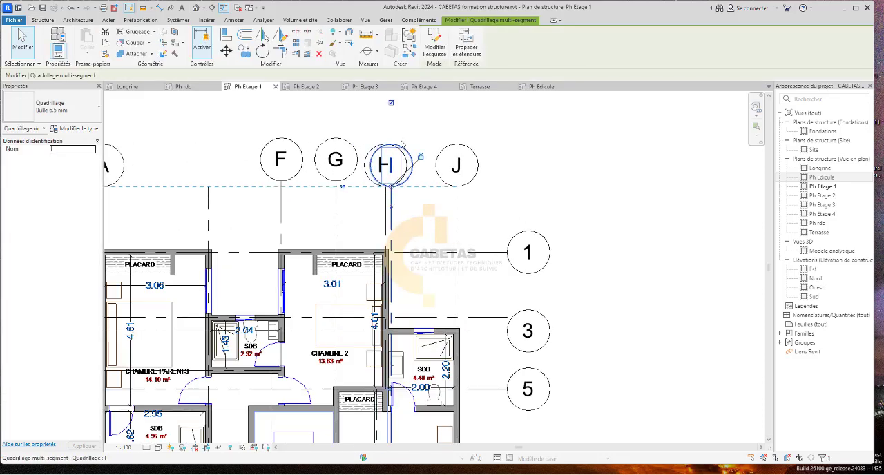
left_click(420, 121)
scroll(393, 284, "down", 5)
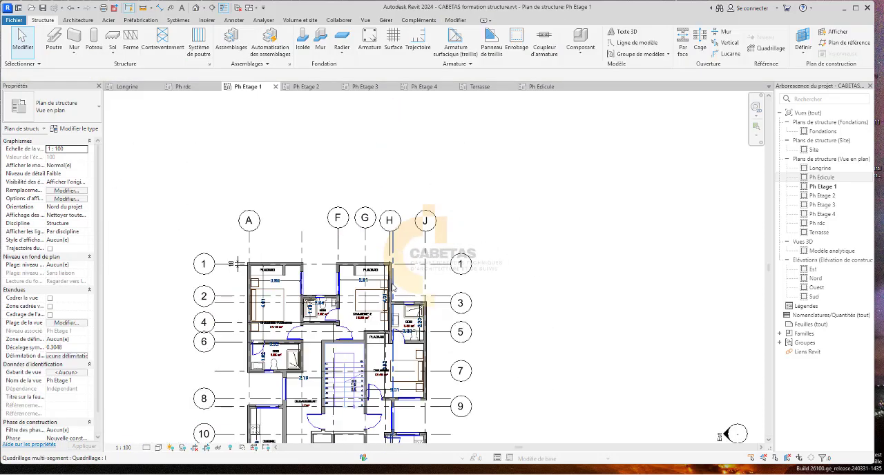
Show the bubble at grid line J's lower end, below the balcony.
scroll(361, 427, "up", 2)
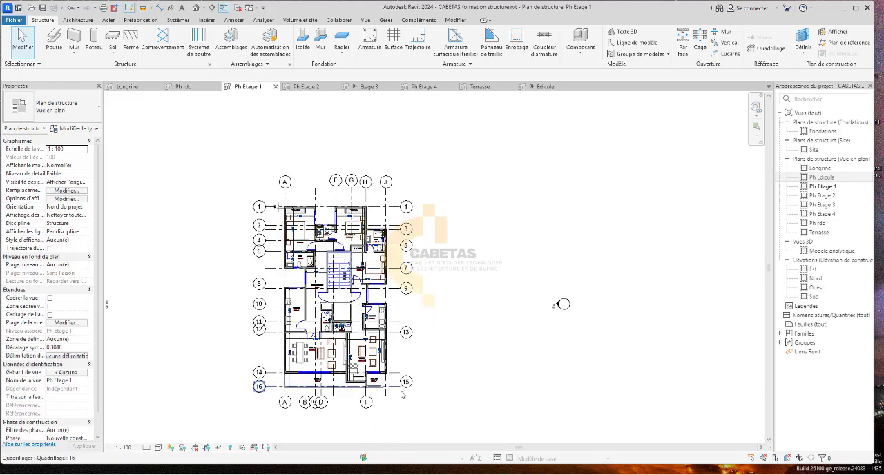
scroll(375, 428, "up", 4)
left_click(395, 368)
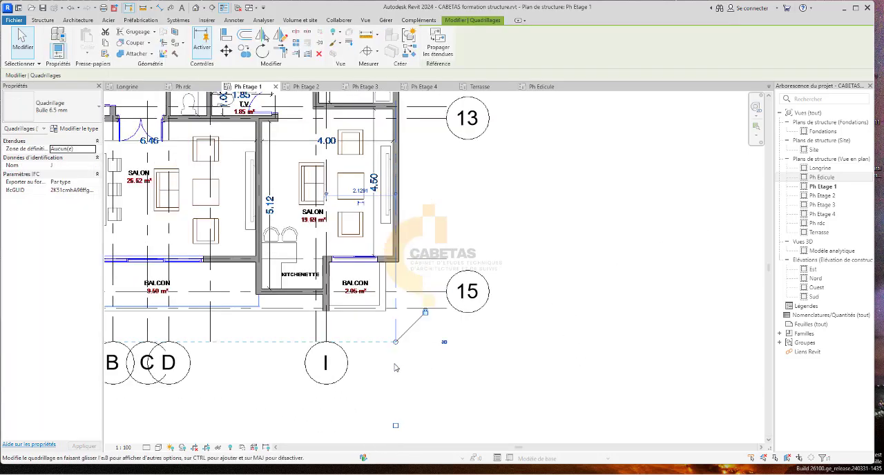
left_click(395, 426)
scroll(516, 368, "down", 8)
scroll(507, 363, "up", 1)
left_click(536, 348)
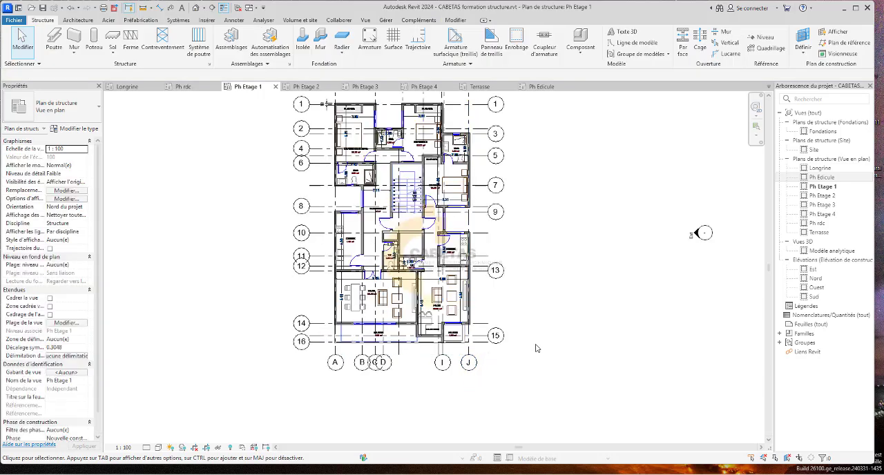
scroll(231, 340, "down", 2)
scroll(297, 207, "up", 5)
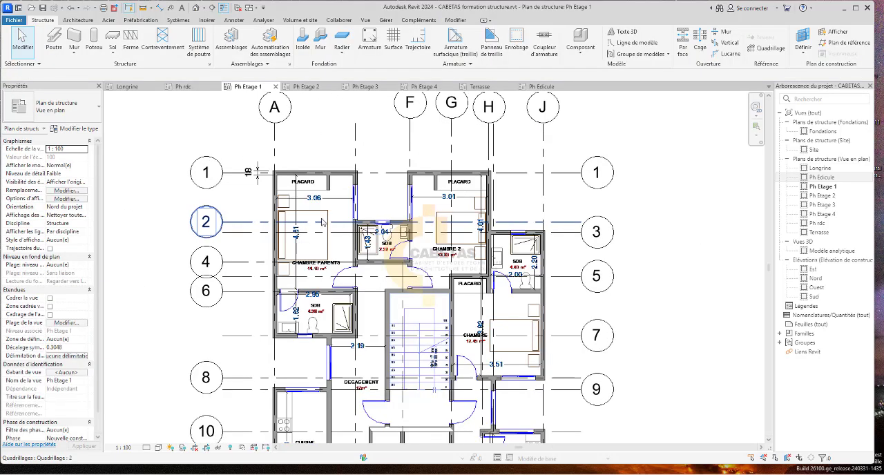
Show the bubble at grid line C's upper end, above the plan.
scroll(277, 223, "up", 2)
scroll(296, 219, "down", 5)
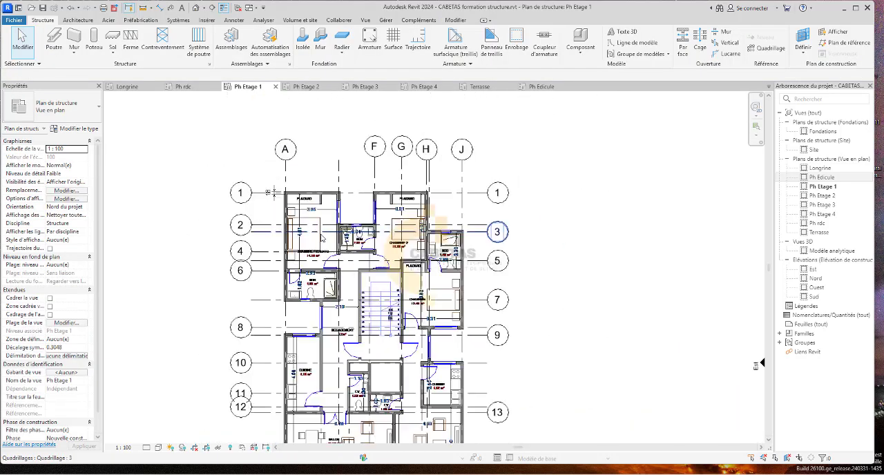
left_click(334, 181)
left_click(412, 145)
scroll(266, 207, "down", 2)
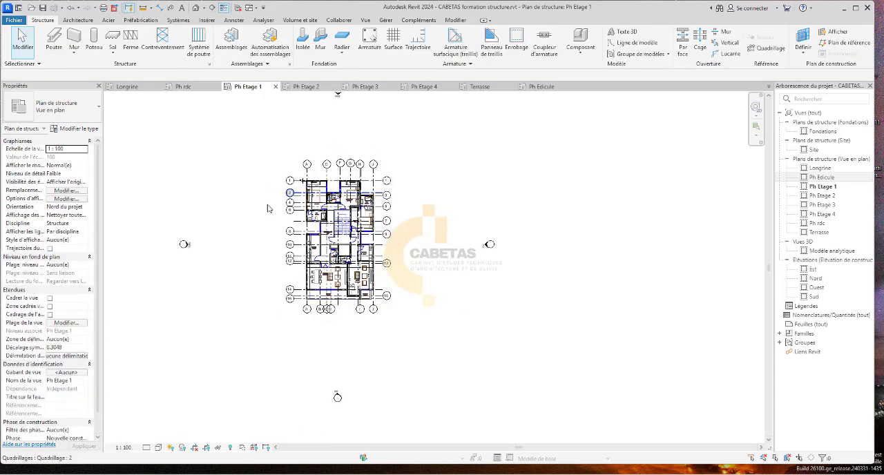
Arrange the overlapping bubbles so grid line 12 shows its bubble only at the right end and grid line 13 only at the left end.
scroll(326, 275, "up", 5)
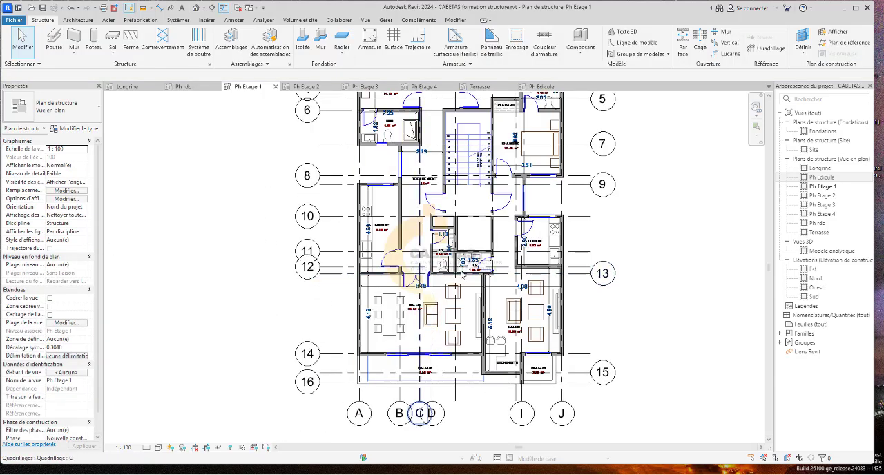
left_click(331, 268)
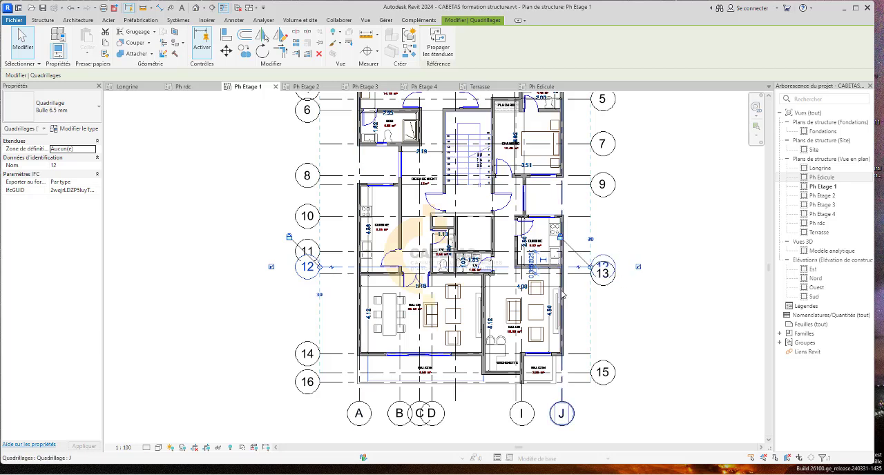
left_click(588, 274)
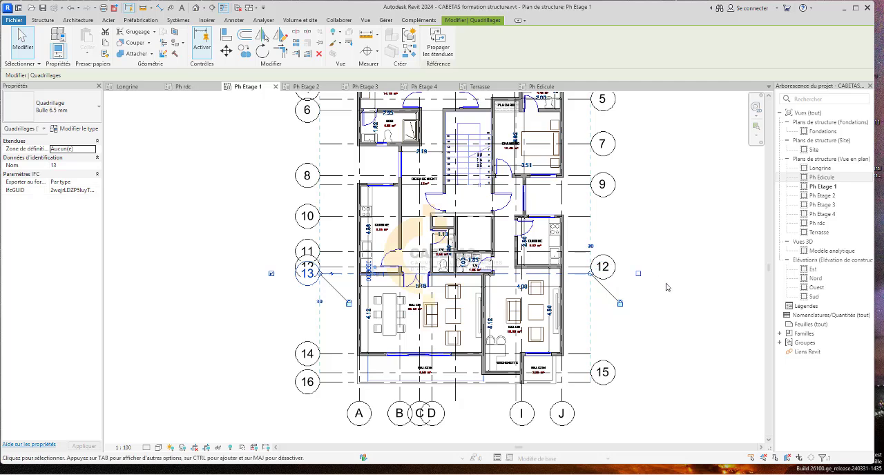
left_click(649, 308)
left_click(325, 267)
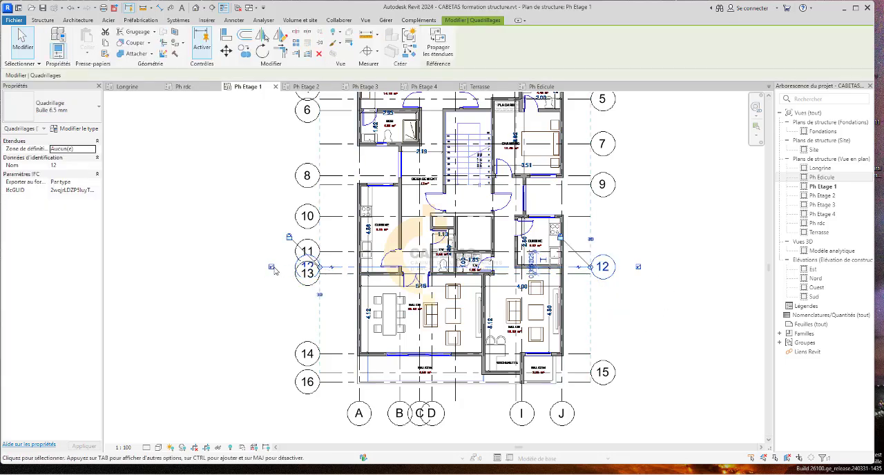
left_click(269, 280)
scroll(352, 300, "down", 3)
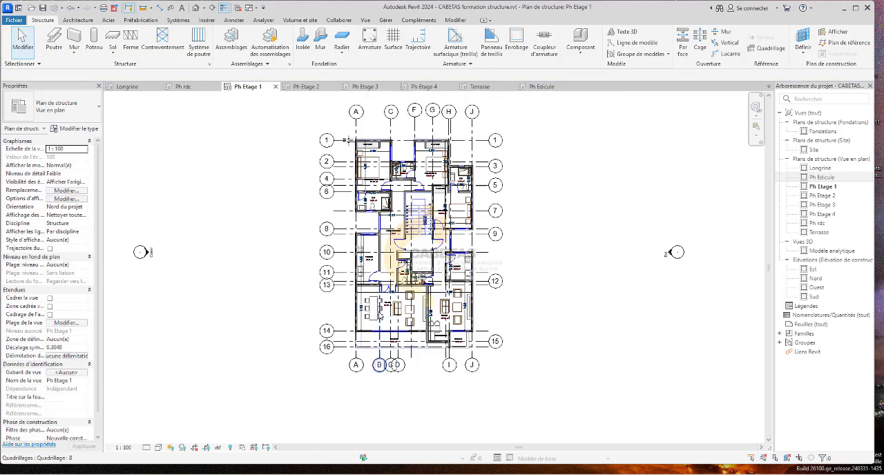
Set the Ph Etage 1 view scale to 1:50 so that the grid bubbles are smaller relative to the plan.
scroll(379, 312, "down", 2)
left_click(134, 448)
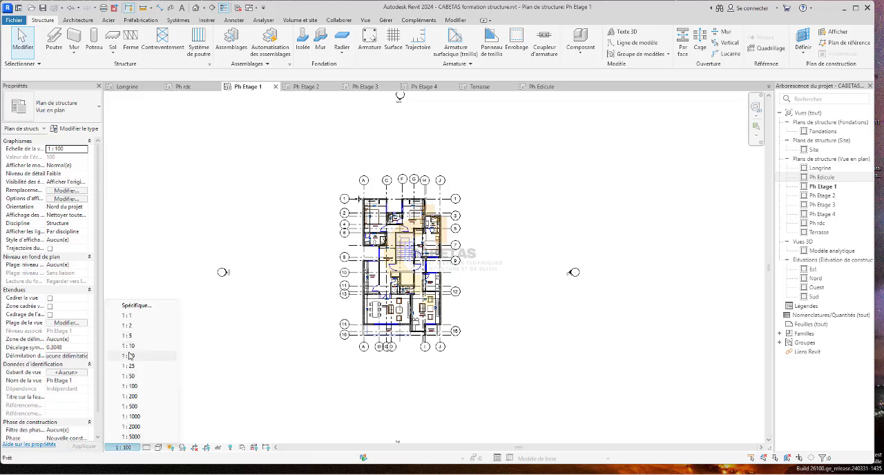
left_click(139, 377)
scroll(415, 247, "up", 5)
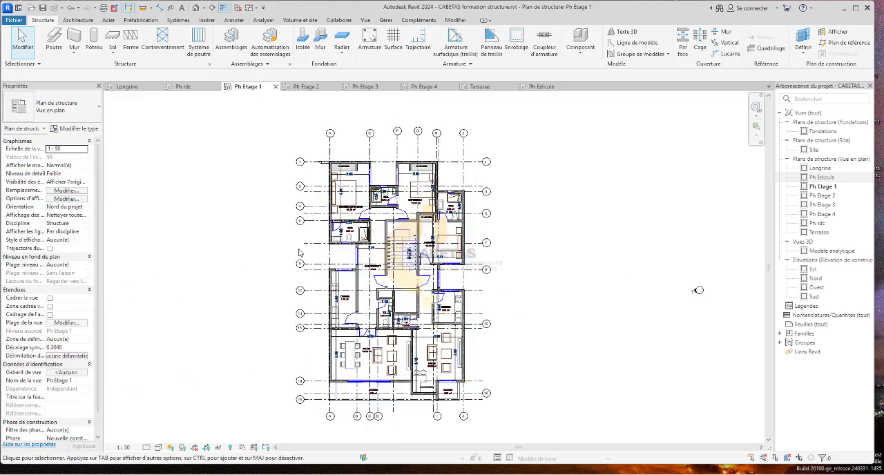
scroll(300, 253, "down", 3)
scroll(246, 183, "down", 2)
scroll(277, 171, "up", 3)
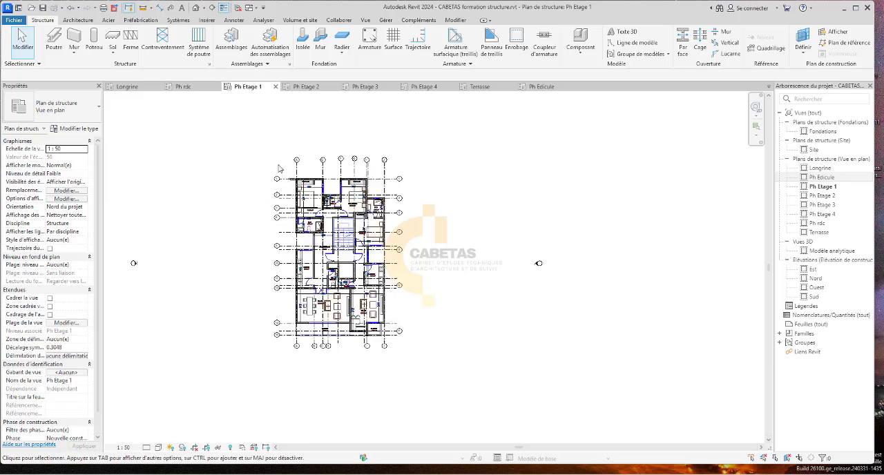
scroll(319, 188, "down", 1)
scroll(319, 290, "down", 2)
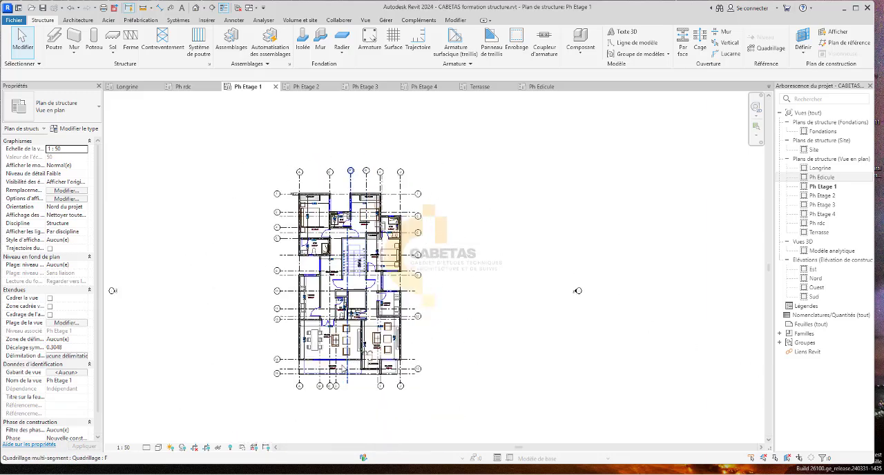
scroll(312, 398, "up", 5)
scroll(399, 324, "down", 1)
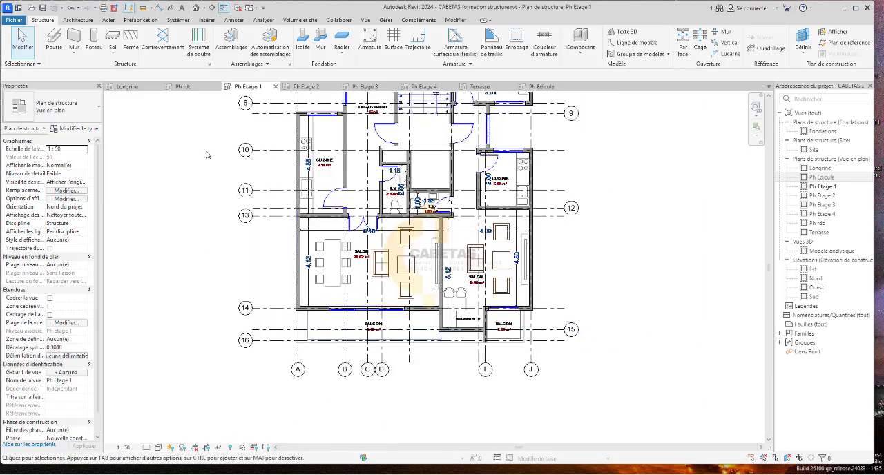
Open the Ph Etage 2 plan and set its view scale to 1:50.
left_click(306, 86)
scroll(422, 336, "up", 3)
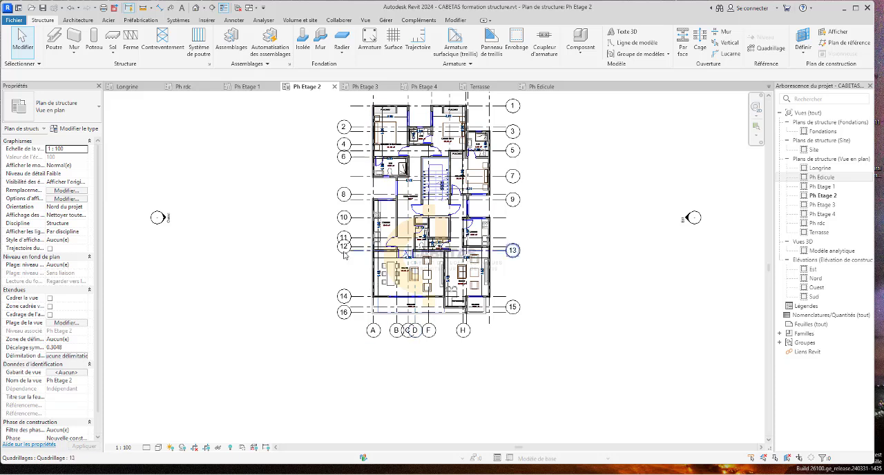
left_click(123, 448)
left_click(130, 376)
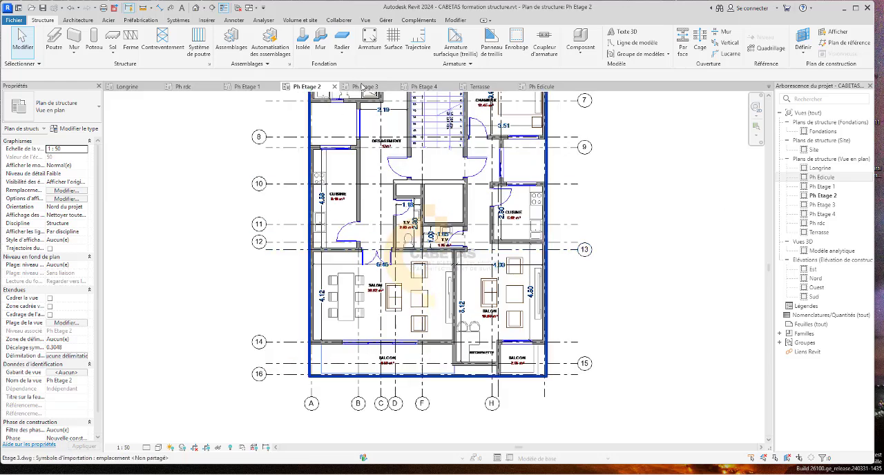
Open the Ph Etage 3 plan and set its view scale to 1:50.
left_click(362, 86)
left_click(122, 449)
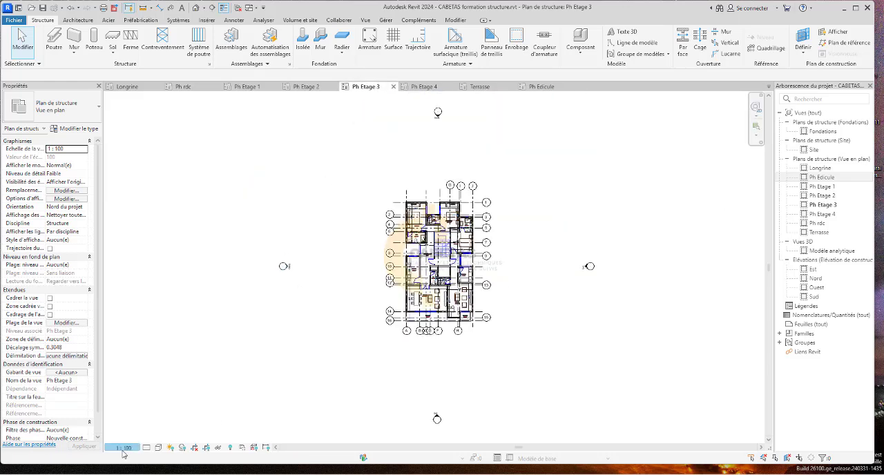
left_click(143, 377)
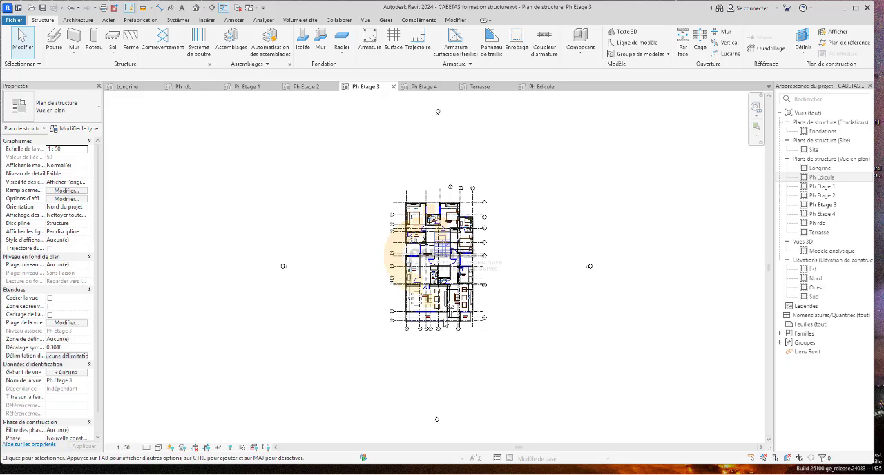
Open the Ph Etage 4 plan and set its view scale to 1:50.
left_click(425, 86)
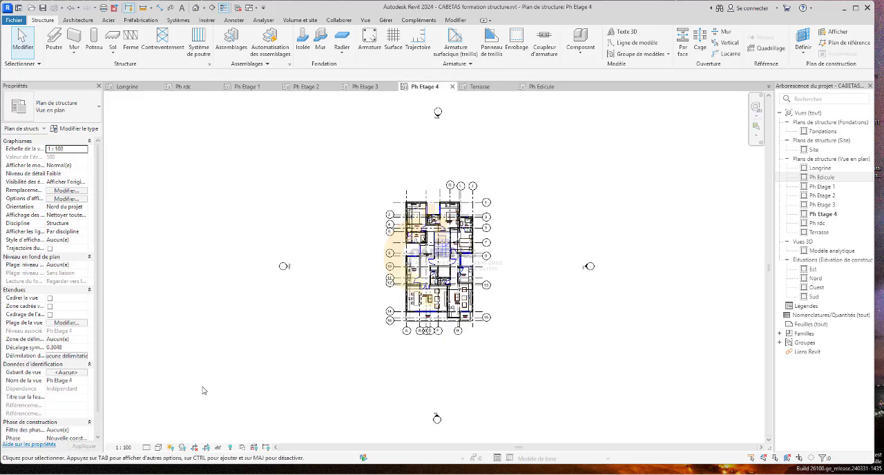
left_click(115, 448)
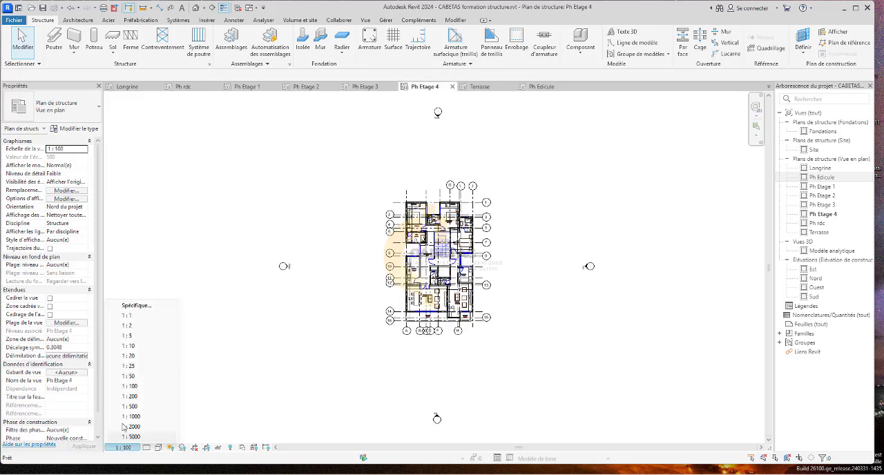
left_click(131, 375)
scroll(406, 255, "up", 3)
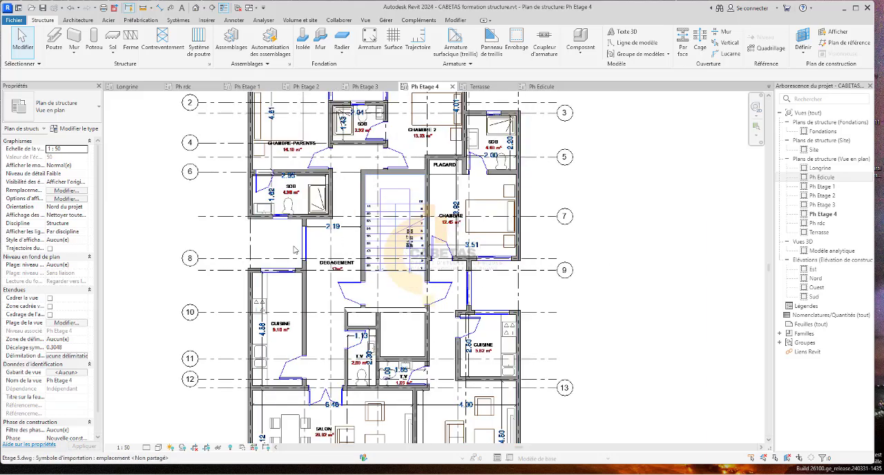
scroll(297, 247, "down", 3)
Open the Terrasse plan and set its view scale to 1:50.
left_click(481, 87)
scroll(414, 276, "up", 3)
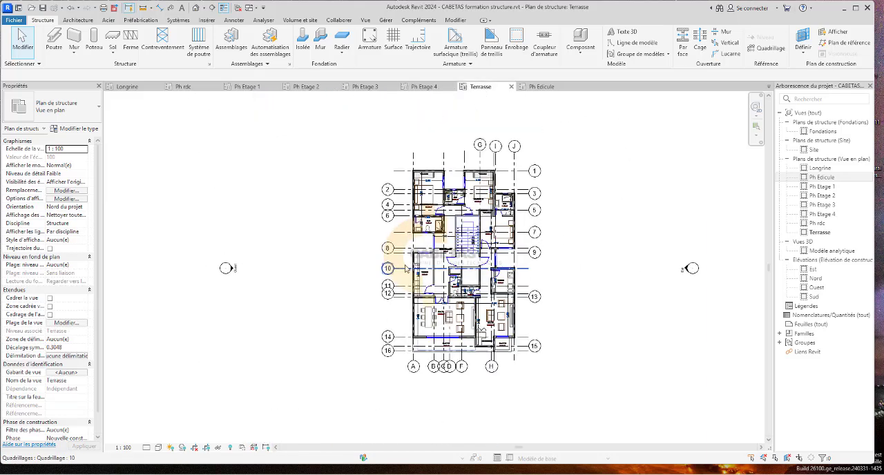
left_click(125, 447)
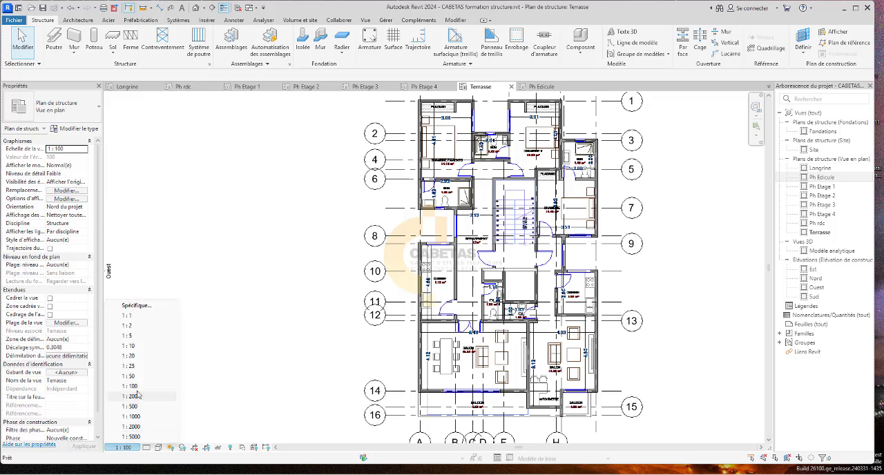
left_click(132, 375)
scroll(373, 291, "down", 2)
scroll(553, 170, "up", 4)
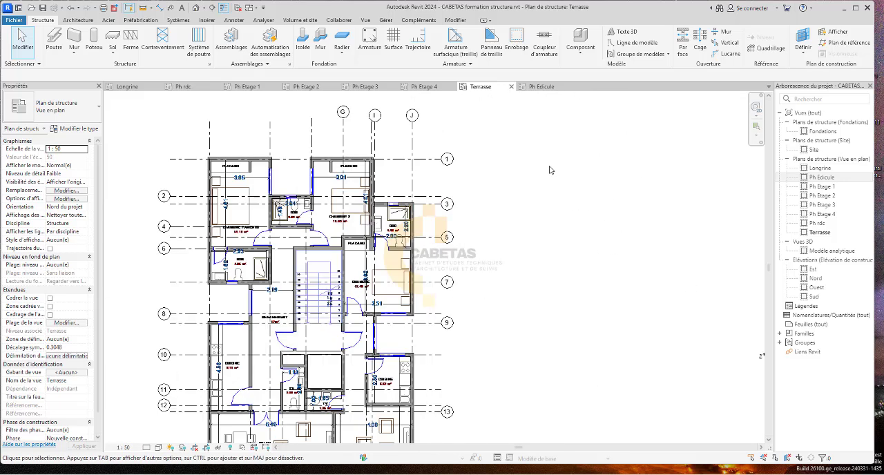
Check the Ph Edicule plan and examine the Longrine plan's grid lines, walls and room layout around the magasin, hall and stairs.
left_click(542, 86)
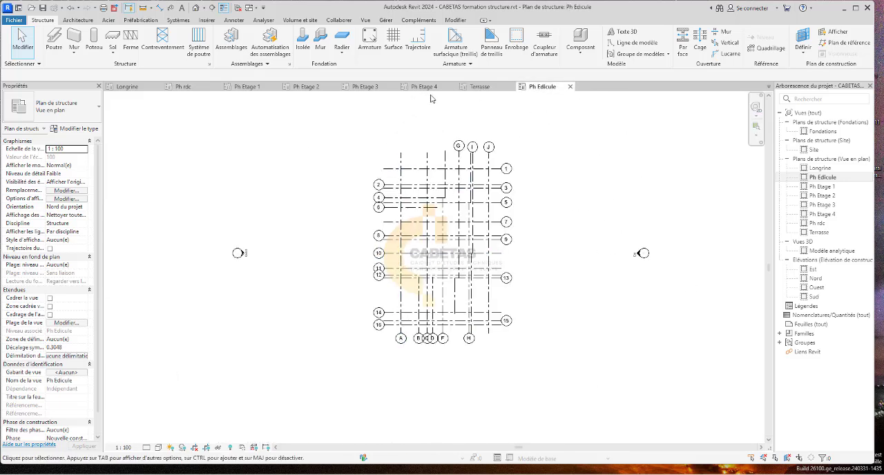
left_click(127, 87)
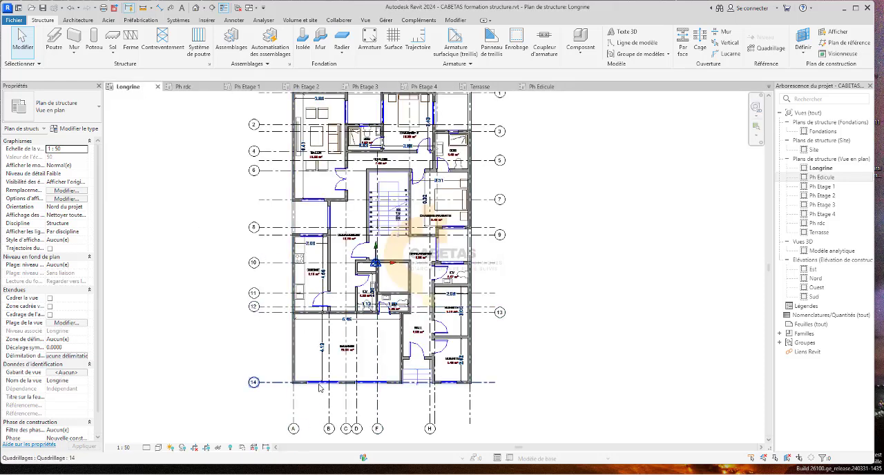
scroll(317, 384, "up", 3)
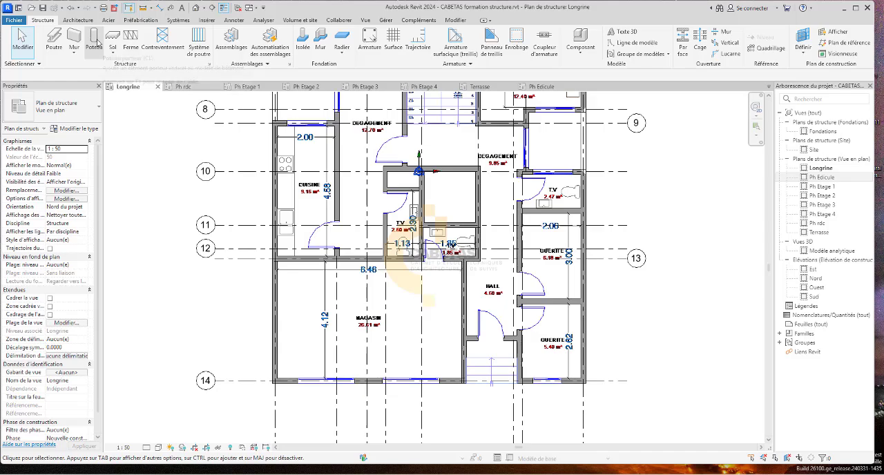
scroll(357, 368, "down", 3)
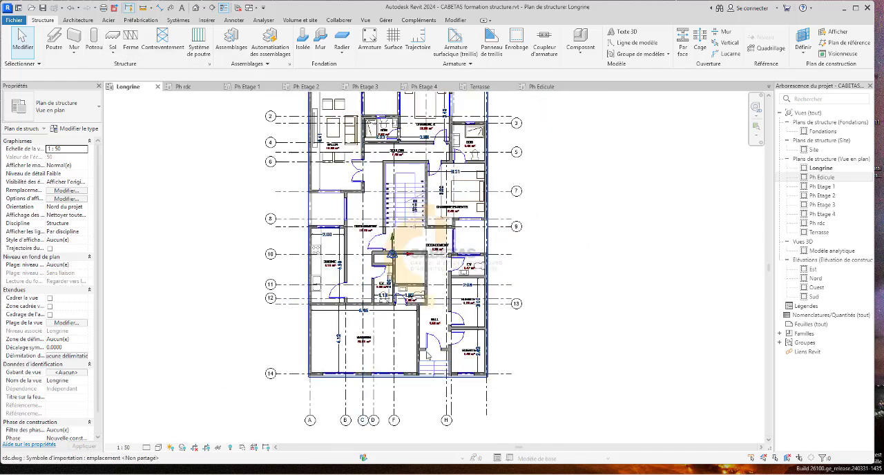
scroll(427, 355, "up", 4)
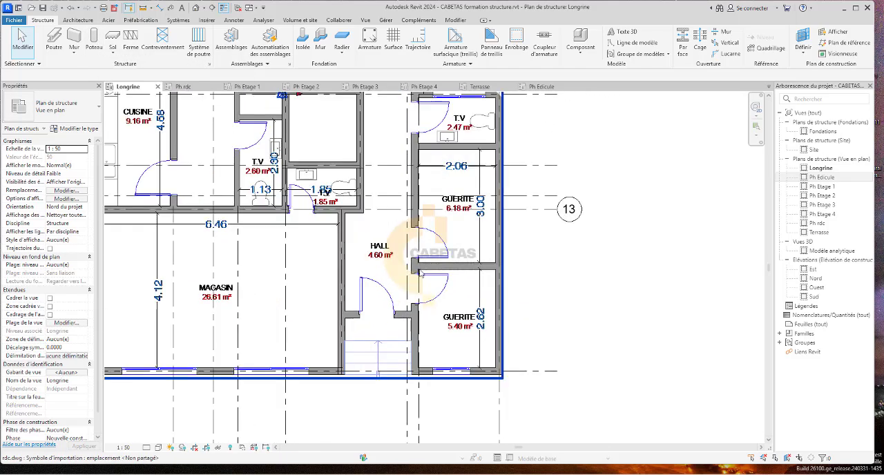
scroll(420, 274, "down", 4)
scroll(424, 253, "up", 5)
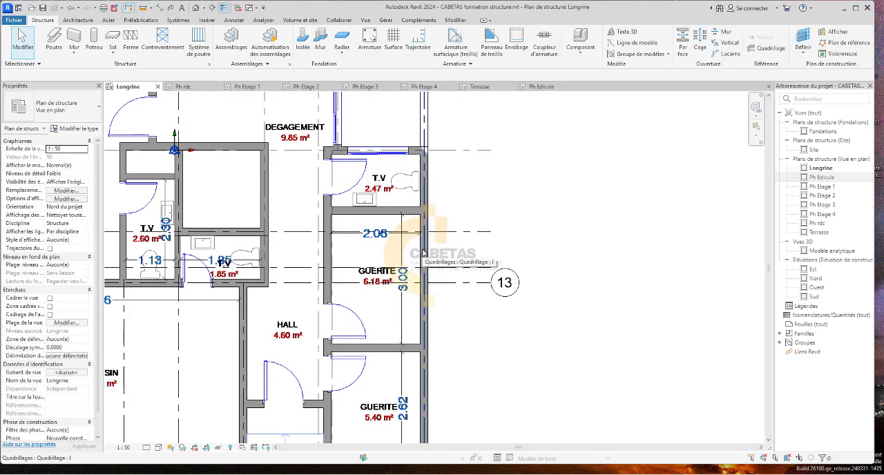
scroll(424, 253, "down", 5)
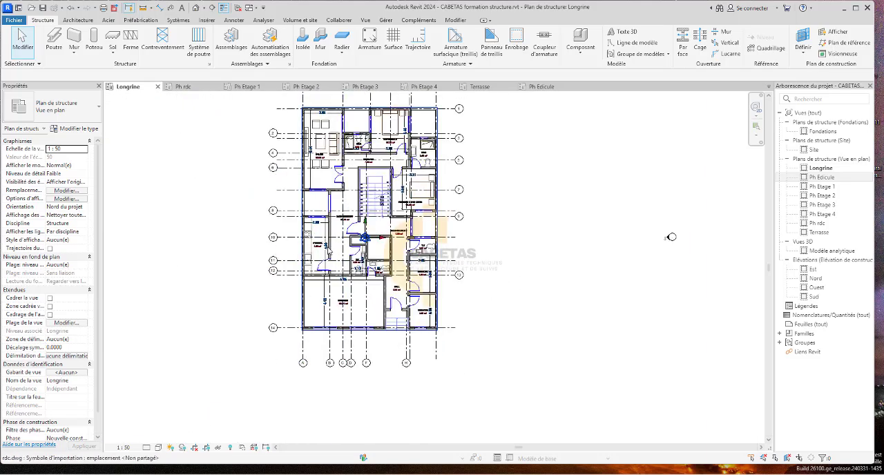
middle_click_drag(329, 253, 303, 201)
scroll(328, 343, "up", 3)
scroll(499, 305, "down", 1)
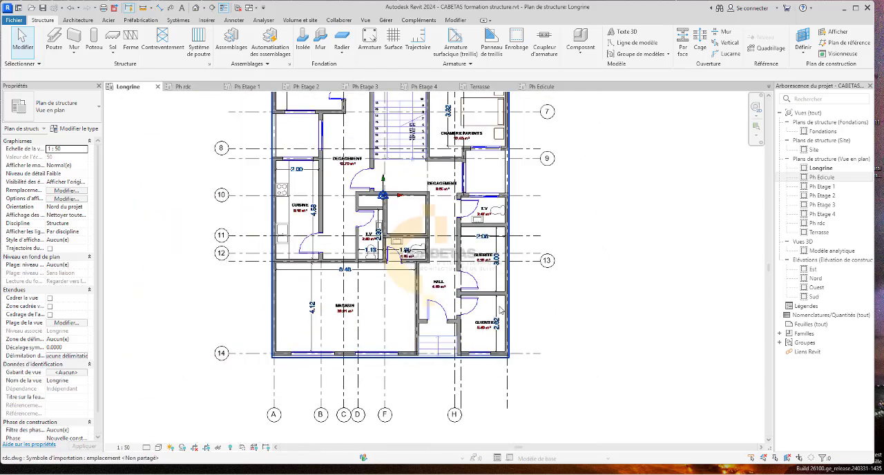
scroll(344, 357, "up", 1)
scroll(368, 435, "down", 1)
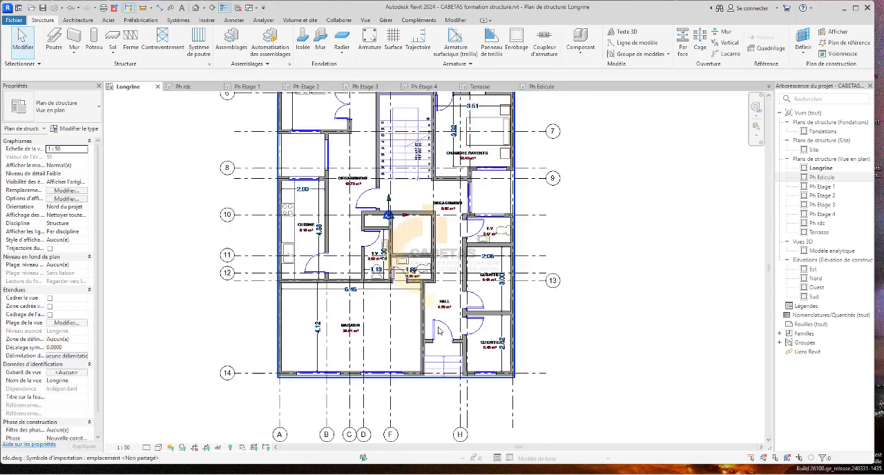
scroll(246, 256, "down", 1)
scroll(217, 362, "up", 1)
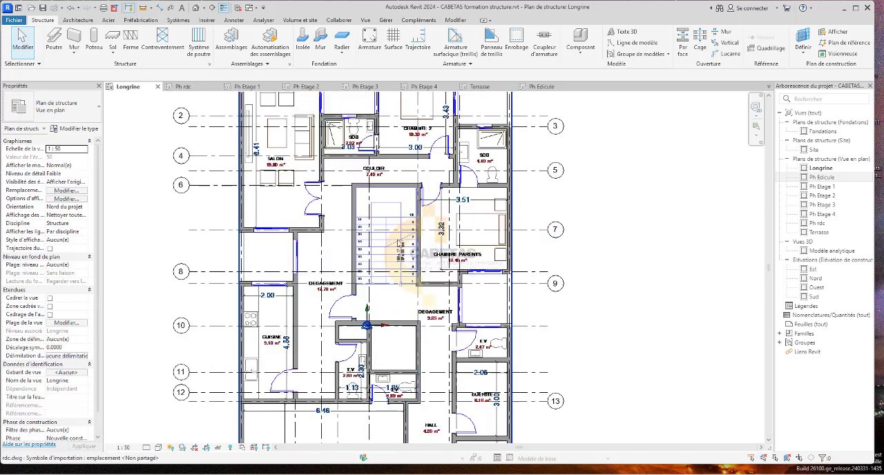
scroll(399, 243, "down", 2)
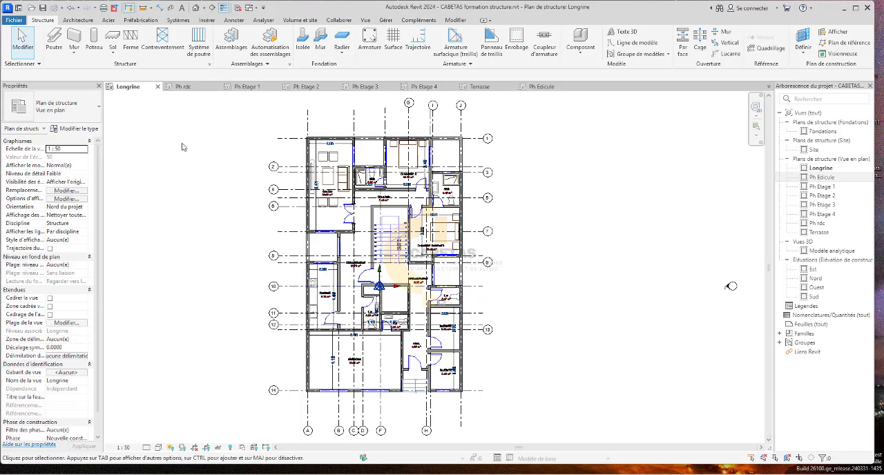
Return to the Ph Etage 1 plan, switch to Microsoft Whiteboard and open the existing board containing sketches.
left_click(247, 86)
scroll(265, 313, "down", 2)
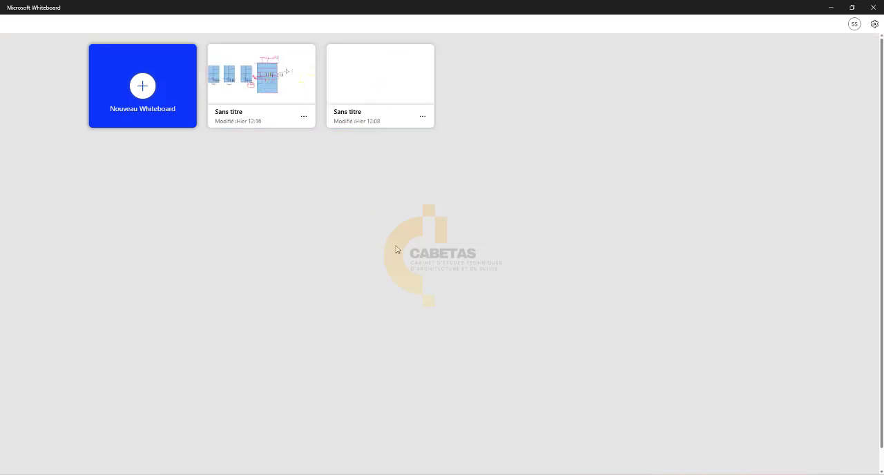
left_click(262, 91)
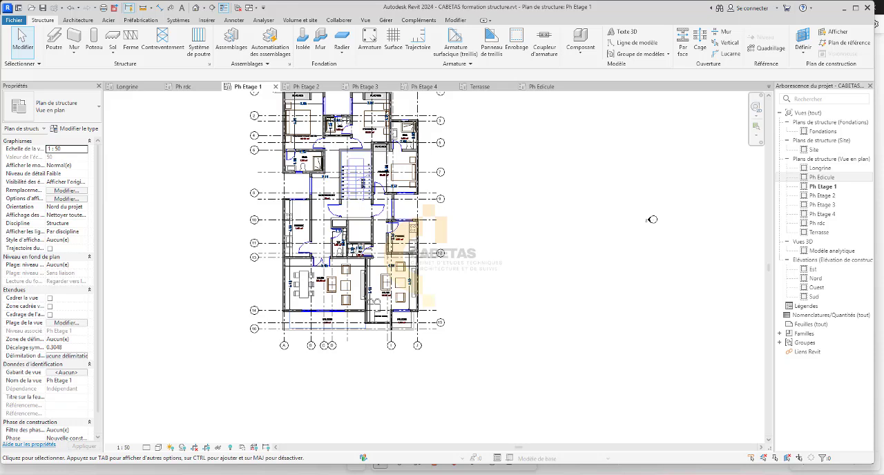
Check the Longrine plan for reference and return to the Ph Etage 1 plan.
left_click(130, 87)
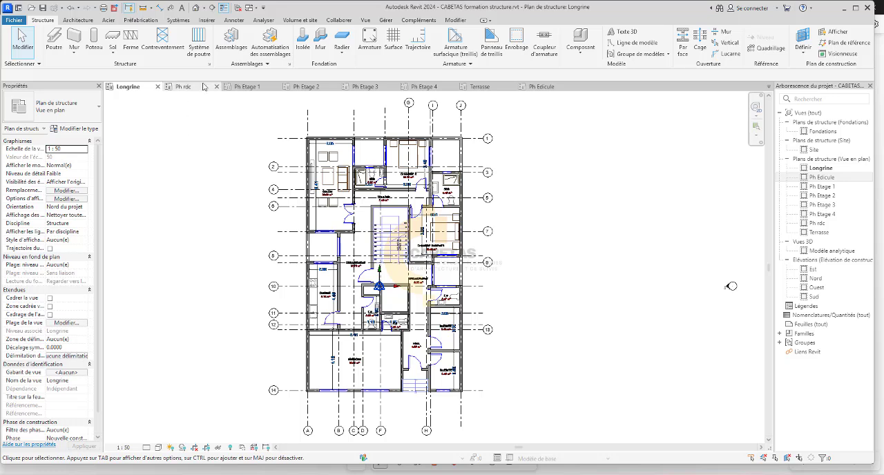
left_click(247, 86)
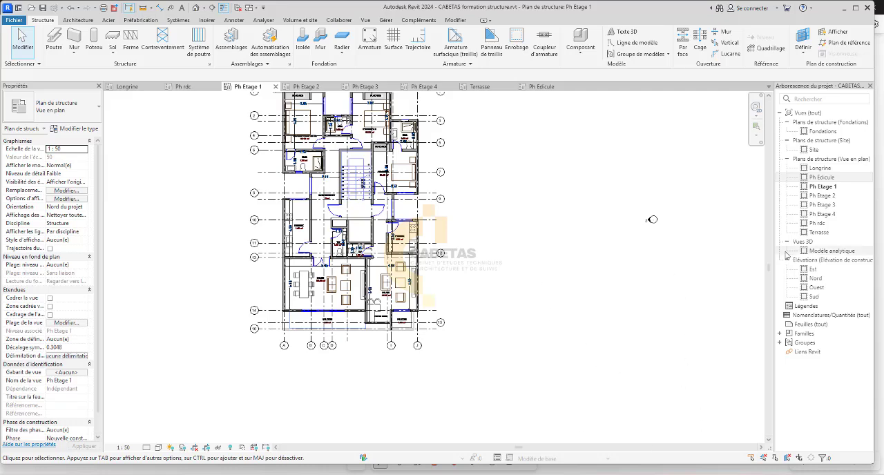
middle_click_drag(652, 220, 660, 304)
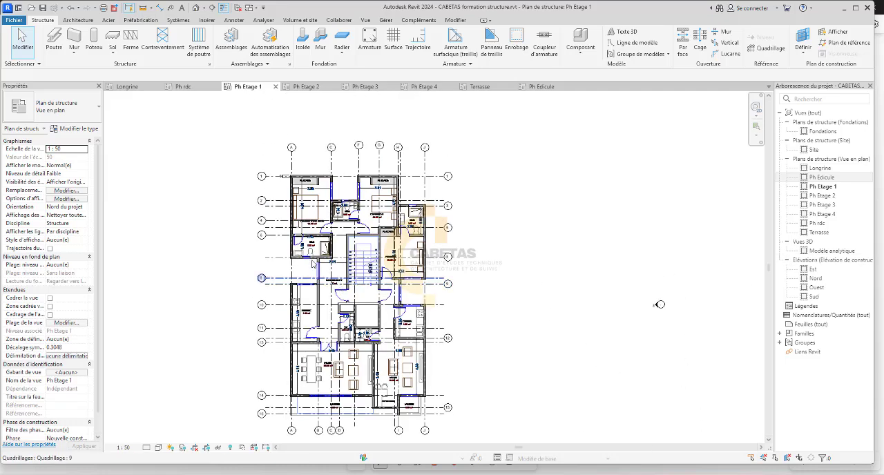
Start the structural column command and duplicate the concrete 300 x 450mm type as 15*15 with b and h set to 0.15.
left_click(94, 45)
scroll(321, 176, "up", 2)
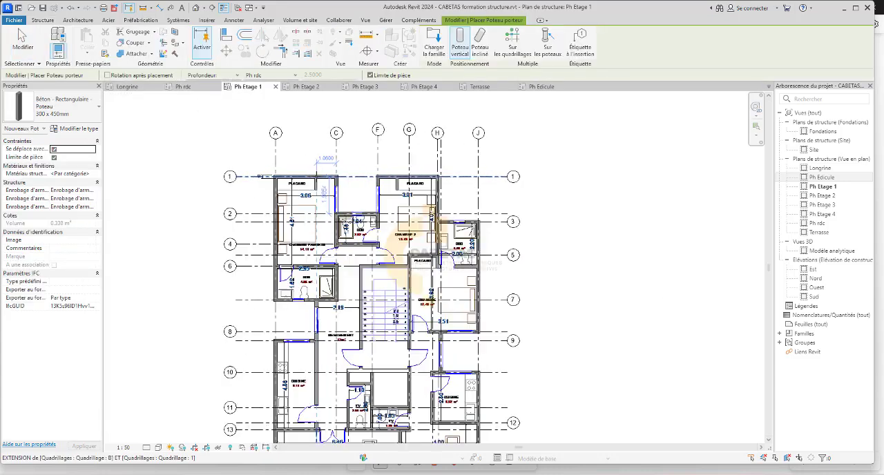
left_click(62, 112)
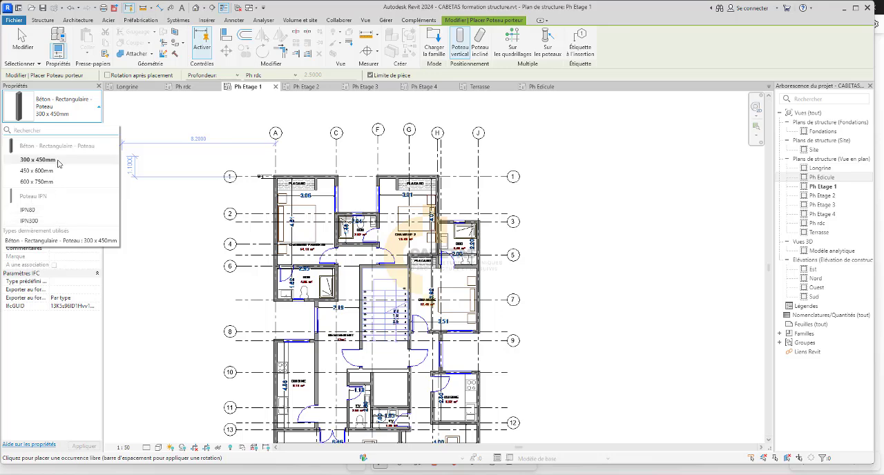
left_click(38, 160)
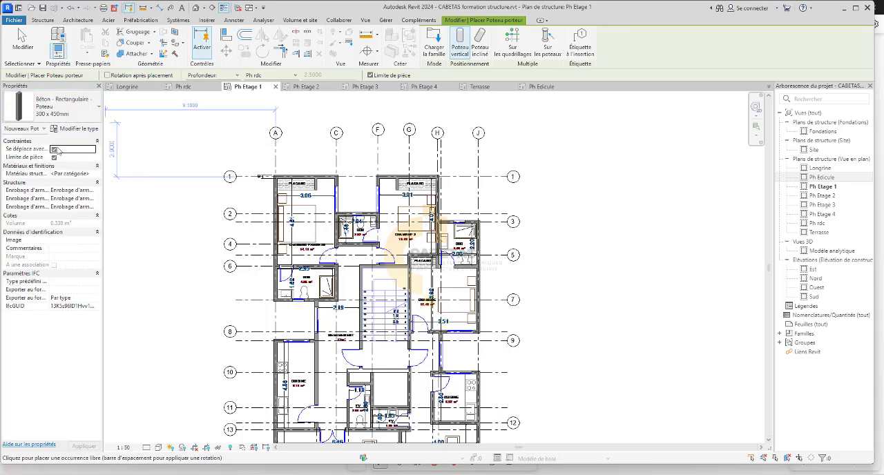
left_click(79, 129)
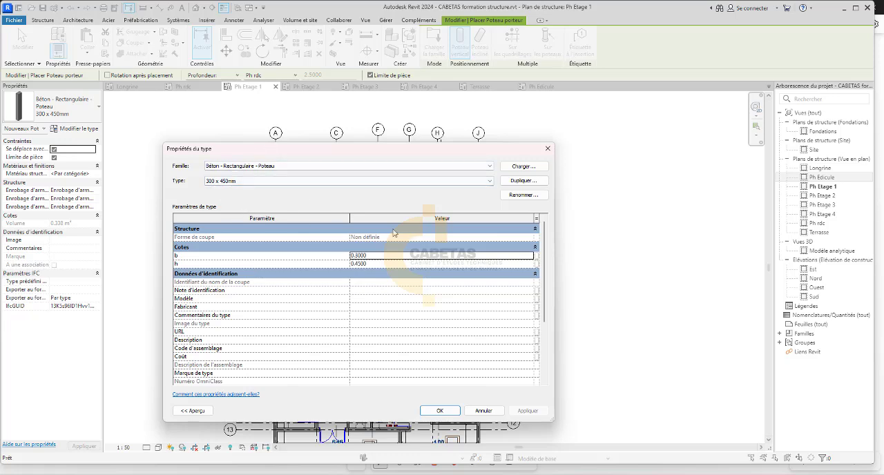
left_click(514, 181)
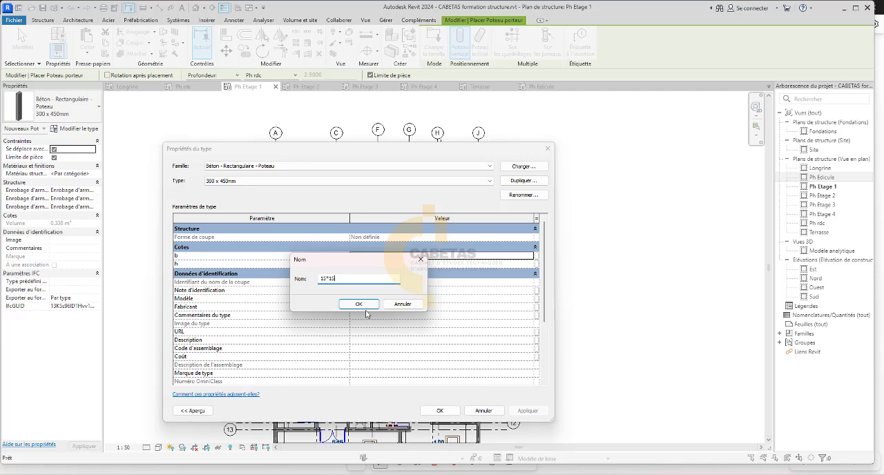
left_click(359, 305)
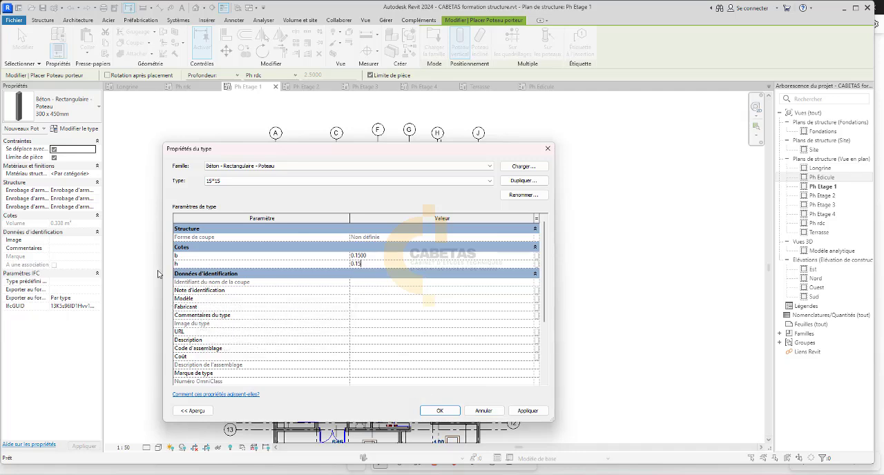
scroll(215, 357, "down", 4)
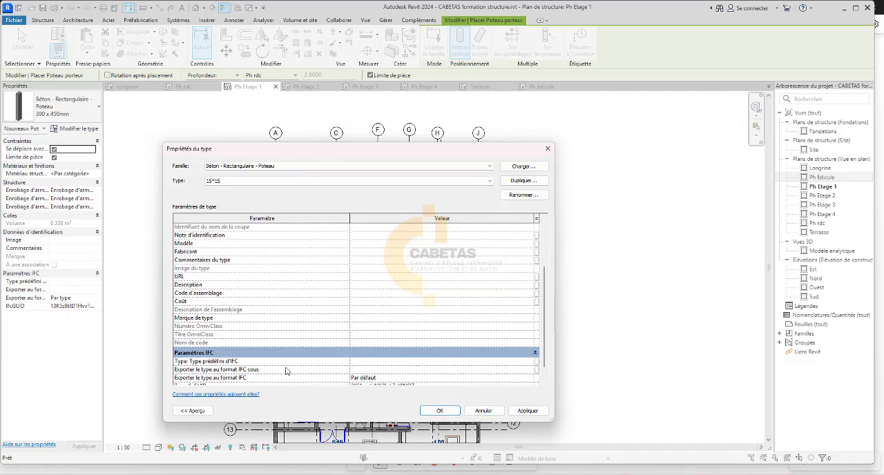
left_click(527, 411)
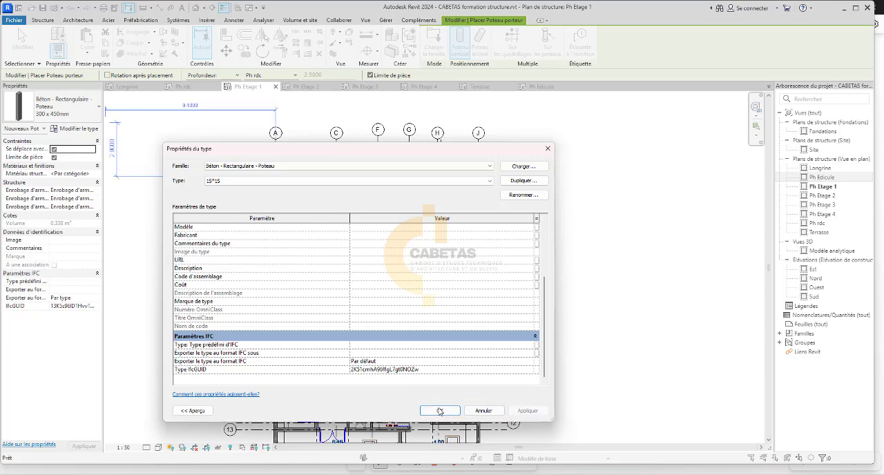
left_click(440, 411)
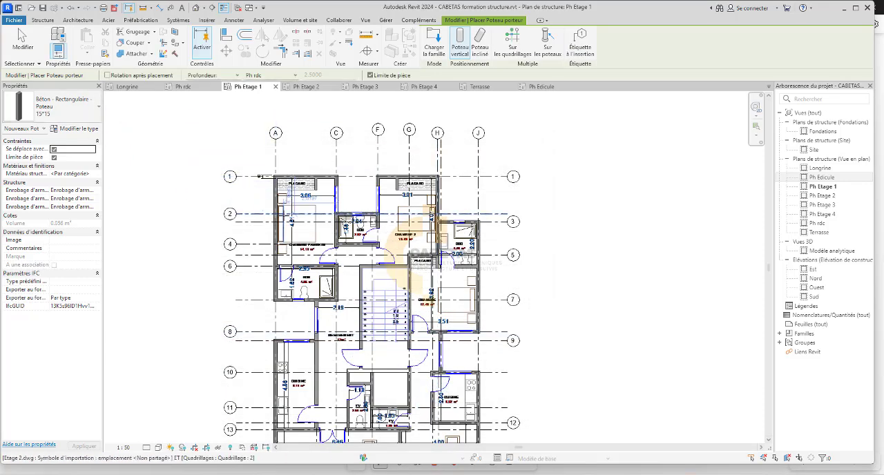
Place a 15*15 column at the intersection of grids A and 1, at the corner beside the placard.
scroll(298, 165, "up", 10)
scroll(298, 165, "up", 5)
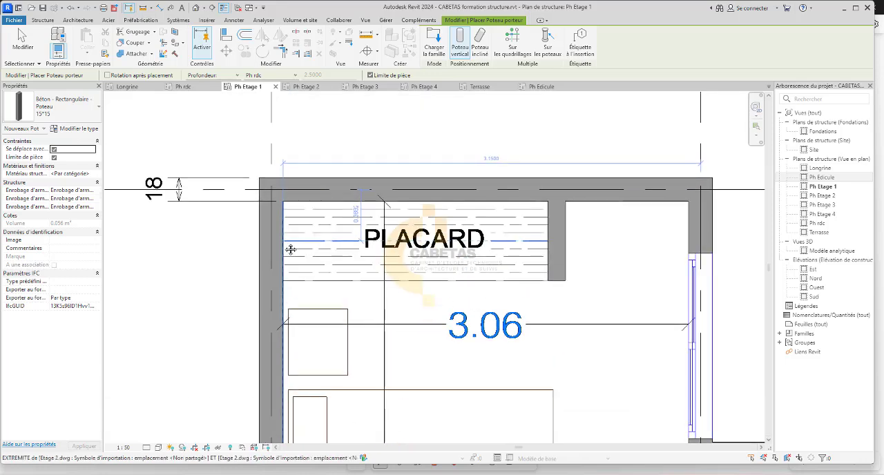
left_click(270, 210)
scroll(270, 210, "down", 5)
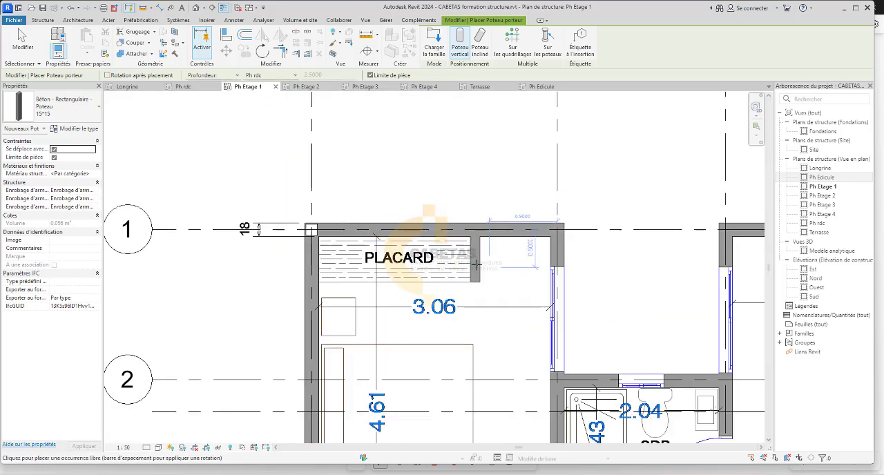
Place a 15*15 column at the intersection of grids A and 6, beside the bathroom door.
scroll(476, 264, "down", 5)
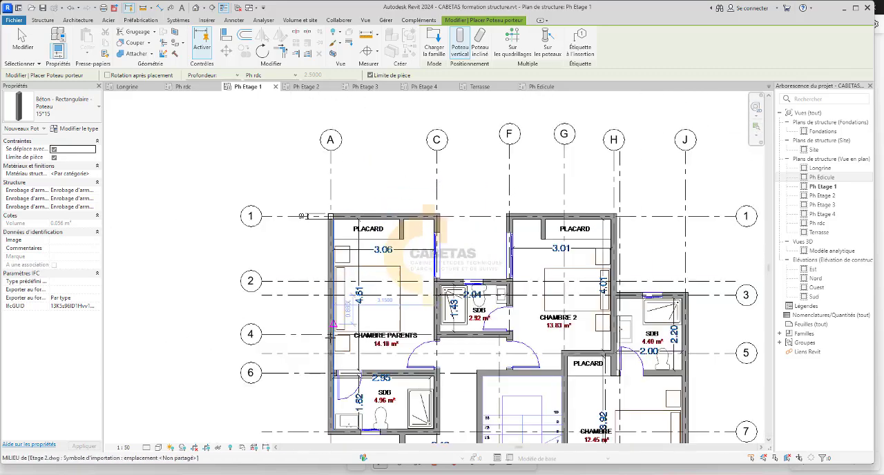
scroll(330, 337, "up", 4)
scroll(330, 331, "down", 2)
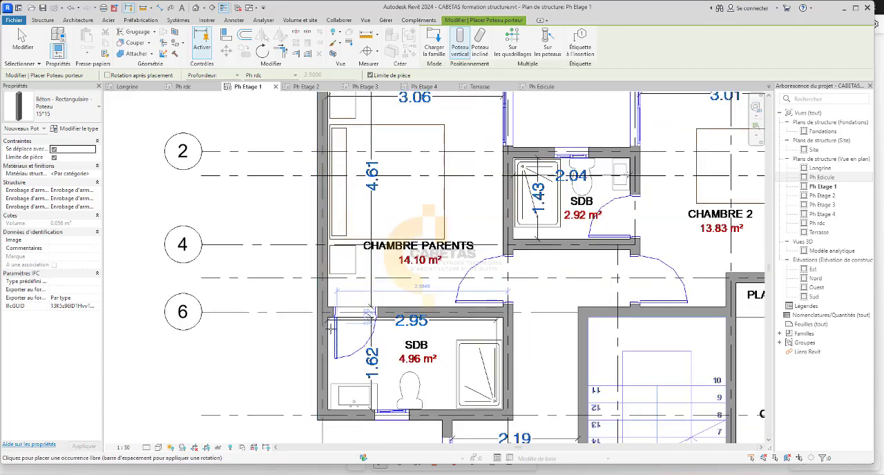
scroll(330, 326, "up", 4)
scroll(331, 291, "down", 6)
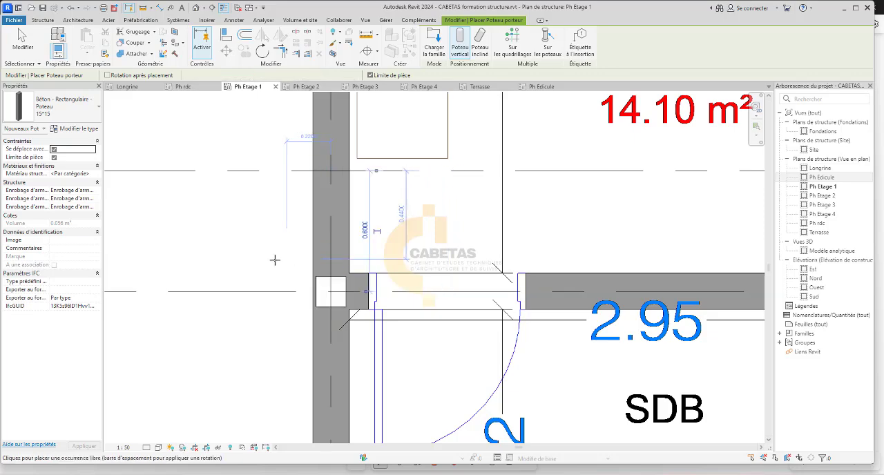
Place a 15*15 column at the intersection of grids C and 1.
scroll(477, 193, "up", 4)
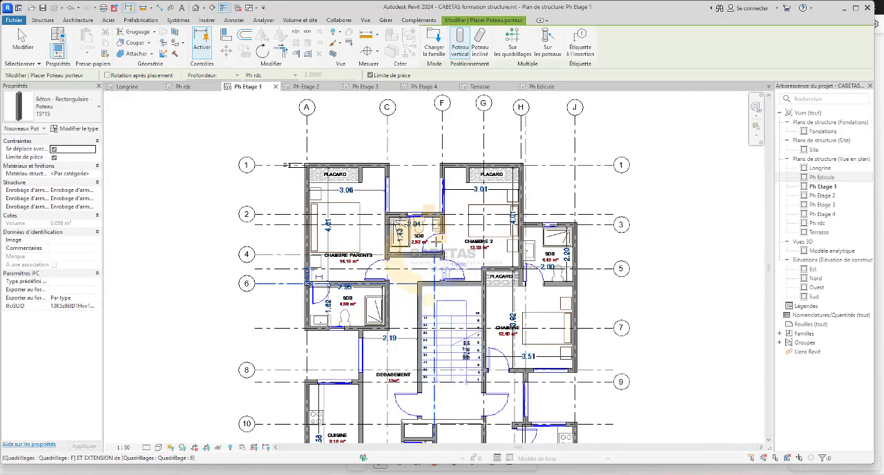
scroll(343, 192, "up", 2)
scroll(343, 193, "up", 3)
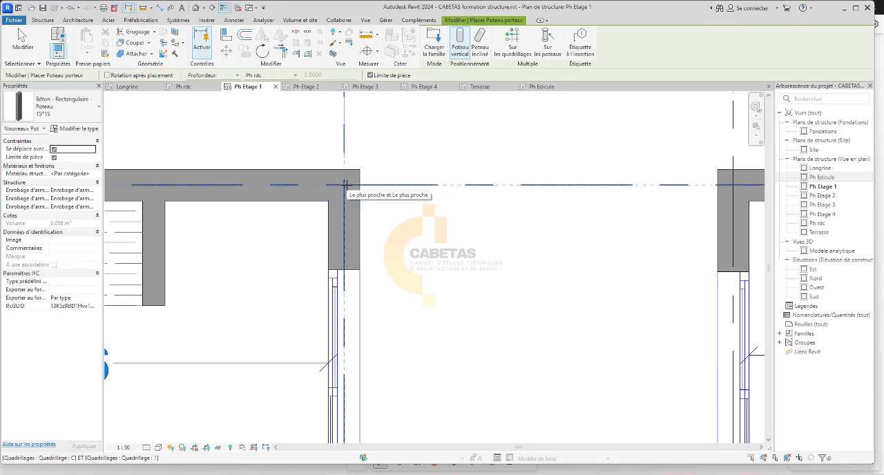
left_click(344, 185)
scroll(345, 185, "down", 4)
Place a 15*15 column at the intersection of grids F and 1, at the corner of Chambre 2.
scroll(365, 376, "up", 2)
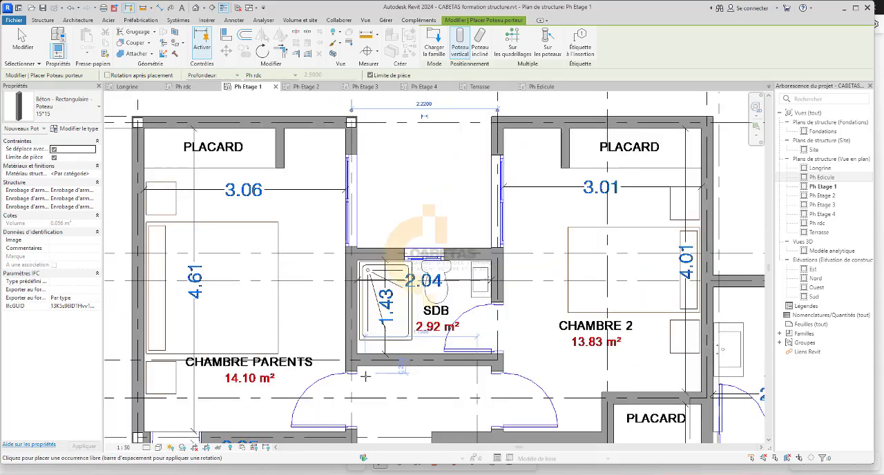
scroll(365, 377, "up", 2)
scroll(387, 290, "down", 4)
scroll(451, 186, "up", 5)
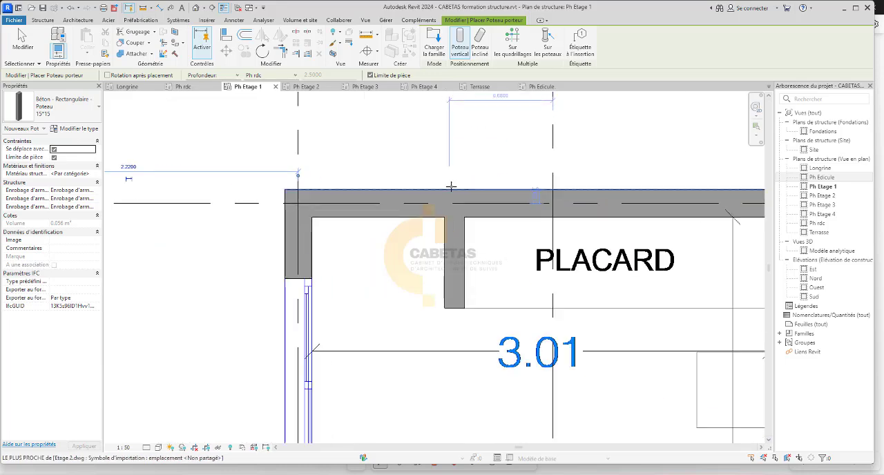
scroll(297, 207, "up", 3)
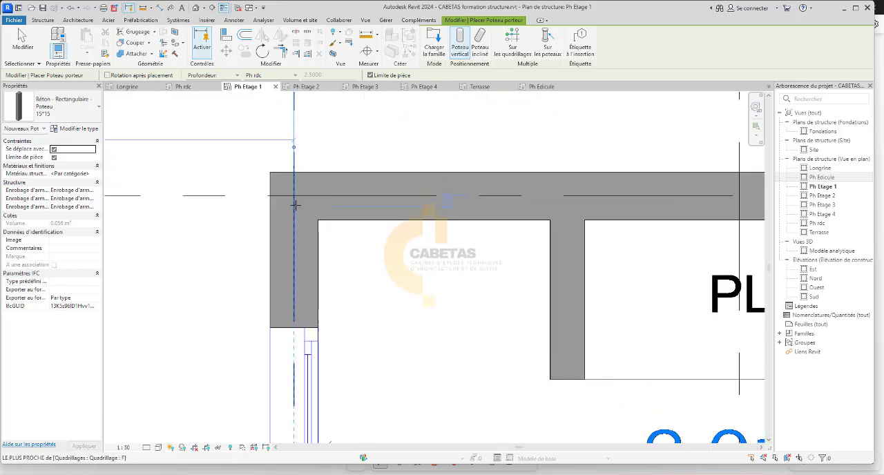
scroll(295, 205, "up", 1)
scroll(291, 193, "down", 6)
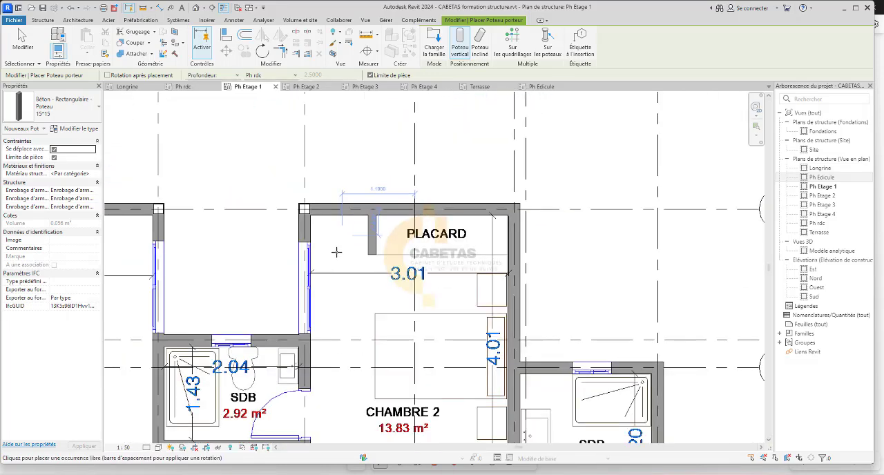
Place a 15*15 column at the intersection of grids A and 7, at the outer corner of the 4.96 m² bathroom.
scroll(284, 201, "up", 8)
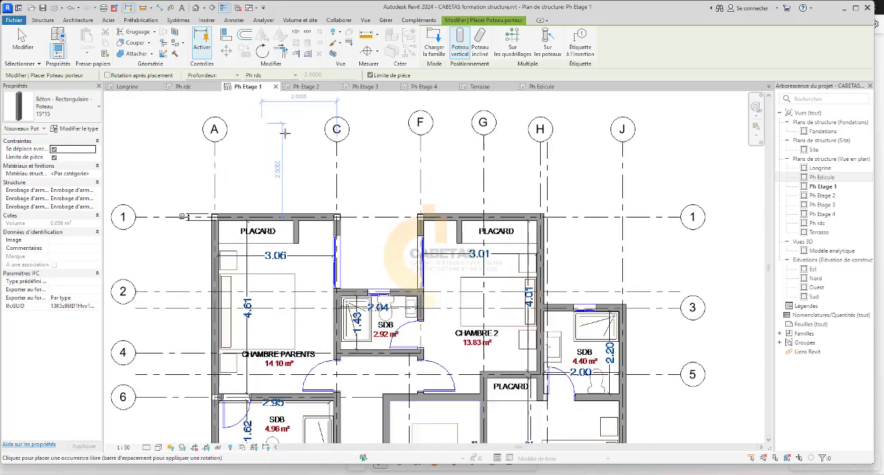
scroll(351, 278, "down", 7)
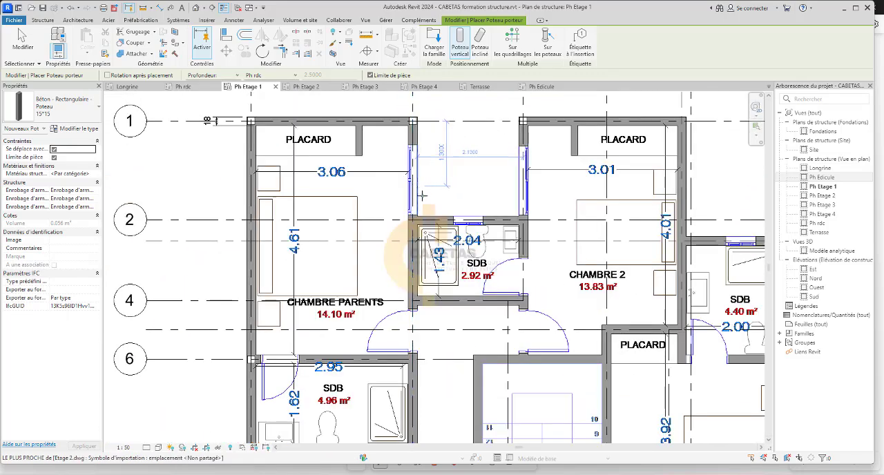
scroll(474, 337, "up", 6)
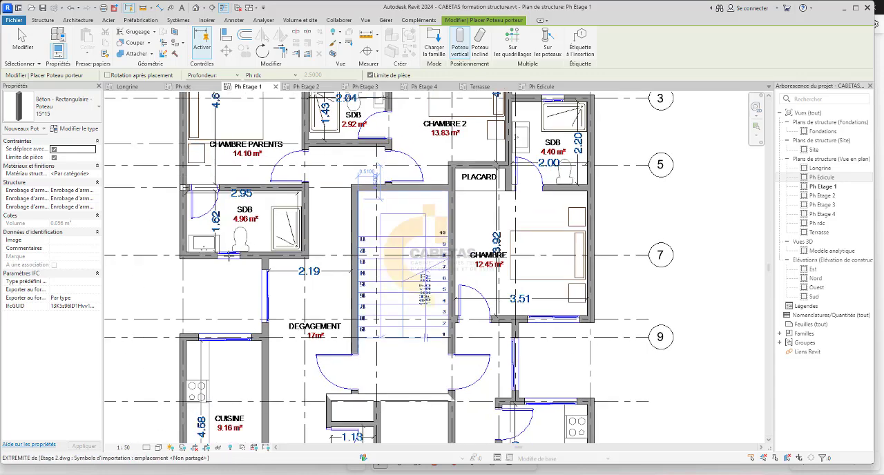
scroll(155, 255, "up", 2)
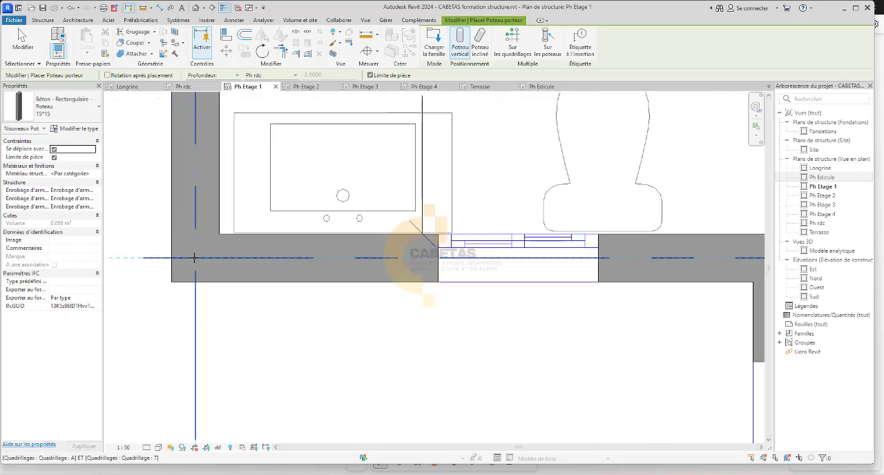
scroll(195, 257, "down", 4)
scroll(457, 288, "up", 4)
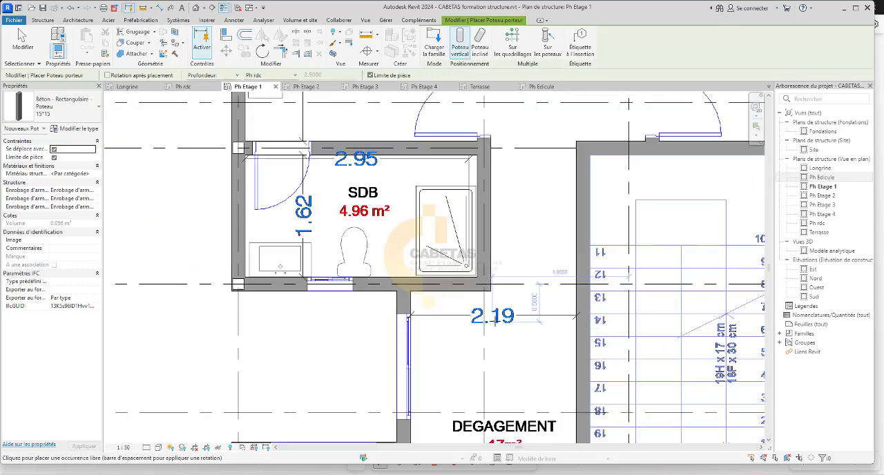
Place a 15*15 column at the intersection of grids C and 2, at the corner of the 2.92 m² bathroom.
scroll(457, 288, "down", 10)
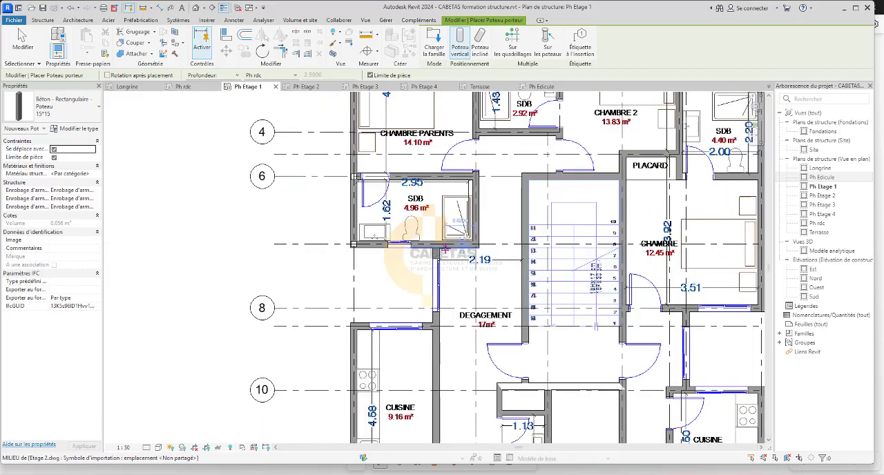
scroll(457, 177, "up", 8)
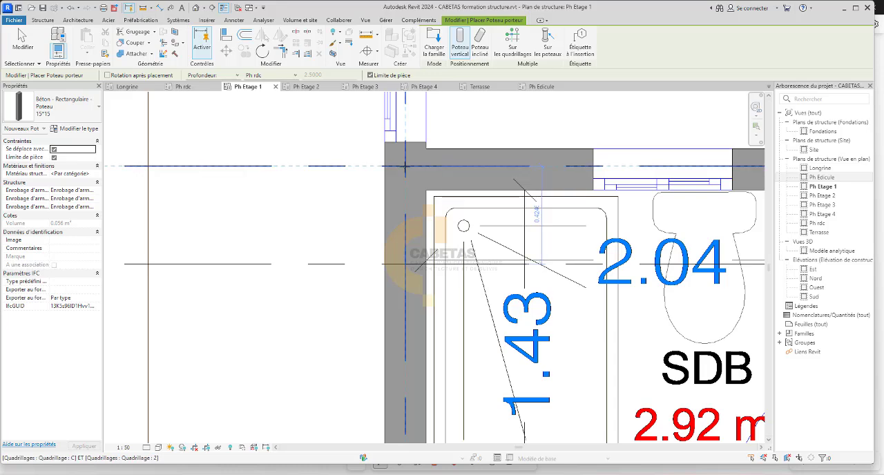
scroll(406, 166, "down", 4)
Place a 15*15 column at the intersection of grids F and 2, between the 2.92 m² bathroom and Chambre 2.
scroll(511, 188, "up", 4)
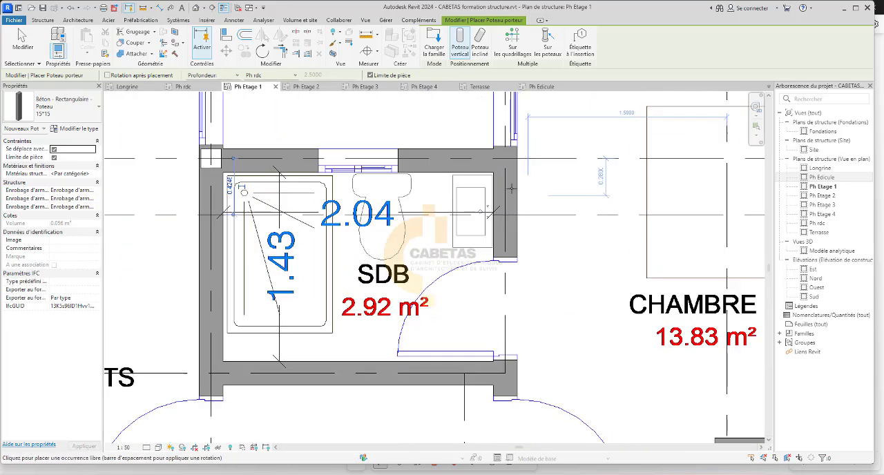
scroll(511, 188, "up", 1)
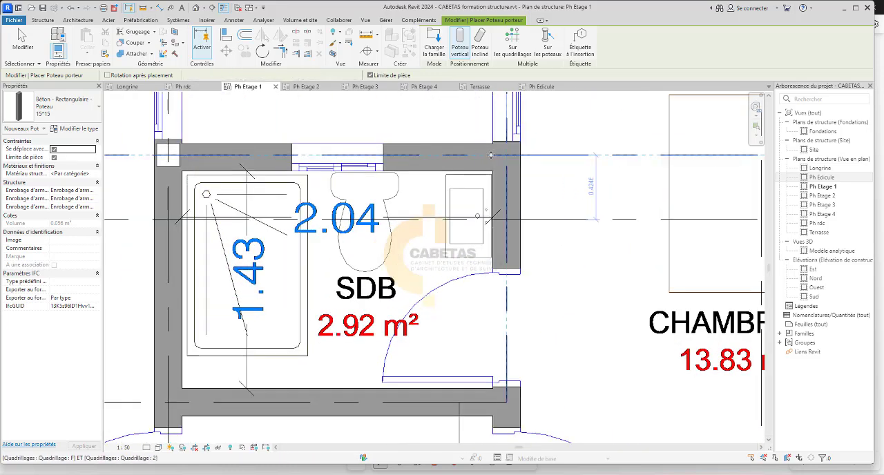
scroll(448, 158, "down", 3)
scroll(586, 143, "down", 3)
Place a 15*15 column at the intersection of grids C and 6, at the corner of the 4.96 m² bathroom.
scroll(323, 223, "up", 6)
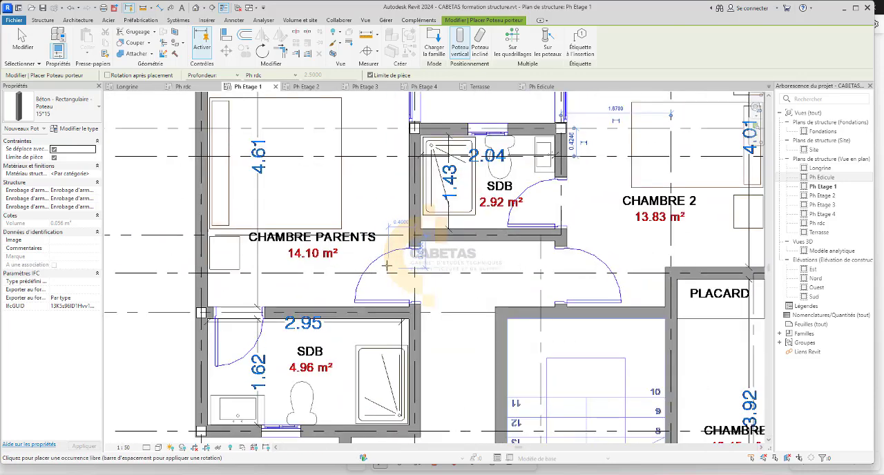
scroll(324, 222, "down", 5)
scroll(356, 221, "up", 6)
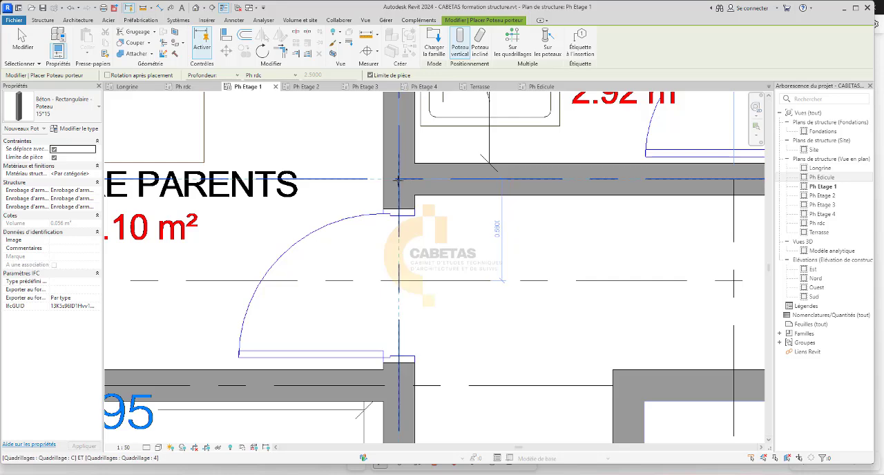
scroll(398, 179, "down", 5)
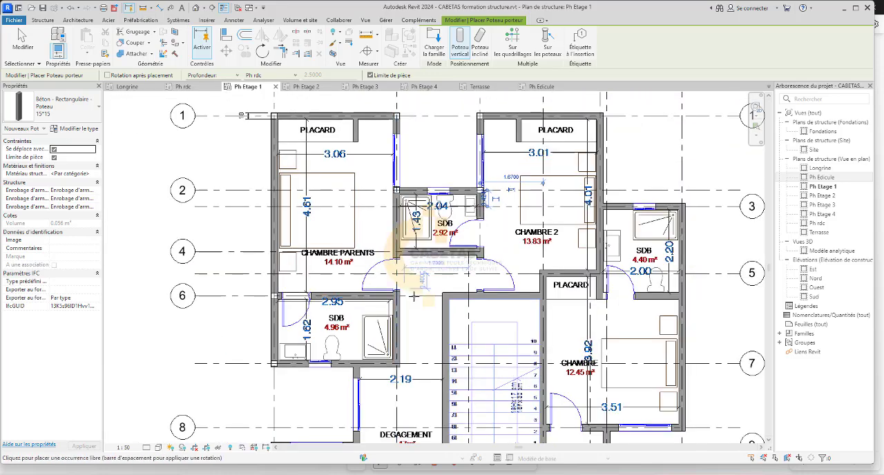
scroll(387, 297, "up", 5)
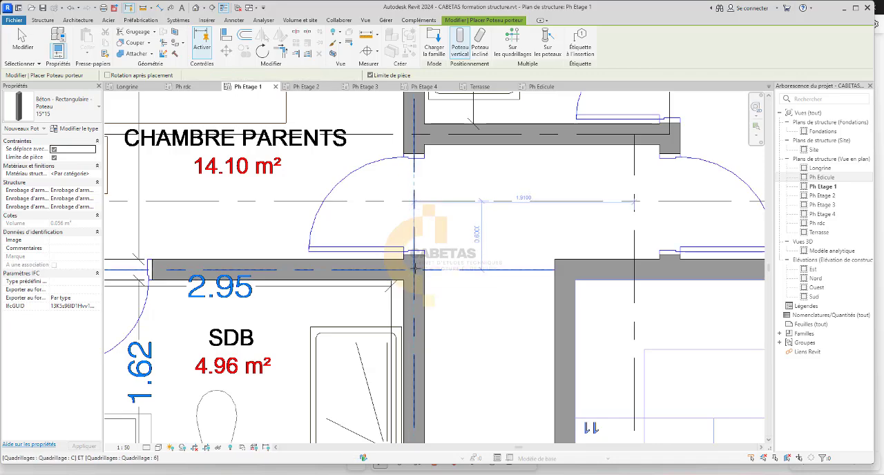
scroll(415, 266, "down", 5)
Place 15*15 columns on grid H at its intersections with grids 5 and 1, along the outer wall of Chambre 2.
scroll(545, 253, "up", 4)
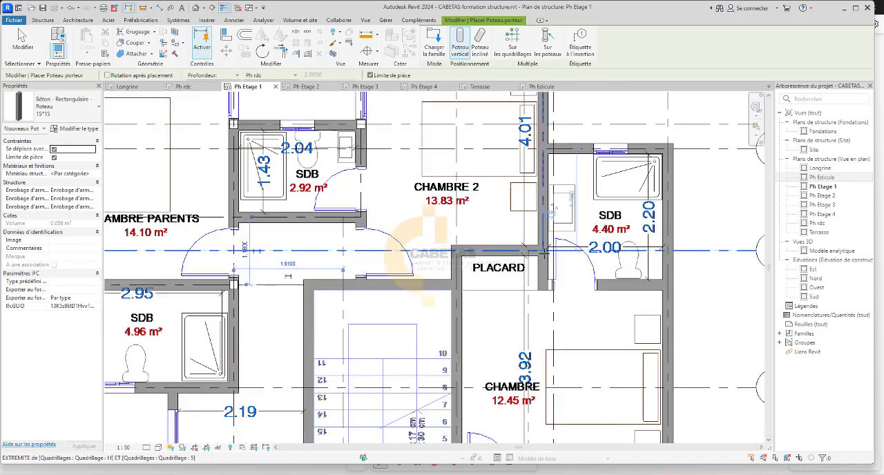
scroll(546, 253, "up", 4)
scroll(542, 243, "down", 5)
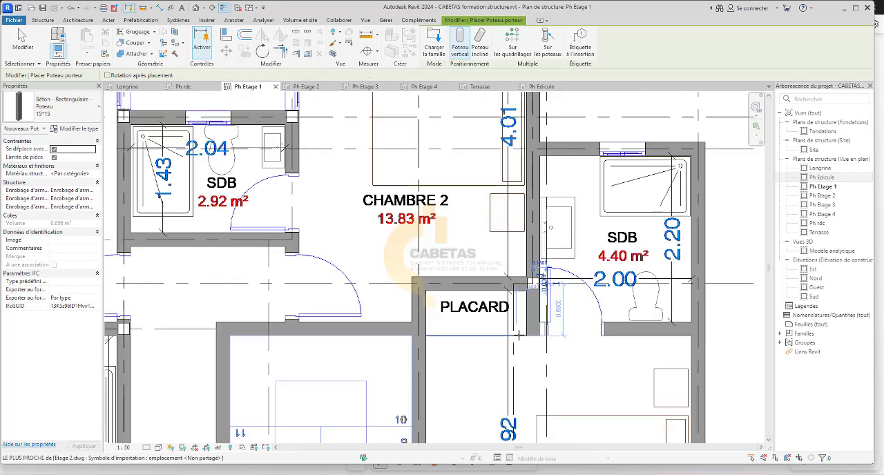
scroll(563, 205, "up", 5)
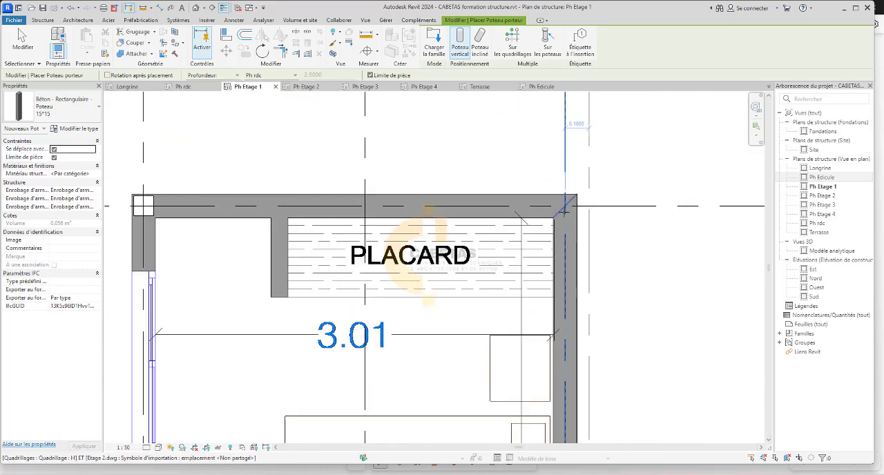
scroll(378, 202, "down", 5)
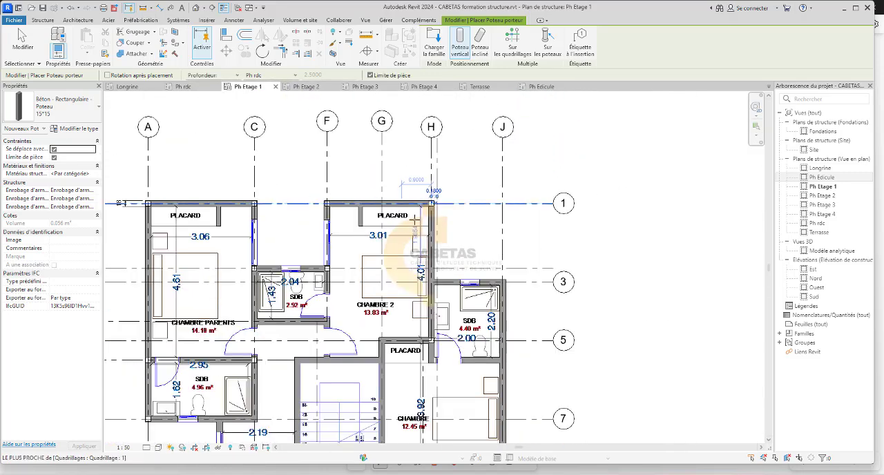
Place a 15*15 column at the intersection of grids J and 3, at the outer corner of the 4.40 m² bathroom.
scroll(350, 294, "up", 5)
scroll(350, 295, "down", 4)
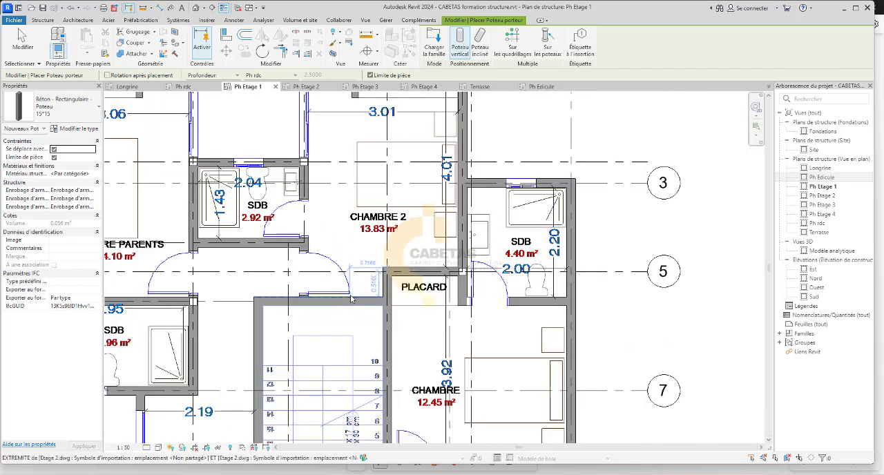
scroll(537, 154, "up", 6)
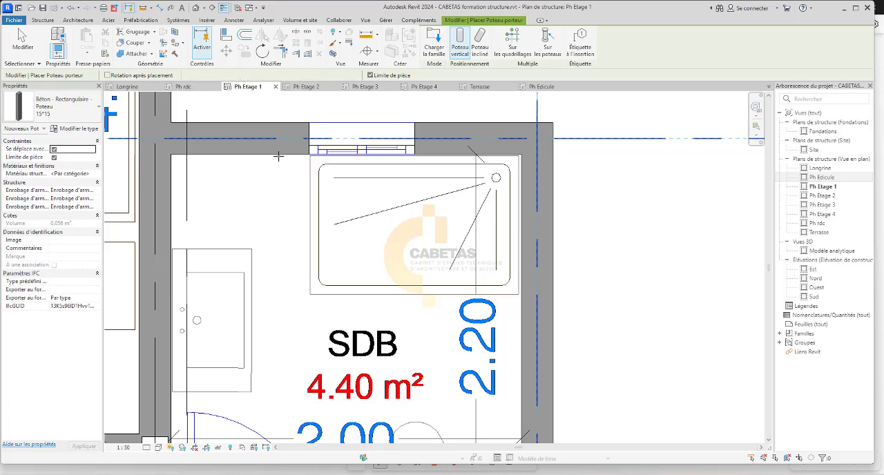
scroll(279, 156, "down", 6)
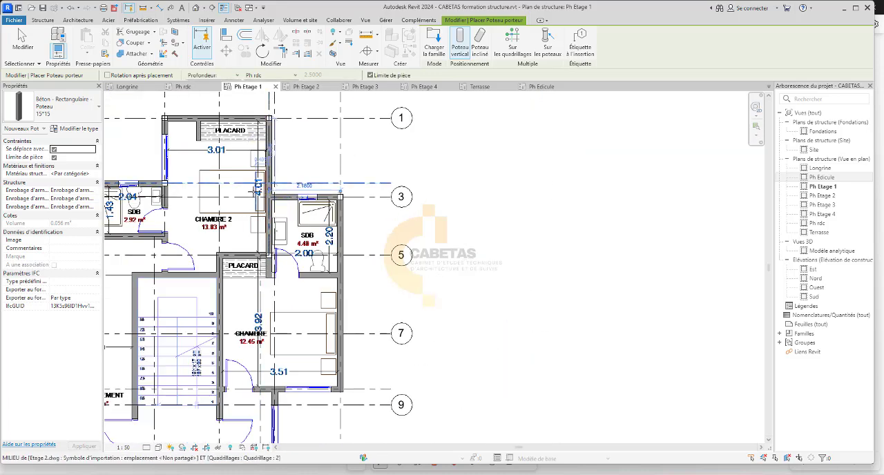
Place a 15*15 column at the intersection of grids H and 3, between Chambre 2 and the 4.40 m² bathroom.
scroll(263, 193, "up", 6)
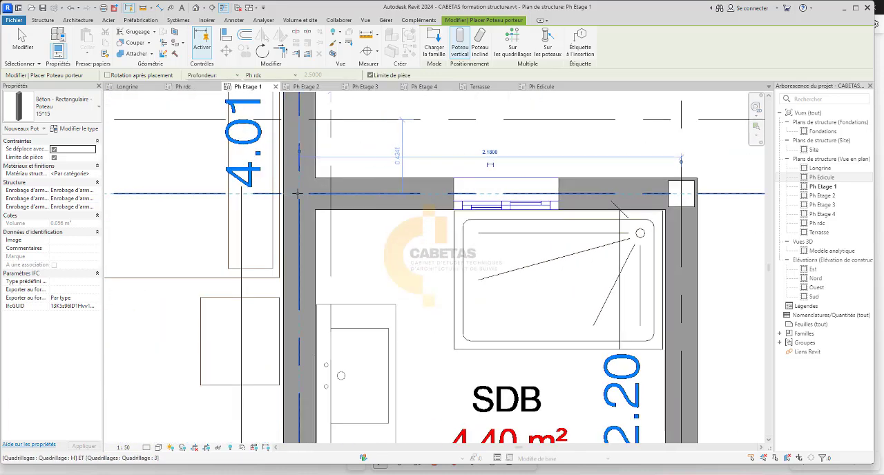
scroll(299, 193, "down", 3)
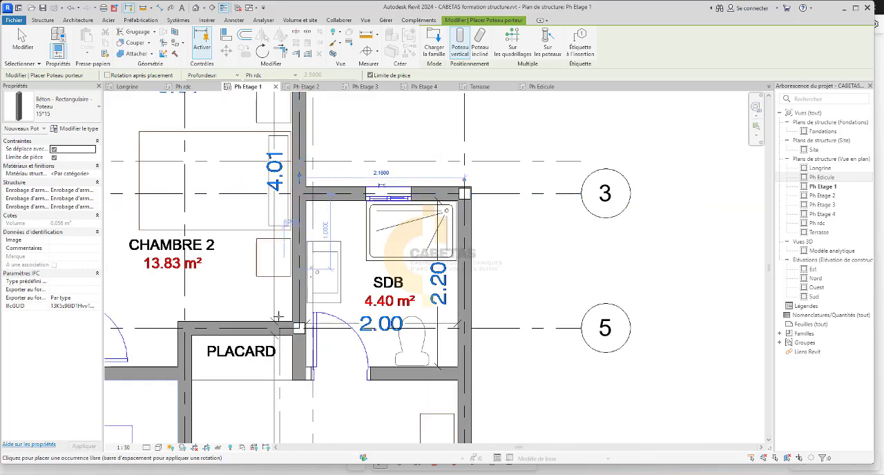
scroll(278, 316, "down", 2)
scroll(300, 267, "up", 7)
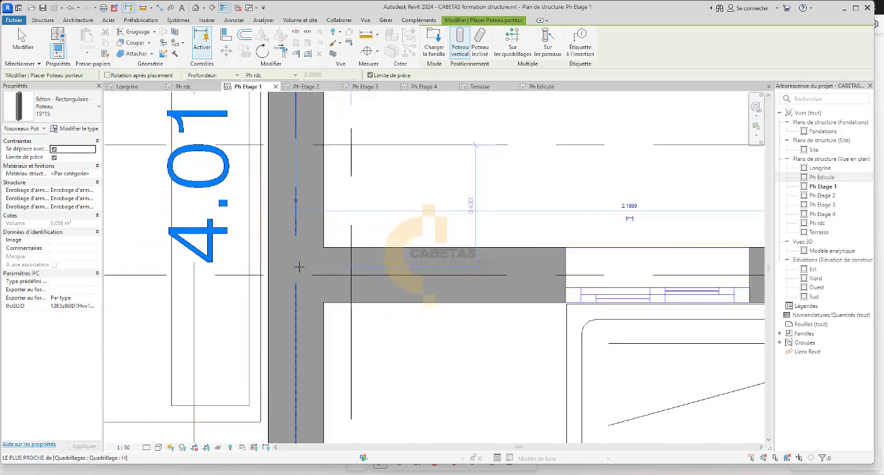
scroll(299, 280, "down", 5)
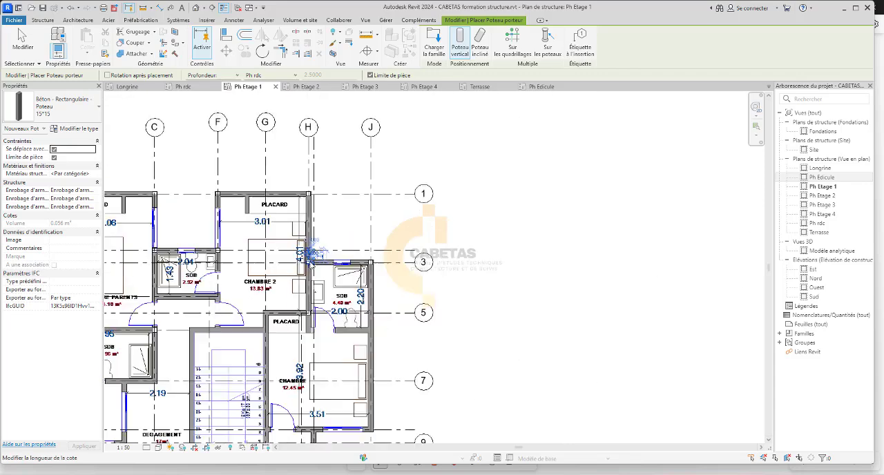
Place a 15*15 column at the intersection of grids J and 6, where the 4.40 m² bathroom meets the 12.45 m² bedroom.
scroll(310, 194, "down", 2)
scroll(377, 221, "up", 8)
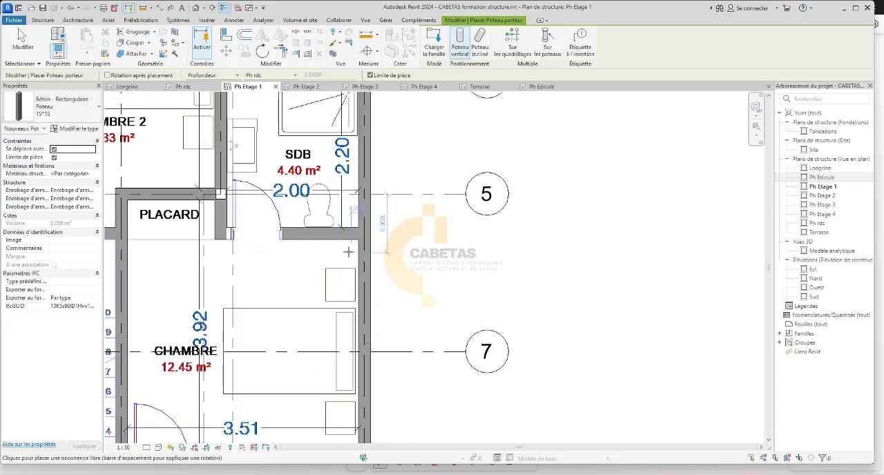
scroll(380, 216, "down", 4)
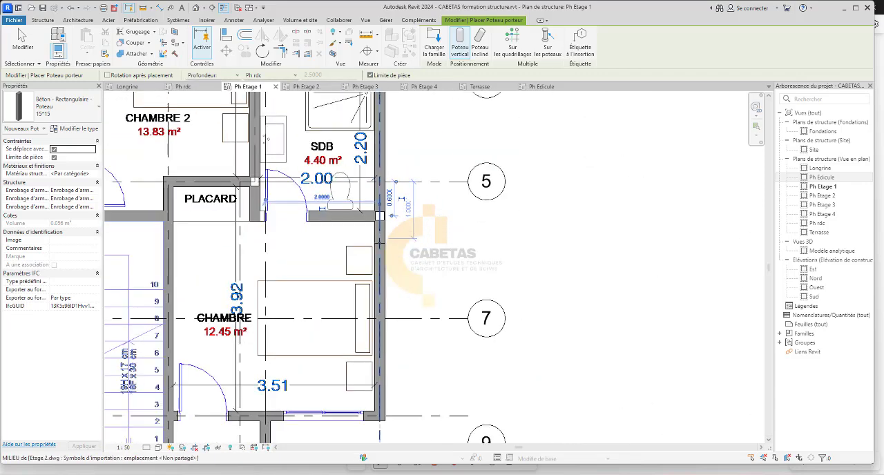
scroll(308, 239, "up", 5)
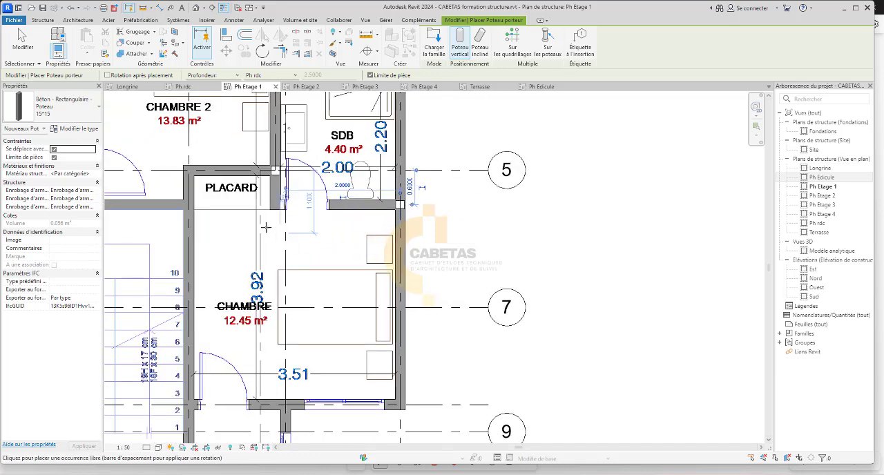
scroll(311, 300, "down", 3)
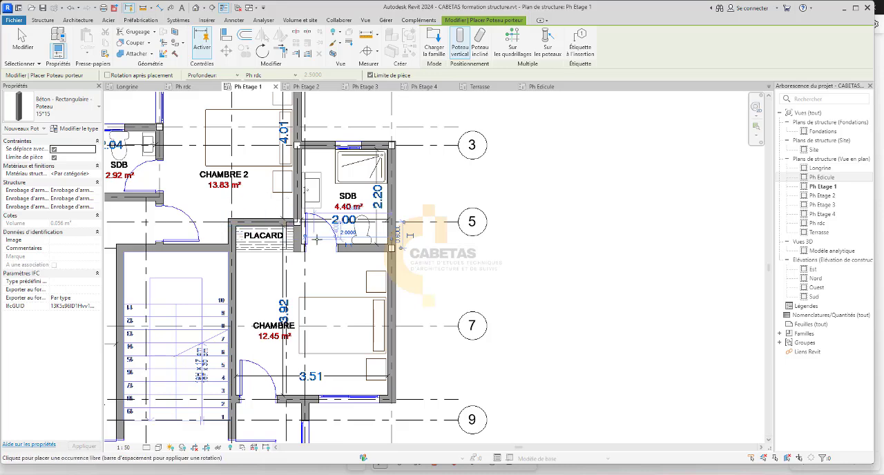
Place a 15*15 column at the intersection of grids J and 8, at the outer corner of the 12.45 m² bedroom.
scroll(317, 239, "down", 1)
scroll(380, 349, "up", 5)
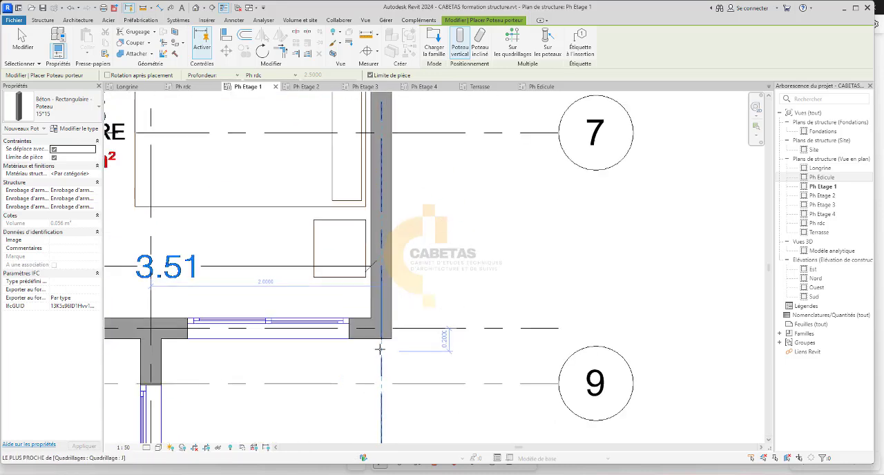
left_click(381, 327)
scroll(381, 327, "down", 5)
Place a 15*15 column at the intersection of grids G and 8, beside the door of the 12.45 m² bedroom.
scroll(217, 318, "up", 3)
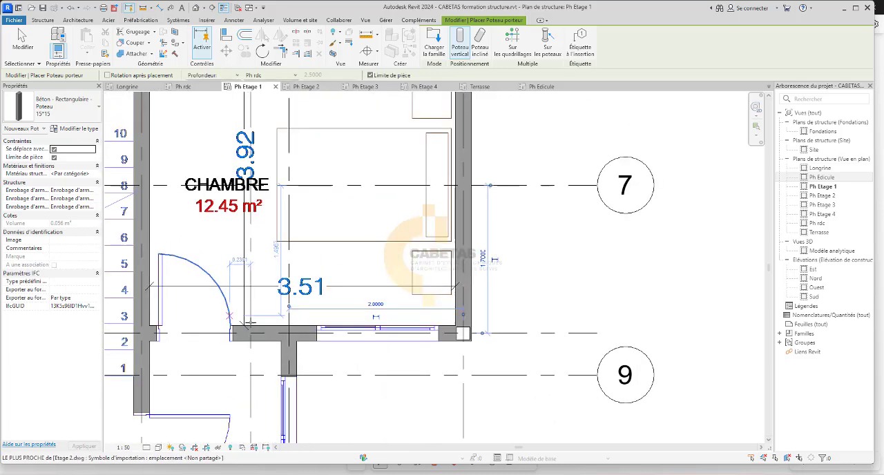
scroll(372, 330, "down", 4)
scroll(245, 332, "up", 5)
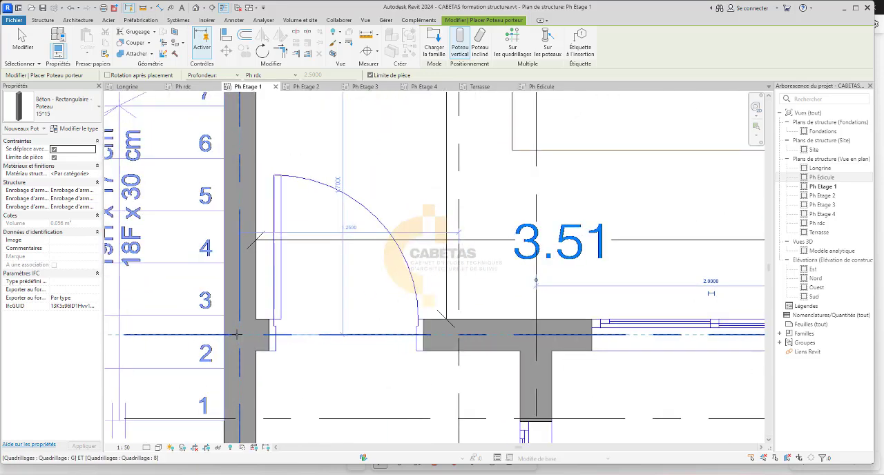
scroll(240, 334, "down", 4)
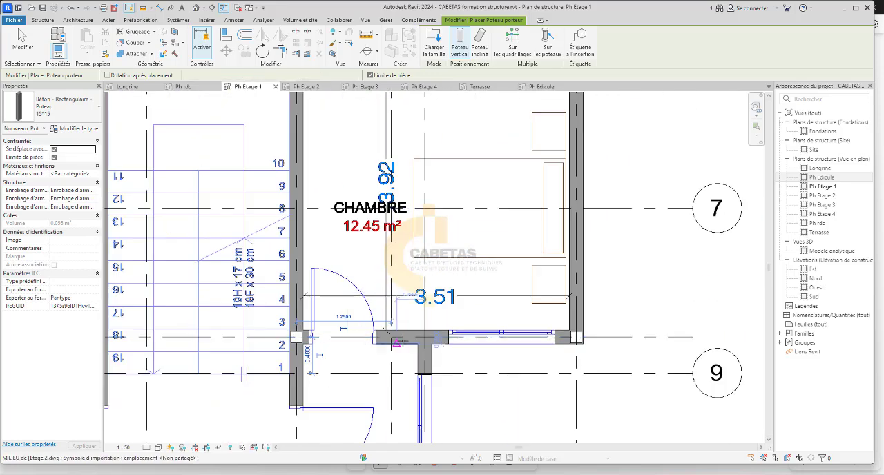
Place a 15*15 column at the intersection of grids G and 6, where the stairwell wall meets the closet wall.
scroll(323, 336, "down", 2)
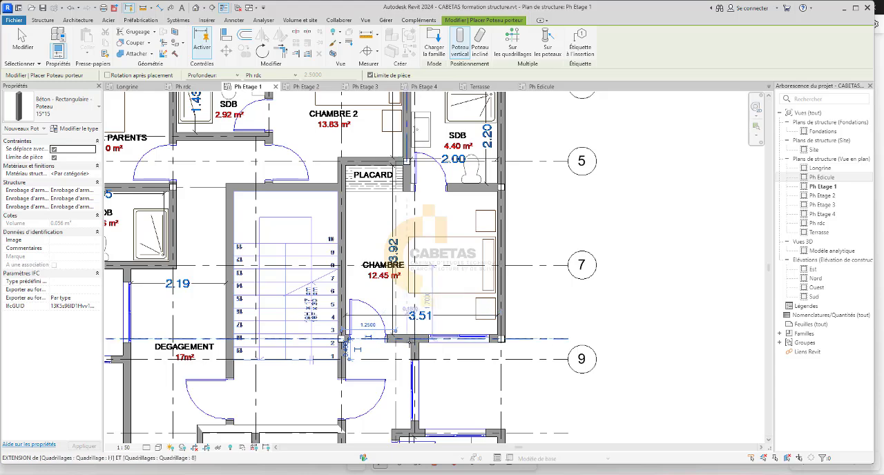
scroll(332, 154, "up", 2)
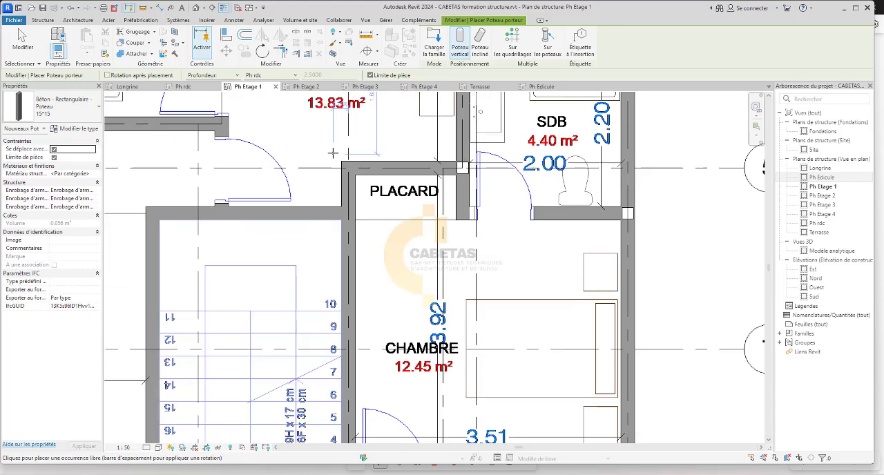
scroll(301, 228, "up", 2)
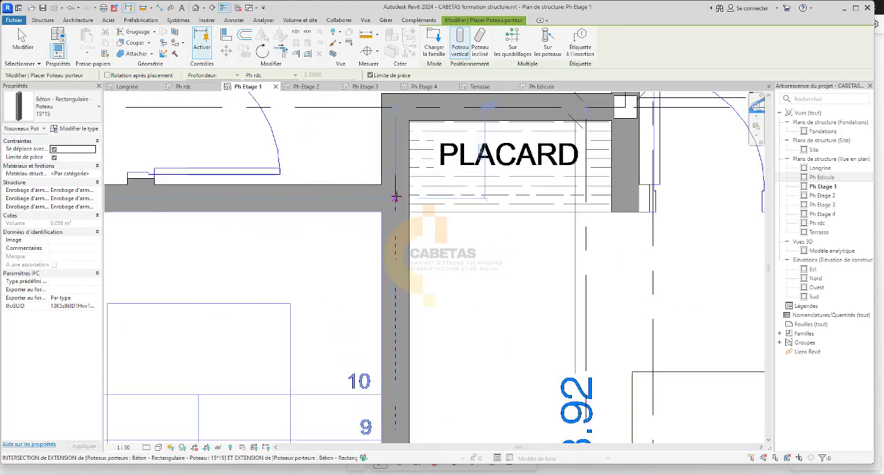
scroll(390, 215, "down", 5)
Place a 15*15 column on grid 6 at the stairwell wall corner facing the 4.96 m² bathroom.
scroll(378, 274, "up", 2)
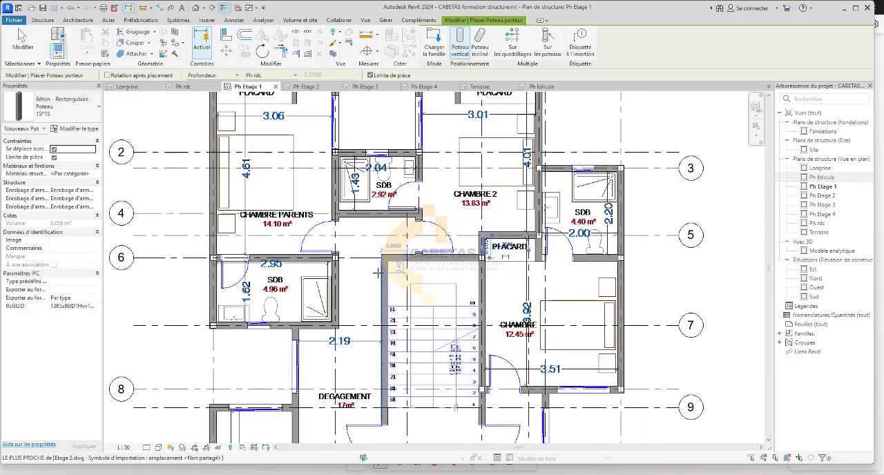
scroll(383, 257, "up", 4)
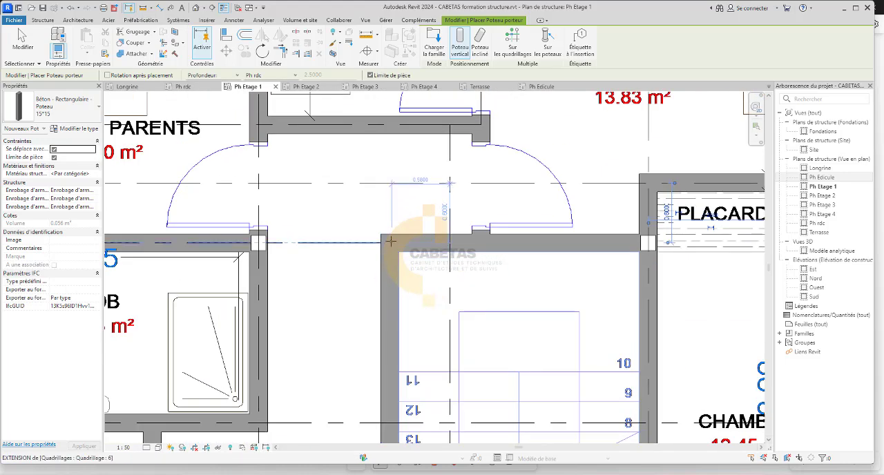
left_click(393, 243)
scroll(645, 252, "down", 3)
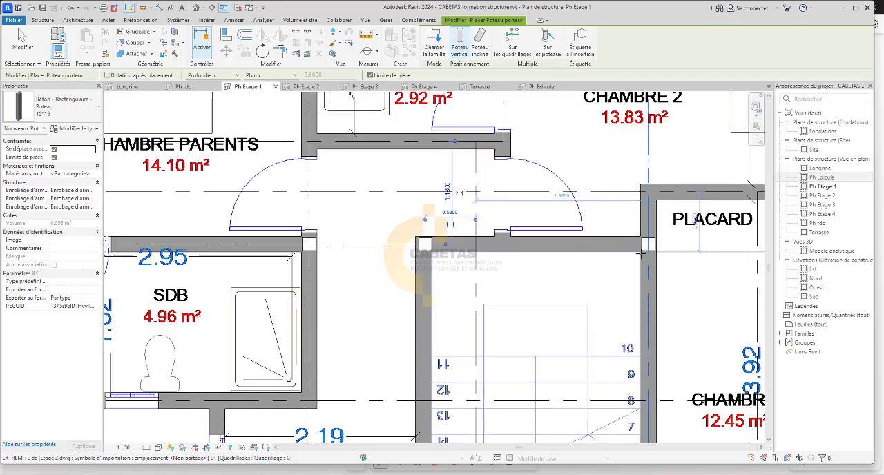
Place a 15*15 column at the intersection of grids C and 7, at the 4.96 m² bathroom corner facing the Dégagement.
middle_click_drag(532, 310, 469, 280)
scroll(492, 277, "up", 5)
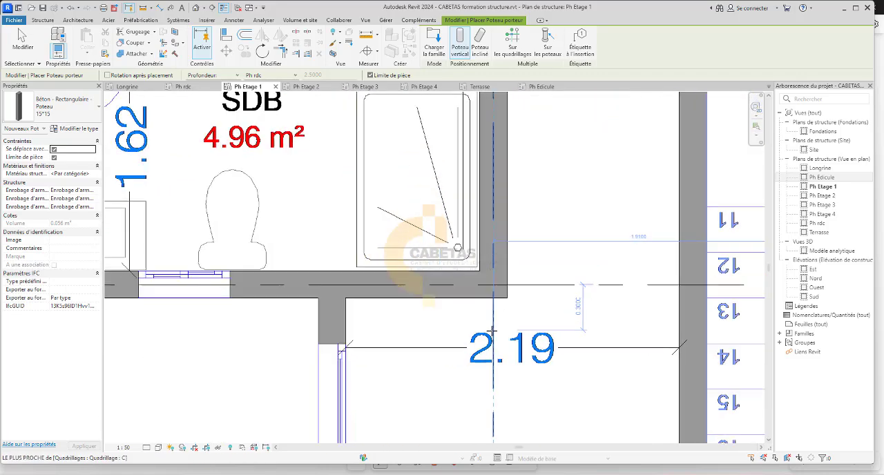
left_click(493, 276)
scroll(483, 270, "down", 3)
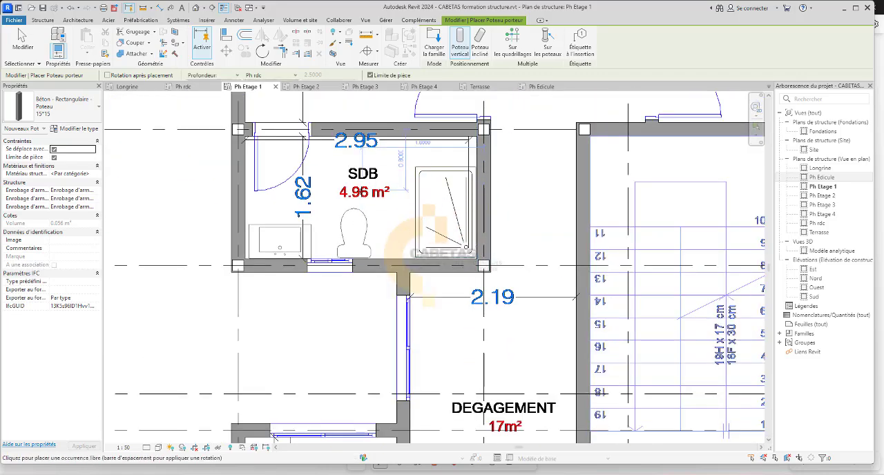
Place 15*15 columns on grid 9 at both ends of the 9.16 m² kitchen's window wall, starting at grid A.
scroll(362, 191, "down", 5)
middle_click_drag(371, 331, 356, 271)
scroll(312, 219, "up", 2)
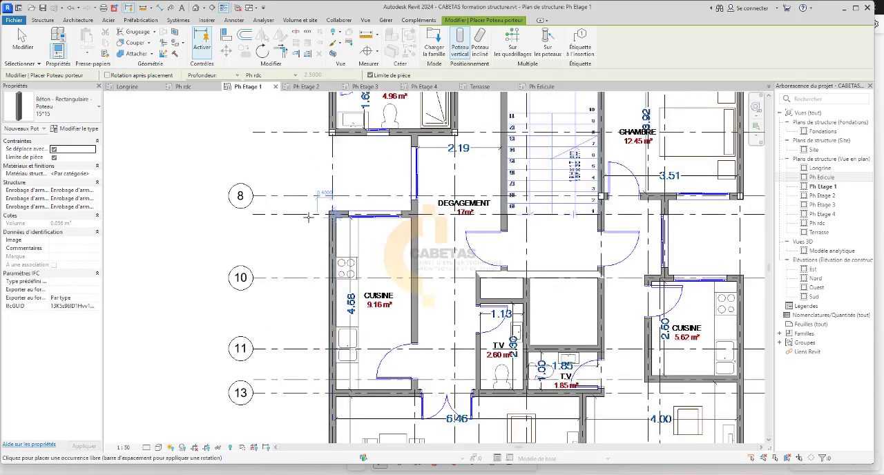
scroll(307, 216, "up", 3)
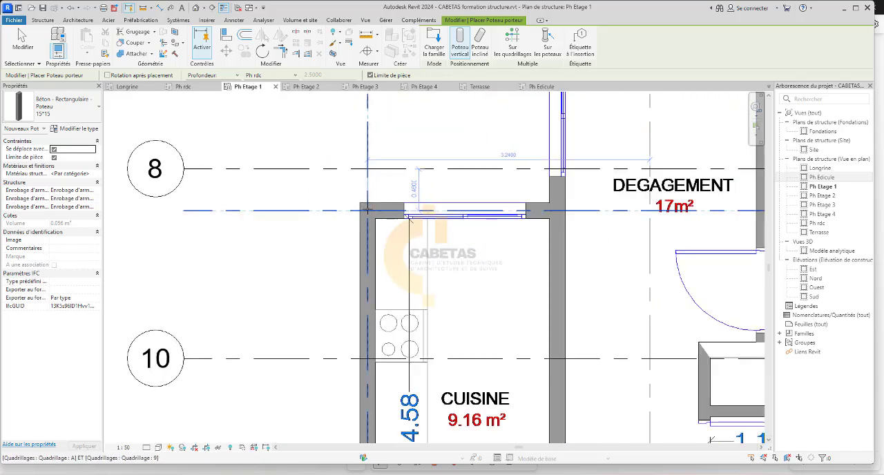
left_click(368, 211)
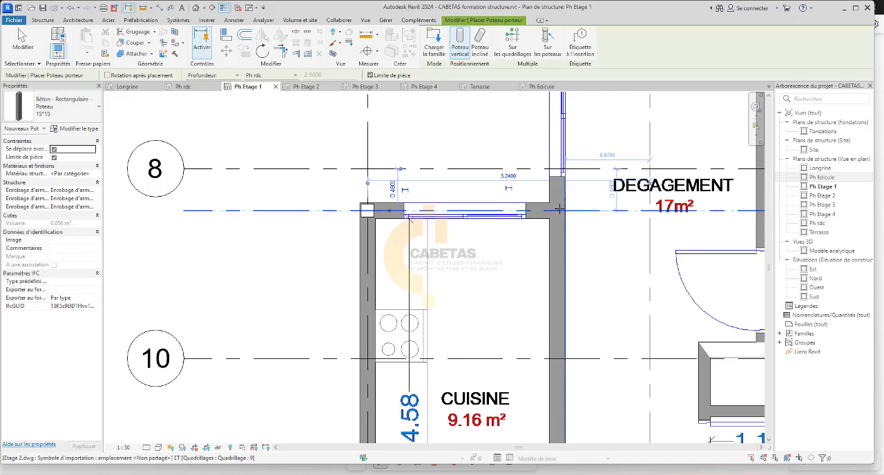
scroll(580, 297, "up", 2)
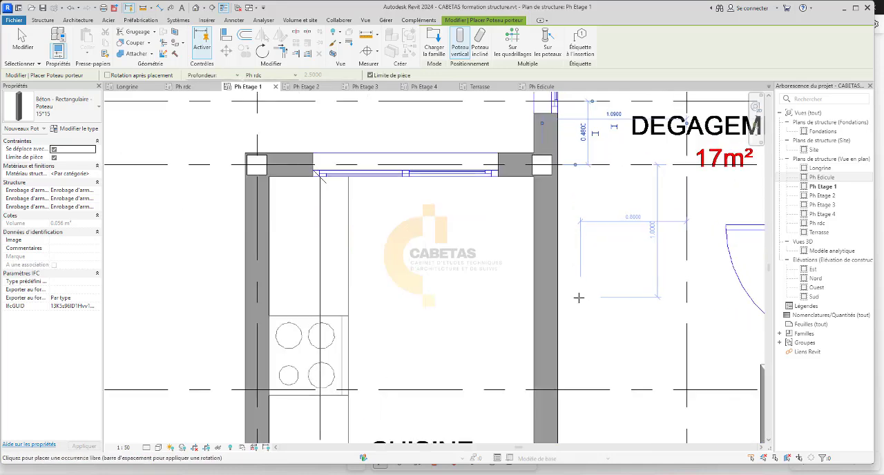
Extend grid B from near grid 13 across the full height of the plan, past the kitchen and Dégagement.
left_click(544, 167)
scroll(532, 263, "down", 5)
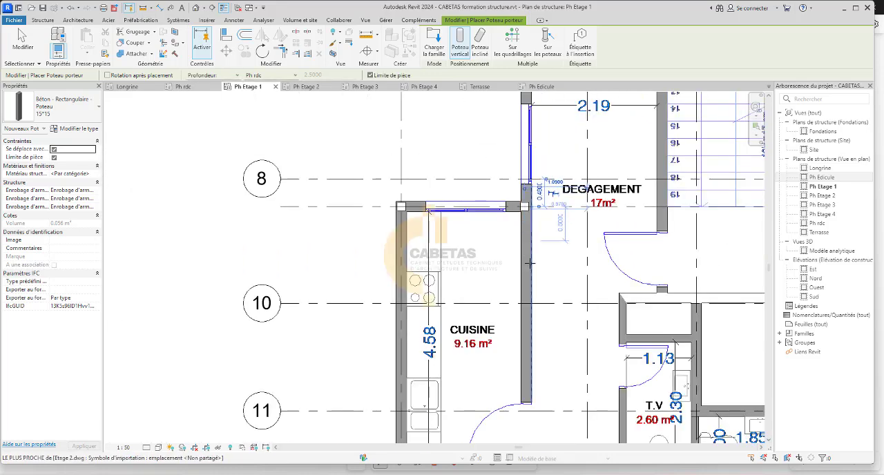
middle_click_drag(545, 363, 507, 312)
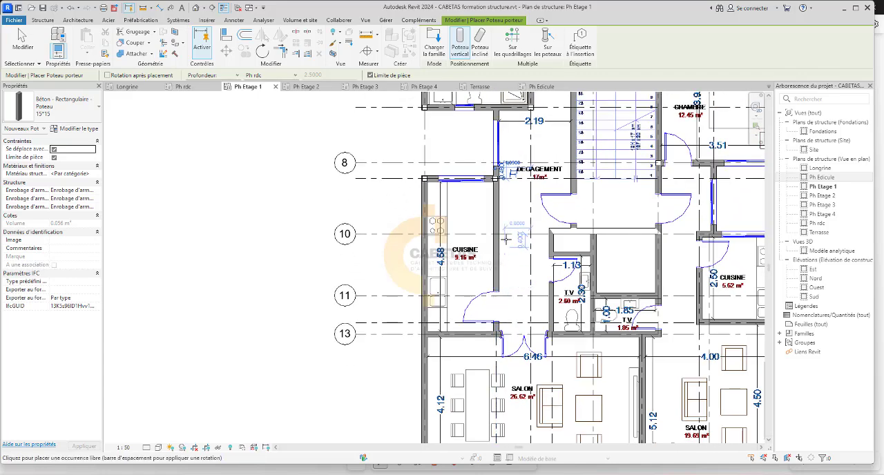
scroll(508, 240, "up", 2)
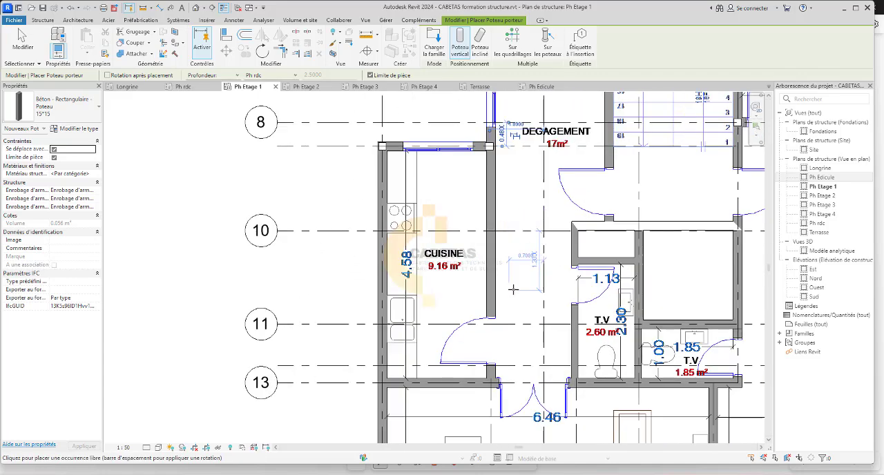
key("Escape")
left_click(492, 400)
left_click_drag(491, 392, 486, 211)
scroll(486, 210, "down", 1)
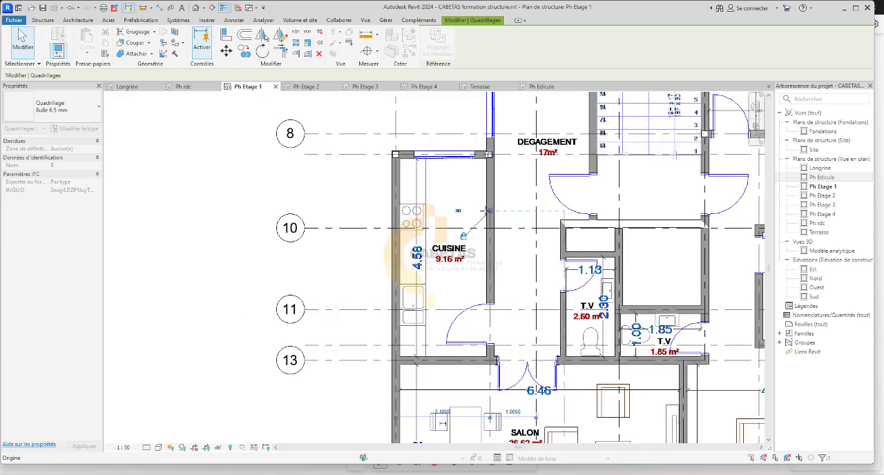
scroll(487, 211, "down", 5)
scroll(481, 122, "up", 6)
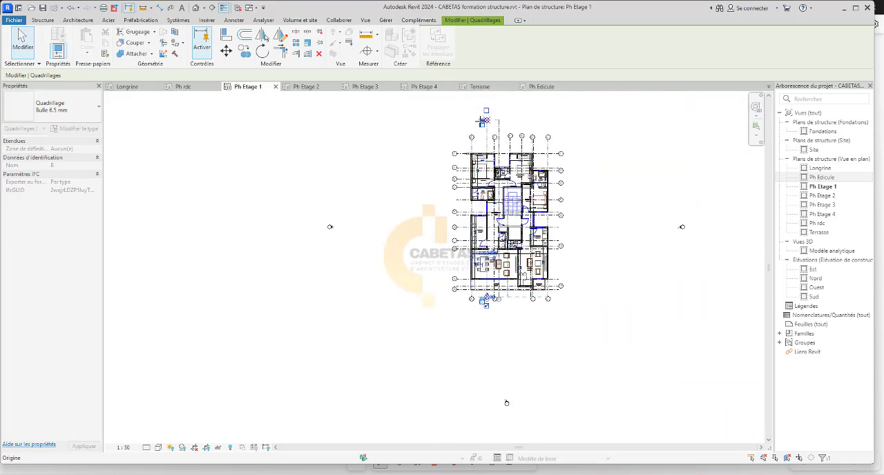
left_click_drag(491, 199, 491, 194)
left_click(487, 228)
scroll(487, 229, "down", 3)
scroll(503, 310, "up", 5)
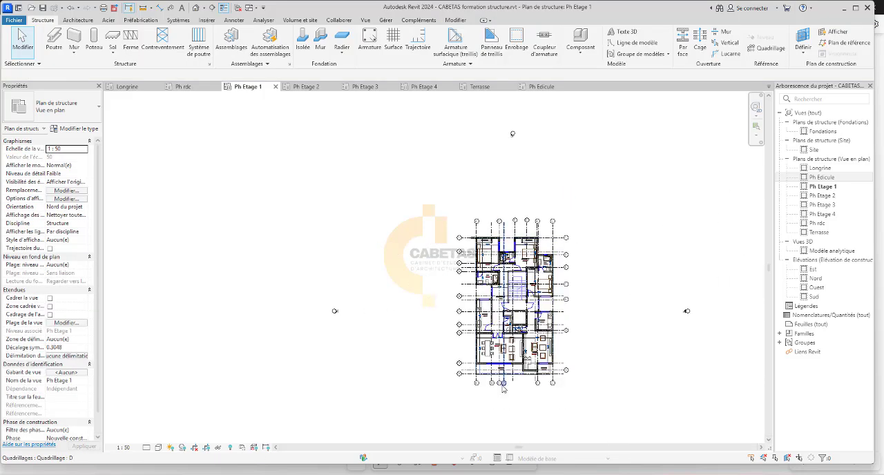
Delete the off-axis column at the kitchen's Dégagement corner and place a 15*15 column at the intersection of grids B and 9.
scroll(503, 310, "up", 3)
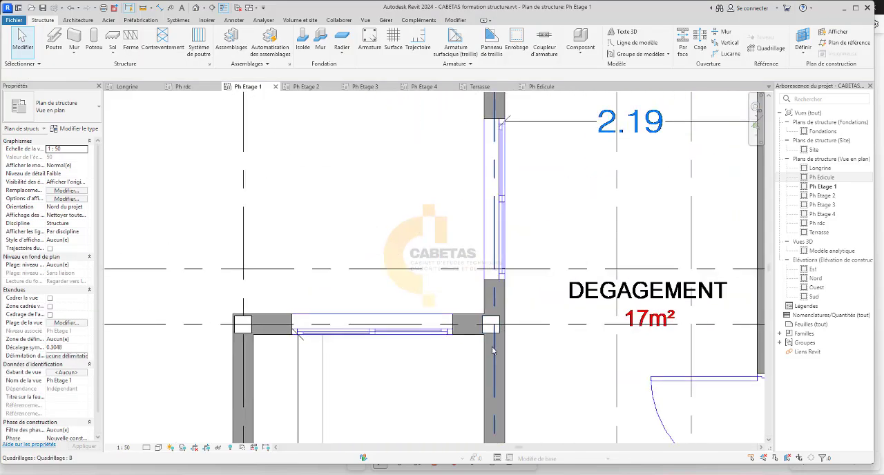
left_click(491, 332)
key("Escape")
scroll(399, 323, "down", 4)
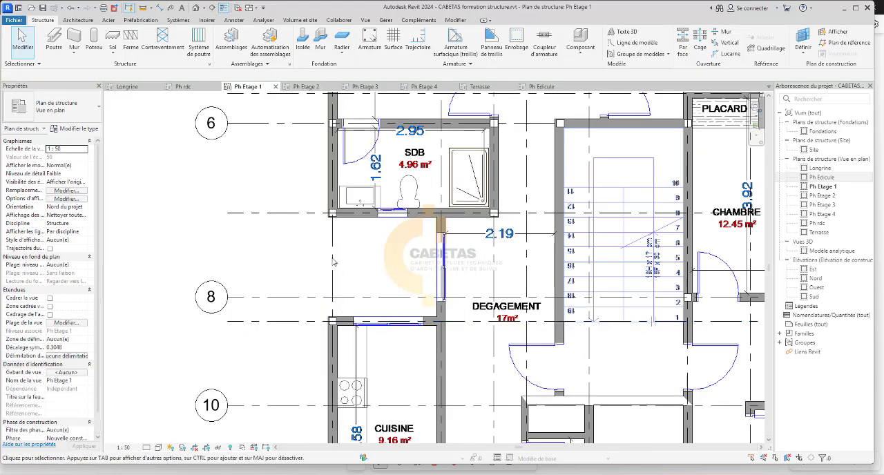
left_click(94, 41)
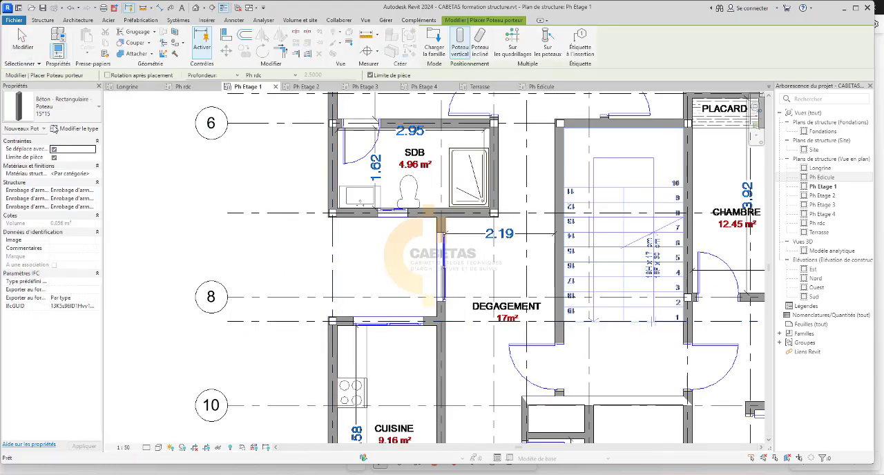
scroll(442, 222, "up", 5)
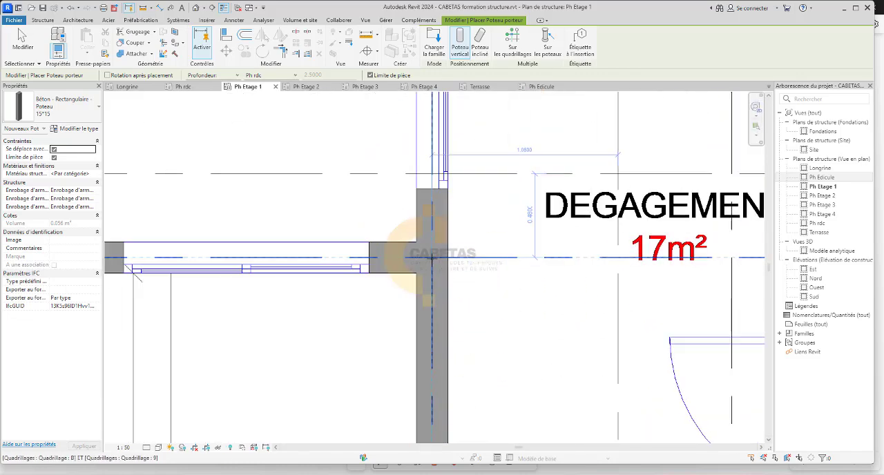
scroll(431, 304, "down", 6)
Place 15*15 columns on grid 13 at grids B and A, on the wall between the 9.16 m² kitchen and the salon.
scroll(434, 387, "up", 4)
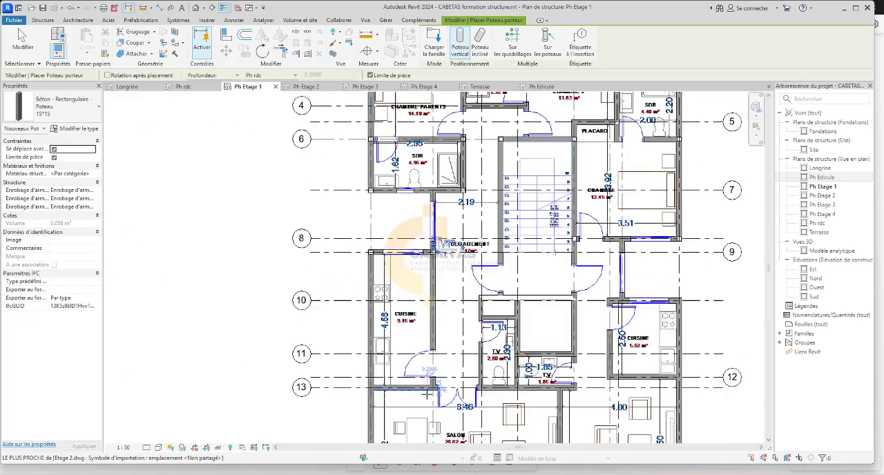
scroll(434, 394, "up", 3)
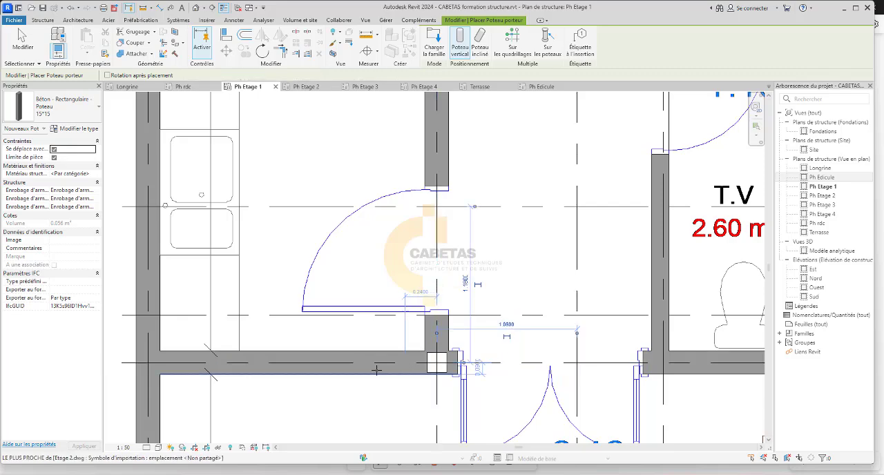
scroll(437, 362, "down", 5)
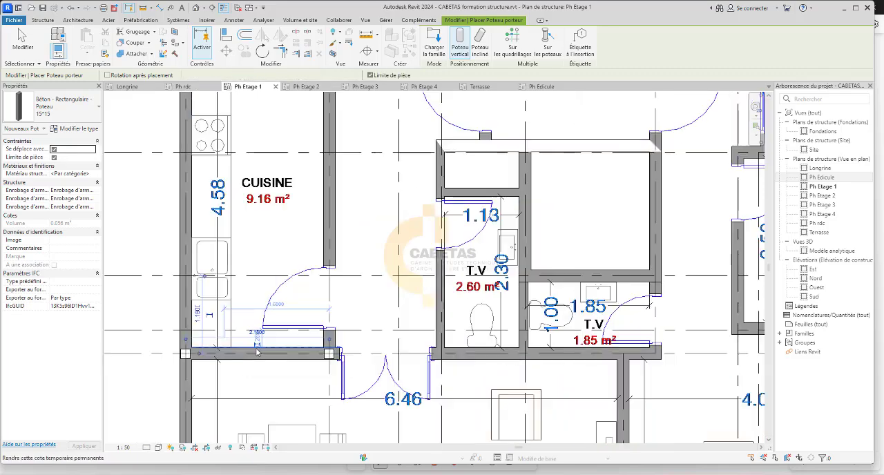
Place 15*15 columns on grid 14 at grids A and G, at both ends of the 26.62 m² salon's balcony wall.
scroll(231, 383, "up", 7)
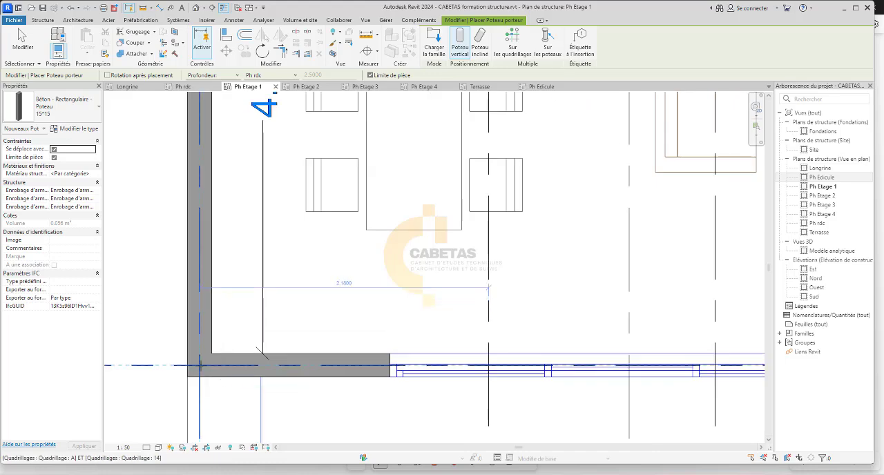
scroll(257, 290, "down", 4)
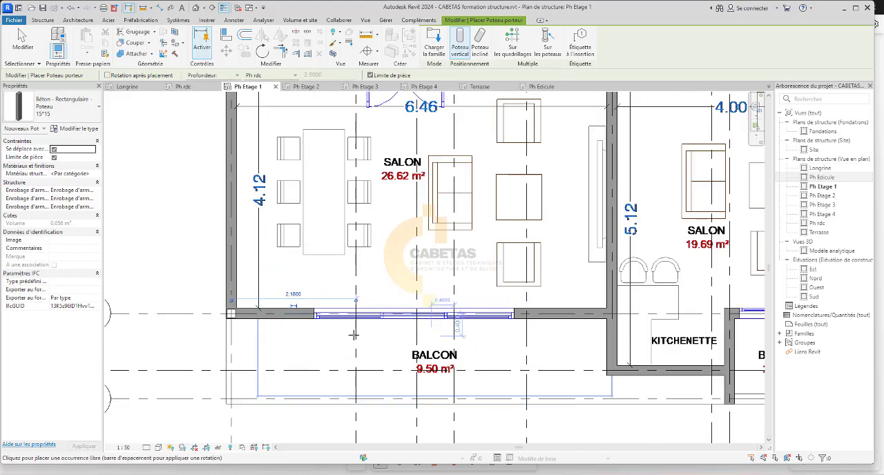
scroll(618, 330, "up", 1)
scroll(611, 297, "up", 2)
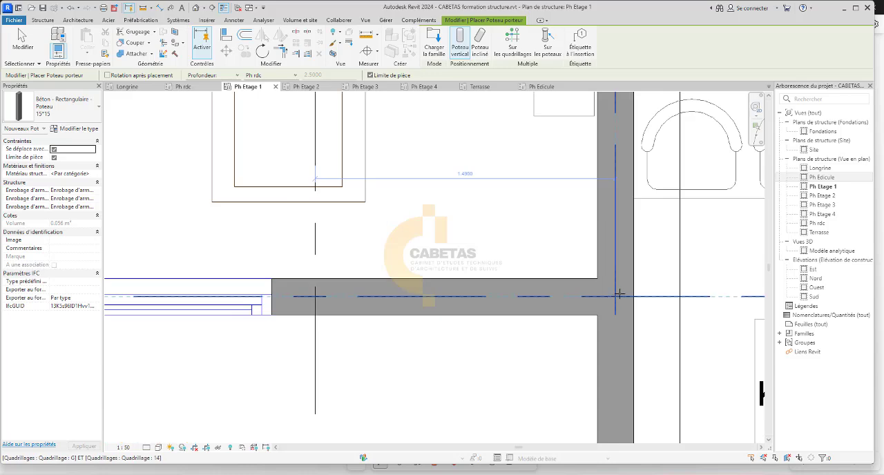
scroll(617, 296, "down", 3)
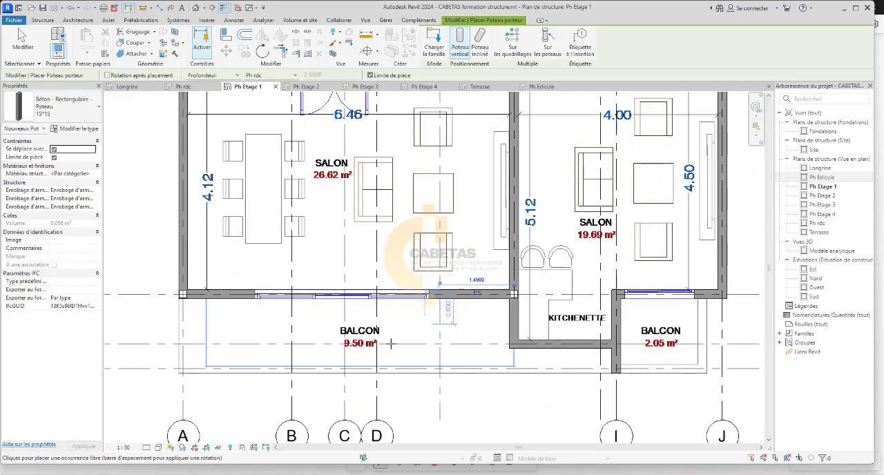
Place a 15*15 column at the intersection of grids G and 13, where the wall between the salons meets the 1.85 m² toilet.
scroll(539, 352, "up", 2)
scroll(532, 353, "down", 2)
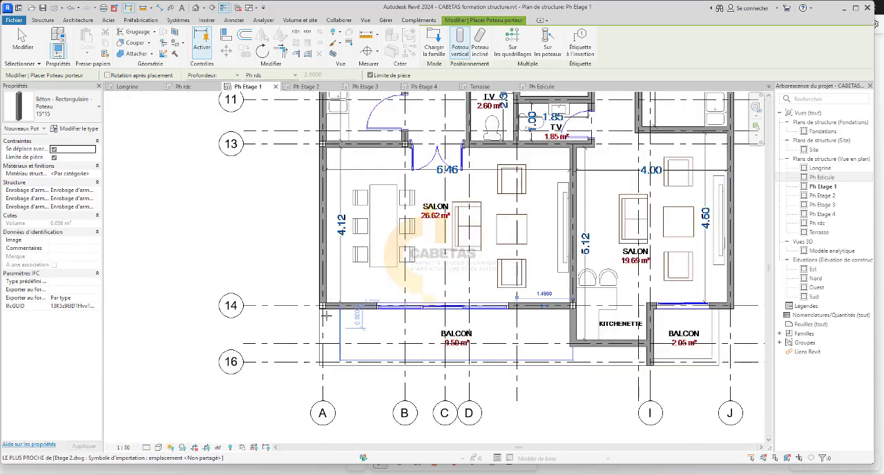
scroll(520, 222, "up", 5)
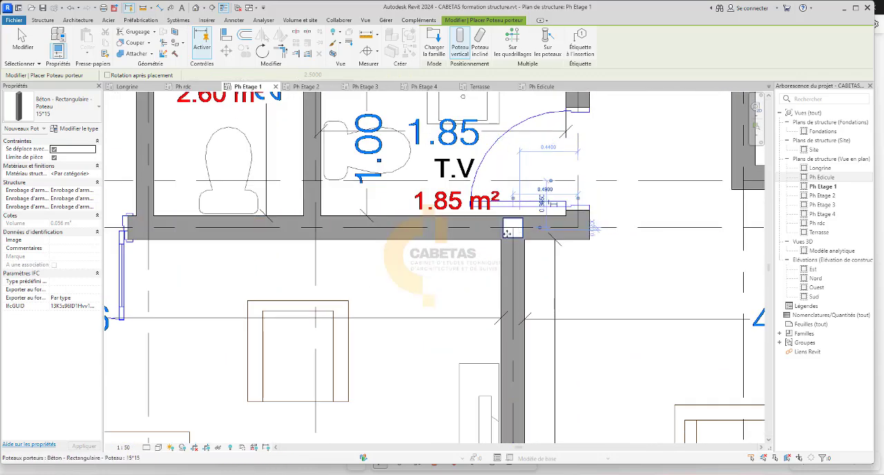
scroll(520, 222, "down", 4)
Place 15*15 columns on grid 12 at grids J and H, at both ends of the 5.62 m² kitchen's salon wall.
scroll(609, 232, "up", 4)
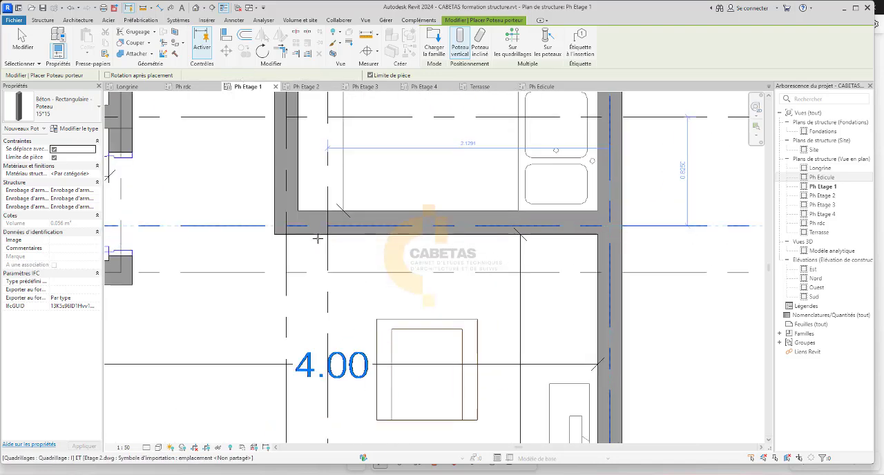
left_click(286, 226)
scroll(408, 221, "down", 3)
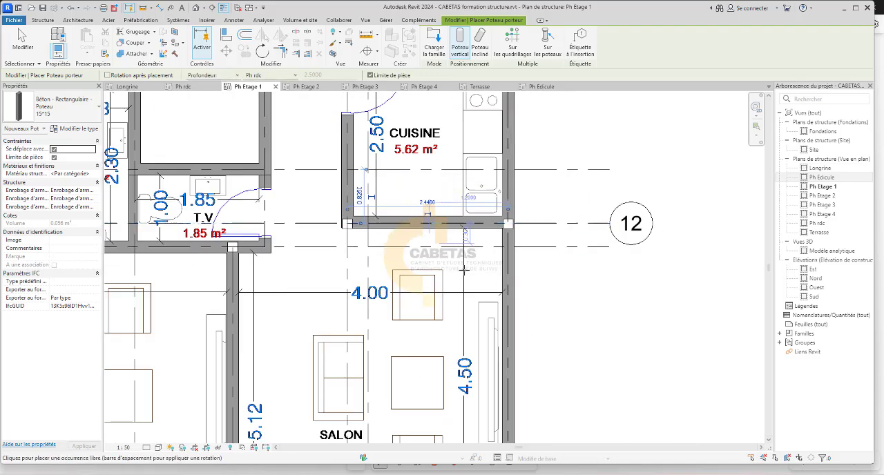
Place 15*15 columns on grid 14 at grids J and I, at both ends of the 19.69 m² salon's balcony window wall.
scroll(434, 292, "down", 3)
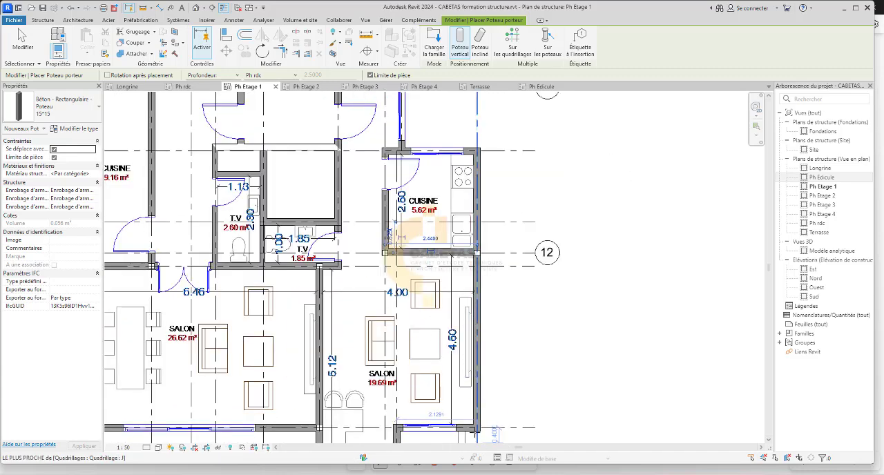
scroll(476, 429, "up", 5)
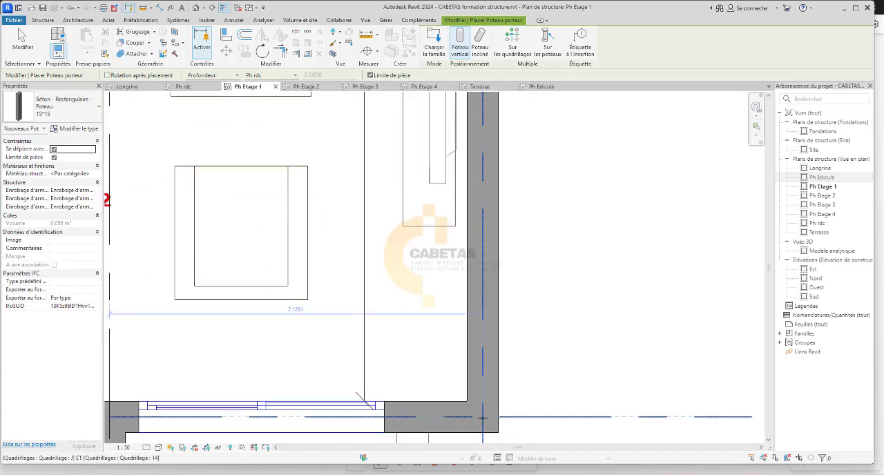
scroll(497, 360, "down", 3)
scroll(392, 330, "up", 5)
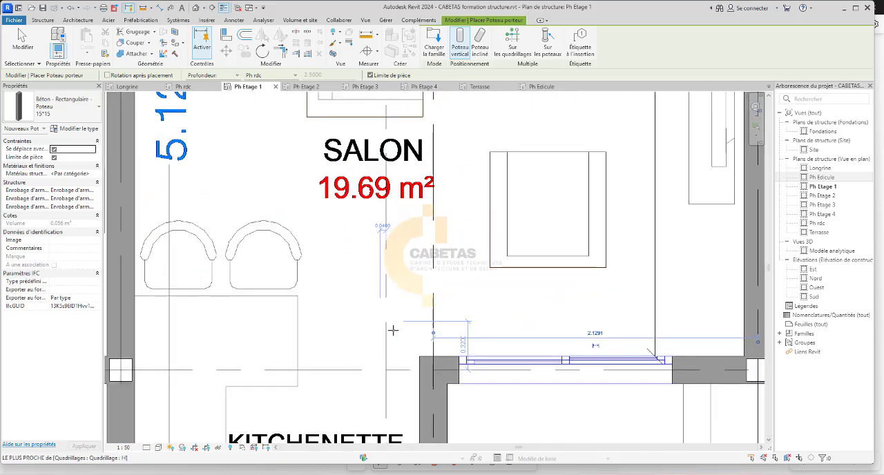
scroll(393, 330, "down", 4)
scroll(440, 283, "up", 1)
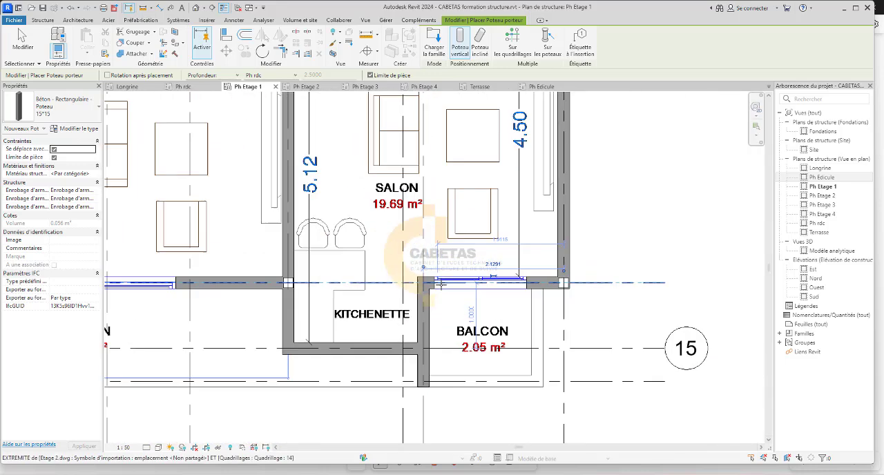
scroll(441, 284, "up", 5)
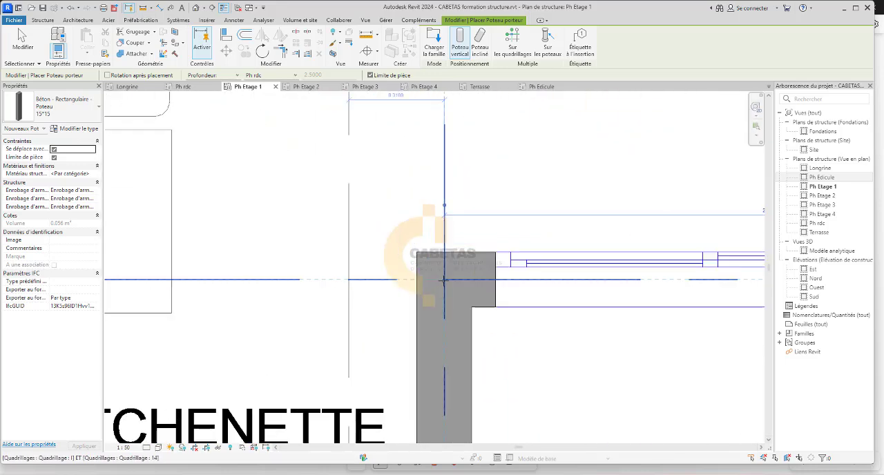
scroll(444, 279, "down", 5)
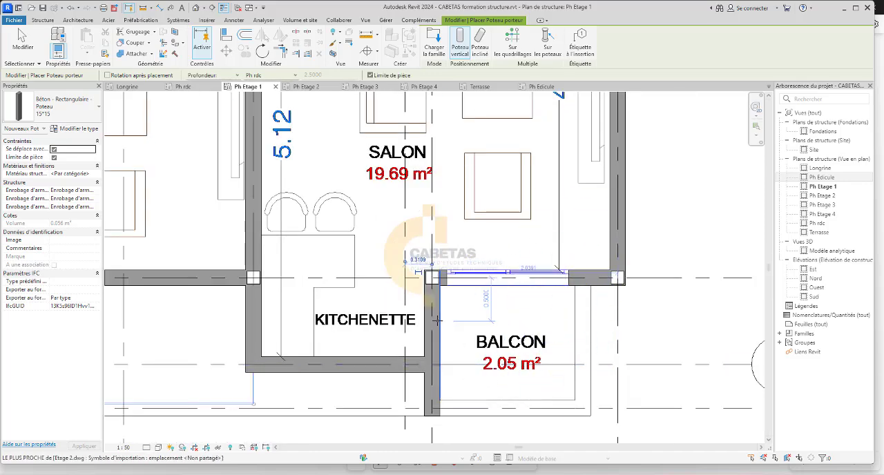
Examine the kitchenette, balconies, salons and toilets between grids 10 and 16 for remaining column positions.
scroll(439, 324, "down", 3)
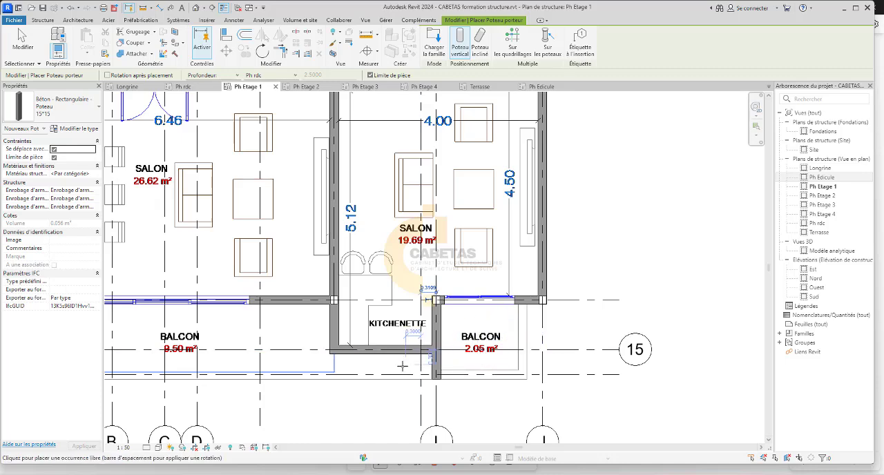
scroll(386, 348, "up", 4)
scroll(601, 352, "down", 4)
scroll(507, 385, "down", 4)
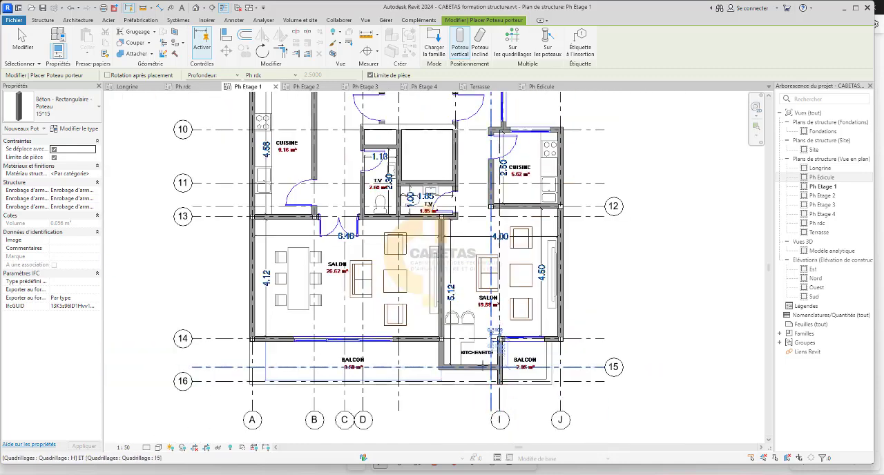
scroll(470, 359, "up", 4)
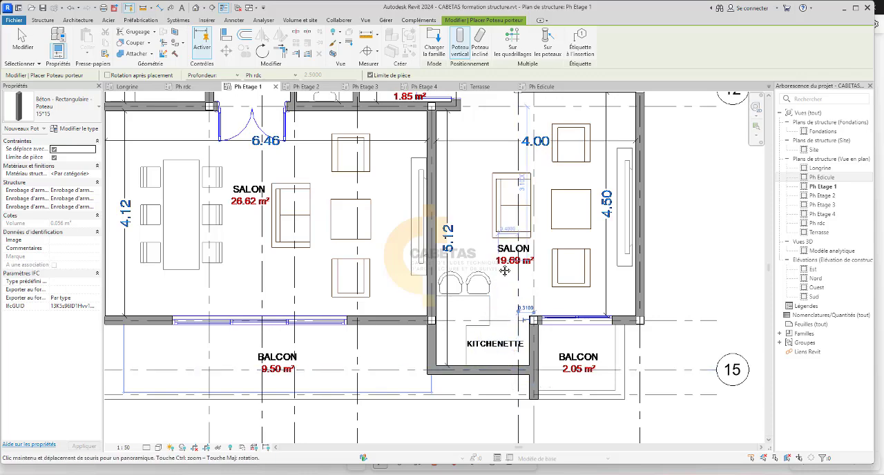
middle_click_drag(505, 271, 503, 293)
scroll(460, 354, "up", 3)
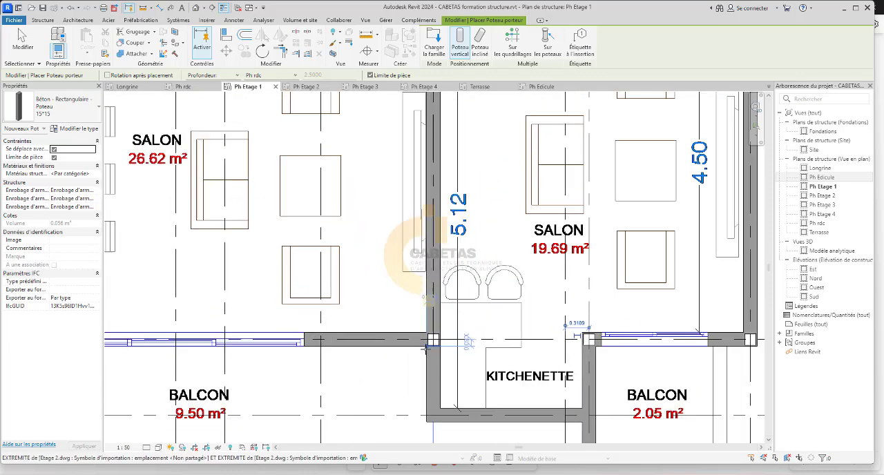
scroll(442, 359, "down", 5)
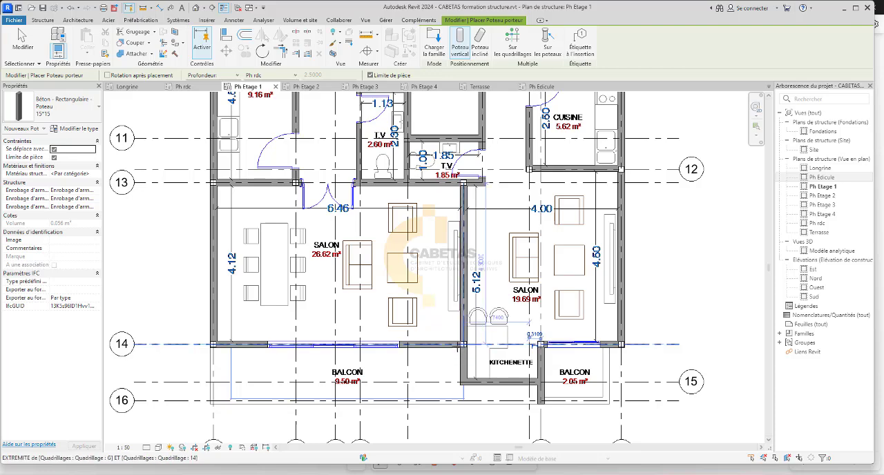
middle_click_drag(478, 341, 477, 400)
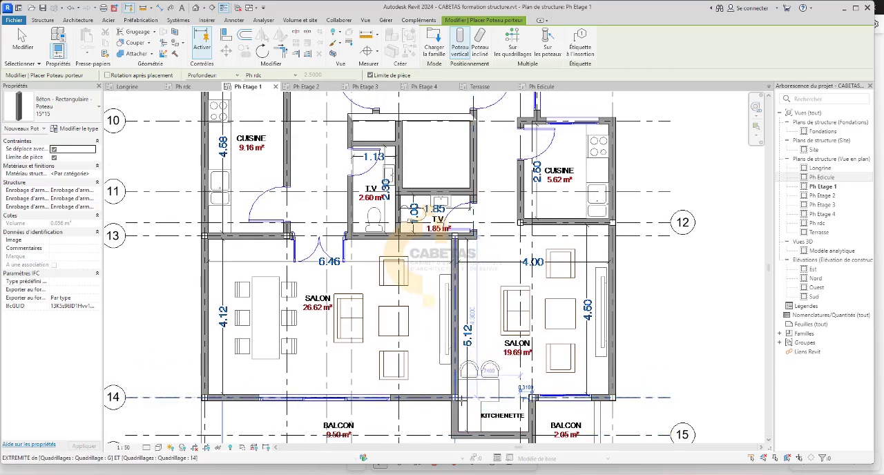
scroll(449, 391, "down", 2)
scroll(411, 272, "up", 6)
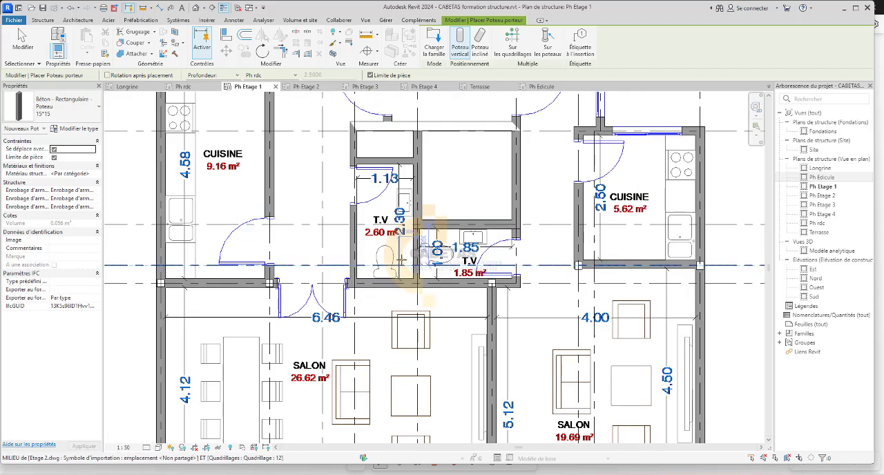
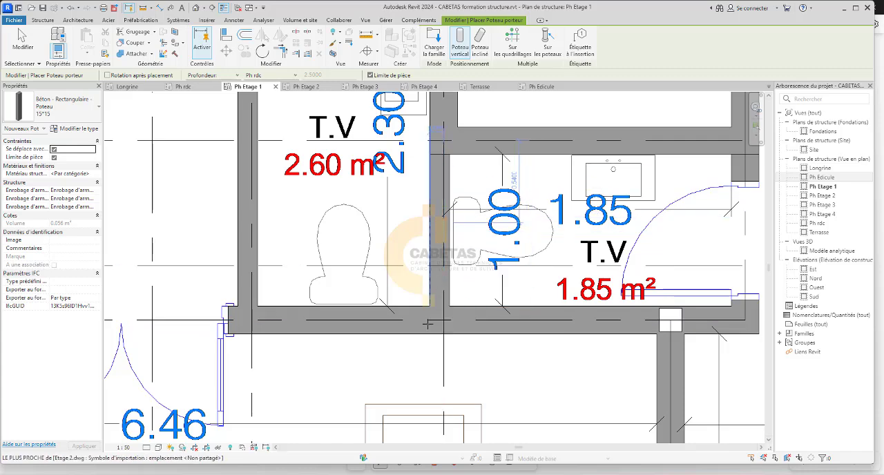
Place a 15*15 column at the intersection of grids F and 13, where the wall between the two toilets meets the salon wall.
scroll(444, 317, "down", 4)
scroll(432, 231, "up", 3)
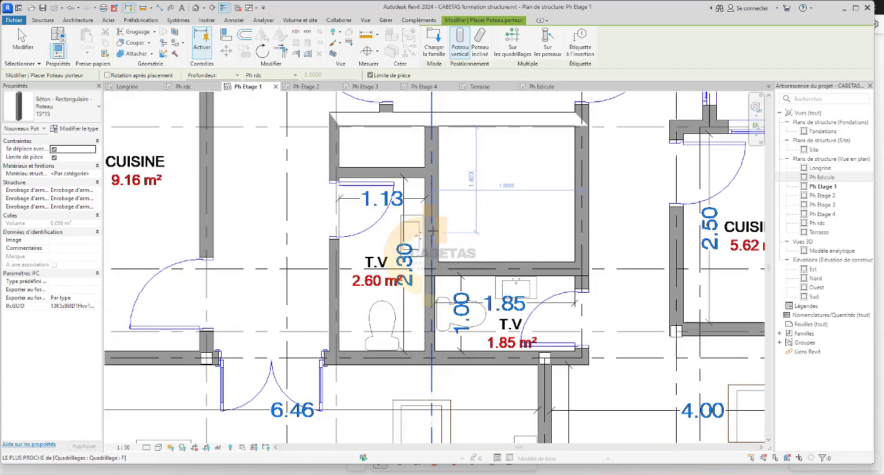
scroll(442, 377, "up", 2)
scroll(455, 368, "up", 1)
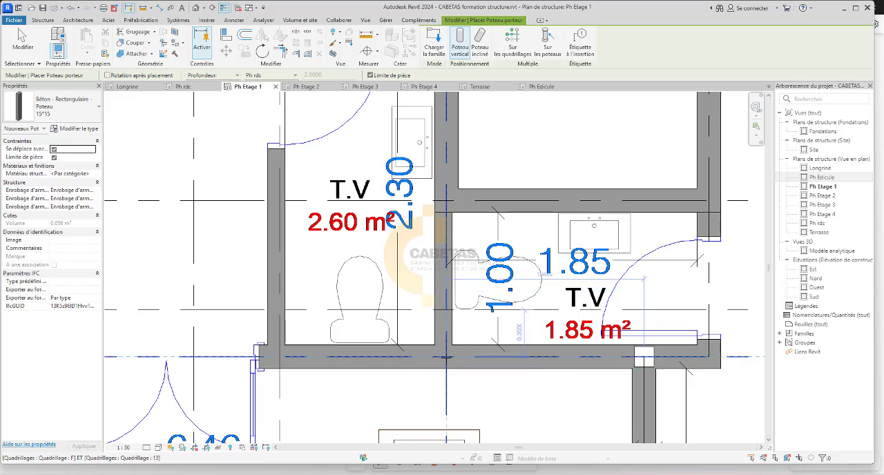
scroll(446, 358, "down", 3)
scroll(429, 355, "up", 3)
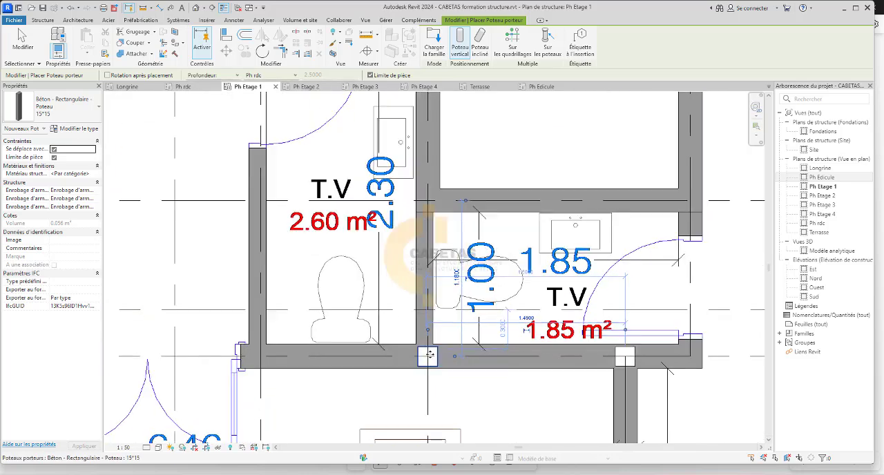
Place a 15*15 column at the intersection of grids D and 13, at the 2.60 m² toilet's corner beside the salon double door.
scroll(429, 355, "up", 2)
scroll(441, 351, "down", 3)
scroll(264, 358, "up", 2)
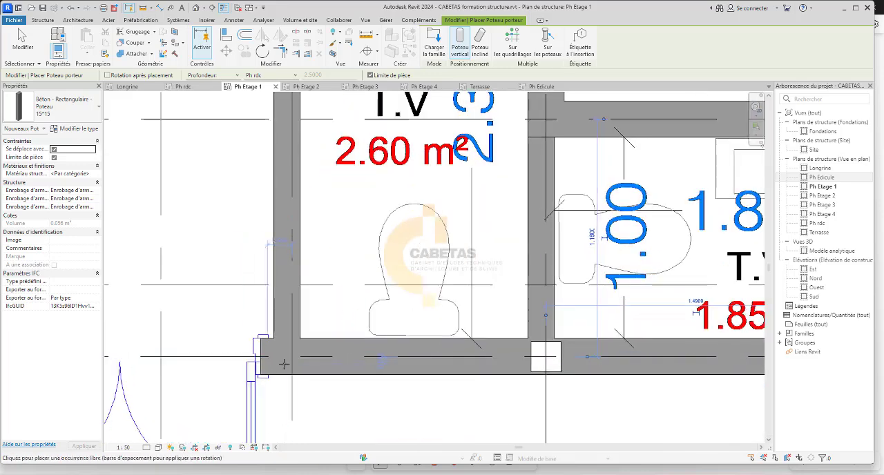
scroll(293, 359, "down", 3)
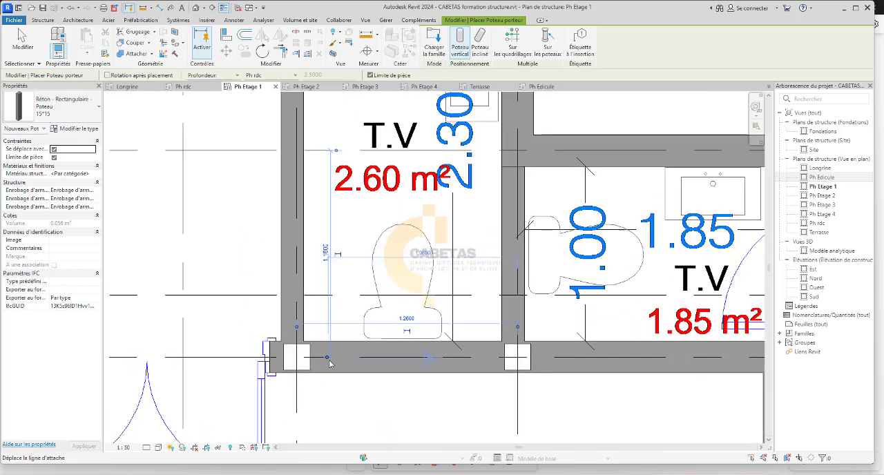
Delete the column at grids F and 13, between the 2.60 m² and 1.85 m² toilets.
scroll(312, 312, "down", 1)
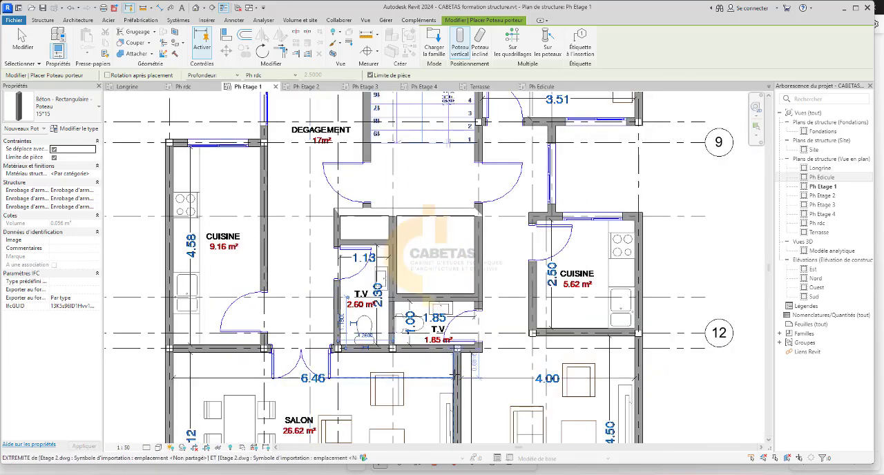
scroll(339, 371, "up", 2)
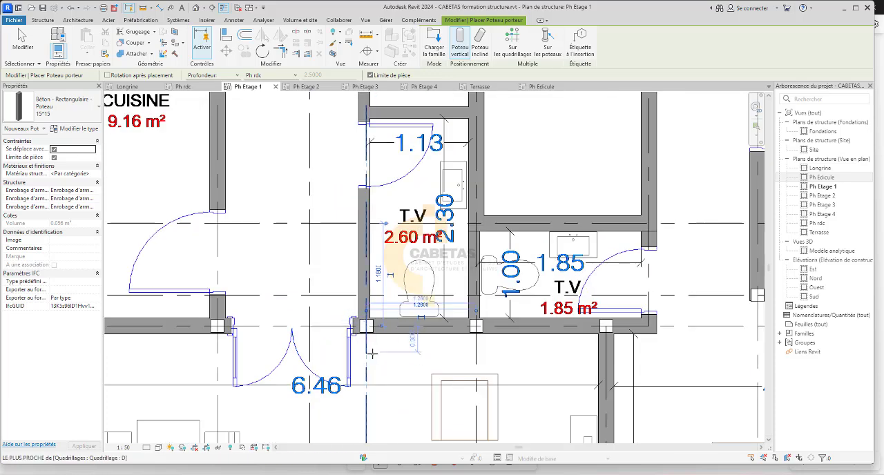
scroll(374, 354, "up", 2)
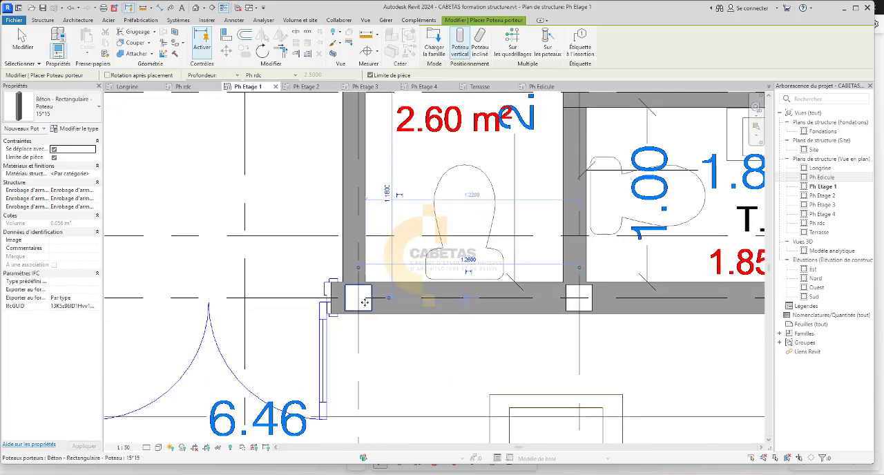
scroll(405, 350, "down", 2)
scroll(466, 362, "down", 2)
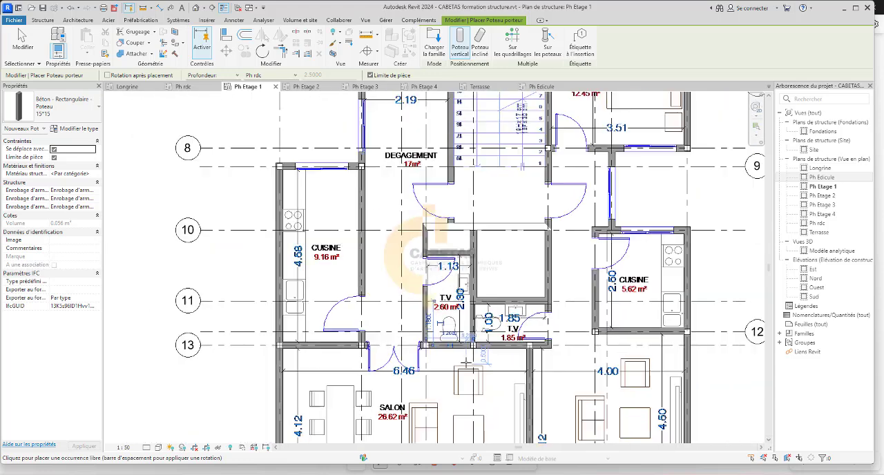
scroll(399, 355, "up", 2)
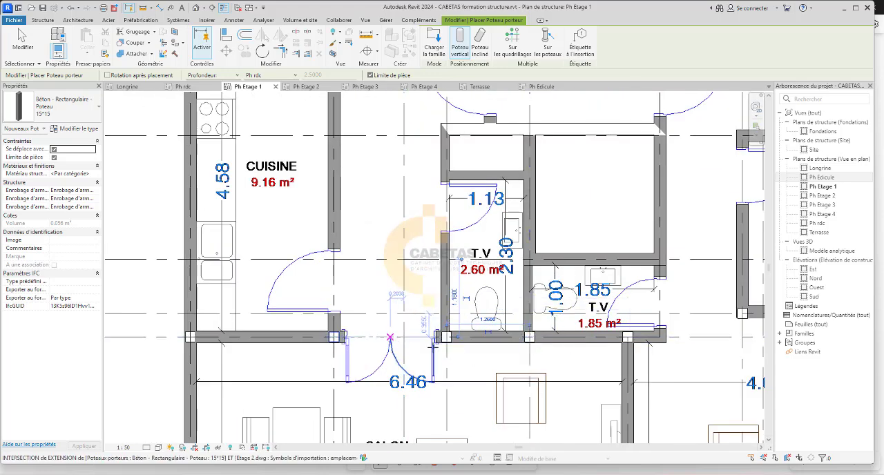
scroll(513, 347, "up", 1)
key("Escape")
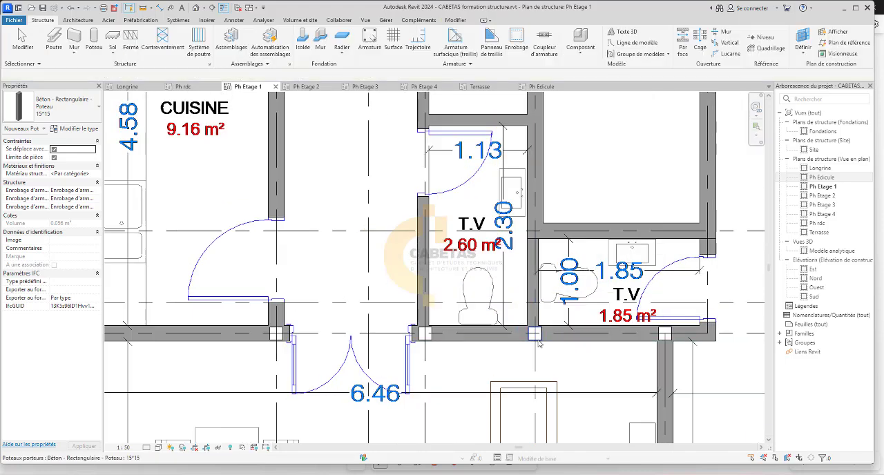
left_click(537, 340)
key("Delete")
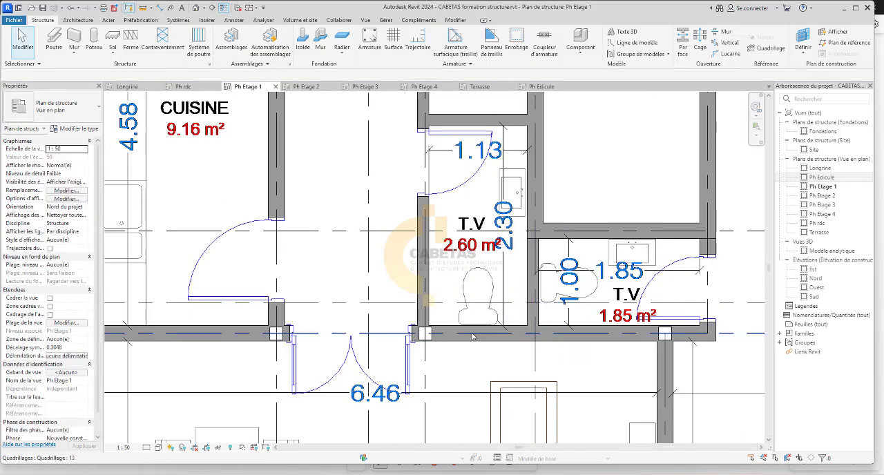
Place 15*15 columns on grid 10 at grids J and H, at both ends of the 5.62 m² kitchen's window wall.
left_click(94, 41)
scroll(401, 241, "down", 1)
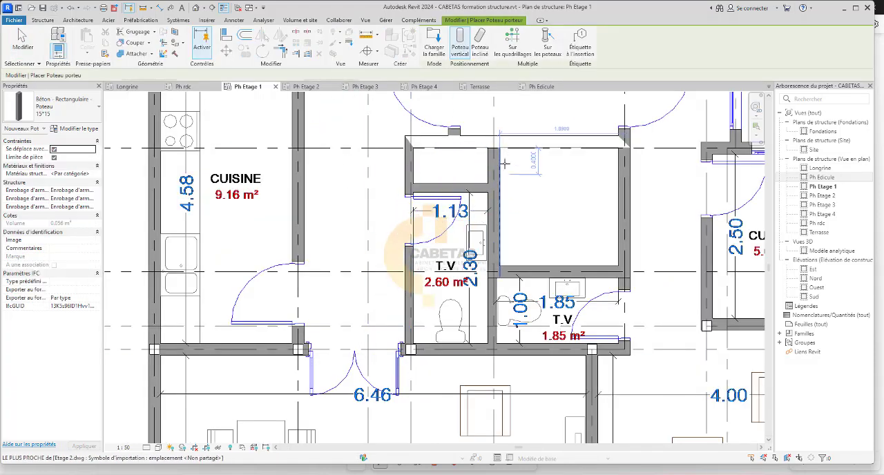
scroll(633, 185, "up", 1)
middle_click_drag(633, 185, 551, 280)
scroll(297, 255, "up", 2)
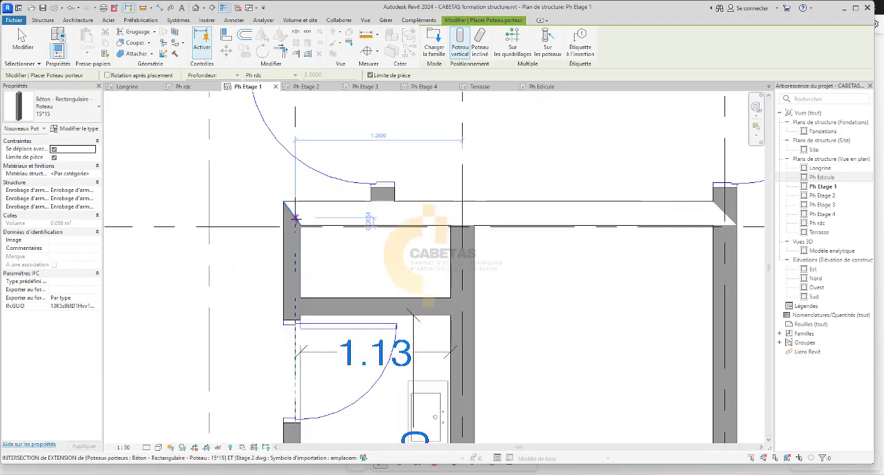
scroll(304, 238, "down", 3)
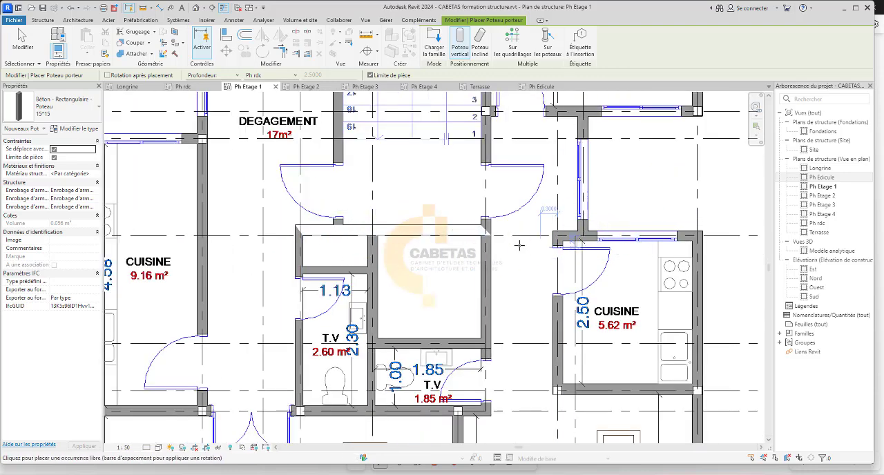
scroll(472, 243, "up", 3)
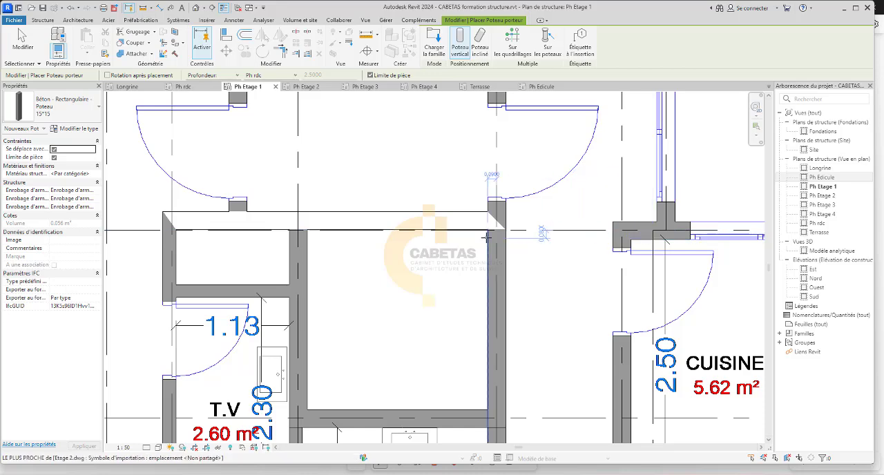
scroll(495, 228, "down", 3)
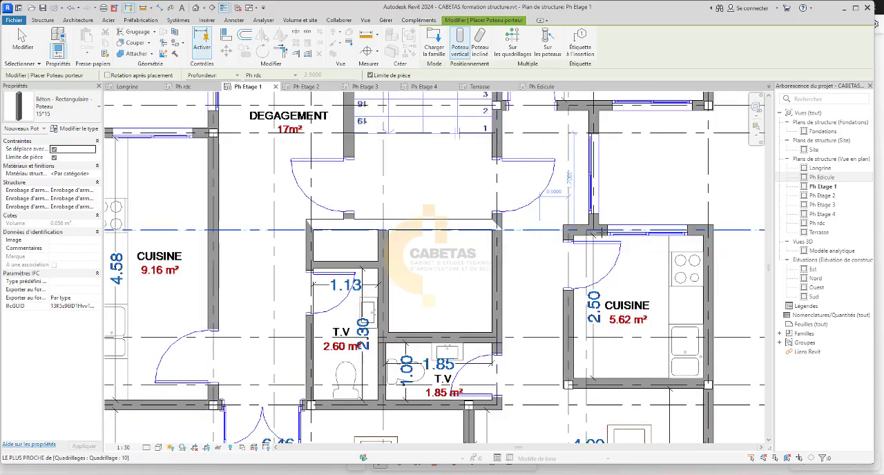
scroll(495, 240, "down", 2)
scroll(611, 237, "up", 5)
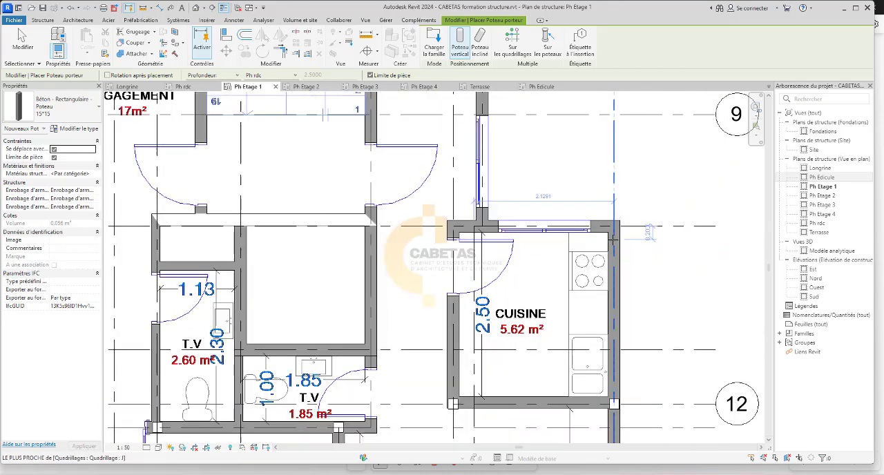
left_click(611, 215)
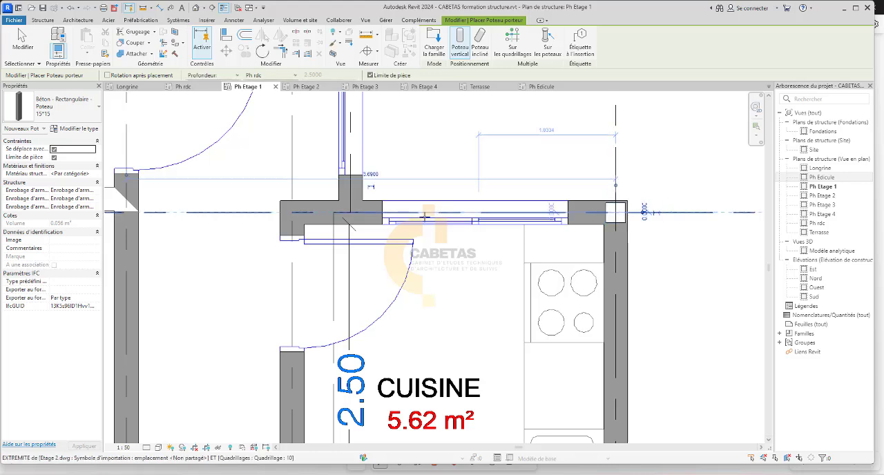
left_click(291, 214)
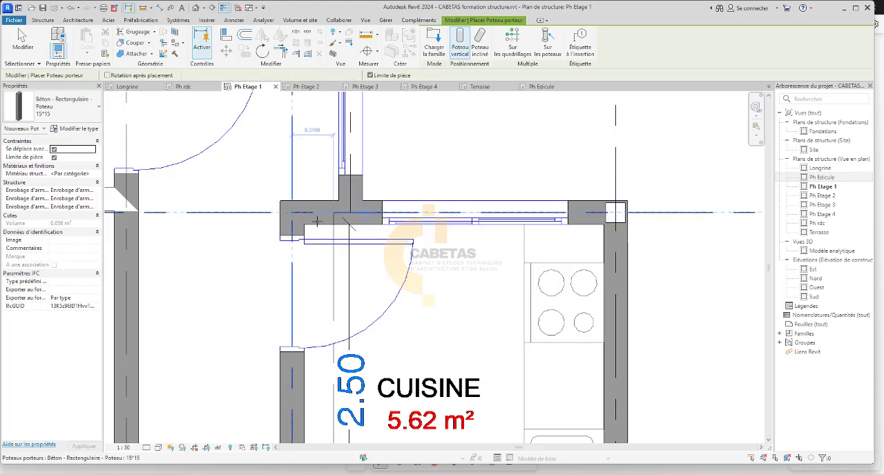
Place 15*15 columns on grid 10 at grids G and D, at the outer corners of the shafts above the toilets.
scroll(321, 242, "down", 5)
scroll(558, 308, "down", 3)
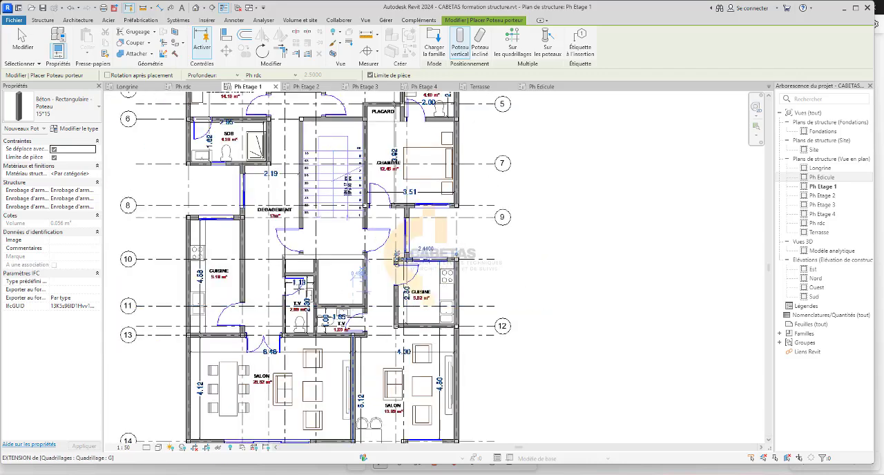
scroll(267, 288, "up", 5)
scroll(424, 250, "up", 3)
scroll(441, 252, "down", 4)
scroll(449, 253, "up", 5)
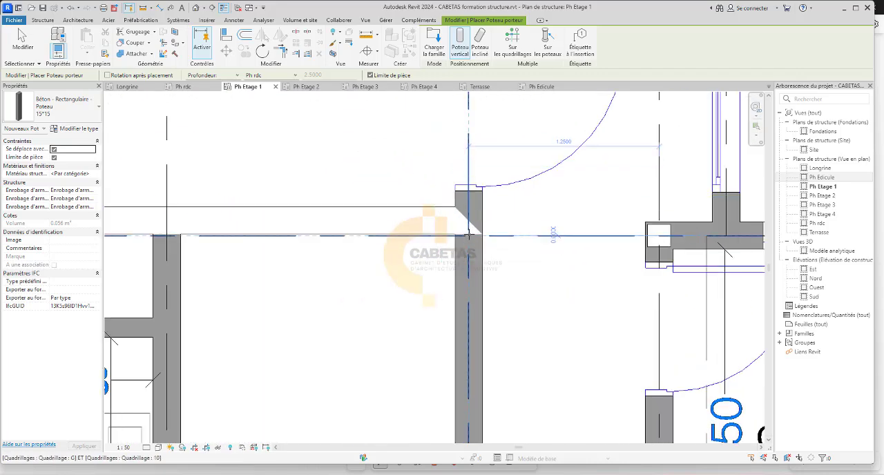
left_click(468, 235)
scroll(468, 234, "down", 3)
scroll(325, 234, "up", 3)
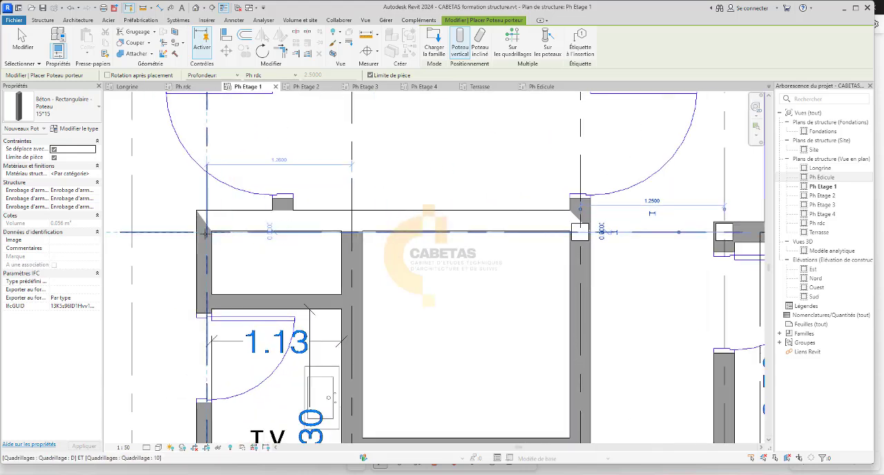
scroll(246, 243, "down", 4)
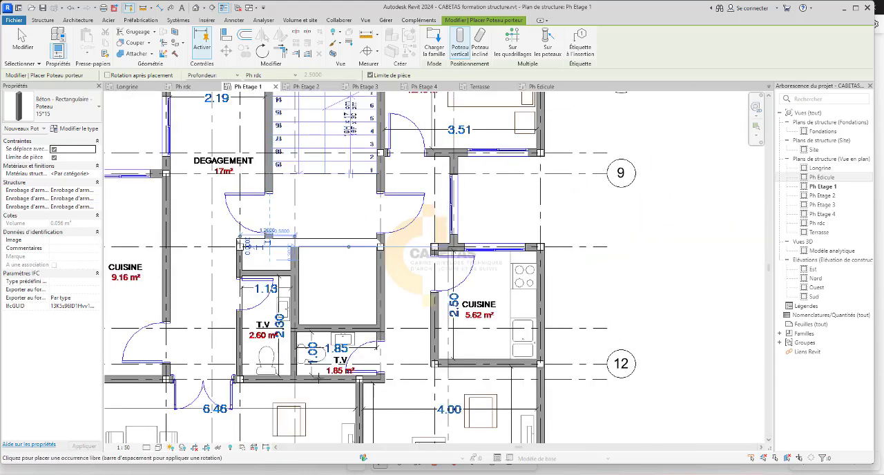
Place a 15*15 column at the intersection of grids F and 11, where the shaft wall meets the wall between the two toilets.
scroll(247, 243, "down", 1)
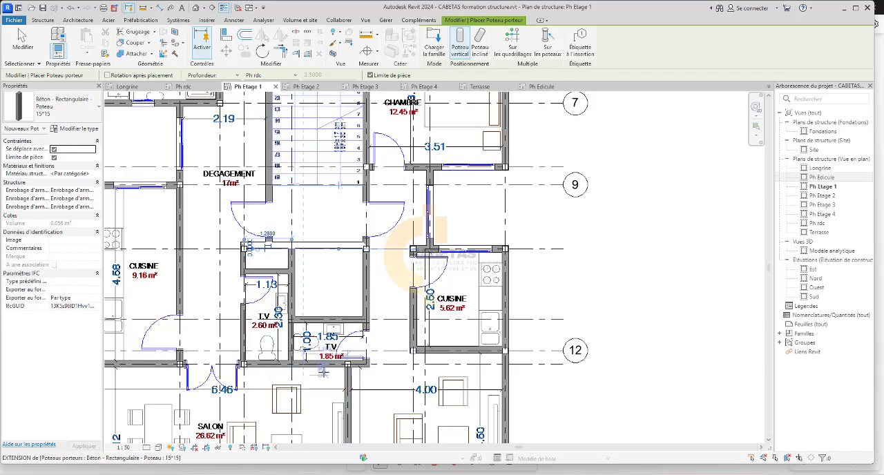
scroll(293, 321, "up", 4)
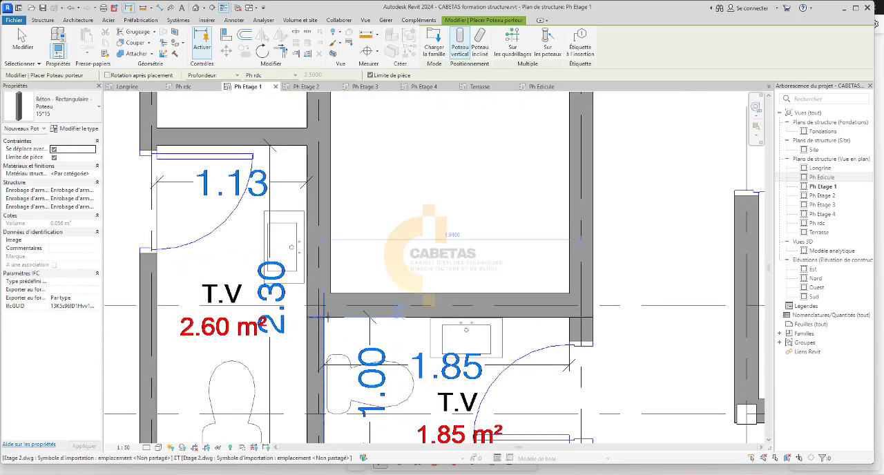
scroll(312, 288, "up", 3)
scroll(312, 289, "down", 4)
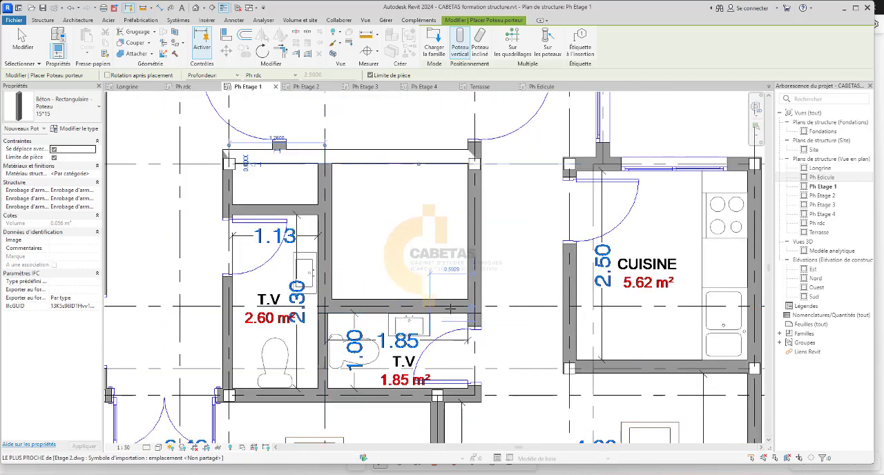
scroll(317, 280, "up", 5)
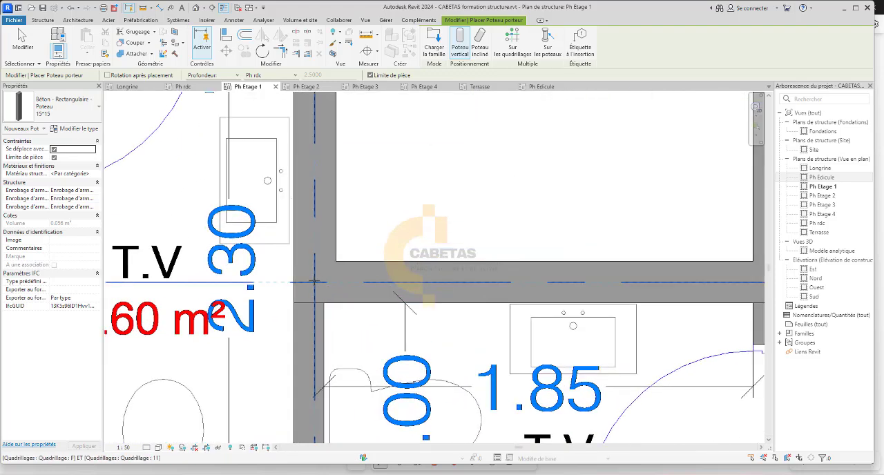
scroll(314, 282, "down", 5)
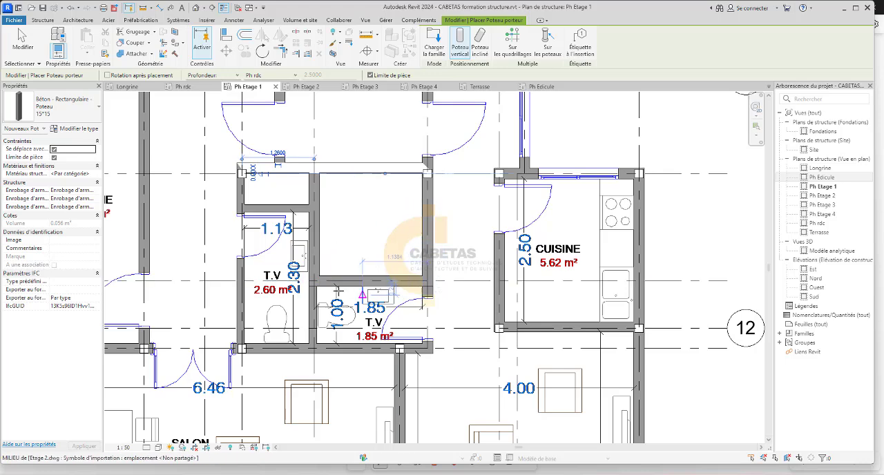
scroll(312, 281, "up", 5)
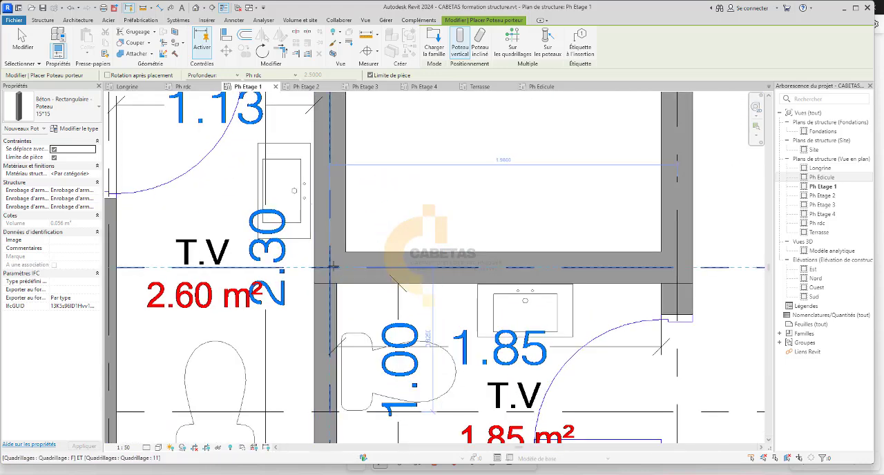
scroll(329, 267, "down", 10)
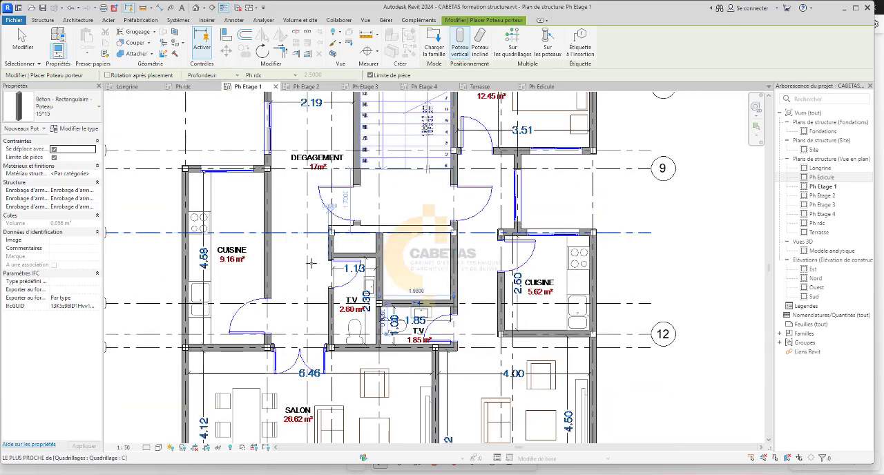
Open the Modèle analytique 3D view and check its view type choices.
scroll(340, 168, "up", 3)
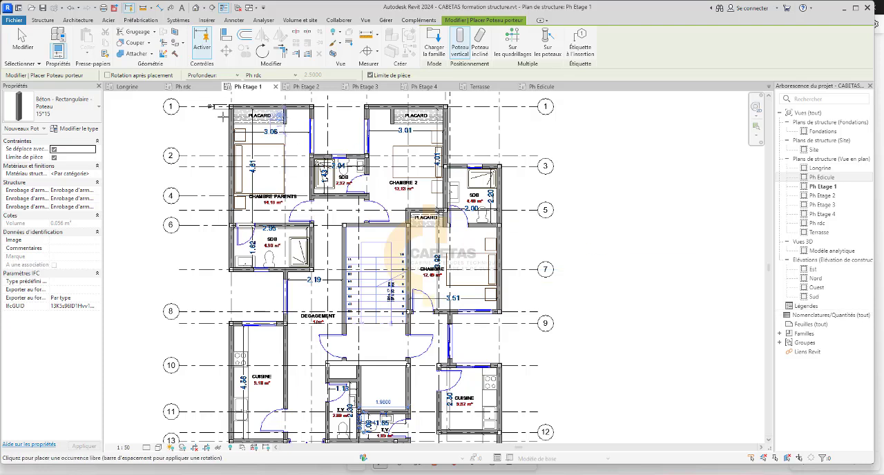
double_click(830, 250)
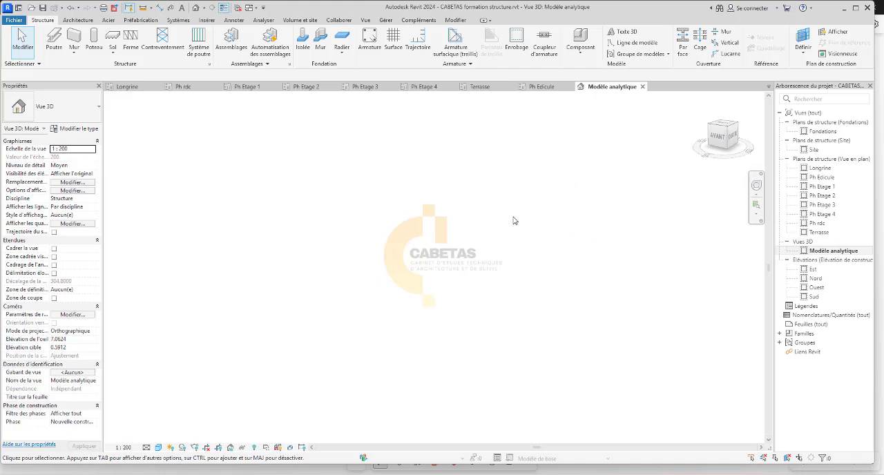
left_click(76, 108)
left_click(55, 155)
Create the default 3D view of the project and view the placed columns and levels from the side.
left_click(366, 21)
left_click(319, 52)
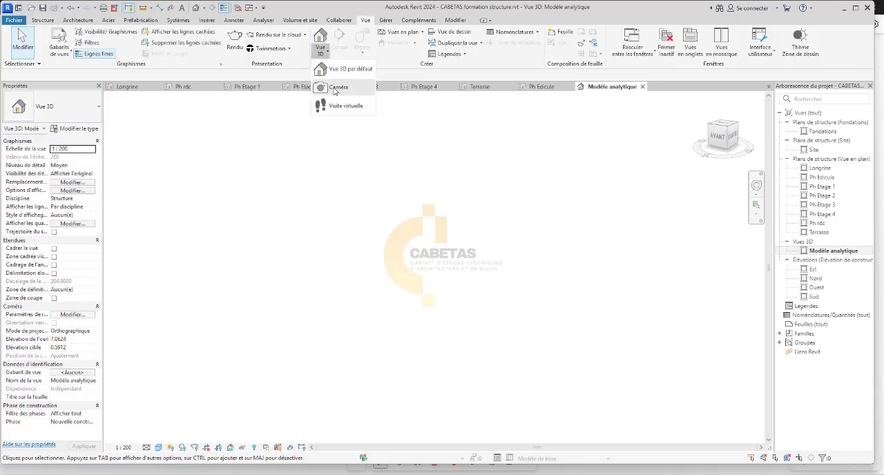
left_click(350, 69)
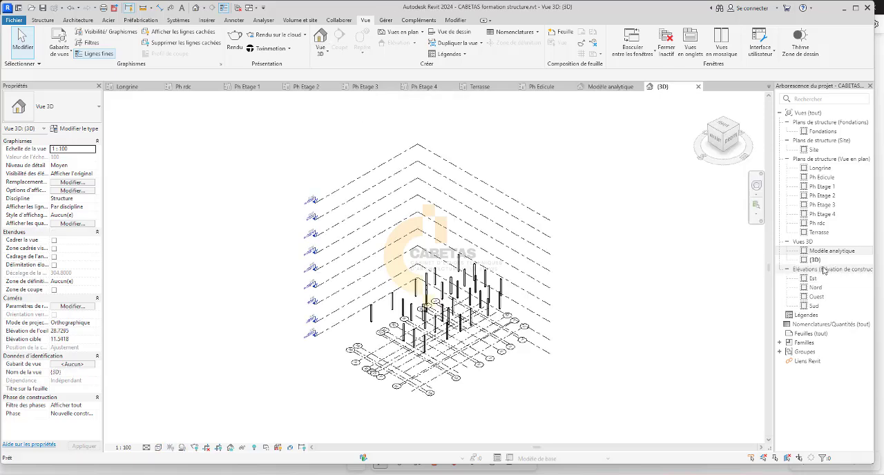
left_click(818, 260)
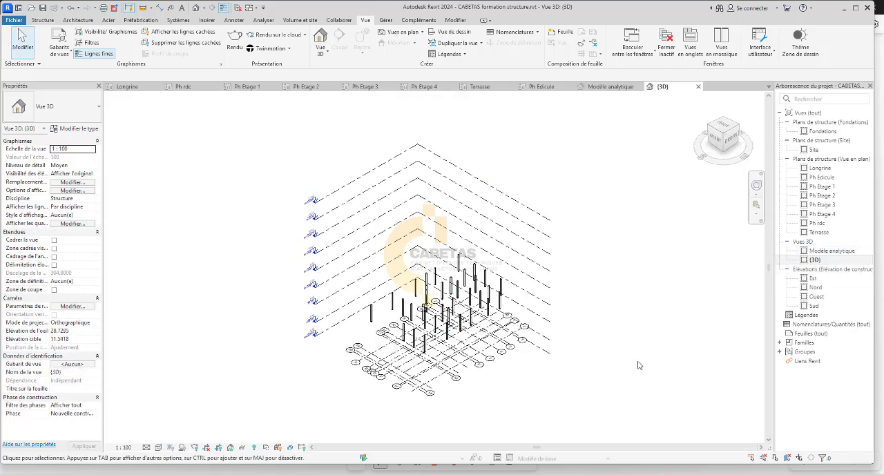
scroll(556, 291, "up", 2)
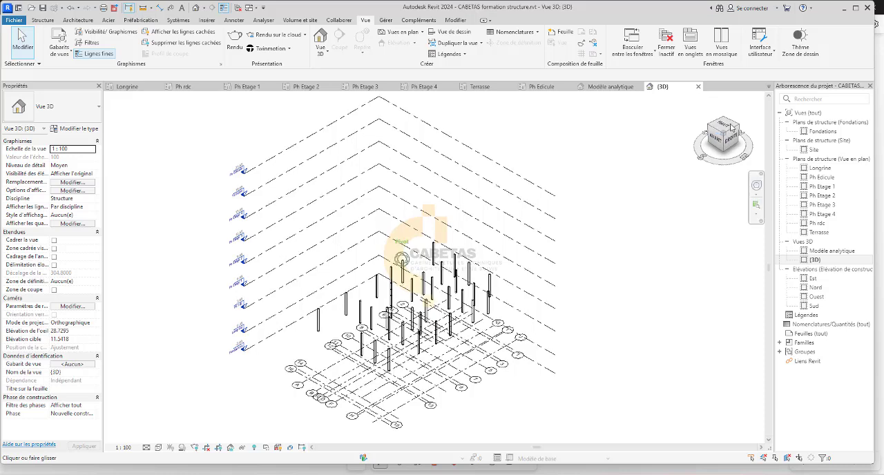
left_click(731, 126)
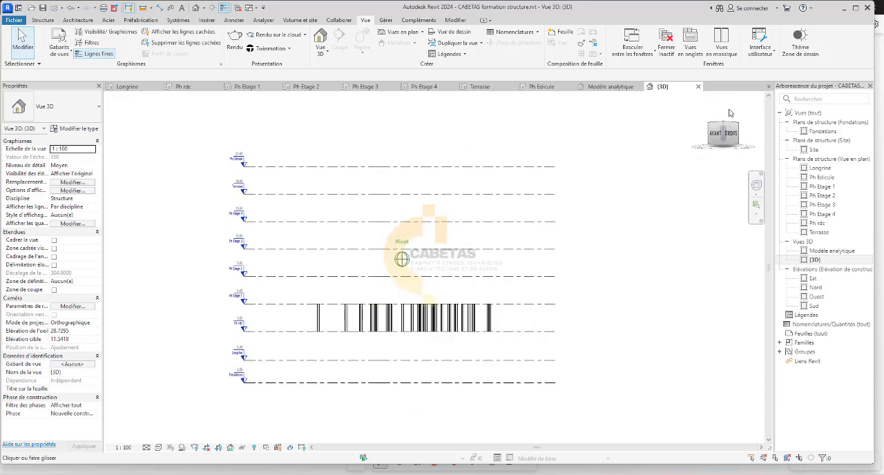
left_click_drag(731, 112, 738, 128)
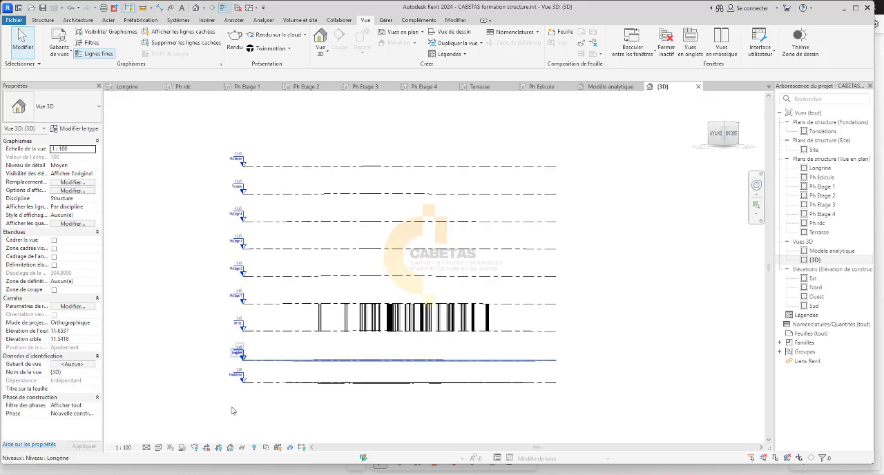
Try the Réaliste, Textures and Couleurs uniformes visual styles on the 3D view of the columns.
left_click(159, 447)
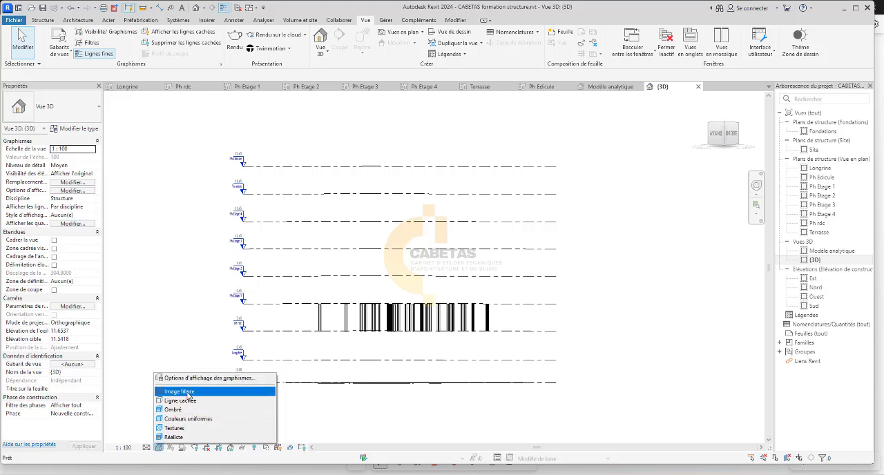
left_click(169, 437)
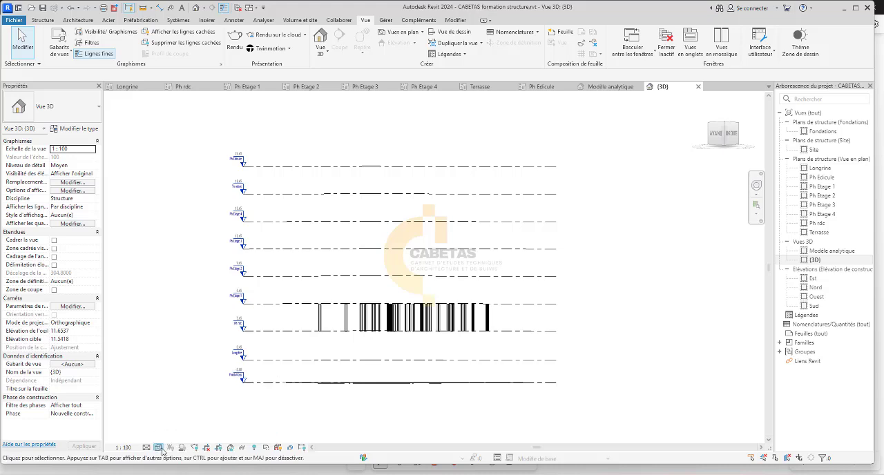
left_click(158, 448)
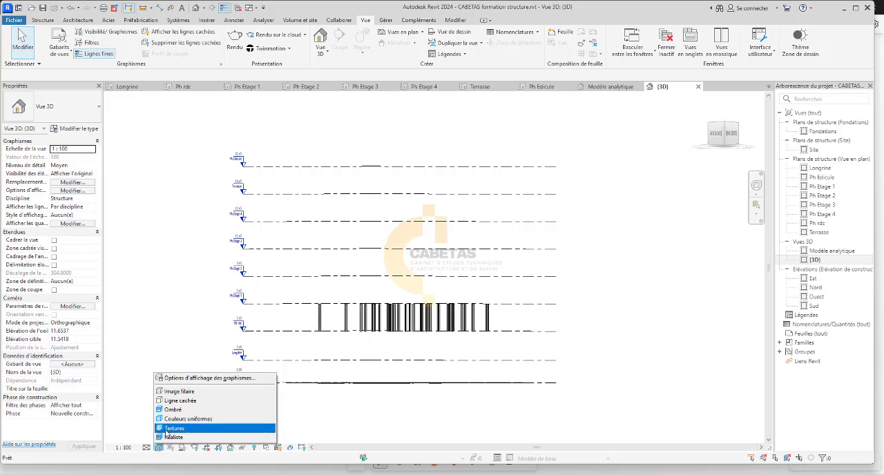
left_click(167, 432)
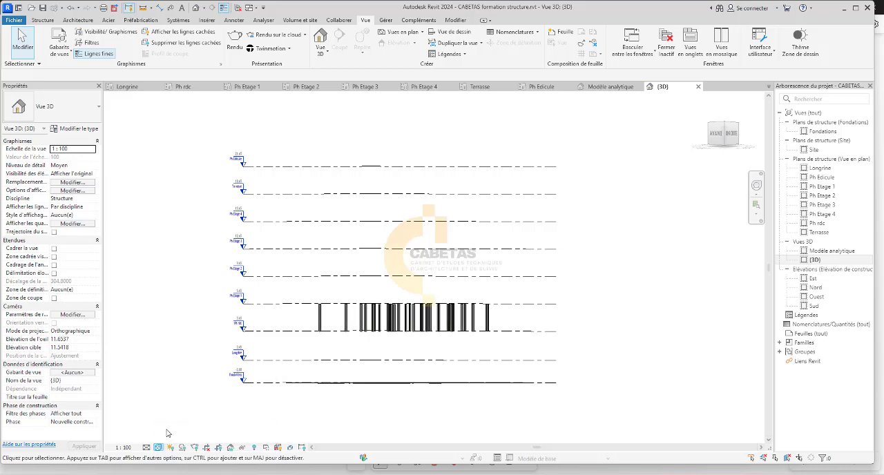
left_click(717, 137)
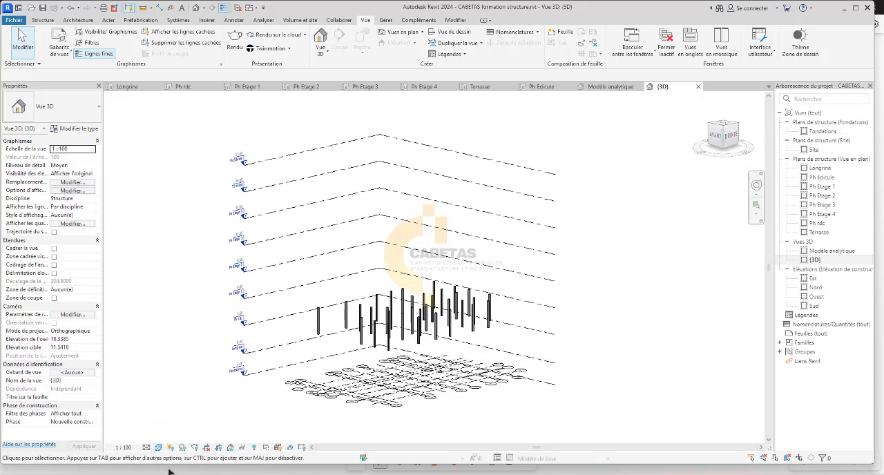
left_click(161, 449)
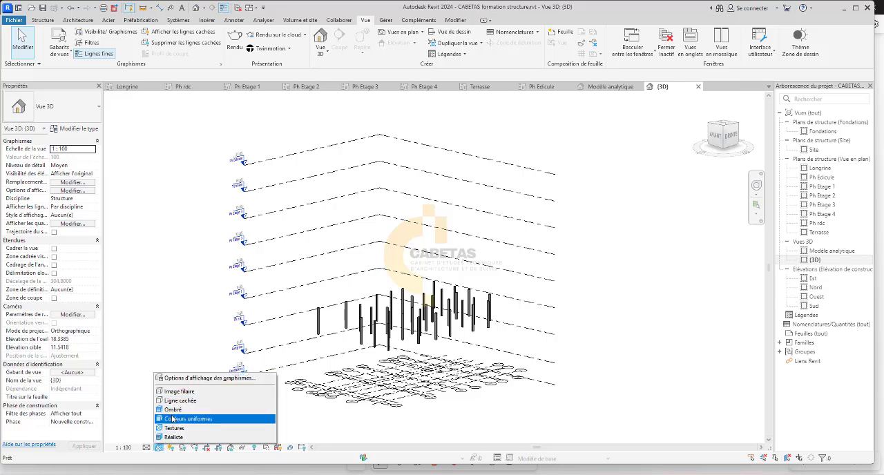
left_click(173, 418)
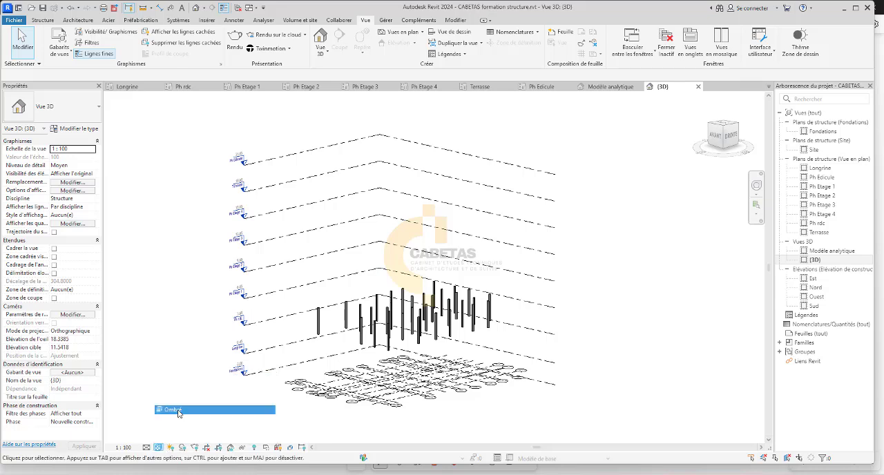
Set the 3D view's visual style to Réaliste and inspect the concrete columns up close.
left_click(160, 447)
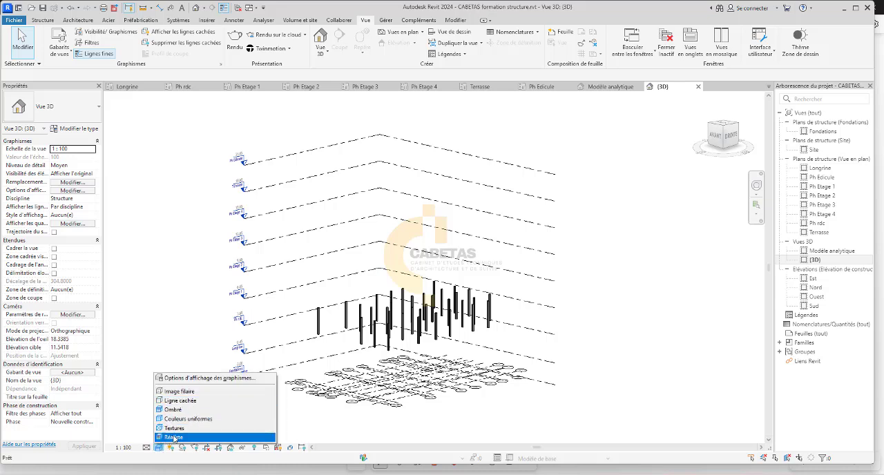
left_click(174, 437)
scroll(392, 323, "up", 3)
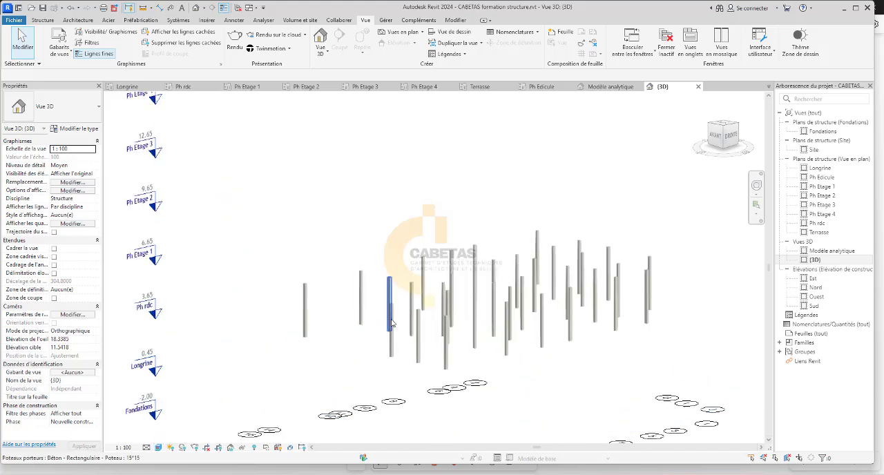
scroll(392, 323, "up", 4)
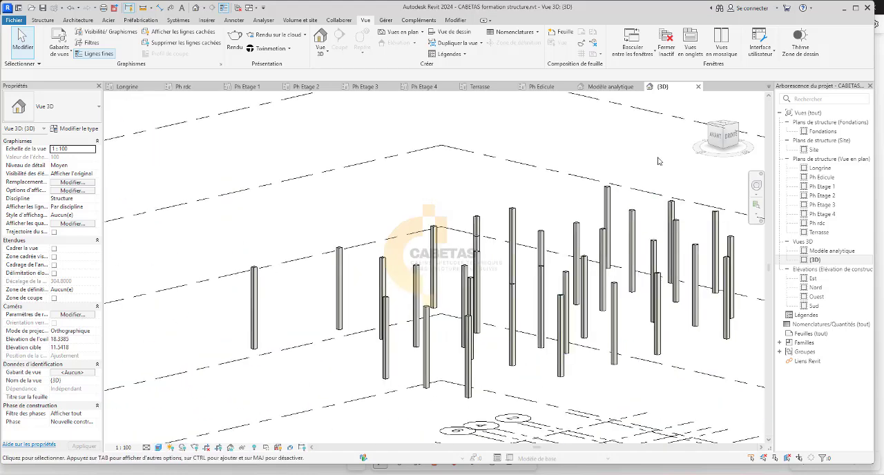
mouse_move(722, 135)
left_mouse_down()
mouse_move(764, 143)
mouse_move(581, 165)
left_mouse_up()
Return to the Ph Etage 1 plan and check the column positions across the bedrooms, stairwell, kitchens, living rooms and balconies.
left_click(253, 86)
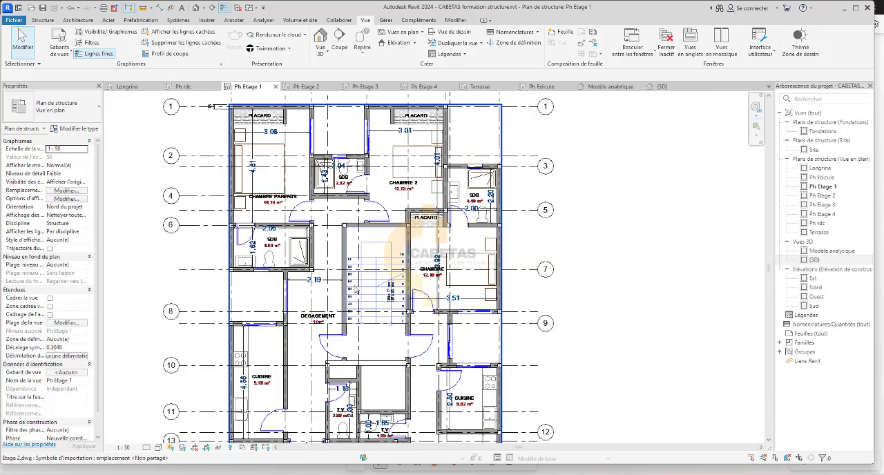
scroll(406, 216, "down", 3)
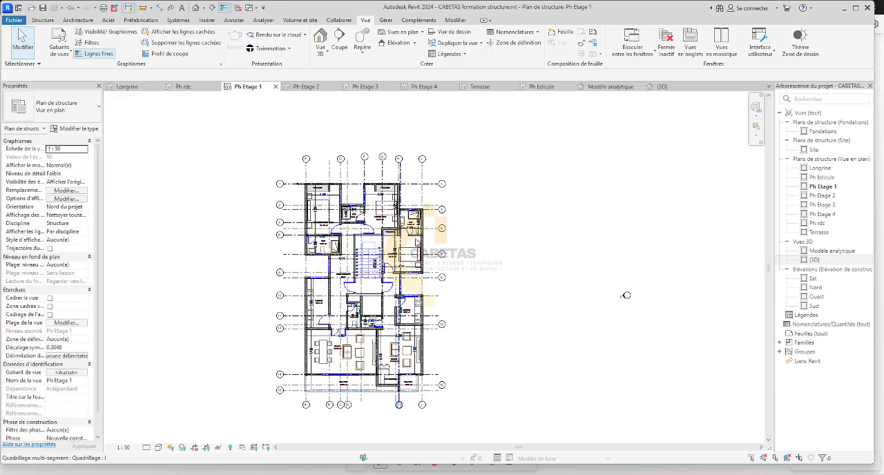
scroll(415, 244, "up", 5)
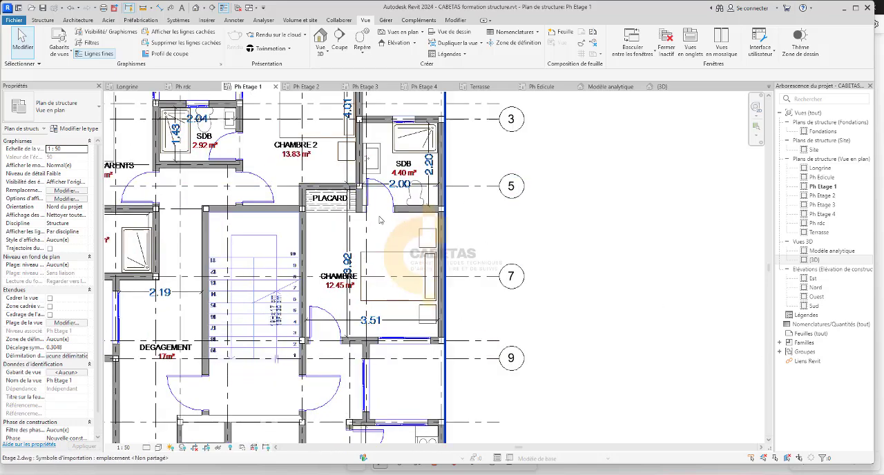
scroll(379, 220, "down", 3)
scroll(276, 245, "down", 2)
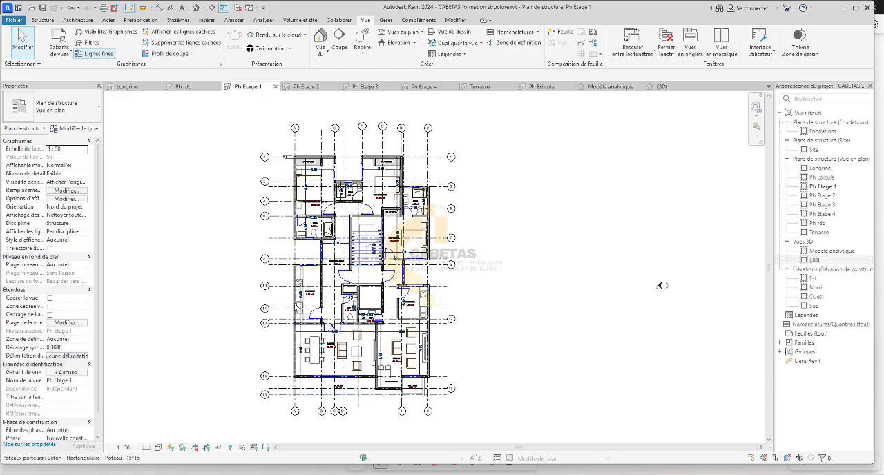
scroll(348, 313, "up", 5)
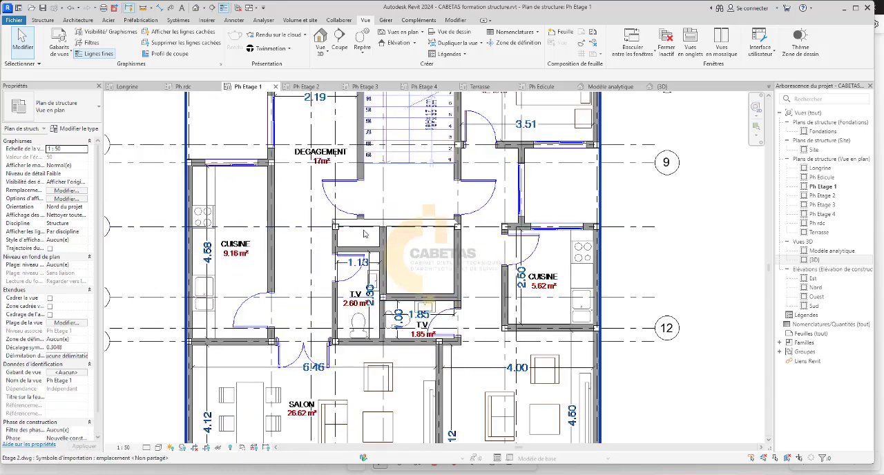
scroll(452, 291, "down", 3)
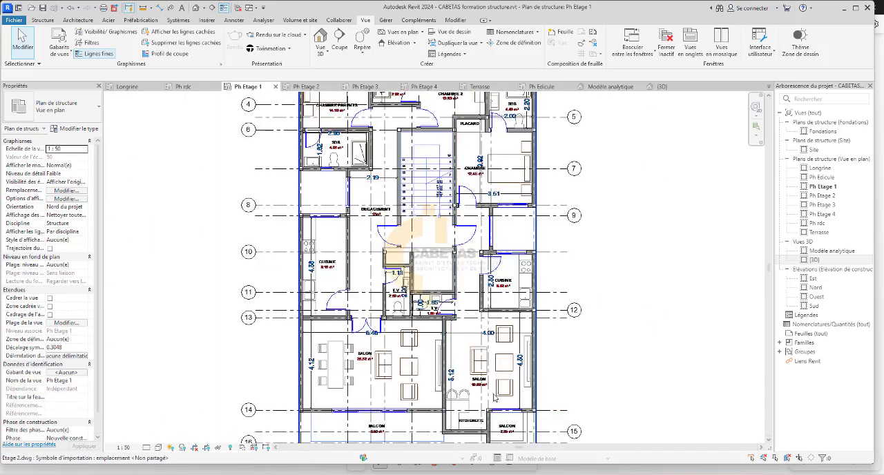
scroll(475, 316, "up", 3)
scroll(476, 316, "up", 1)
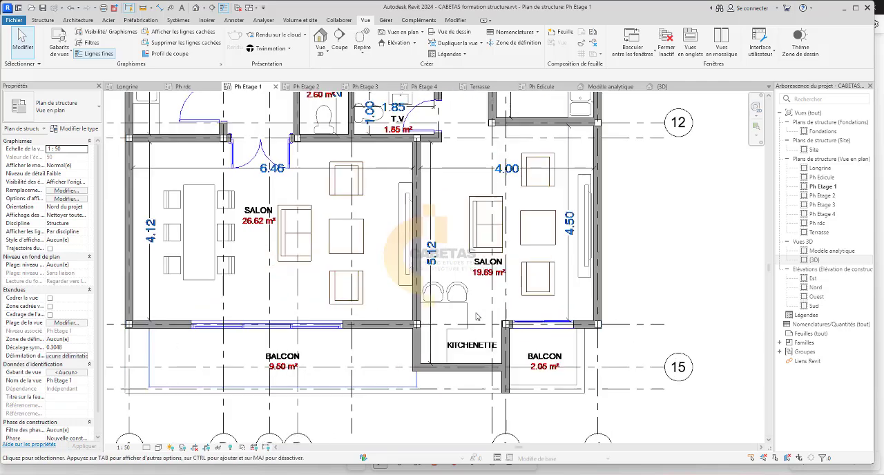
scroll(476, 361, "down", 5)
scroll(434, 186, "up", 1)
middle_click_drag(435, 187, 386, 352)
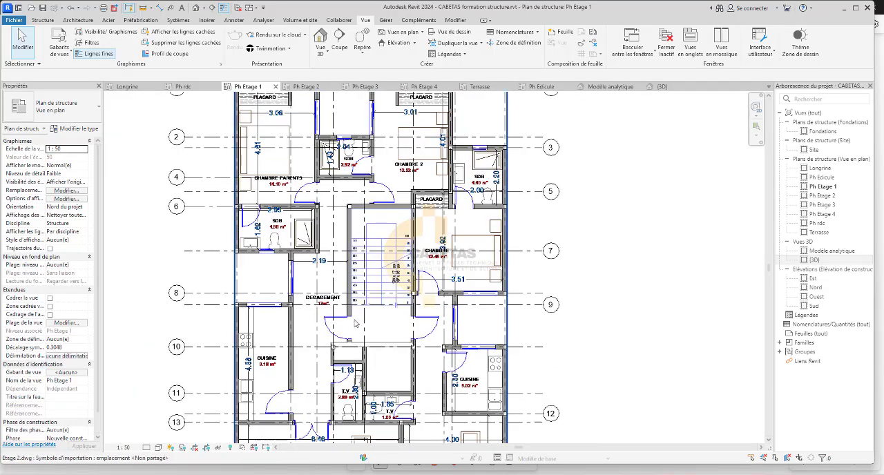
scroll(394, 283, "down", 2)
scroll(356, 148, "up", 3)
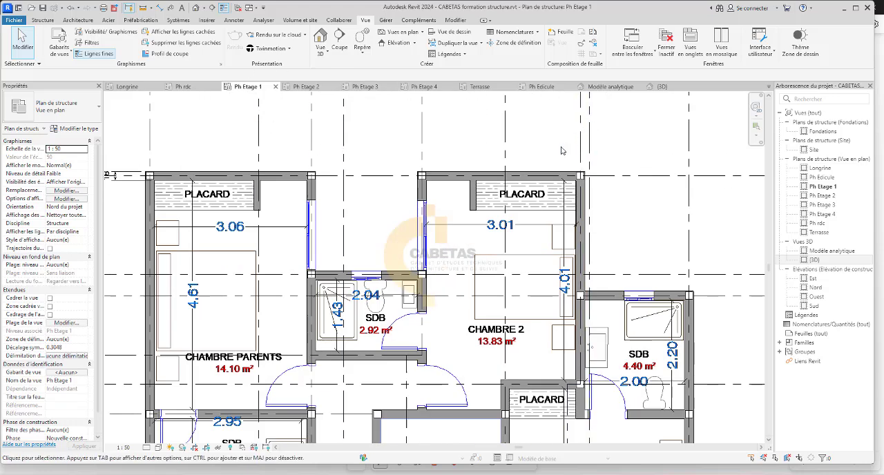
scroll(419, 212, "down", 2)
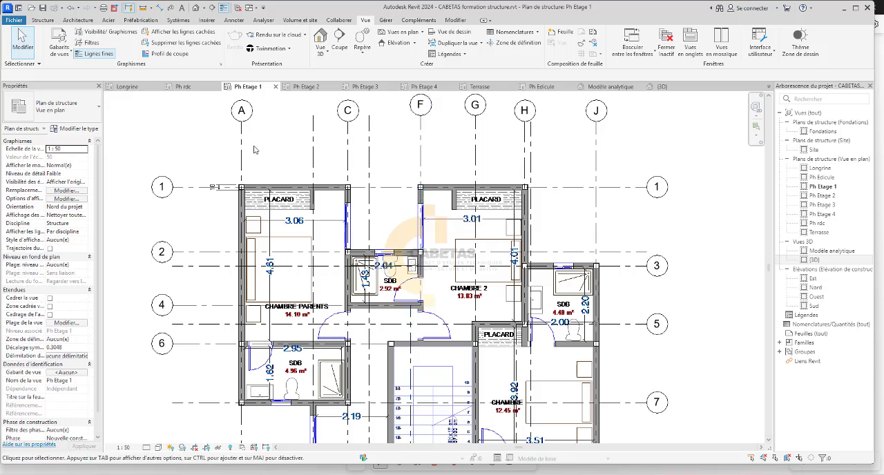
scroll(279, 174, "down", 2)
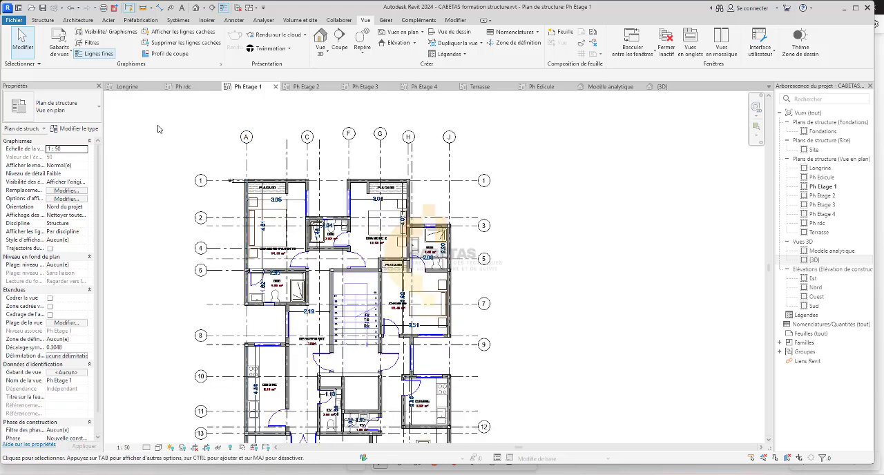
Start placing structural beams with Niveau : Ph Etage 1 as the work plane.
left_click(40, 21)
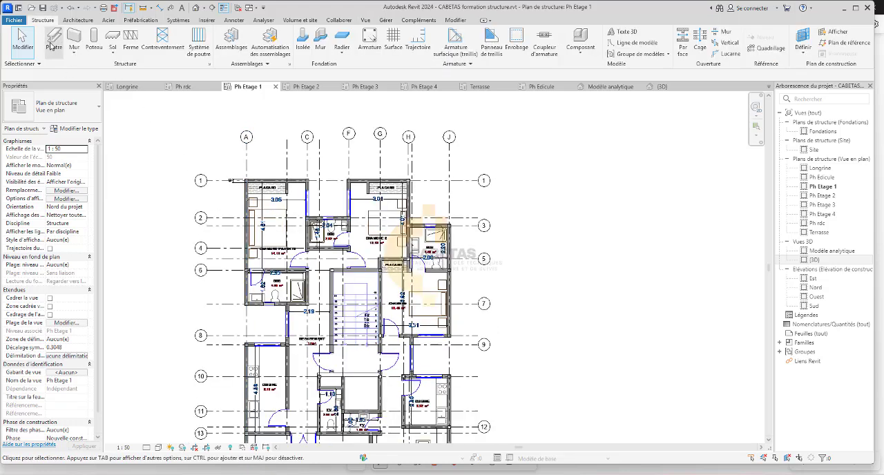
left_click(53, 42)
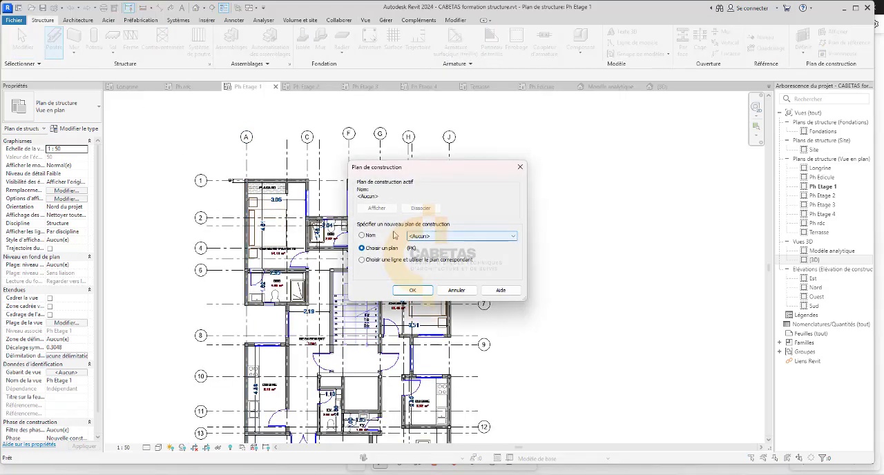
left_click(472, 238)
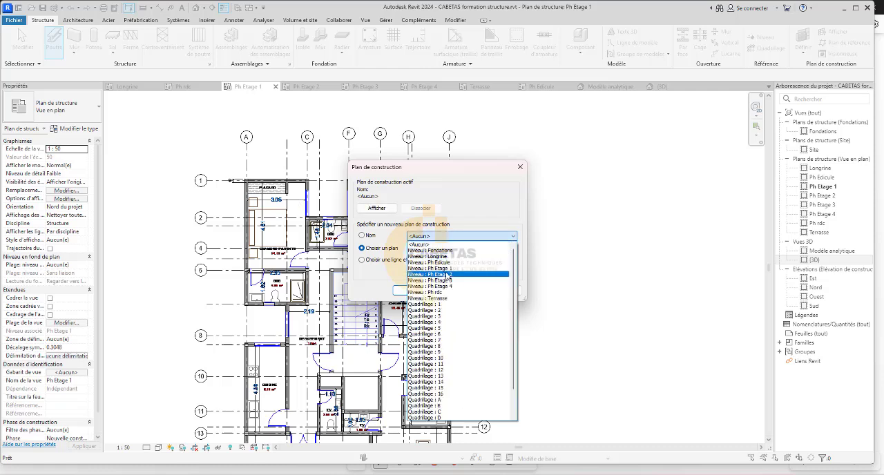
left_click(431, 268)
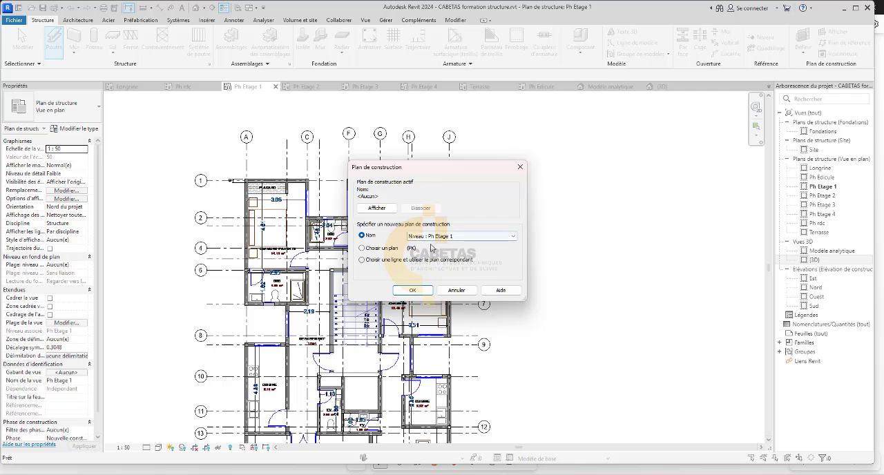
left_click(425, 293)
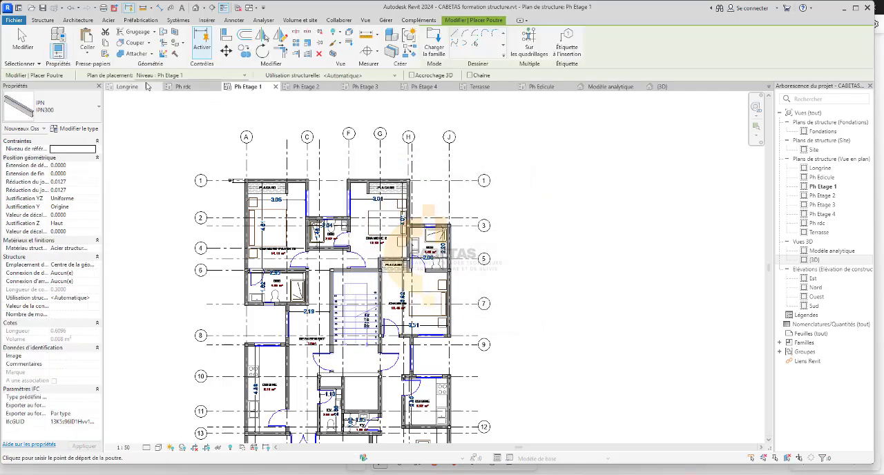
Choose the Béton - Poutre rectangulaire 300 x 600mm beam type and duplicate it under the name 15*30.
left_click(85, 108)
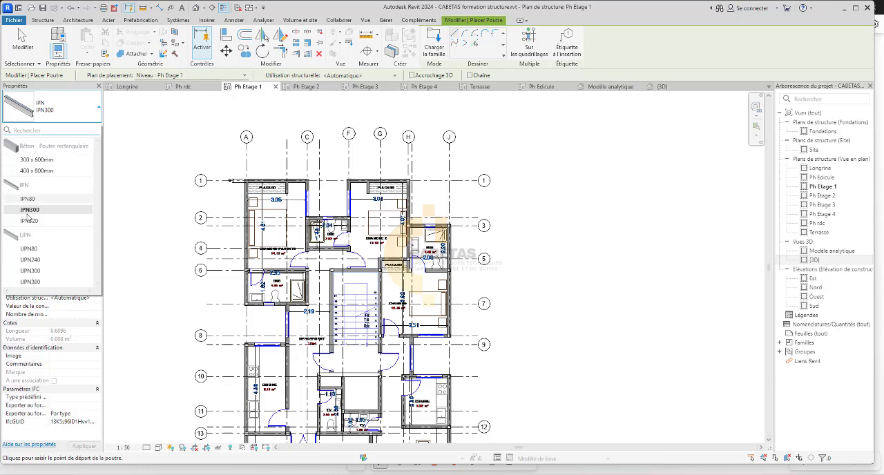
left_click(40, 159)
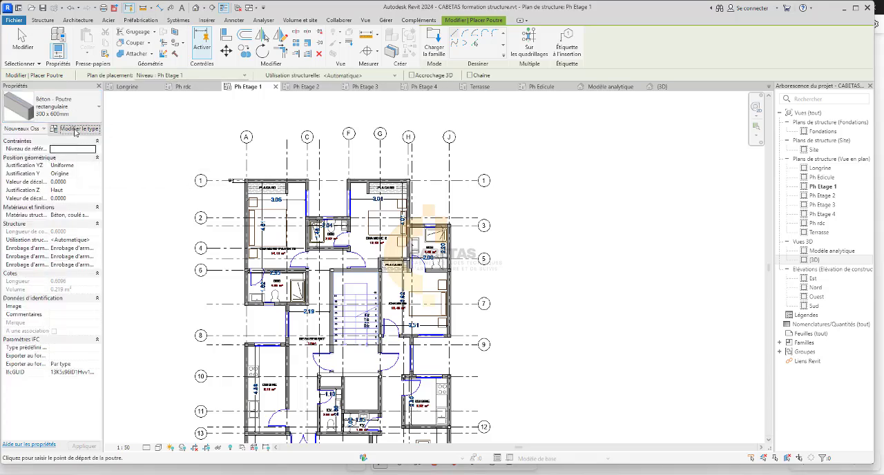
left_click(78, 128)
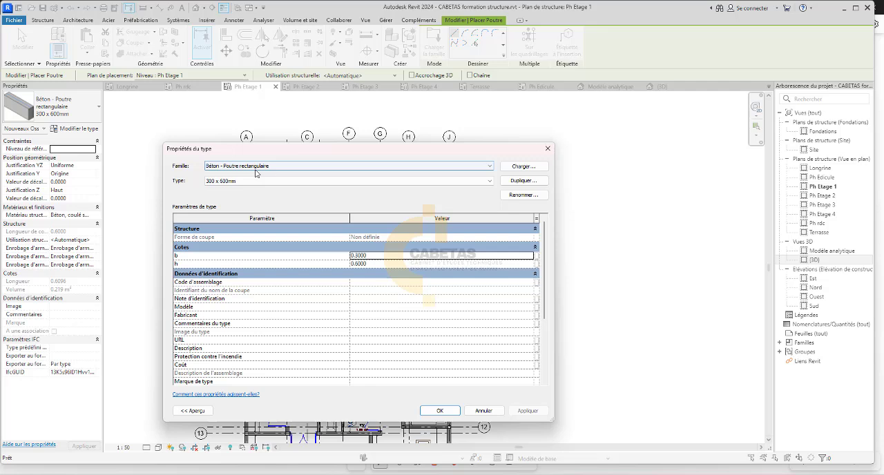
left_click(519, 180)
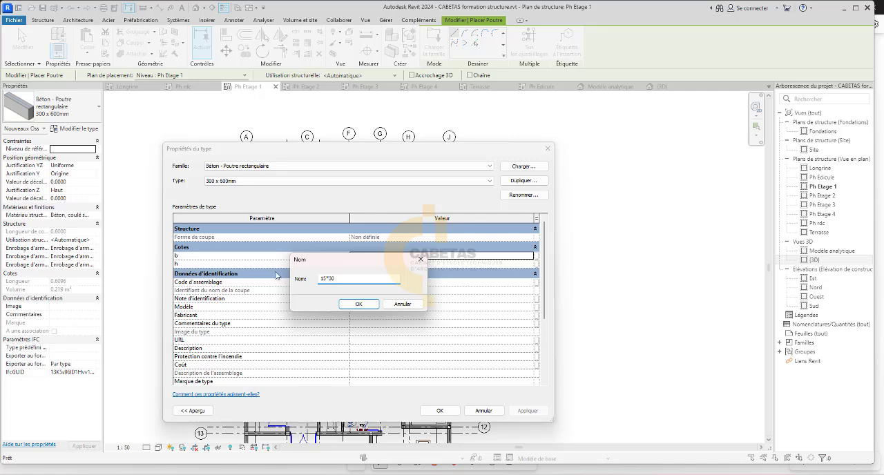
left_click(359, 304)
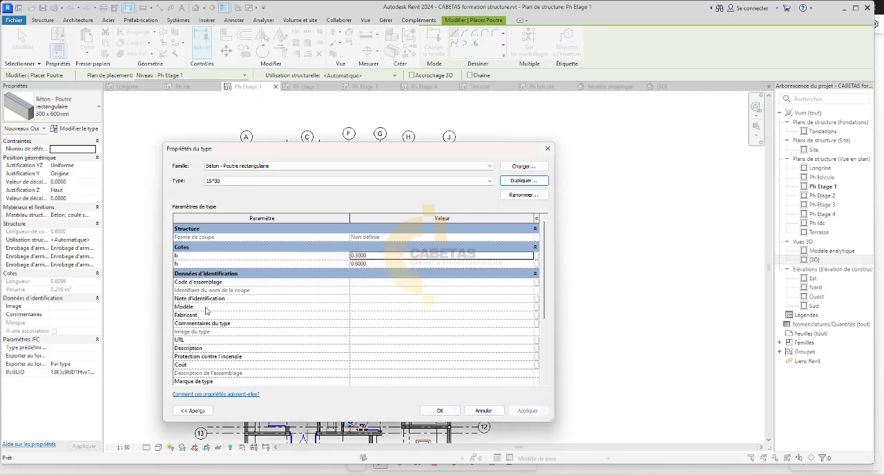
Set the 15*30 beam type's dimensions b and h to 0.15 each and apply the type properties.
left_click(390, 249)
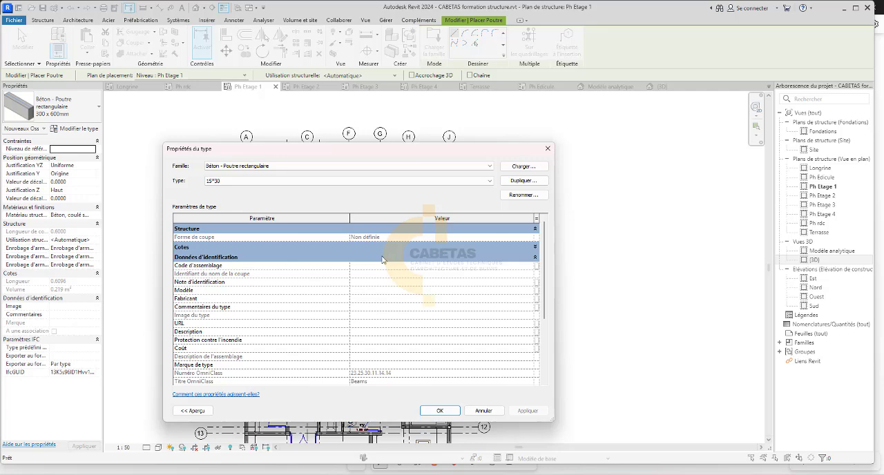
left_click(536, 248)
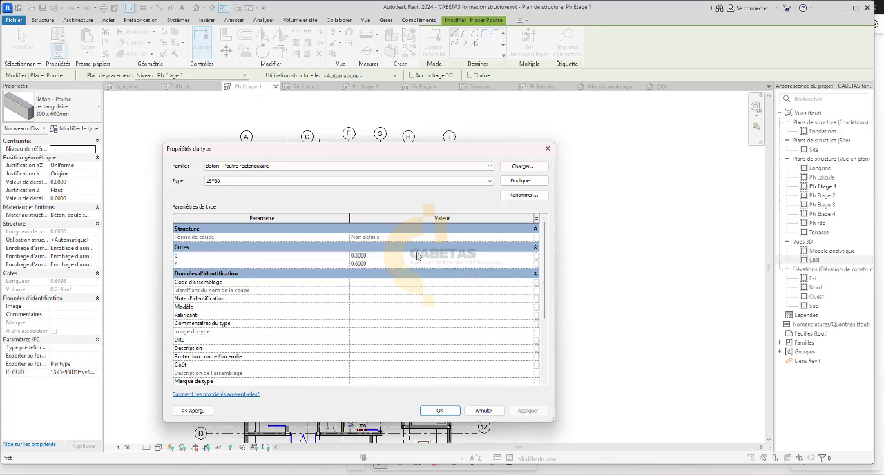
left_click(414, 255)
scroll(297, 348, "down", 3)
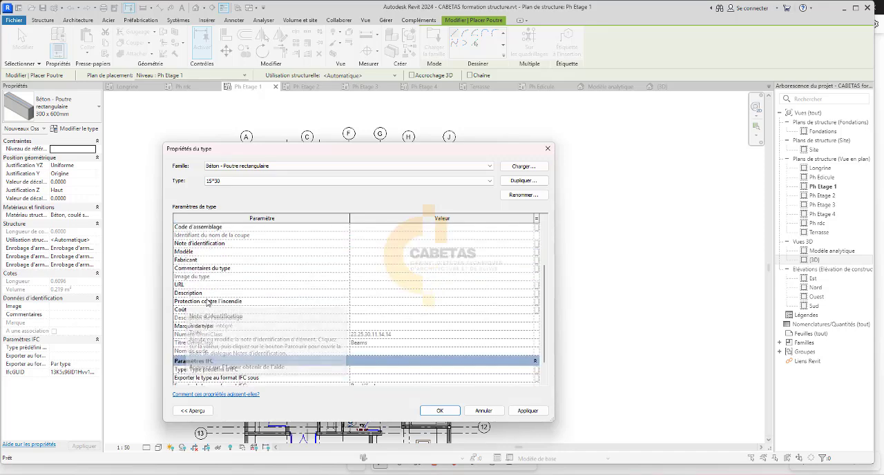
scroll(317, 349, "up", 3)
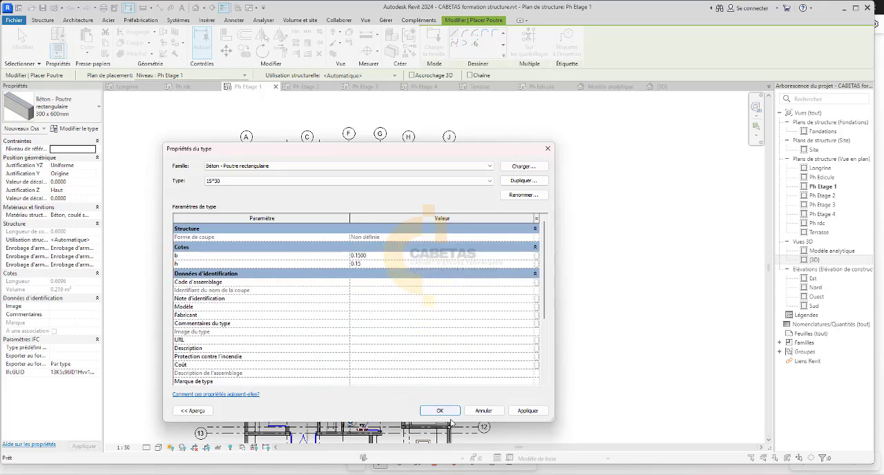
left_click(527, 411)
left_click(439, 410)
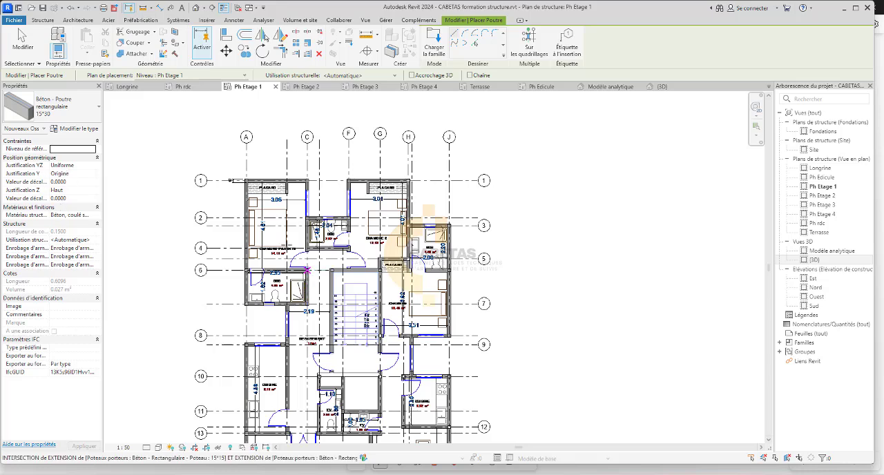
Check the beam's structural material in the material browser, keeping Béton, coulé sur place gris.
scroll(282, 168, "up", 5)
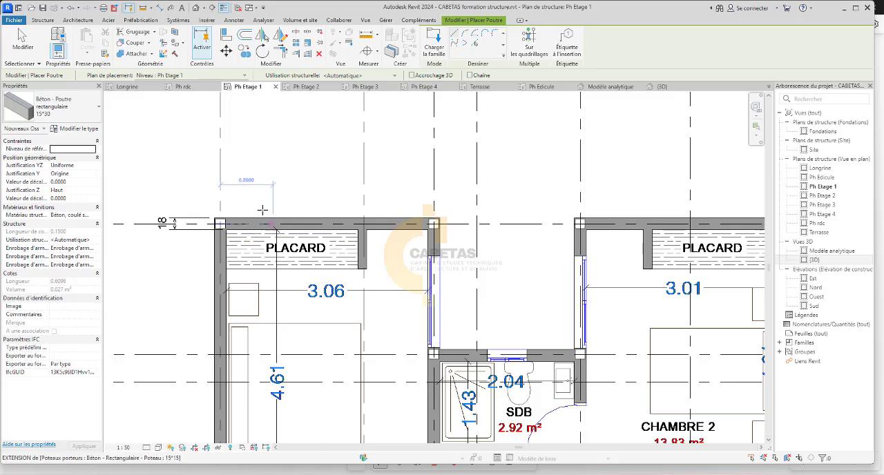
scroll(584, 261, "up", 3)
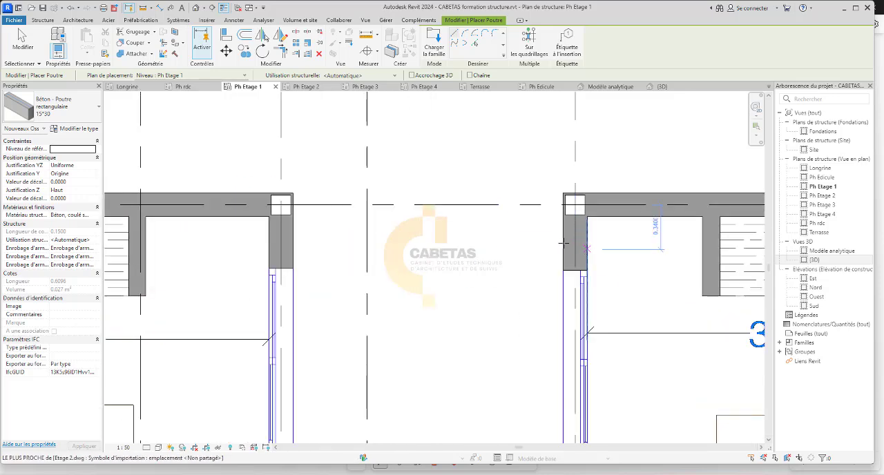
scroll(601, 268, "down", 3)
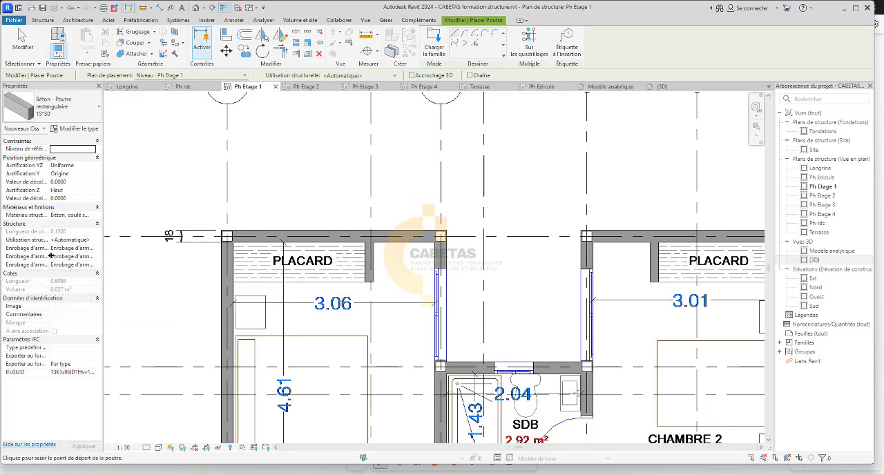
left_click(67, 215)
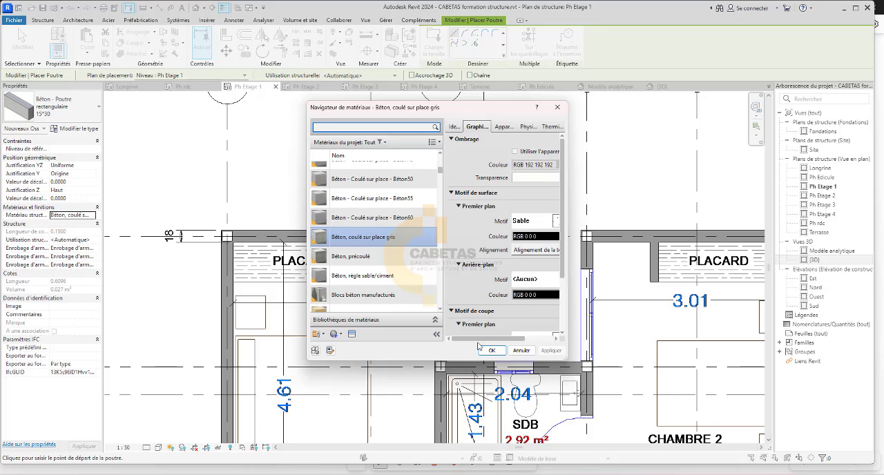
left_click_drag(477, 340, 520, 346)
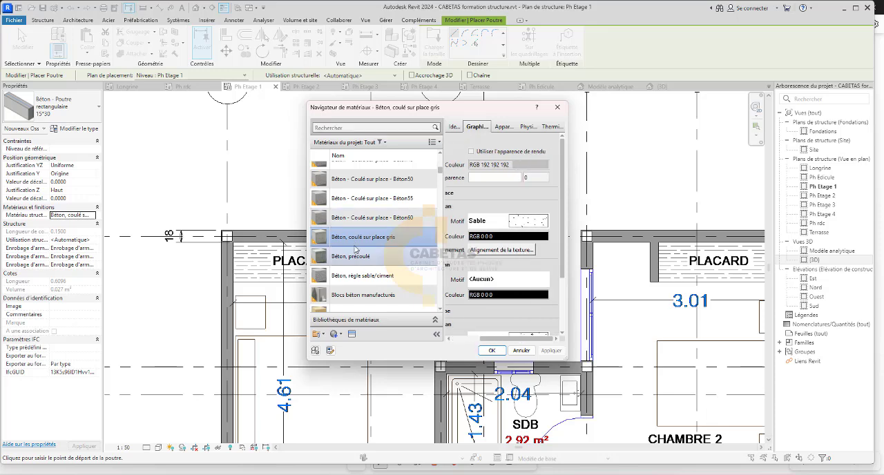
left_click(492, 351)
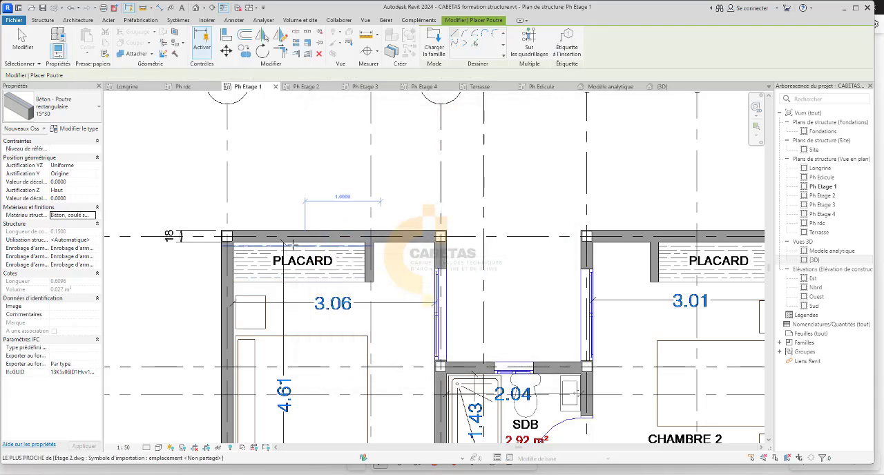
Place a 15*30 beam along axis 1 between the columns on axes A and C, above the parents' bedroom closet.
scroll(283, 241, "up", 5)
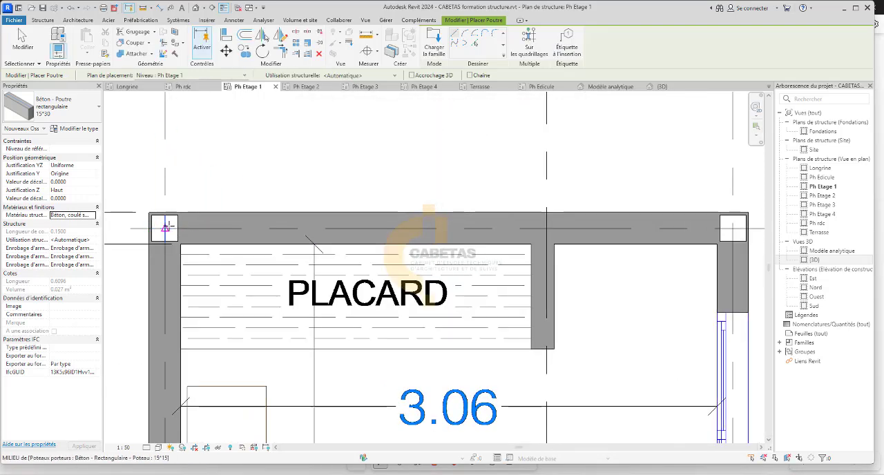
left_click(166, 228)
scroll(431, 228, "down", 2)
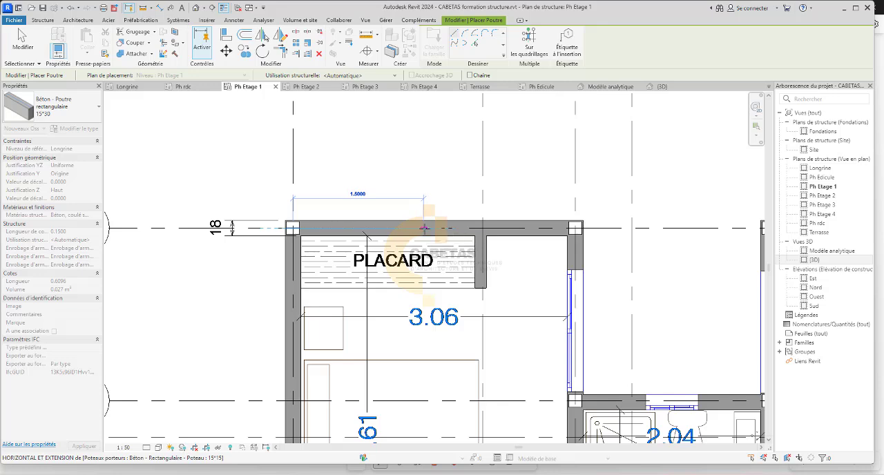
left_click(575, 228)
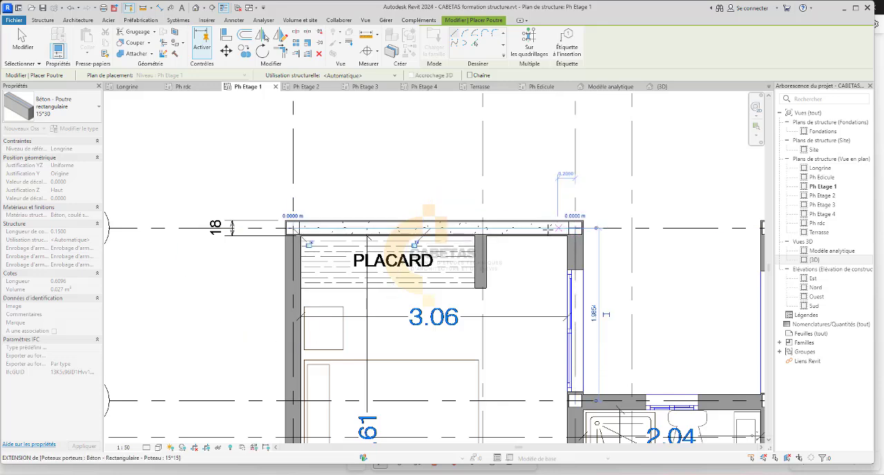
scroll(346, 259, "up", 4)
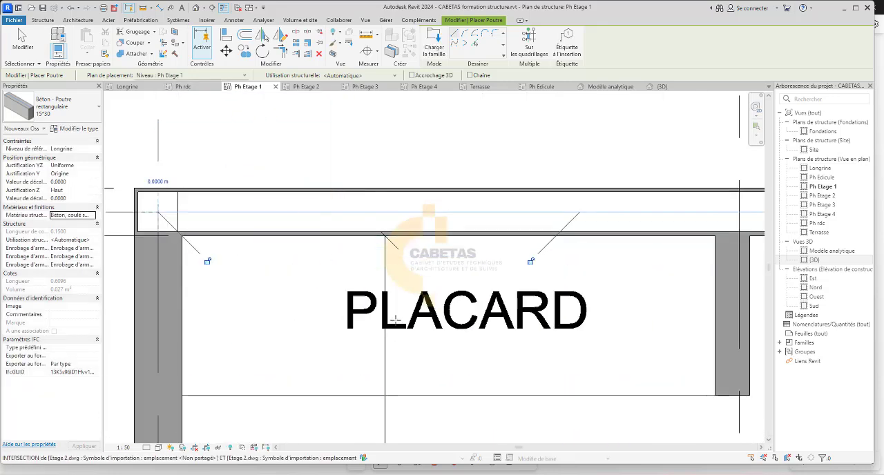
scroll(396, 318, "down", 1)
scroll(598, 326, "down", 3)
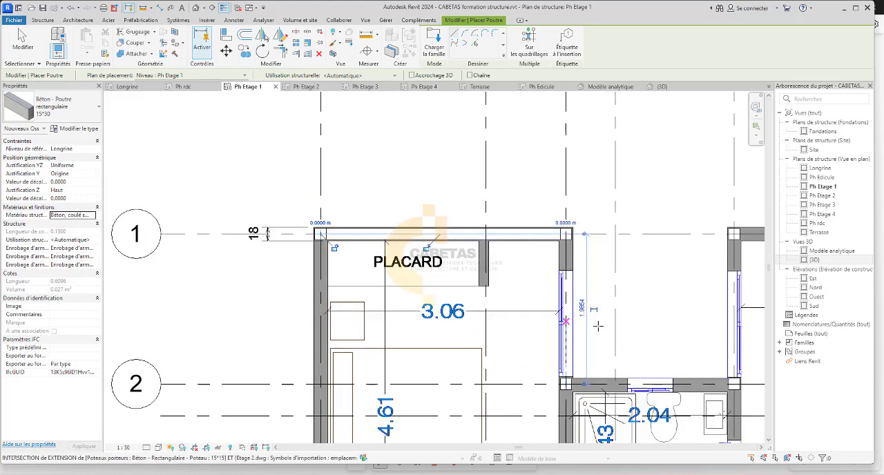
Place a 15*30 beam along axis A from the axis 1 column to the axis 6 column beside CHAMBRE PARENTS.
scroll(332, 228, "up", 4)
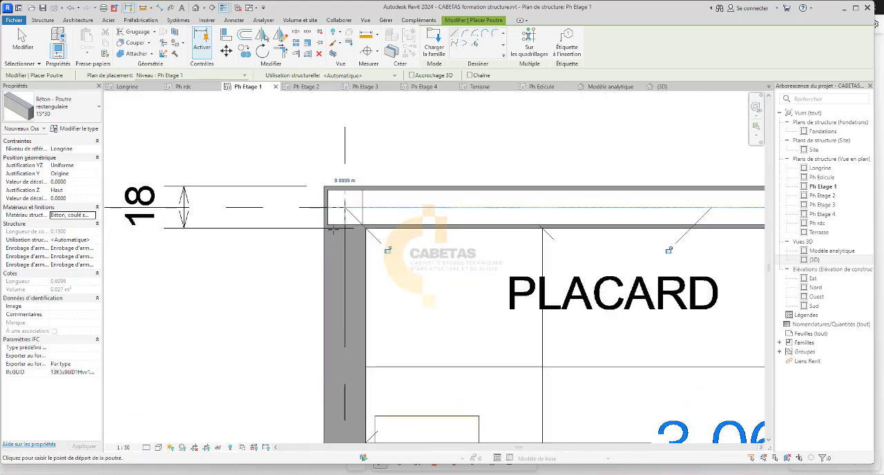
left_click(345, 207)
scroll(344, 207, "down", 5)
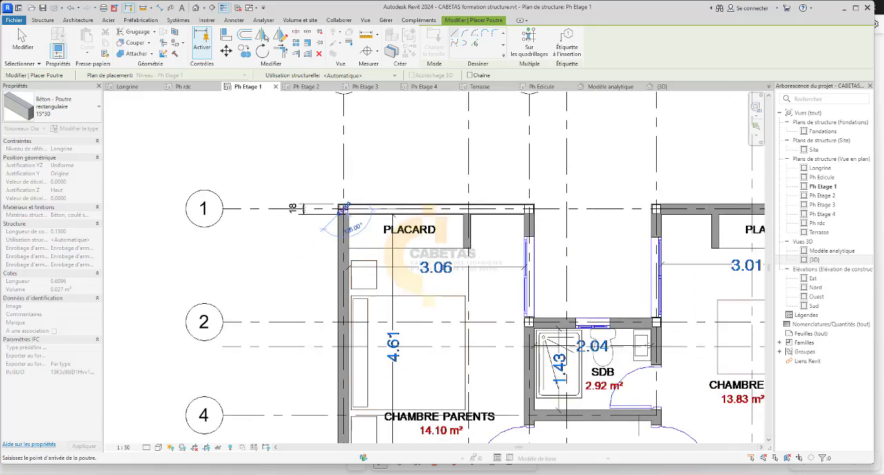
scroll(332, 364, "up", 2)
scroll(332, 364, "up", 3)
scroll(332, 364, "up", 2)
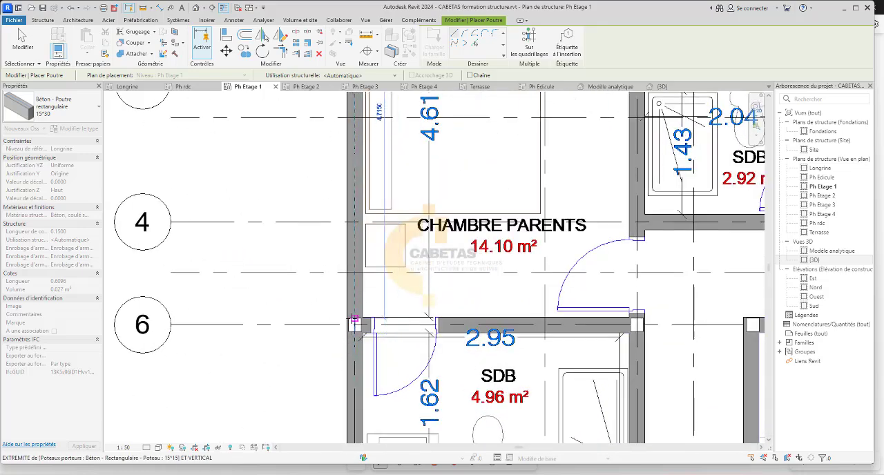
scroll(344, 422, "down", 3)
scroll(350, 325, "up", 4)
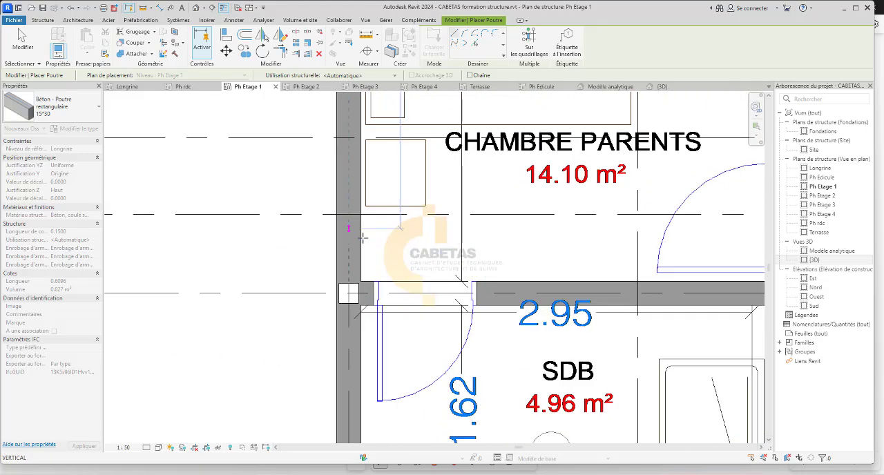
left_click(349, 292)
scroll(349, 292, "down", 3)
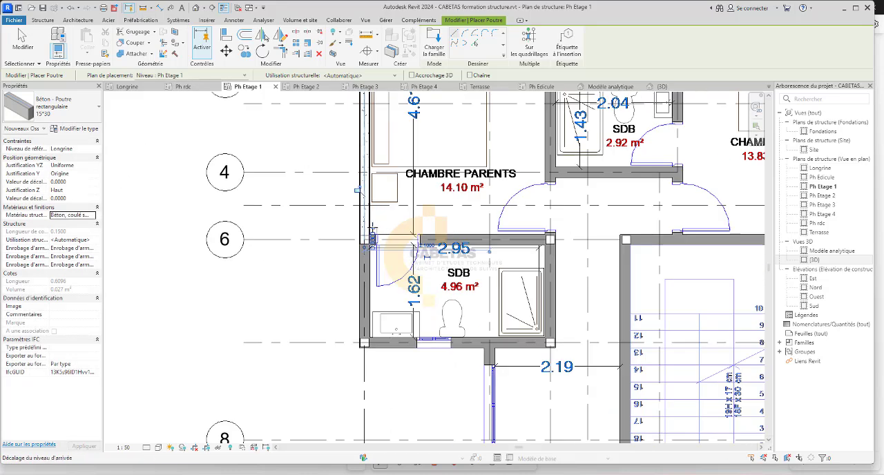
Place a 15*30 beam along axis A from the axis 6 column to the lower corner column of the 4.96 m² SDB.
scroll(359, 249, "up", 5)
left_click(356, 242)
scroll(355, 242, "down", 4)
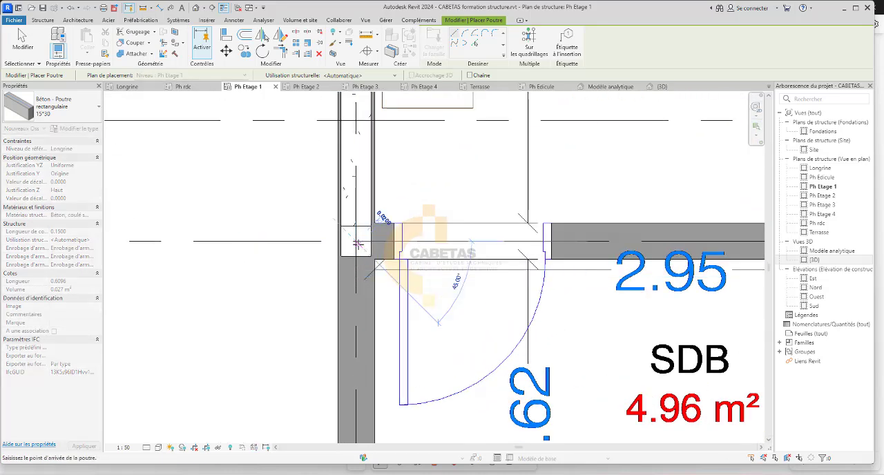
scroll(351, 391, "up", 3)
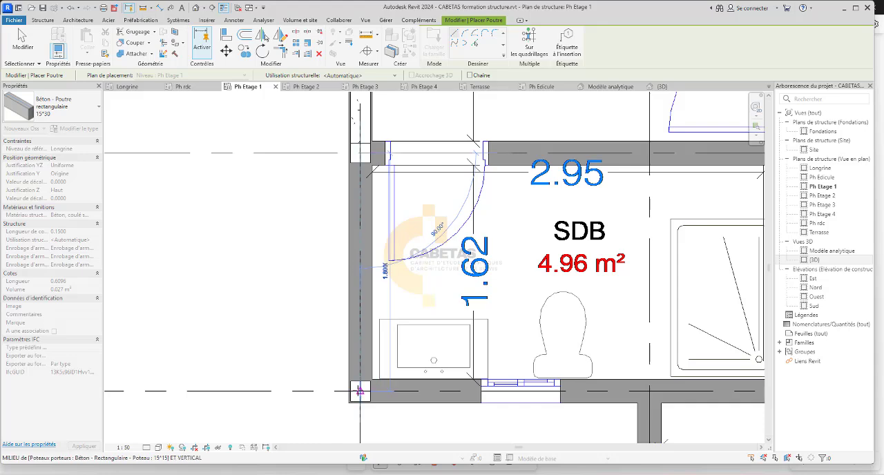
left_click(359, 390)
scroll(359, 391, "down", 4)
Place a 15*30 beam along axis 1 between the columns on axes F and H, above the CHAMBRE 2 closet.
scroll(533, 121, "up", 5)
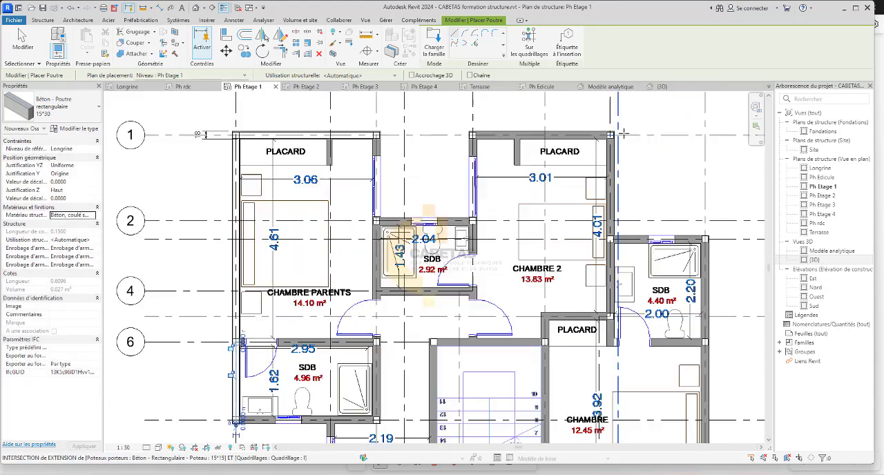
scroll(474, 116, "up", 2)
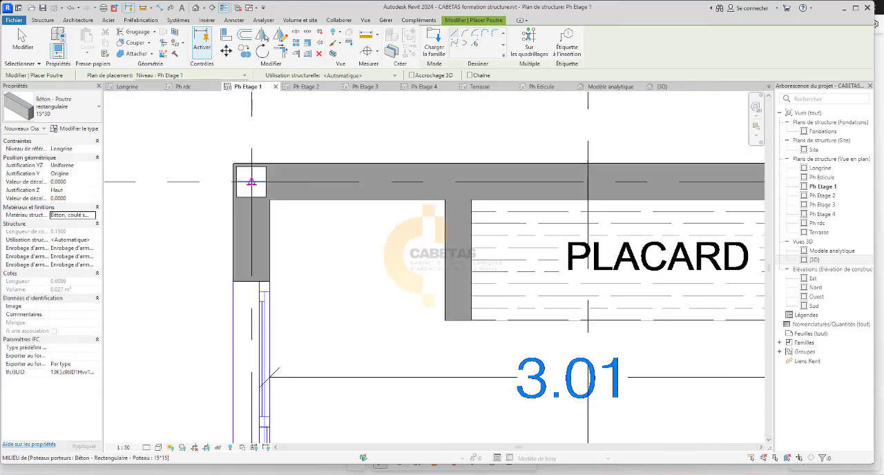
left_click(251, 181)
scroll(414, 181, "down", 4)
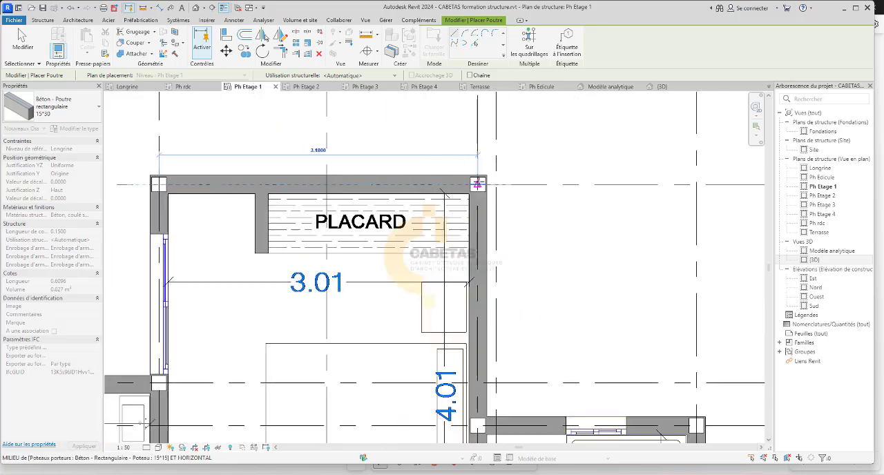
left_click(477, 184)
Place a 15*30 beam along axis H from the axis 1 column to the axis 3 column.
scroll(477, 235, "down", 4)
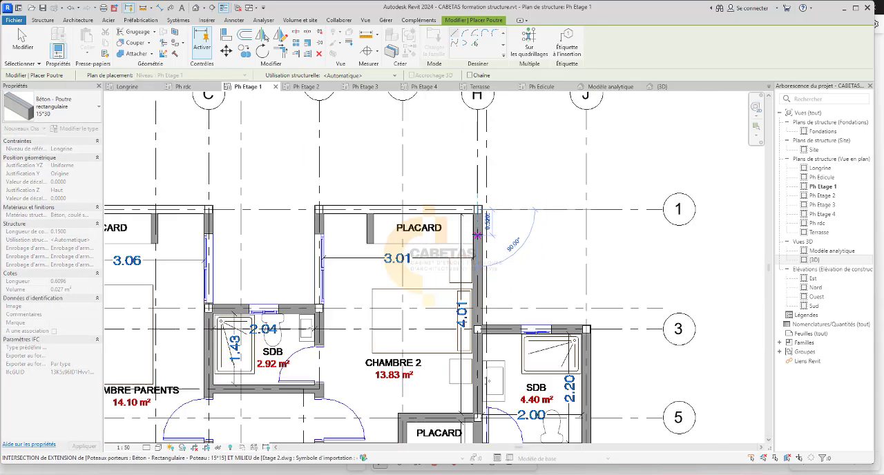
scroll(477, 326, "up", 4)
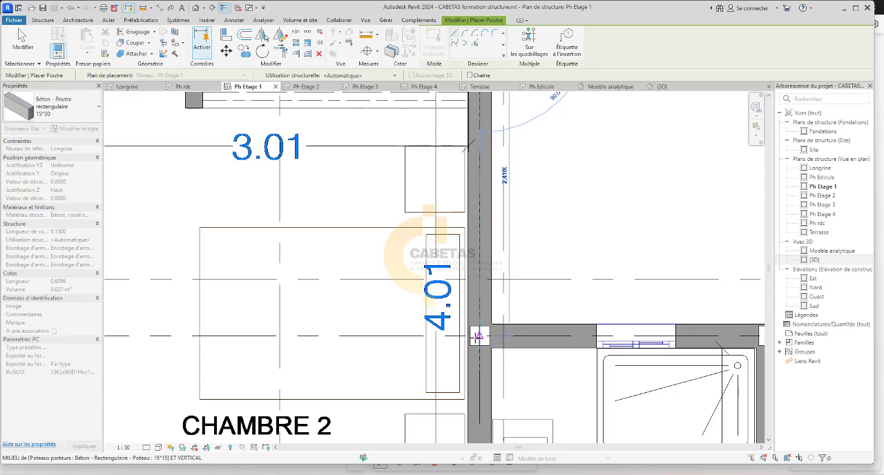
left_click(477, 337)
scroll(477, 336, "down", 5)
Place a 15*30 beam along axis F from the axis 1 column to the staircase wall on axis 6.
scroll(388, 185, "up", 5)
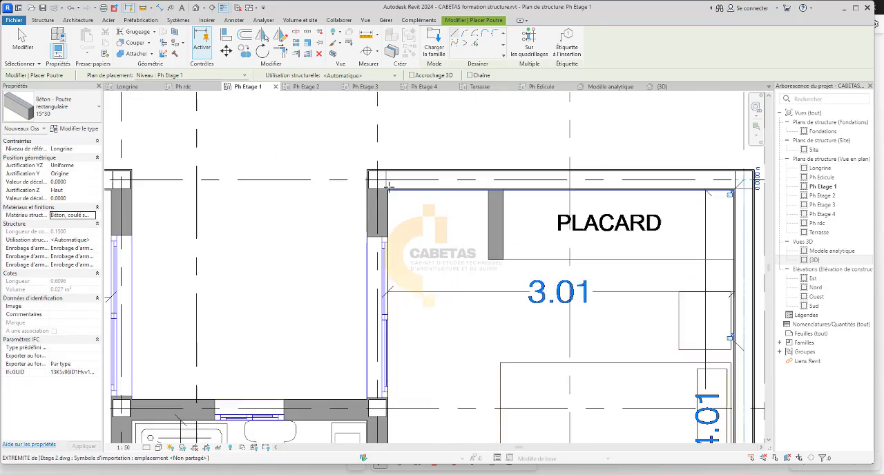
left_click(388, 185)
scroll(389, 185, "down", 4)
scroll(377, 307, "up", 4)
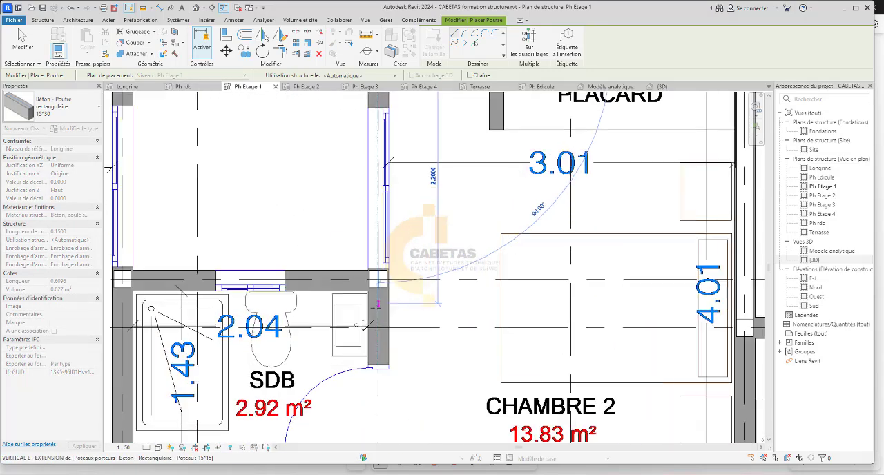
scroll(377, 306, "down", 4)
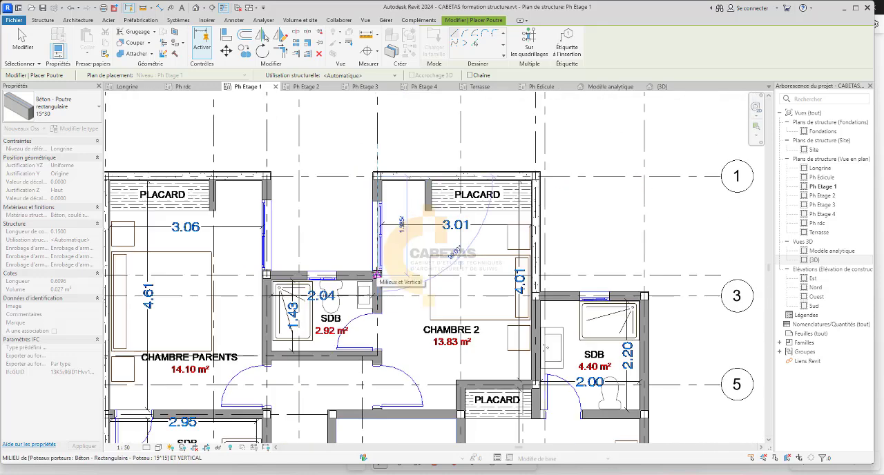
scroll(377, 275, "down", 2)
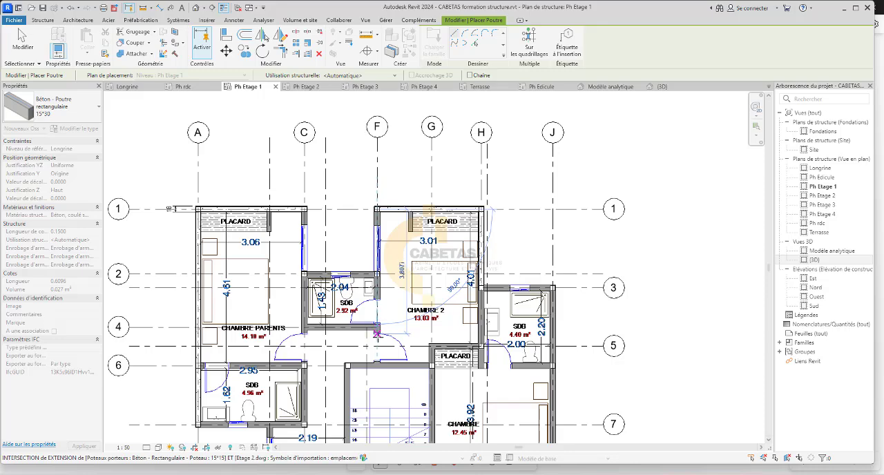
scroll(377, 345, "up", 3)
scroll(378, 371, "up", 2)
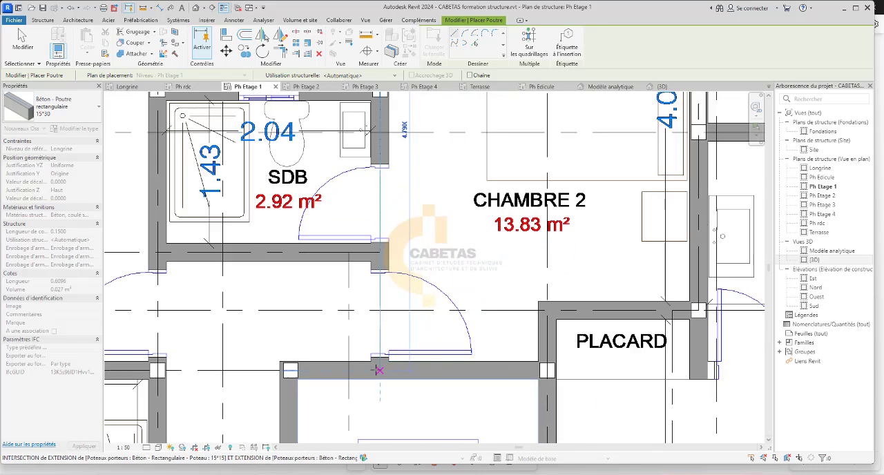
left_click(379, 371)
scroll(401, 290, "down", 4)
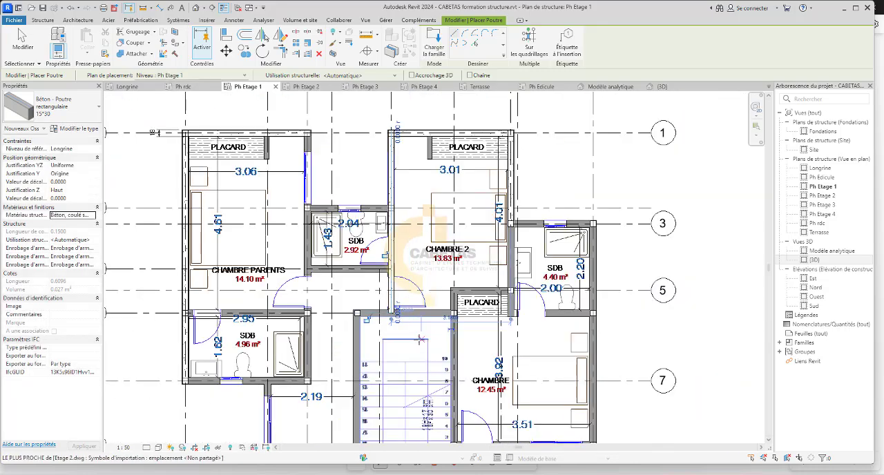
Place a 15*30 beam along axis 2 between axes C and F, above the 2.92 m² SDB.
scroll(381, 319, "up", 2)
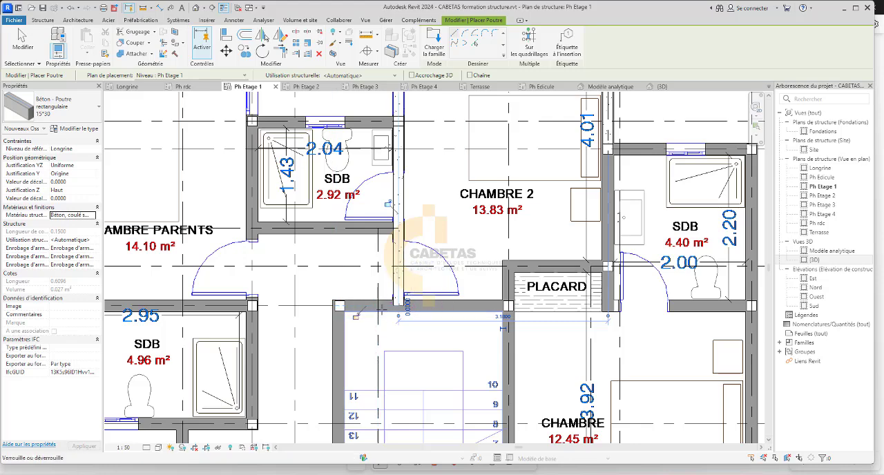
scroll(382, 309, "down", 2)
scroll(399, 278, "up", 3)
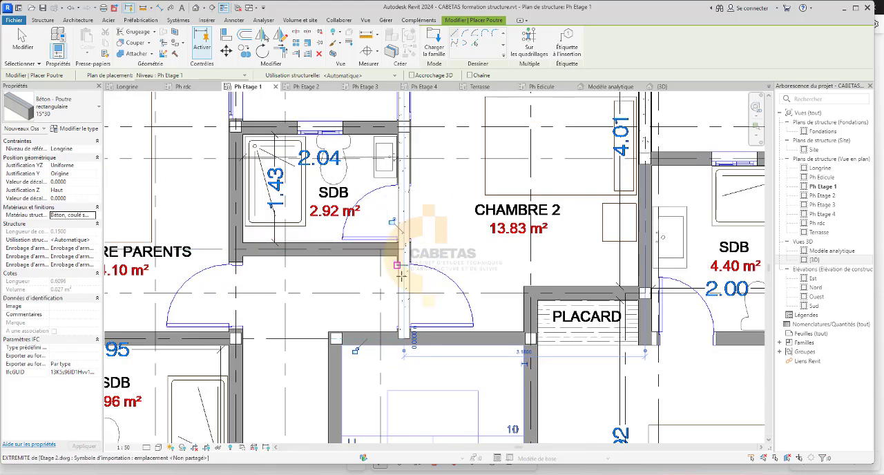
scroll(400, 275, "down", 3)
scroll(334, 214, "up", 3)
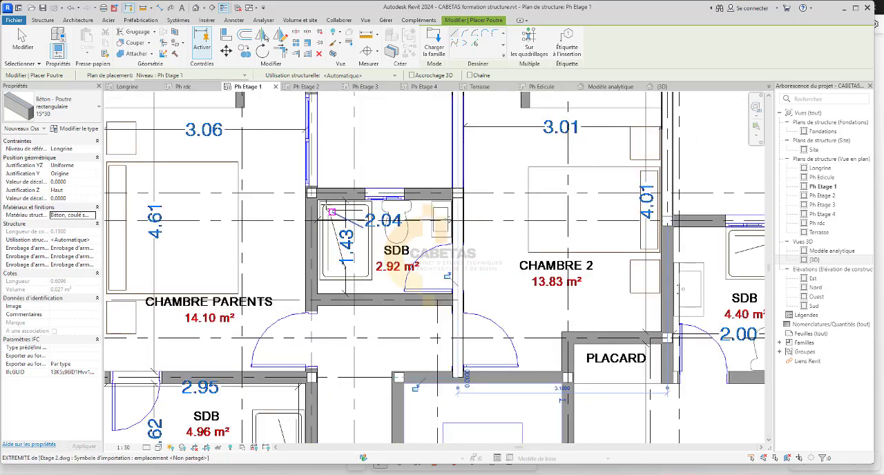
scroll(332, 212, "up", 3)
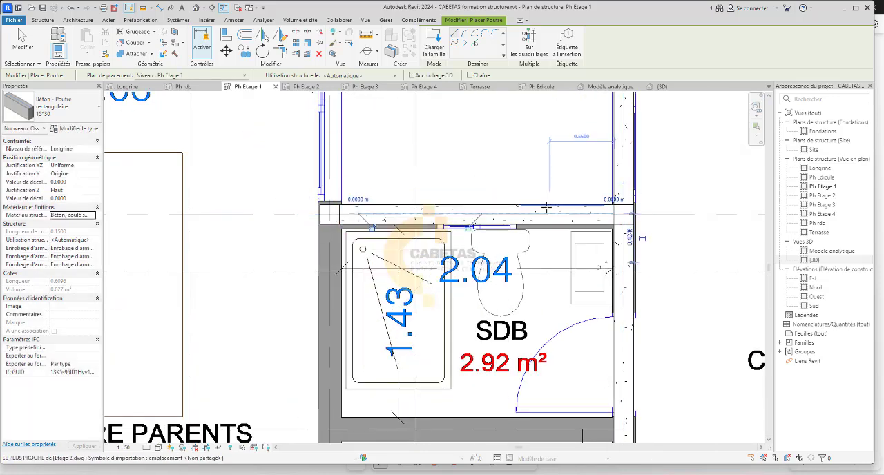
Place a 15*30 beam along axis 4 from axis C to the axis F beam, below the 2.92 m² SDB.
scroll(545, 206, "down", 2)
scroll(418, 316, "up", 2)
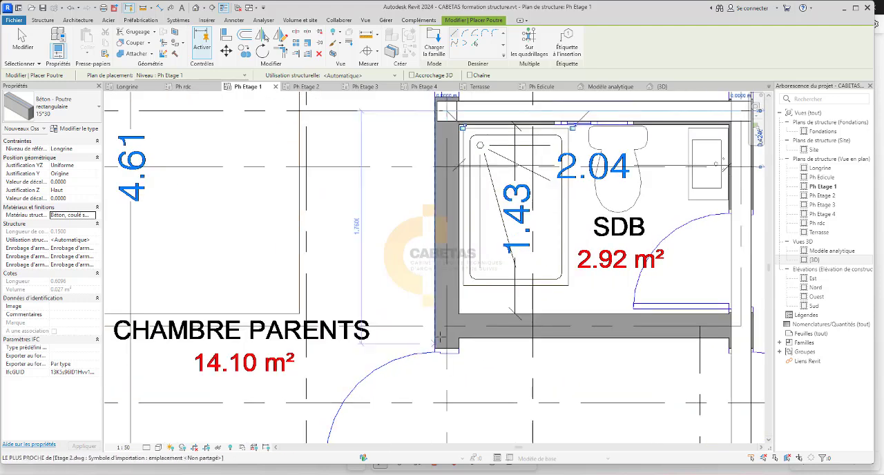
left_click(446, 325)
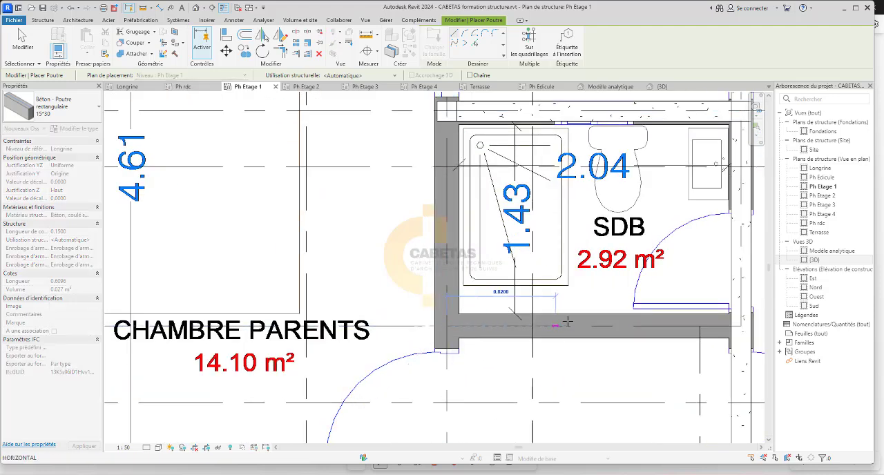
left_click(723, 330)
scroll(505, 276, "down", 2)
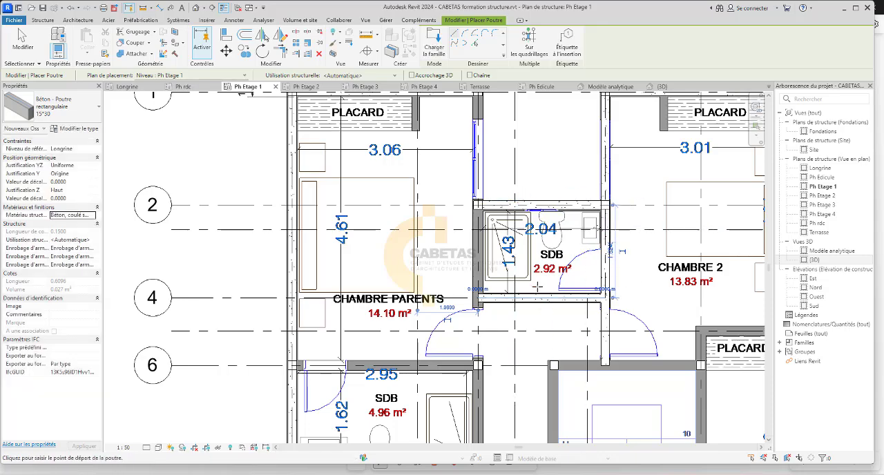
Place a 15*30 beam along axis C from the end of the axis 4 beam up to the axis 1 column.
scroll(497, 304, "up", 5)
scroll(484, 330, "down", 3)
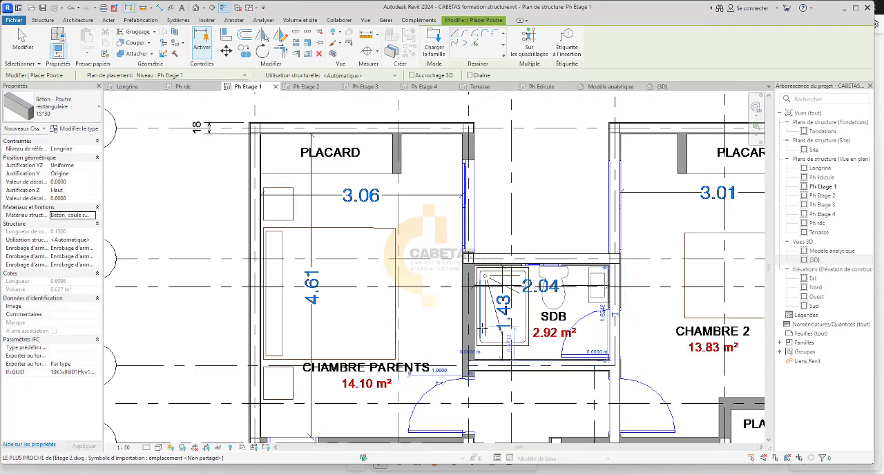
scroll(471, 358, "up", 4)
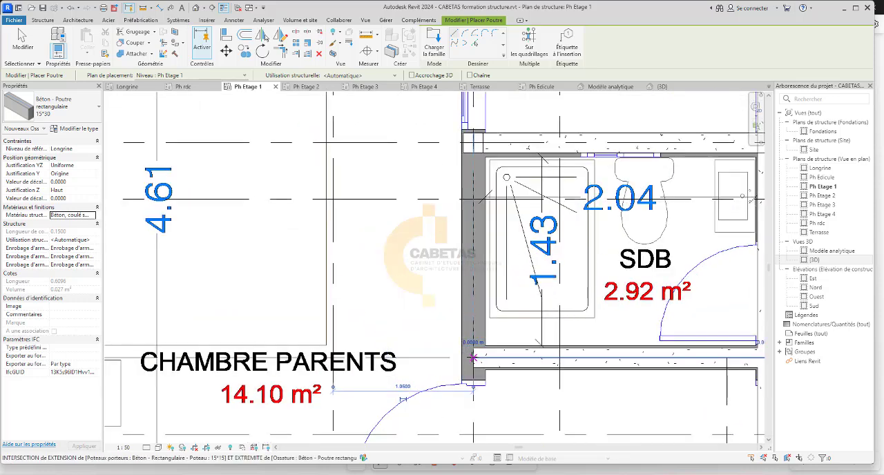
left_click(473, 358)
scroll(472, 358, "down", 3)
scroll(449, 110, "up", 2)
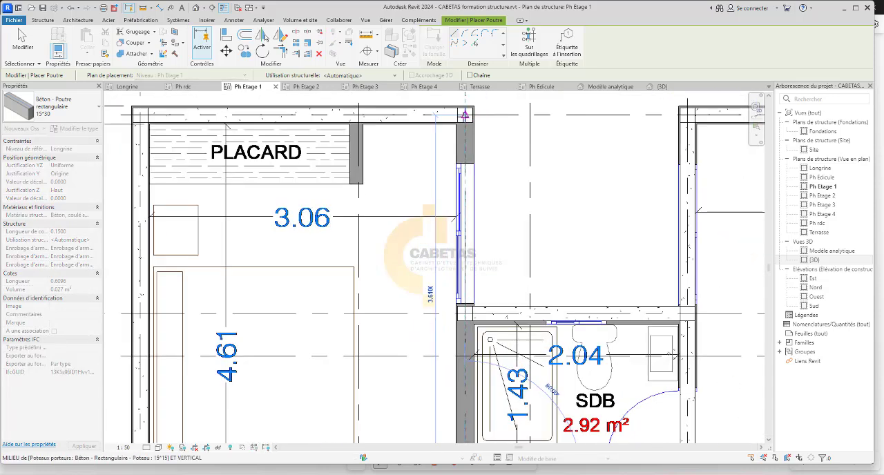
left_click(464, 114)
scroll(449, 221, "down", 5)
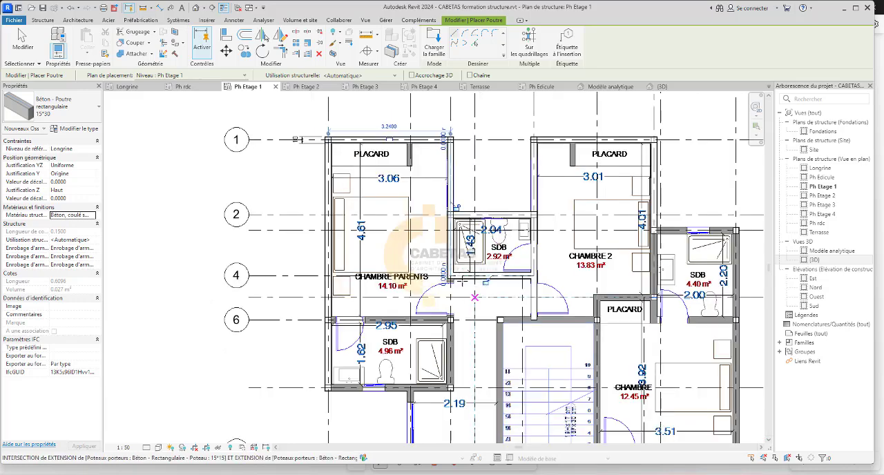
Place a 15*30 beam along axis 3 between the columns on axes H and J, above the 4.40 m² SDB.
scroll(565, 253, "up", 5)
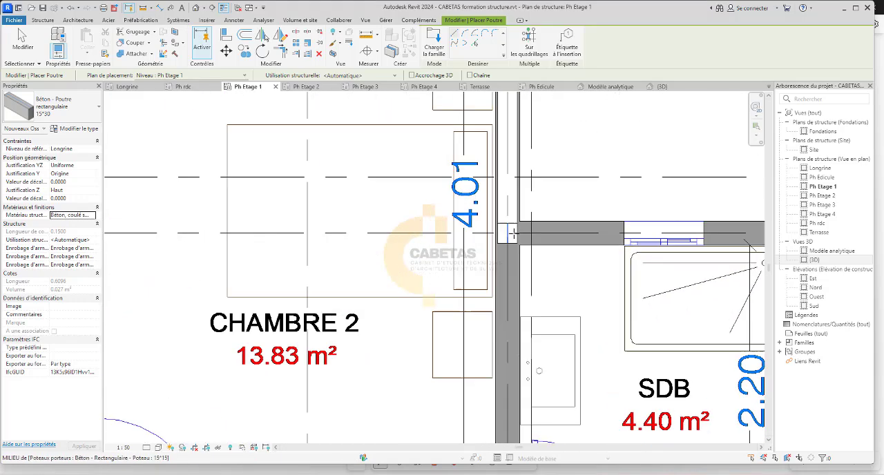
left_click(506, 233)
scroll(506, 233, "down", 3)
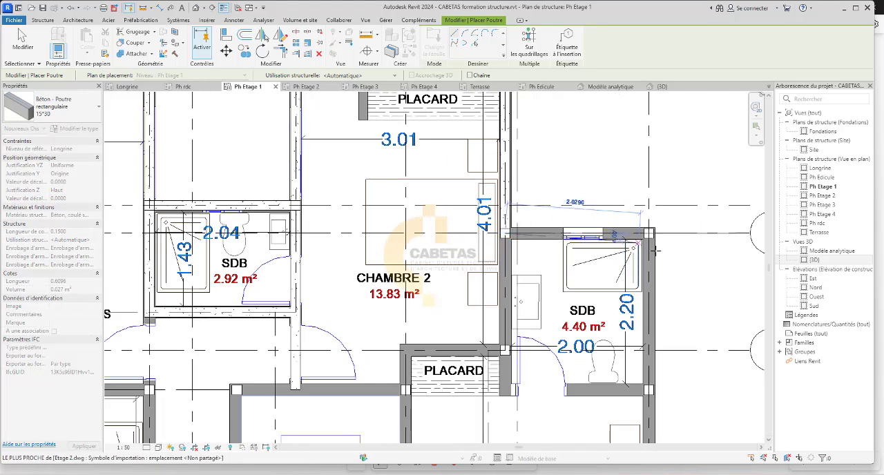
scroll(760, 203, "up", 3)
left_click(646, 221)
scroll(646, 221, "down", 2)
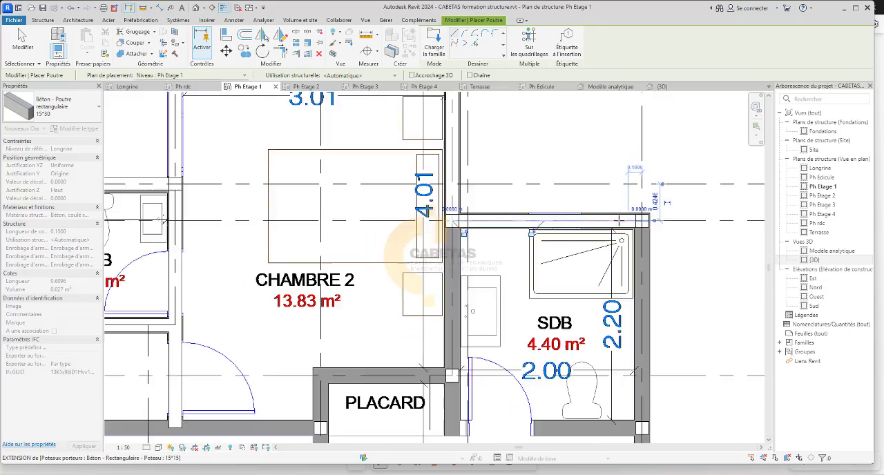
Place a 15*30 beam along axis J from the axis 3 column to the axis 6 column beside the 4.40 m² SDB.
scroll(635, 168, "up", 2)
left_click(612, 209)
scroll(613, 209, "down", 3)
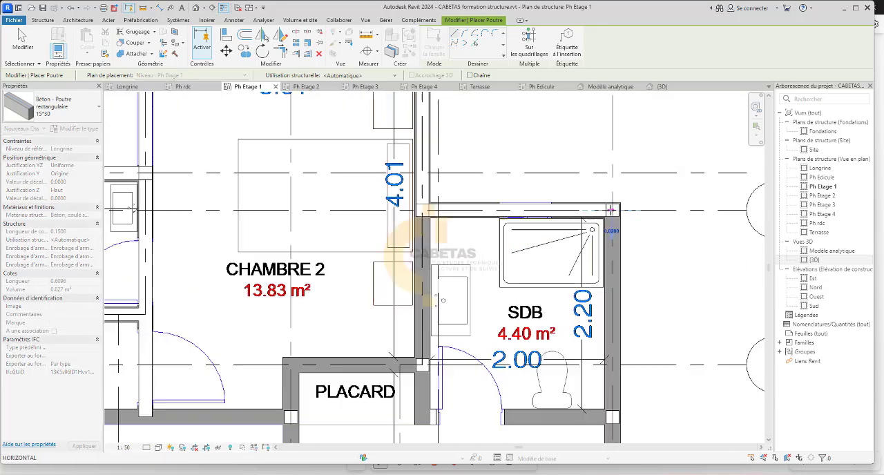
scroll(612, 306, "up", 2)
scroll(611, 238, "up", 5)
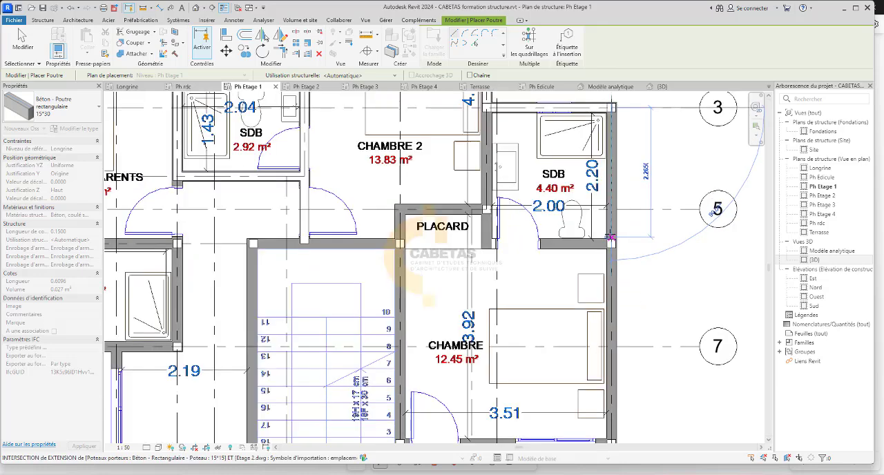
left_click(613, 259)
scroll(614, 260, "down", 3)
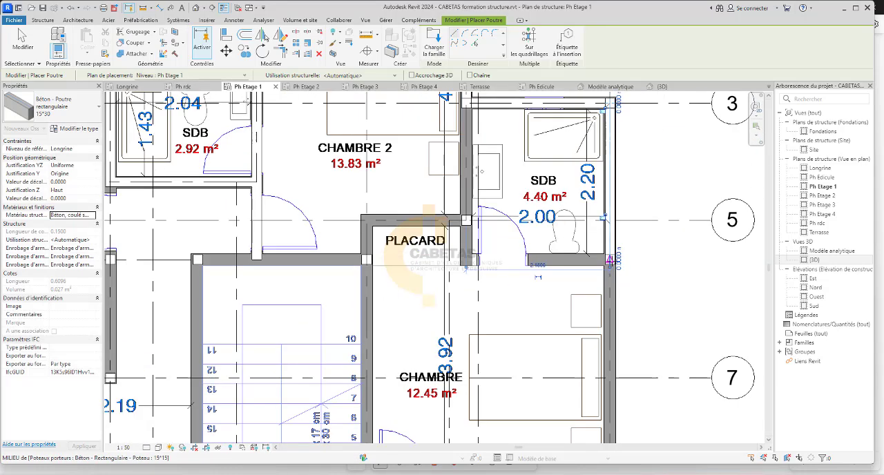
Place a 15*30 beam along axis J from the axis 6 column to the lower corner column of the 12.45 m² CHAMBRE.
scroll(608, 257, "up", 5)
left_click(606, 260)
scroll(607, 260, "down", 4)
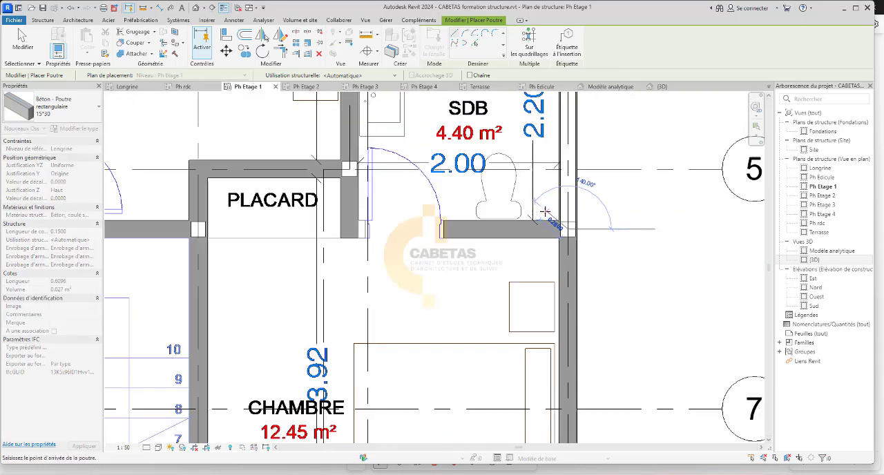
scroll(557, 377, "up", 4)
scroll(557, 377, "up", 3)
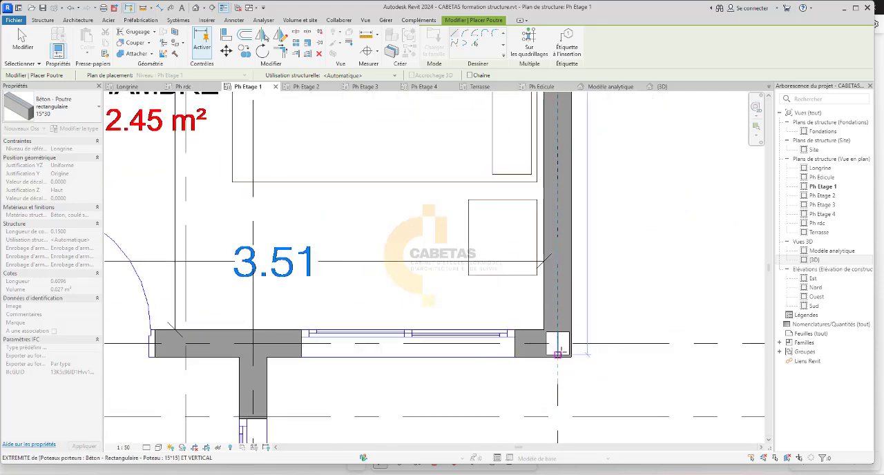
left_click(557, 344)
scroll(558, 343, "down", 5)
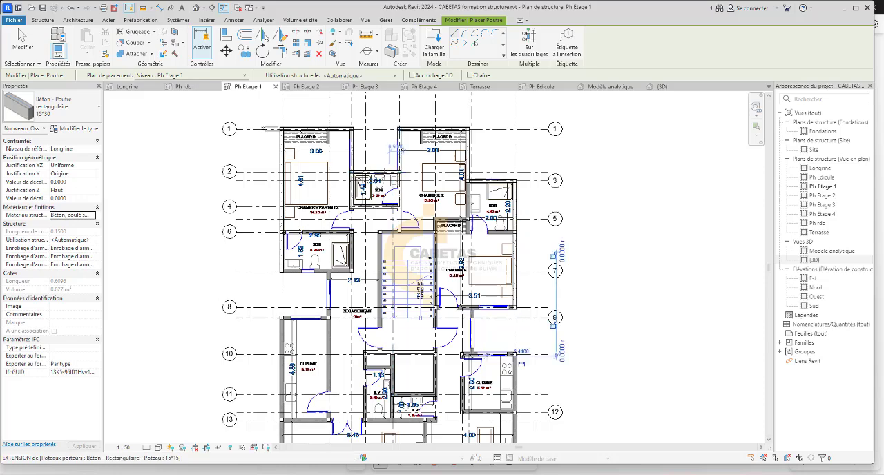
Place a 15*30 beam along the lower wall of the 12.45 m² CHAMBRE, from the axis J column to the staircase wall column.
scroll(384, 164, "up", 3)
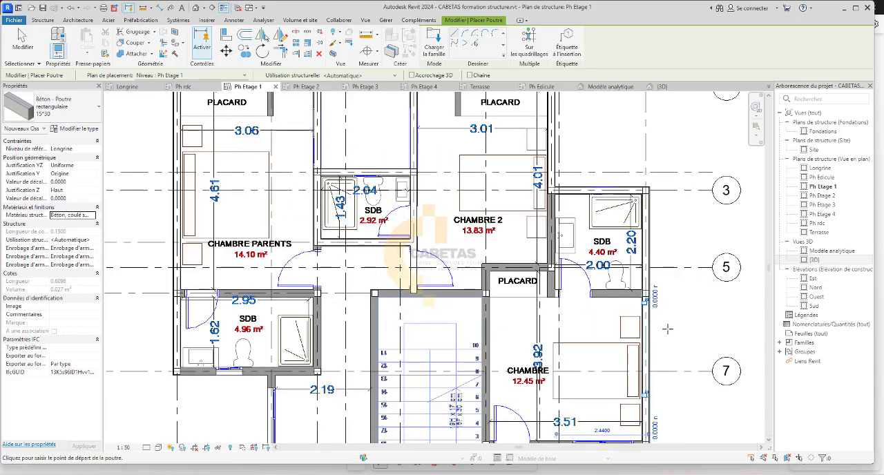
scroll(503, 205, "down", 4)
scroll(667, 396, "up", 3)
scroll(667, 396, "up", 5)
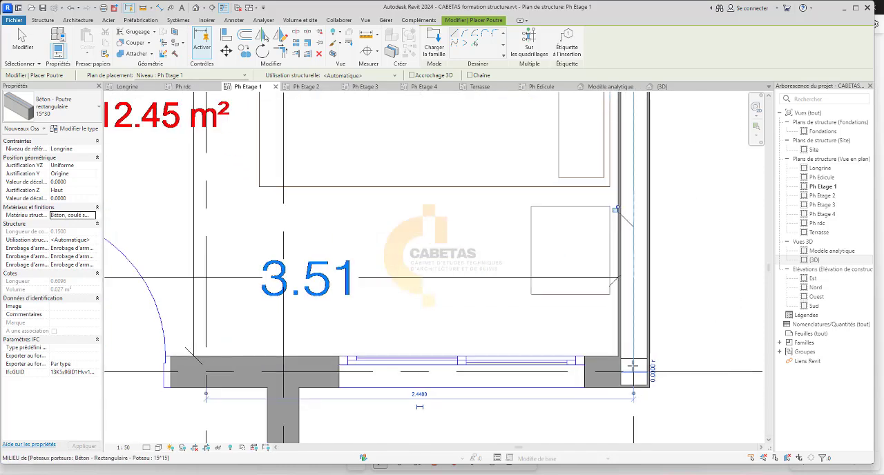
left_click(633, 373)
scroll(621, 384, "down", 3)
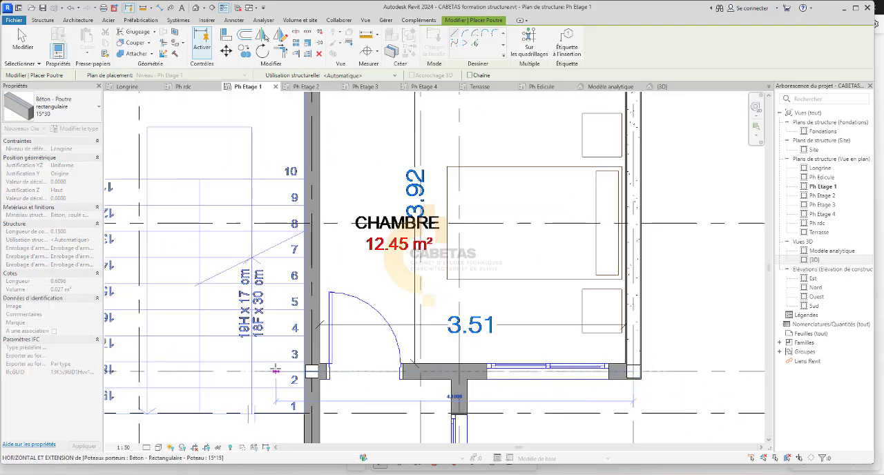
scroll(317, 371, "up", 2)
left_click(334, 379)
scroll(348, 378, "down", 3)
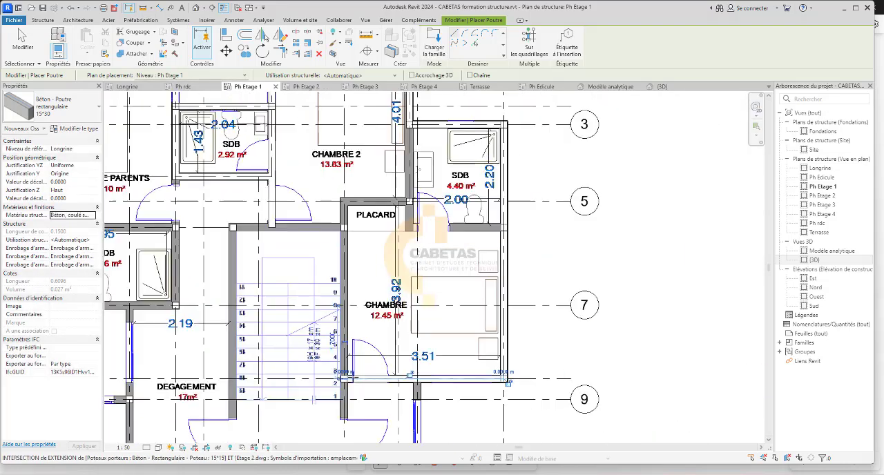
Place a 15*30 beam along the wall between the staircase and the 12.45 m² CHAMBRE, up to the column at the closet corner.
scroll(345, 373, "up", 1)
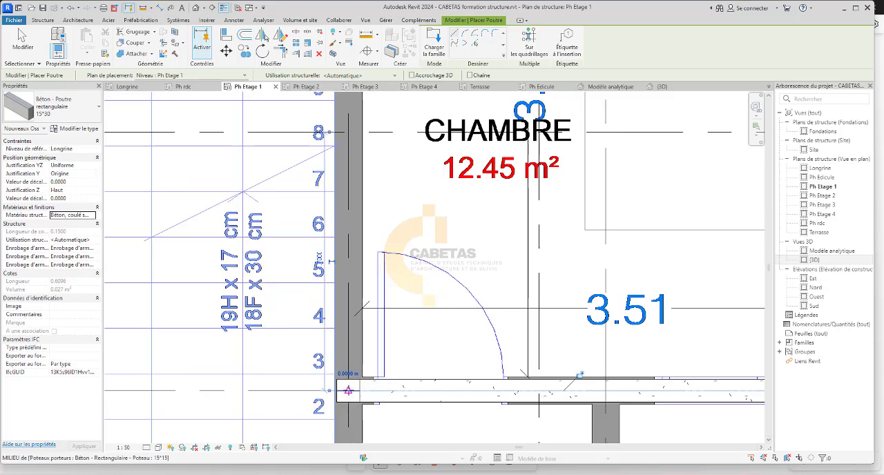
scroll(349, 369, "down", 4)
scroll(349, 238, "up", 4)
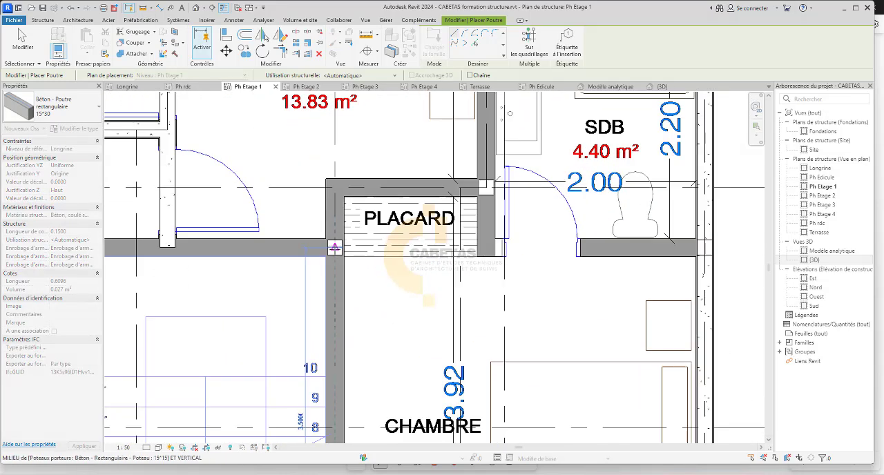
left_click(334, 247)
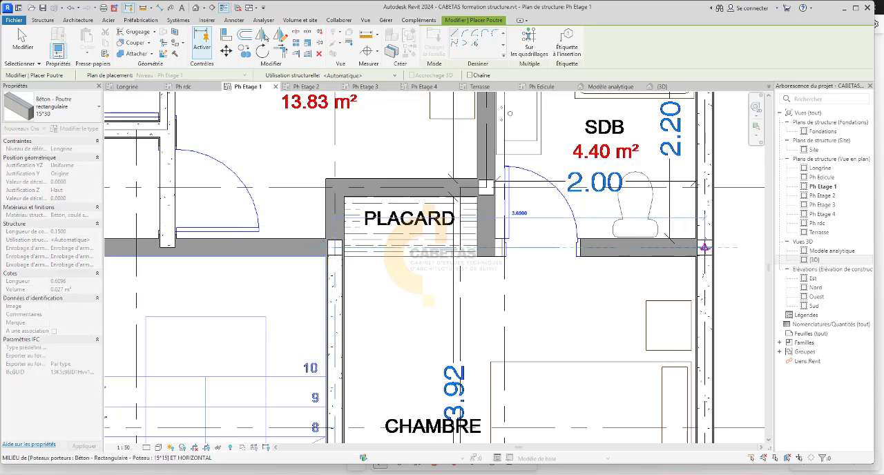
Place a 15*30 beam from the closet corner column to the axis J column, between the 12.45 m² CHAMBRE and the 4.40 m² SDB.
left_click(704, 247)
scroll(509, 255, "down", 4)
scroll(510, 254, "up", 3)
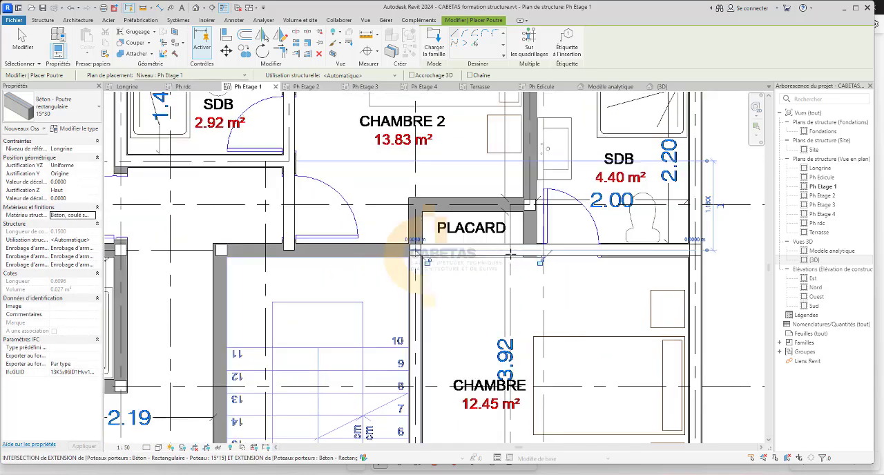
scroll(509, 254, "down", 3)
scroll(511, 255, "up", 6)
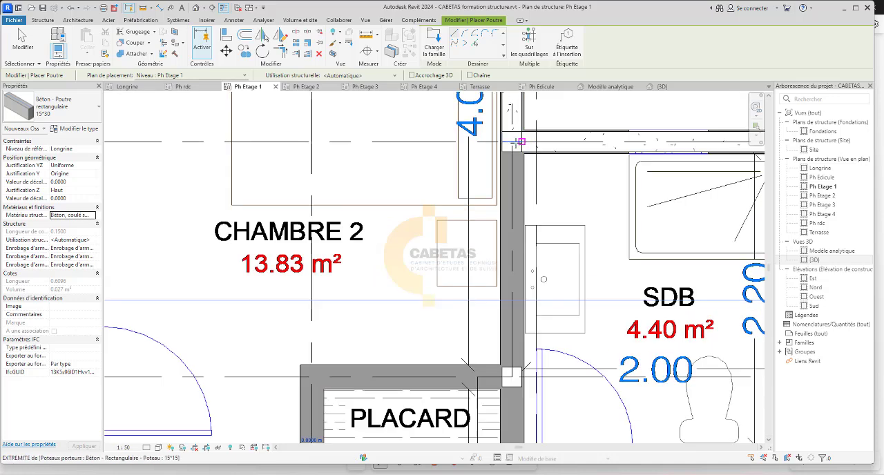
Place a 15*30 beam between CHAMBRE 2 and the 4.40 m² SDB, from the SDB's upper corner column to the beam below the PLACARD.
left_click(511, 141)
scroll(511, 141, "down", 2)
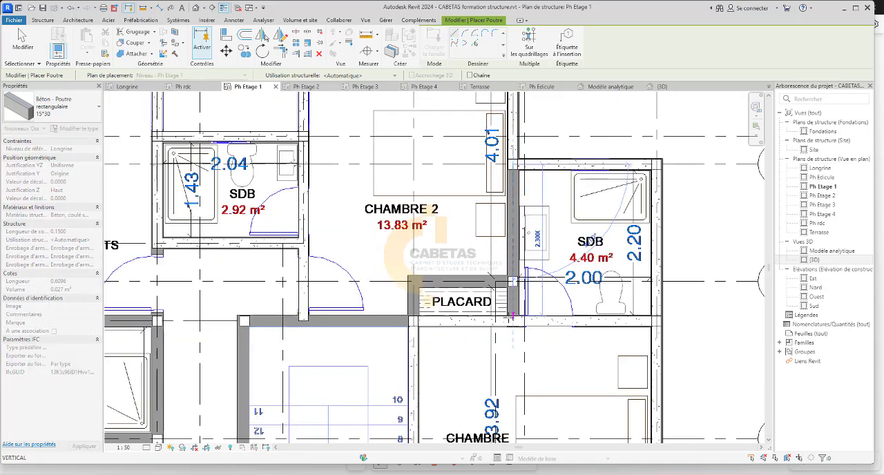
scroll(511, 321, "up", 3)
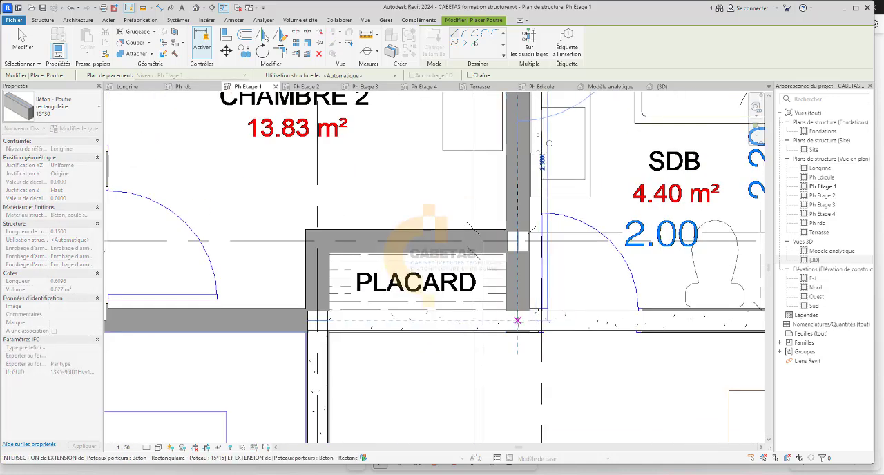
left_click(518, 320)
Place a 15*30 beam along the upper staircase wall, from the PLACARD corner to the staircase corner column on the DEGAGEMENT side.
scroll(518, 321, "down", 5)
scroll(448, 293, "up", 3)
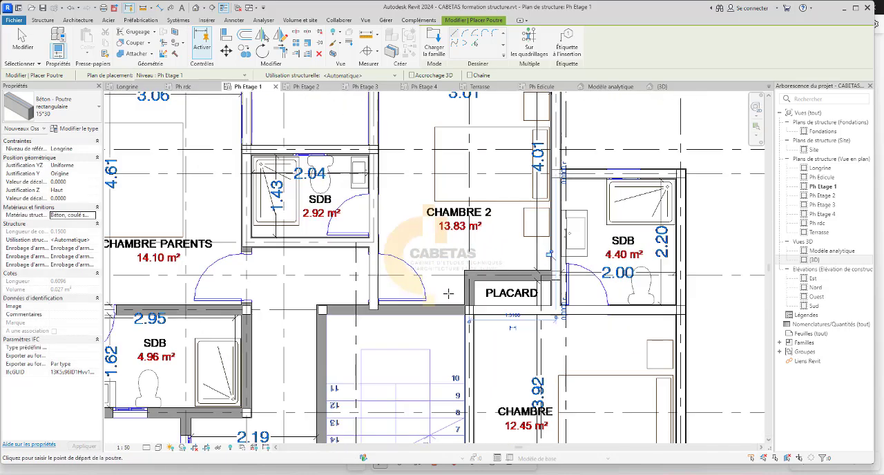
scroll(449, 293, "up", 3)
left_click(482, 325)
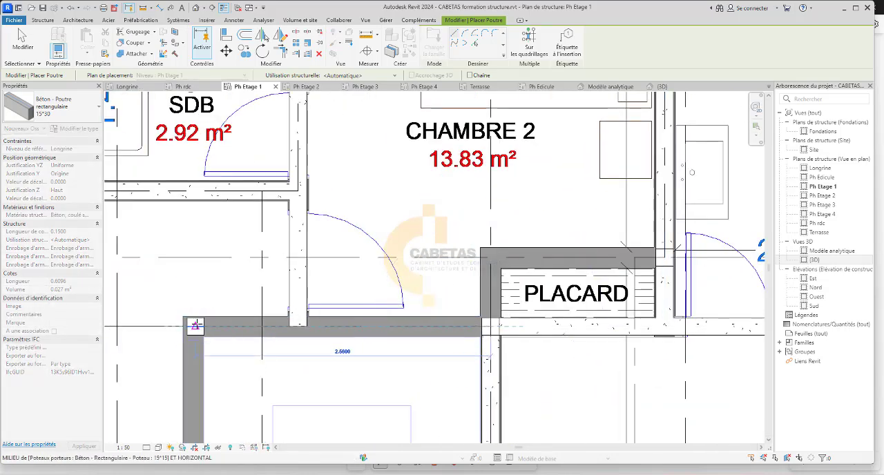
left_click(337, 292)
Place a 15*30 beam along the wall between the staircase and the DEGAGEMENT, from the upper corner column to the beam near axis 10.
scroll(478, 258, "down", 3)
scroll(347, 303, "up", 5)
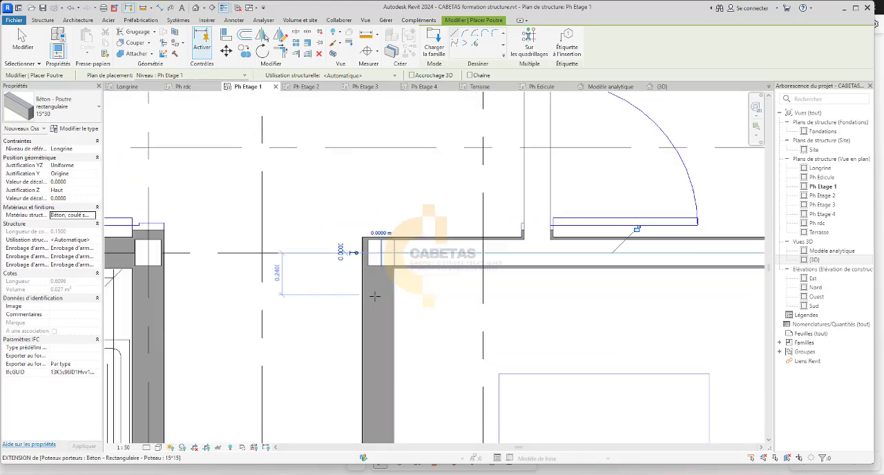
left_click(381, 237)
scroll(381, 235, "down", 3)
scroll(385, 234, "down", 5)
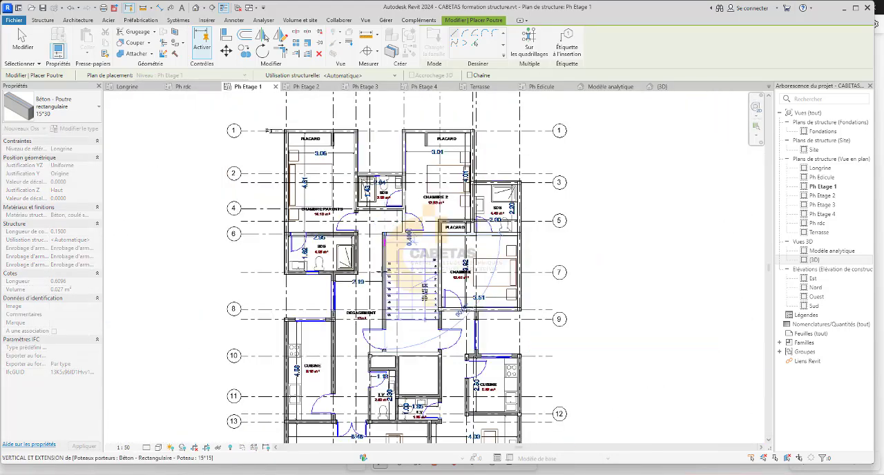
scroll(394, 331, "up", 3)
scroll(398, 344, "down", 2)
scroll(397, 344, "up", 4)
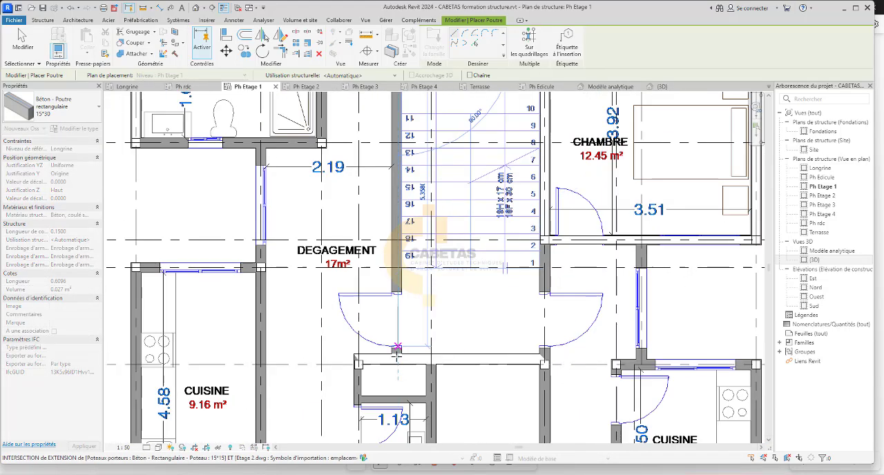
left_click(398, 357)
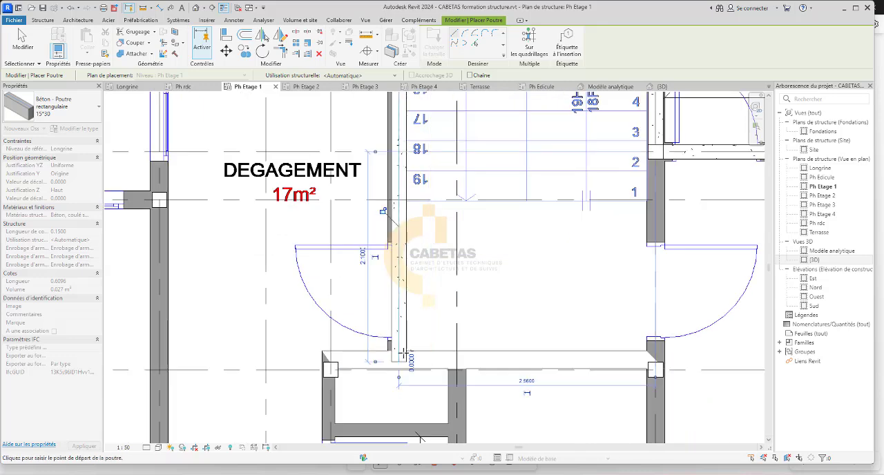
scroll(414, 318, "down", 3)
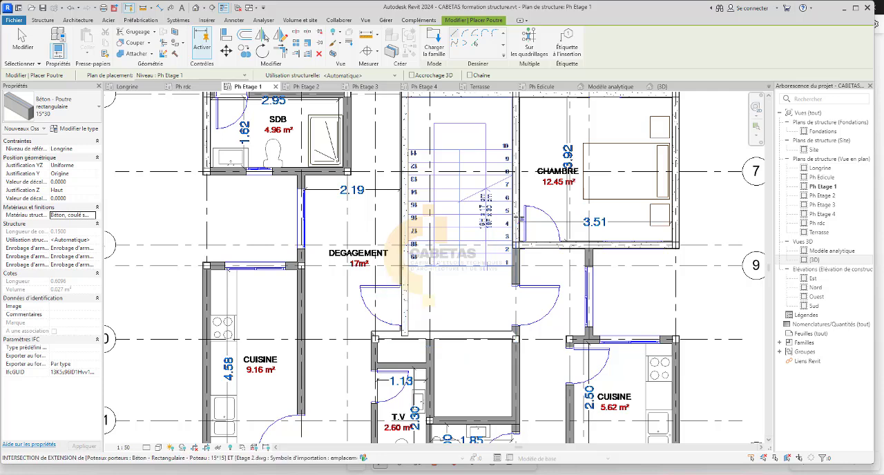
key("Escape")
left_click(517, 217)
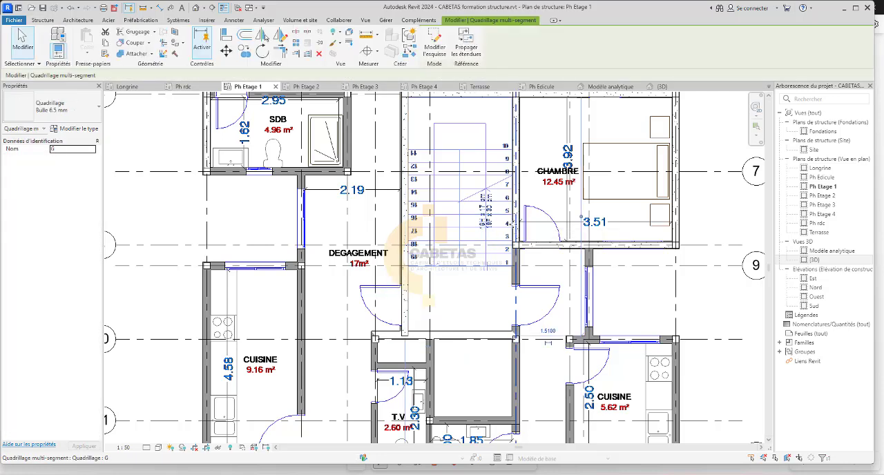
scroll(518, 222, "up", 3)
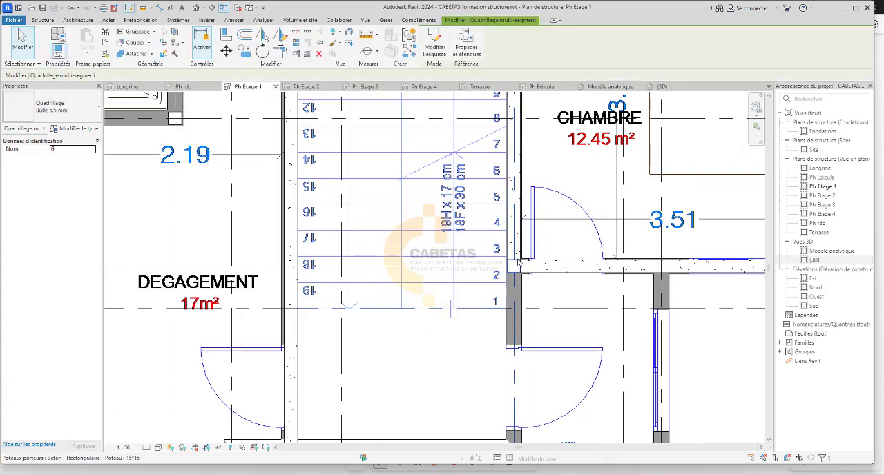
key("Escape")
left_click(510, 251)
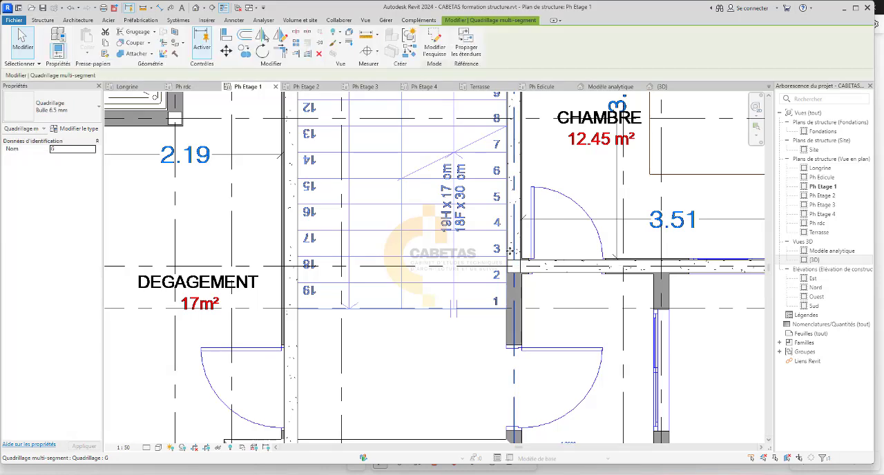
key("Escape")
left_click(517, 253)
key("Escape")
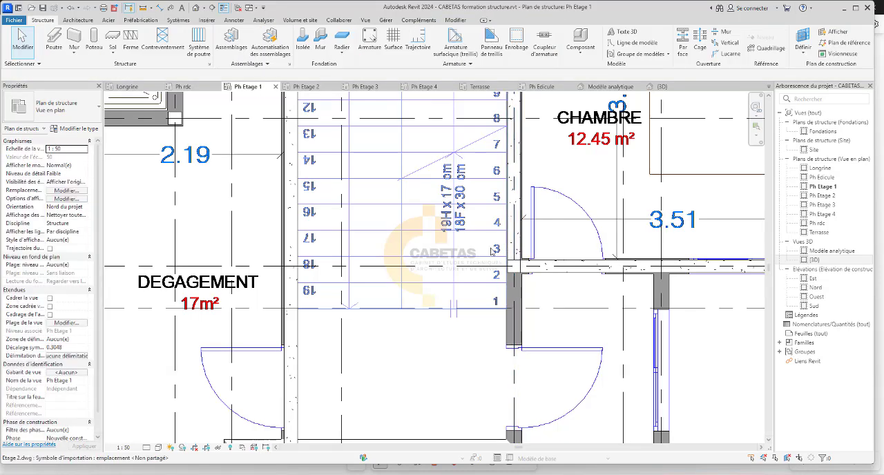
Place a 15*30 beam along axis 6 between the two upper corner columns of the 4.96 m² SDB.
scroll(421, 221, "down", 1)
scroll(427, 221, "down", 4)
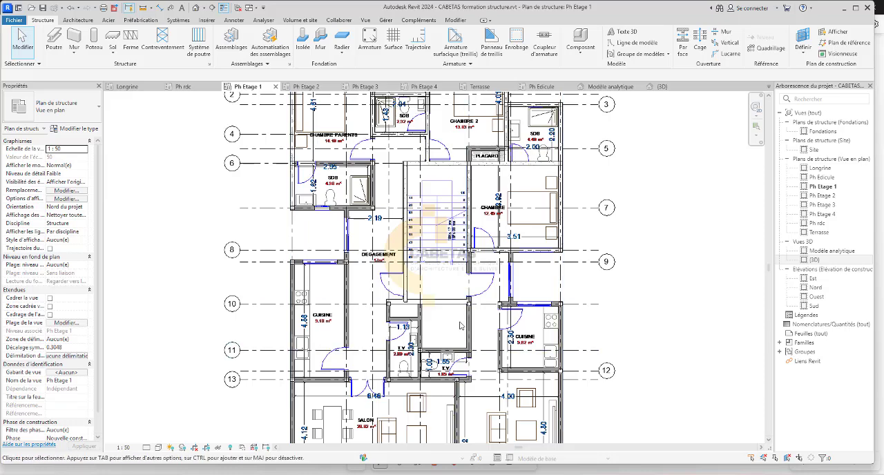
scroll(436, 298, "down", 2)
scroll(435, 298, "up", 5)
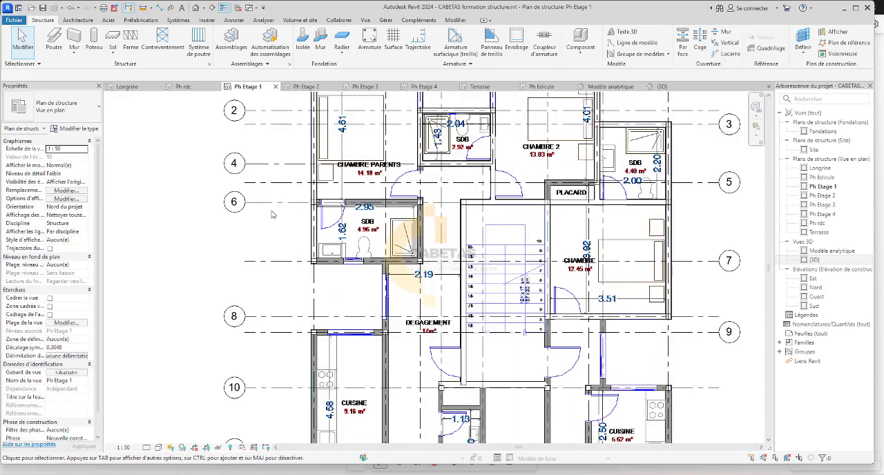
left_click(56, 43)
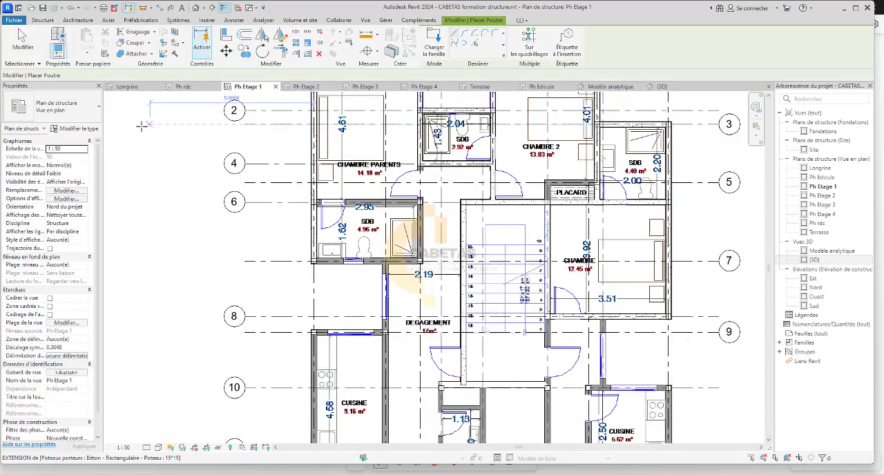
scroll(324, 204, "up", 4)
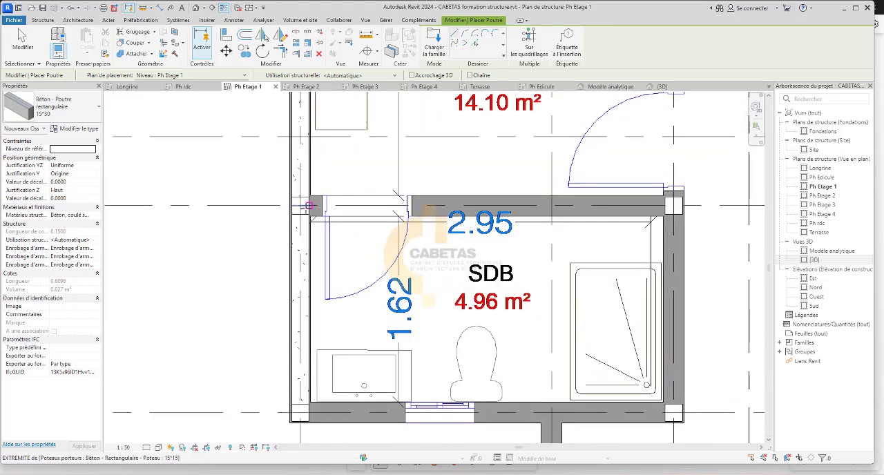
left_click(300, 205)
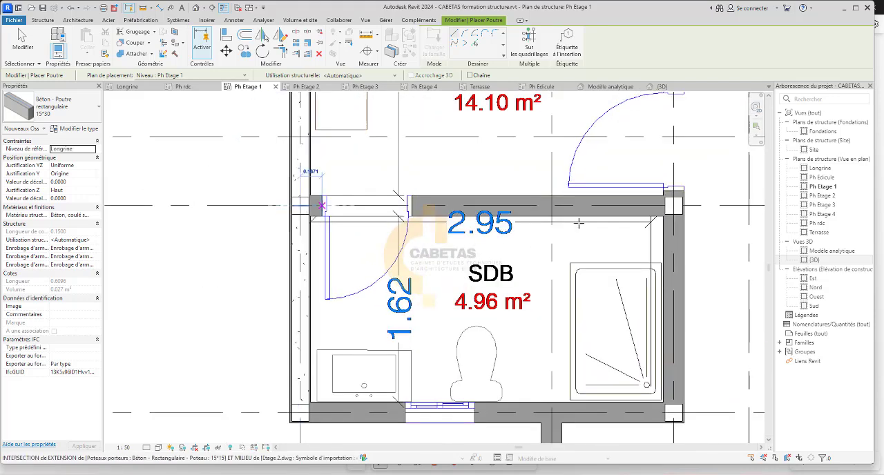
left_click(673, 204)
Try to place a 15*30 beam along the shower-side wall of the 4.96 m² SDB, starting from its axis 6 column.
left_click(673, 205)
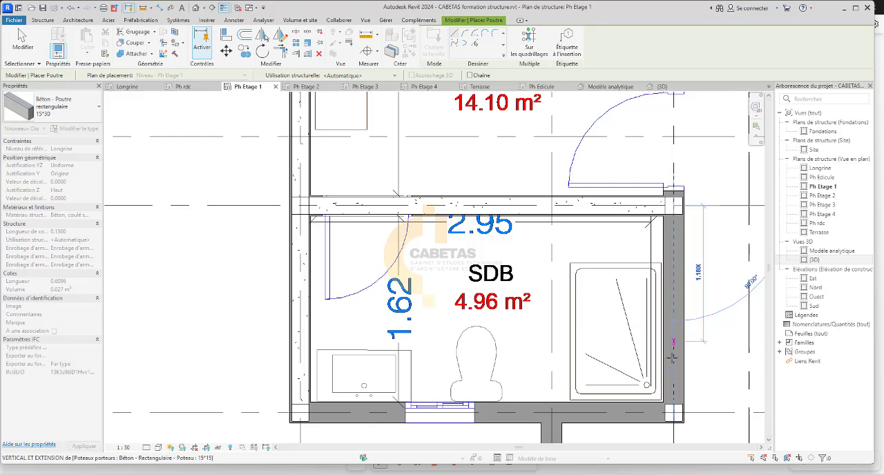
left_click(674, 404)
scroll(673, 404, "up", 3)
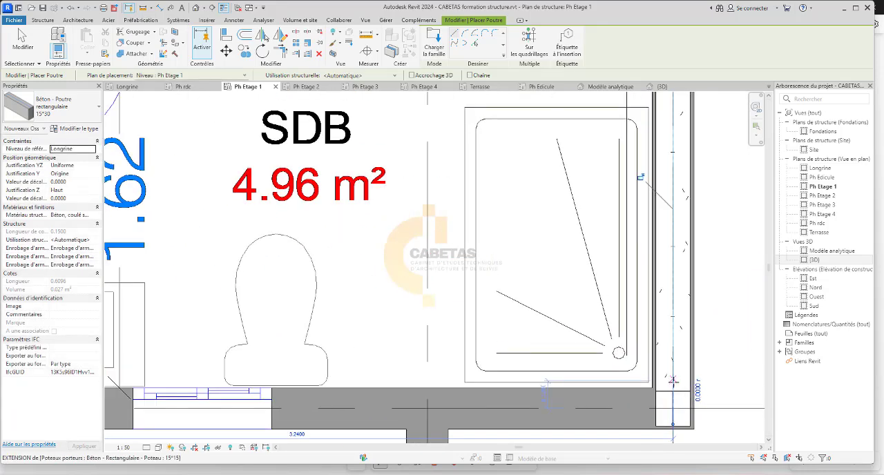
scroll(669, 387, "down", 3)
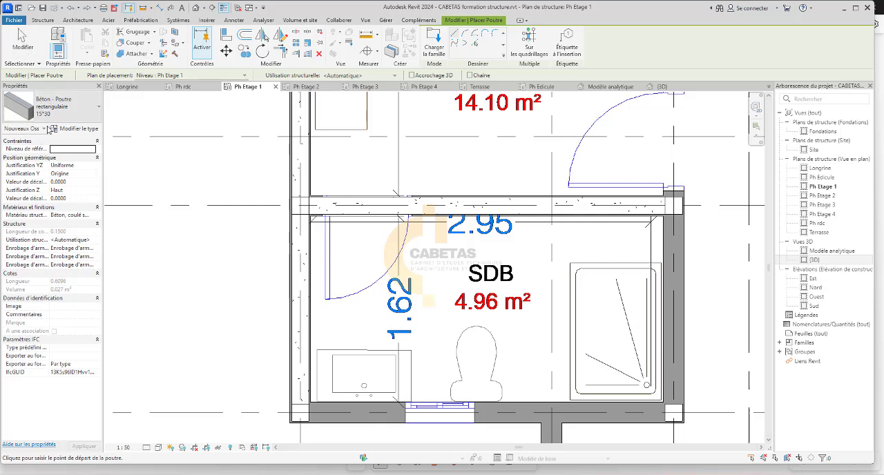
scroll(178, 140, "down", 2)
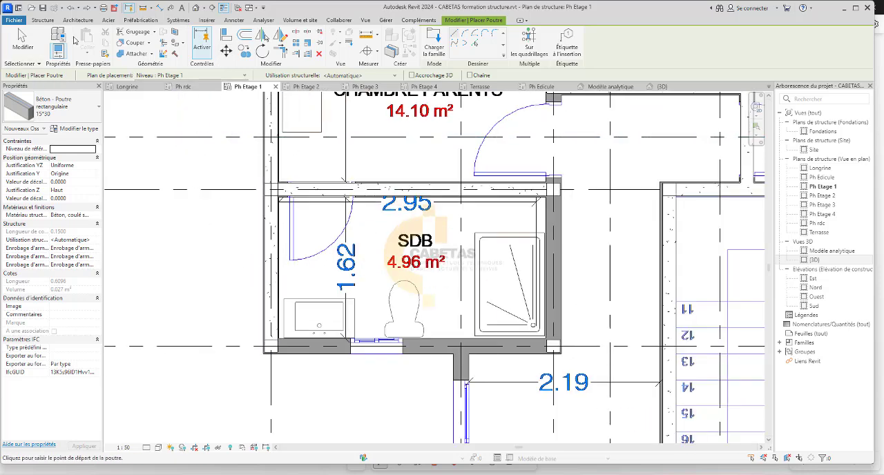
Place 15*30 beams along the shower-side wall and the lower wall of the 4.96 m² SDB, between its corner columns.
left_click(44, 21)
scroll(552, 190, "up", 3)
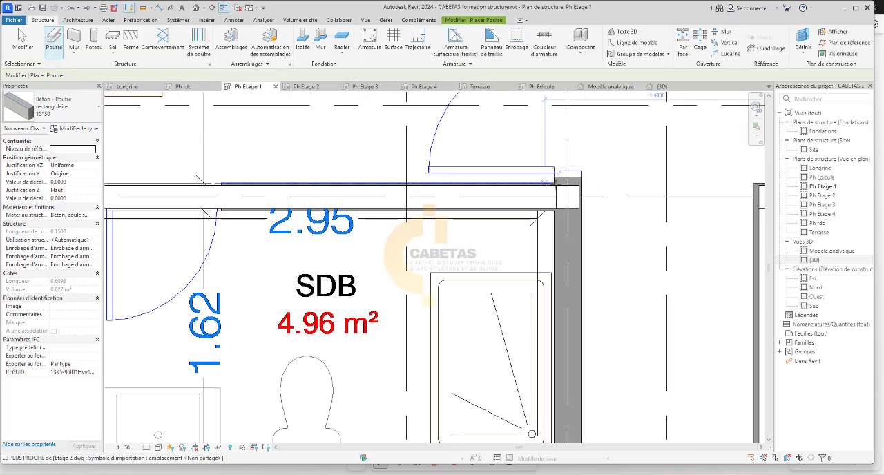
left_click(566, 196)
scroll(566, 345, "down", 3)
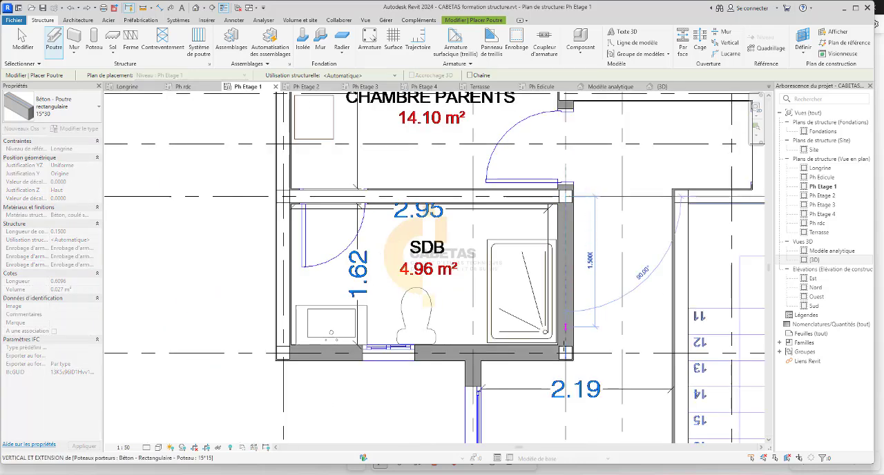
scroll(564, 355, "up", 3)
scroll(558, 336, "down", 2)
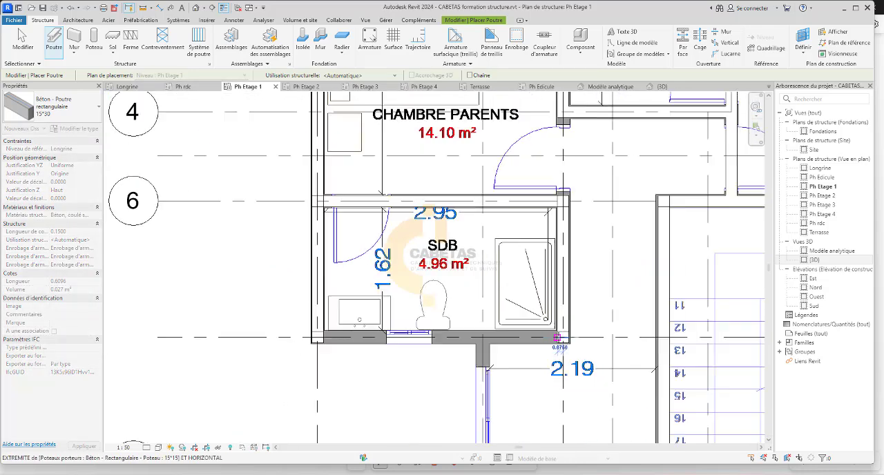
scroll(253, 324, "up", 2)
scroll(350, 343, "down", 3)
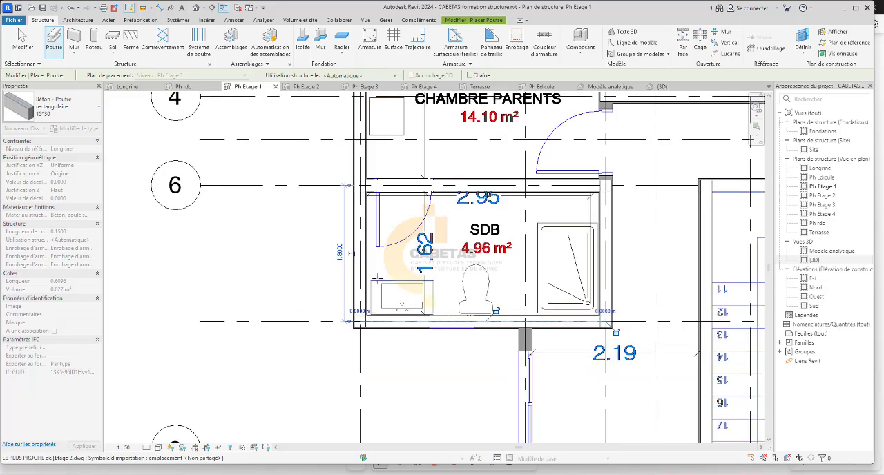
Place a 15*30 beam along the glazed DEGAGEMENT wall, from the SDB's lower beam to the upper corner column of the 9.16 m² CUISINE.
middle_click_drag(514, 349, 506, 189)
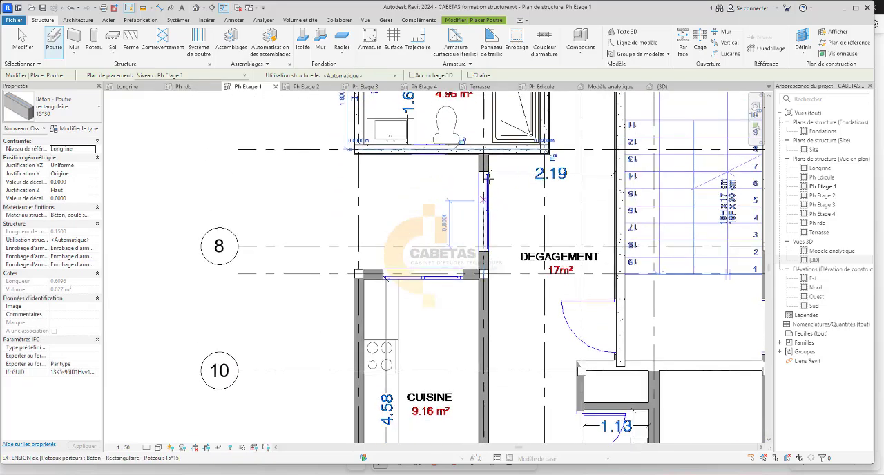
scroll(503, 174, "up", 2)
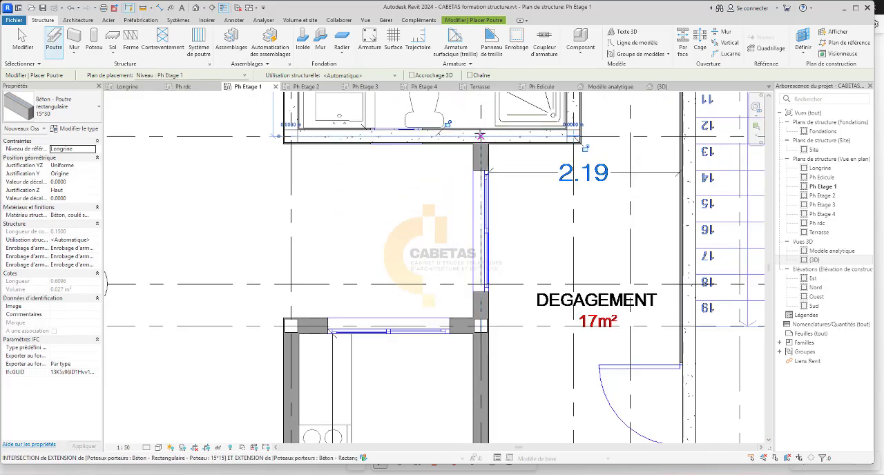
left_click(481, 135)
scroll(481, 136, "down", 5)
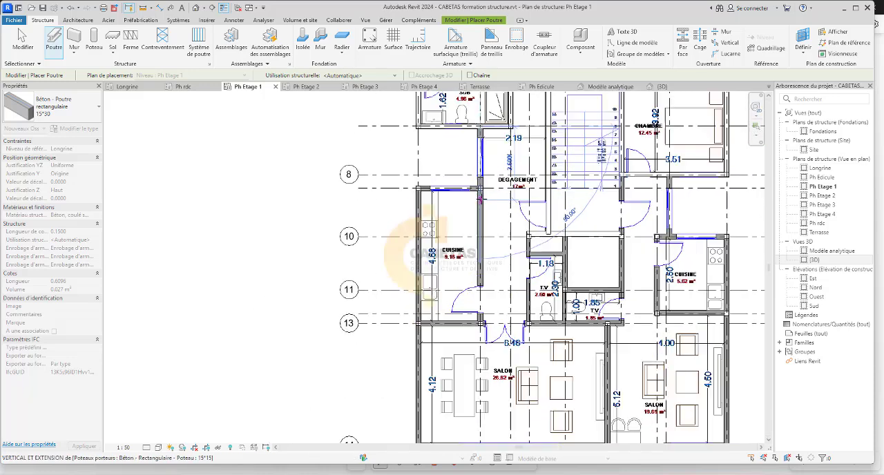
scroll(481, 195, "up", 5)
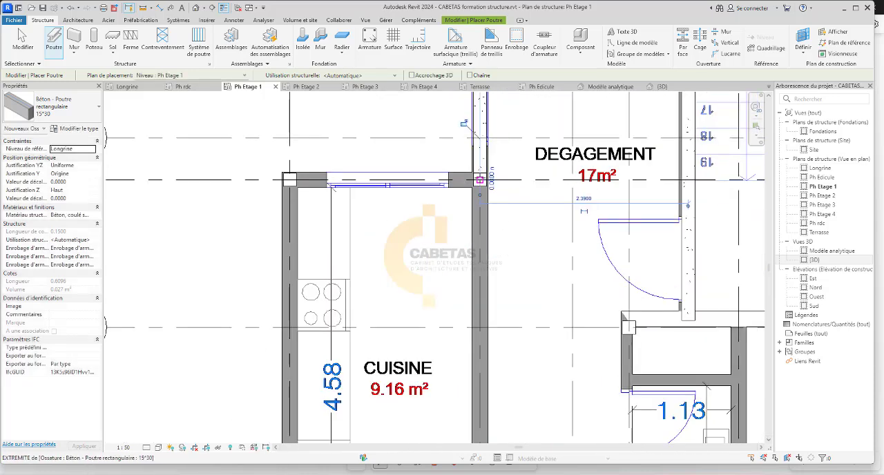
Place 15*30 beams along the DEGAGEMENT-side wall and the lower wall of the 9.16 m² CUISINE, between its corner columns.
scroll(471, 228, "down", 3)
scroll(475, 413, "up", 5)
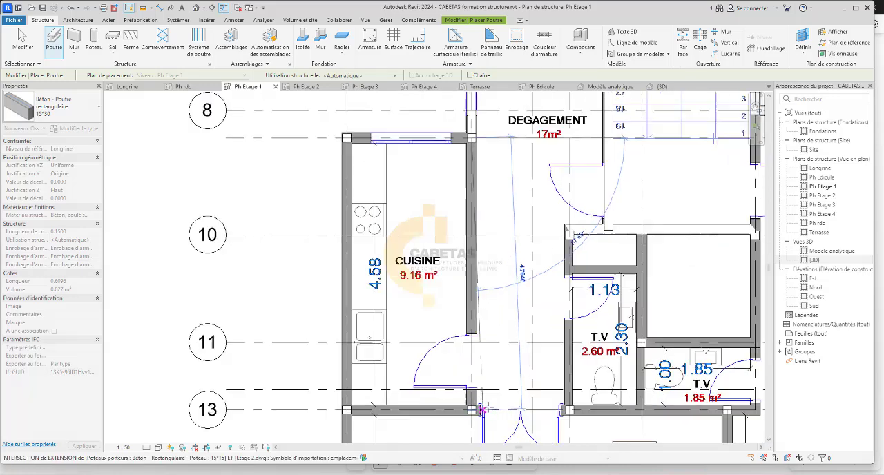
left_click(466, 406)
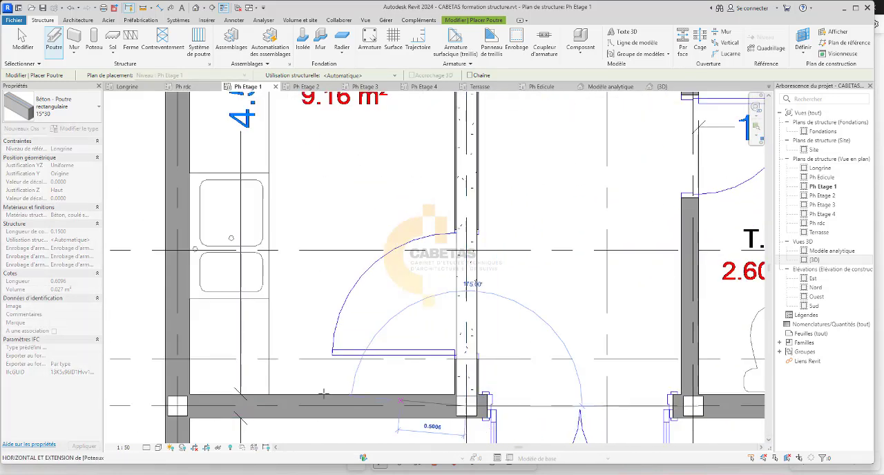
left_click(177, 406)
Place a 15*30 beam along the outer wall of the 9.16 m² CUISINE, from its lower corner column to the upper one.
left_click(178, 406)
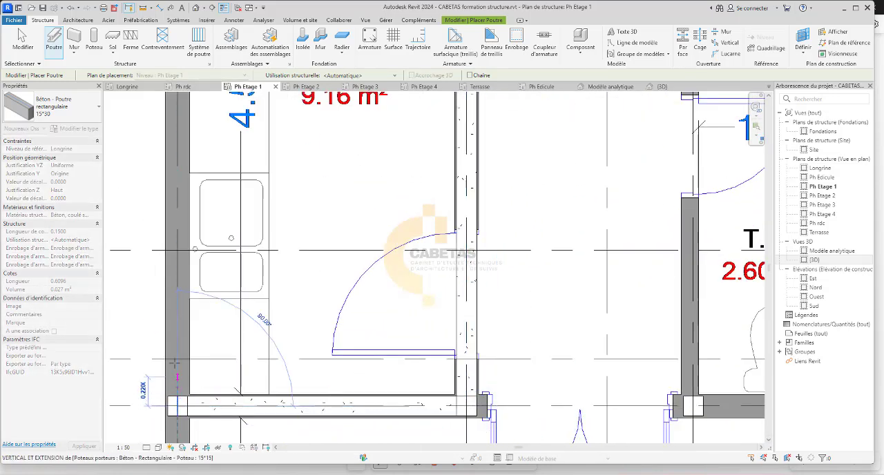
scroll(176, 332, "down", 5)
scroll(177, 220, "up", 3)
scroll(185, 172, "up", 2)
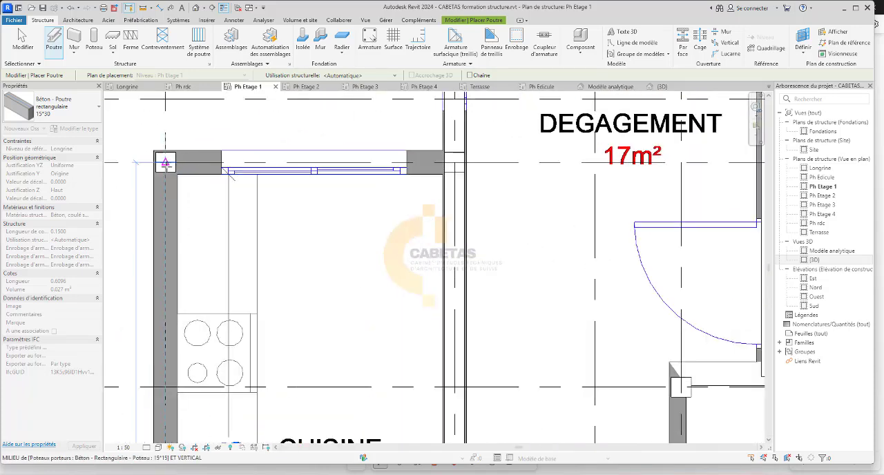
left_click(165, 161)
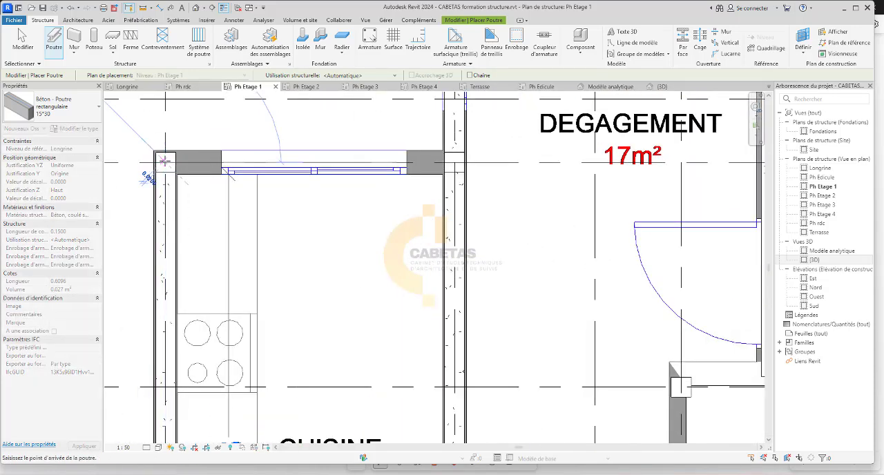
Place 15*30 beams along the upper wall of the 9.16 m² CUISINE and the outer wall of the 26.62 m² SALON, between grids 13 and 14.
left_click(454, 162)
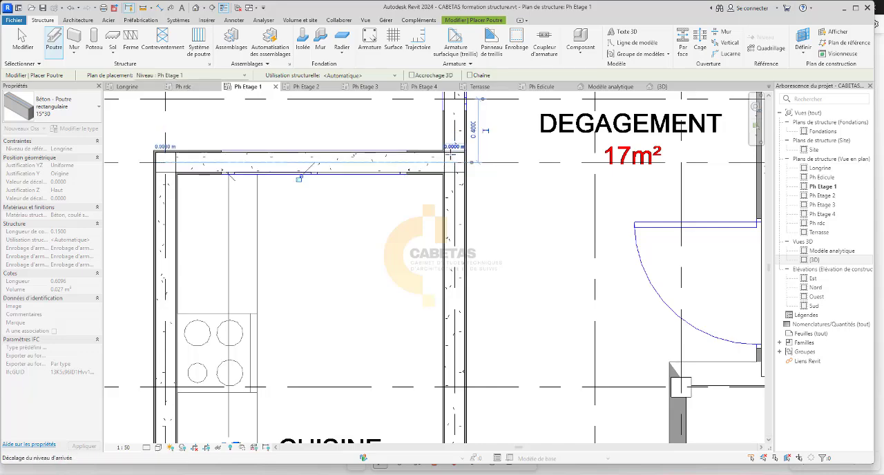
scroll(454, 159, "down", 4)
middle_click_drag(432, 328, 420, 190)
scroll(351, 208, "up", 3)
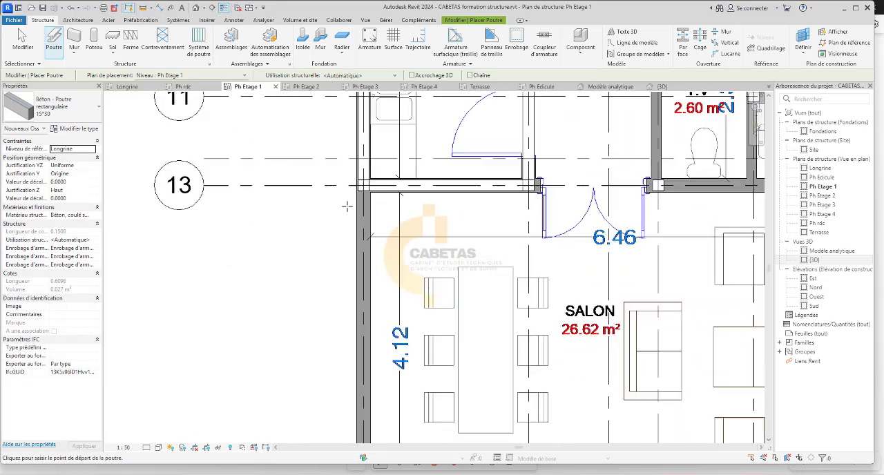
left_click(361, 181)
scroll(360, 181, "down", 3)
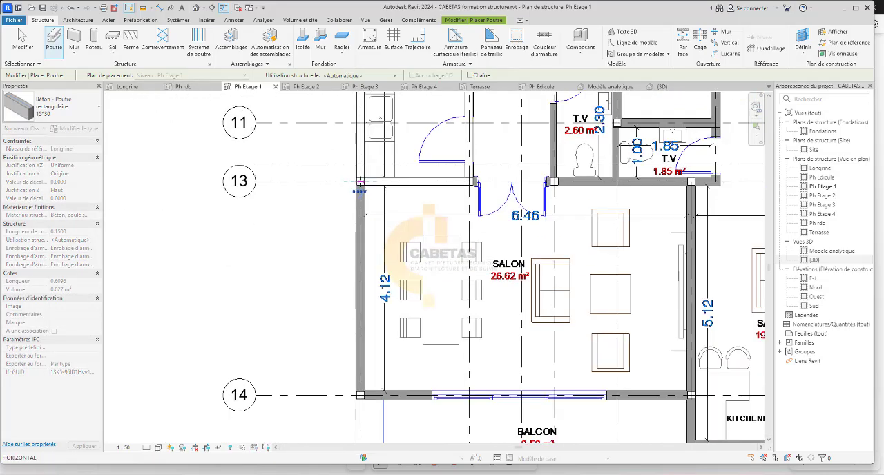
scroll(353, 404, "up", 3)
left_click(370, 381)
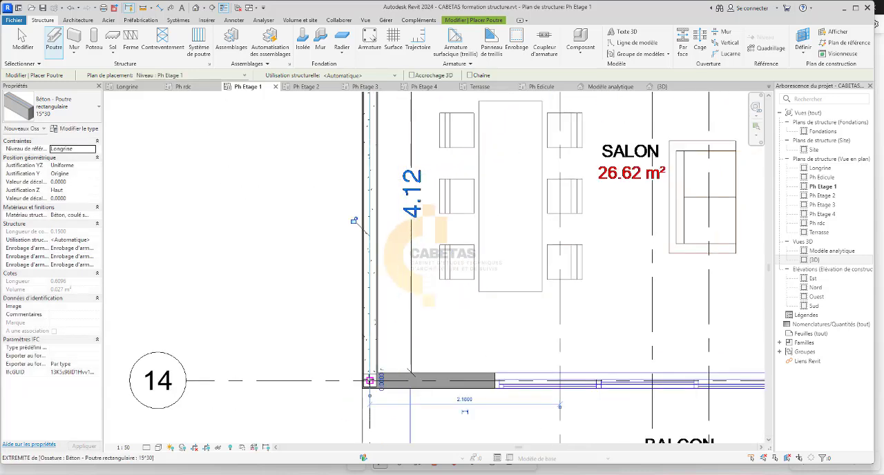
Place 15*30 beams along the 26.62 m² SALON's BALCON wall and up the wall shared with the 19.69 m² SALON to the grid 13 column.
scroll(451, 373, "down", 4)
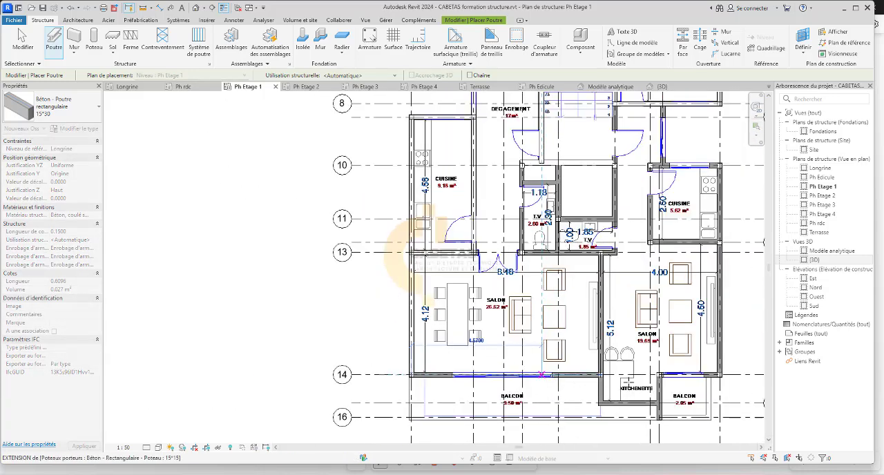
scroll(483, 375, "up", 3)
scroll(625, 358, "up", 3)
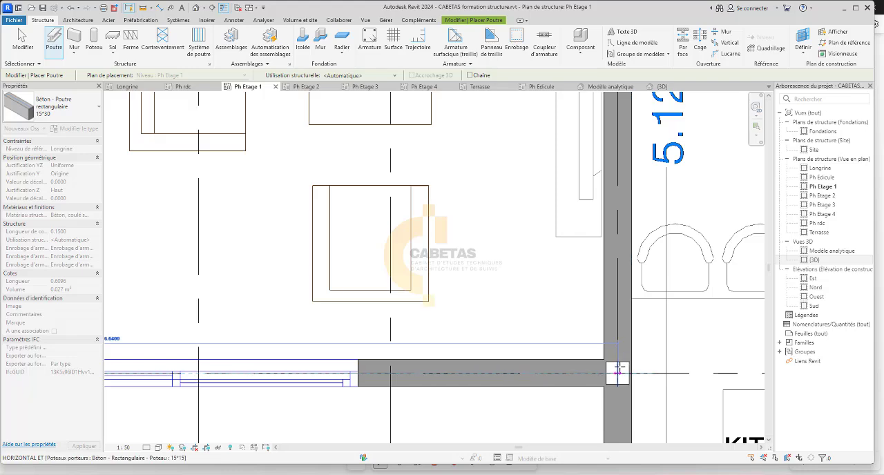
left_click(617, 373)
scroll(617, 372, "down", 4)
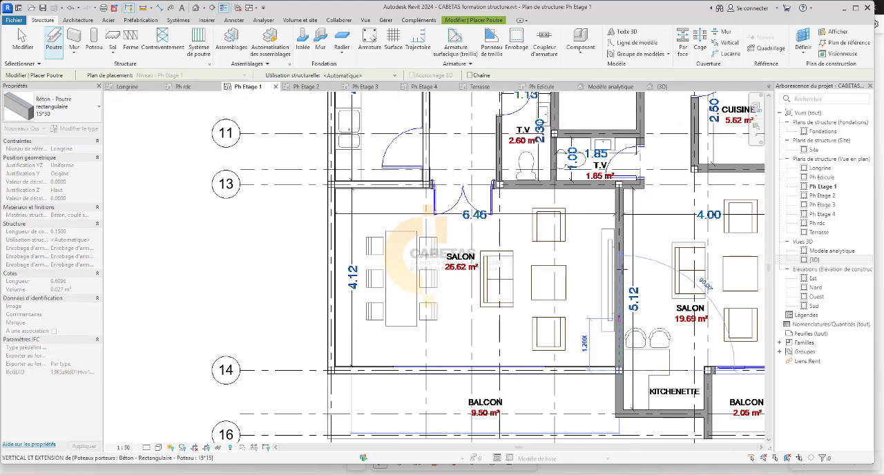
scroll(628, 200, "up", 4)
scroll(629, 190, "up", 2)
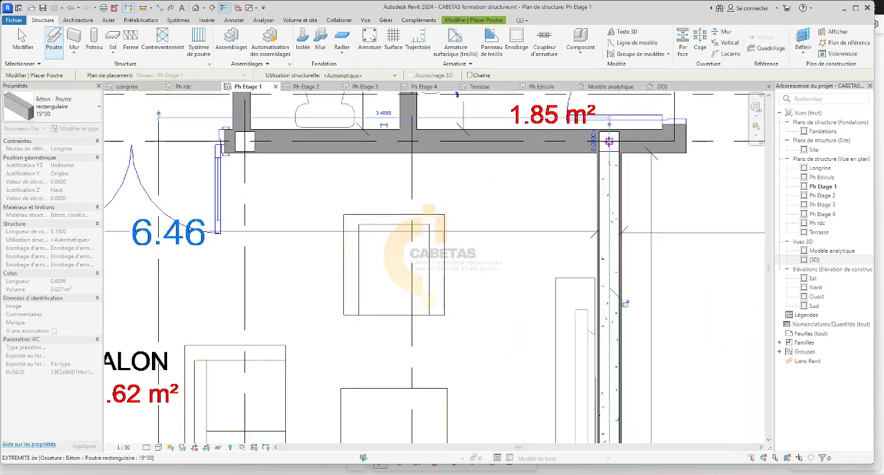
left_click(601, 144)
Extend the 9.16 m² CUISINE's lower beam along grid 13 to the column on the wall between the two SALONs.
scroll(533, 232, "down", 3)
scroll(533, 232, "down", 1)
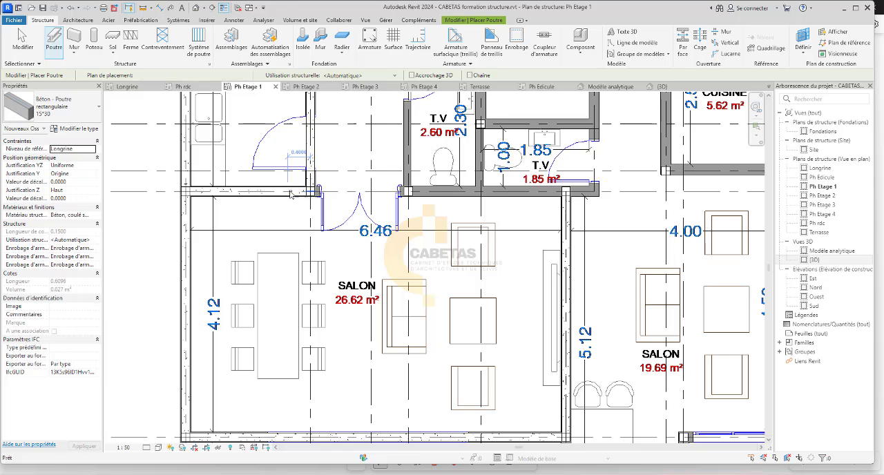
key("Escape")
left_click(290, 192)
left_click_drag(312, 193, 565, 191)
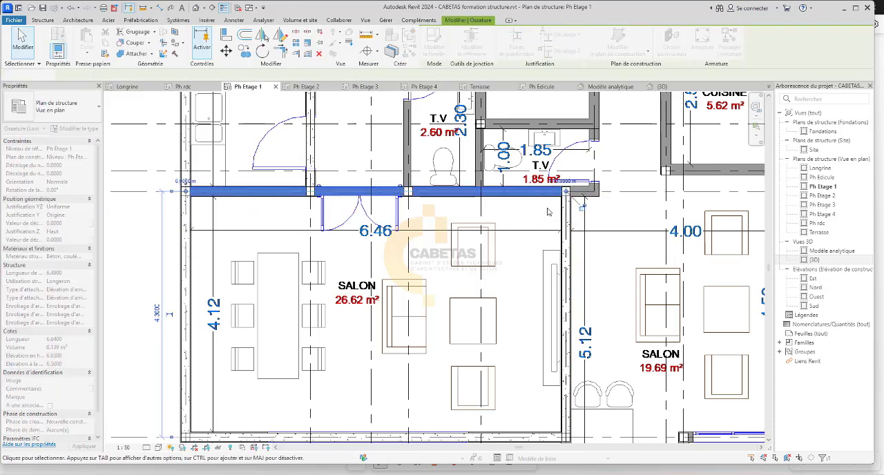
key("Escape")
Place a 15*30 beam along the outer wall of the 5.62 m² CUISINE, from its upper corner column to the grid 12 column.
scroll(429, 298, "down", 3)
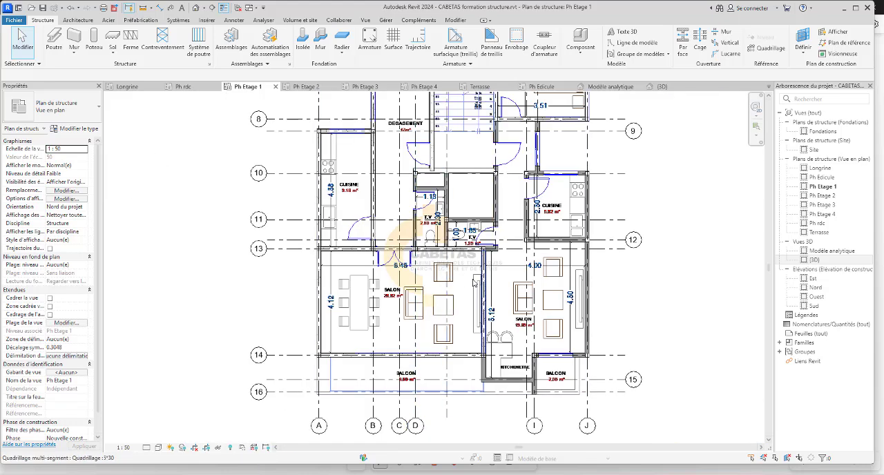
middle_click_drag(474, 283, 392, 260)
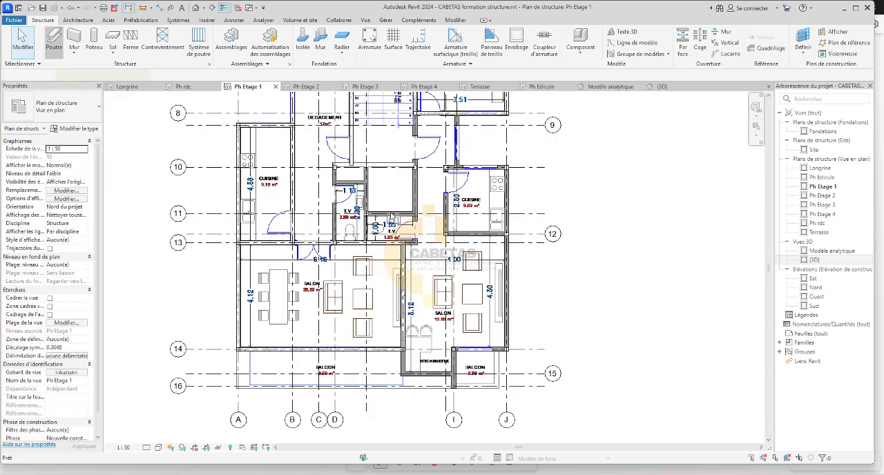
left_click(53, 41)
scroll(475, 139, "up", 6)
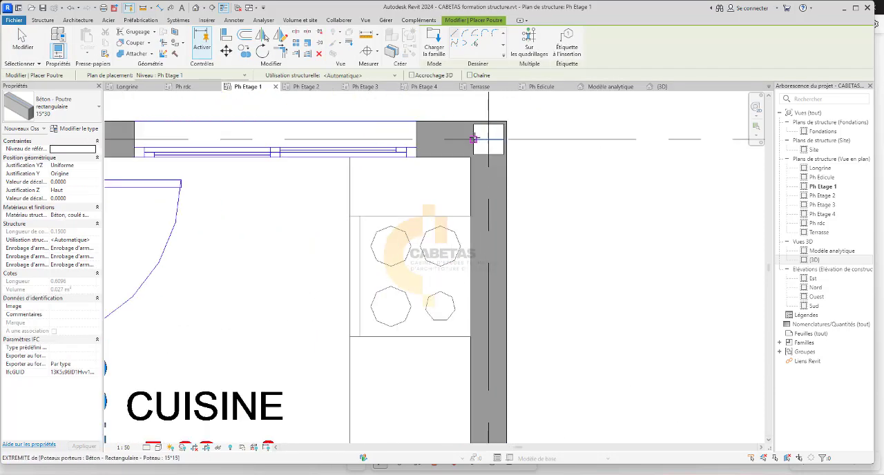
left_click(489, 137)
scroll(489, 137, "down", 5)
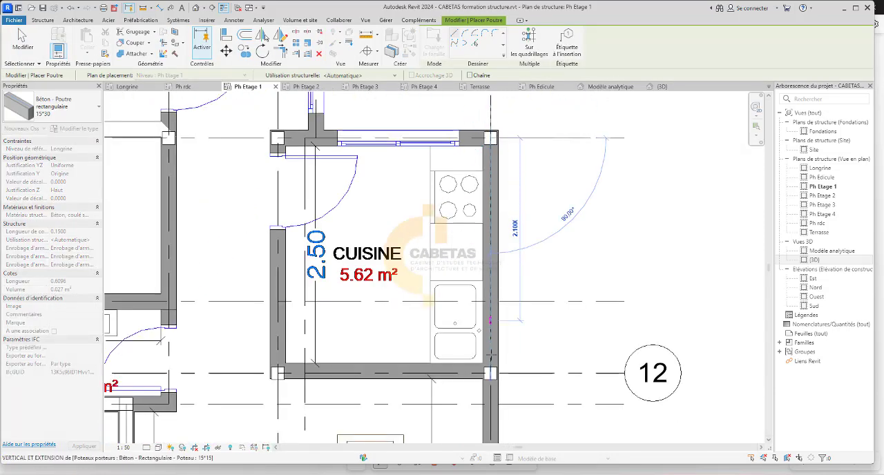
left_click(490, 372)
Place a 15*30 beam along the outer wall of the 19.69 m² SALON, from the grid 14 corner column to the grid 12 column.
scroll(487, 387, "down", 4)
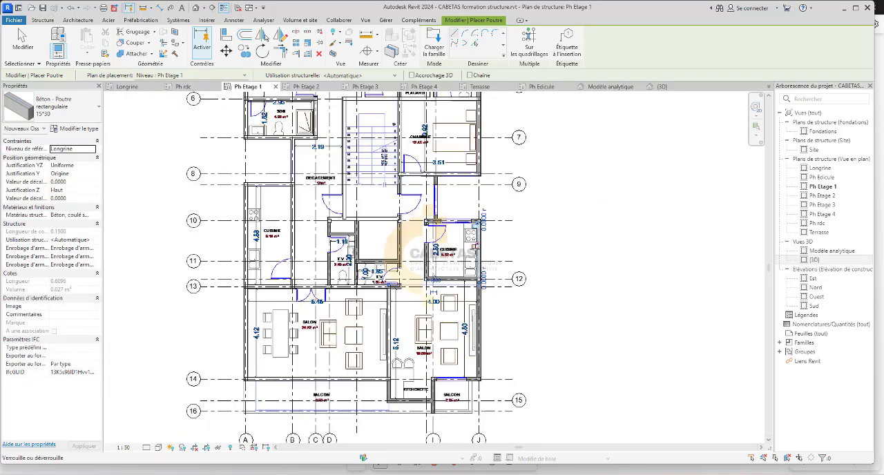
scroll(464, 433, "up", 3)
scroll(464, 433, "up", 5)
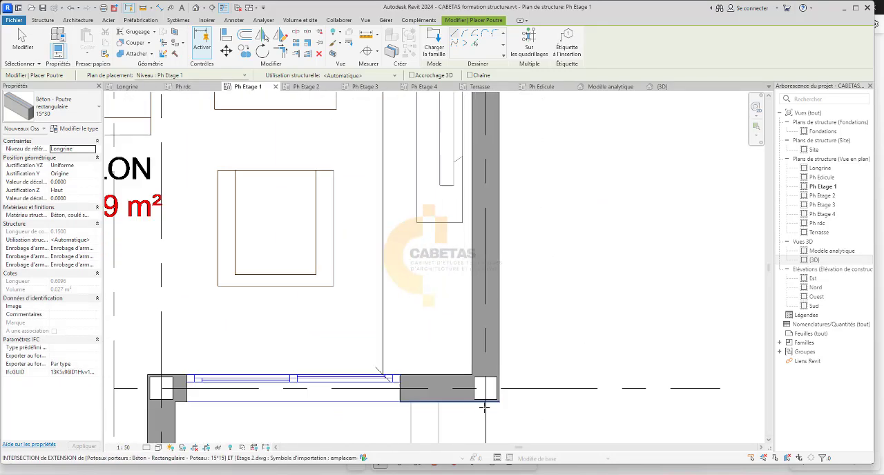
left_click(485, 388)
scroll(486, 371, "down", 4)
scroll(494, 215, "up", 2)
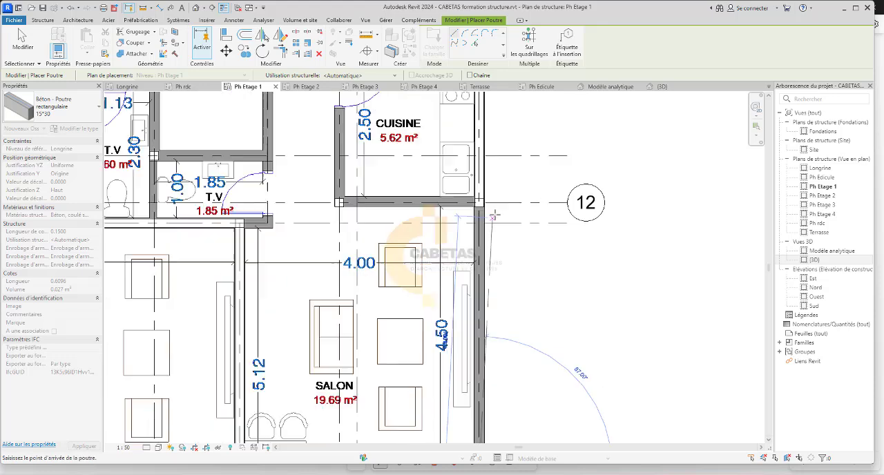
left_click(474, 199)
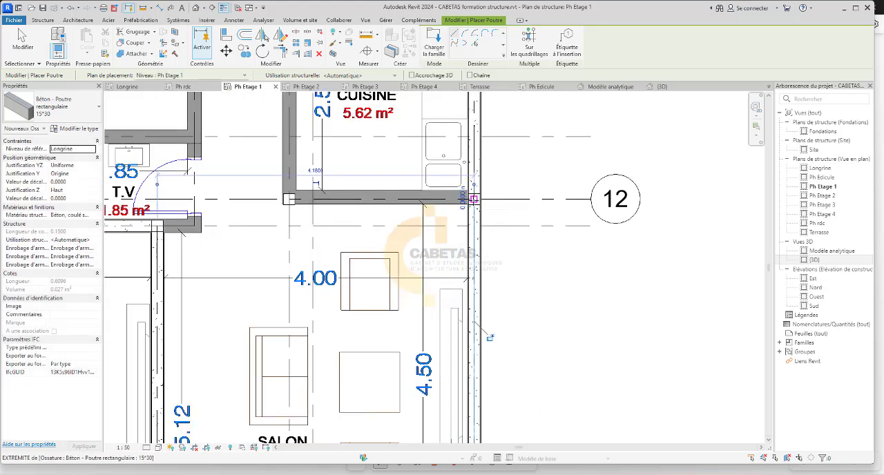
Place 15*30 beams along the lower, door-side and upper walls of the 5.62 m² CUISINE, between its corner columns.
left_click(473, 200)
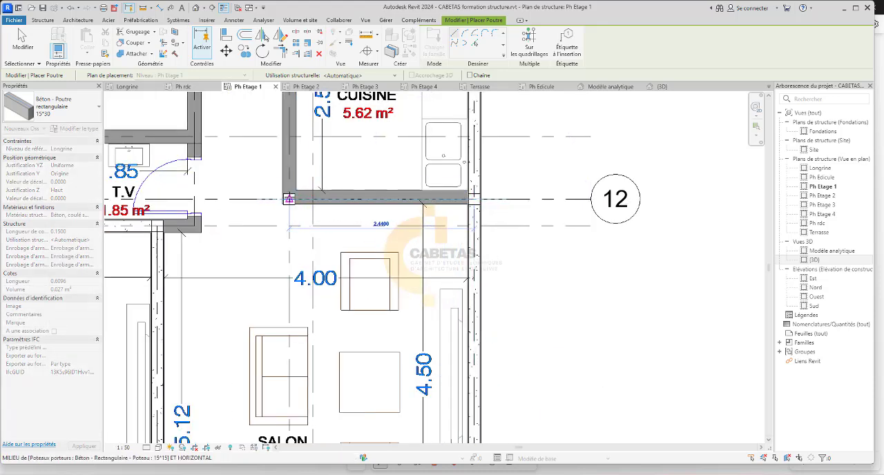
left_click(290, 199)
scroll(304, 266, "down", 4)
scroll(285, 221, "up", 6)
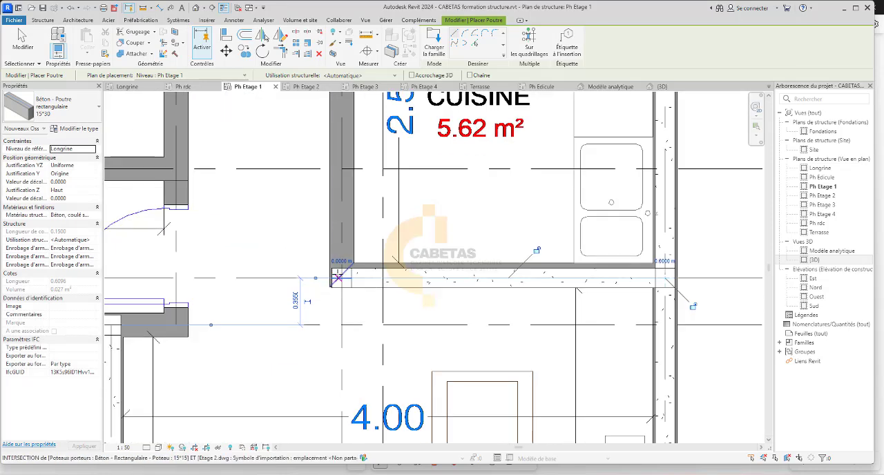
scroll(341, 277, "down", 3)
scroll(334, 131, "up", 4)
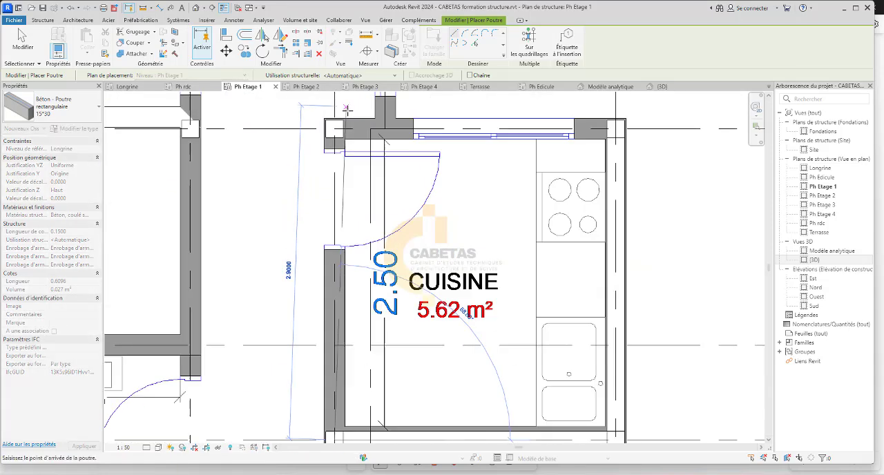
left_click(334, 128)
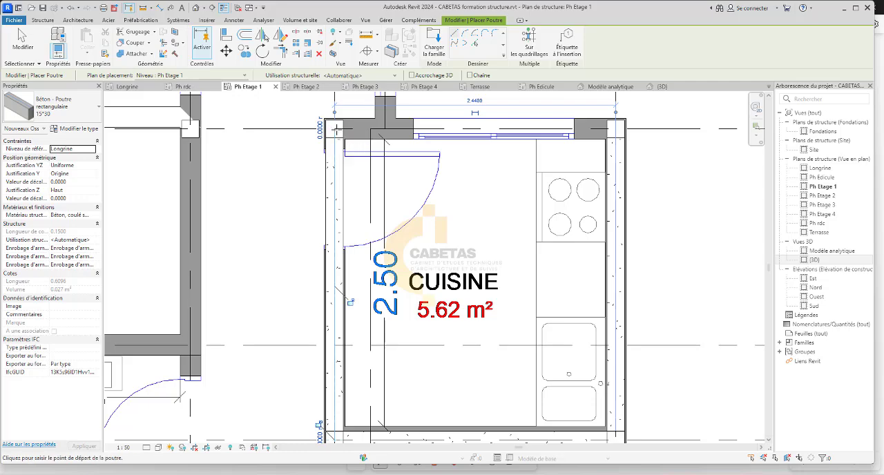
left_click(615, 129)
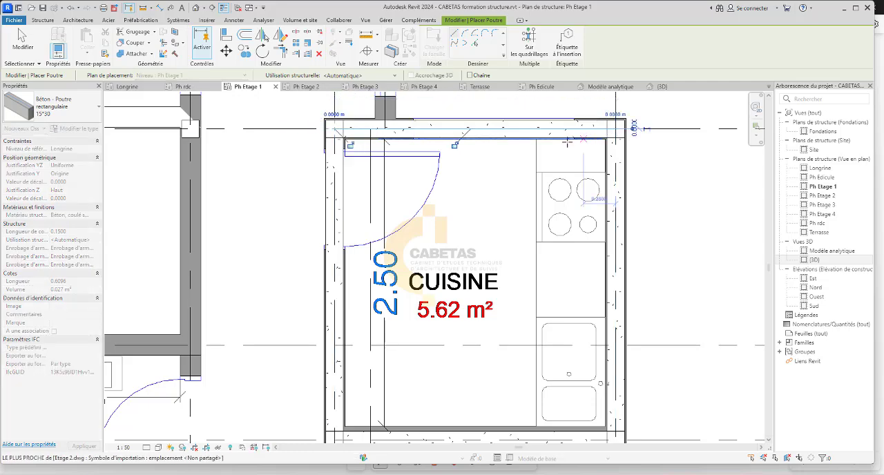
Place a 15*30 beam along the glazed wall from the 5.62 m² CUISINE's upper beam to the lower beam of the 12.45 m² CHAMBRE.
scroll(488, 245, "down", 5)
scroll(487, 245, "down", 2)
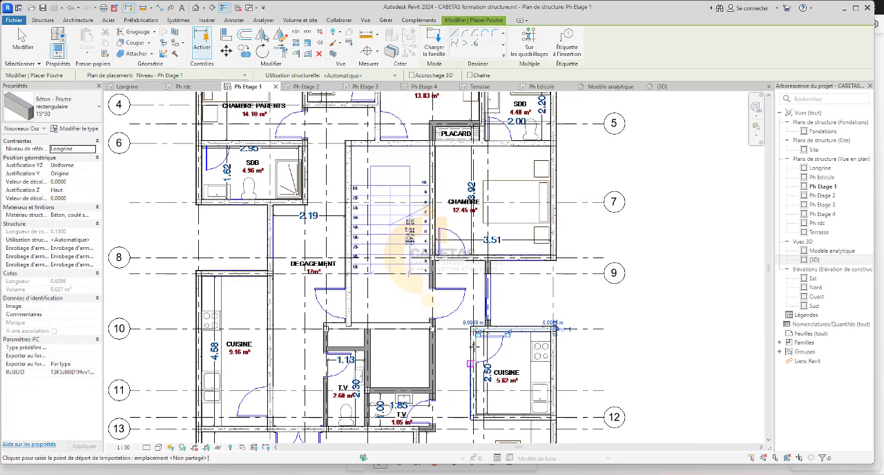
scroll(485, 315, "up", 8)
left_click(484, 314)
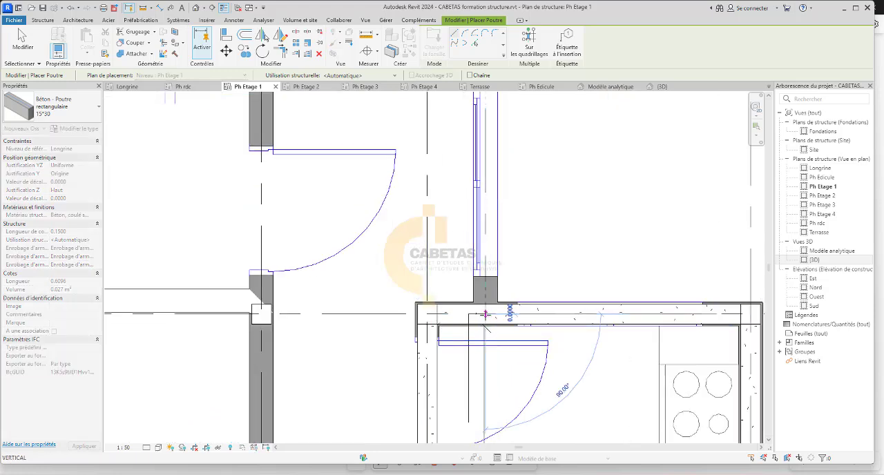
scroll(485, 314, "down", 3)
scroll(480, 166, "up", 3)
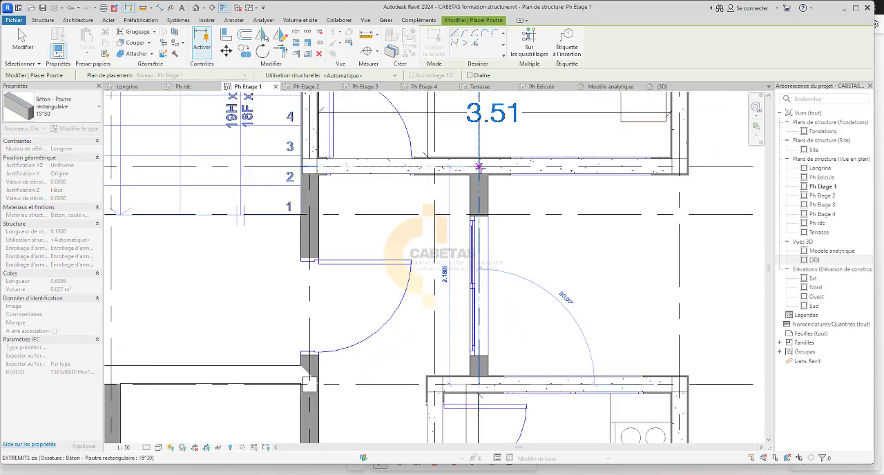
left_click(480, 167)
Place a 15*30 beam along the door-side wall of the 2.60 m² T.V, from the SALON's grid 13 beam to the grid 10 column.
scroll(374, 179, "down", 3)
middle_click_drag(342, 354, 418, 324)
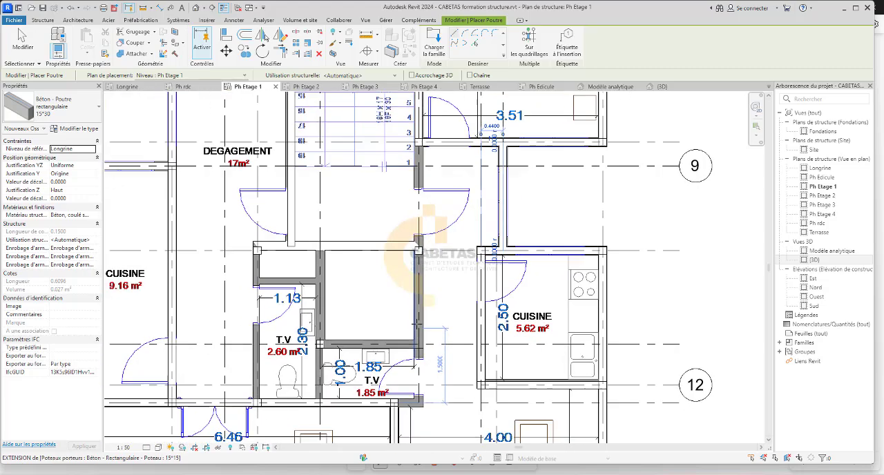
scroll(414, 323, "down", 5)
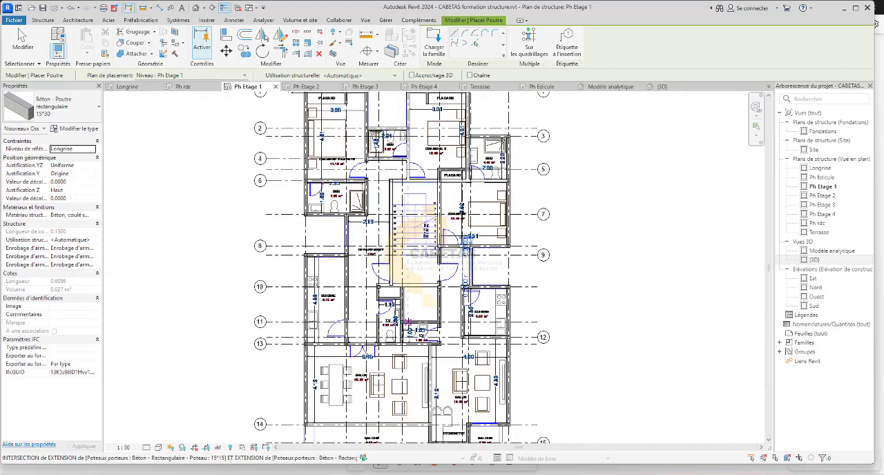
scroll(498, 146, "up", 5)
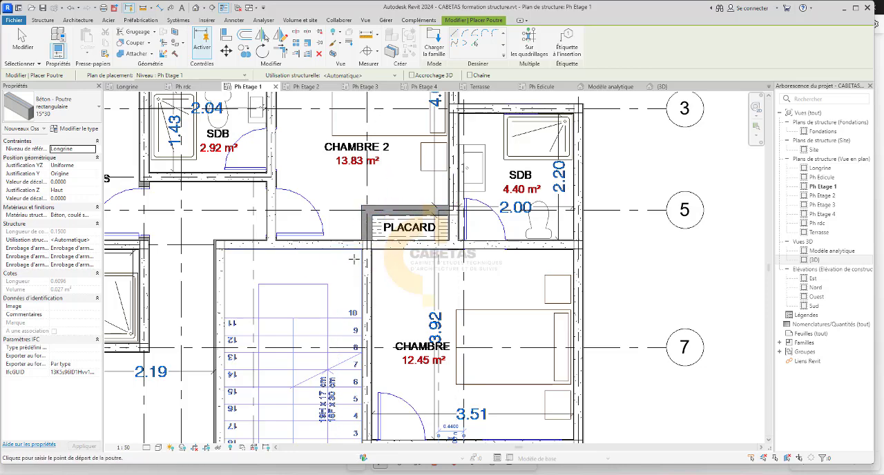
scroll(345, 315, "down", 1)
middle_click_drag(343, 330, 378, 138)
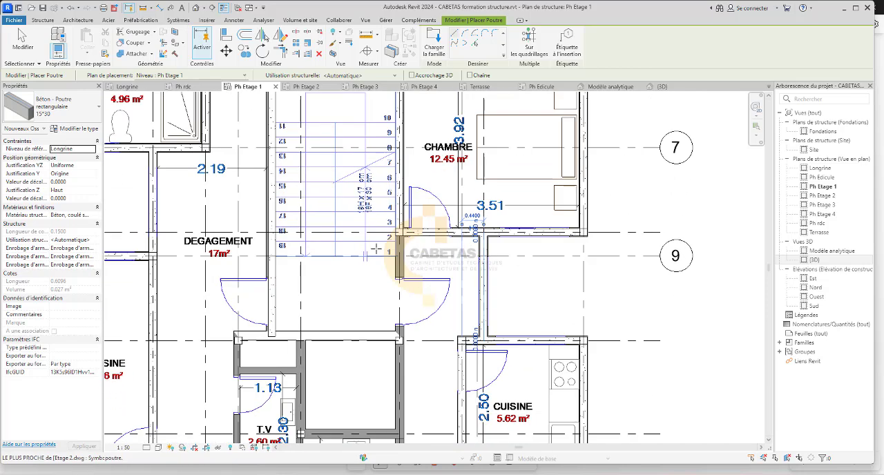
middle_click_drag(363, 297, 385, 175)
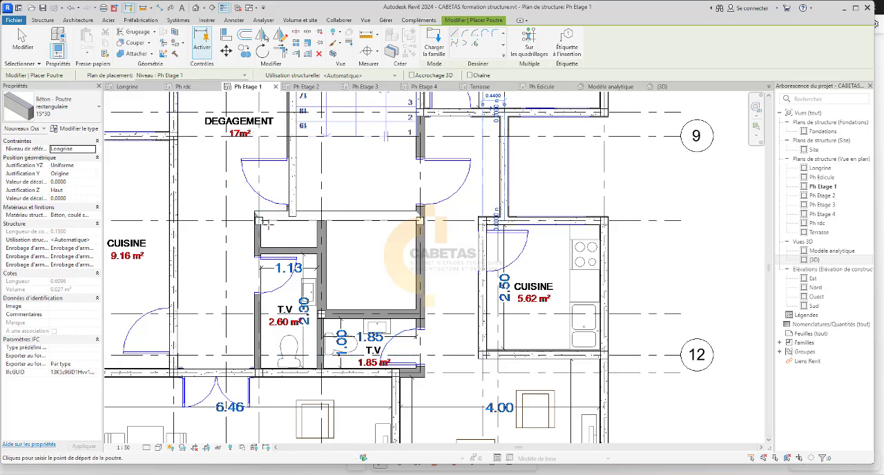
scroll(247, 376, "up", 2)
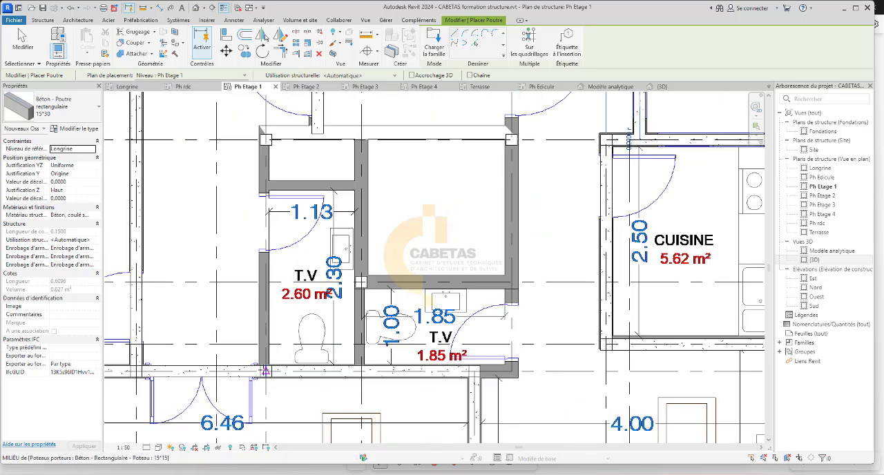
scroll(265, 372, "up", 2)
left_click(265, 371)
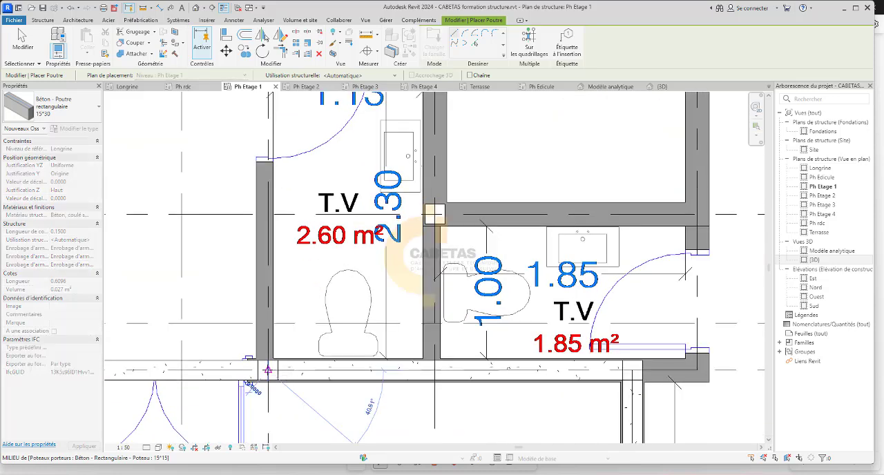
scroll(269, 359, "down", 3)
left_click(275, 166)
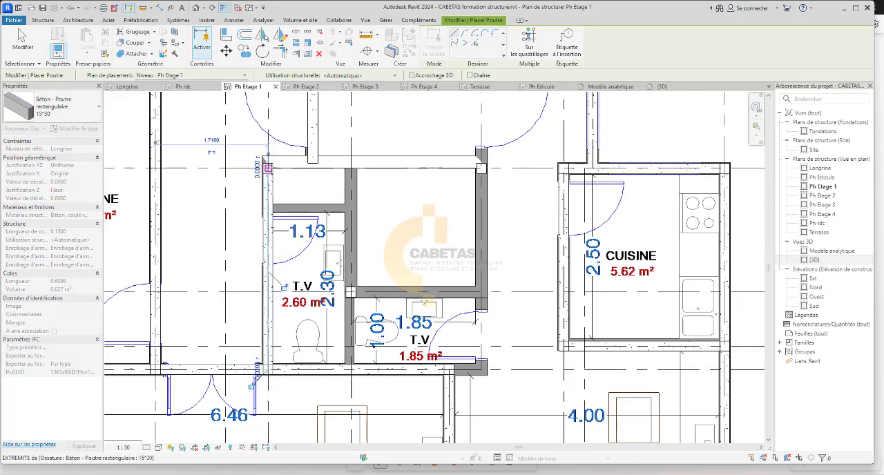
Place 15*30 beams along grid 10 above the T.V rooms and down their outer wall from grid 10 to grid 13.
left_click(268, 166)
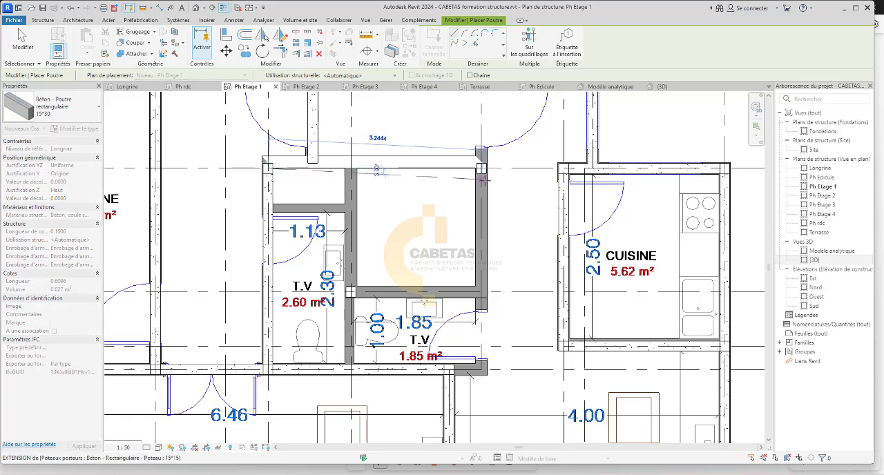
left_click(481, 166)
left_click(481, 165)
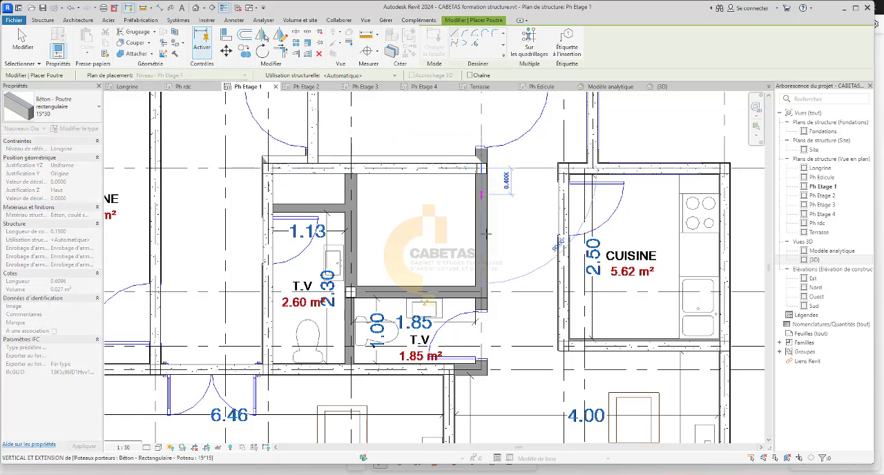
left_click(481, 369)
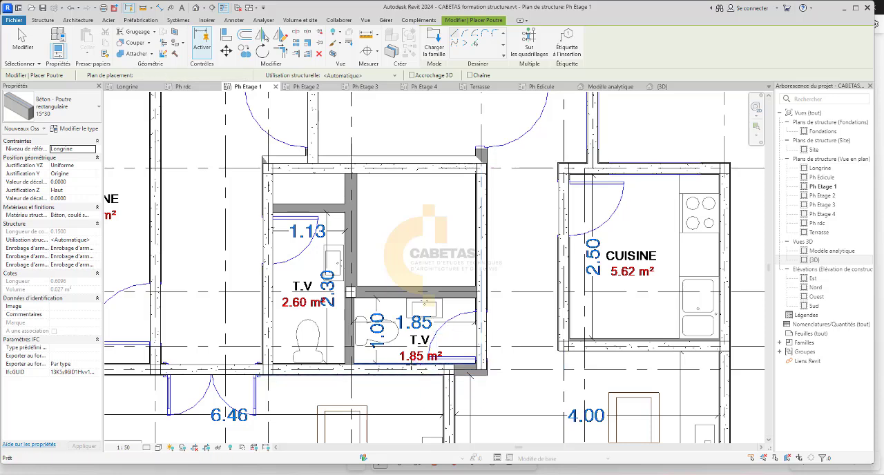
key("Escape")
Extend the grid 13 beam below the 1.85 m² T.V to the beam along that room's outer wall.
left_click(421, 370)
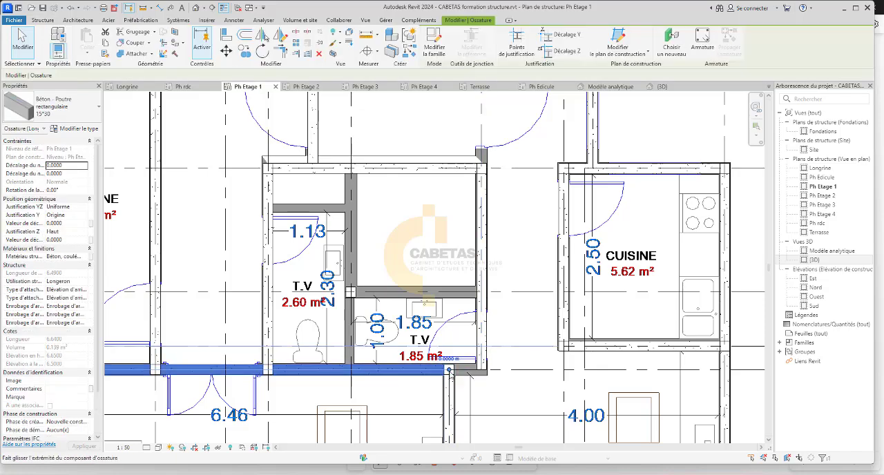
left_click_drag(450, 371, 480, 369)
left_click(493, 384)
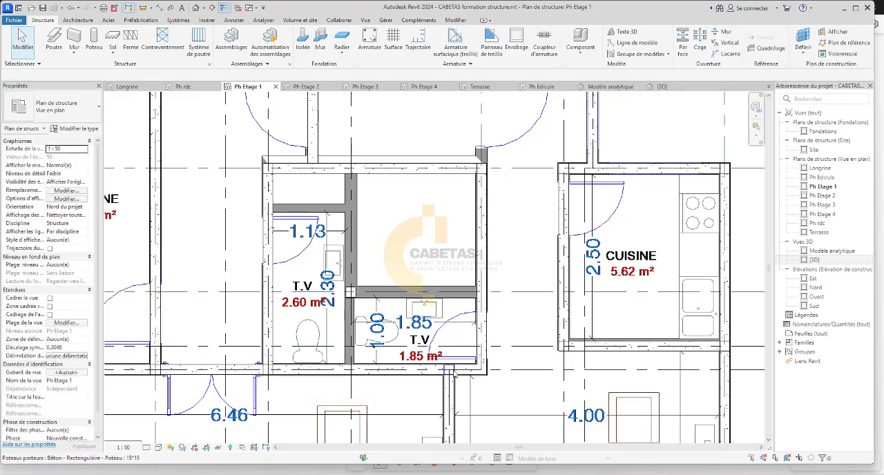
left_click(453, 371)
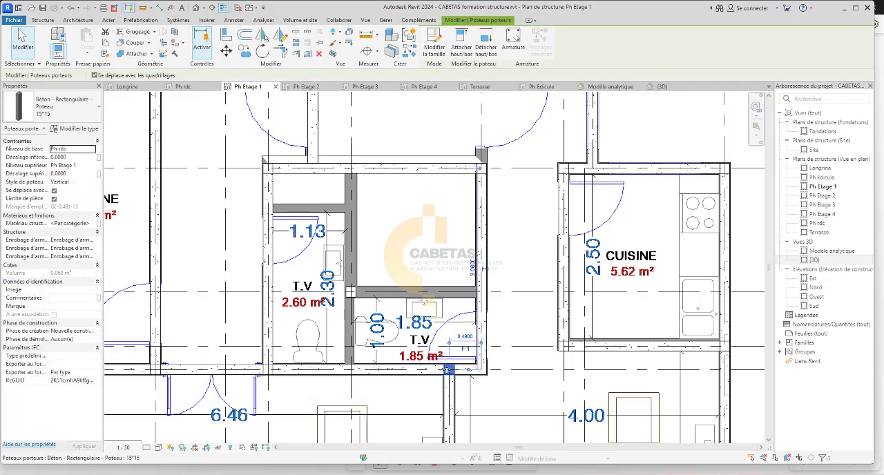
left_click_drag(467, 369, 453, 372)
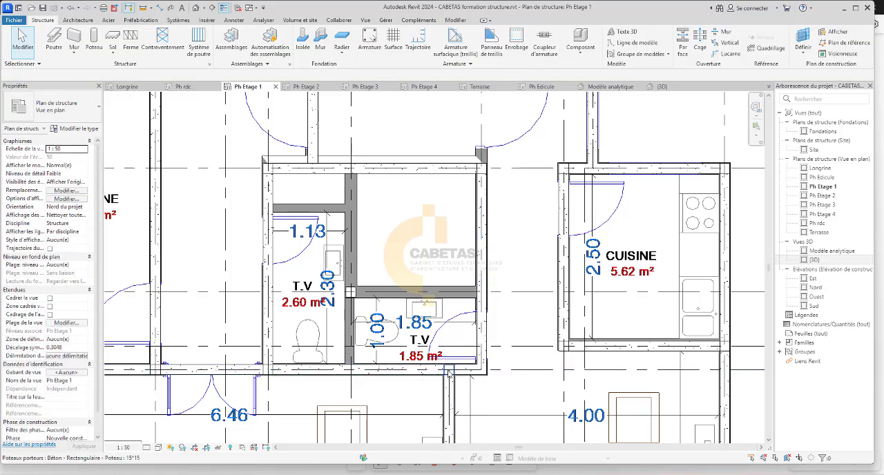
left_click(538, 365)
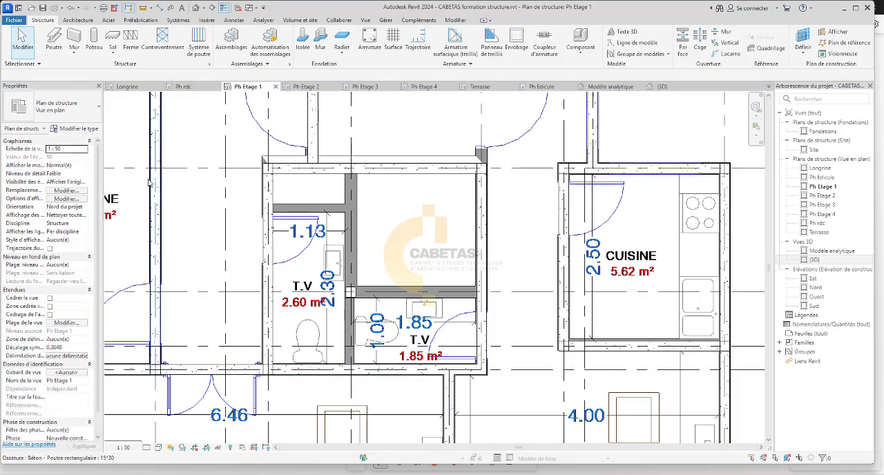
left_click(94, 45)
scroll(479, 373, "up", 2)
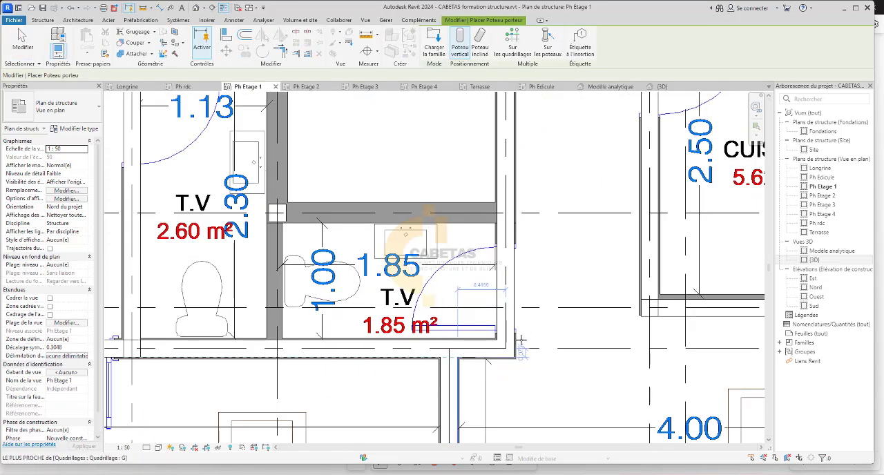
scroll(517, 344, "up", 2)
scroll(445, 325, "down", 3)
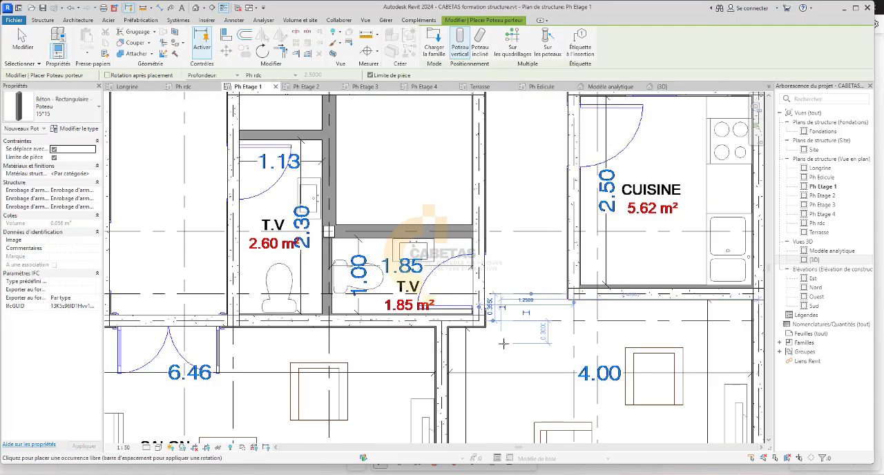
scroll(442, 349, "down", 3)
scroll(455, 341, "down", 3)
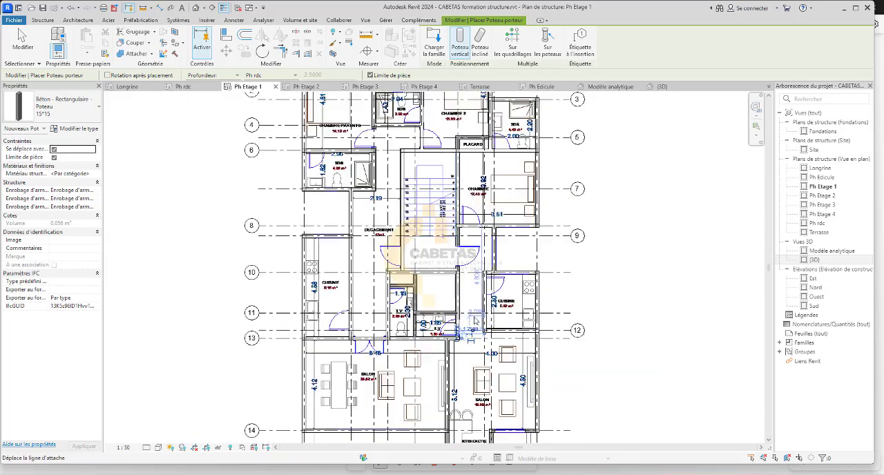
scroll(383, 345, "up", 3)
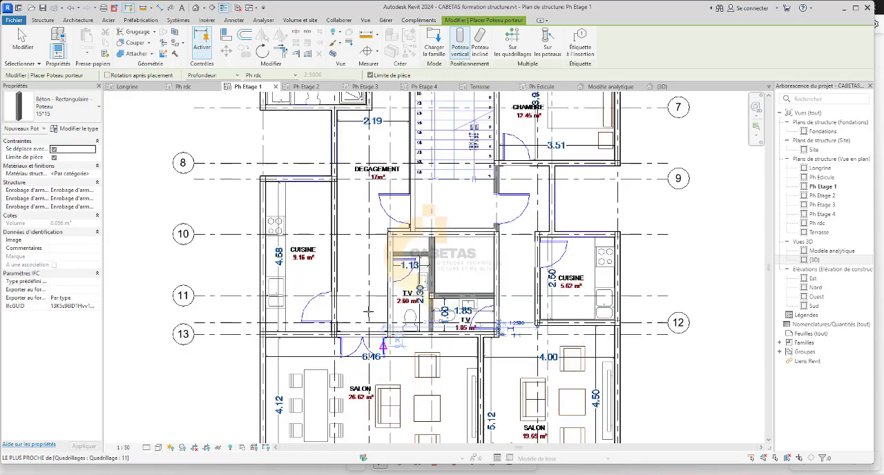
scroll(369, 312, "down", 1)
scroll(414, 290, "up", 3)
scroll(449, 297, "down", 2)
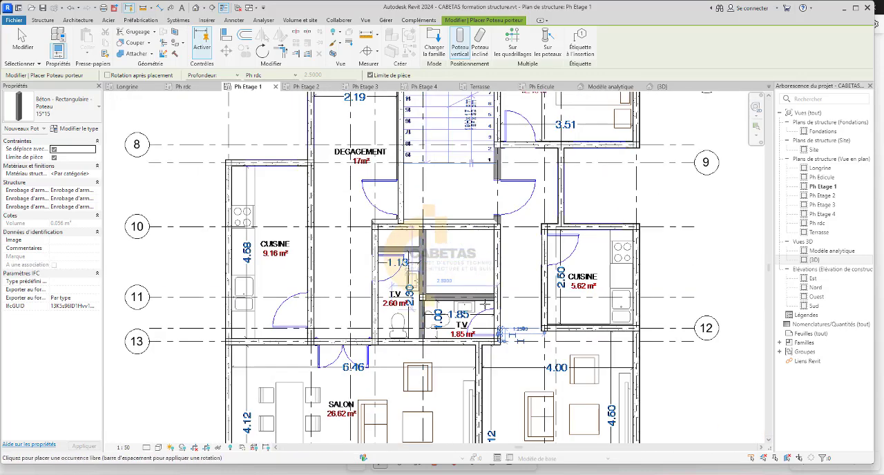
scroll(485, 304, "down", 2)
scroll(553, 197, "down", 2)
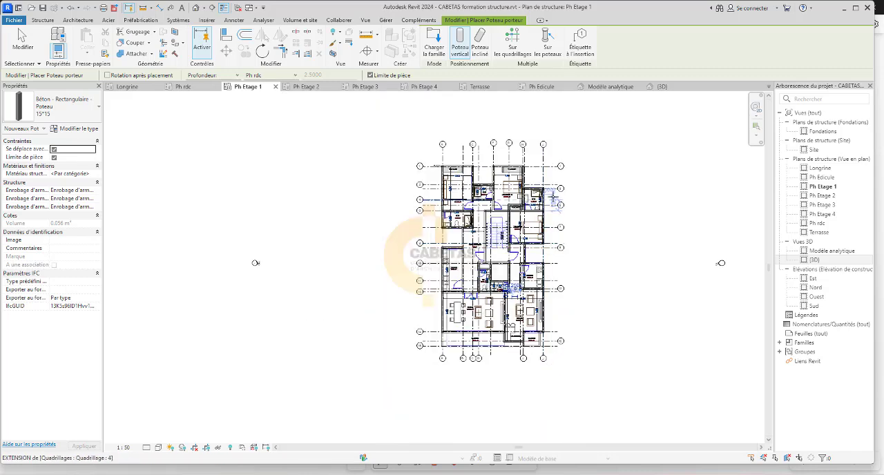
key("Escape")
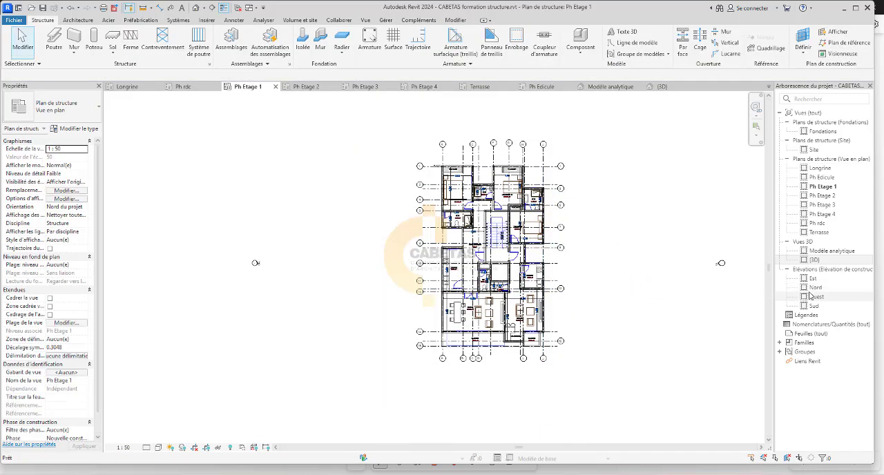
Examine the placed beams and columns in the {3D} view.
double_click(826, 259)
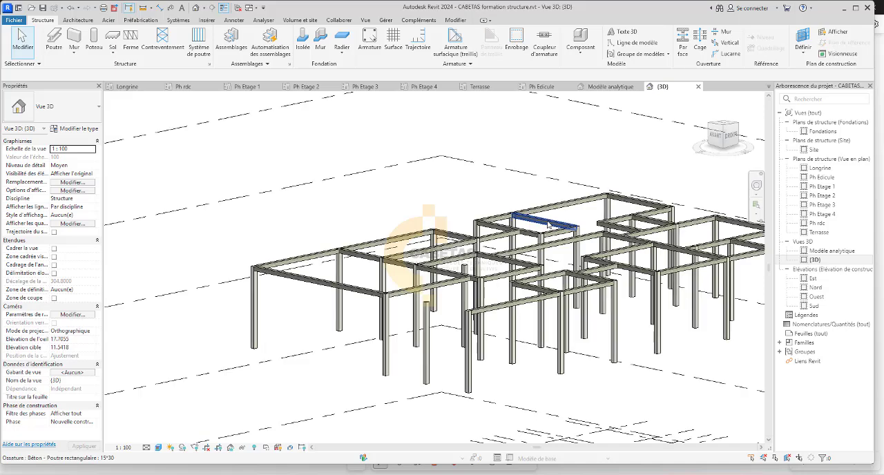
scroll(460, 334, "up", 4)
scroll(460, 334, "up", 1)
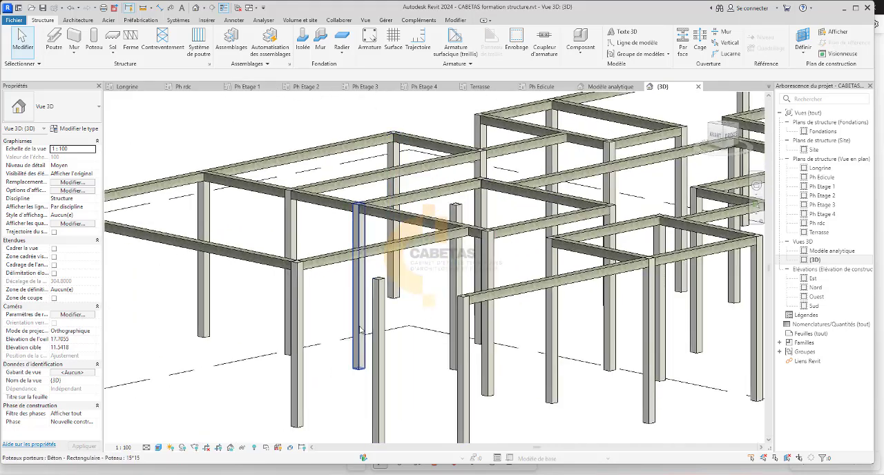
In the Ph Etage 1 plan, place a 15*30 beam along grid 14 from the grid J column to the wall between the two SALONs.
left_click(250, 86)
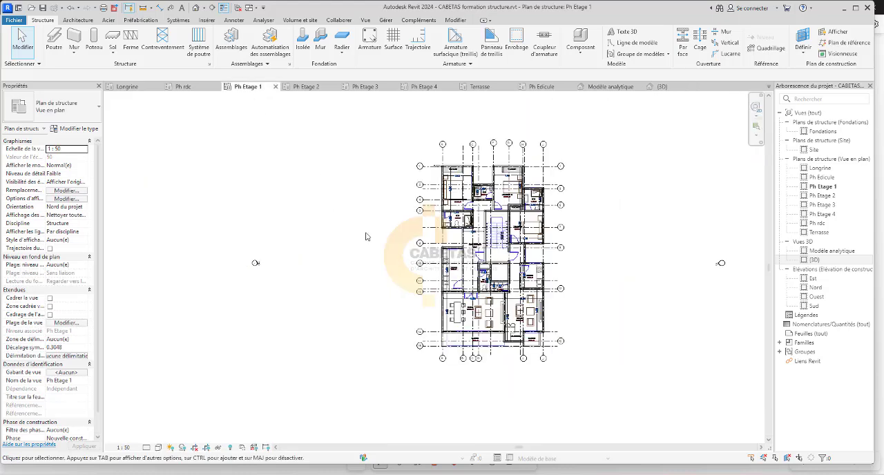
scroll(540, 331, "up", 5)
scroll(539, 331, "up", 2)
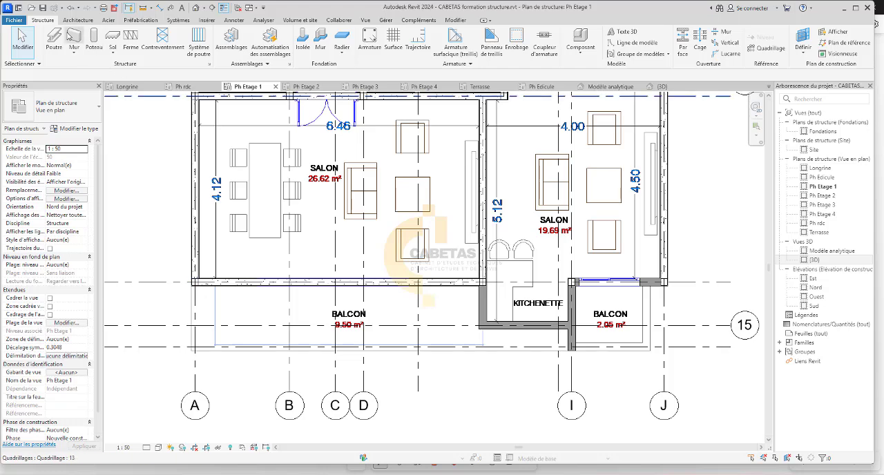
left_click(57, 39)
scroll(599, 286, "up", 3)
scroll(609, 285, "up", 3)
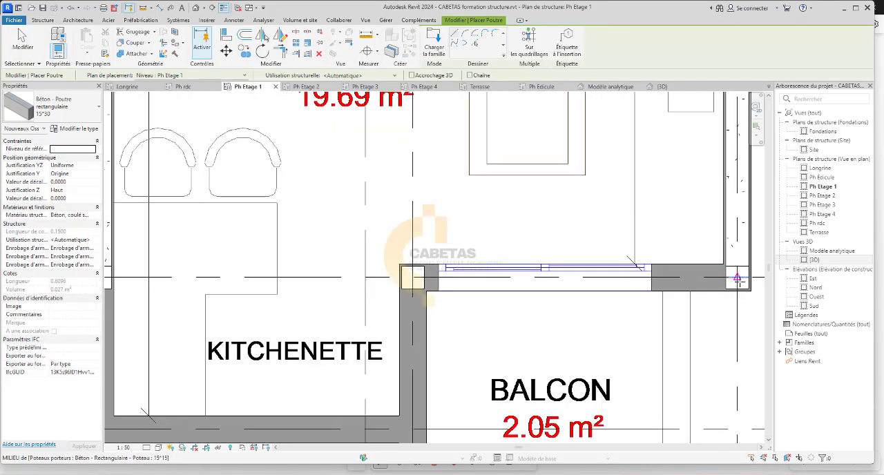
scroll(159, 290, "down", 2)
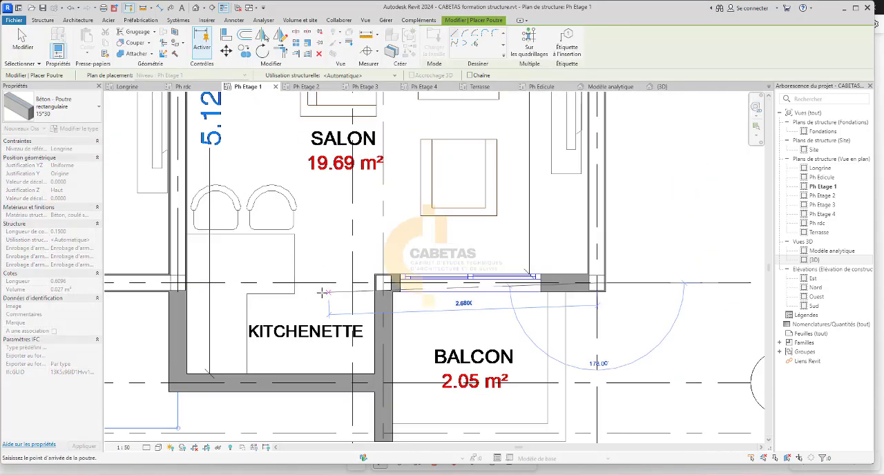
scroll(175, 285, "up", 1)
left_click(174, 282)
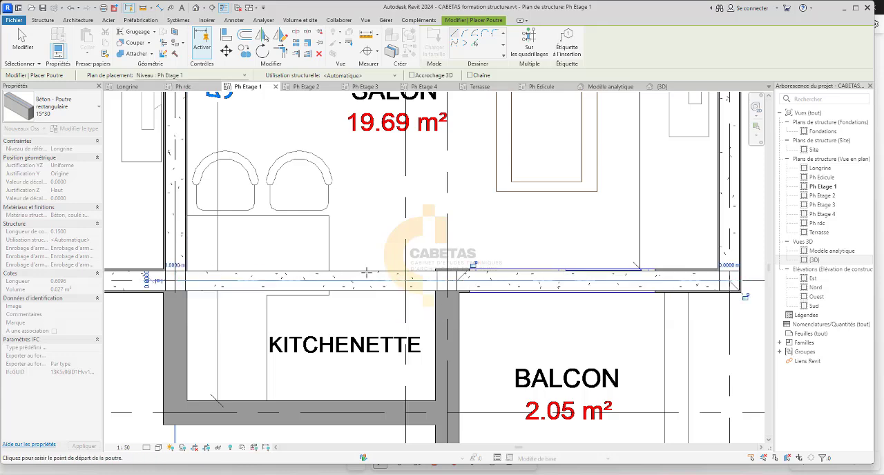
scroll(397, 263, "down", 6)
middle_click_drag(707, 157, 724, 283)
key("Escape")
key("Escape")
Select the whole plan and filter the selection to Ossature (Autre), Ossature (Longeron), Ossature (Poutrelle) and Poteaux porteurs.
scroll(723, 284, "down", 1)
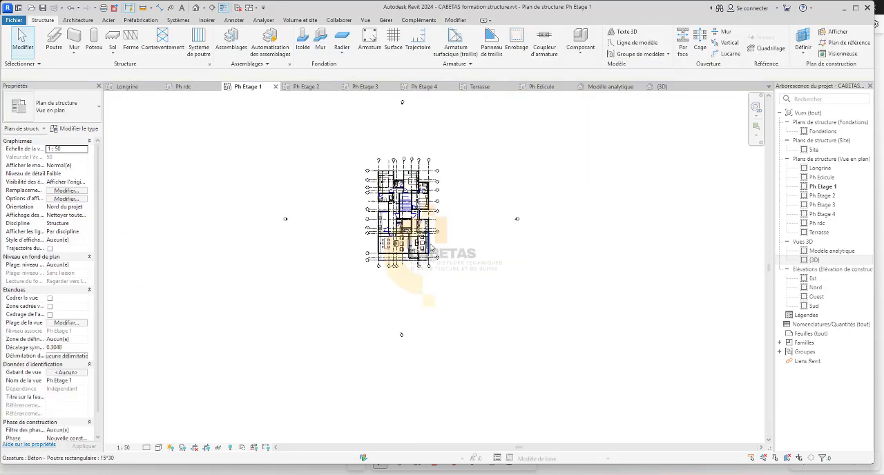
scroll(724, 283, "up", 1)
scroll(401, 181, "up", 1)
middle_click_drag(400, 181, 408, 183)
scroll(409, 181, "down", 4)
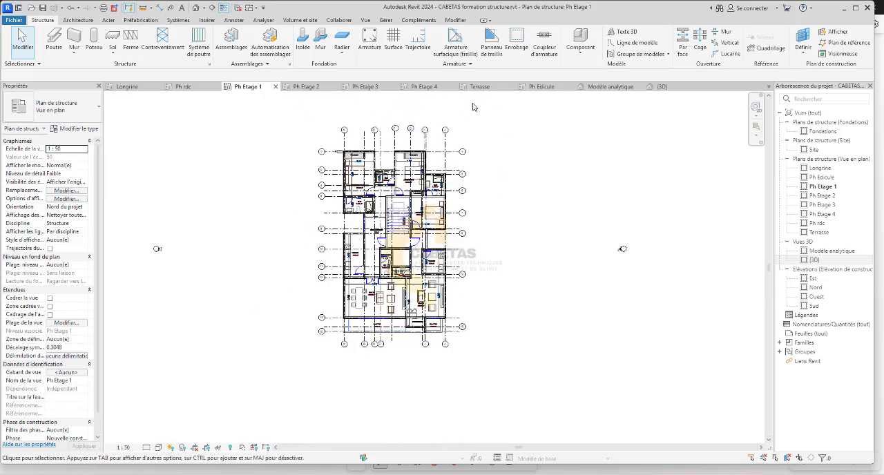
left_click_drag(505, 108, 240, 409)
left_click(430, 42)
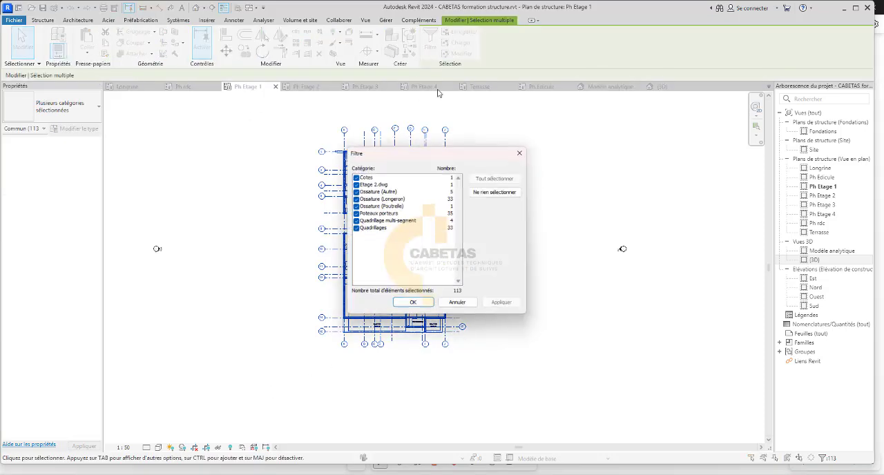
left_click(494, 192)
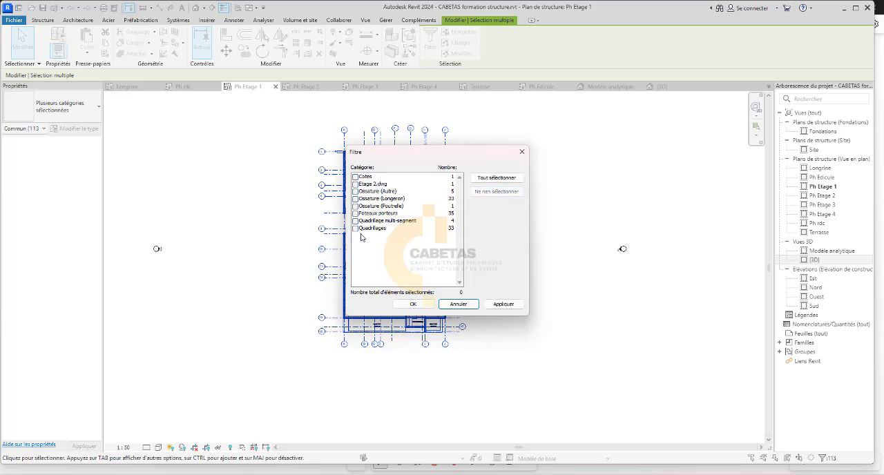
left_click(372, 214)
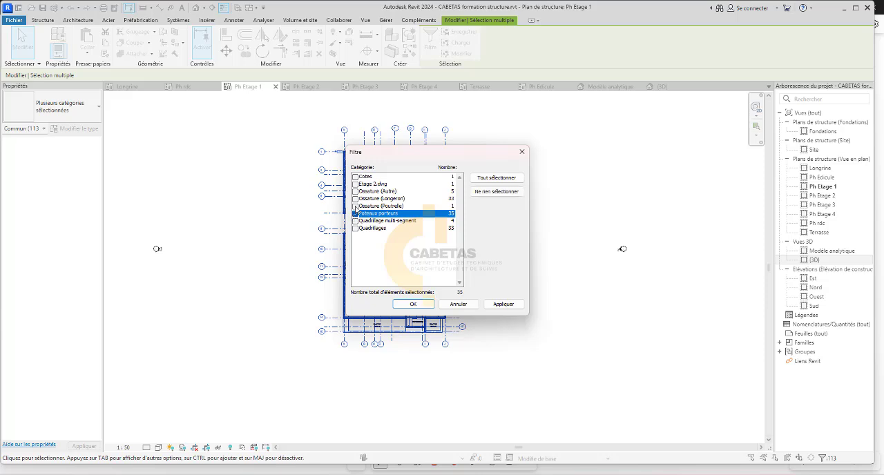
left_click(356, 206)
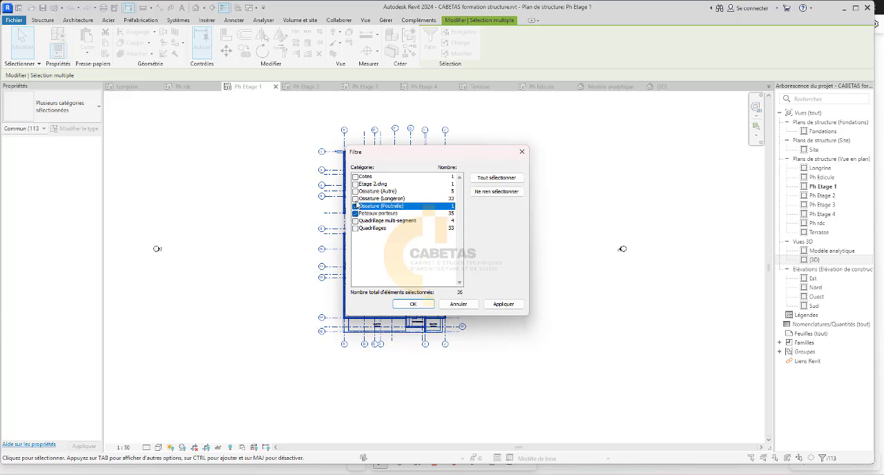
left_click(356, 199)
left_click(356, 192)
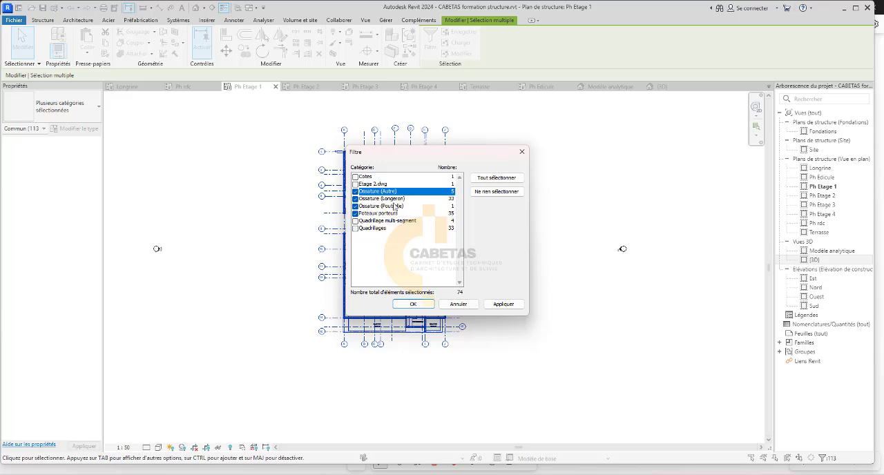
left_click(504, 303)
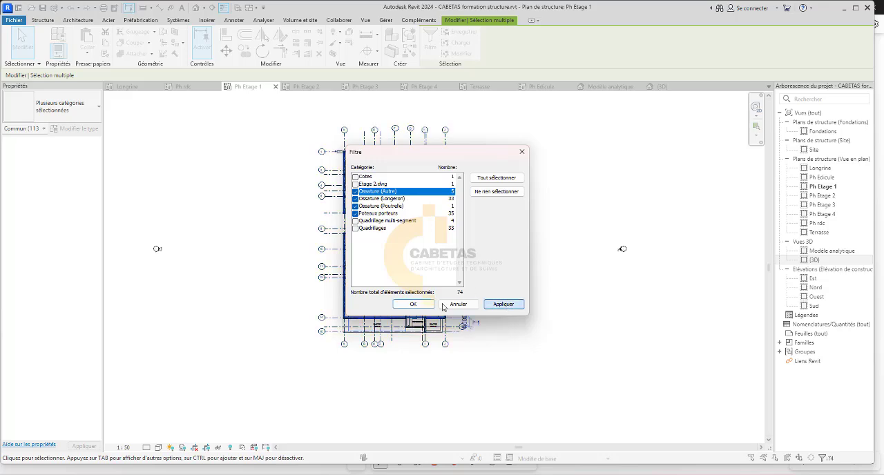
left_click(413, 304)
Confirm the category filter and copy the selected Ph Etage 1 columns and beams to the clipboard.
scroll(421, 343, "up", 5)
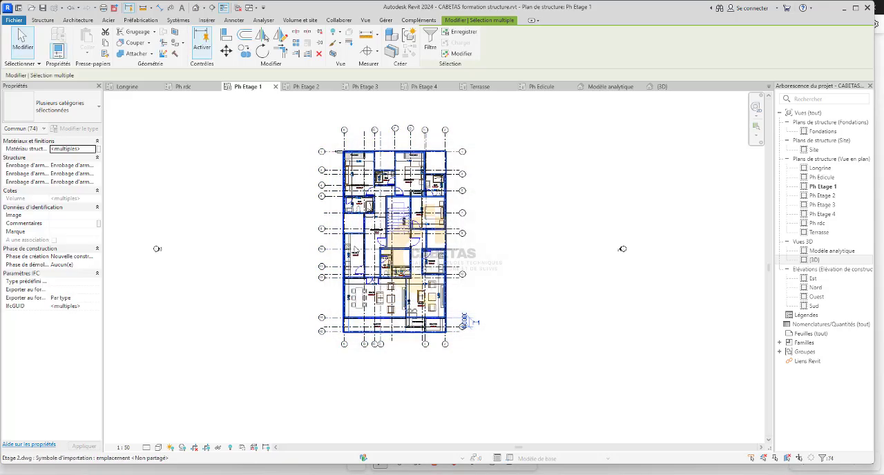
scroll(420, 343, "up", 1)
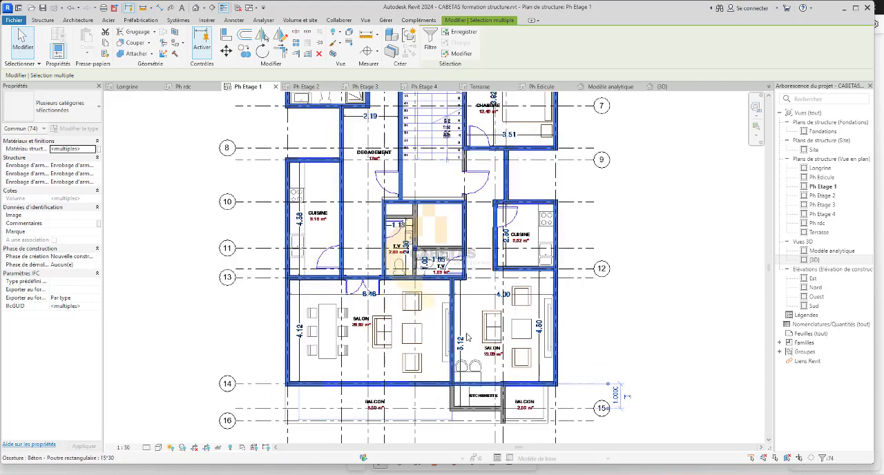
scroll(437, 370, "down", 1)
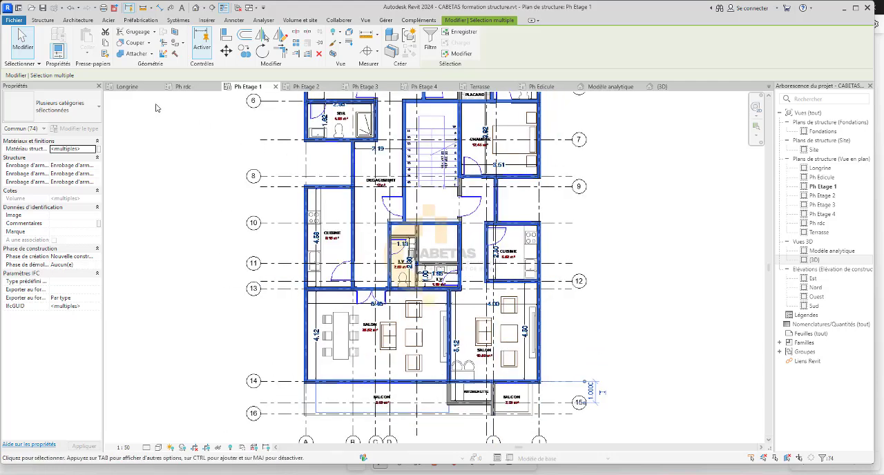
left_click(105, 44)
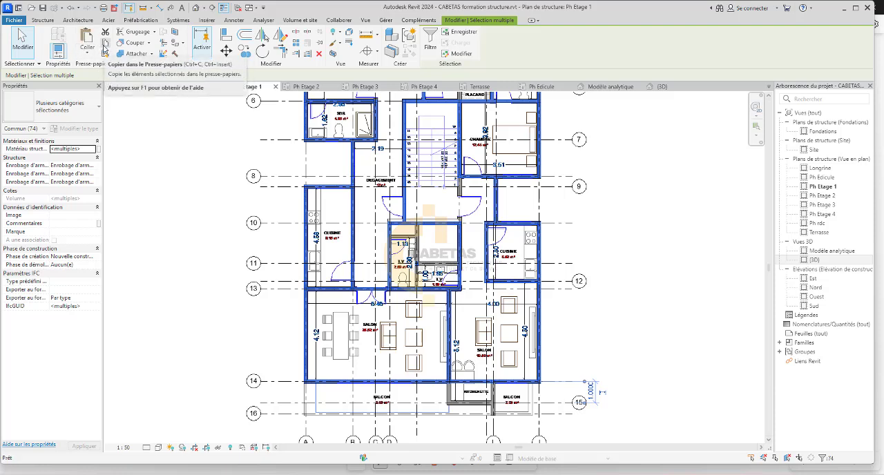
Paste the copied columns and beams aligned to the levels Ph Etage 2, Ph Etage 3, Ph Etage 4 and Terrasse.
left_click(87, 55)
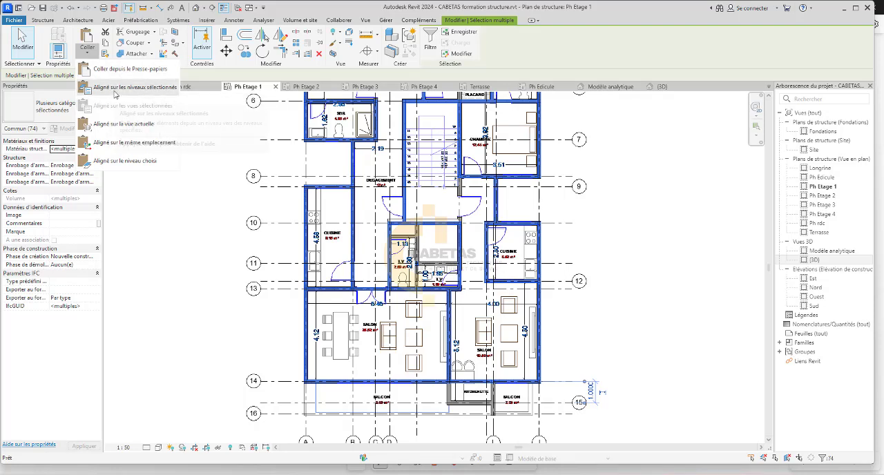
left_click(125, 160)
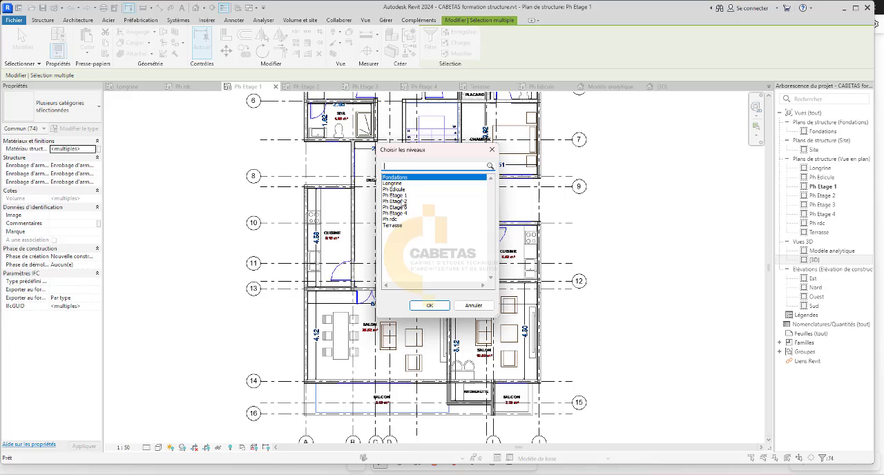
left_click(405, 201, "ctrl")
left_click(406, 207, "ctrl")
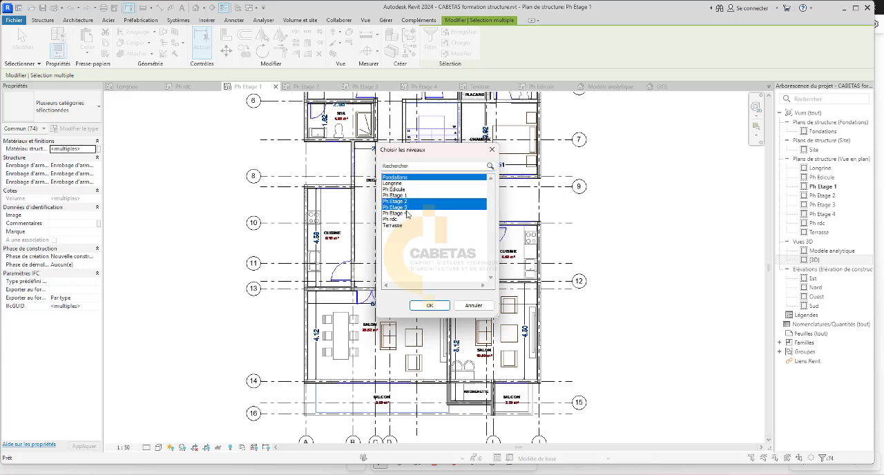
left_click(407, 213, "ctrl")
left_click(411, 177, "ctrl")
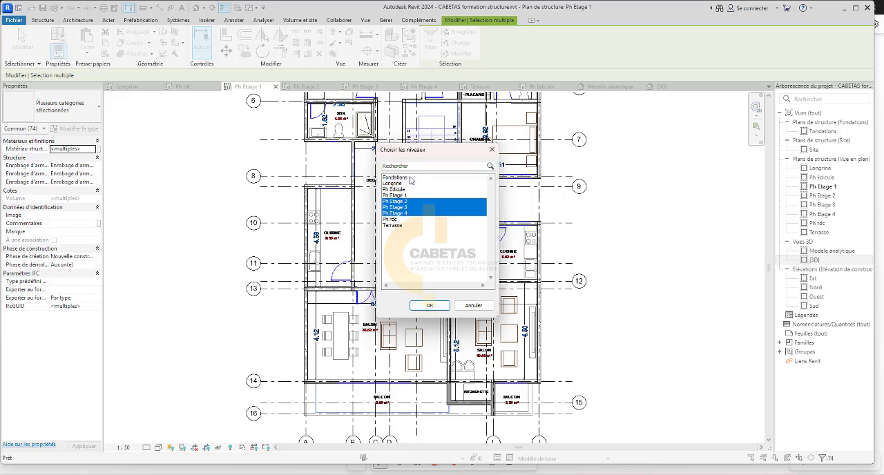
left_click(399, 226, "ctrl")
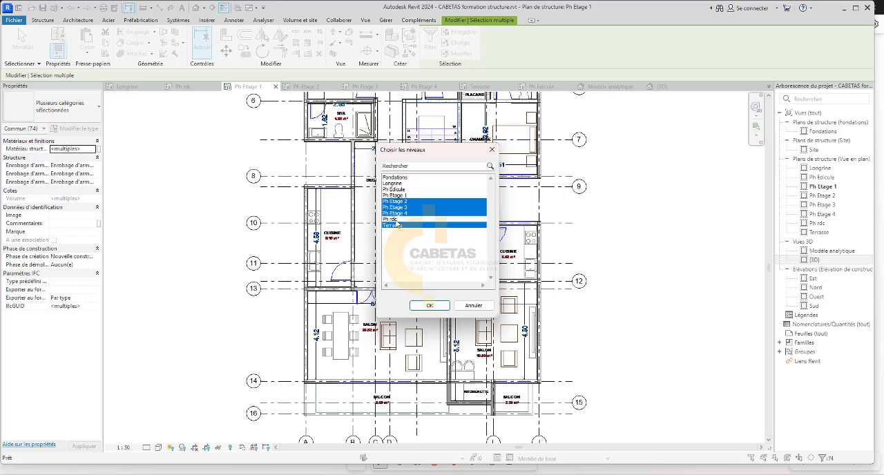
left_click(429, 306)
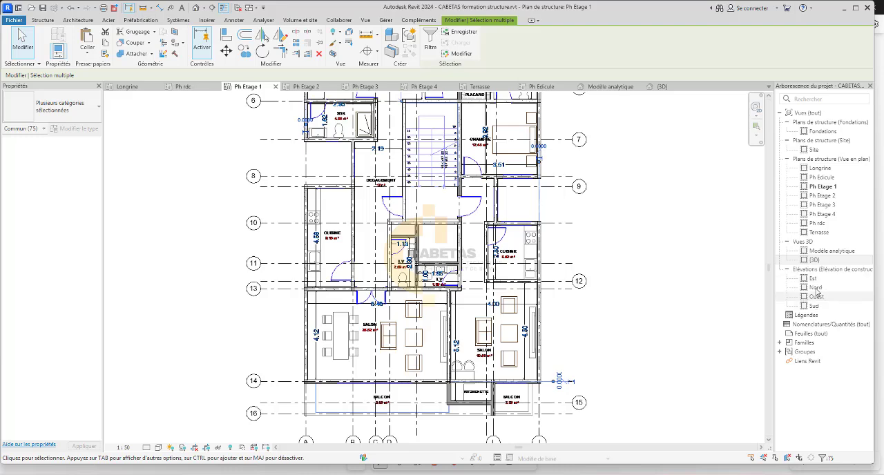
In the {3D} view, set the visual style to Textures and turn the copied structure to show it from above.
left_click(812, 261)
double_click(810, 263)
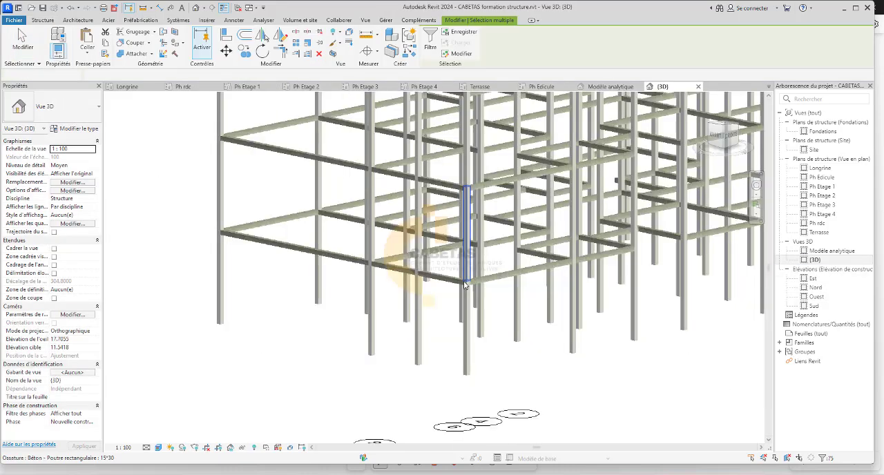
scroll(467, 283, "down", 5)
scroll(539, 221, "up", 4)
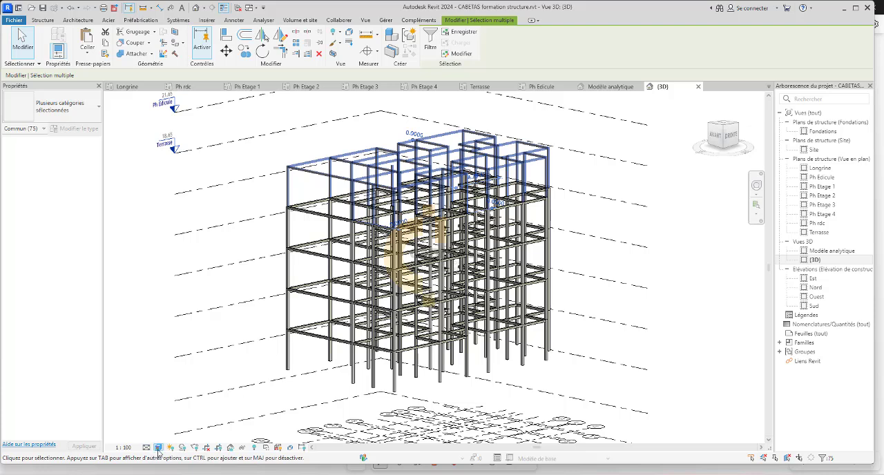
left_click(157, 449)
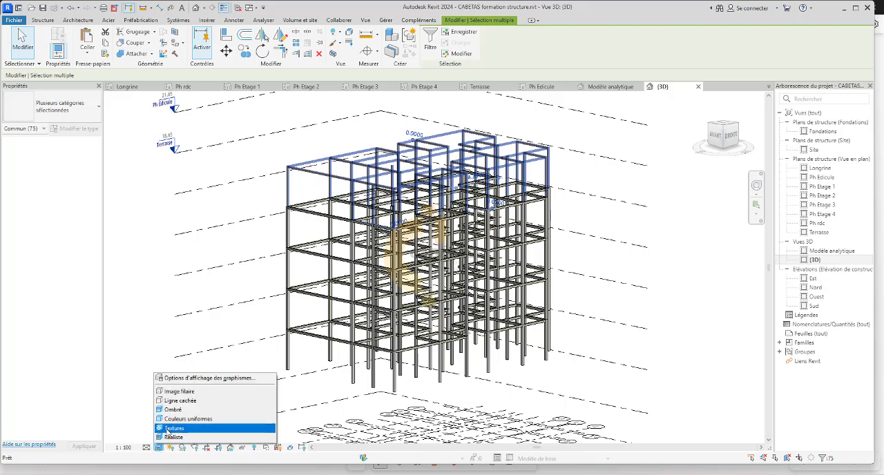
left_click(173, 436)
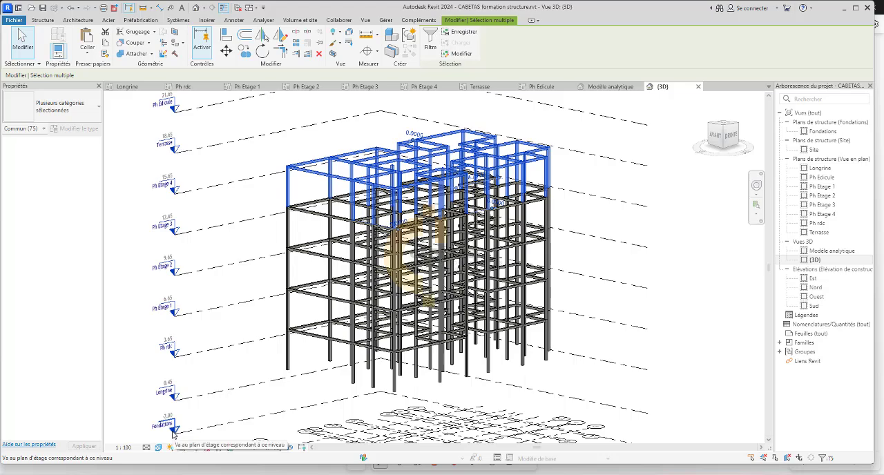
left_click(240, 331)
scroll(471, 243, "up", 4)
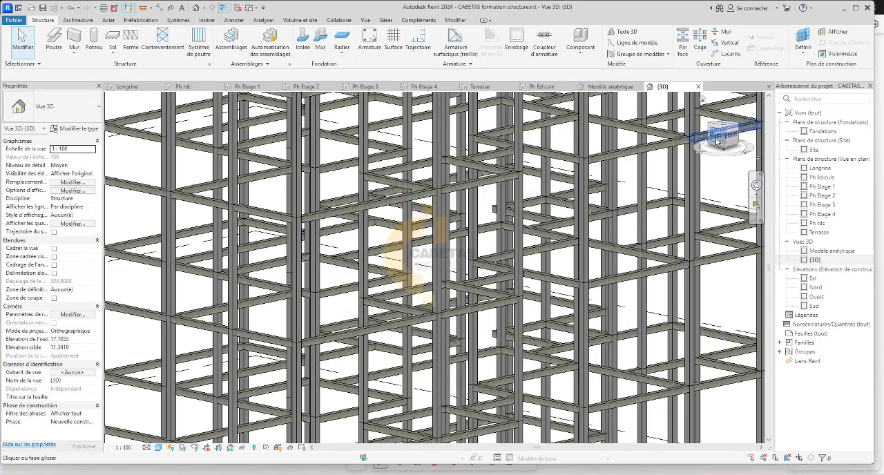
mouse_move(716, 142)
left_mouse_down()
mouse_move(718, 159)
mouse_move(703, 163)
mouse_move(710, 214)
mouse_move(715, 192)
mouse_move(717, 207)
mouse_move(679, 179)
left_mouse_up()
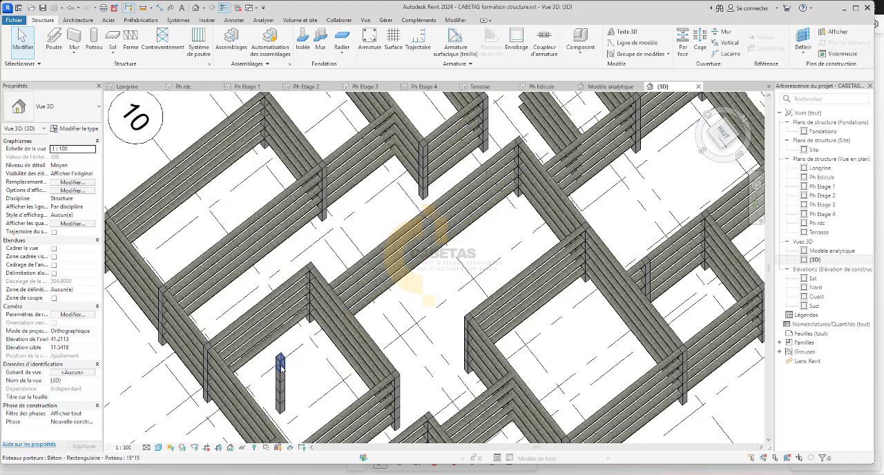
left_click(280, 366)
right_click(281, 366)
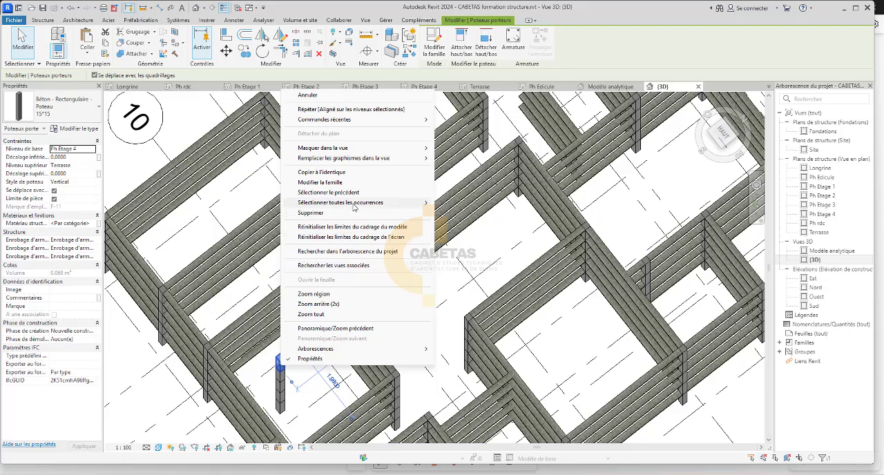
mouse_move(389, 205)
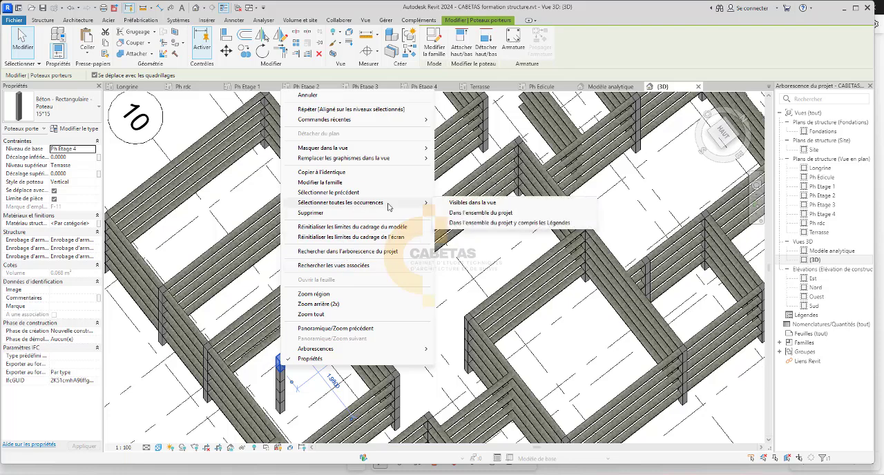
left_click(461, 212)
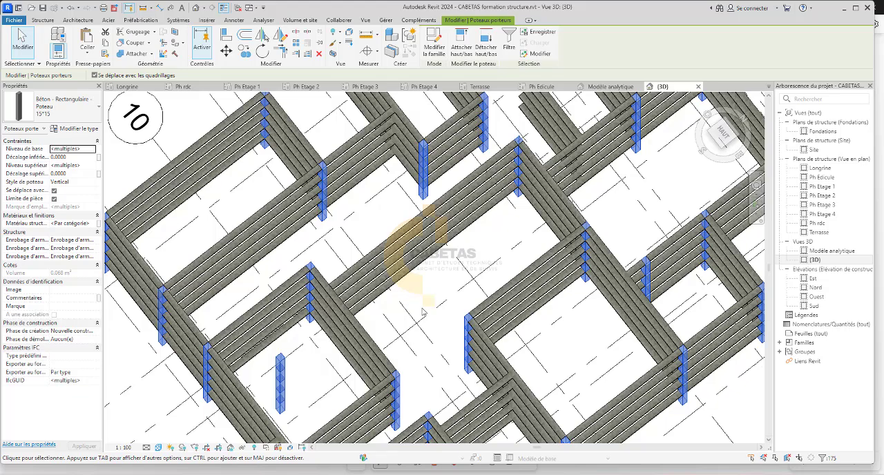
scroll(446, 292, "down", 8)
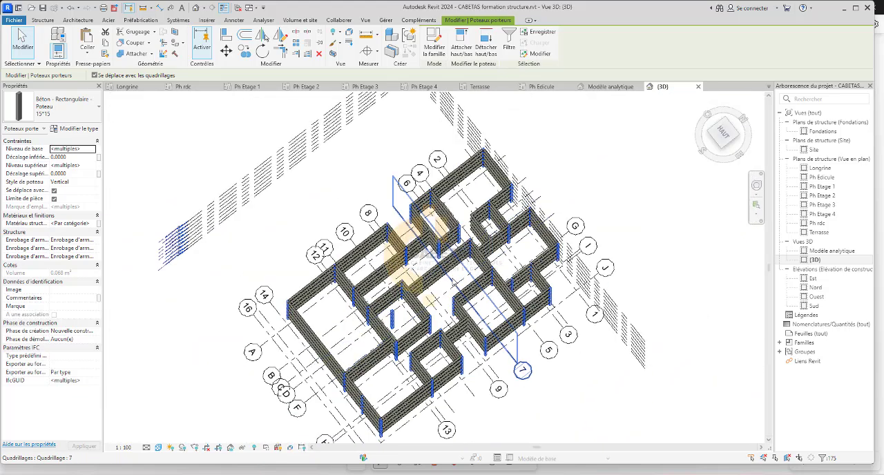
key("Escape")
Delete the freestanding 15*15 column, which no beam connects to, on every level of the structure.
scroll(380, 312, "up", 8)
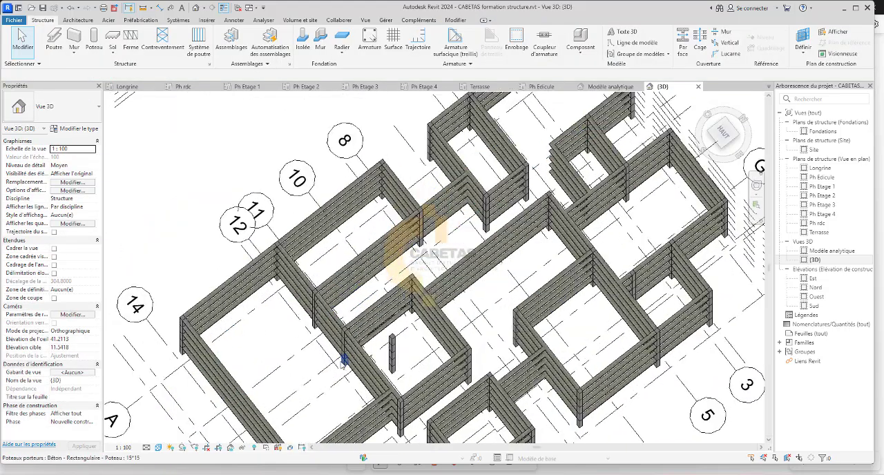
scroll(415, 366, "up", 5)
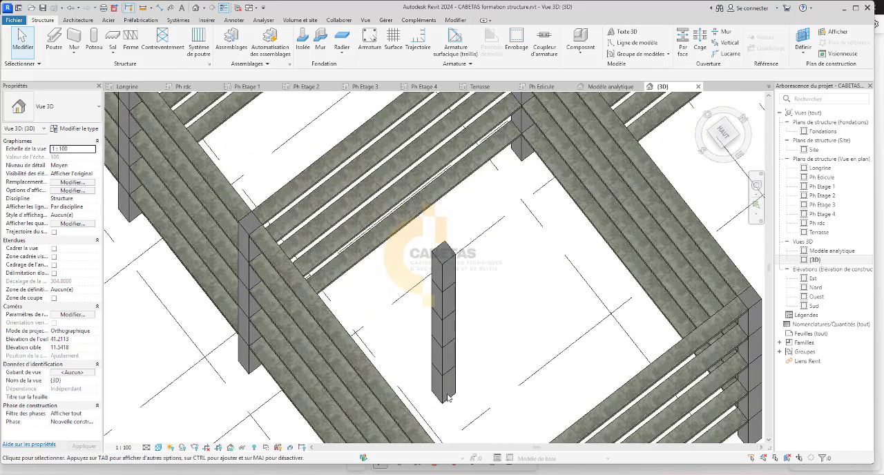
scroll(434, 323, "down", 5)
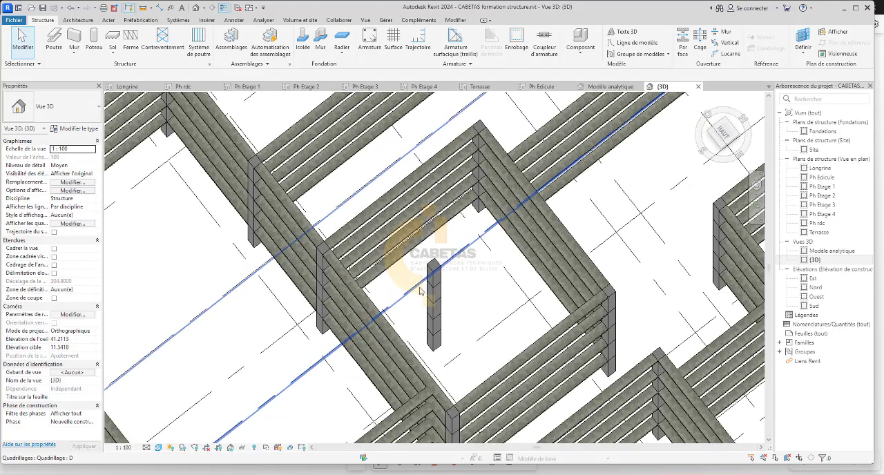
scroll(431, 332, "up", 4)
left_click(435, 339)
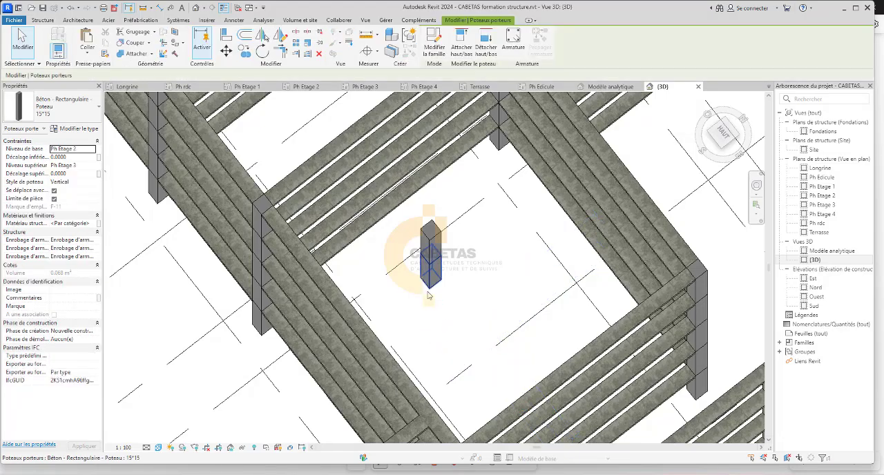
left_click(429, 275)
key("Escape")
Examine the multi-storey frame against the levels from a corner view and from the front view.
scroll(445, 293, "down", 8)
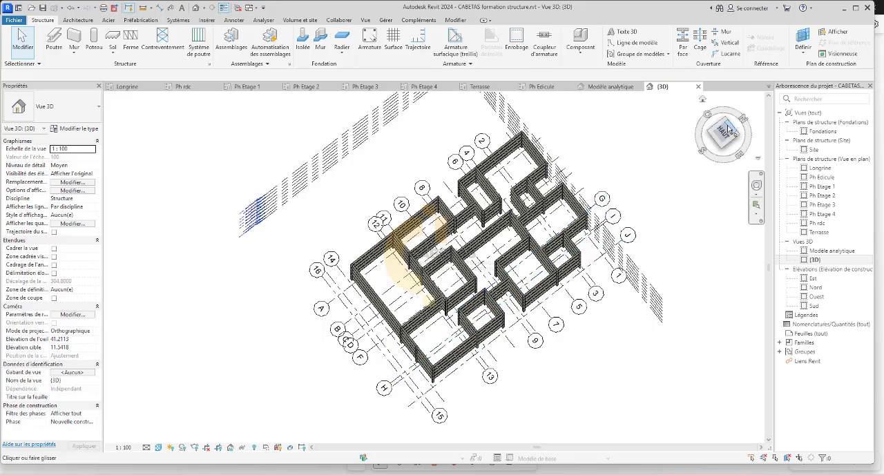
left_click(729, 130)
scroll(565, 272, "up", 5)
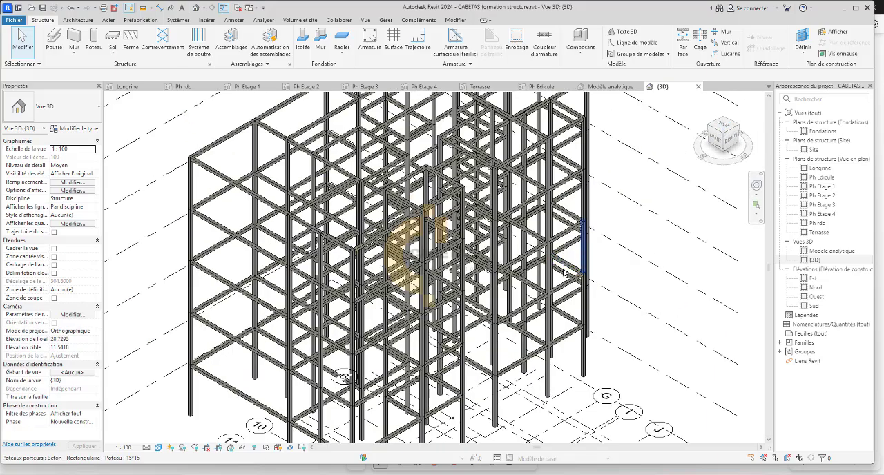
scroll(565, 272, "down", 5)
left_click(722, 129)
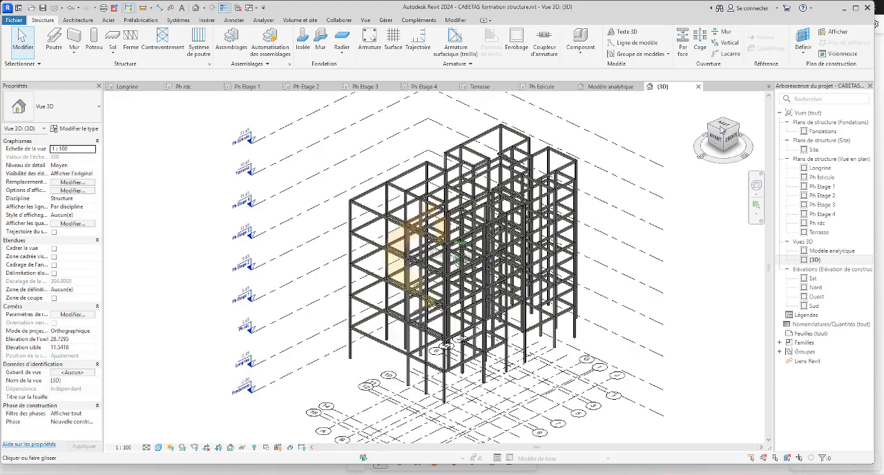
left_click(721, 130)
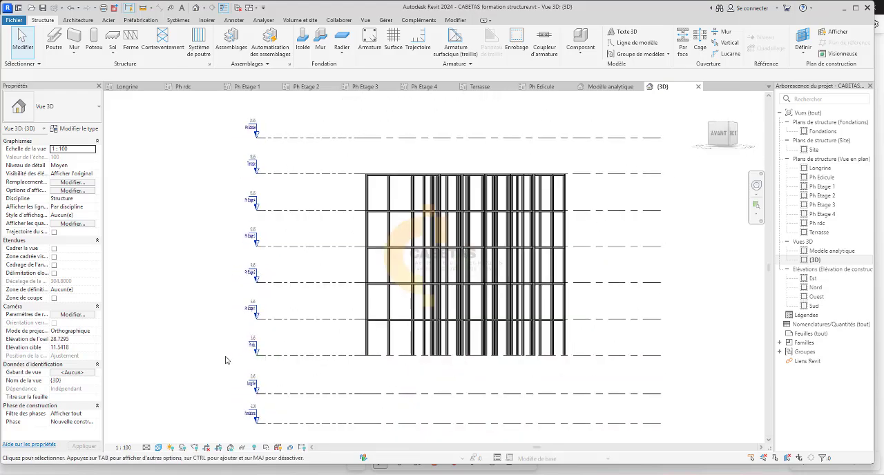
mouse_move(733, 136)
left_mouse_down()
mouse_move(760, 132)
mouse_move(136, 131)
left_mouse_up()
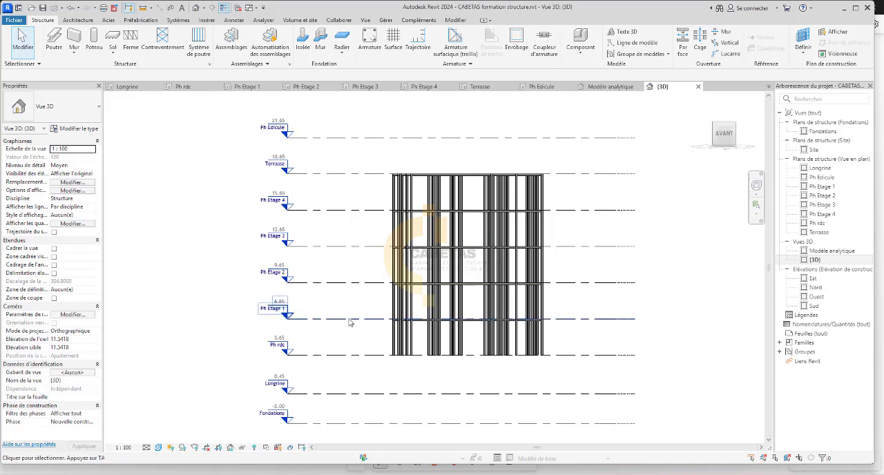
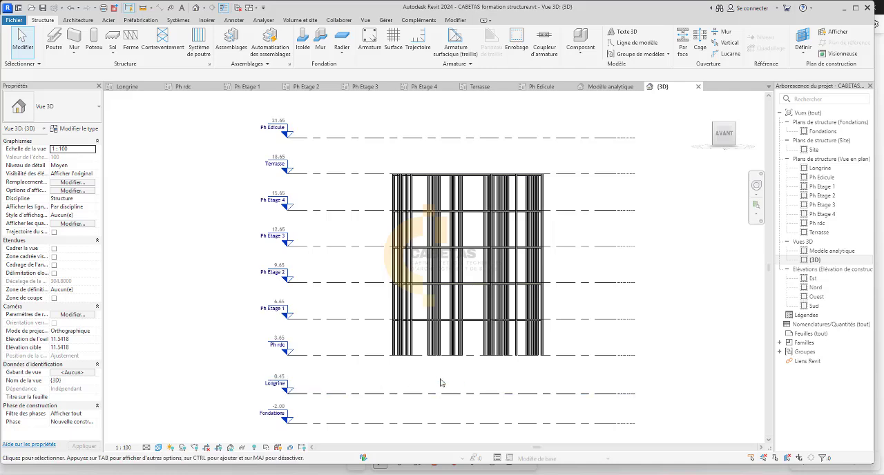
Open the Ph Etage 1 structural plan.
left_click(246, 87)
scroll(501, 191, "down", 5)
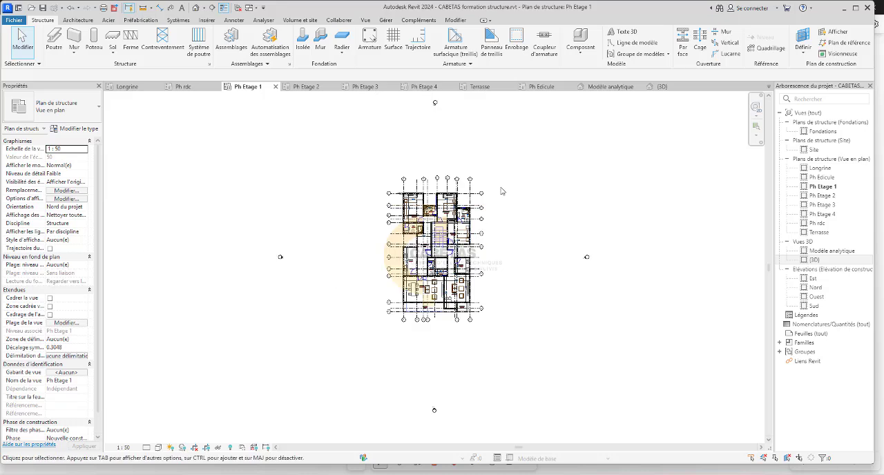
left_click_drag(540, 138, 315, 385)
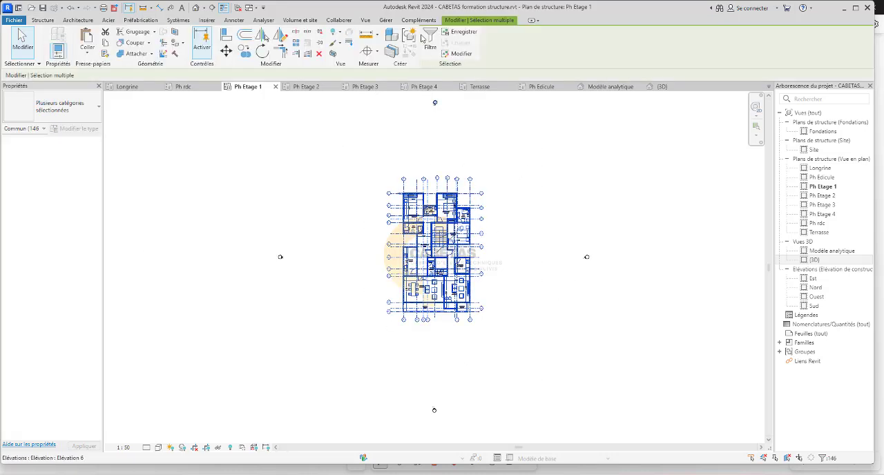
left_click(430, 44)
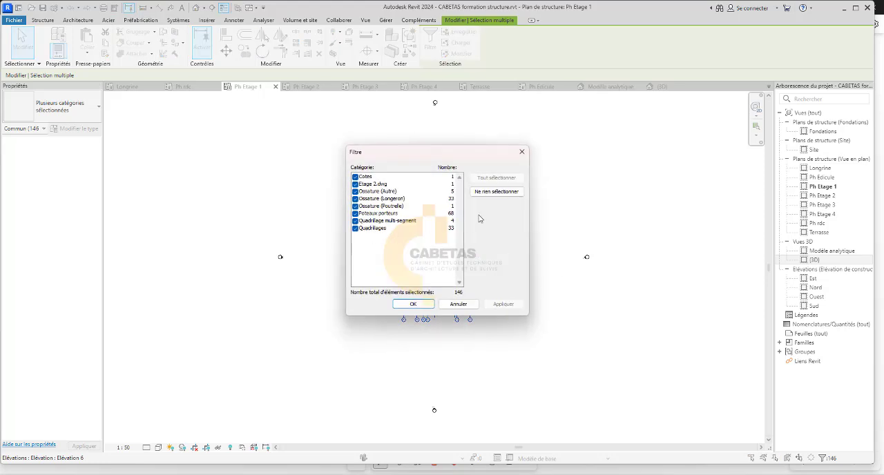
left_click(493, 192)
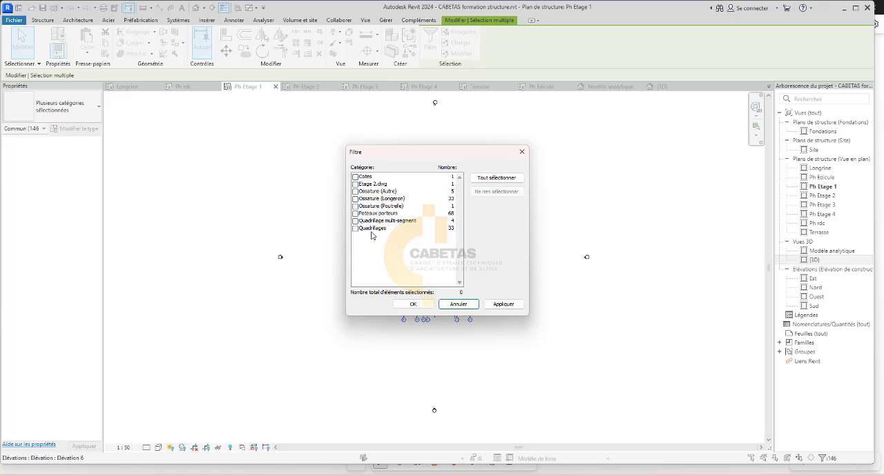
left_click(521, 151)
scroll(426, 330, "up", 6)
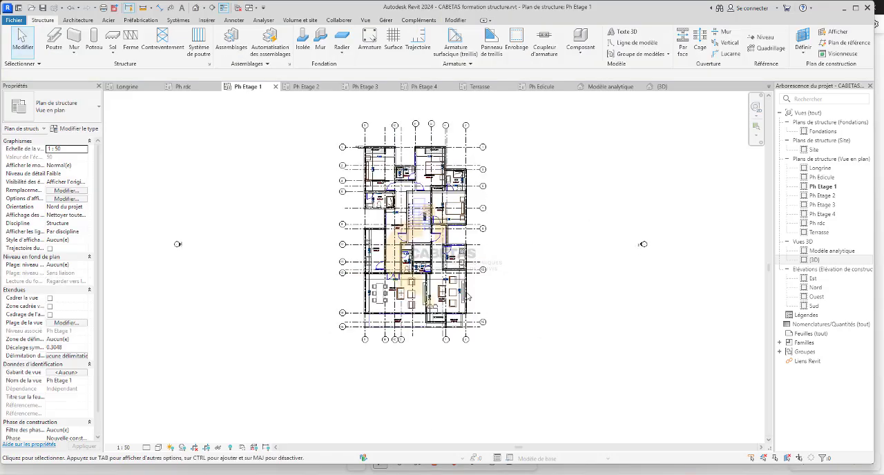
scroll(427, 331, "up", 2)
left_click(428, 331)
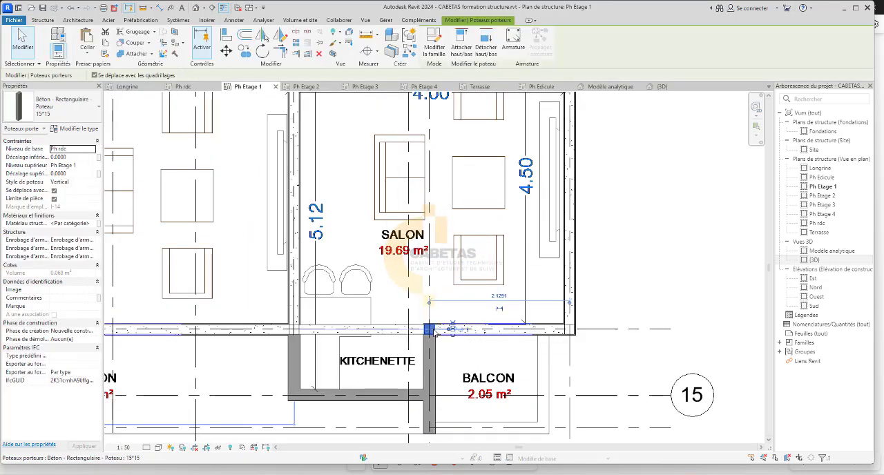
right_click(430, 331)
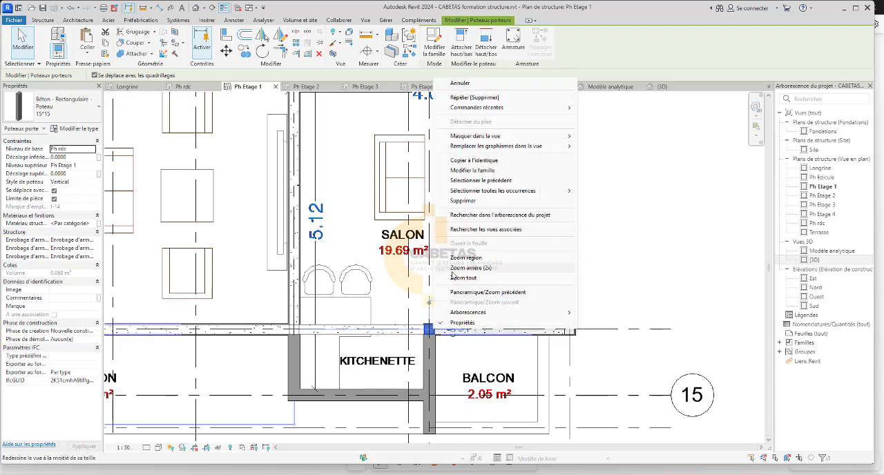
mouse_move(484, 196)
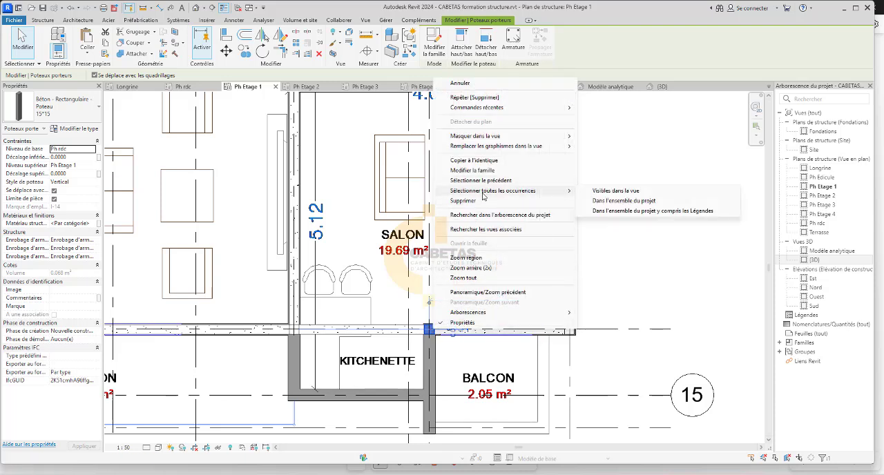
left_click(630, 196)
scroll(553, 277, "down", 5)
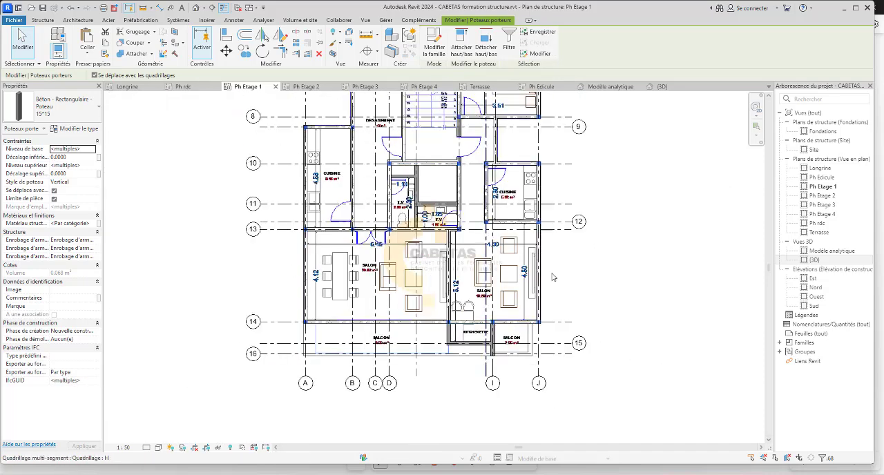
key("Escape")
scroll(553, 277, "up", 5)
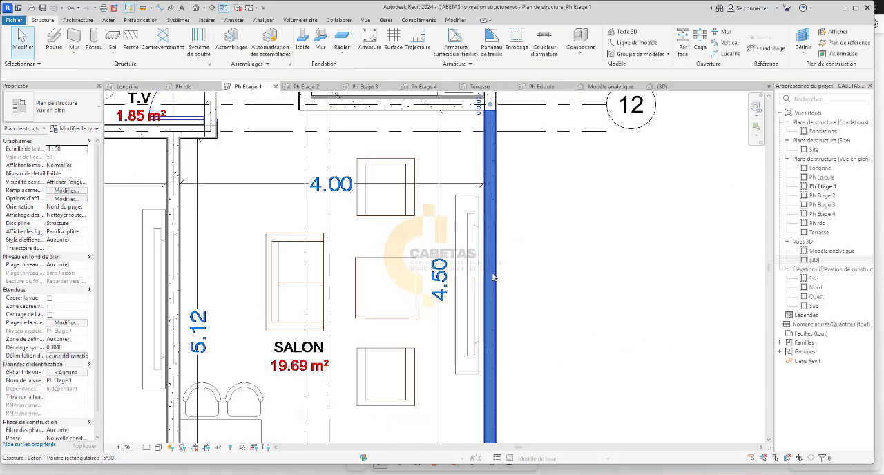
left_click(493, 277)
right_click(494, 277)
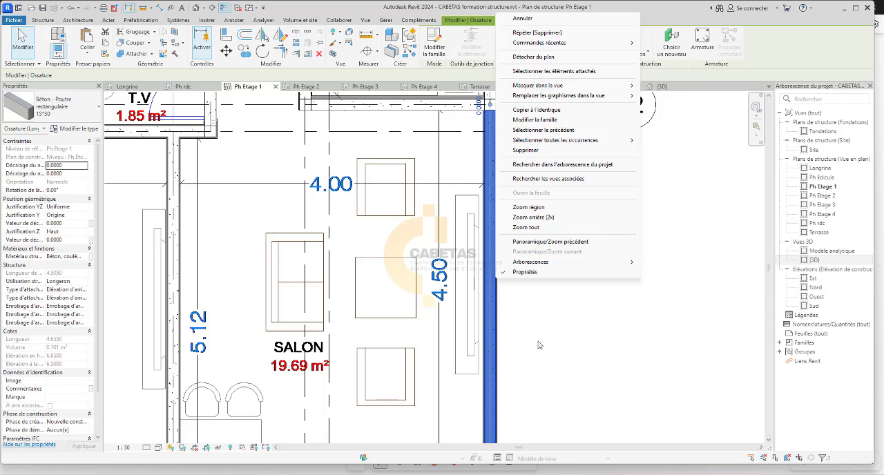
left_click(638, 420)
scroll(486, 286, "down", 3)
left_click(586, 284)
scroll(499, 286, "down", 6)
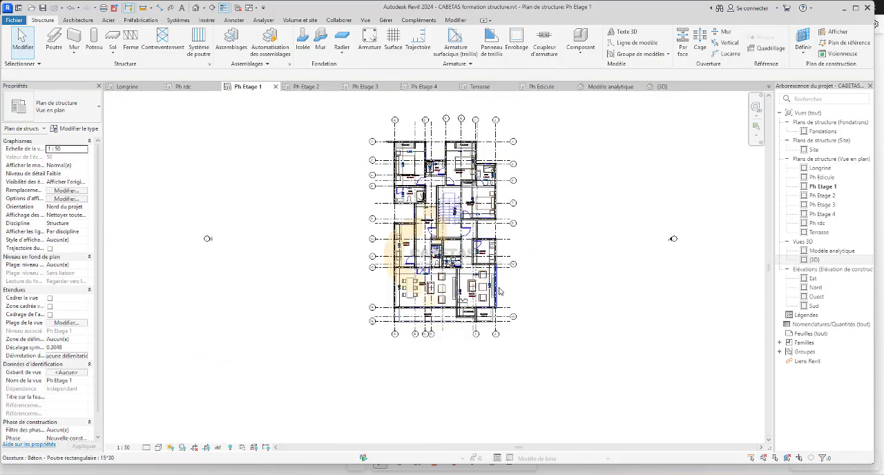
Select the whole Ph Etage 1 plan and filter the selection to Ossature (Autre), Ossature (Longeron), Ossature (Poutrelle) and Poteaux porteurs.
scroll(499, 292, "down", 3)
left_click_drag(575, 127, 368, 345)
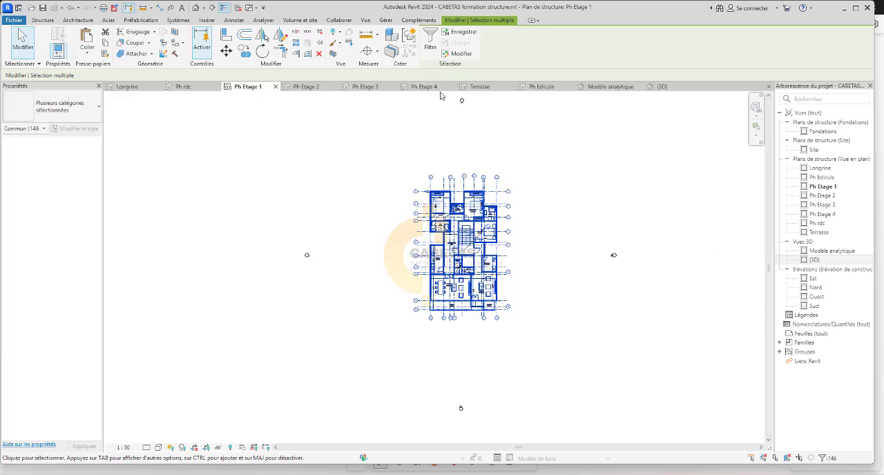
left_click(429, 40)
left_click(498, 193)
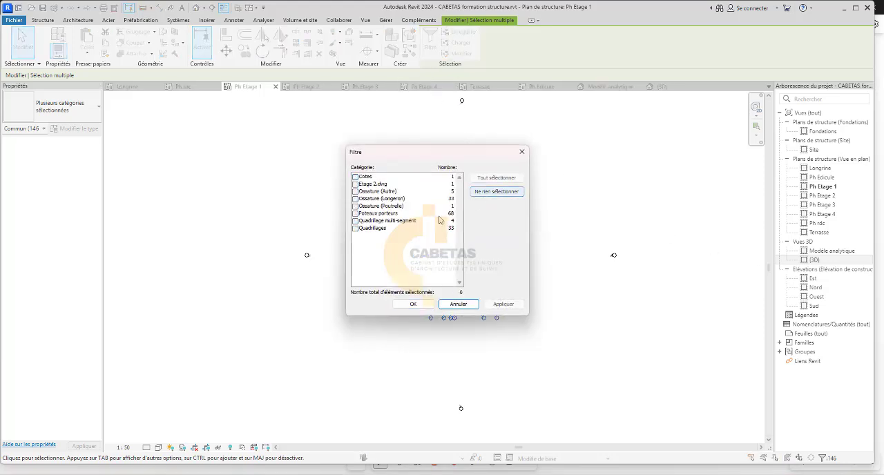
left_click(362, 217)
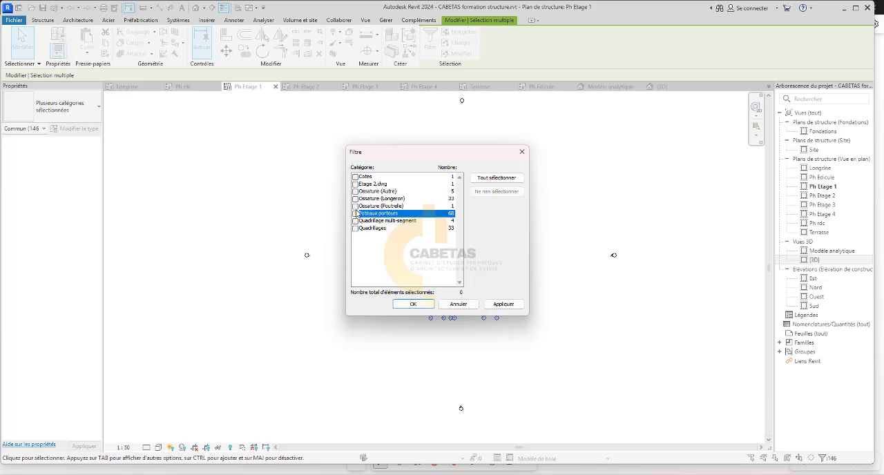
left_click(367, 206)
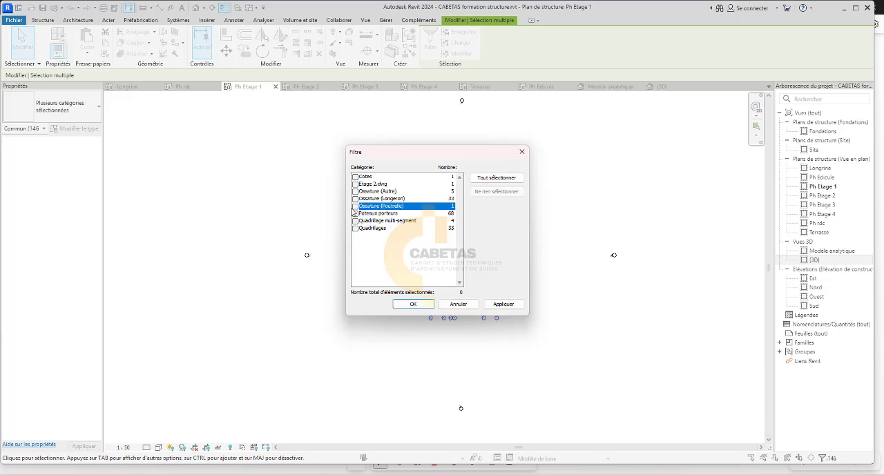
left_click(355, 213)
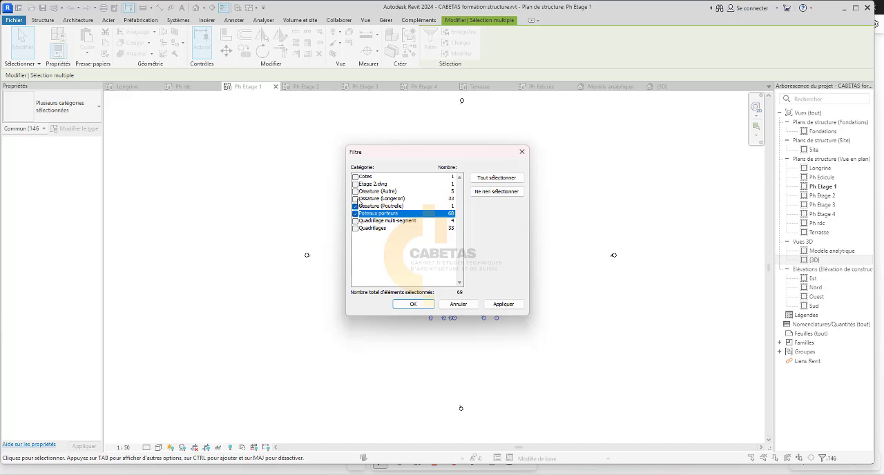
left_click(356, 199)
left_click(357, 191)
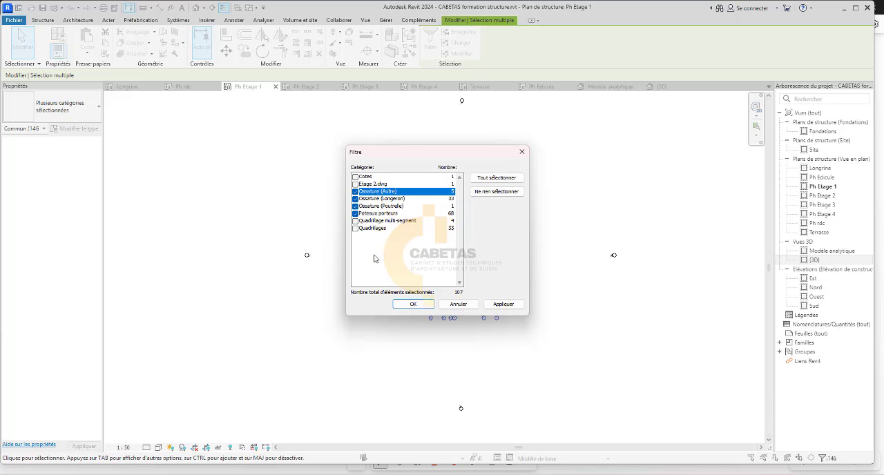
left_click(503, 307)
left_click(431, 306)
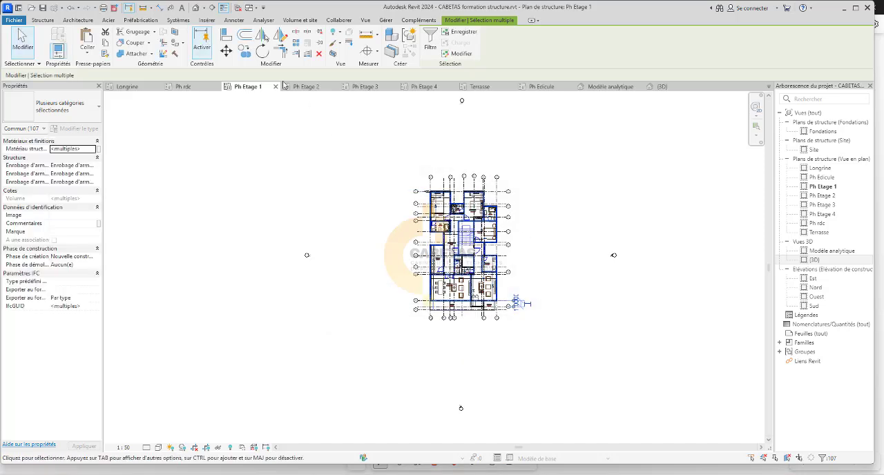
Copy the selected columns and beams and paste them aligned to the level Ph rdc.
left_click(98, 55)
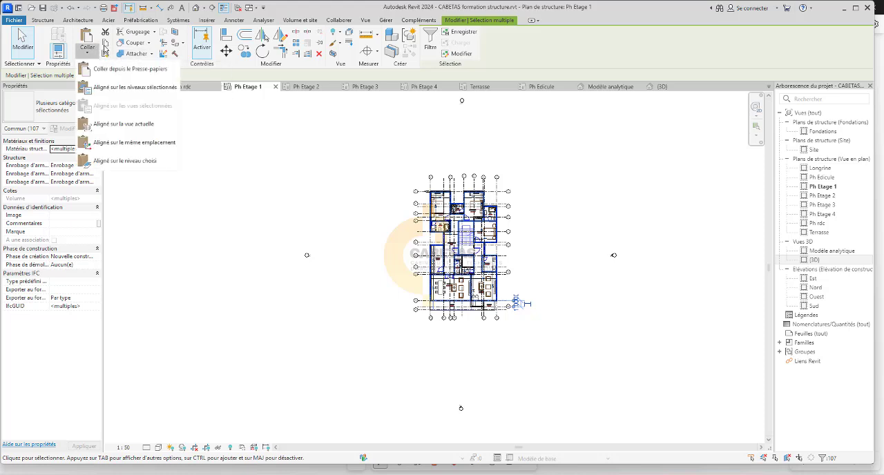
left_click(107, 45)
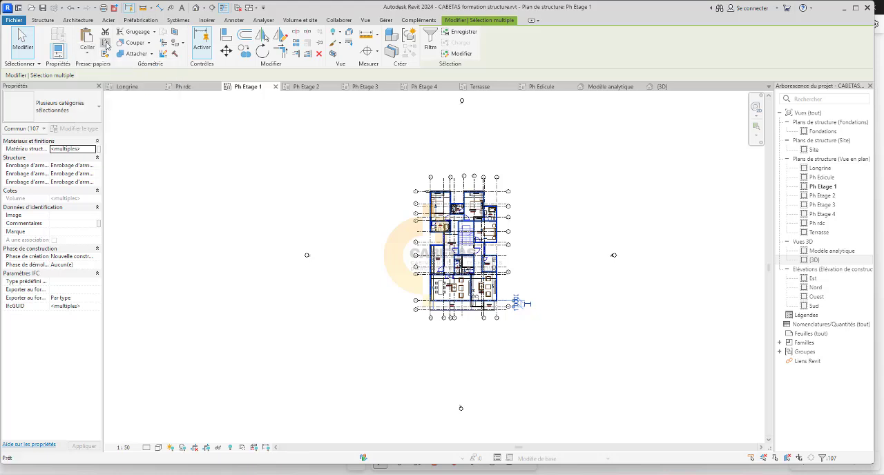
left_click(86, 55)
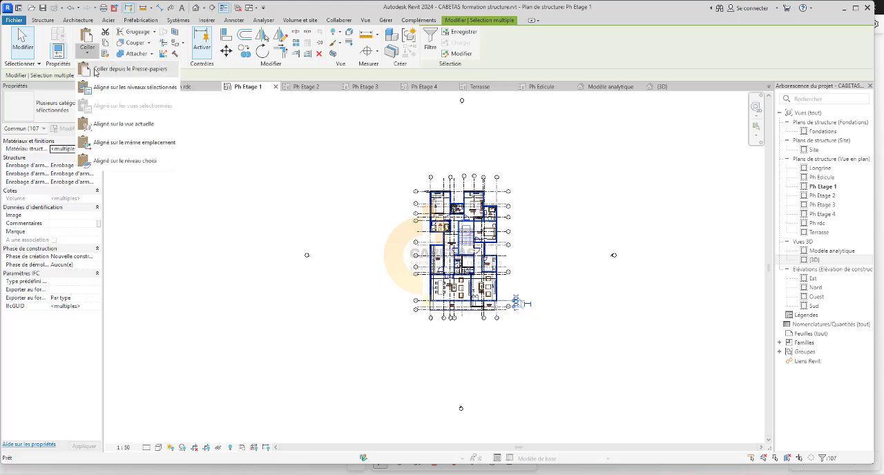
left_click(107, 89)
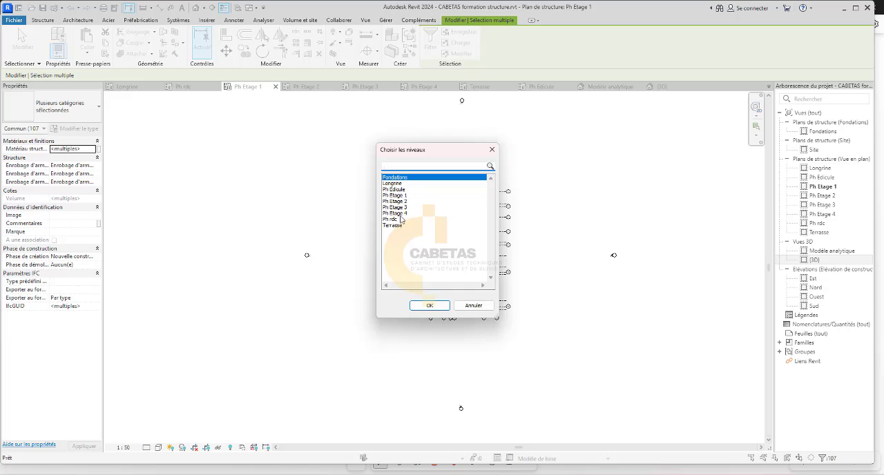
left_click(395, 219)
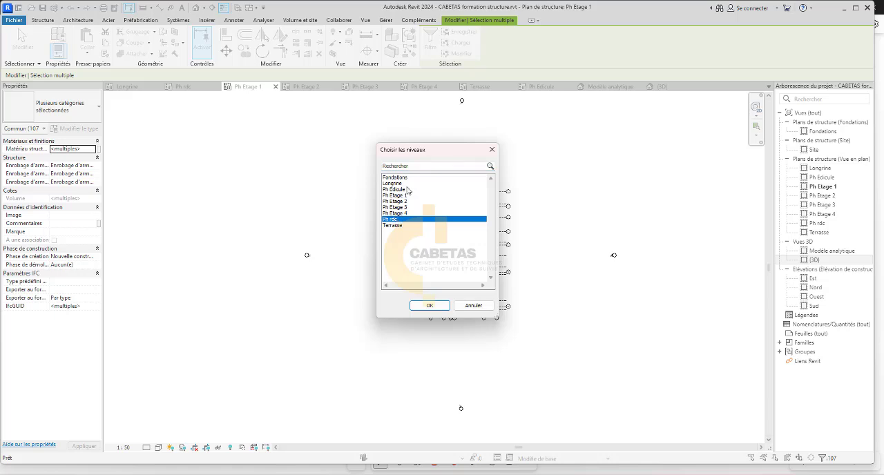
left_click(437, 308)
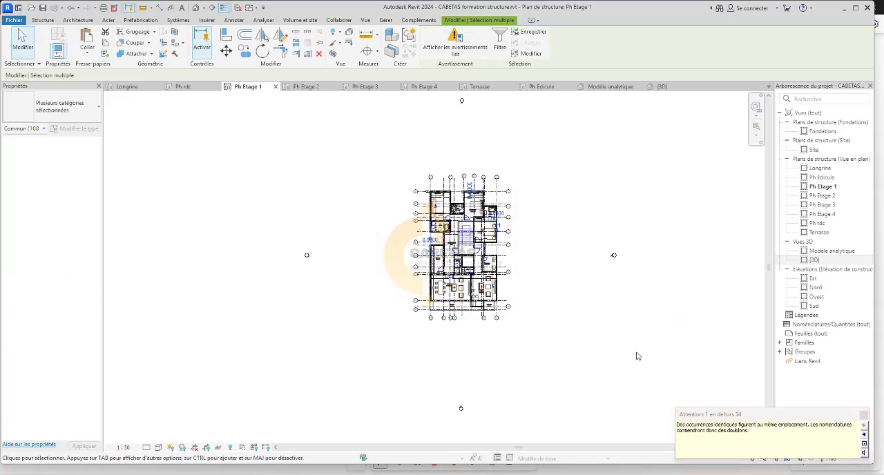
Check the pasted columns and beams in the Ph rdc plan, and examine the lowest columns against the levels in the {3D} view.
left_click(185, 88)
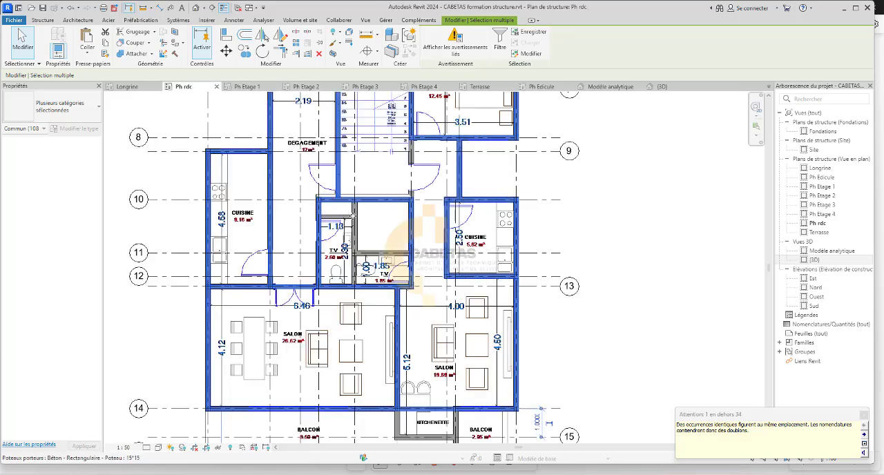
left_click(644, 261)
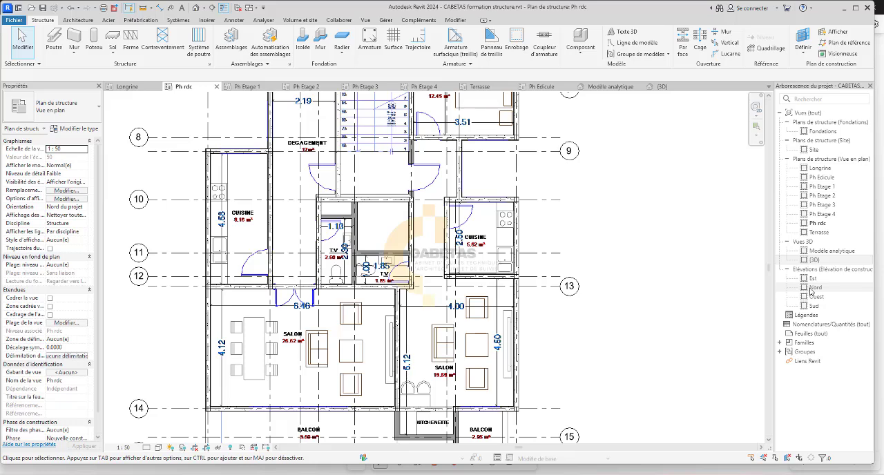
double_click(815, 260)
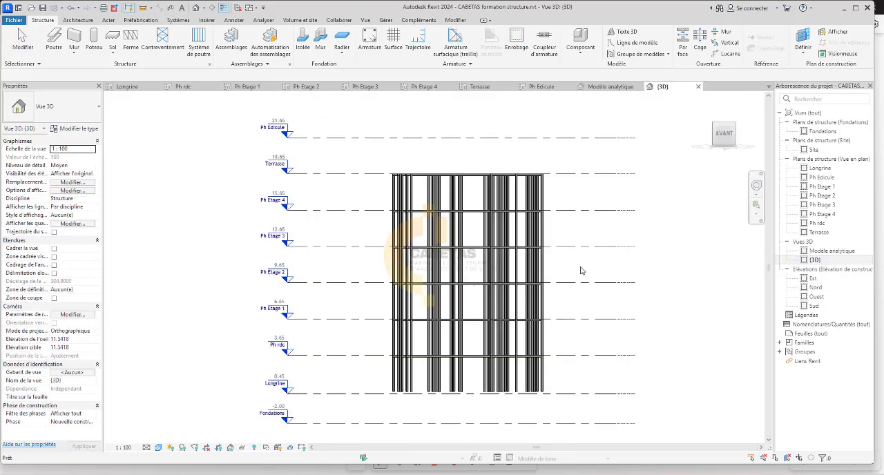
left_click(450, 213)
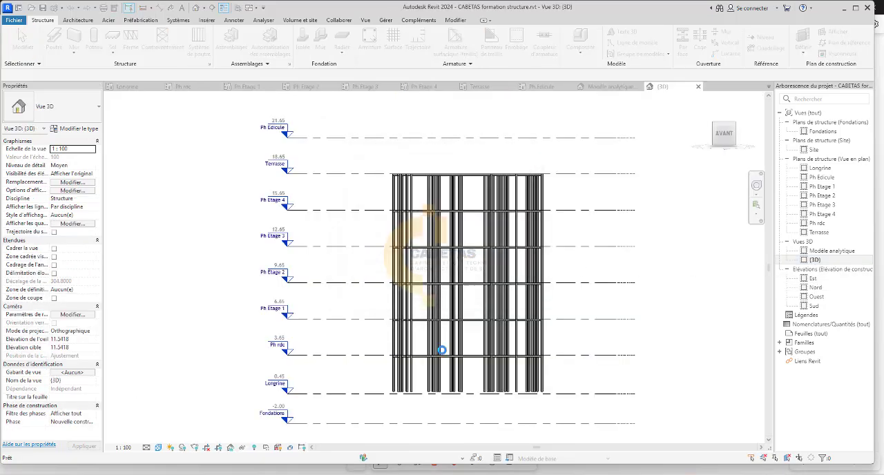
scroll(428, 390, "up", 3)
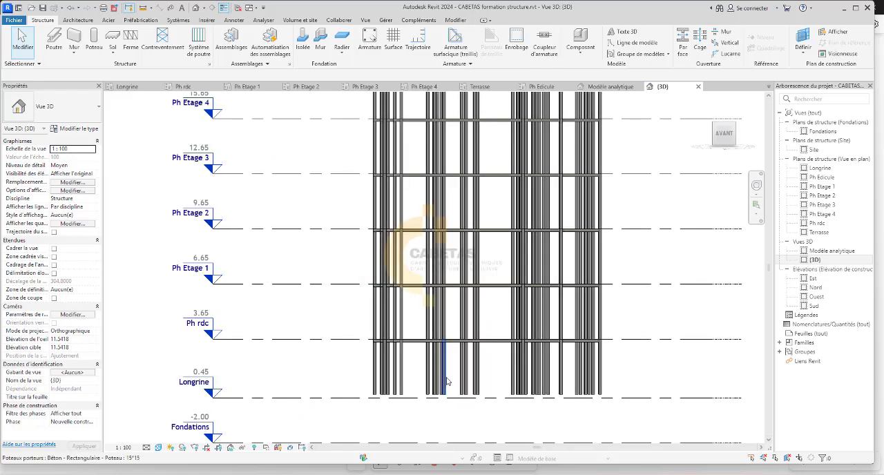
left_click(547, 368)
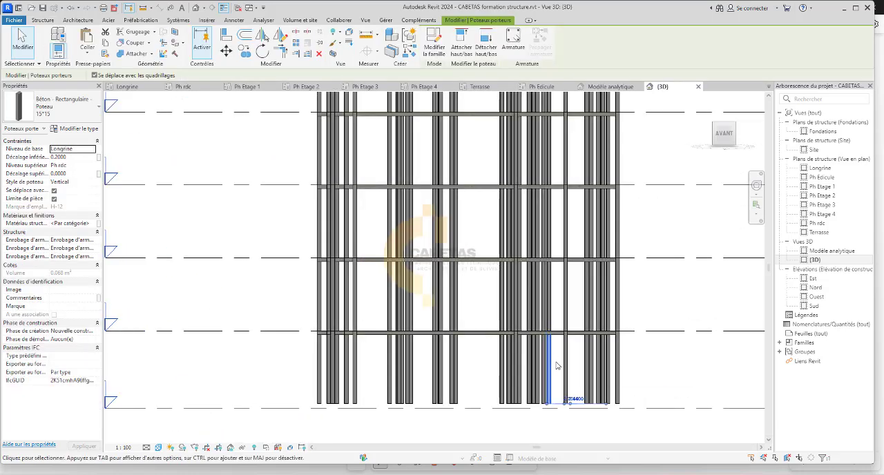
left_click(558, 366)
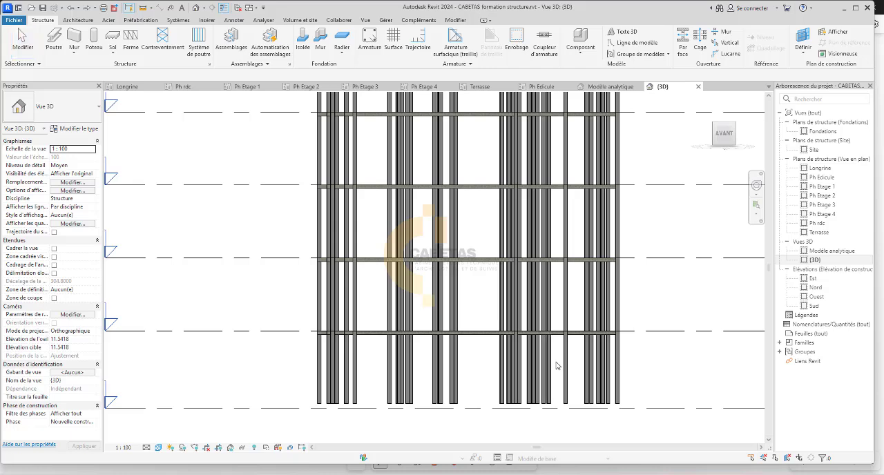
scroll(557, 366, "down", 3)
scroll(499, 401, "up", 4)
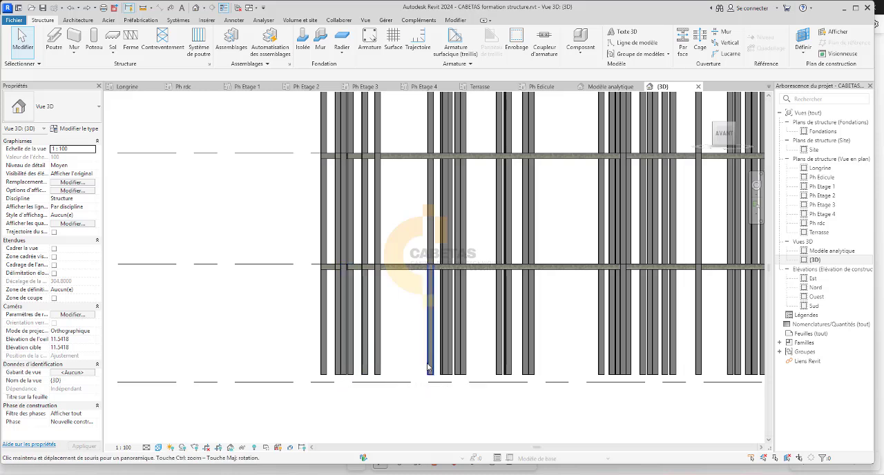
scroll(442, 373, "down", 2)
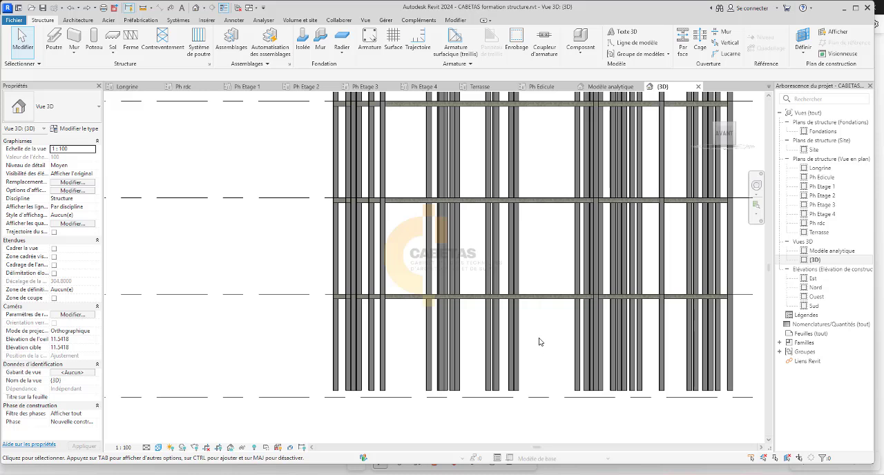
scroll(484, 334, "down", 2)
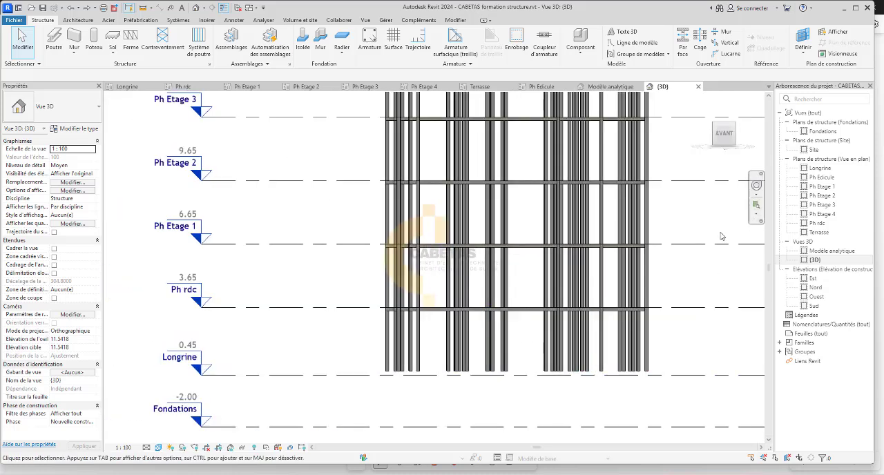
Turn the {3D} view to another angle and examine the column layout in the Longrine plan.
left_click(722, 143)
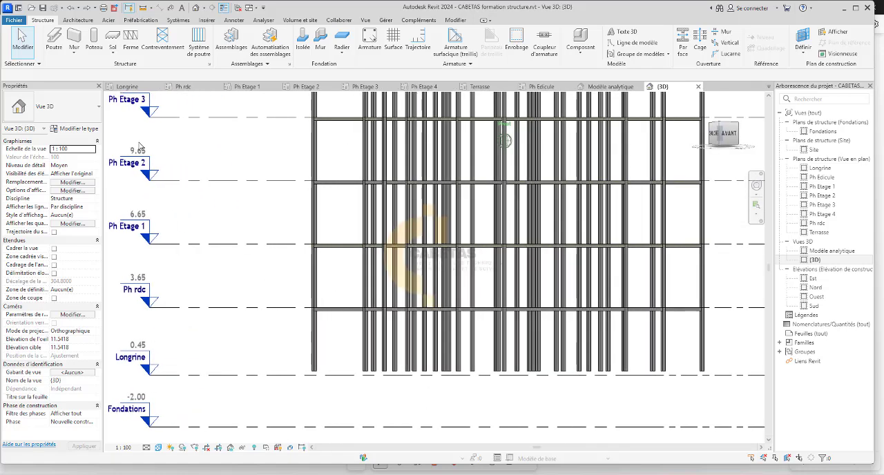
left_click(128, 87)
scroll(364, 192, "up", 5)
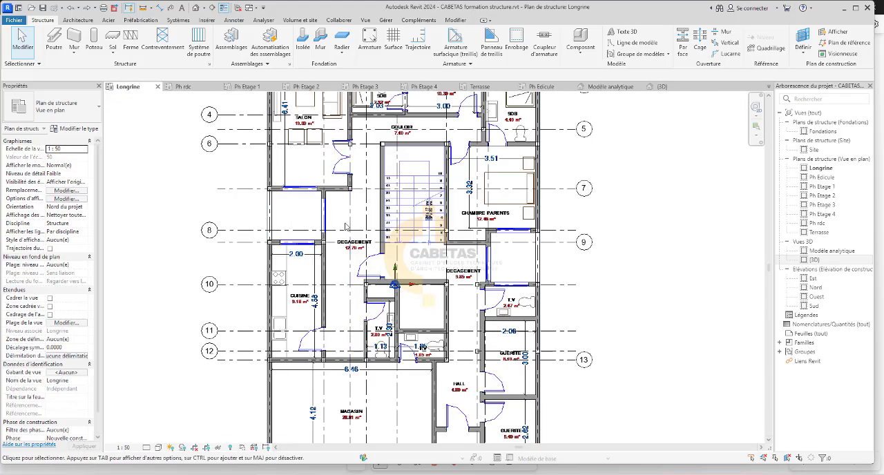
scroll(364, 192, "down", 4)
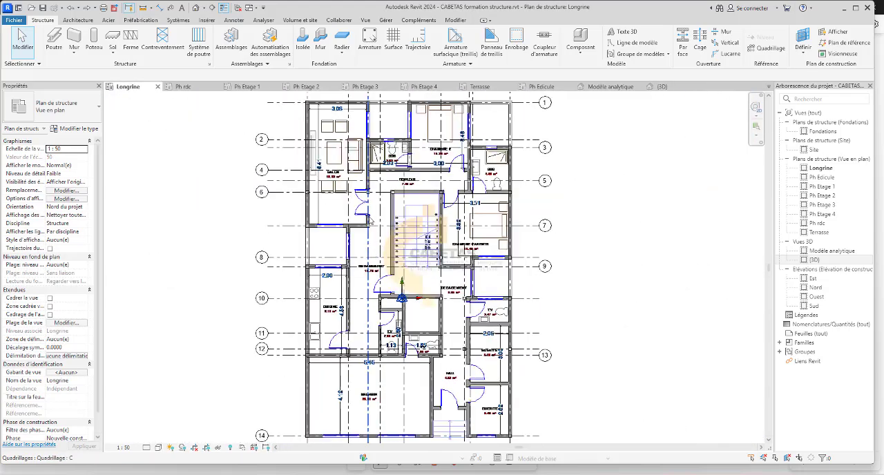
scroll(371, 150, "up", 3)
scroll(371, 149, "down", 2)
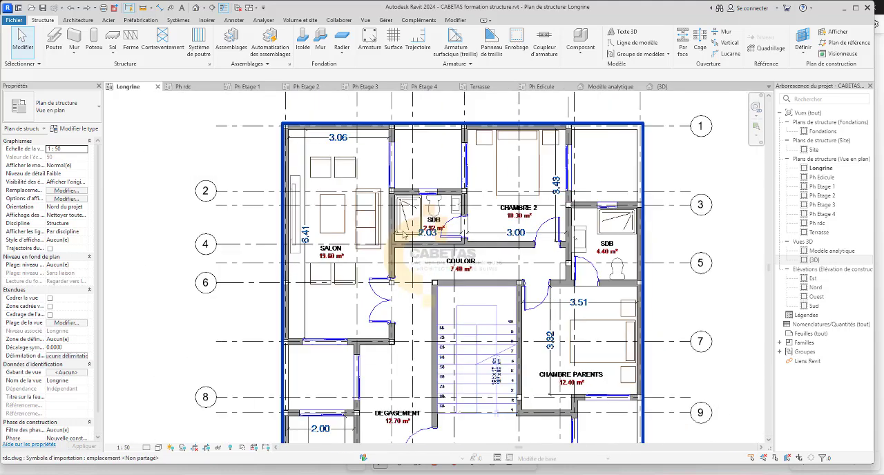
Compare the Longrine structural plan with the Ph rdc and Ph Etage 1 plans.
left_click(184, 87)
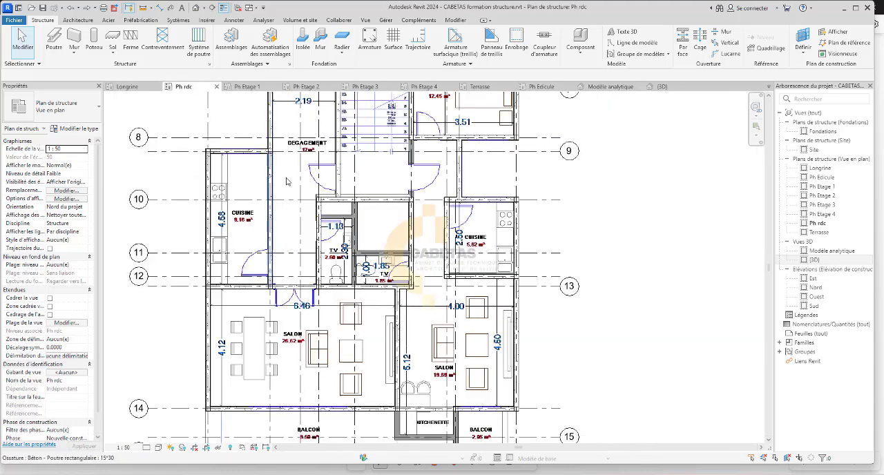
scroll(261, 183, "down", 4)
left_click(129, 87)
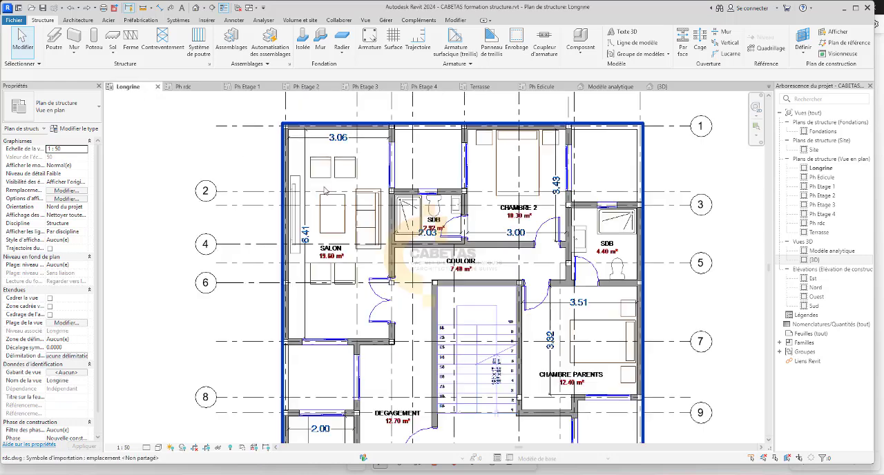
left_click(185, 87)
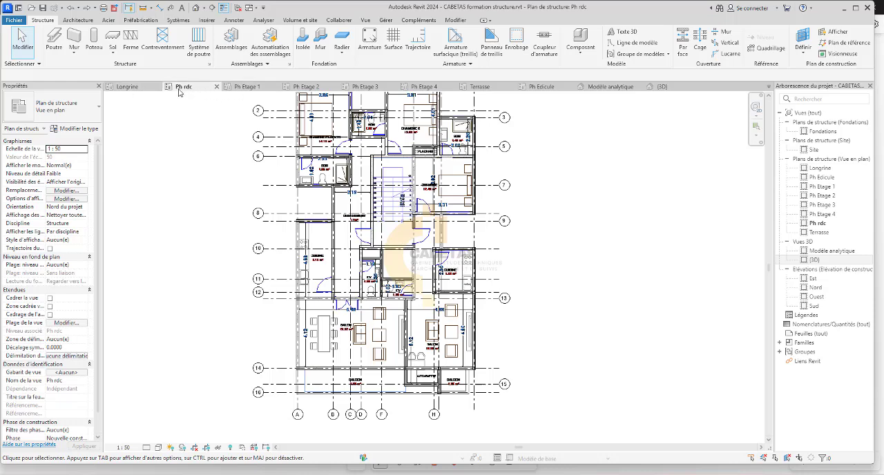
left_click(127, 86)
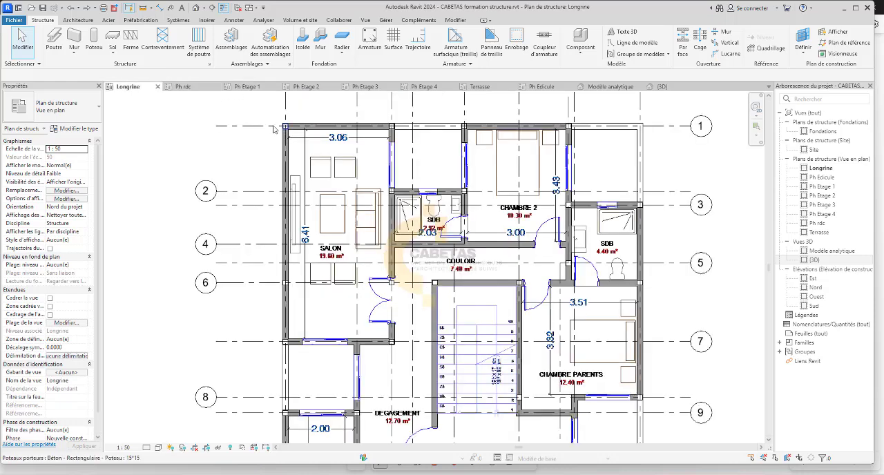
left_click(184, 87)
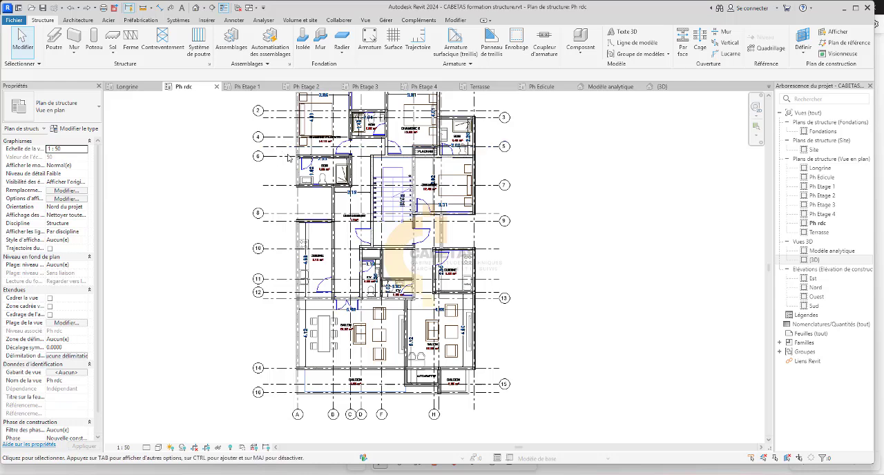
left_click(246, 86)
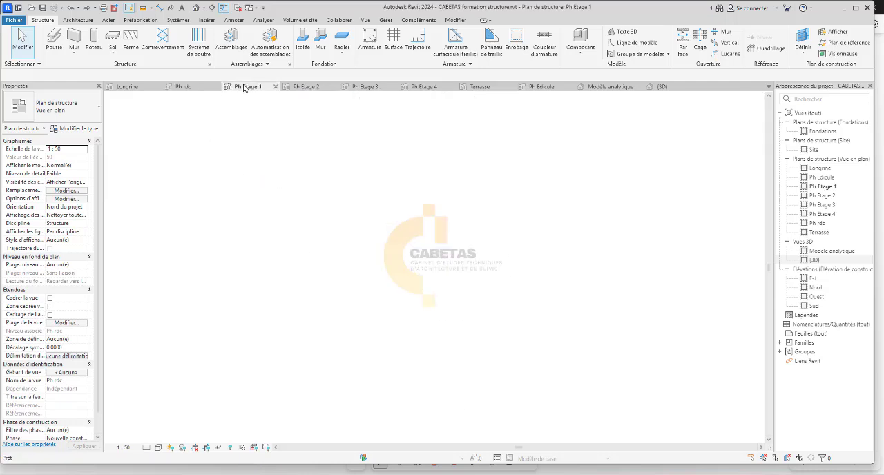
scroll(218, 148, "up", 3)
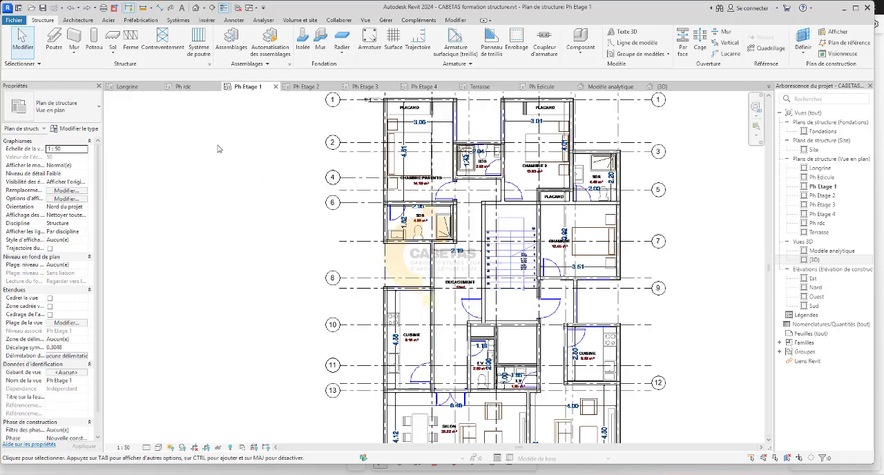
left_click(183, 86)
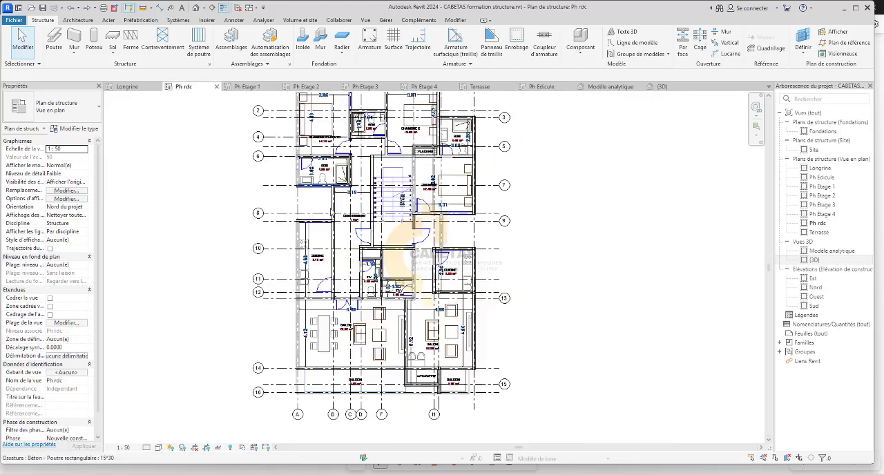
Check the lowest columns against the levels in the Est elevation, and examine the beam layout in the Ph rdc plan.
double_click(813, 278)
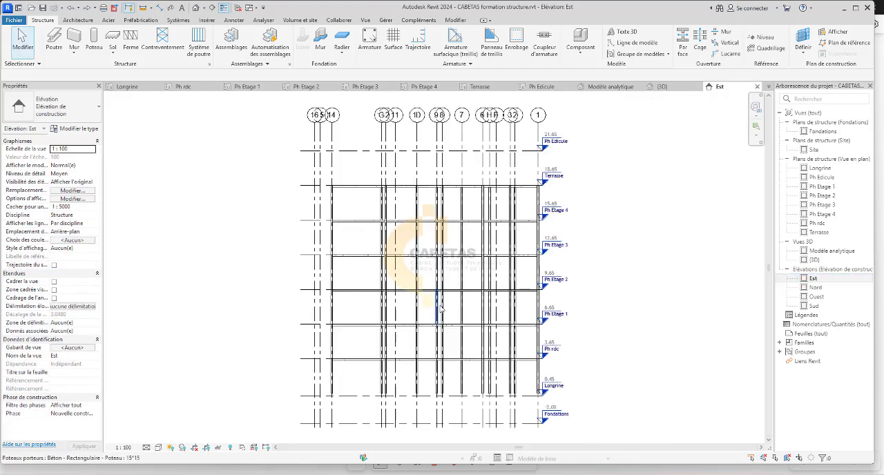
scroll(532, 373, "up", 2)
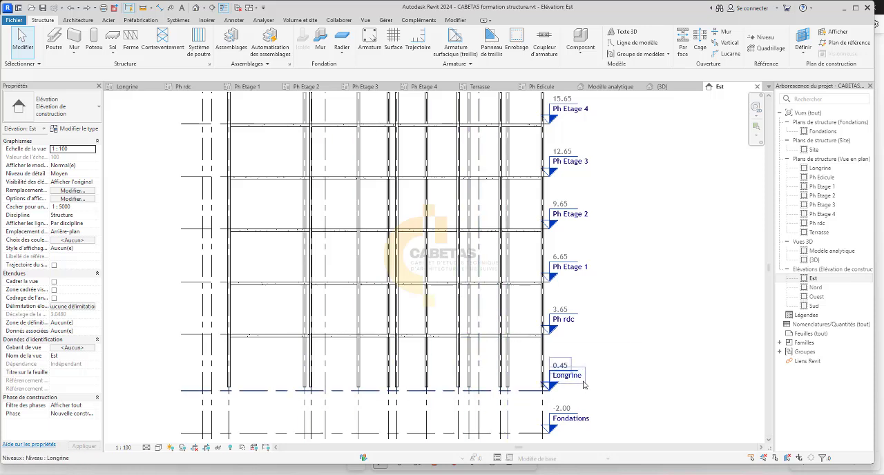
left_click(135, 86)
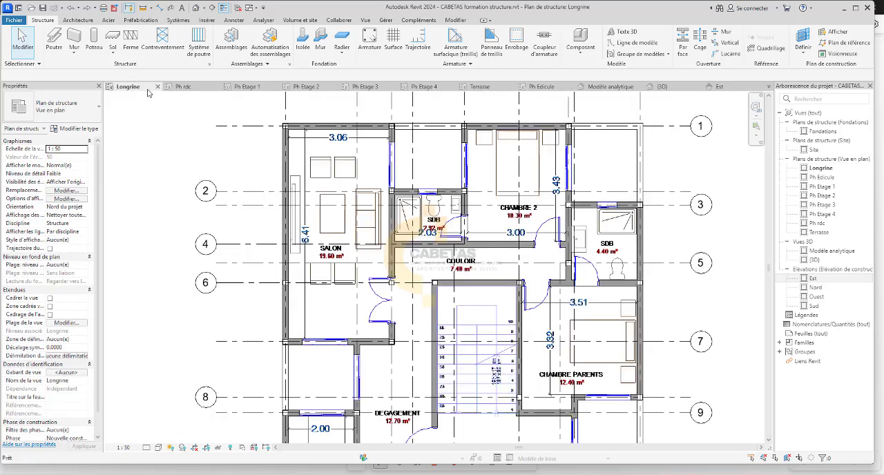
left_click(183, 86)
scroll(318, 249, "up", 5)
scroll(361, 216, "up", 3)
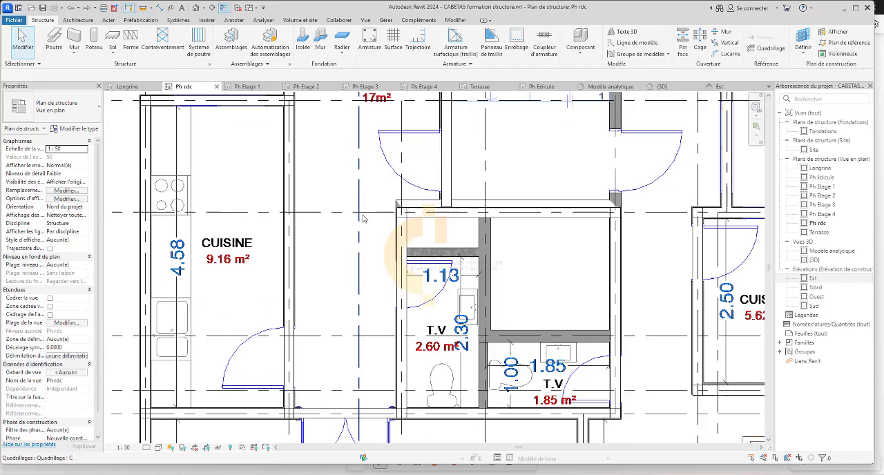
scroll(388, 250, "down", 5)
middle_click_drag(413, 318, 404, 222)
scroll(261, 260, "down", 2)
scroll(291, 375, "up", 3)
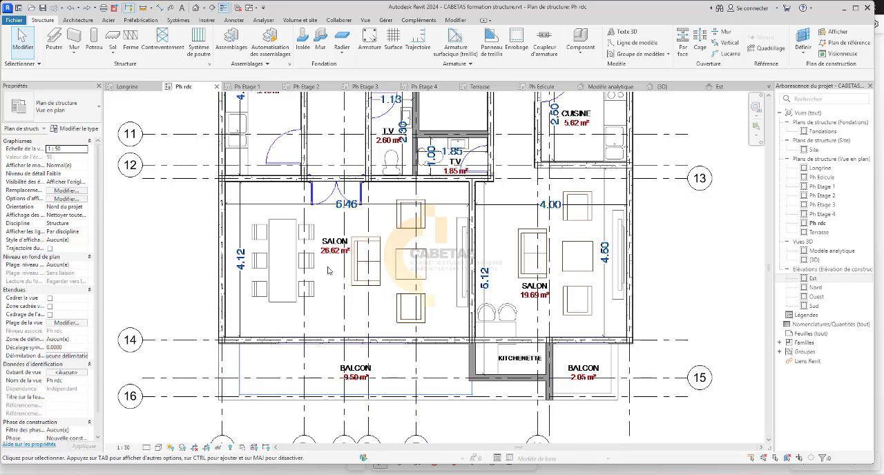
Examine the column positions against the walls throughout the Longrine plan, from the guérite and hall to the SDB and Chambre 2.
left_click(136, 89)
scroll(339, 252, "down", 2)
middle_click_drag(427, 353, 425, 106)
scroll(406, 280, "up", 2)
middle_click_drag(644, 384, 515, 428)
scroll(515, 429, "up", 1)
middle_click_drag(394, 282, 480, 371)
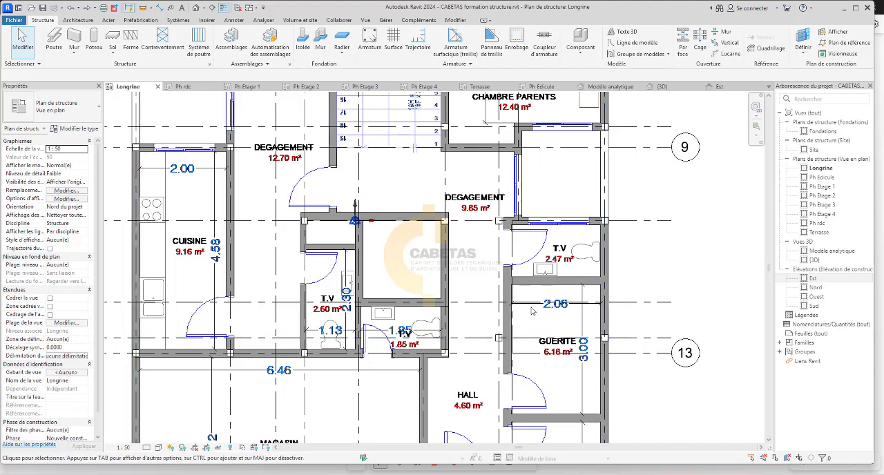
scroll(532, 310, "down", 3)
middle_click_drag(454, 272, 452, 393)
scroll(442, 214, "up", 5)
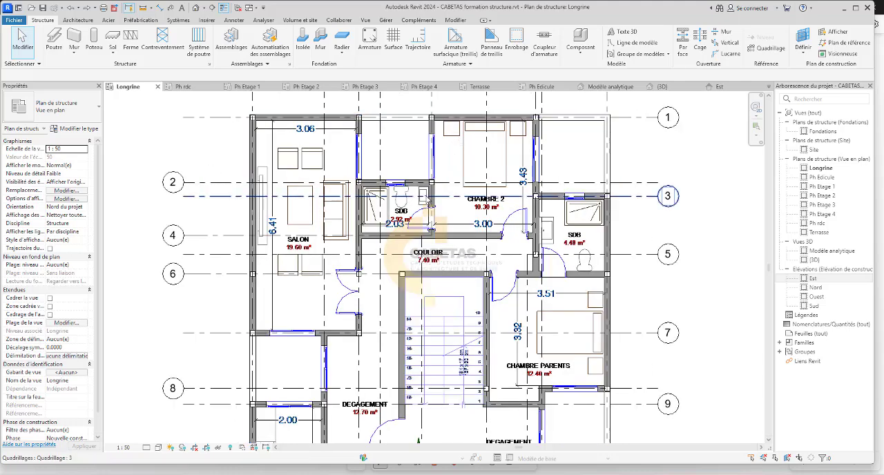
middle_click_drag(569, 265, 436, 332)
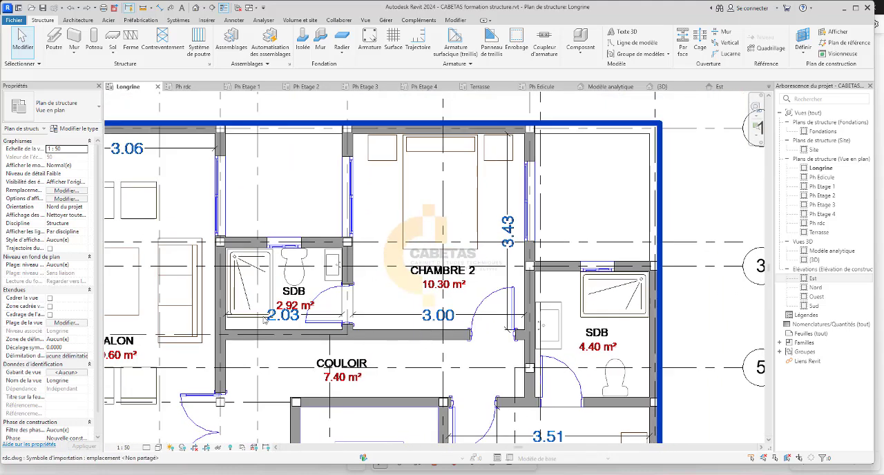
scroll(222, 364, "up", 2)
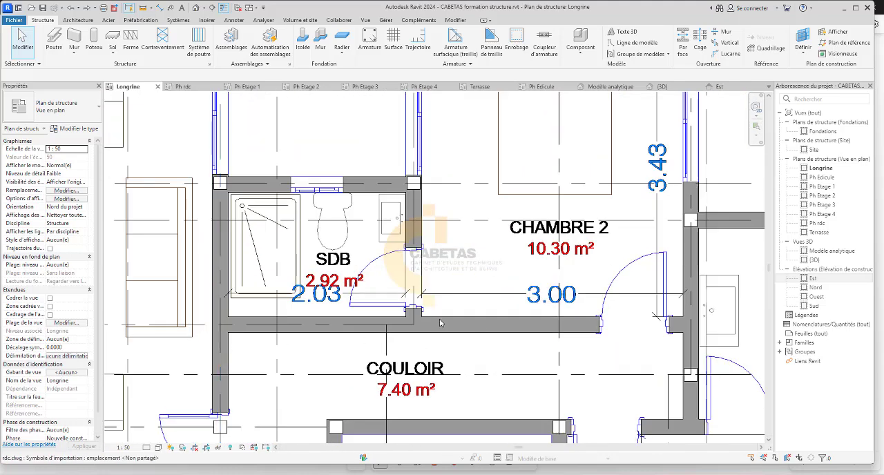
scroll(413, 319, "down", 4)
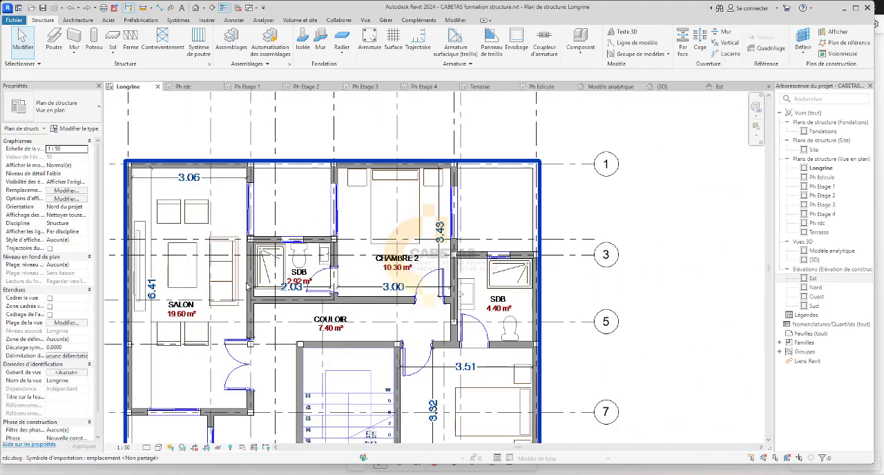
scroll(254, 289, "up", 2)
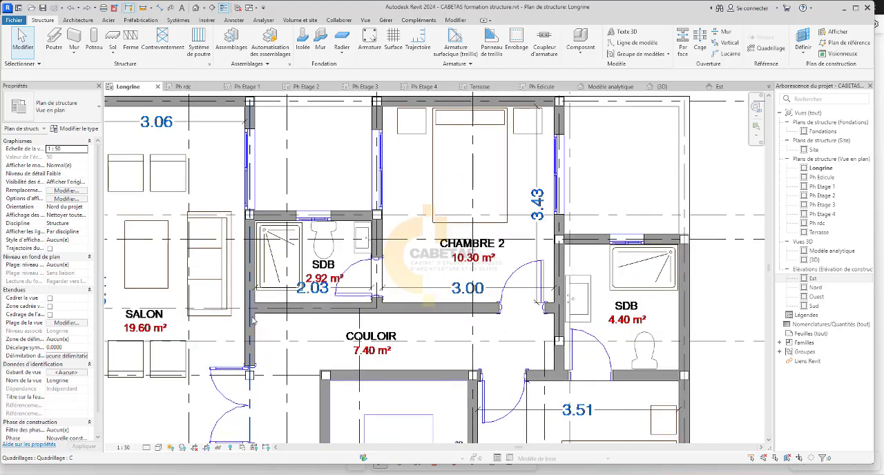
Compare the columns and walls around the SDB, Chambre 2 and corridor between the Ph rdc and Longrine plans.
left_click(201, 89)
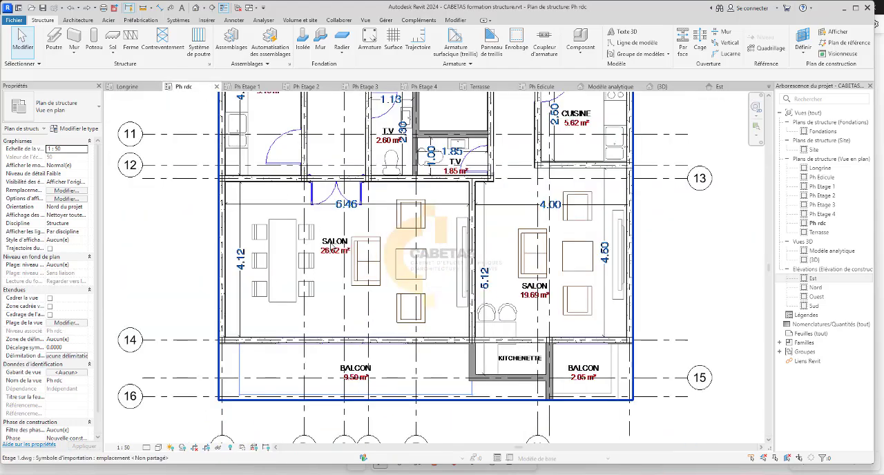
scroll(332, 406, "down", 4)
scroll(346, 129, "up", 2)
scroll(355, 164, "up", 3)
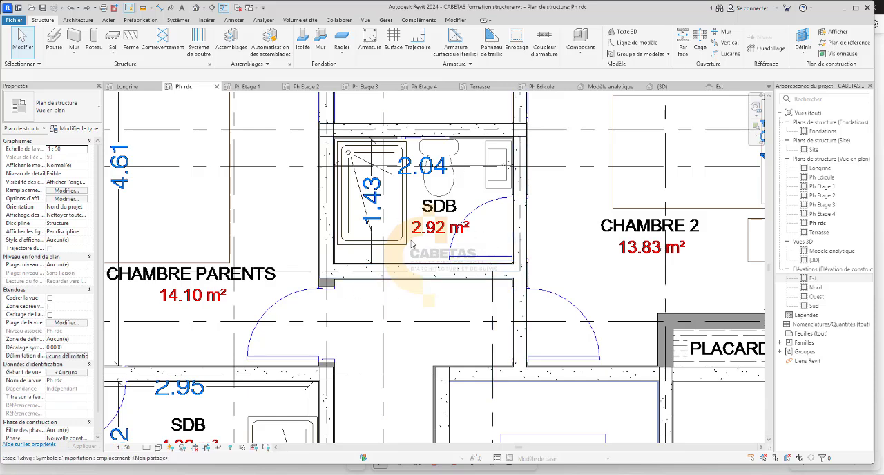
left_click(125, 88)
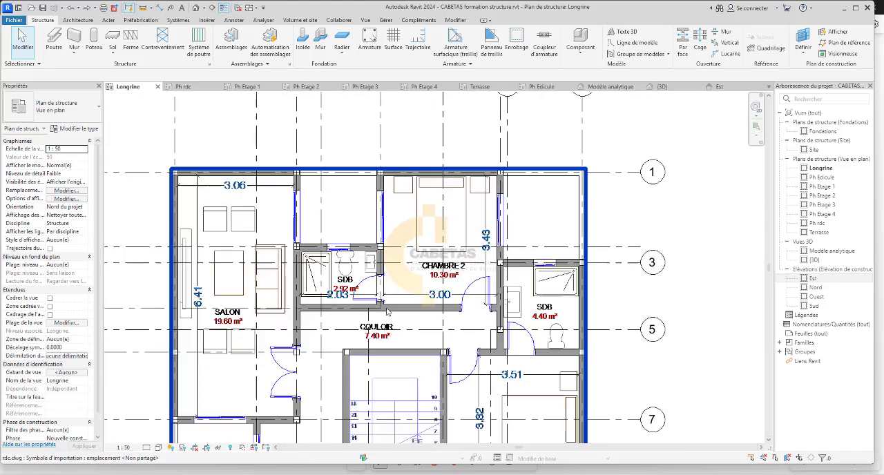
scroll(387, 312, "up", 4)
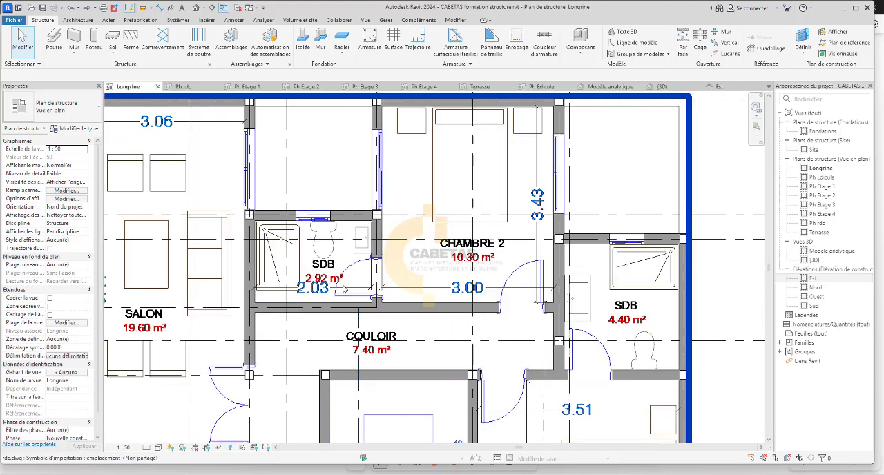
scroll(378, 297, "down", 2)
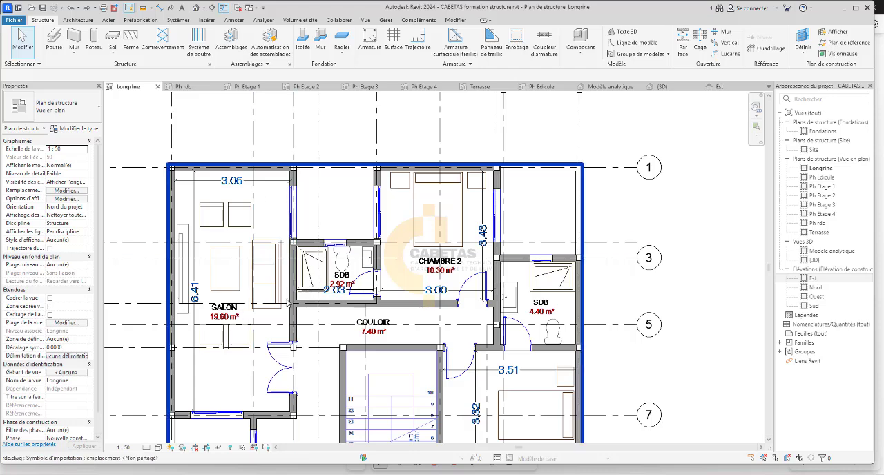
scroll(208, 348, "up", 1)
scroll(306, 348, "up", 3)
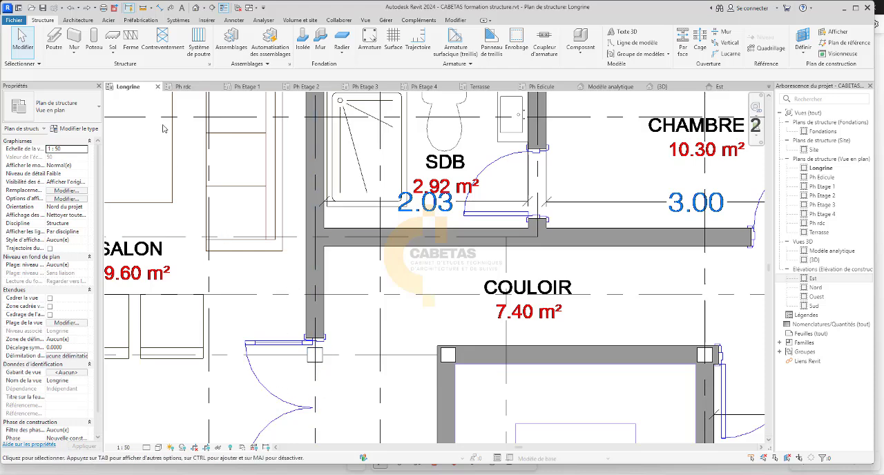
left_click(191, 91)
scroll(361, 305, "down", 3)
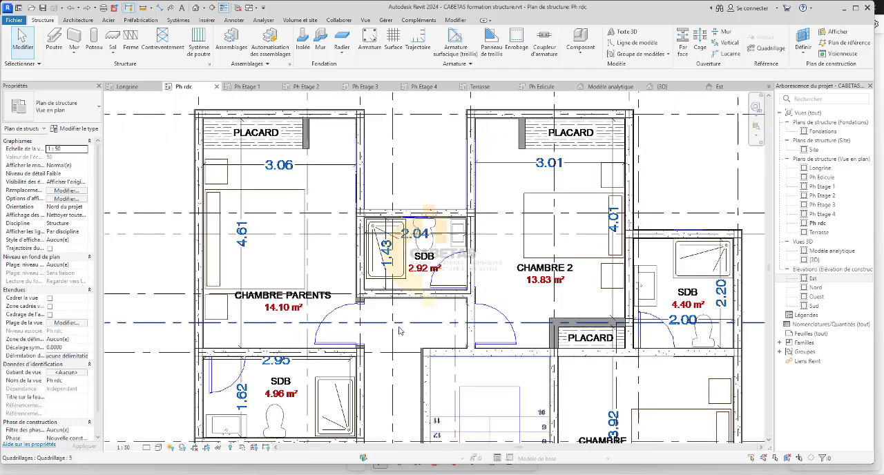
scroll(362, 305, "up", 2)
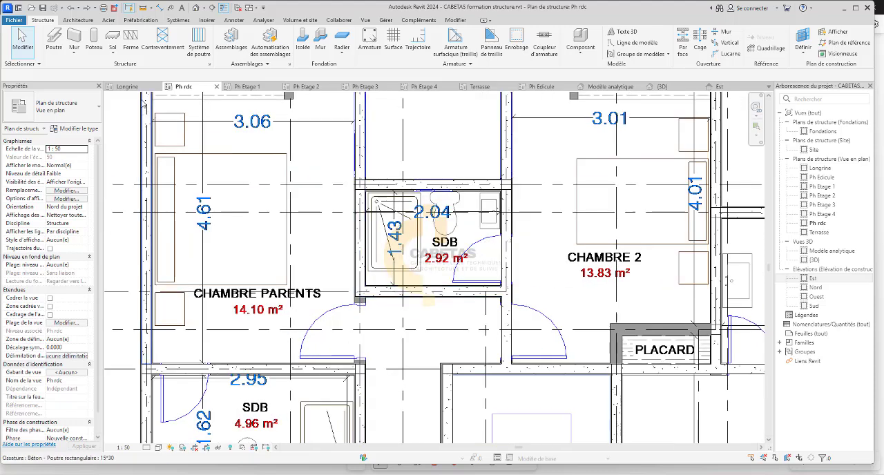
left_click(138, 90)
scroll(350, 385, "down", 2)
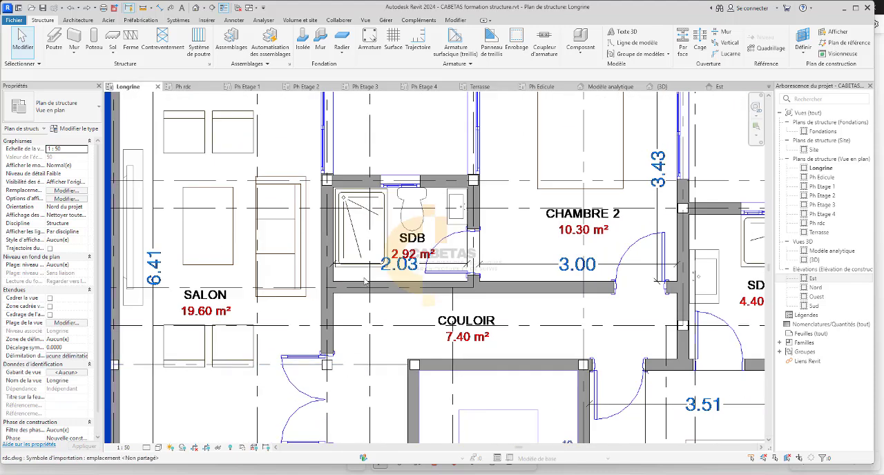
scroll(359, 296, "down", 4)
scroll(352, 314, "up", 4)
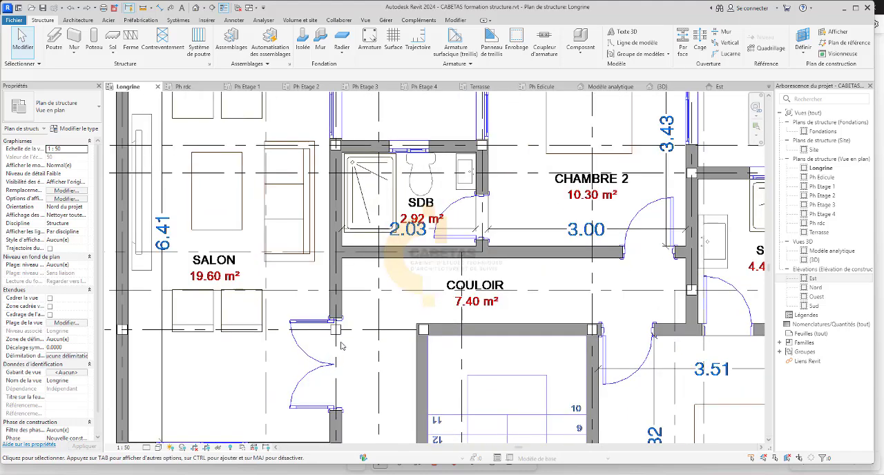
left_click(183, 87)
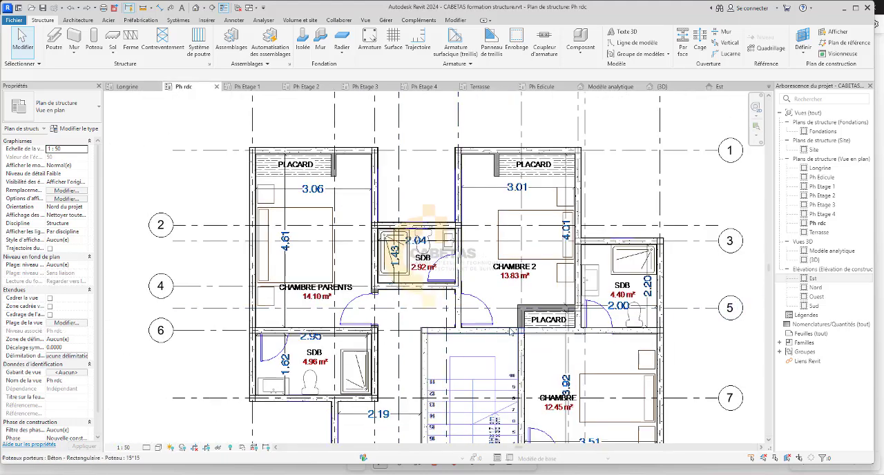
scroll(373, 327, "up", 3)
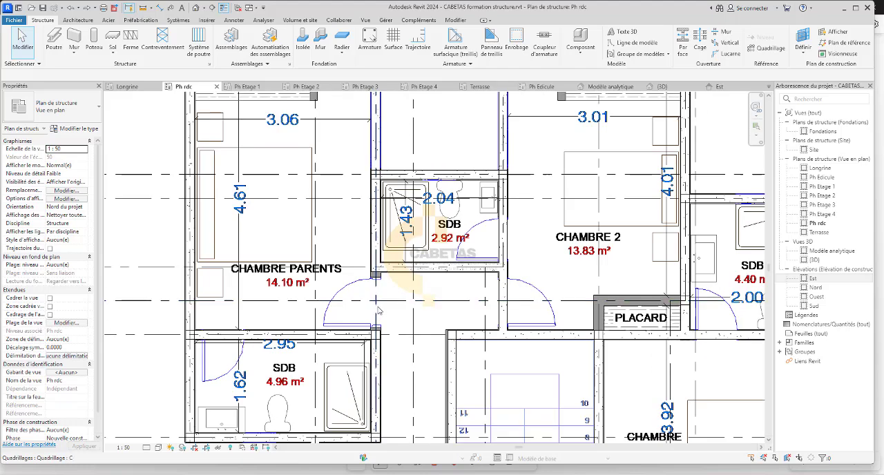
Delete the 15*15 column above the salon's double door, on the corridor side, in the Longrine plan.
left_click(137, 85)
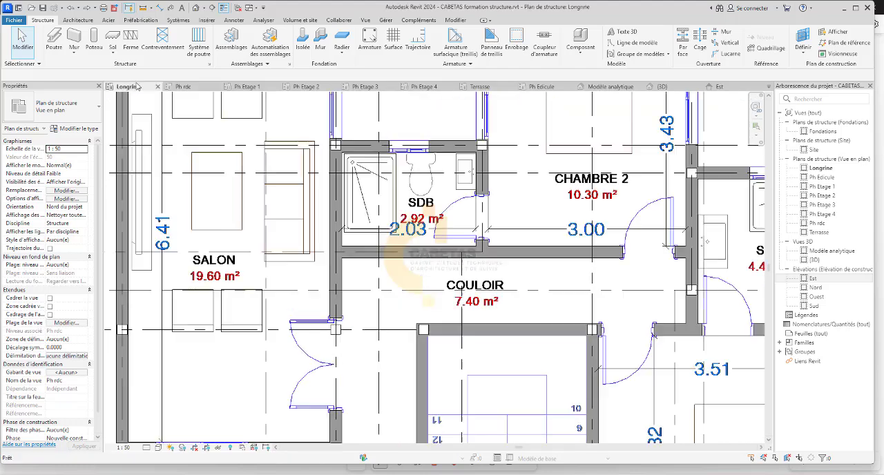
left_click(334, 338)
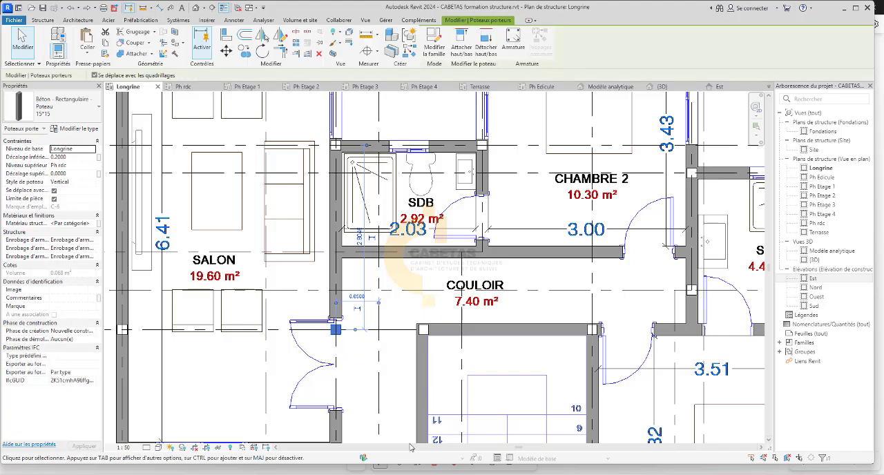
left_click(375, 395)
scroll(371, 389, "down", 3)
middle_click_drag(353, 416, 337, 381)
scroll(366, 296, "up", 4)
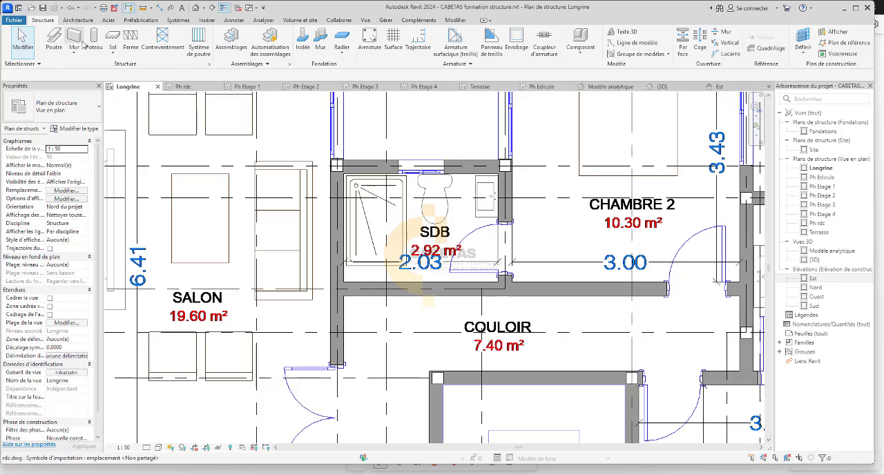
Place 15*15 concrete columns at the two corridor-side wall corners of the 2.92 m² SDB in the Longrine plan.
key("c")
key("l")
scroll(327, 276, "up", 2)
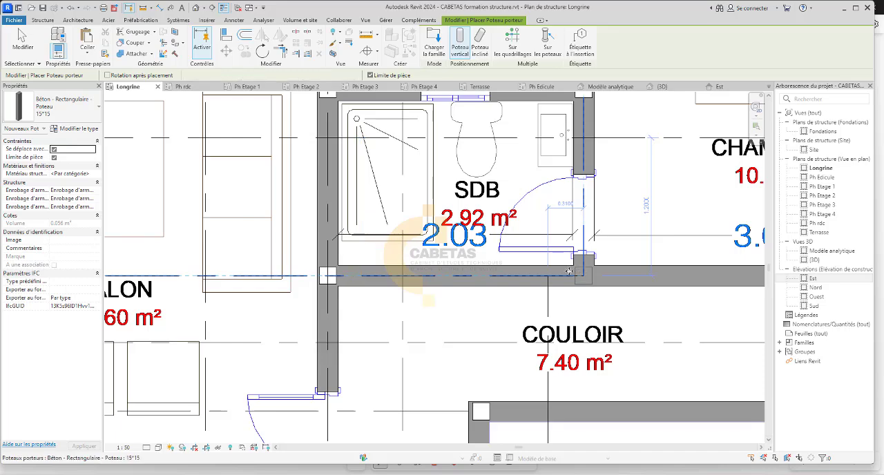
scroll(570, 271, "down", 3)
scroll(479, 310, "down", 2)
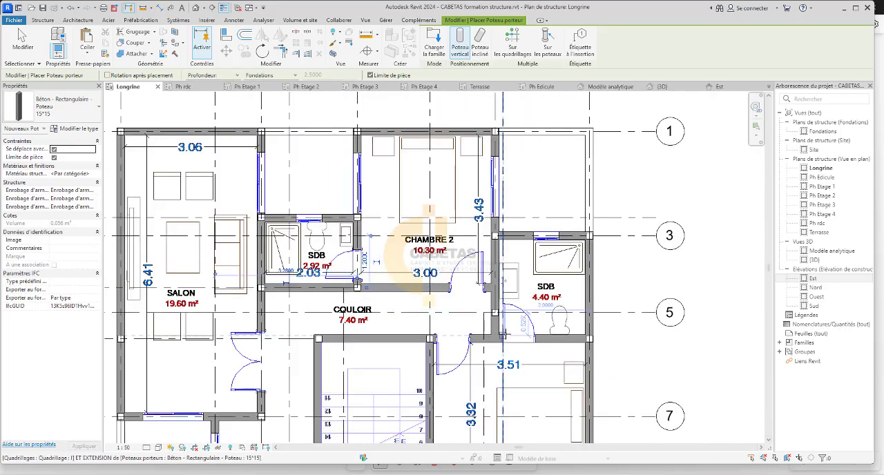
Try to place a 15*15 column where Chambre 2's corridor wall meets the wall of the 4.40 m² SDB.
scroll(485, 293, "up", 2)
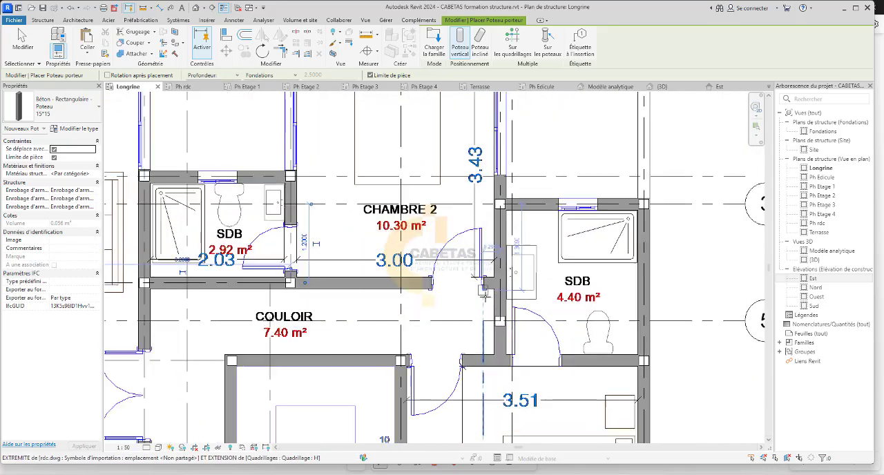
scroll(487, 295, "up", 1)
scroll(501, 286, "up", 2)
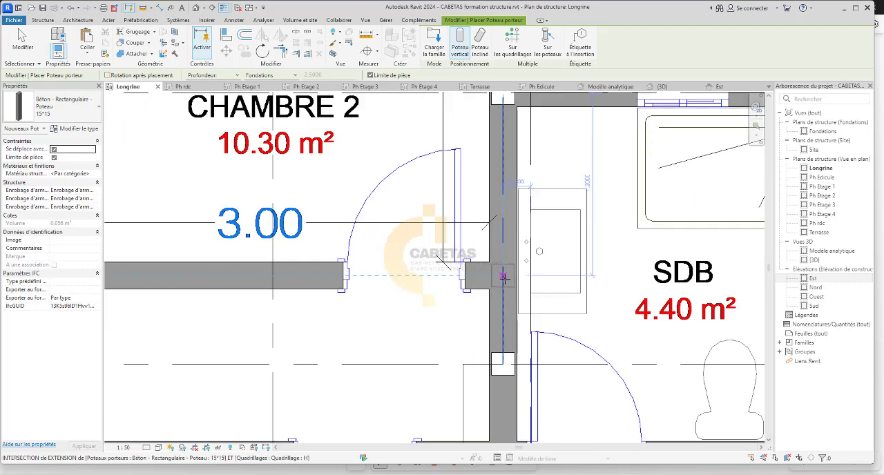
scroll(503, 276, "down", 3)
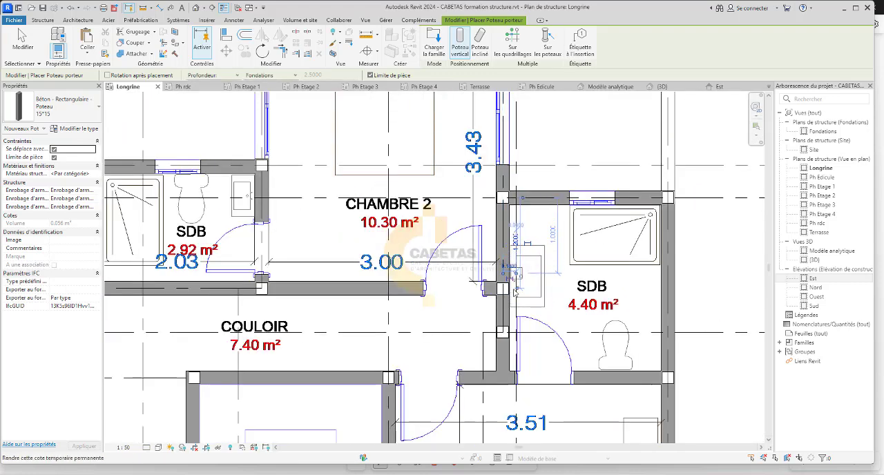
scroll(508, 324, "down", 2)
scroll(509, 296, "up", 3)
scroll(511, 297, "down", 2)
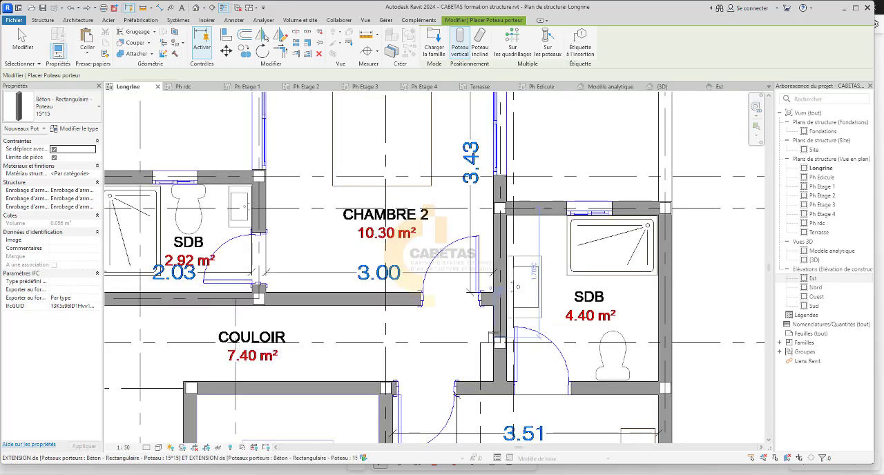
Delete the column on grid 5 beside the door of the 4.40 m² SDB.
scroll(509, 372, "up", 3)
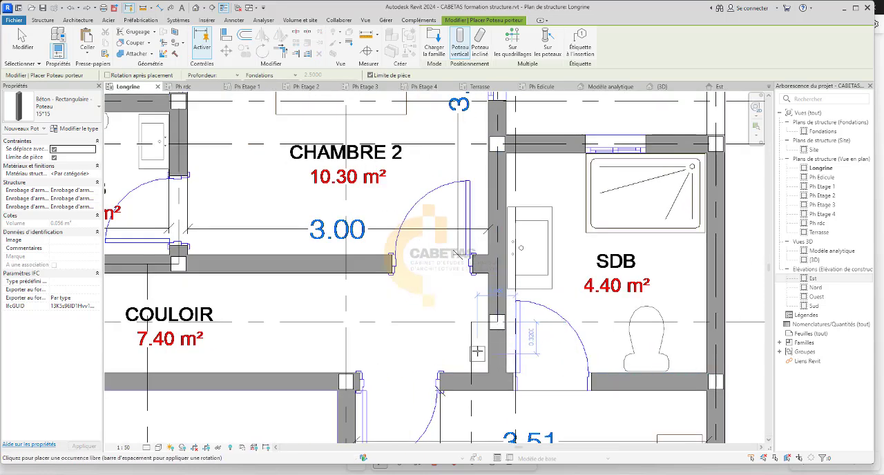
key("Escape")
left_click(497, 322)
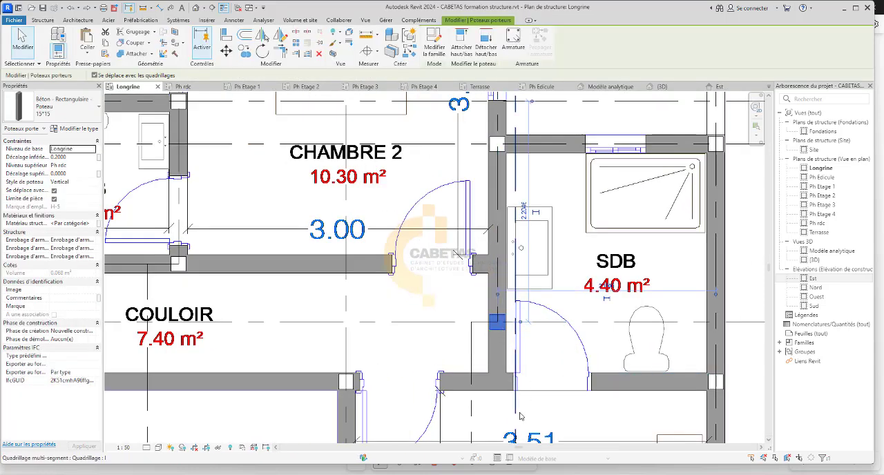
key("Delete")
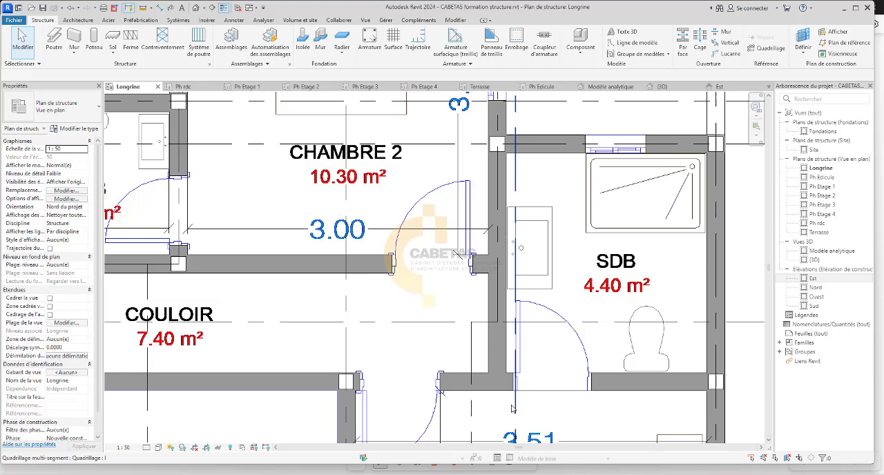
Compare the walls, beams and columns around Chambre 2, the placard and the 4.40 m² SDB between the Ph rdc and Longrine plans.
left_click(184, 86)
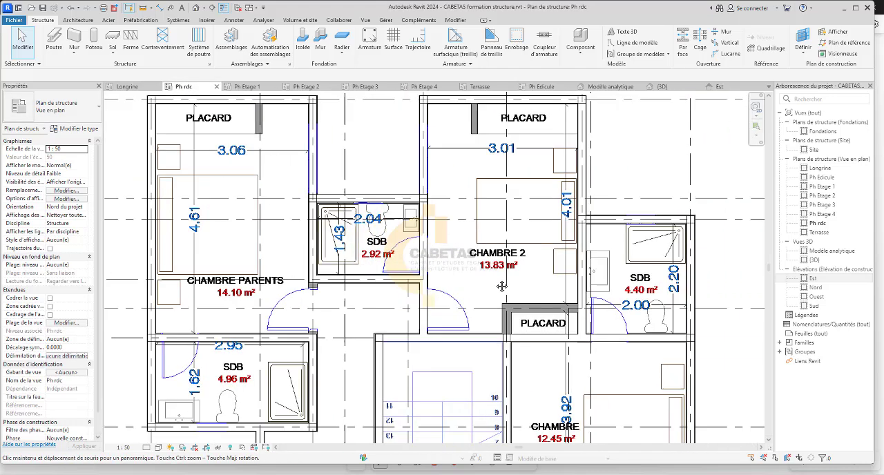
scroll(569, 317, "up", 2)
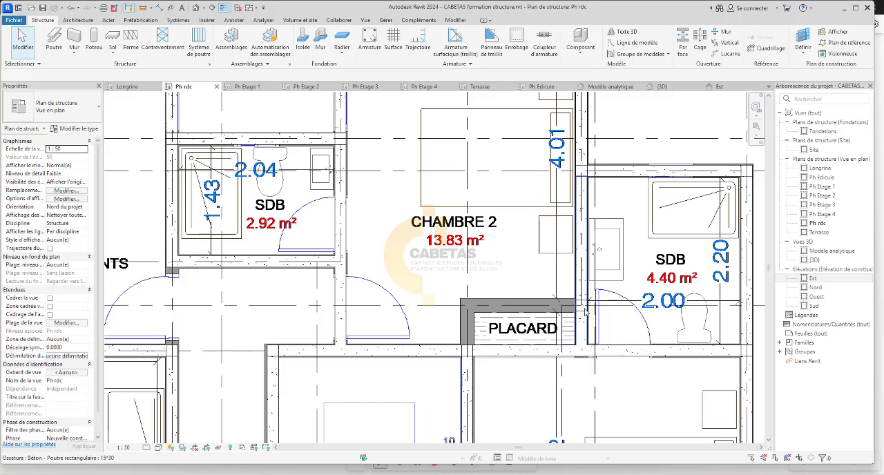
middle_click_drag(586, 312, 549, 304)
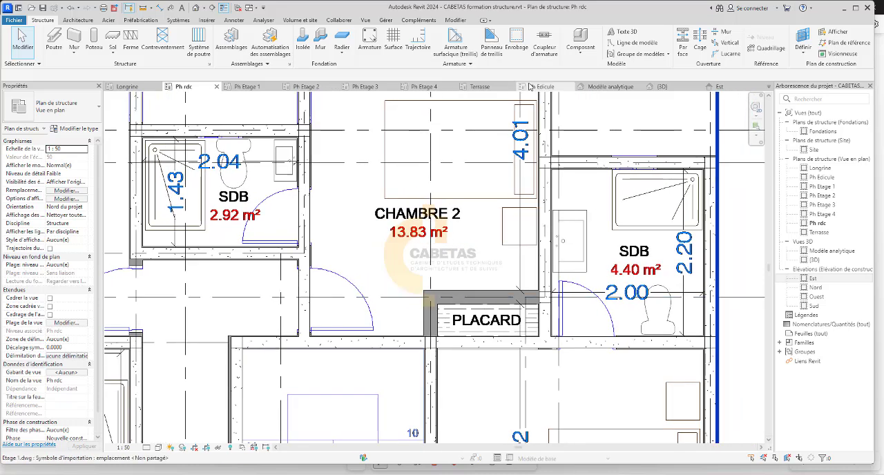
scroll(578, 218, "up", 1)
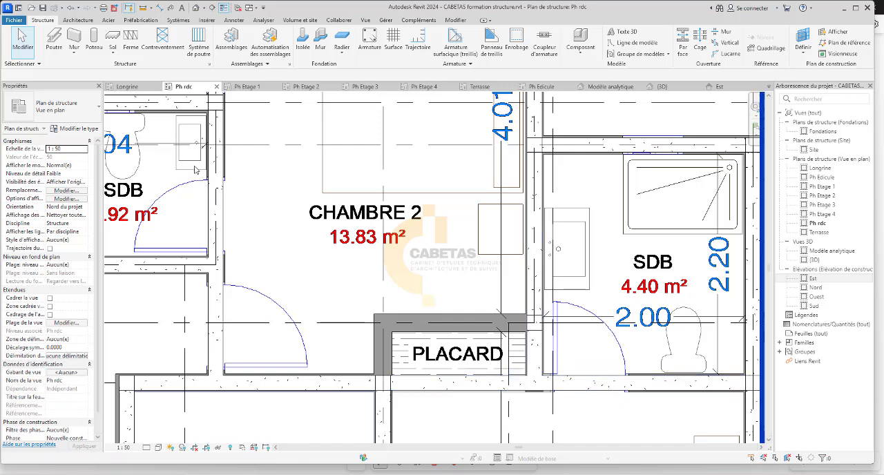
left_click(128, 87)
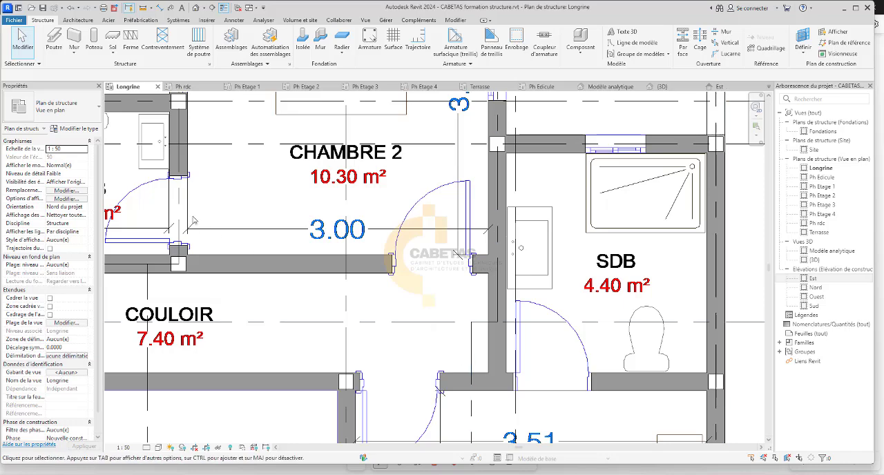
scroll(441, 338, "down", 4)
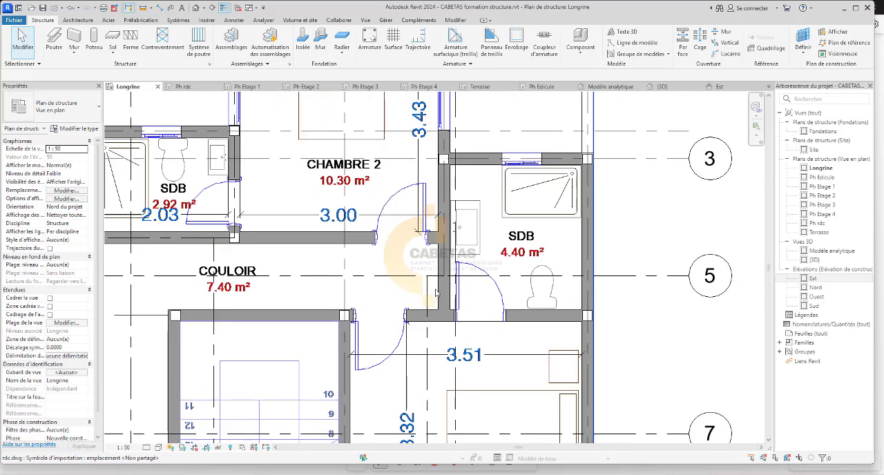
scroll(453, 330, "up", 2)
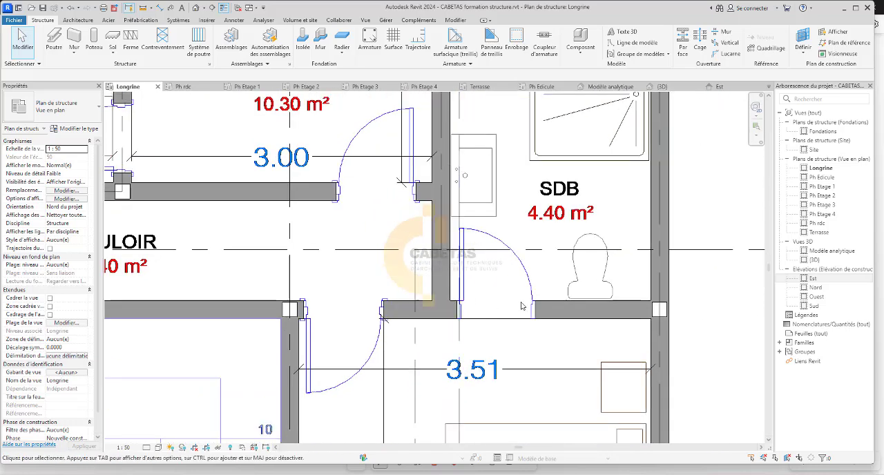
scroll(523, 306, "down", 2)
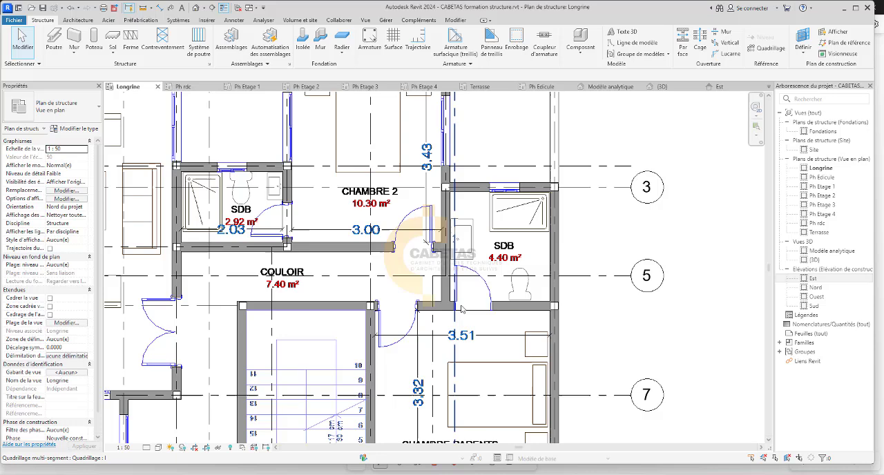
left_click(196, 88)
scroll(435, 290, "down", 2)
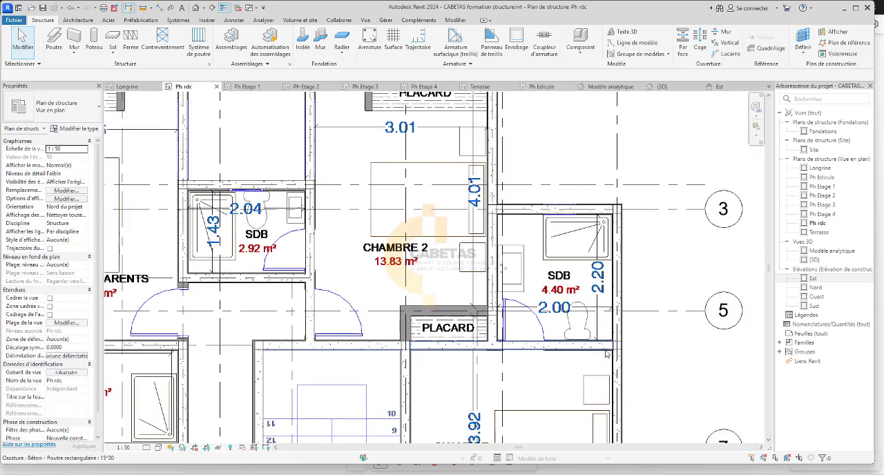
scroll(570, 301, "down", 2)
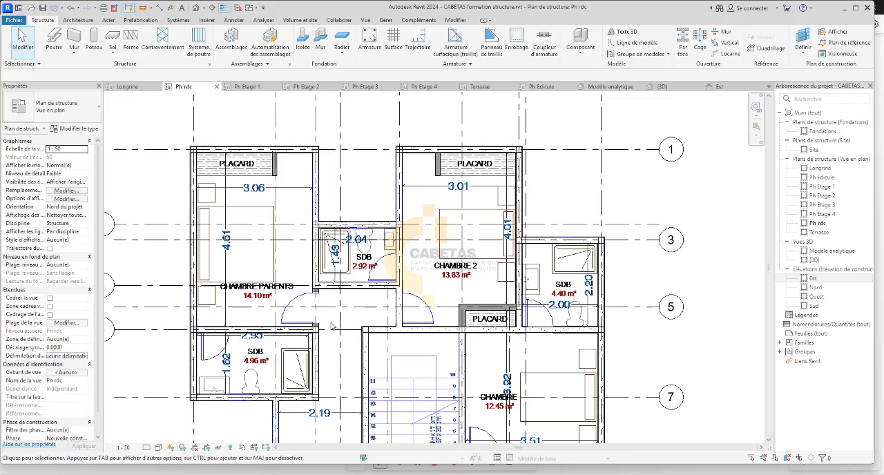
Extend grid line 6 across the Ph rdc plan to align with the ends of grids 1, 3 and 5.
left_click(365, 330)
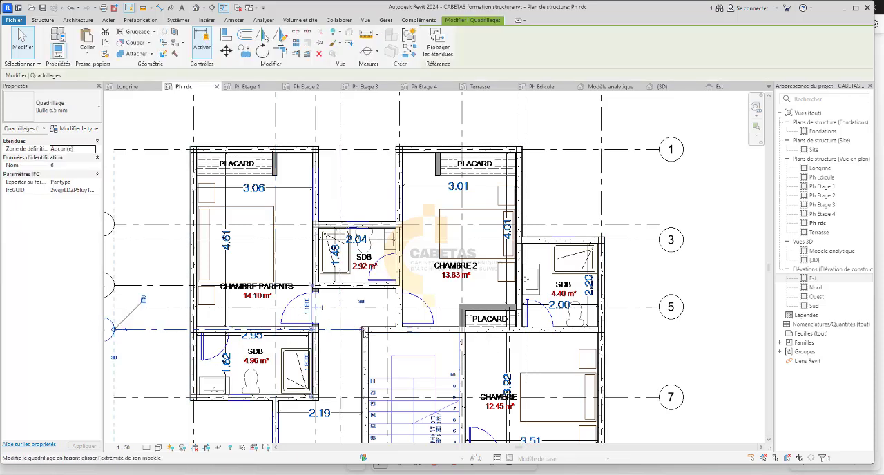
left_click_drag(365, 330, 660, 334)
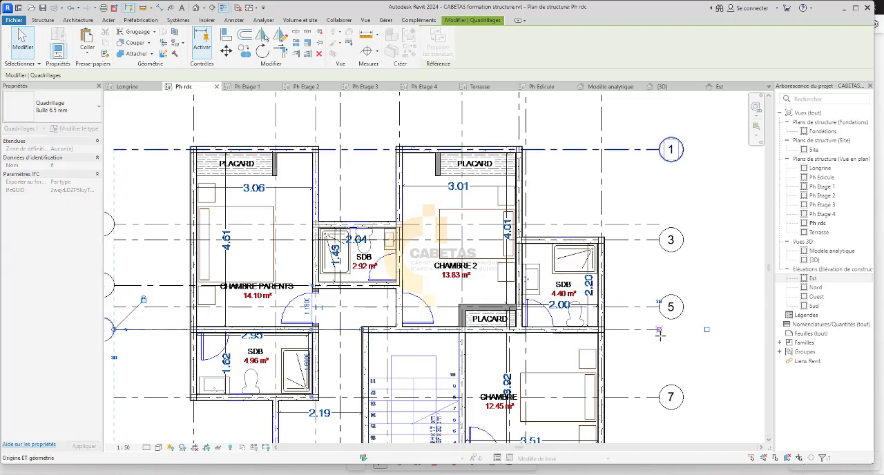
left_click(689, 358)
Place a 15*15 column at the intersection of grids H and 6 in the Ph rdc plan, and check it in the Longrine plan.
scroll(601, 335, "up", 6)
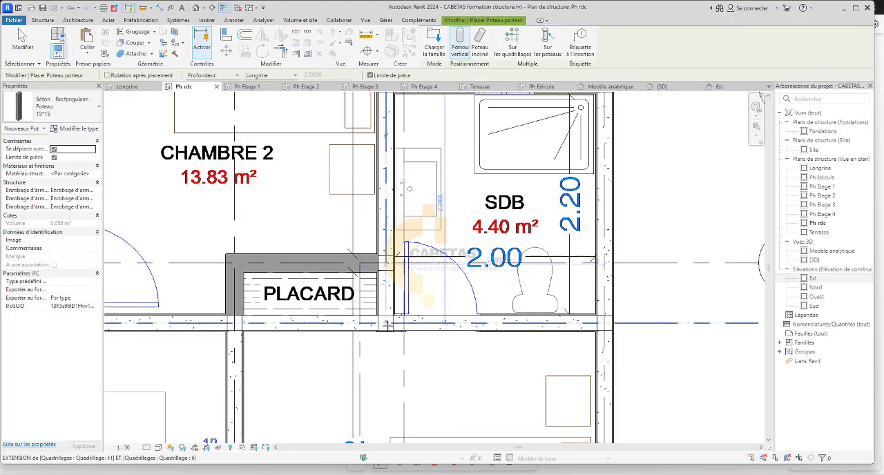
scroll(398, 310, "down", 4)
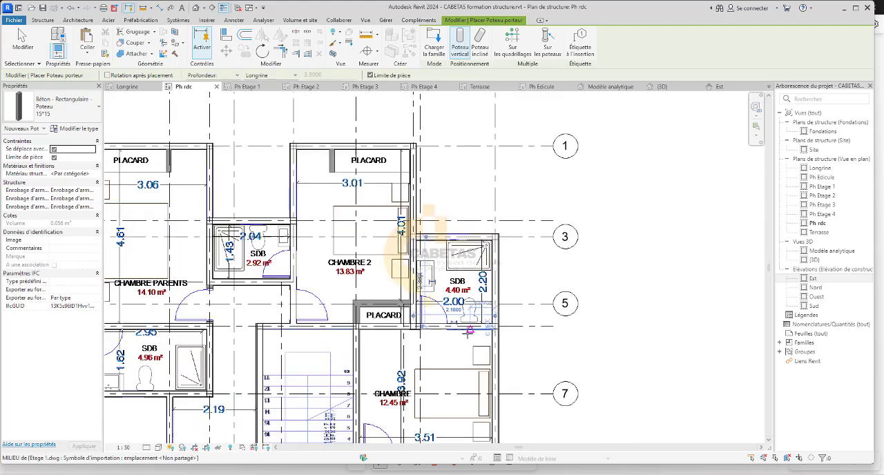
left_click(131, 87)
scroll(373, 295, "up", 3)
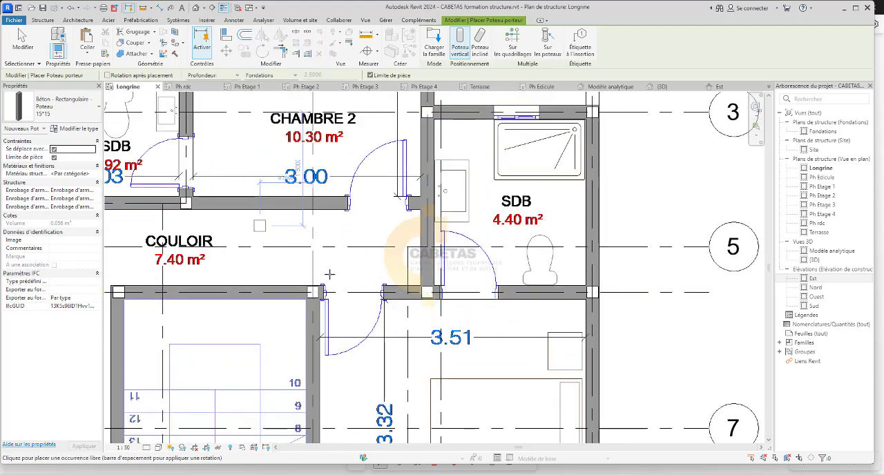
Examine the column positions in the Longrine plan from Chambre 2 and the stairs to the kitchen, dégagement, T.V and guérite.
scroll(386, 335, "down", 2)
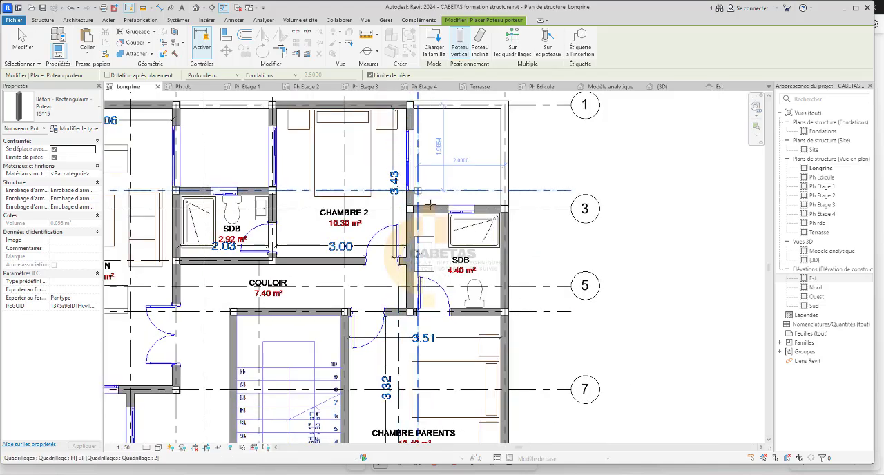
middle_click_drag(475, 260, 568, 130)
middle_click_drag(500, 289, 511, 206)
middle_click_drag(367, 303, 367, 301)
scroll(367, 301, "down", 1)
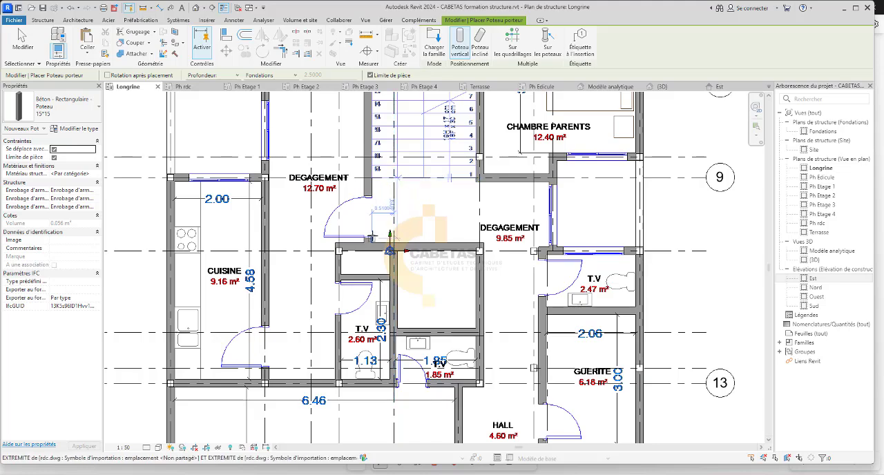
scroll(370, 301, "up", 2)
scroll(386, 298, "down", 3)
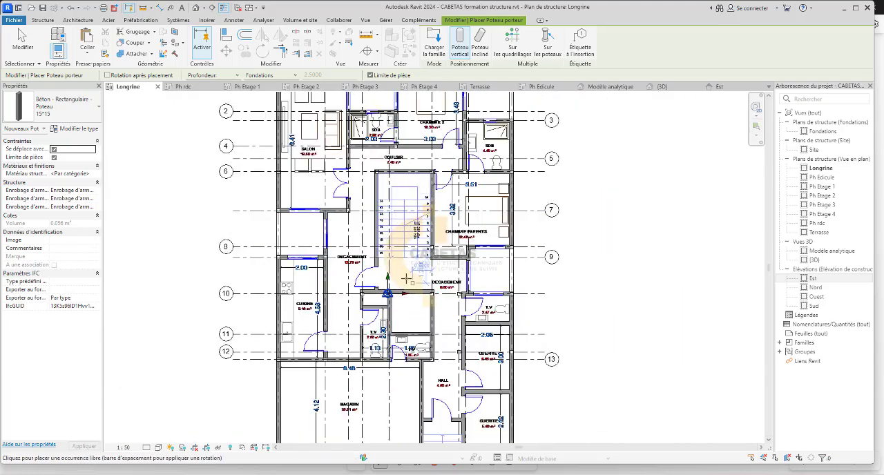
scroll(406, 279, "up", 5)
scroll(402, 295, "down", 2)
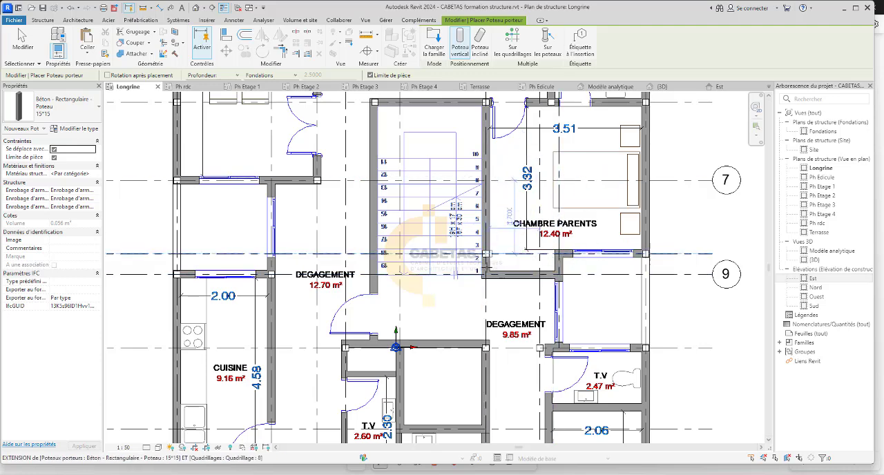
middle_click_drag(312, 323, 309, 222)
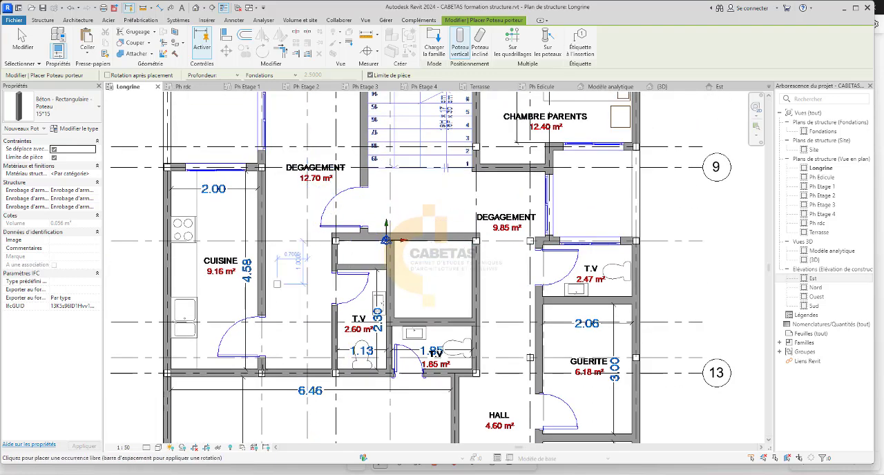
middle_click_drag(455, 293, 426, 215)
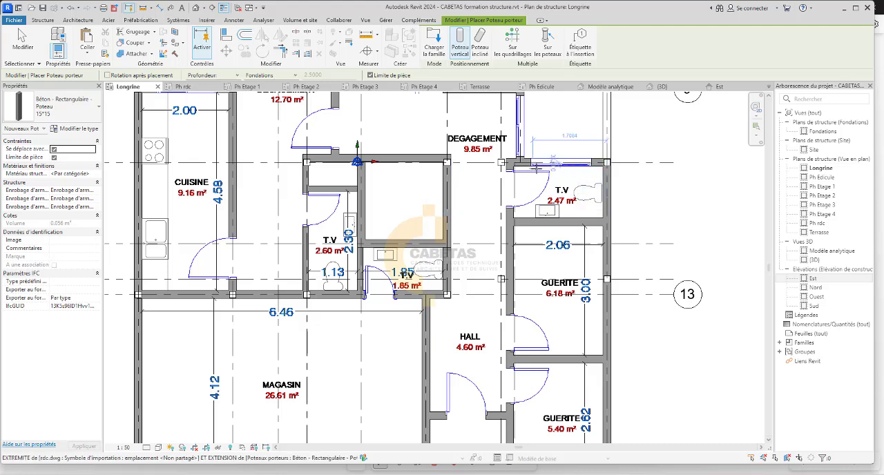
scroll(513, 163, "up", 5)
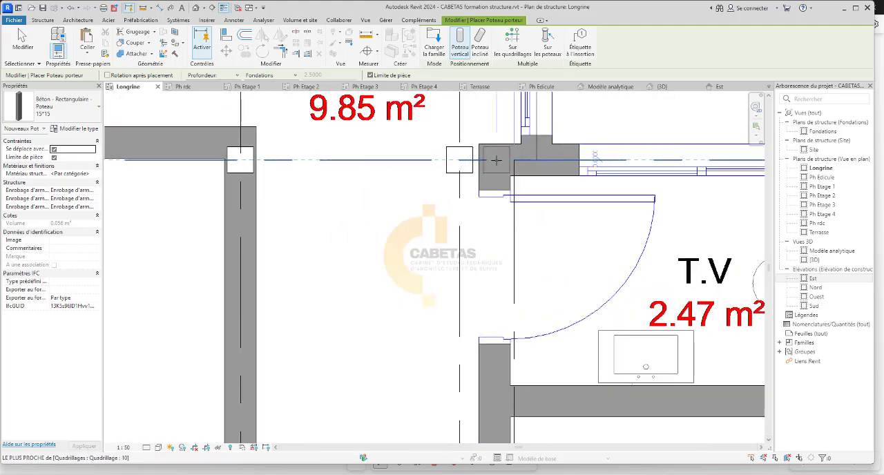
scroll(482, 158, "down", 6)
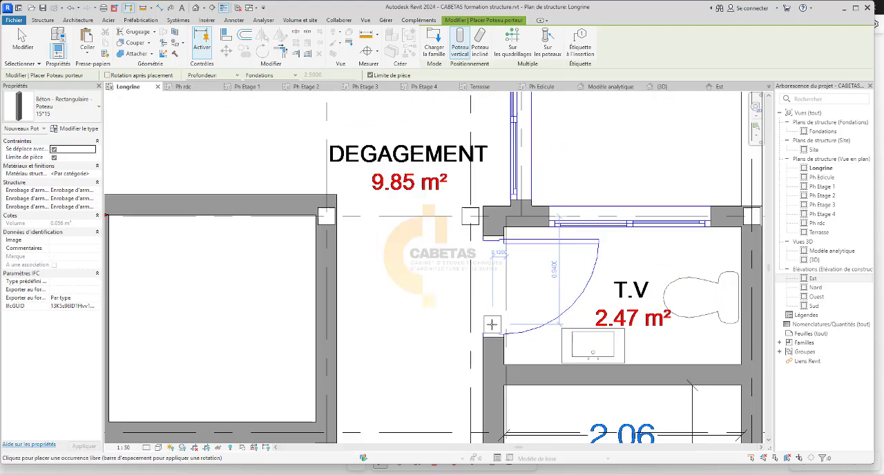
Compare the column positions around the T.V and guérite in the Longrine plan with the chambre and cuisine walls in the Ph rdc plan.
scroll(507, 449, "up", 3)
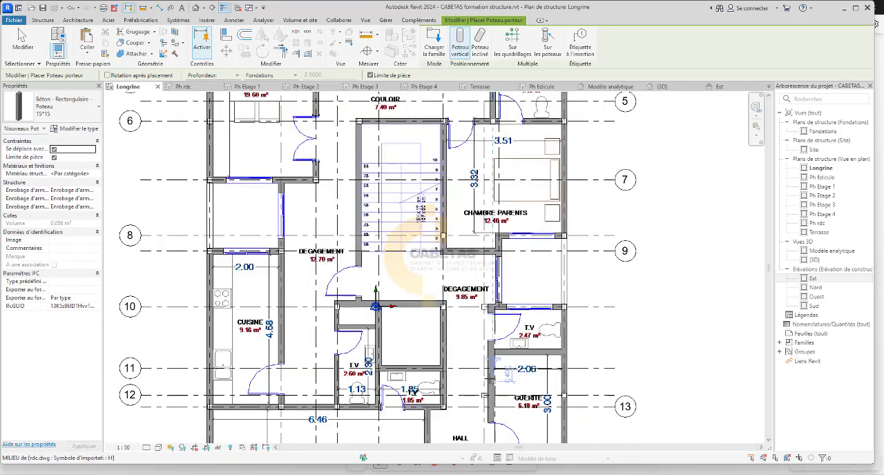
scroll(437, 280, "up", 2)
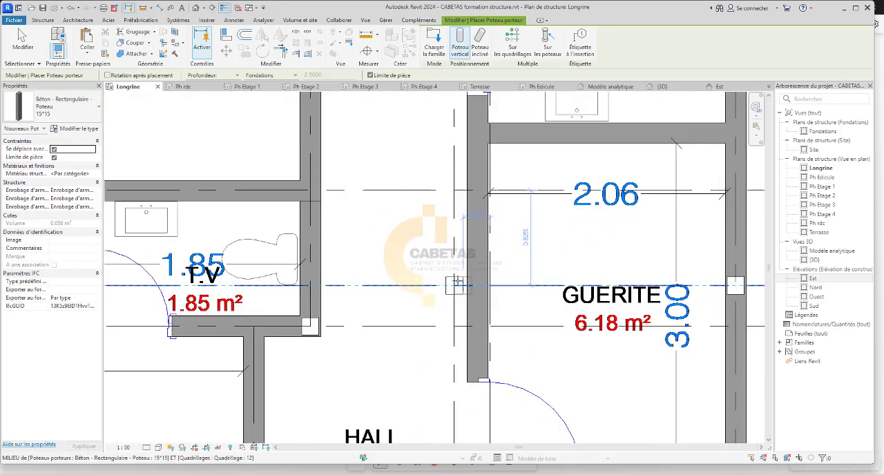
scroll(467, 166, "down", 2)
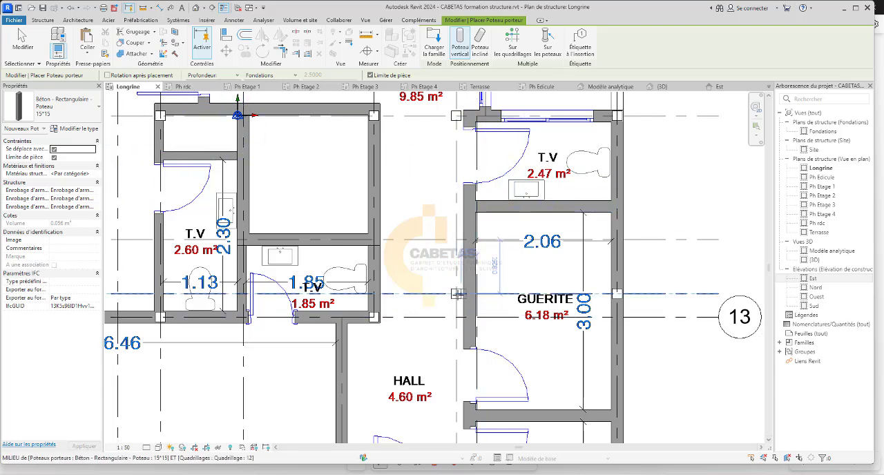
left_click(185, 86)
middle_click_drag(419, 332, 417, 216)
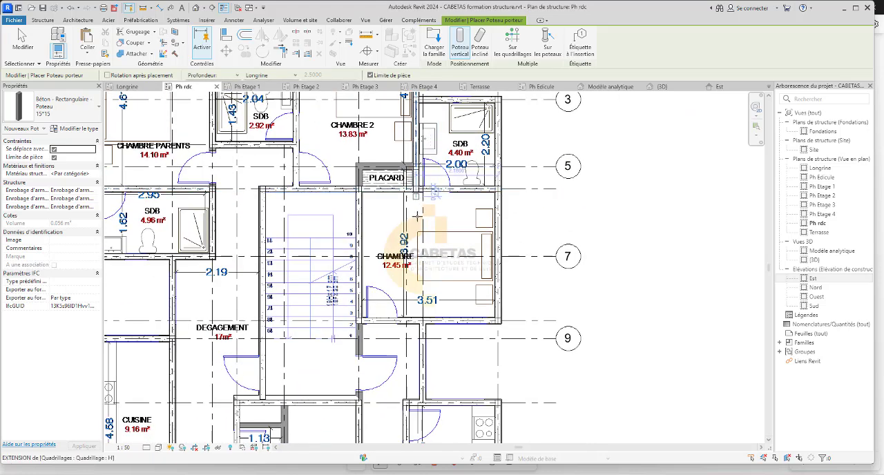
scroll(410, 296, "down", 2)
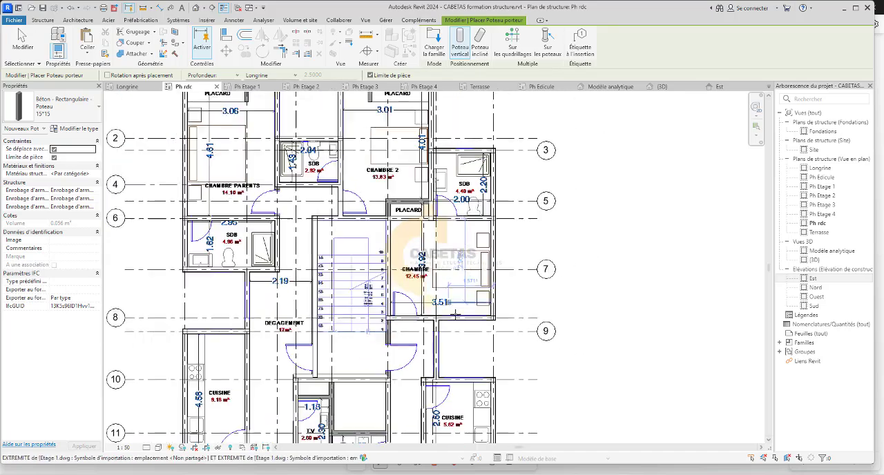
scroll(423, 309, "up", 2)
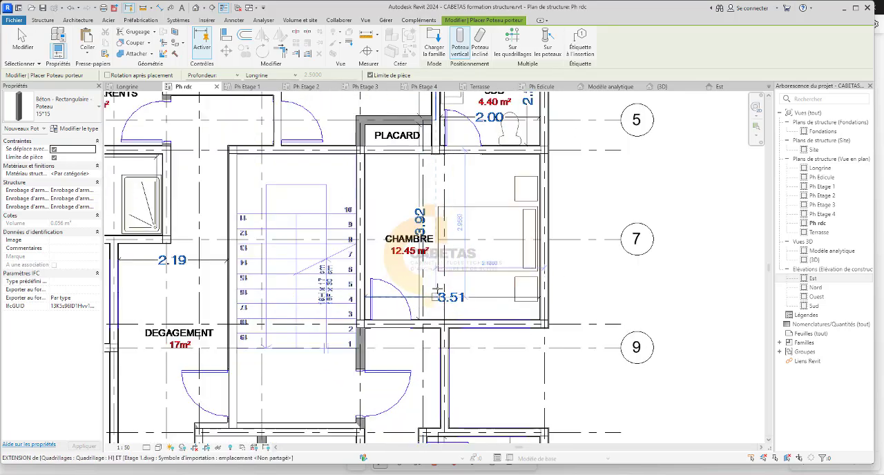
scroll(438, 284, "down", 3)
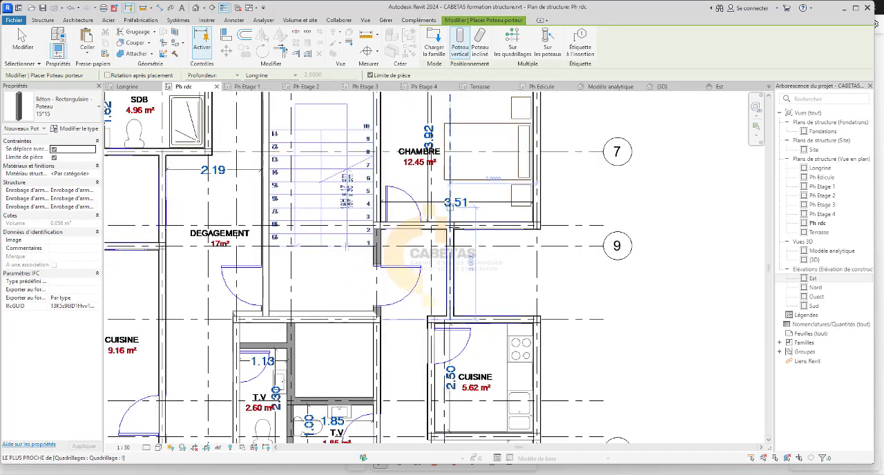
scroll(453, 316, "up", 3)
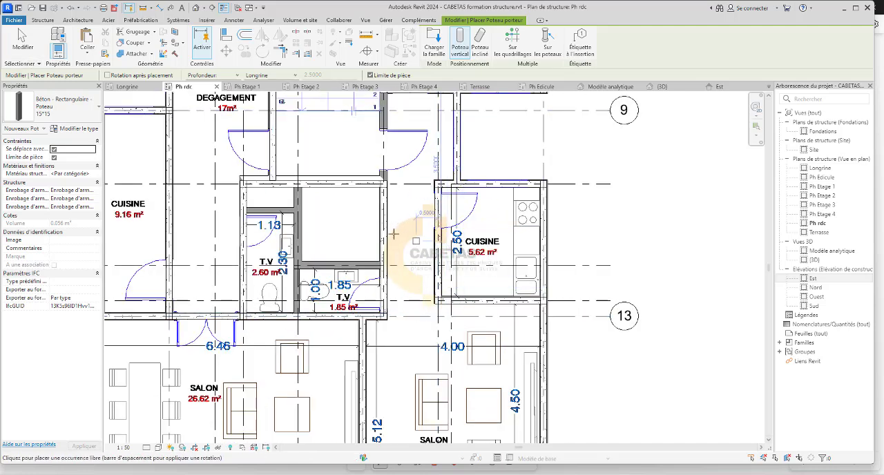
Check the grid H columns beside the 2.47 m² T.V and 6.18 m² guérite in Longrine against the 5.62 m² cuisine in Ph rdc.
left_click(127, 87)
middle_click_drag(513, 293, 475, 210)
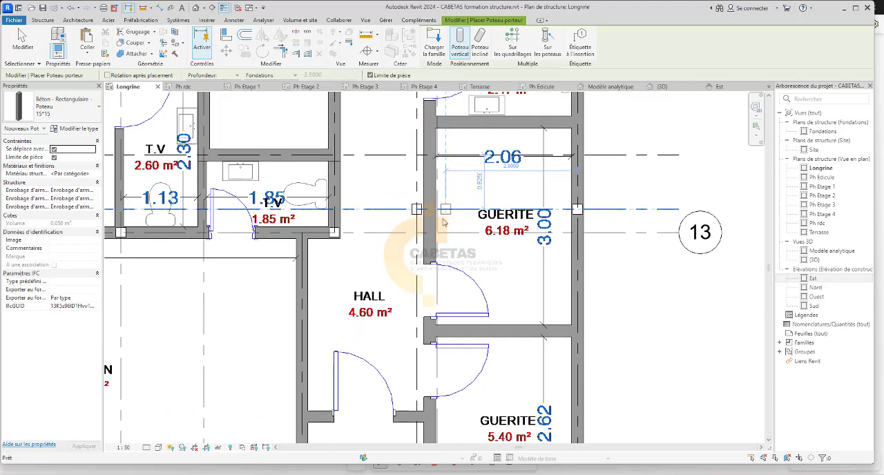
middle_click_drag(447, 300, 443, 419)
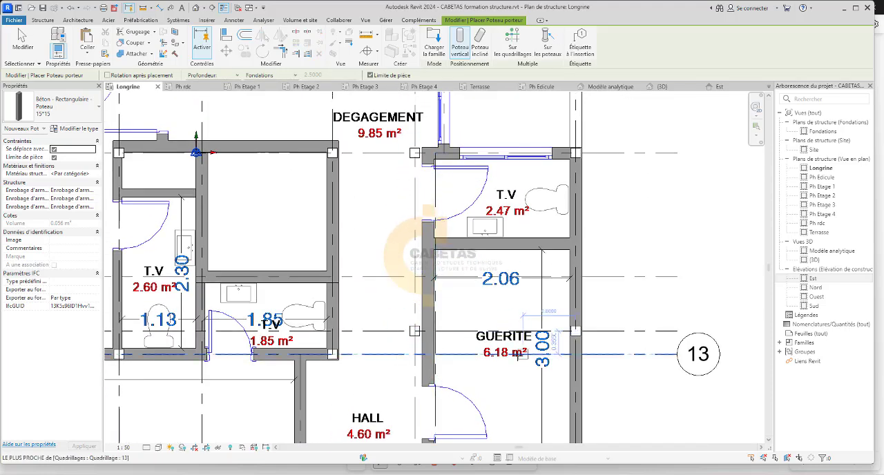
scroll(477, 290, "down", 4)
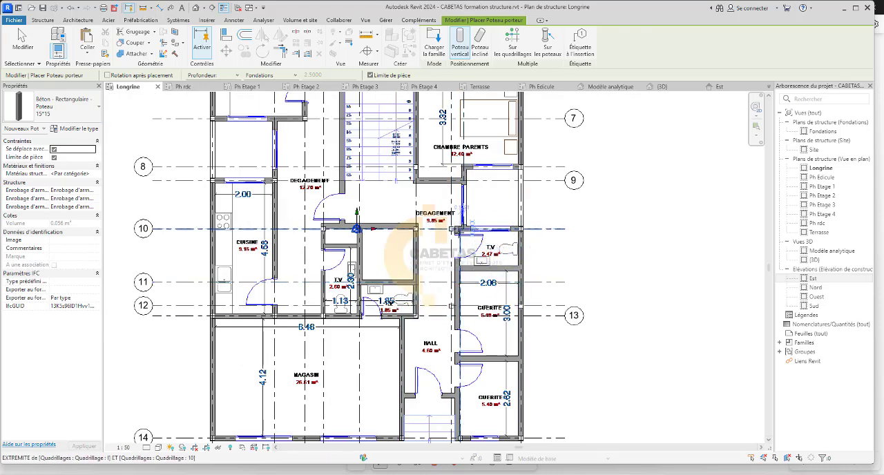
scroll(446, 242, "up", 2)
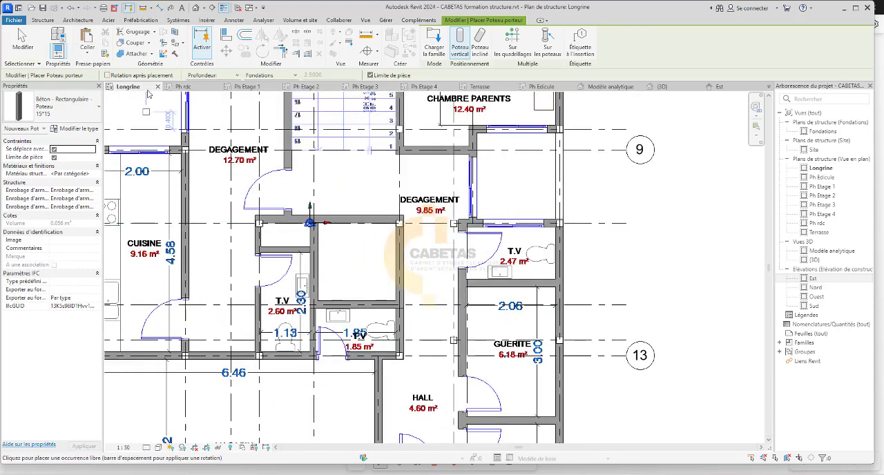
left_click(184, 86)
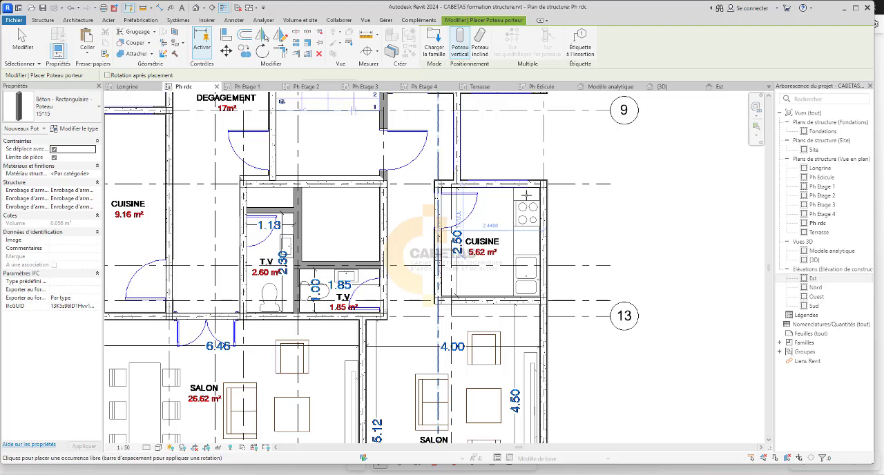
scroll(526, 195, "down", 2)
scroll(457, 238, "up", 2)
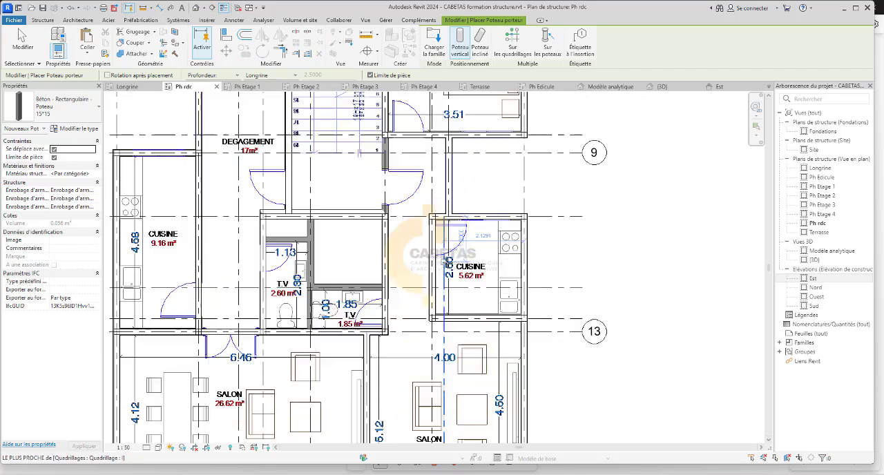
left_click(130, 87)
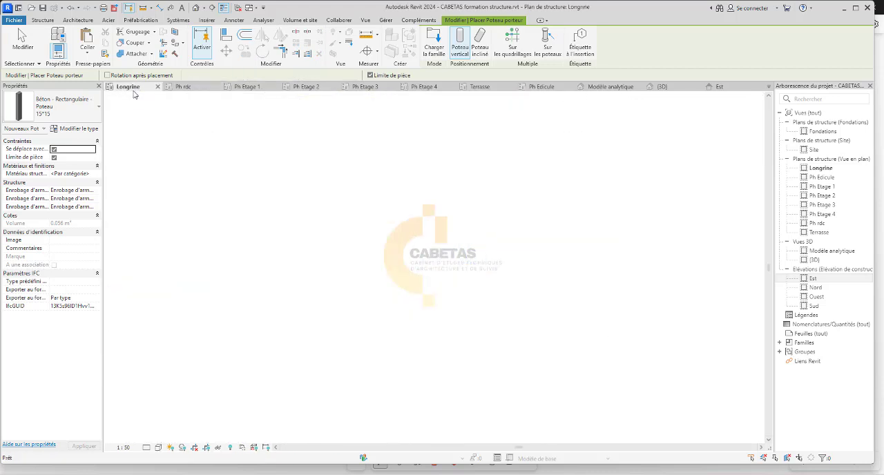
scroll(442, 224, "up", 3)
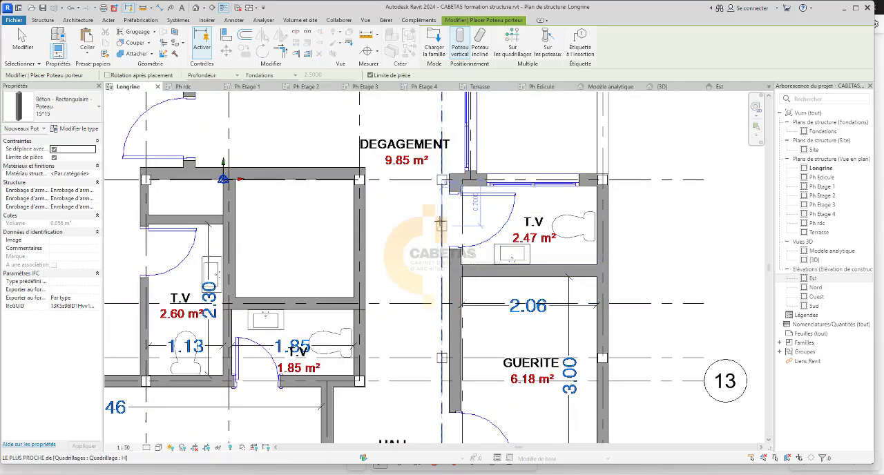
Delete the two columns on grid H at grids 10 and 12, beside the T.V and the guérite in the Longrine plan.
key("Escape")
key("Escape")
left_click(436, 189)
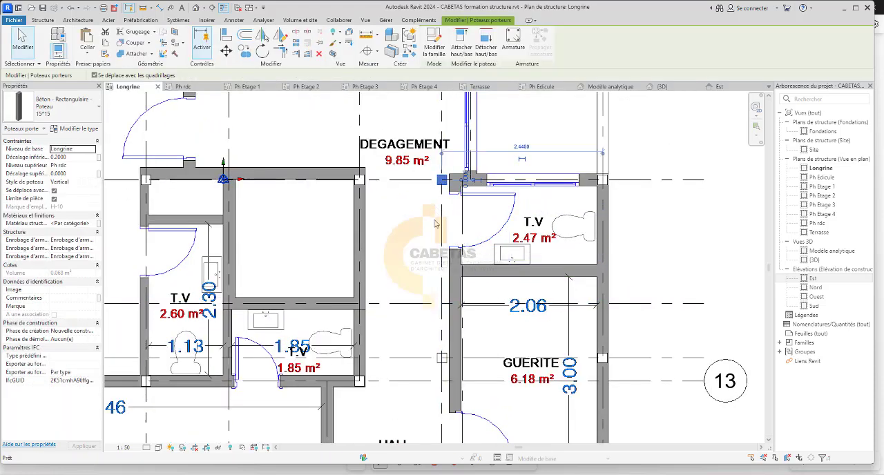
key("Delete")
scroll(437, 391, "up", 2)
left_click(440, 348)
key("Delete")
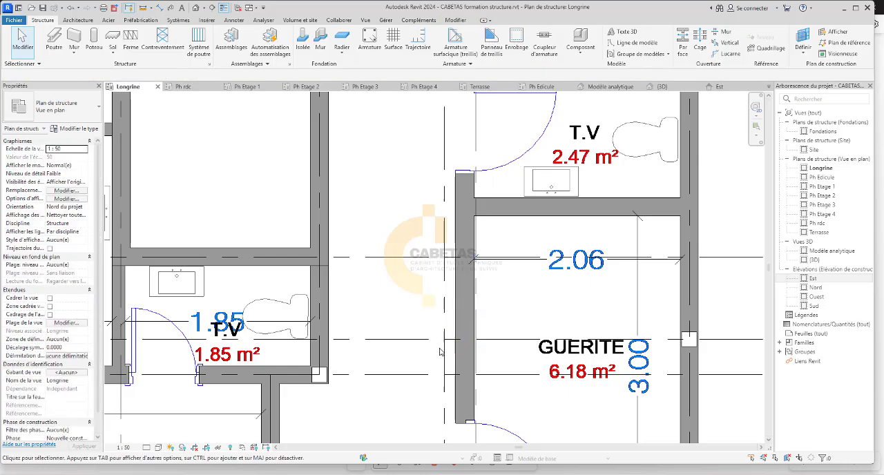
Start placing a vertical 15*15 column and check possible positions along the T.V and guérite door wall from grid 10 to grid 14.
scroll(440, 351, "down", 2)
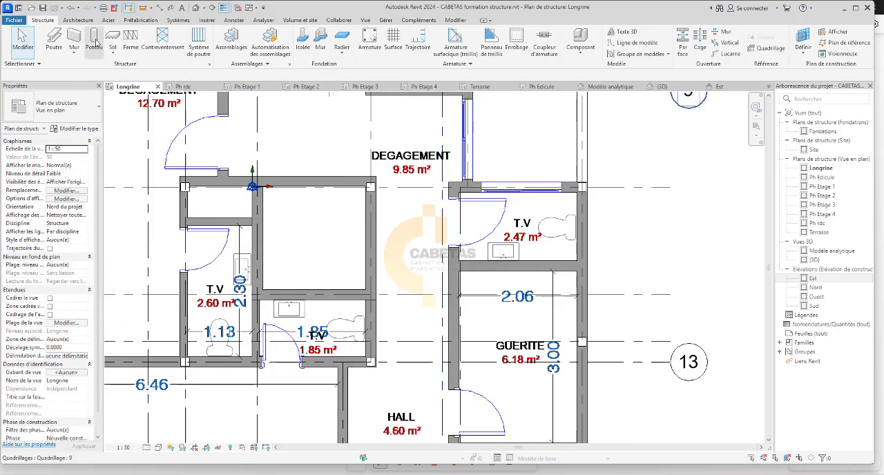
left_click(94, 42)
scroll(446, 178, "up", 4)
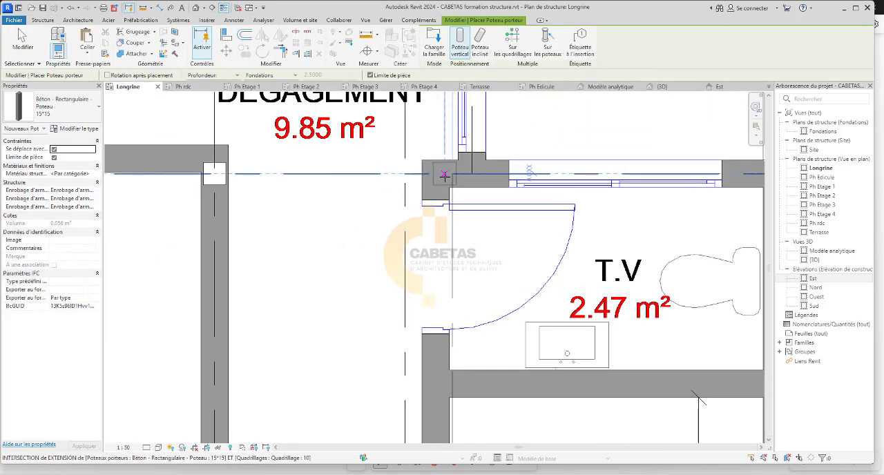
scroll(445, 175, "down", 5)
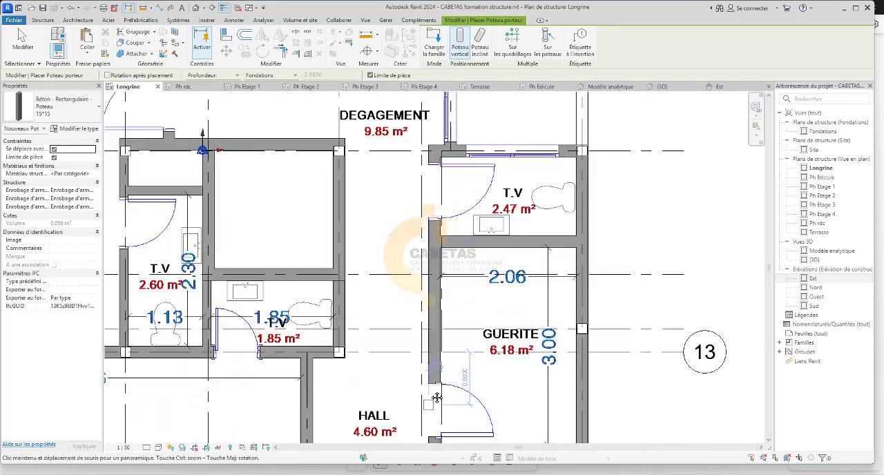
middle_click_drag(437, 398, 436, 297)
scroll(431, 397, "up", 3)
scroll(431, 333, "down", 4)
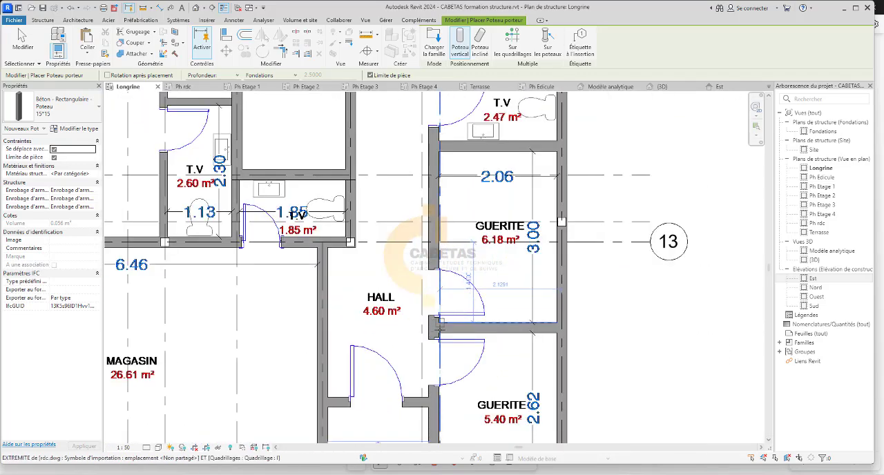
middle_click_drag(439, 330, 444, 212)
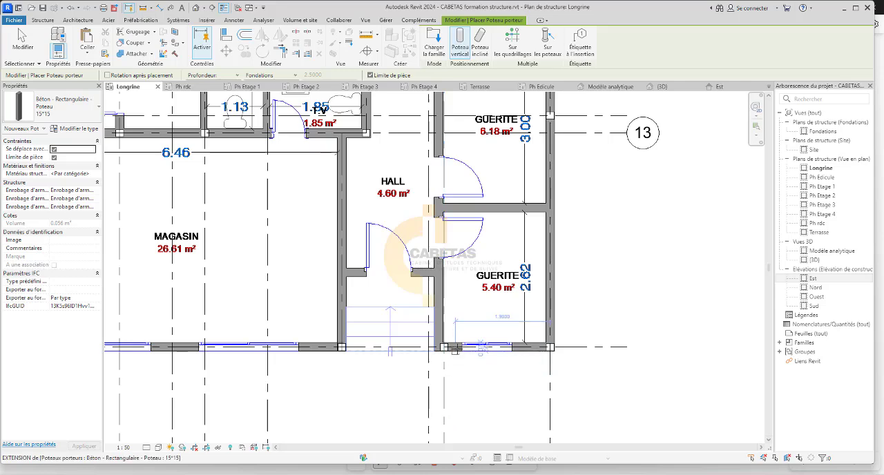
scroll(455, 350, "up", 1)
scroll(448, 345, "up", 3)
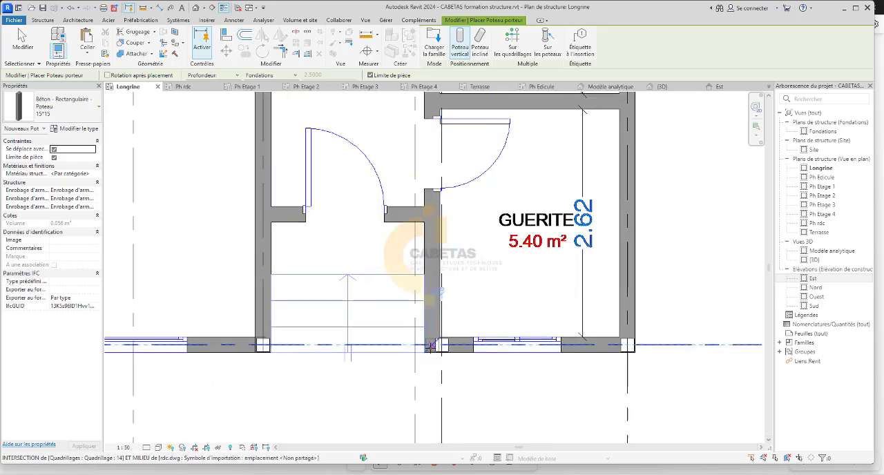
scroll(435, 350, "down", 5)
scroll(433, 351, "down", 3)
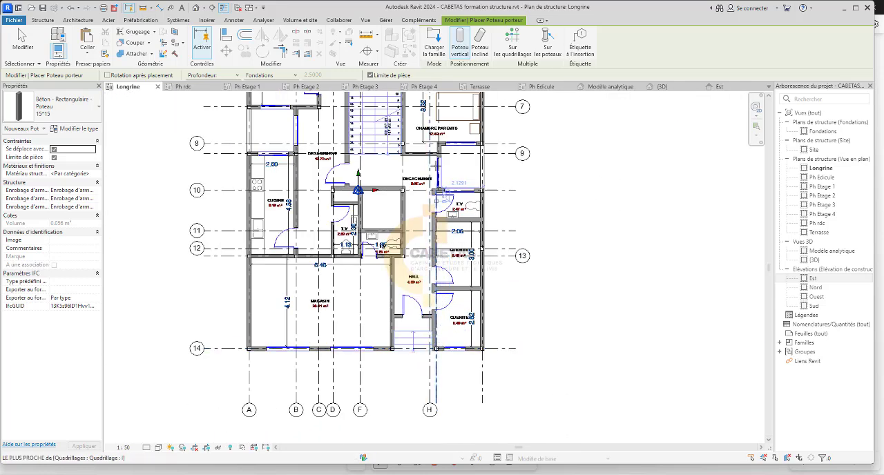
Place a 15*15 column on grid 10 inside the wall corner at the entrance of the 2.47 m² T.V.
mouse_move(442, 123)
middle_mouse_down()
mouse_move(419, 429)
mouse_move(444, 259)
mouse_move(426, 125)
middle_mouse_up()
scroll(448, 206, "up", 5)
scroll(427, 196, "up", 4)
scroll(426, 125, "down", 1)
middle_click_drag(429, 387, 440, 220)
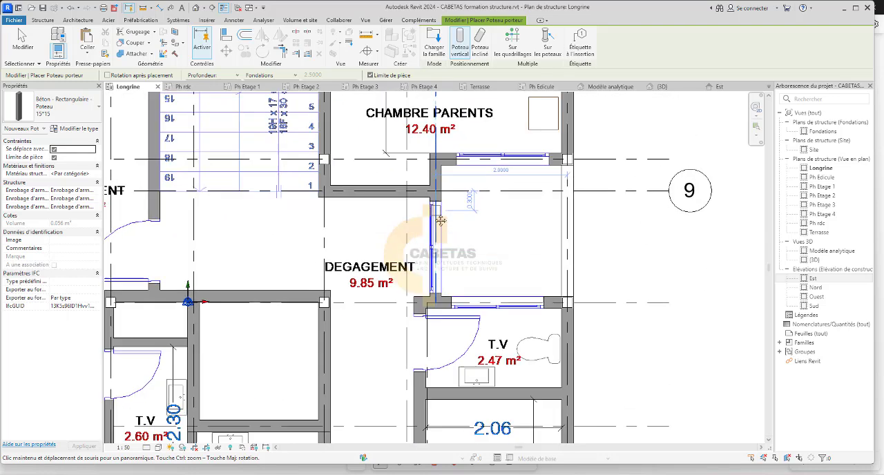
scroll(433, 304, "up", 2)
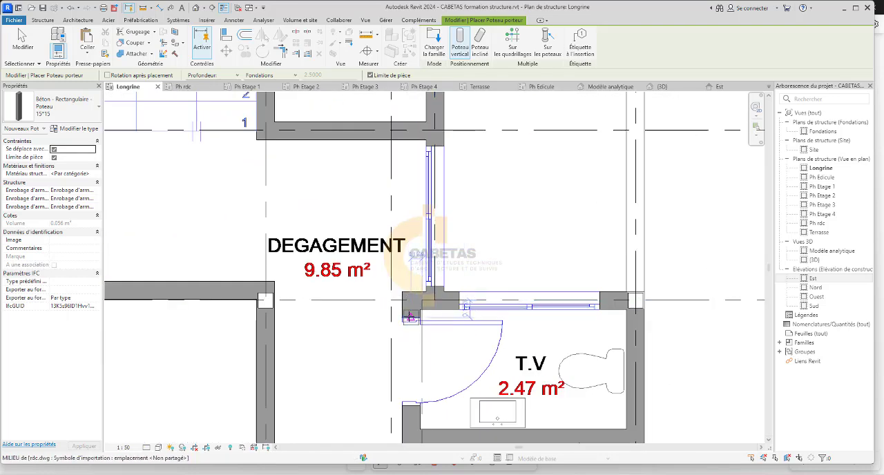
scroll(409, 310, "up", 2)
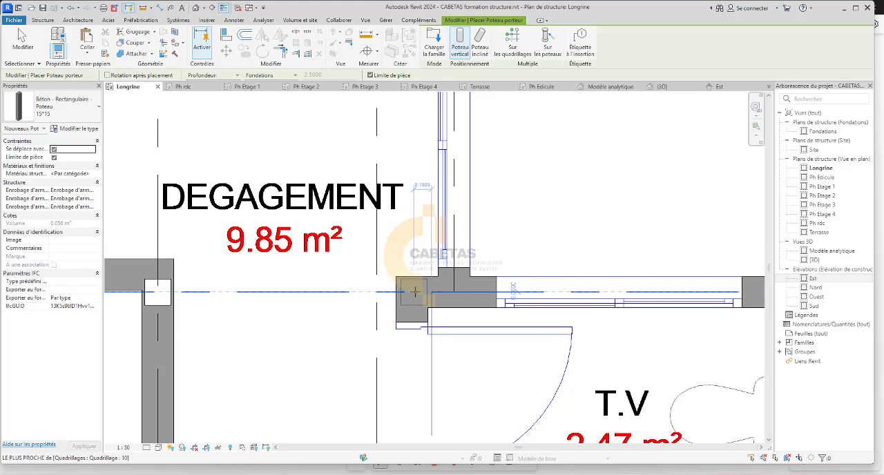
scroll(415, 291, "down", 3)
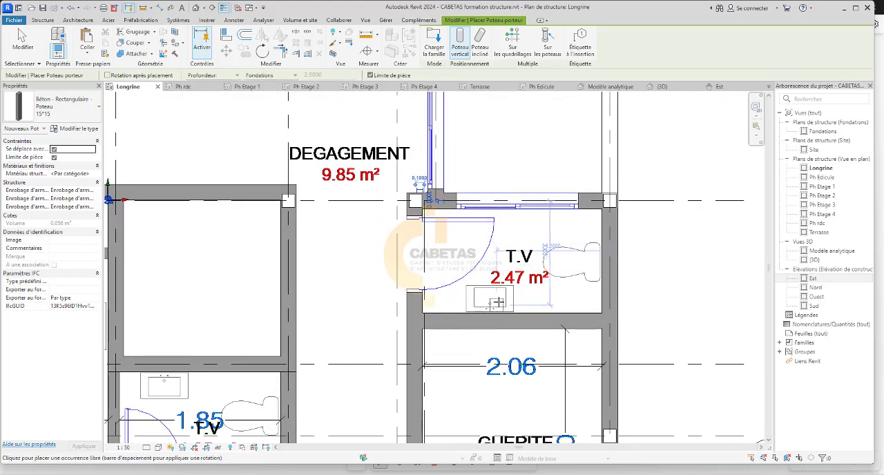
Place a 15*15 column where the partition between the two guérites meets the hall wall, aligned with the column at the T.V entrance.
scroll(492, 296, "down", 4)
scroll(450, 322, "up", 8)
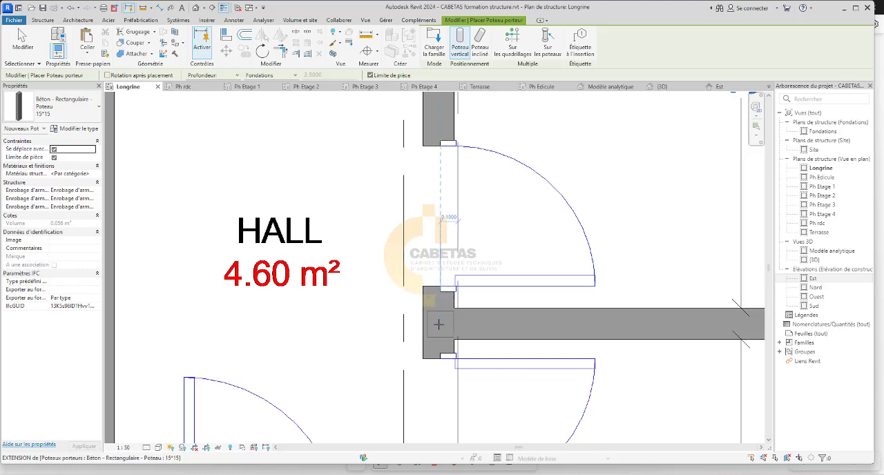
scroll(438, 325, "down", 6)
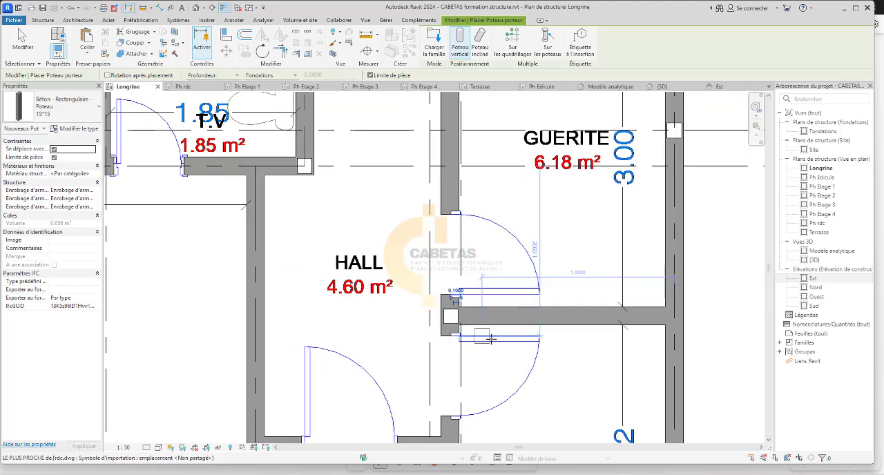
Place a 15*15 column on grid J where the partition between the two guérites meets the outer wall.
scroll(483, 324, "down", 5)
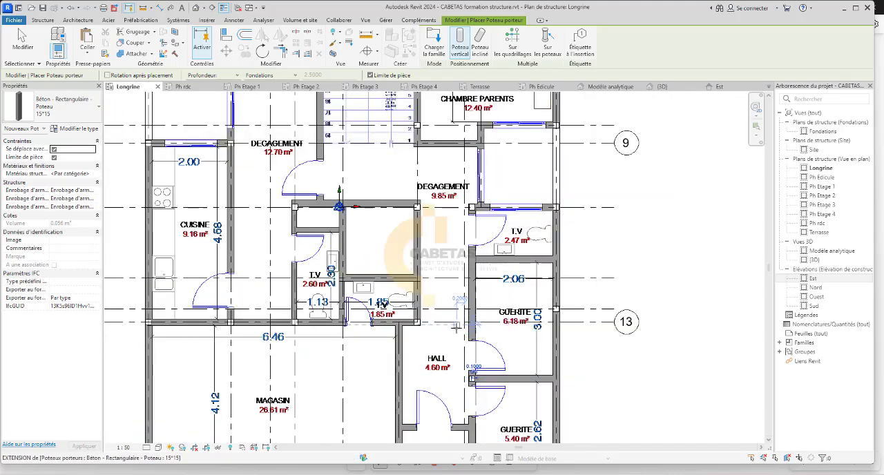
scroll(487, 330, "up", 10)
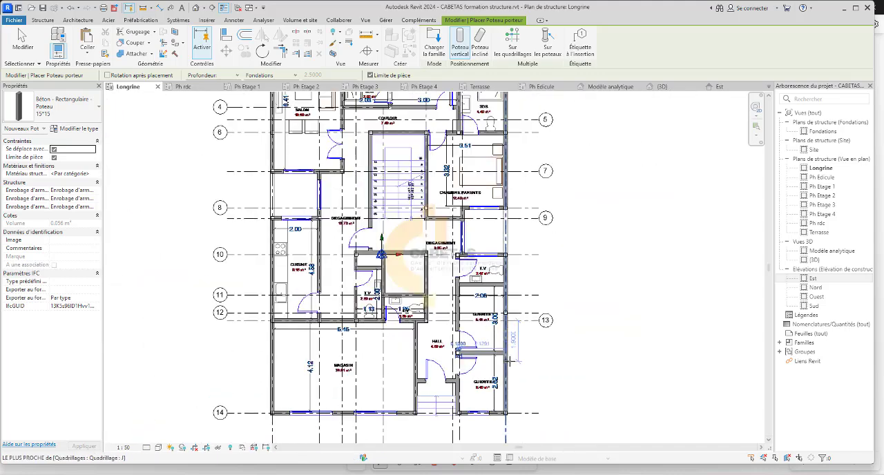
scroll(497, 358, "up", 3)
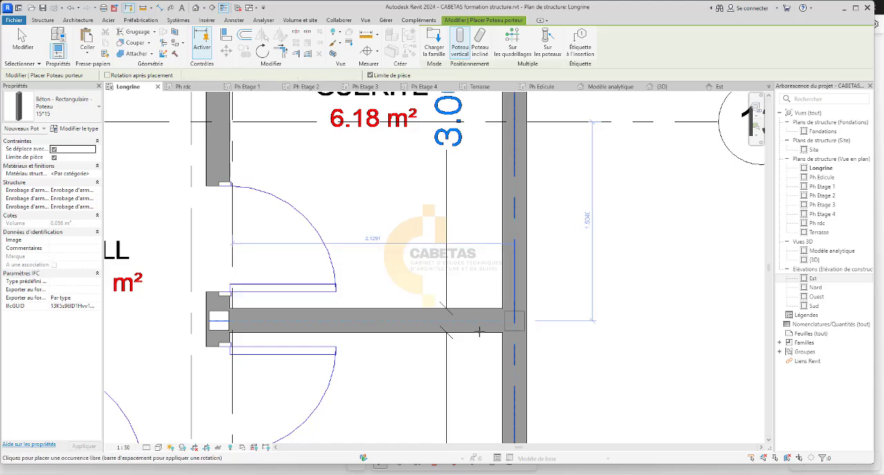
scroll(483, 290, "down", 5)
scroll(405, 304, "up", 2)
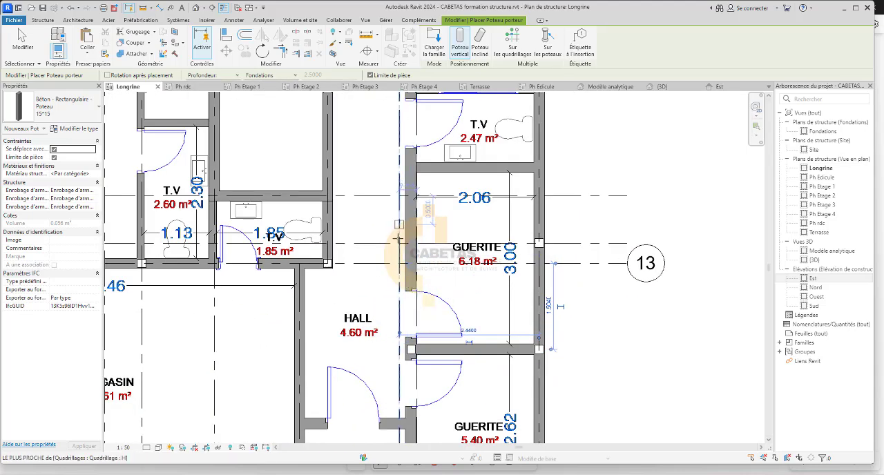
Examine the columns along the hall and guérite walls between grids 10 and 14, and end column placement.
scroll(405, 303, "down", 3)
scroll(399, 381, "down", 1)
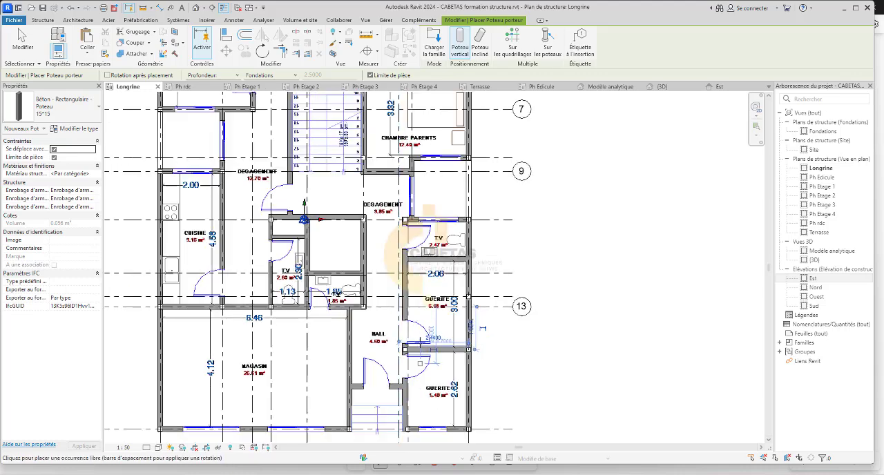
middle_click_drag(406, 363, 386, 290)
scroll(386, 289, "up", 3)
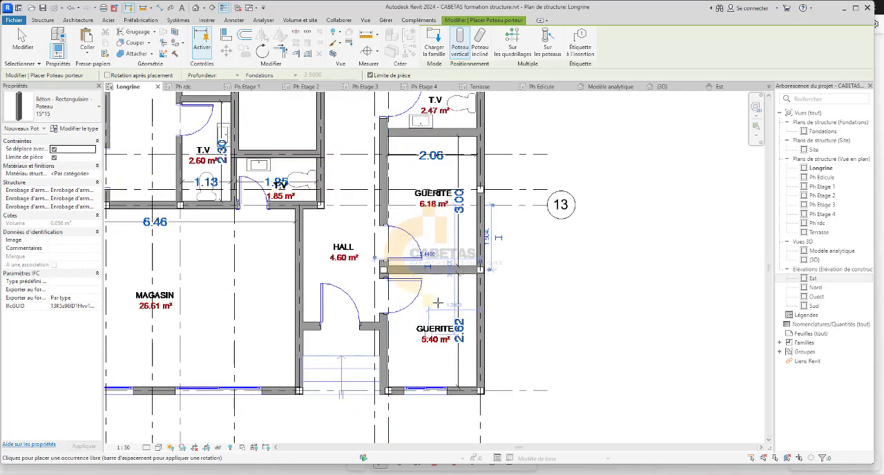
scroll(396, 349, "up", 1)
middle_click_drag(395, 349, 442, 437)
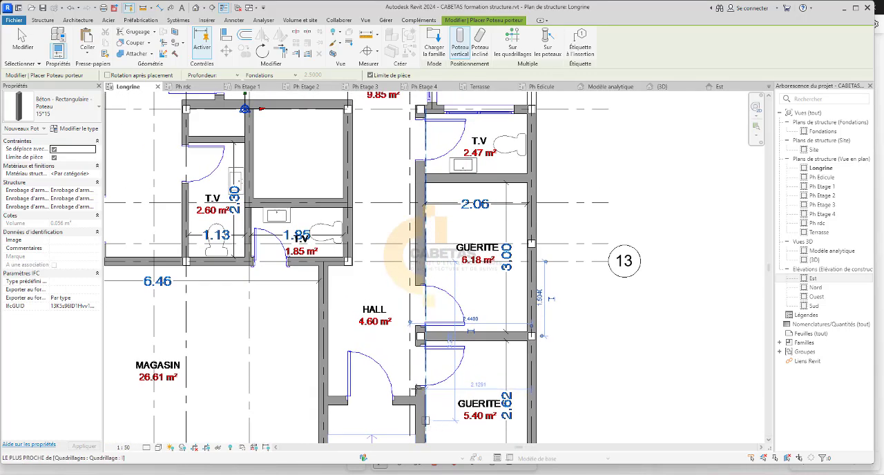
scroll(373, 314, "down", 2)
scroll(394, 251, "down", 1)
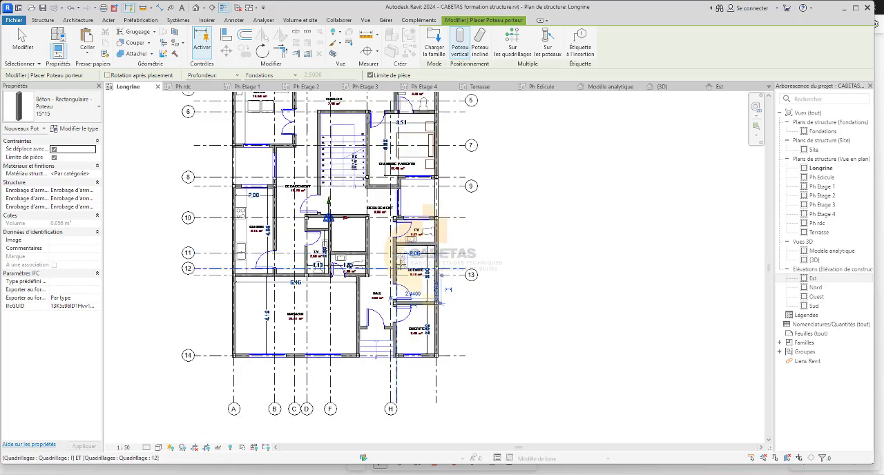
key("Escape")
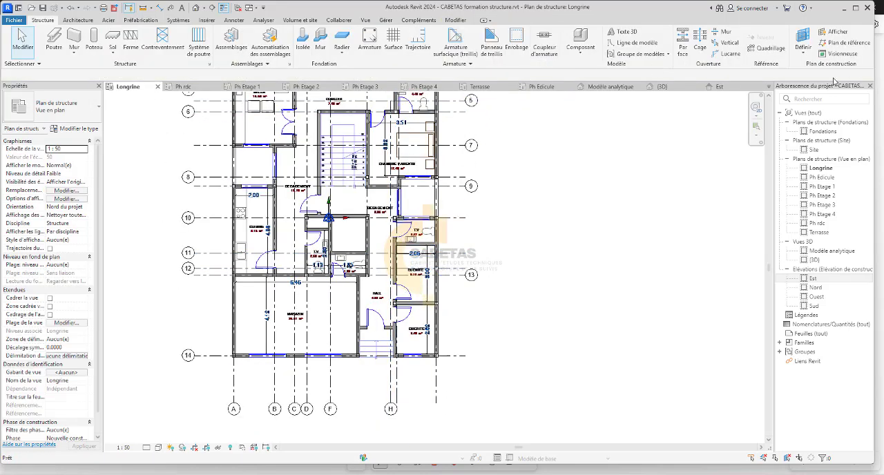
Draw a vertical grid line inside the wall between hall and guérites, from the T.V door jamb to below grid 14, with a 0.0900 offset.
left_click(761, 50)
scroll(438, 228, "up", 4)
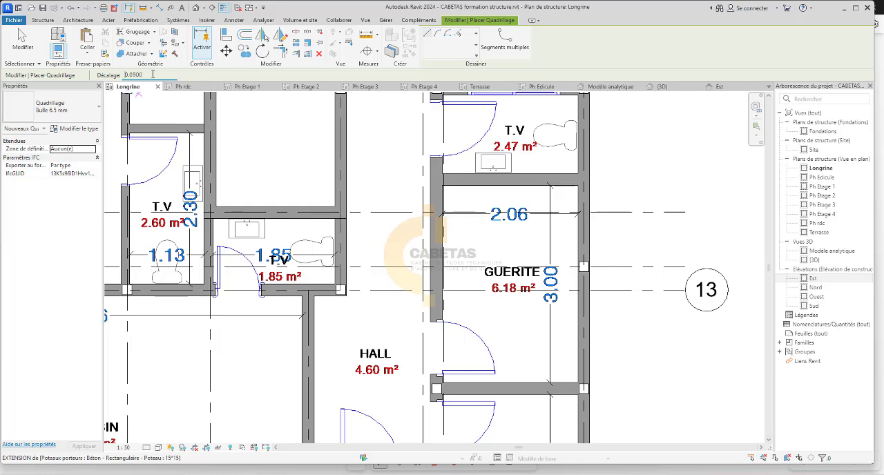
scroll(438, 158, "up", 2)
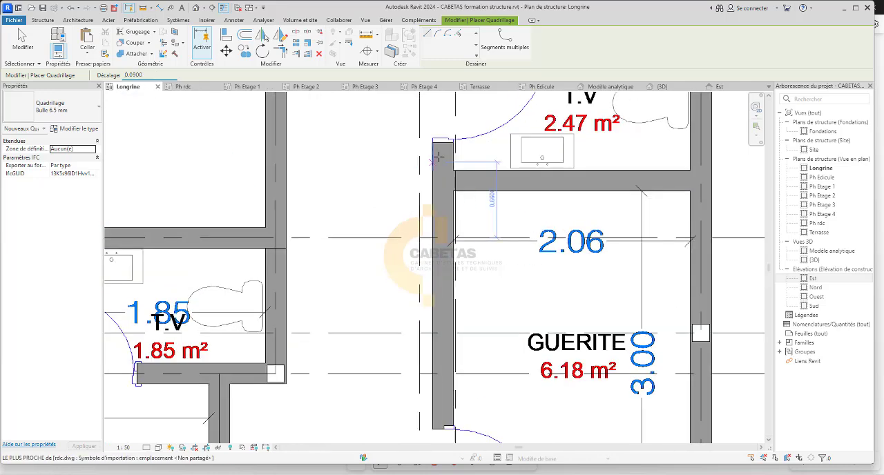
left_click(432, 142)
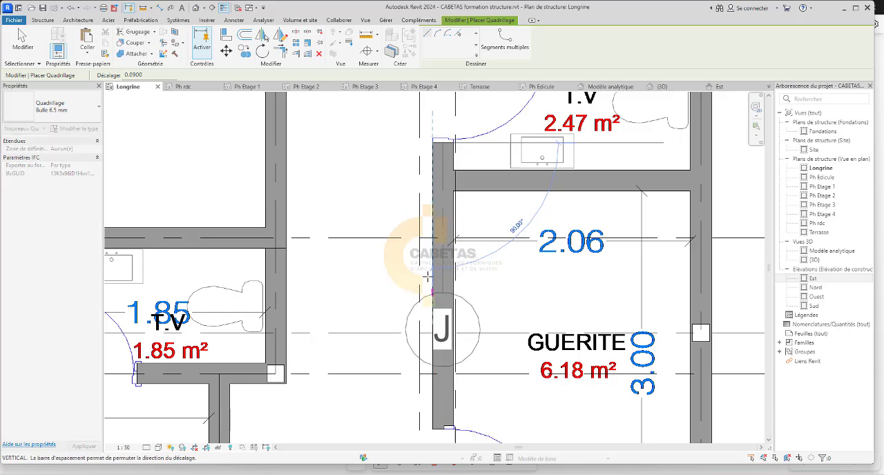
scroll(428, 252, "down", 6)
scroll(429, 369, "up", 5)
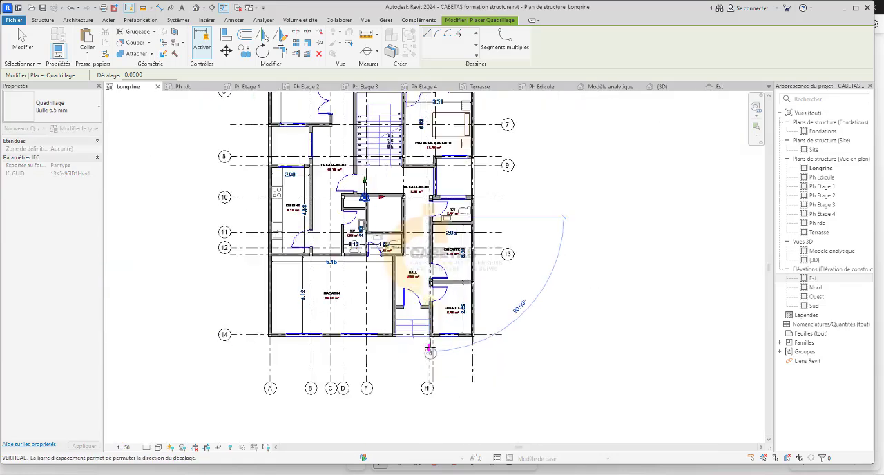
scroll(429, 376, "up", 3)
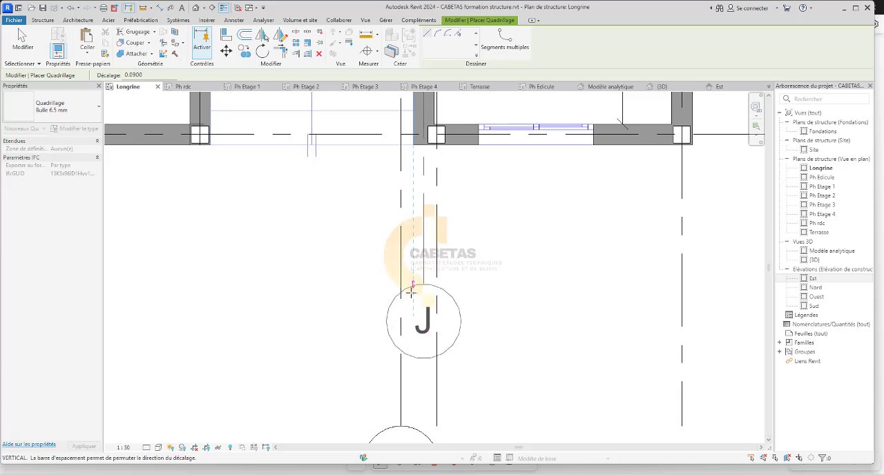
left_click(426, 311)
scroll(426, 447, "down", 3)
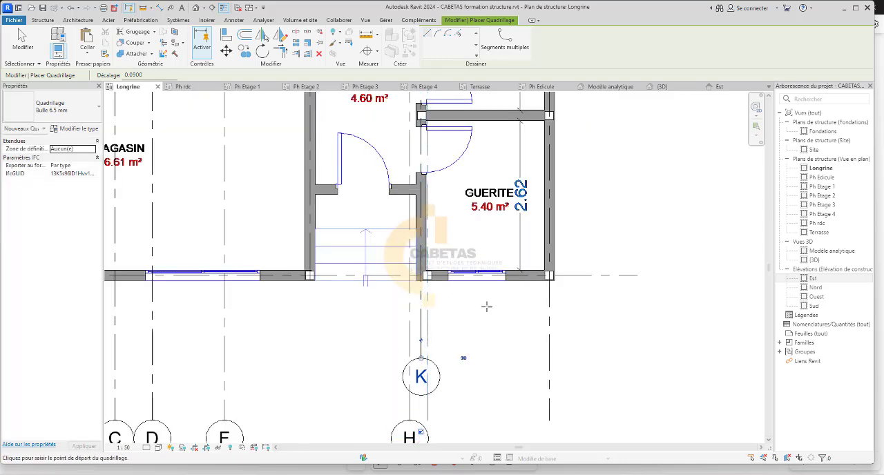
key("Escape")
key("Escape")
scroll(487, 301, "down", 4)
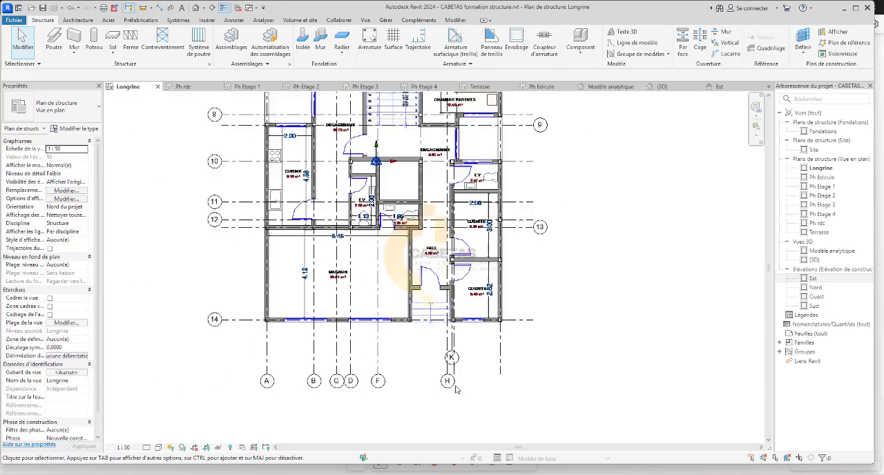
Extend the upper end of grid K beyond grid 1, close to the head of grid I.
scroll(448, 211, "up", 2)
left_click(453, 285)
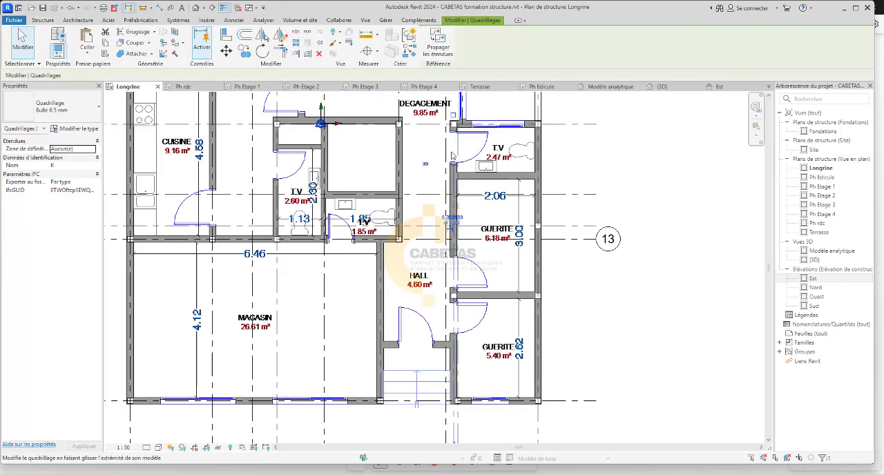
scroll(453, 156, "up", 2)
scroll(456, 173, "down", 2)
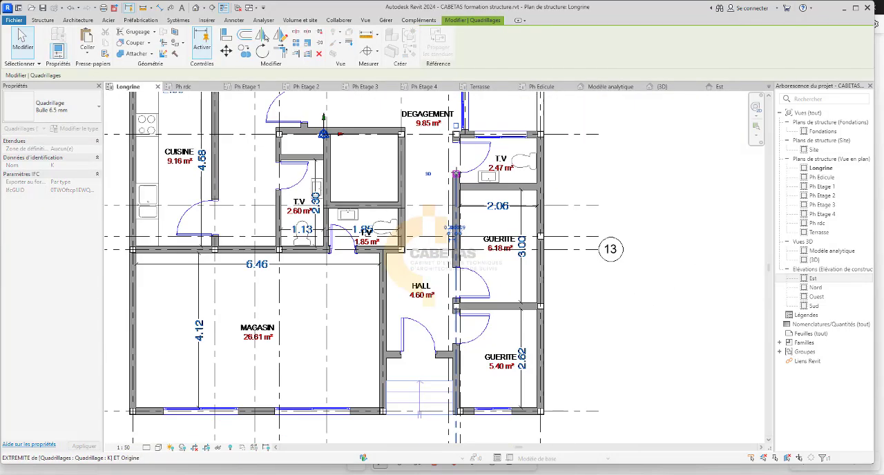
scroll(456, 174, "down", 6)
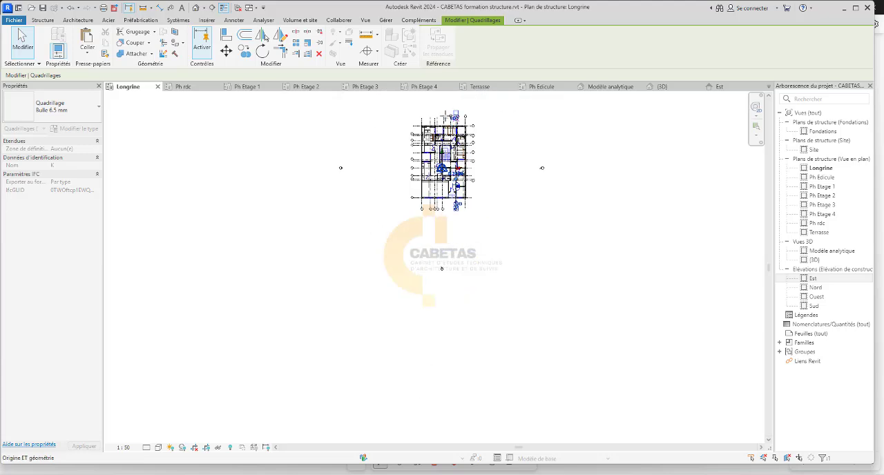
scroll(446, 105, "up", 6)
left_click_drag(458, 188, 487, 225)
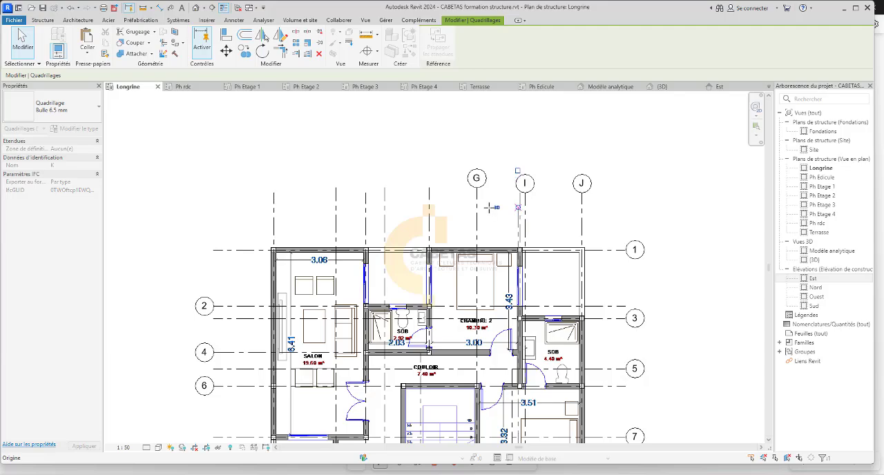
key("Escape")
Follow grid K down the plan and check its alignment with the walls and the column at the T.V entrance.
scroll(505, 213, "up", 3)
middle_click_drag(549, 244, 496, 49)
scroll(438, 317, "up", 1)
middle_click_drag(438, 317, 436, 140)
middle_click_drag(421, 305, 420, 150)
scroll(484, 261, "up", 1)
scroll(484, 261, "up", 1)
scroll(459, 279, "down", 3)
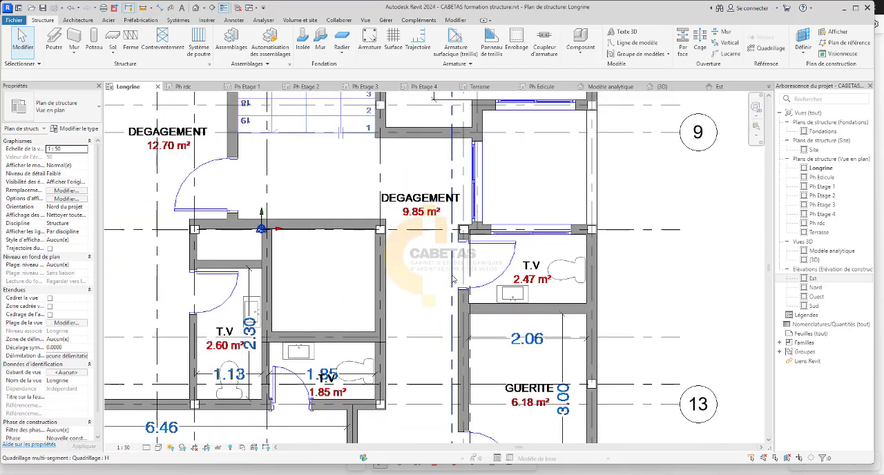
scroll(454, 365, "up", 3)
scroll(454, 355, "down", 3)
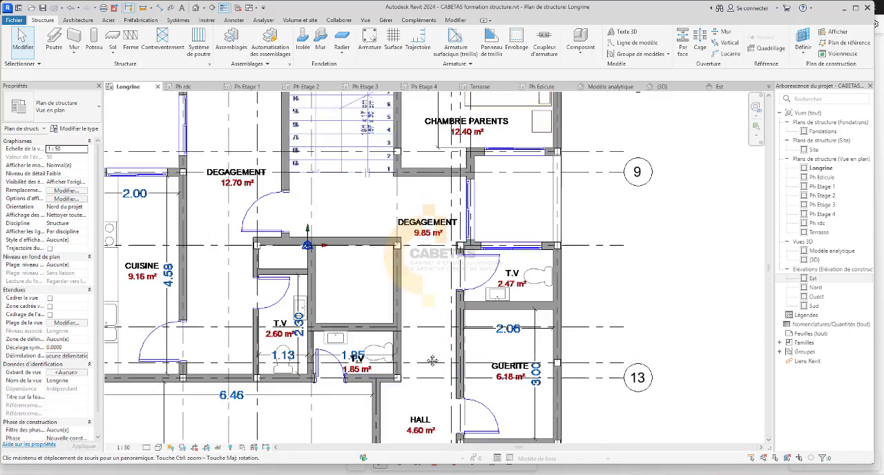
Delete the 15*15 column where the partition between the two guérites meets the hall wall.
middle_click_drag(463, 442, 464, 356)
scroll(467, 387, "up", 2)
scroll(456, 324, "up", 2)
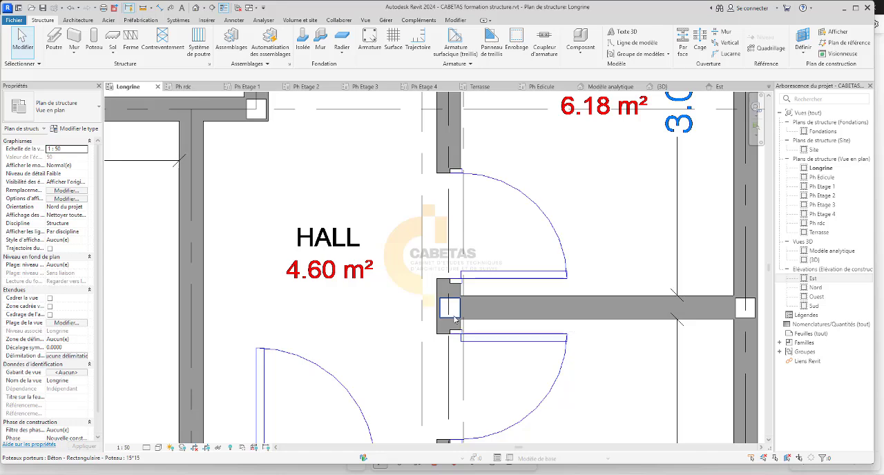
left_click(454, 319)
key("Escape")
Draw a horizontal grid line with a 0.0900 offset along the guérite partition, from the outer wall to outside the building.
scroll(480, 391, "down", 3)
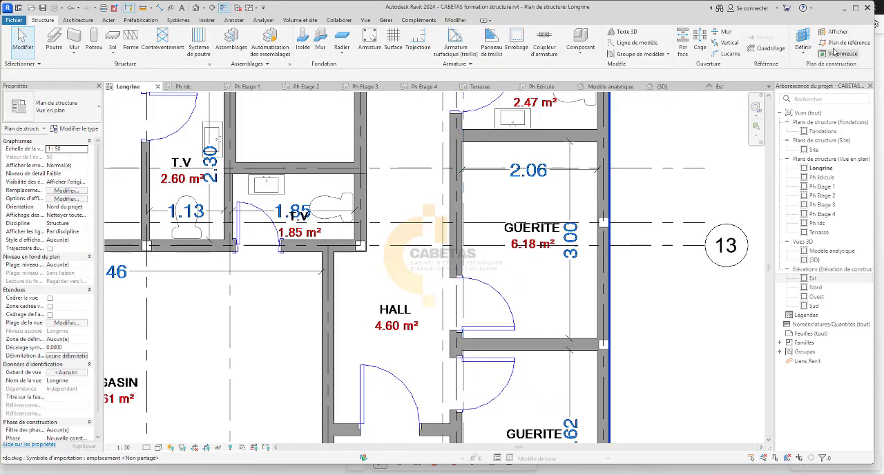
left_click(771, 41)
scroll(614, 347, "up", 2)
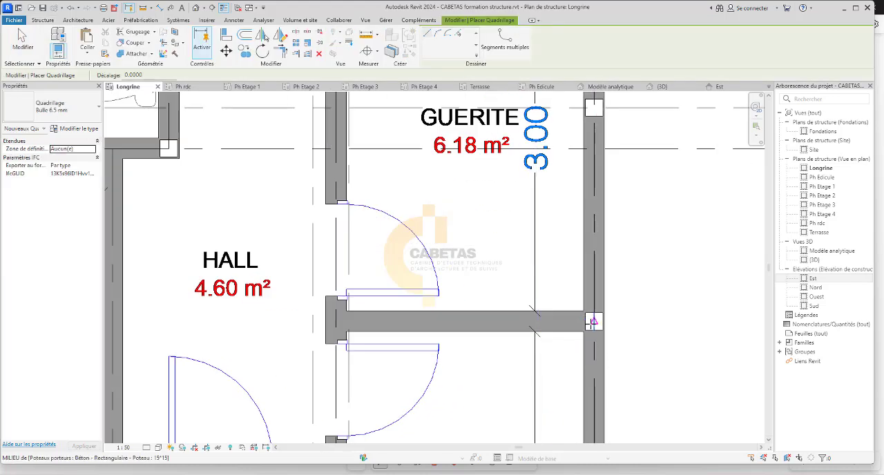
scroll(592, 322, "up", 1)
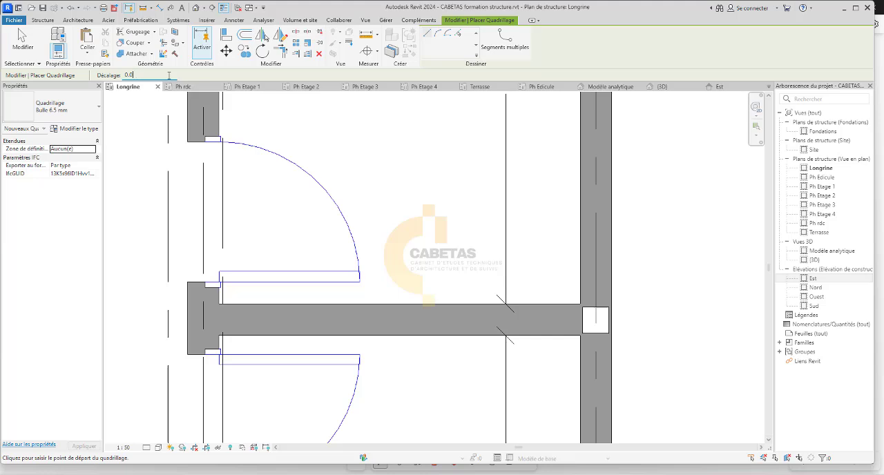
key("Return")
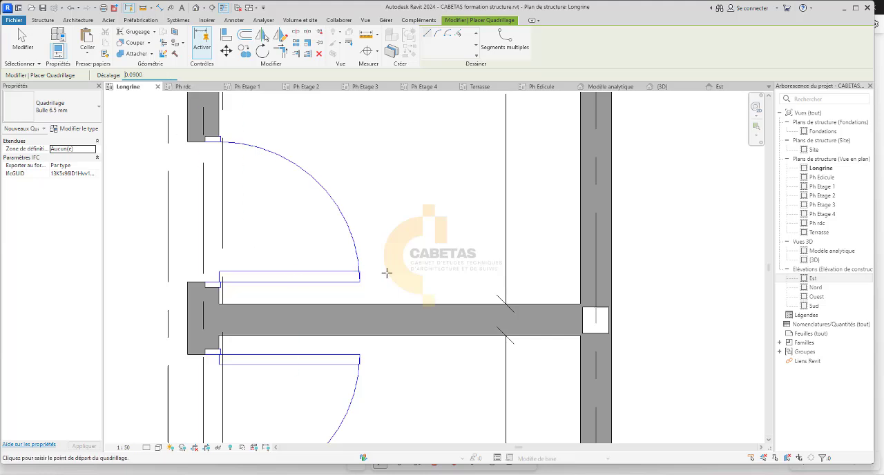
left_click(595, 319)
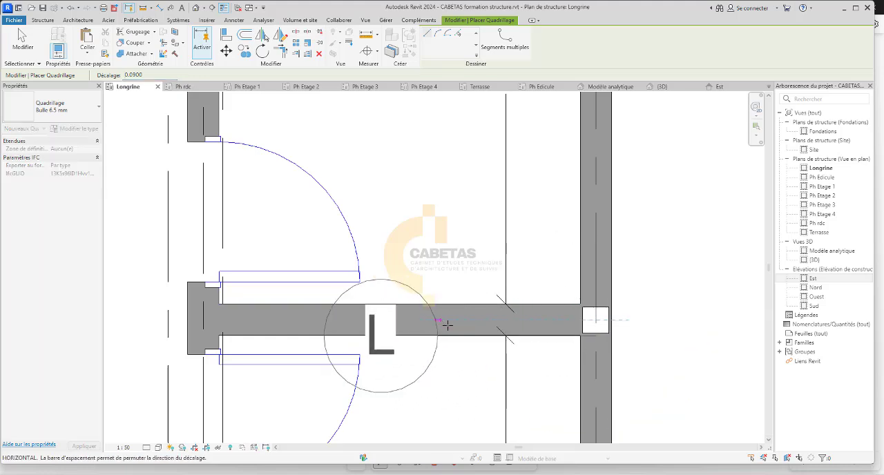
key("Escape")
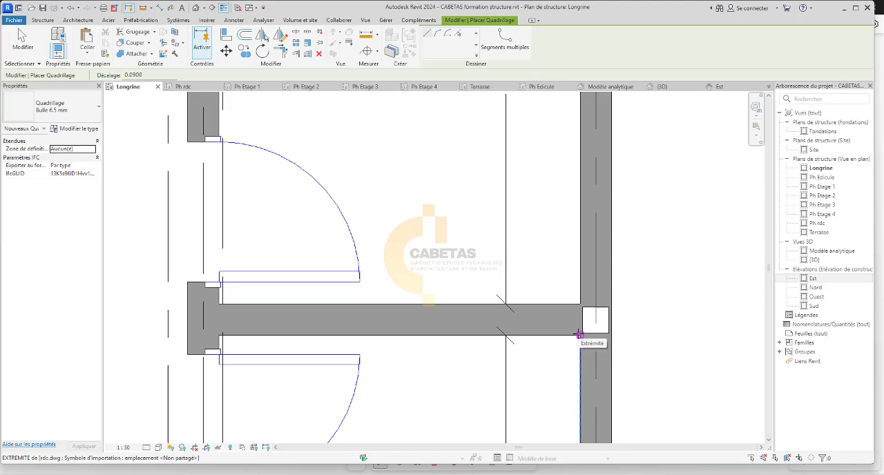
left_click(578, 334)
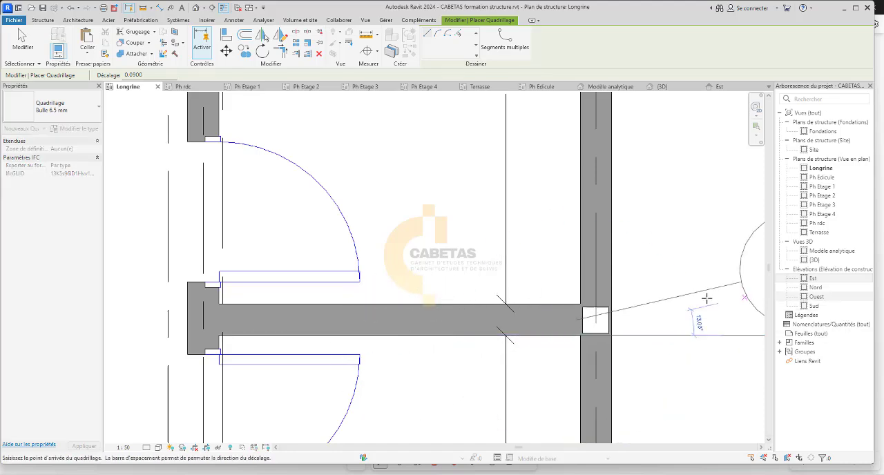
left_click(535, 327)
scroll(235, 360, "down", 5)
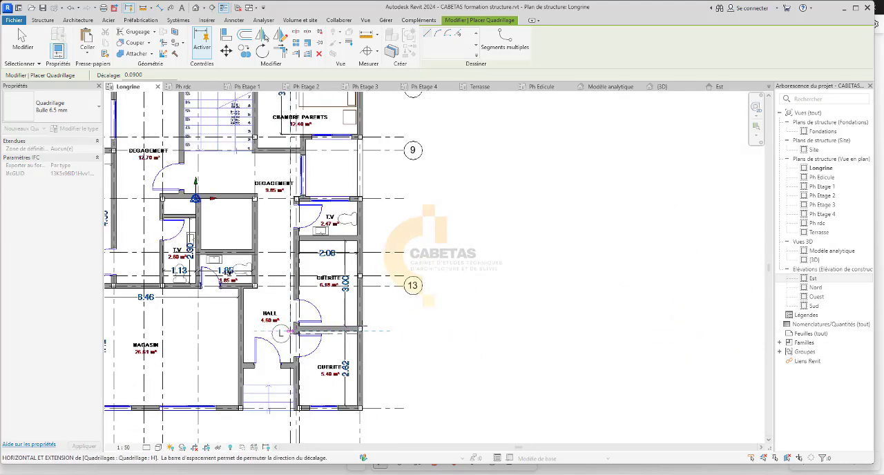
left_click(396, 334)
scroll(351, 335, "up", 3)
key("Escape")
key("Escape")
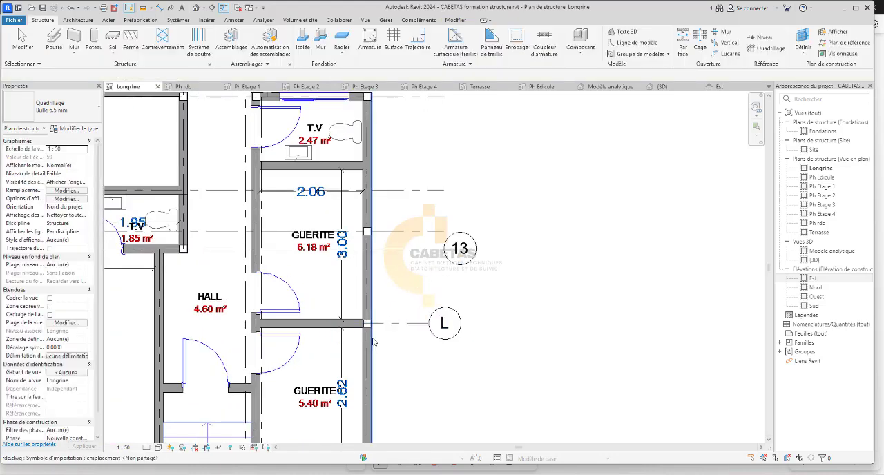
Extend the inner end of grid L across the whole plan to beyond grid A.
left_click(354, 325)
scroll(354, 326, "up", 3)
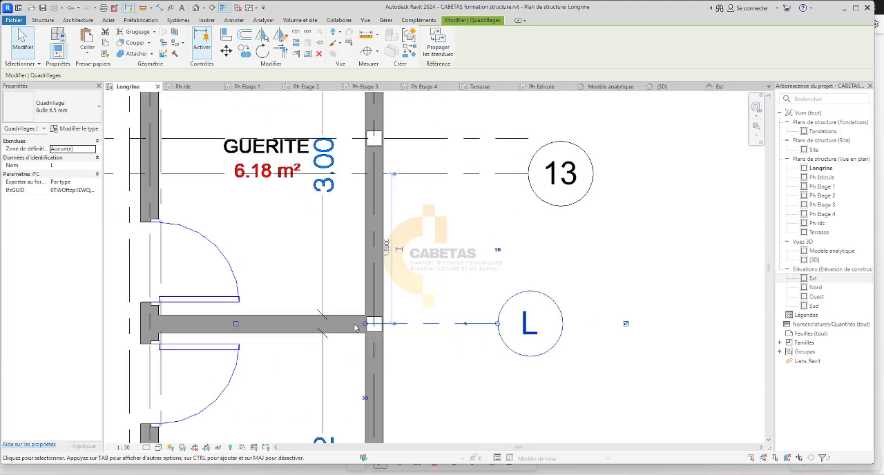
scroll(363, 326, "down", 5)
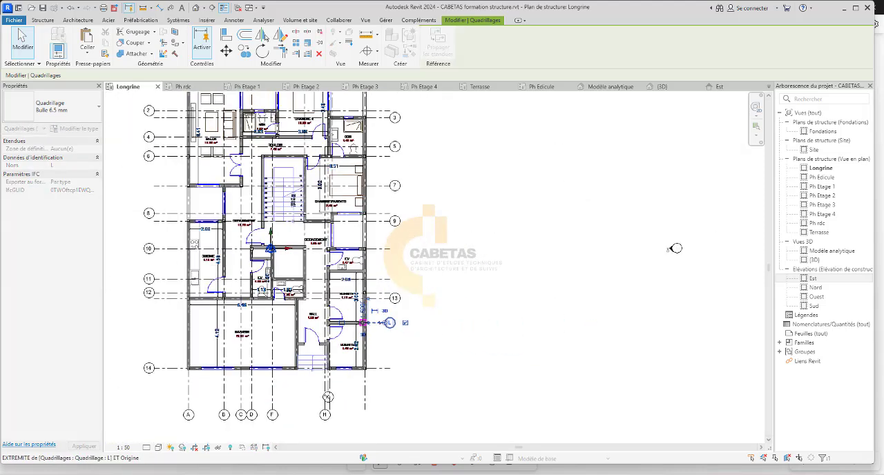
left_click_drag(168, 317, 168, 319)
key("Escape")
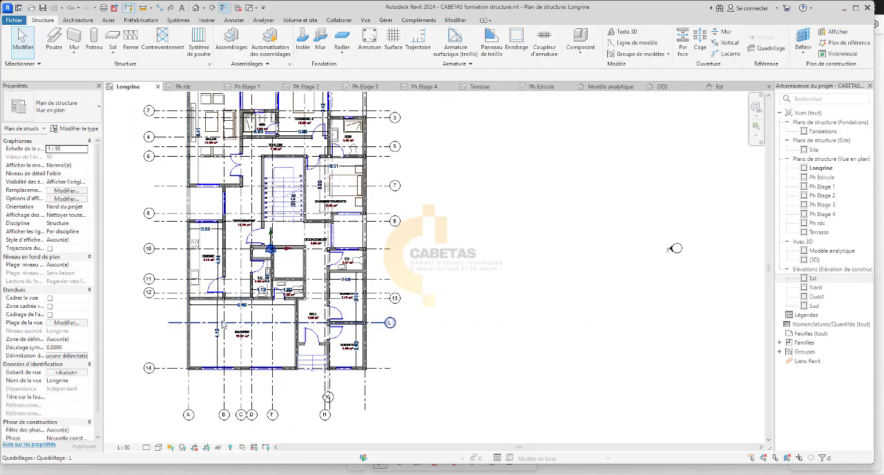
Place a vertical 15*15 column at the intersection of grids K and L, then check the column at the partition's outer end.
scroll(243, 318, "up", 3)
scroll(438, 313, "up", 3)
scroll(469, 331, "up", 1)
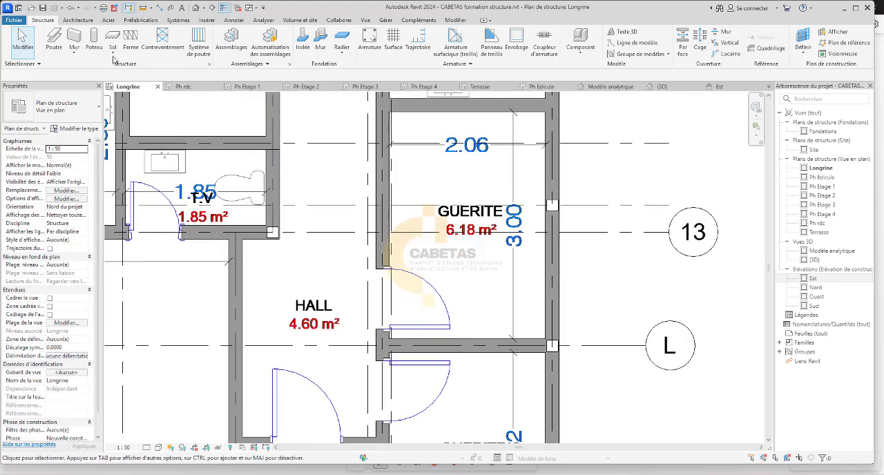
left_click(93, 43)
scroll(402, 359, "up", 4)
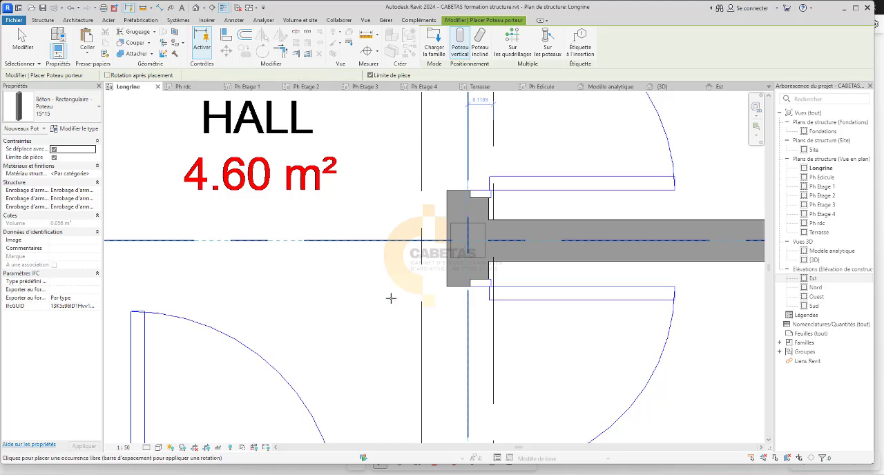
scroll(337, 342, "down", 3)
middle_click_drag(633, 337, 578, 438)
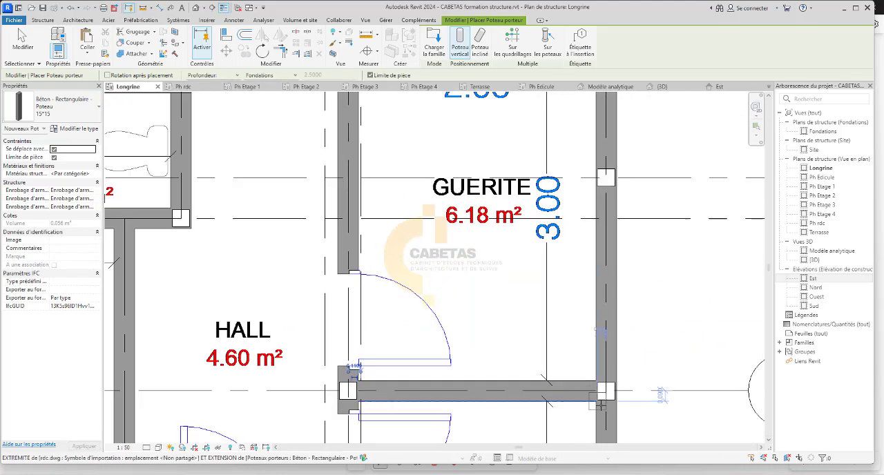
scroll(601, 405, "up", 5)
left_click(618, 379)
key("Escape")
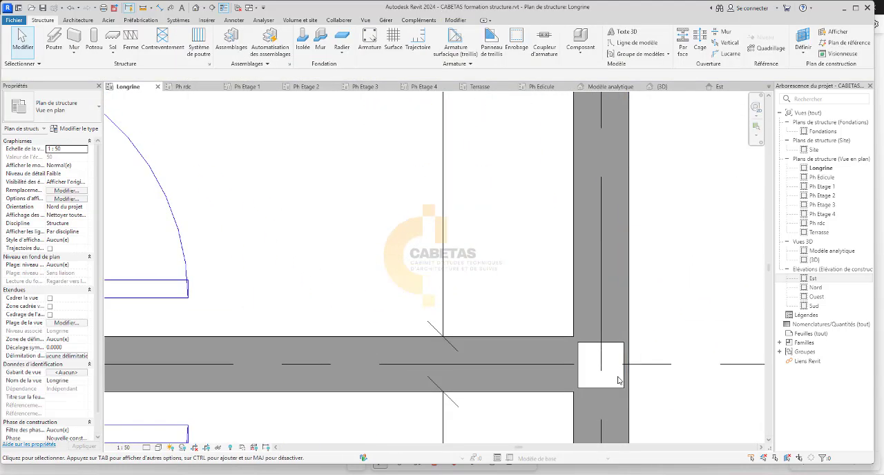
Delete the 15*15 column at the outer end of the guérite partition and place a new one at the intersection of grids J and L.
left_click(612, 386)
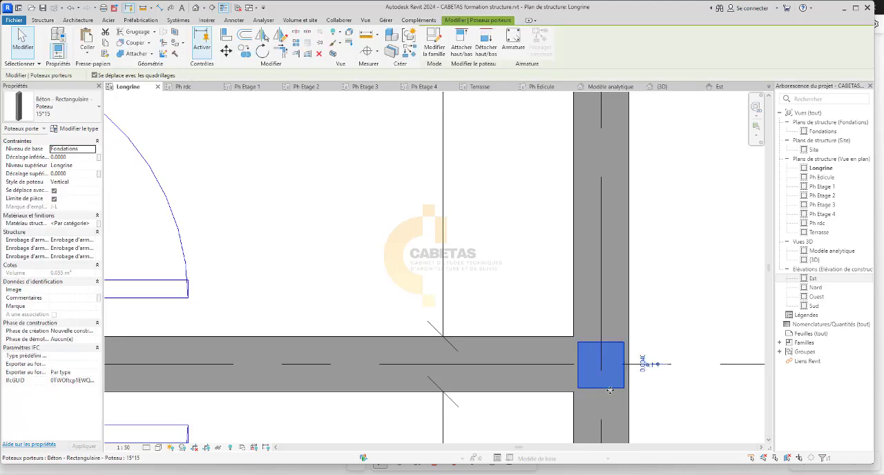
key("Delete")
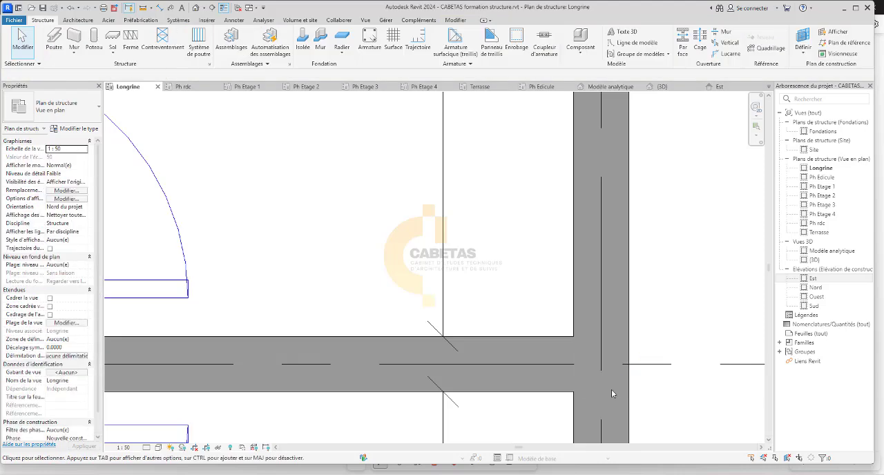
left_click(93, 43)
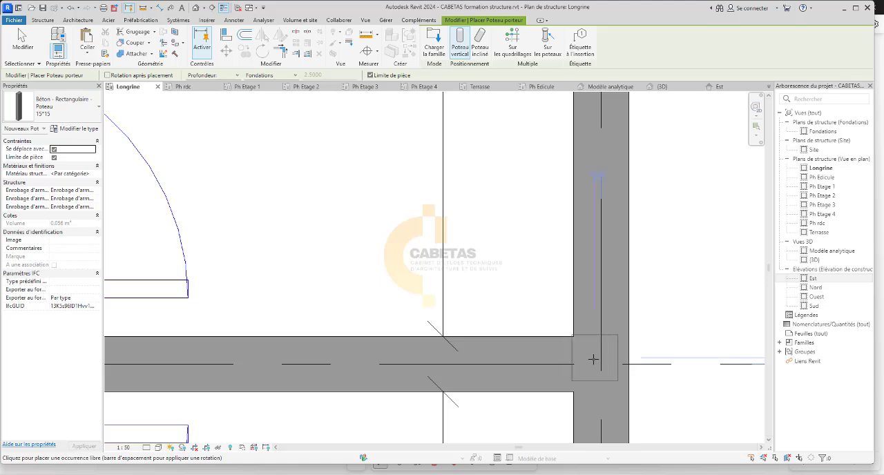
scroll(592, 359, "down", 4)
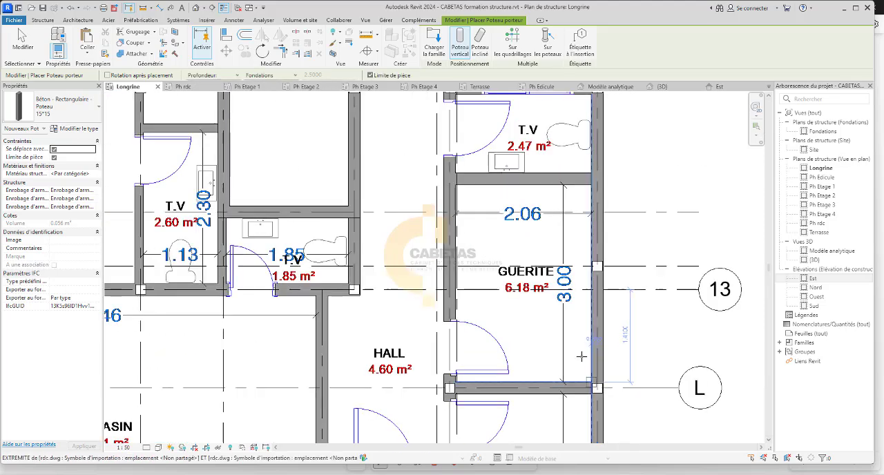
Place vertical 15*15 columns at both ends of the partition between the T.V and the GUERITE, on grids K and J.
scroll(455, 162, "up", 5)
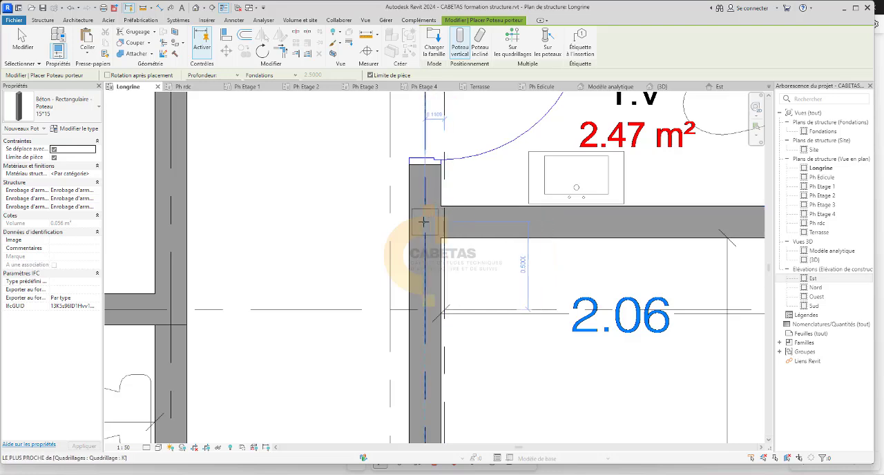
left_click(425, 222)
scroll(379, 259, "down", 5)
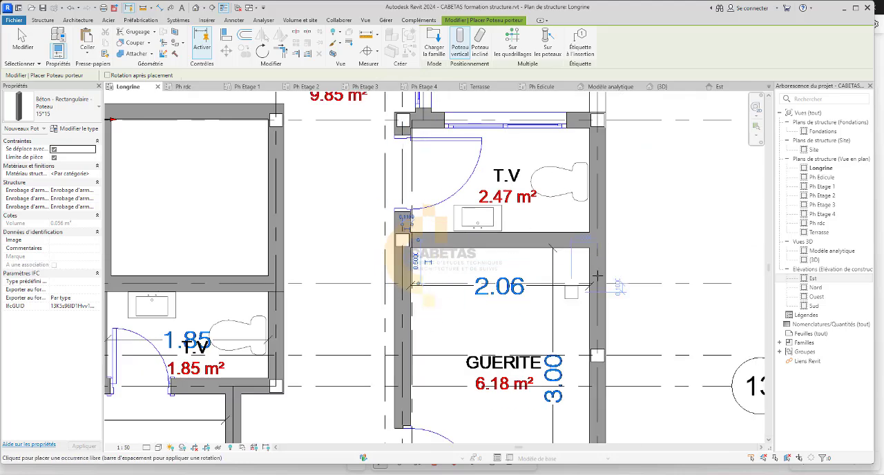
scroll(614, 247, "up", 4)
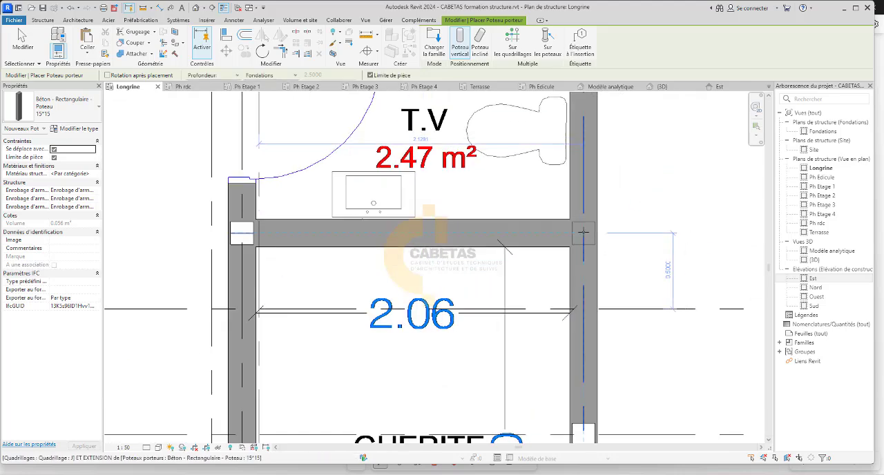
left_click(583, 233)
scroll(480, 266, "down", 2)
key("Escape")
key("Escape")
scroll(446, 269, "down", 2)
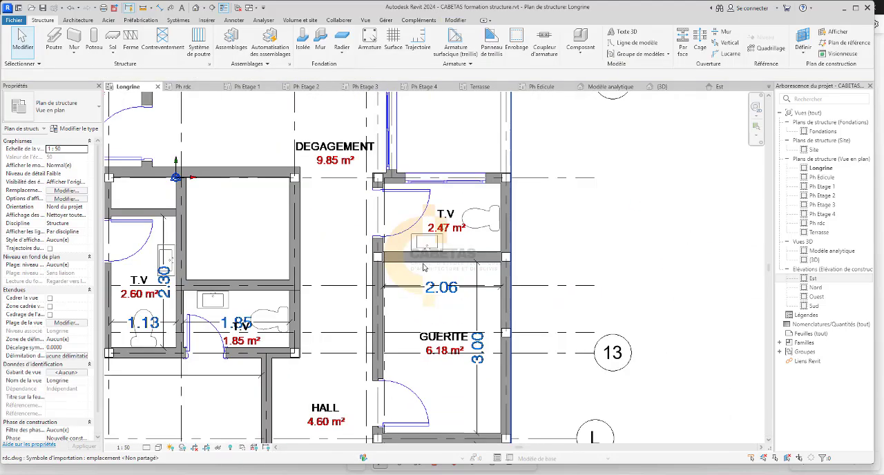
scroll(424, 267, "up", 3)
left_click(419, 202)
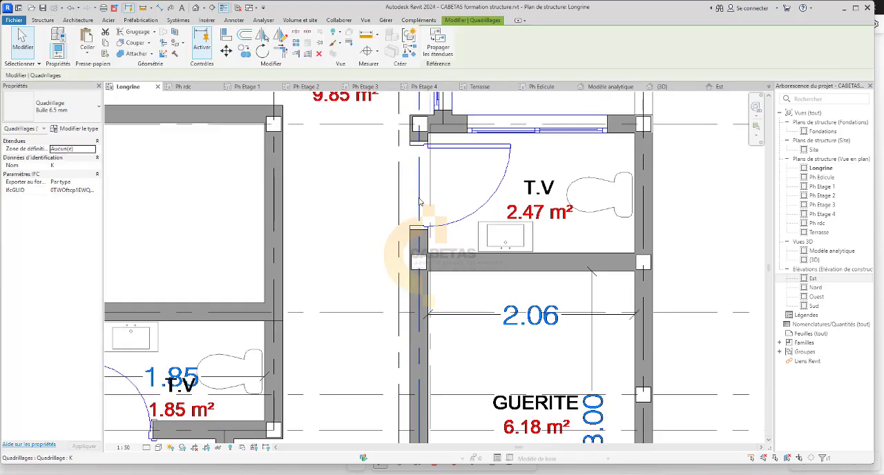
key("Escape")
scroll(442, 277, "down", 3)
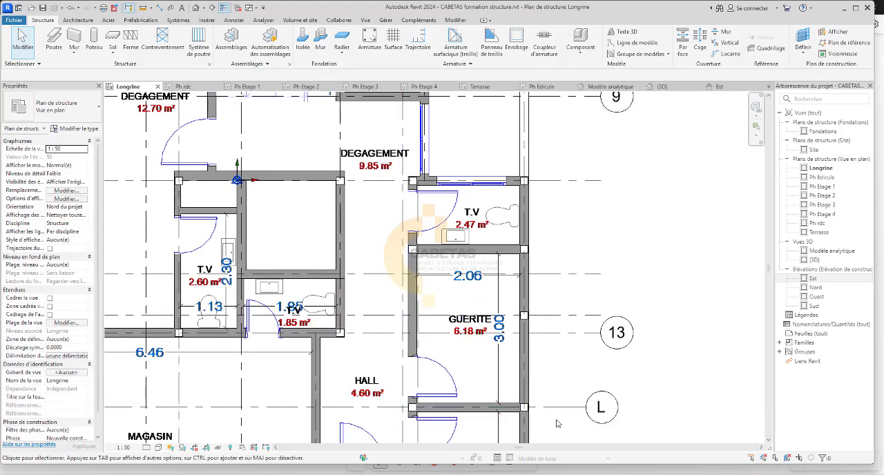
left_click(566, 413)
key("Escape")
scroll(491, 404, "down", 3)
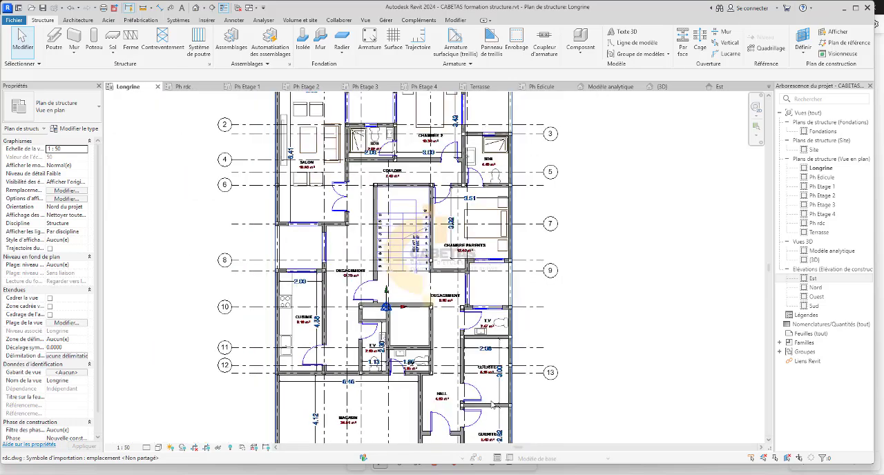
Examine the 15*15 columns along grid 10 around the two DEGAGEMENT areas and compare their alignment with the walls.
scroll(373, 254, "up", 3)
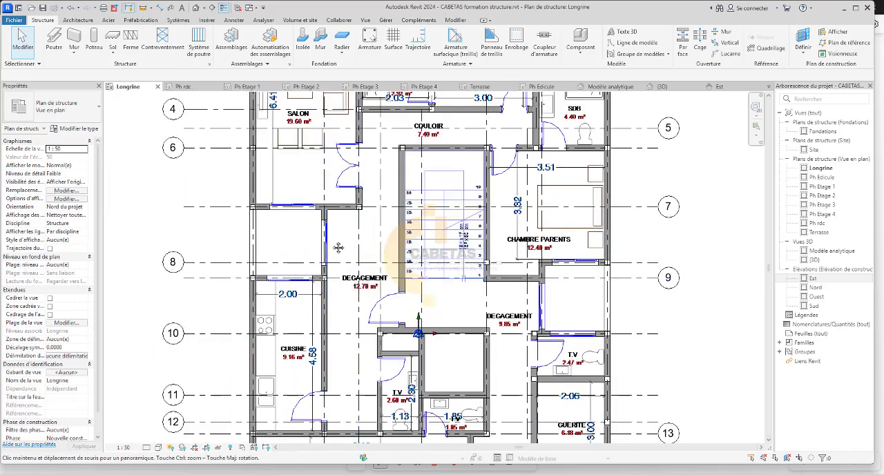
middle_click_drag(338, 248, 323, 318)
scroll(369, 378, "up", 3)
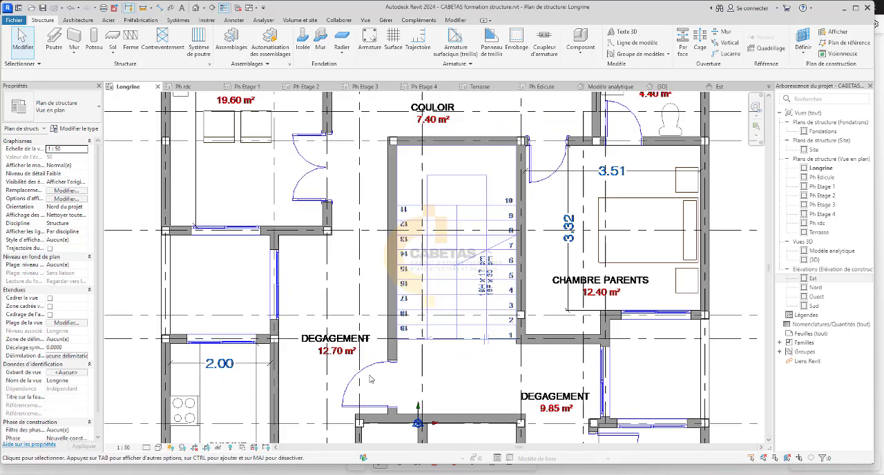
scroll(370, 379, "up", 1)
middle_click_drag(353, 424, 358, 292)
scroll(553, 335, "up", 4)
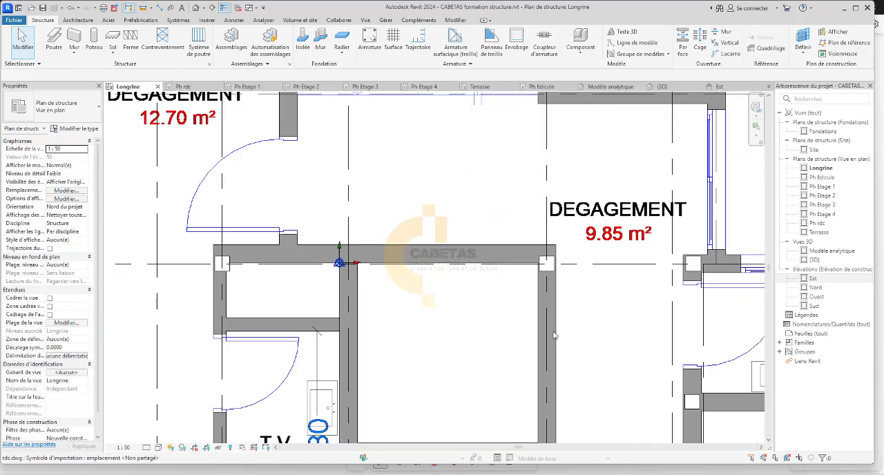
scroll(216, 278, "up", 3)
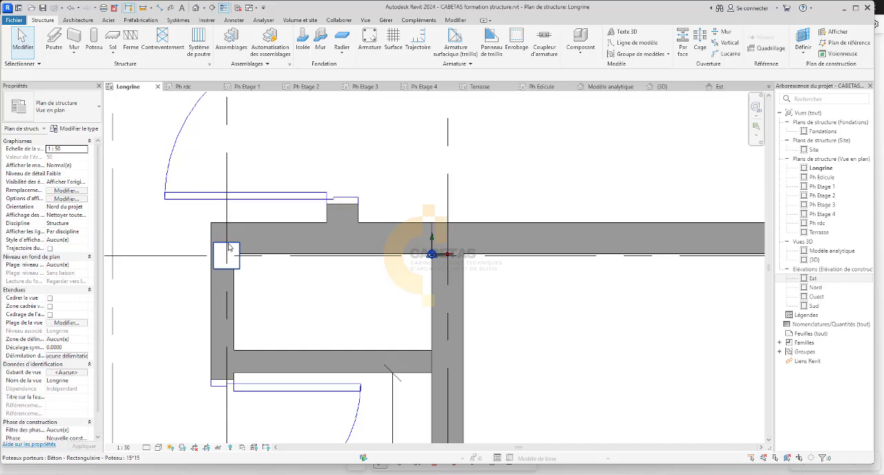
scroll(268, 299, "down", 3)
scroll(551, 255, "down", 2)
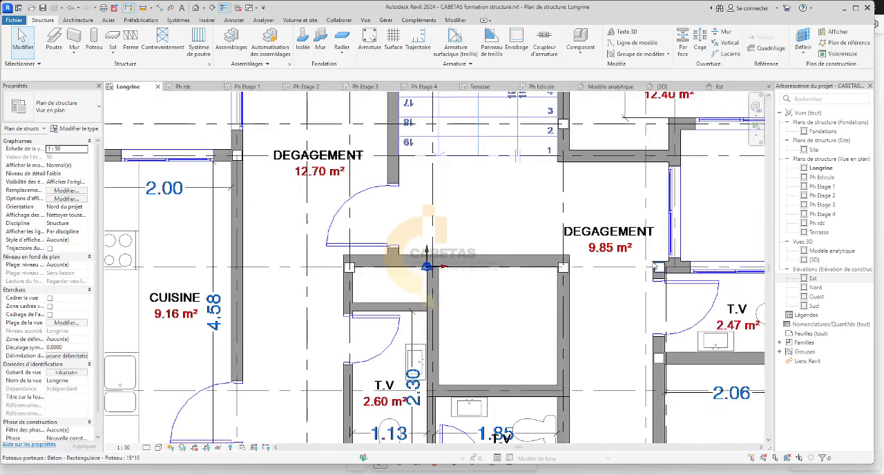
scroll(655, 266, "up", 1)
middle_click_drag(654, 266, 460, 269)
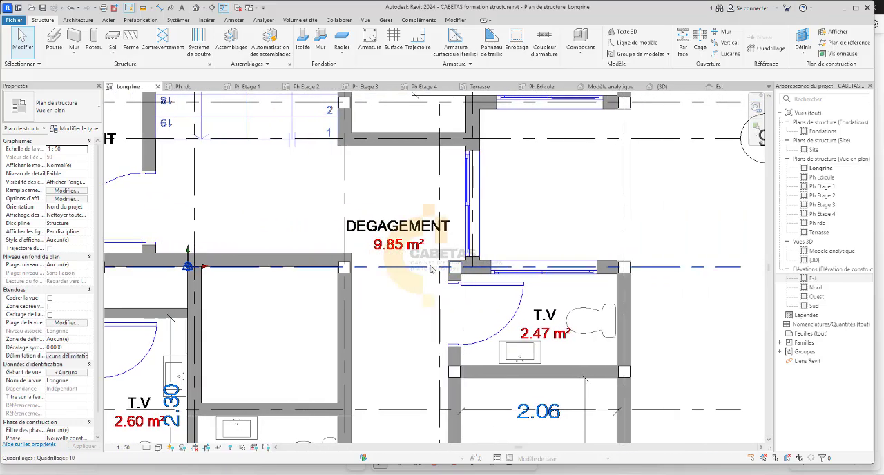
scroll(431, 269, "down", 1)
scroll(414, 267, "up", 3)
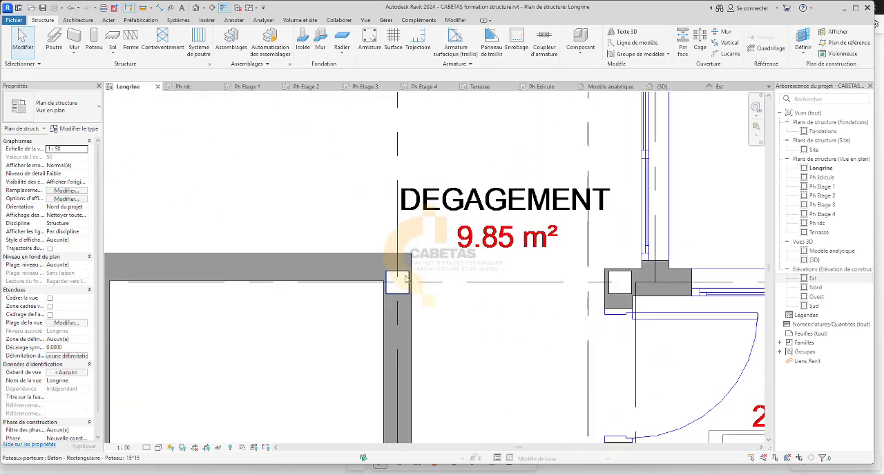
scroll(418, 300, "up", 1)
scroll(408, 310, "down", 1)
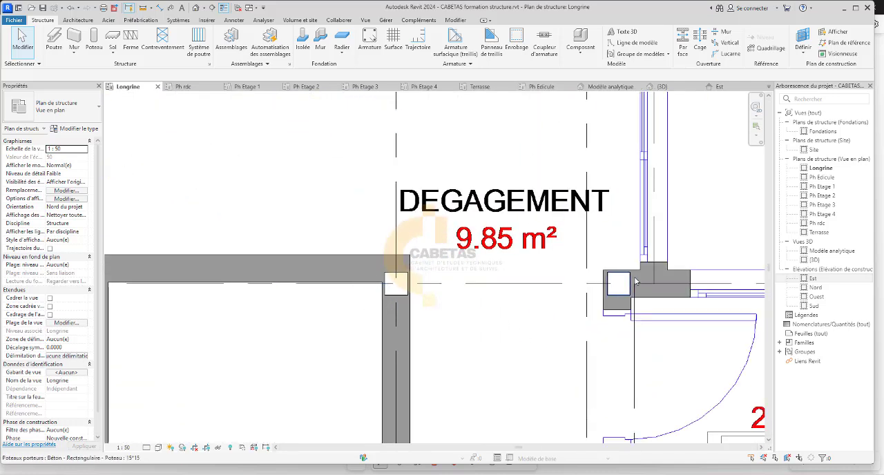
scroll(407, 294, "down", 1)
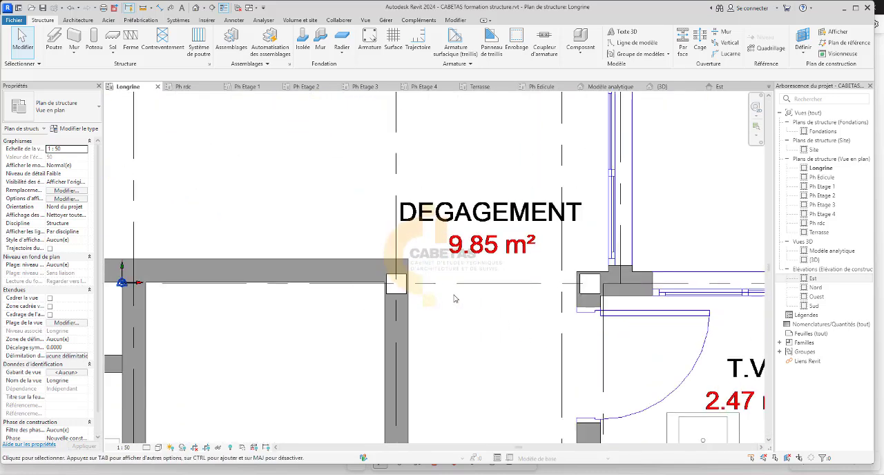
Examine the beams and walls along grid 10 below the staircase in the Ph Etage 1 plan.
left_click(250, 87)
scroll(569, 316, "up", 3)
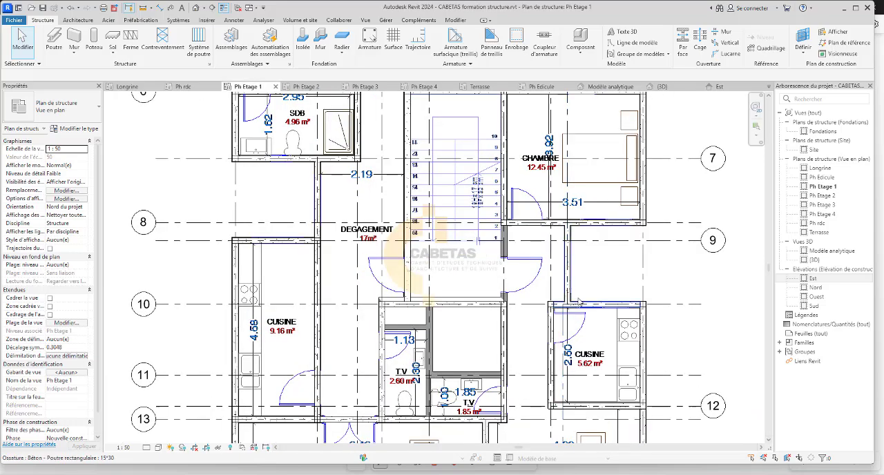
scroll(580, 304, "up", 2)
scroll(563, 307, "down", 3)
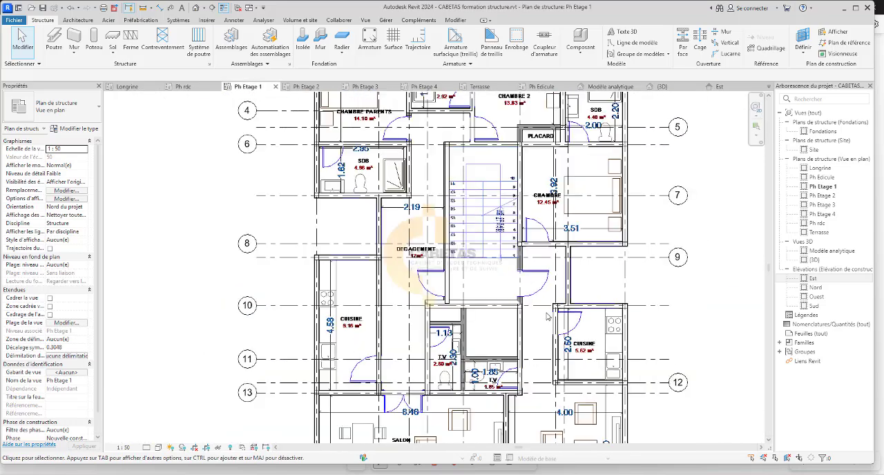
scroll(541, 307, "up", 2)
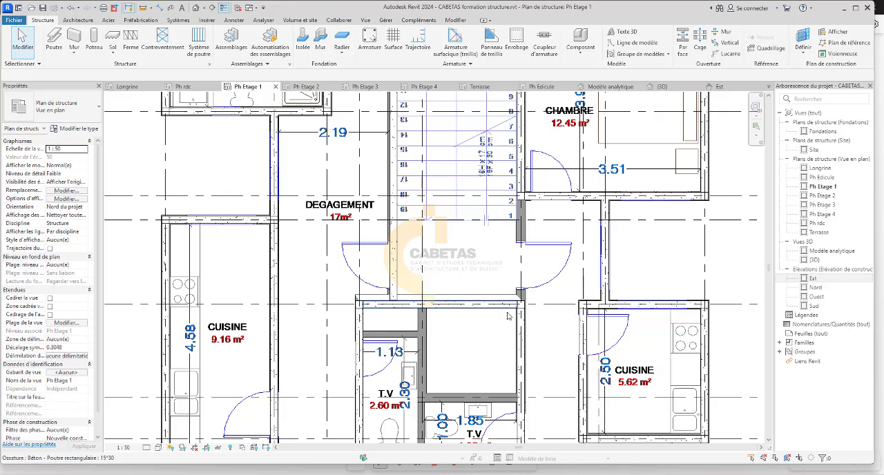
scroll(511, 306, "up", 3)
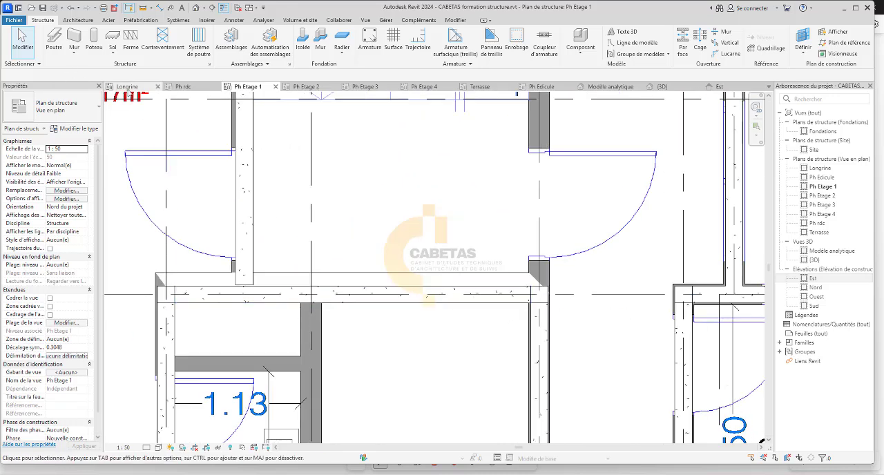
Return to the Longrine plan and examine how the columns on grid 10 sit against the wall below the staircase.
left_click(128, 89)
scroll(352, 286, "up", 3)
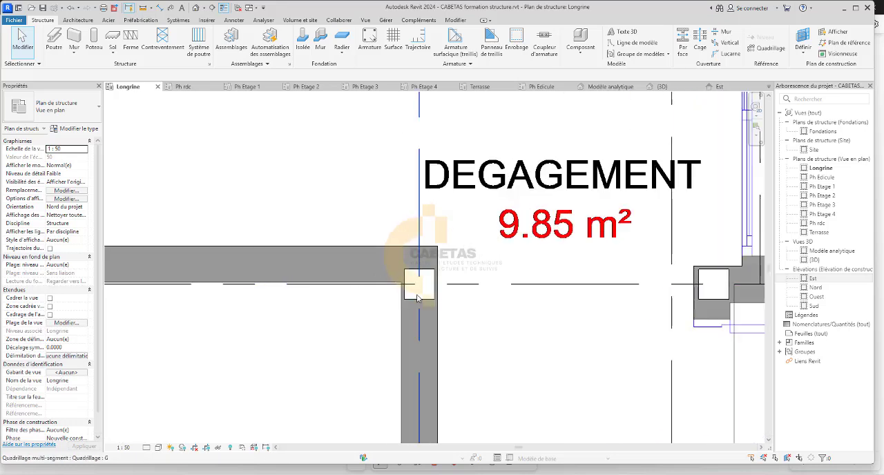
scroll(417, 297, "down", 4)
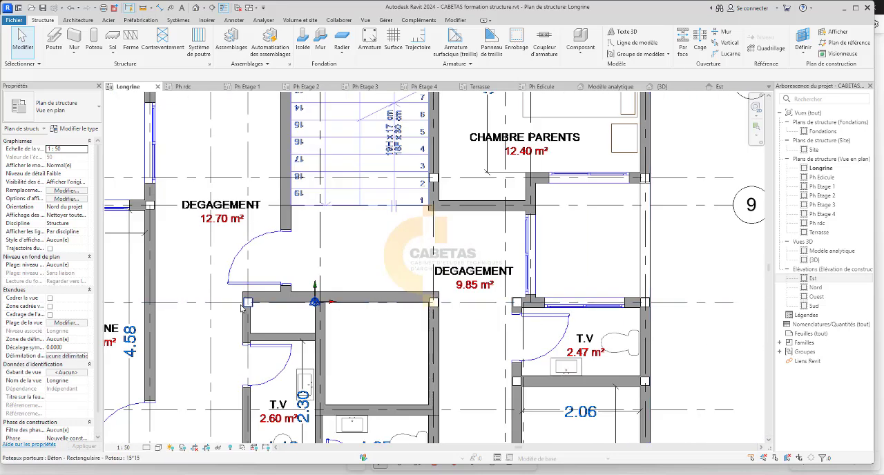
scroll(241, 308, "up", 4)
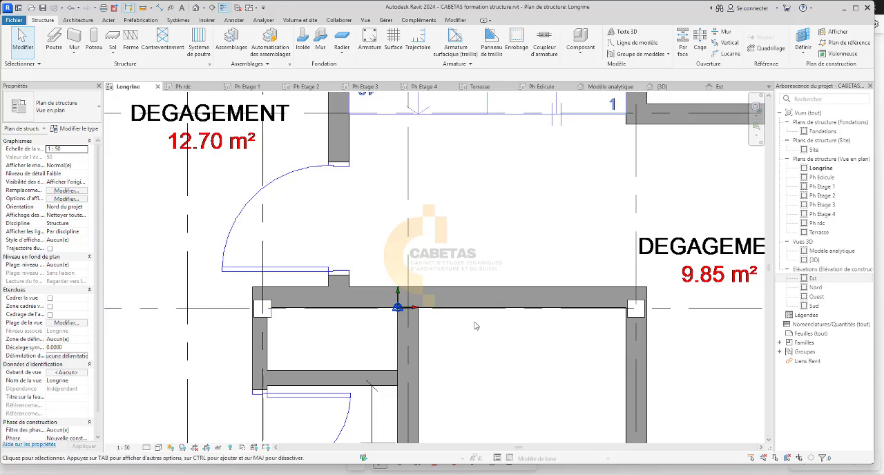
scroll(625, 304, "up", 2)
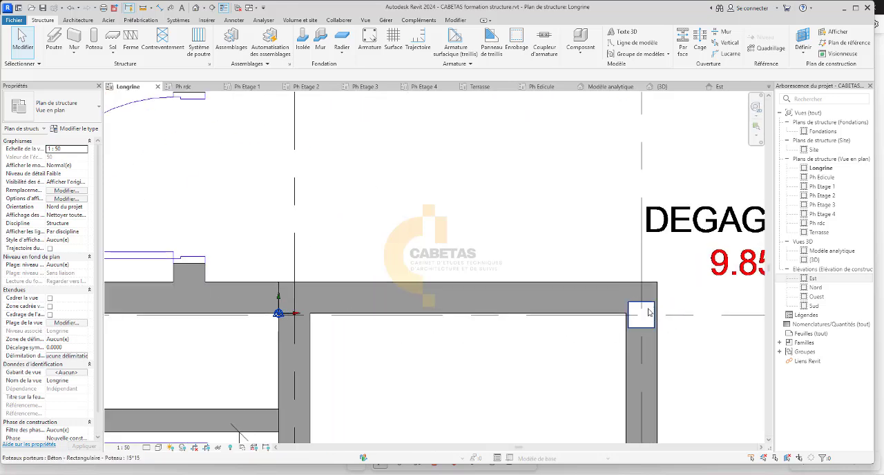
scroll(543, 299, "down", 4)
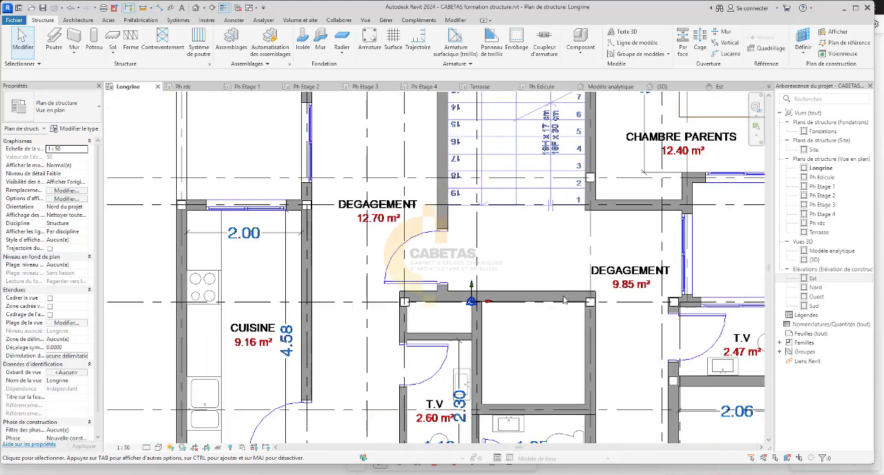
scroll(471, 301, "up", 1)
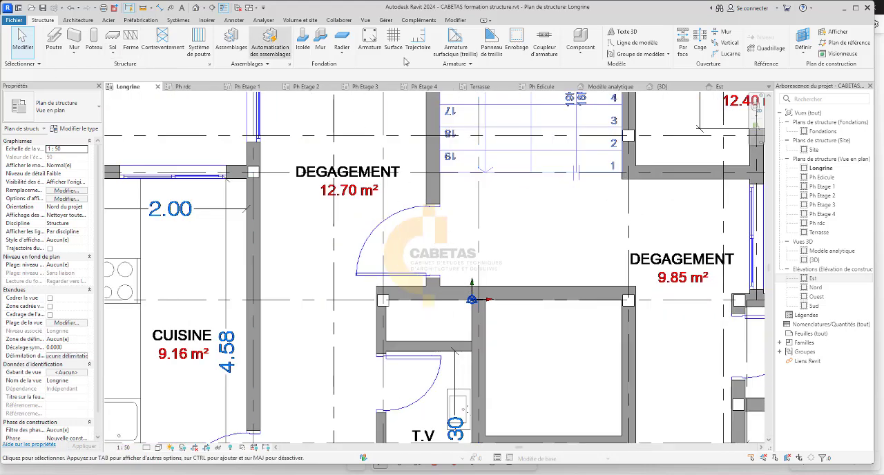
Draw a horizontal grid line inside the wall just above grid 10, offset 0.0900 from the wall's outer edge facing the staircase.
left_click(769, 48)
scroll(446, 324, "up", 3)
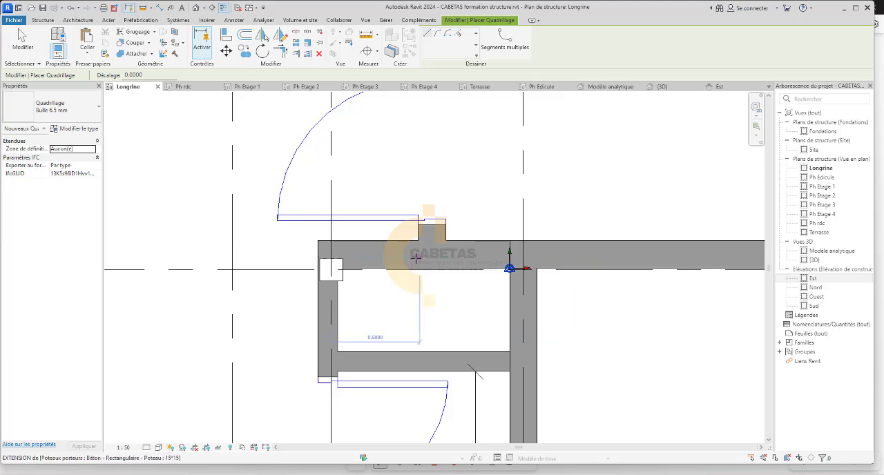
mouse_move(417, 258)
middle_mouse_down()
mouse_move(85, 325)
mouse_move(61, 316)
middle_mouse_up()
scroll(472, 296, "up", 2)
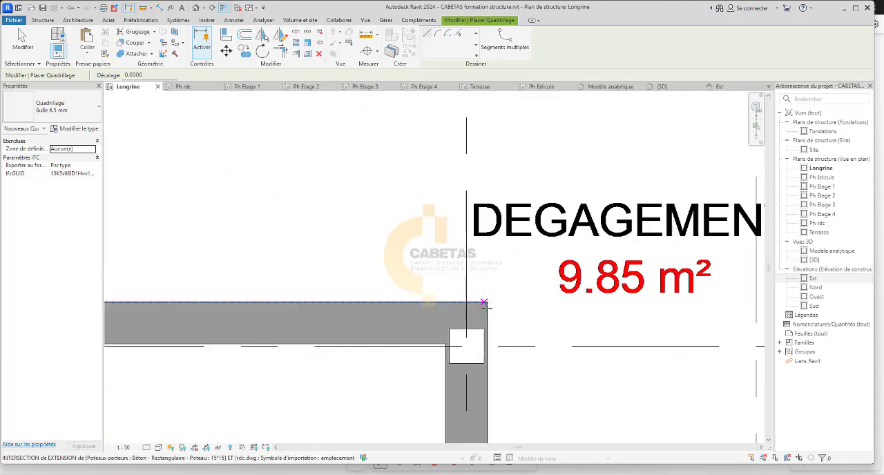
middle_click_drag(471, 302, 670, 267)
scroll(596, 268, "down", 2)
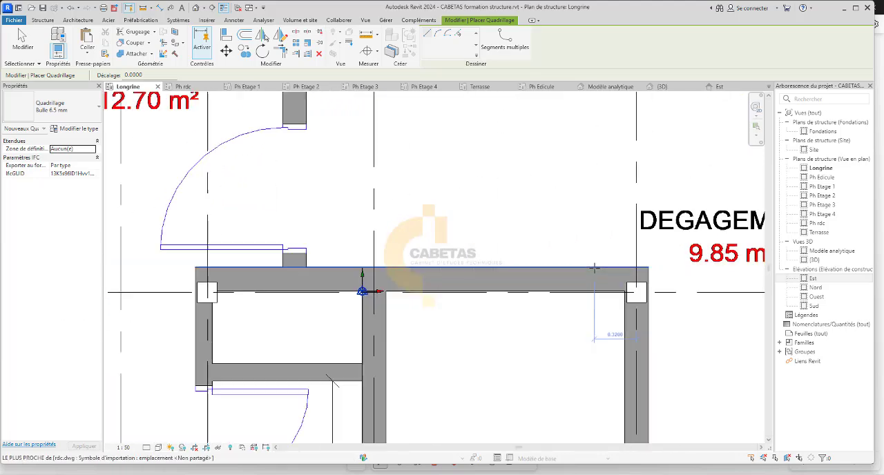
scroll(594, 268, "down", 1)
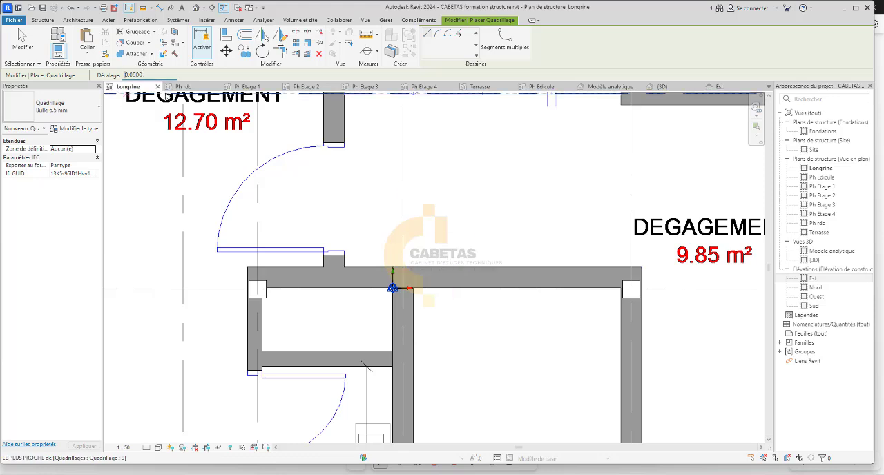
scroll(651, 286, "up", 2)
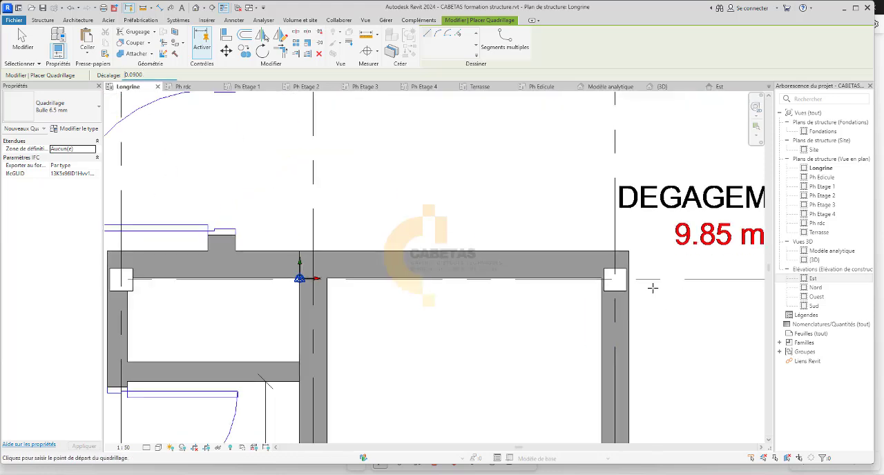
left_click(624, 247)
scroll(341, 250, "down", 4)
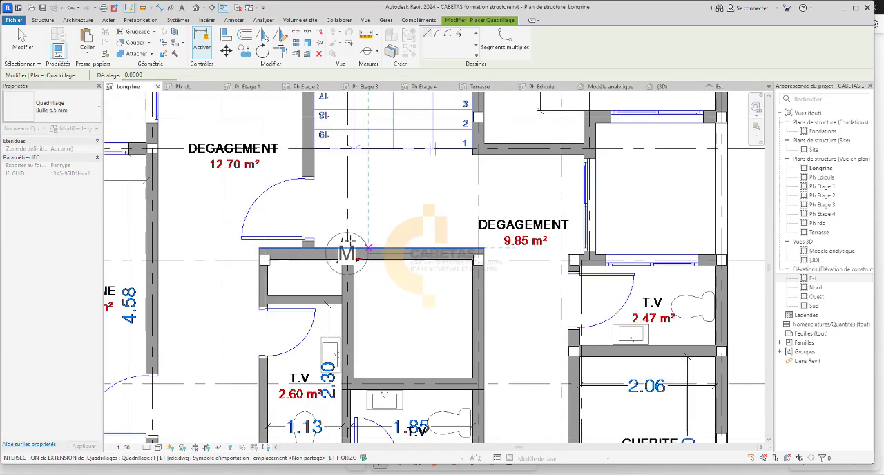
left_click(180, 245)
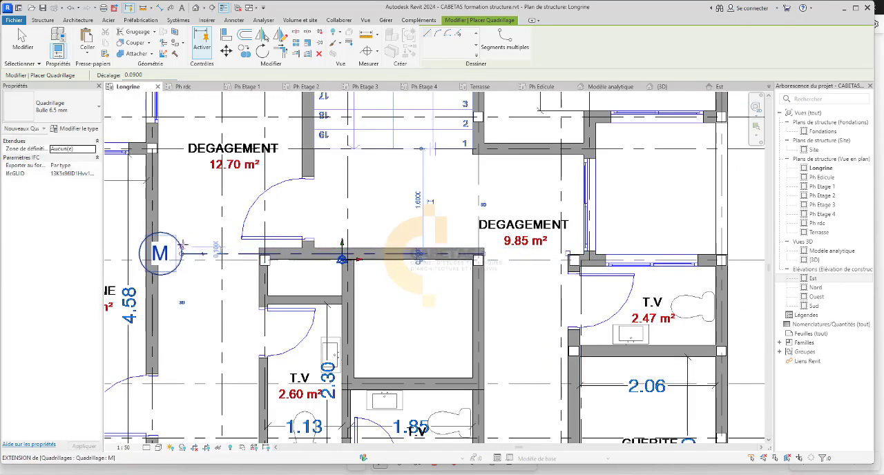
scroll(484, 294, "up", 2)
key("Escape")
Move the 15*15 column on grid G at grid 10 up onto the offset grid line inside the wall.
scroll(471, 264, "up", 2)
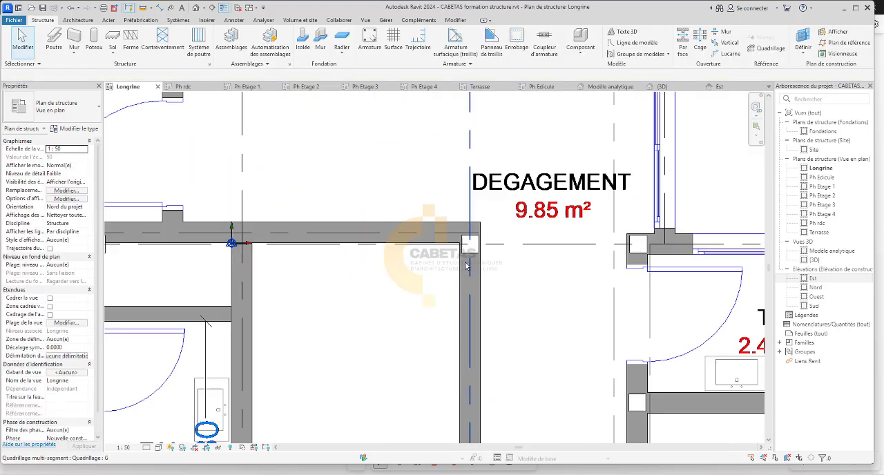
left_click(474, 243)
key("Escape")
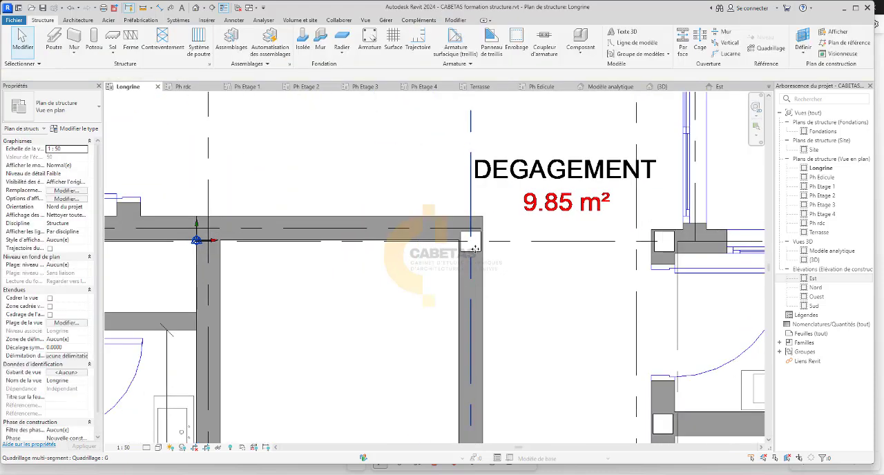
left_click(473, 244)
key("Escape")
key("Tab")
left_click(473, 245)
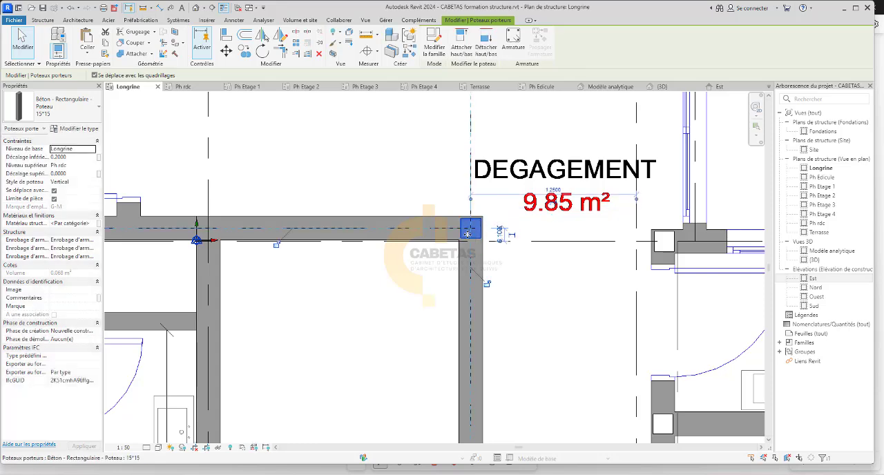
Move the 15*15 column at the wall's other end onto the offset grid line and delete that auxiliary grid line.
scroll(472, 257, "down", 1)
scroll(472, 257, "down", 1)
scroll(270, 256, "up", 2)
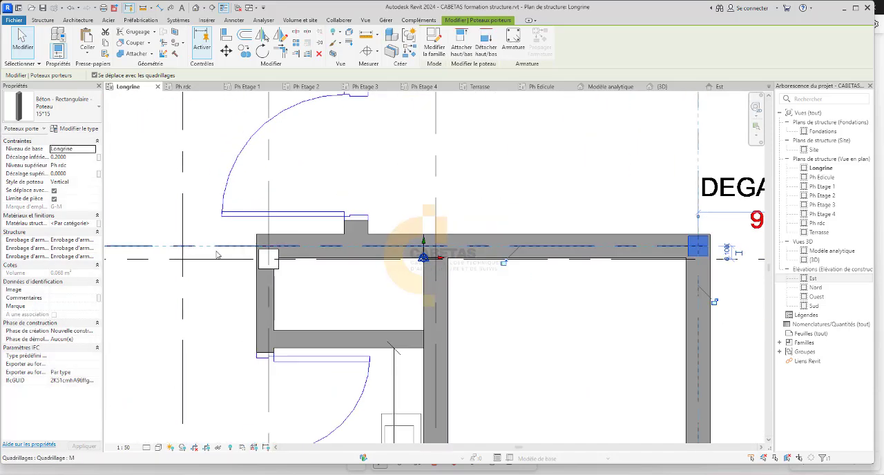
left_click(264, 259)
left_click_drag(266, 259, 268, 245)
left_click(345, 183)
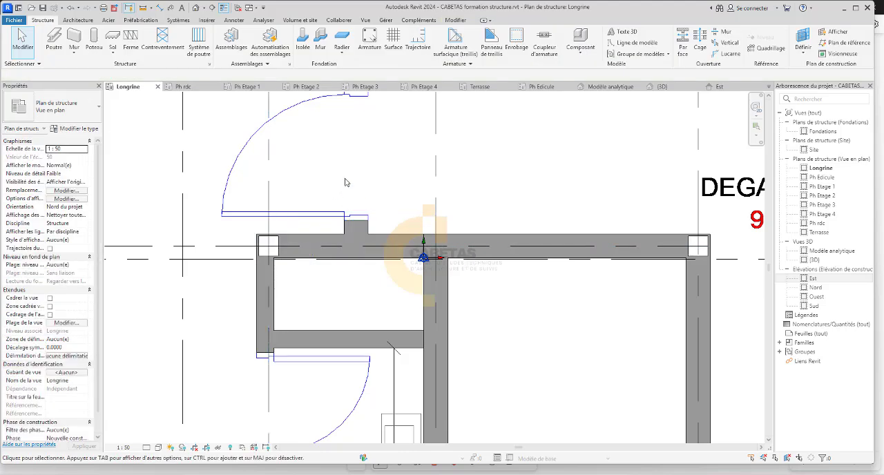
left_click(212, 244)
key("Delete")
Examine how the two moved columns sit in the wall relative to grid 10 and the surrounding DEGAGEMENT areas.
scroll(453, 346, "down", 3)
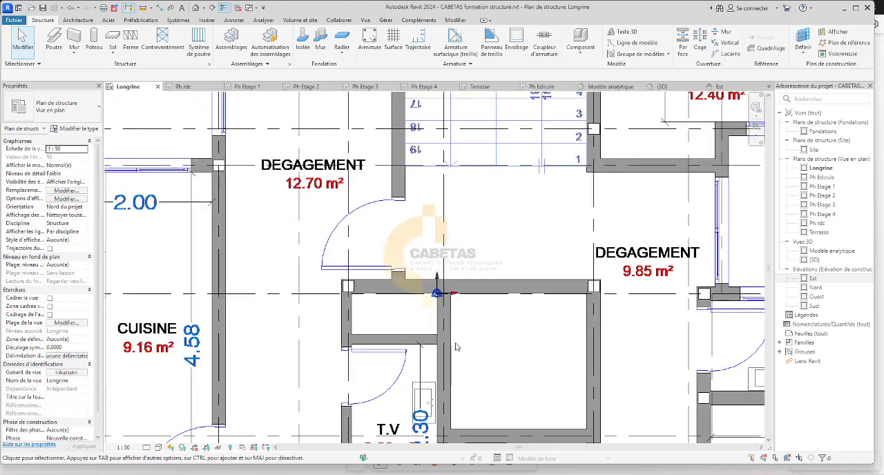
scroll(531, 315, "up", 2)
scroll(556, 304, "up", 1)
scroll(571, 310, "down", 3)
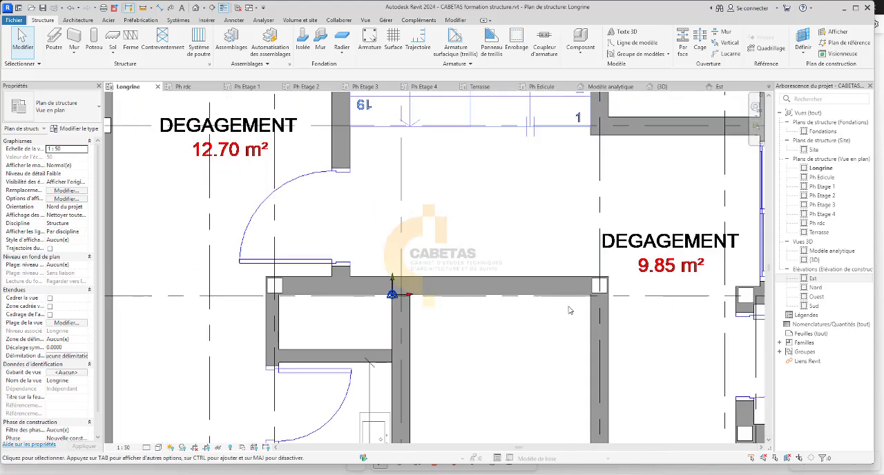
scroll(514, 312, "down", 2)
scroll(394, 302, "up", 2)
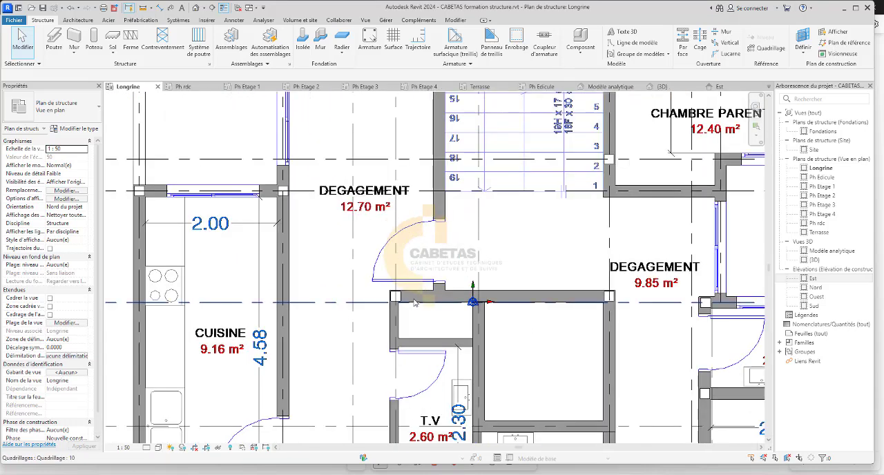
scroll(462, 295, "down", 3)
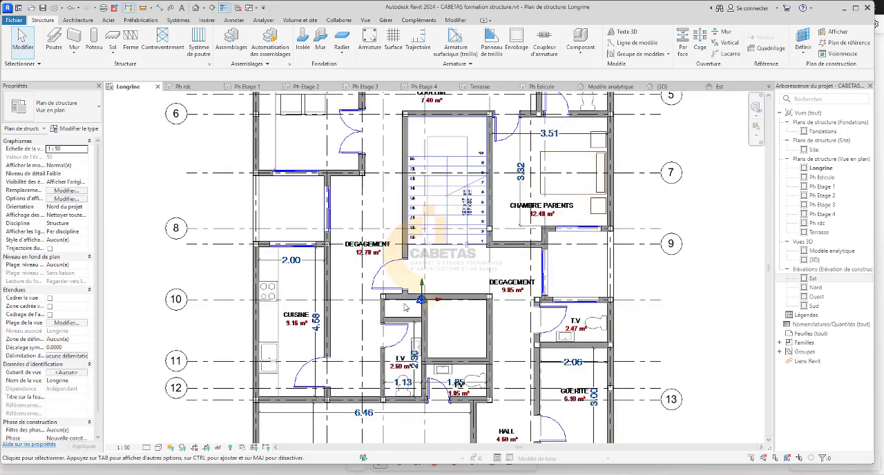
scroll(414, 307, "up", 2)
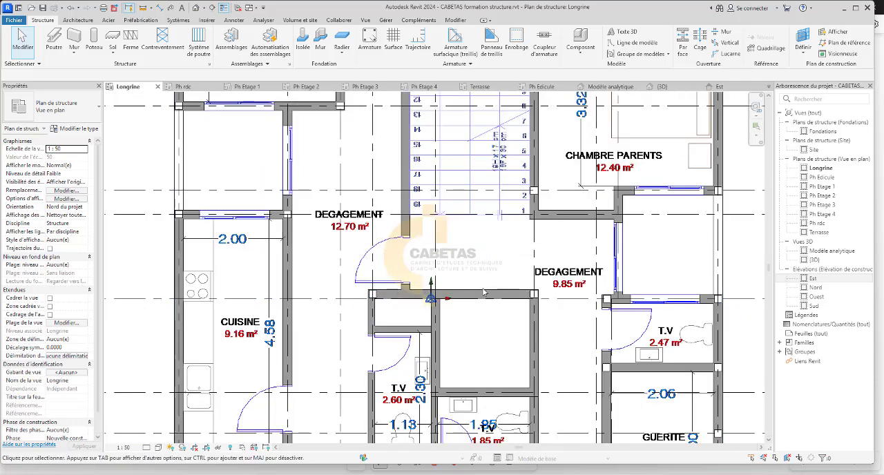
Switch to the Ph rdc plan and delete the 15*30 beam on grid 10 below the staircase.
left_click(179, 88)
scroll(386, 253, "down", 2)
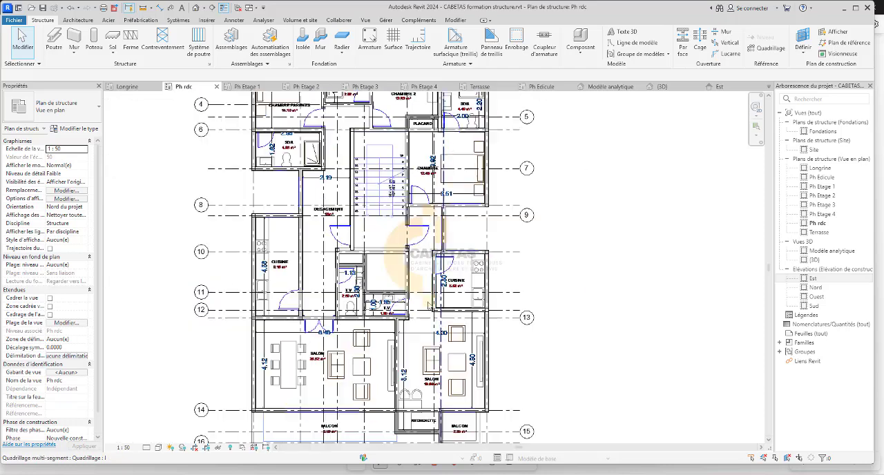
scroll(387, 253, "up", 2)
scroll(386, 253, "up", 2)
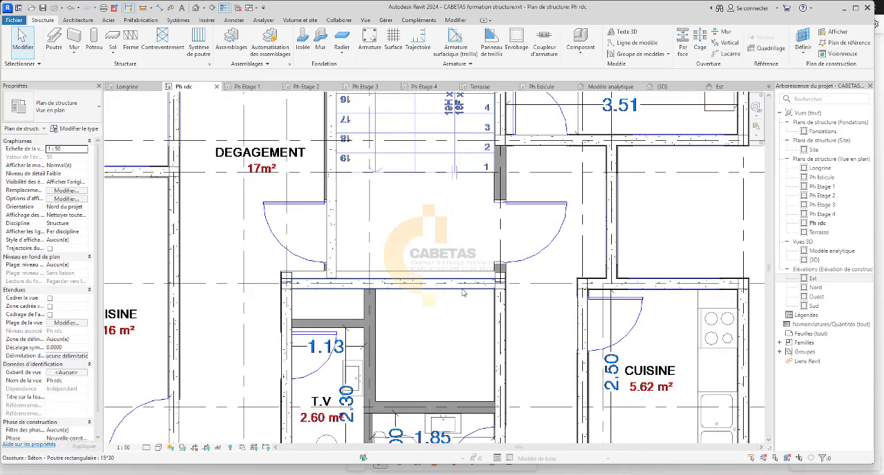
scroll(373, 281, "up", 2)
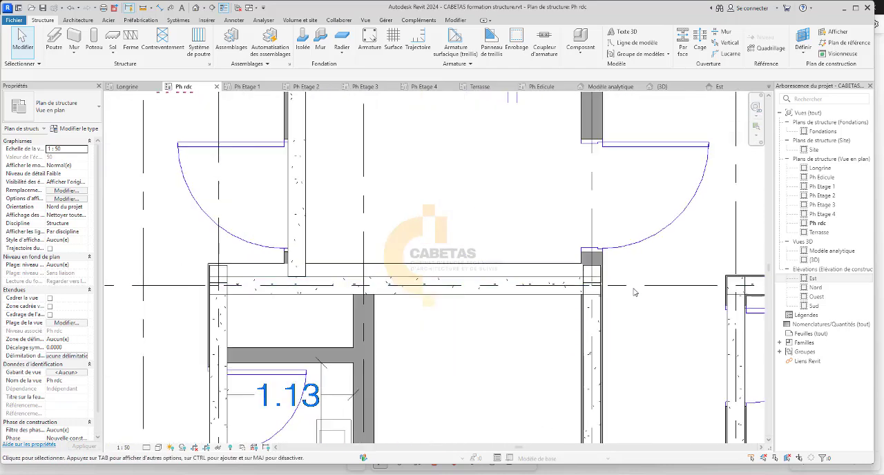
left_click(586, 286)
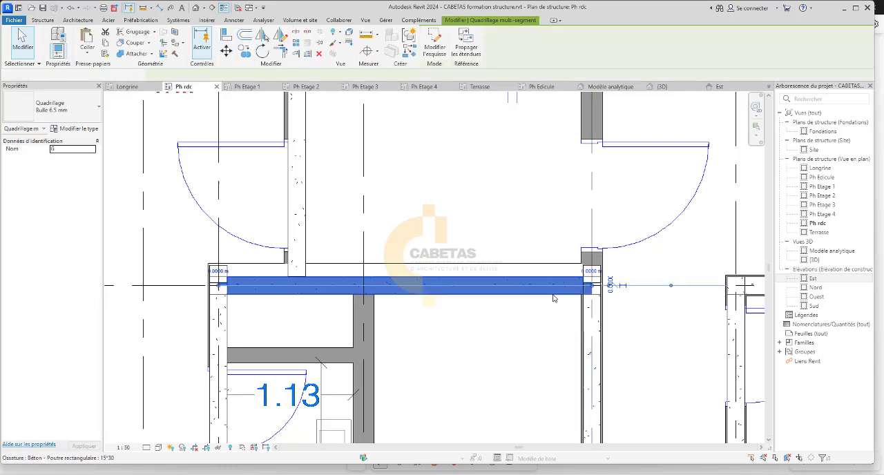
left_click(551, 317)
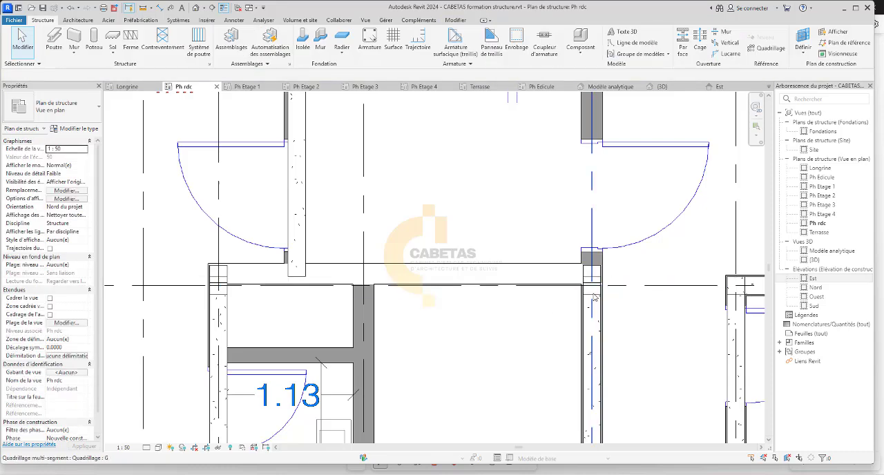
left_click(594, 295)
left_click(507, 315)
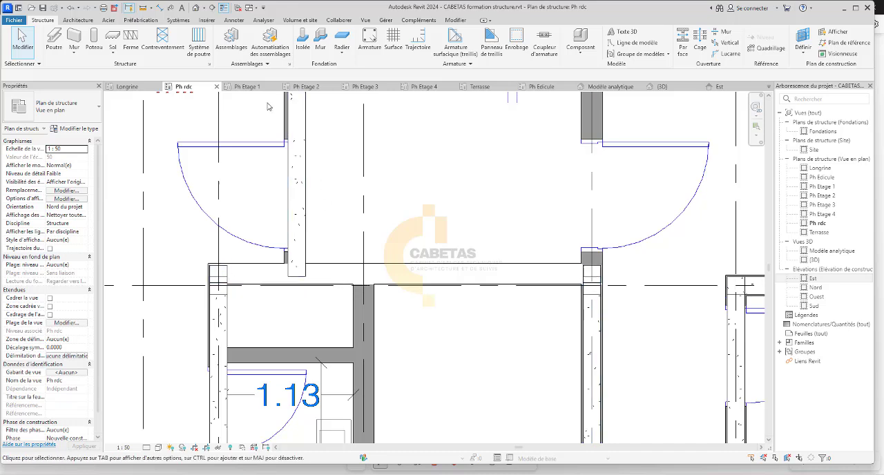
In the Ph Etage 1 plan, delete the 15*30 beam on grid 10 and the topmost 15*15 columns at its ends.
left_click(247, 86)
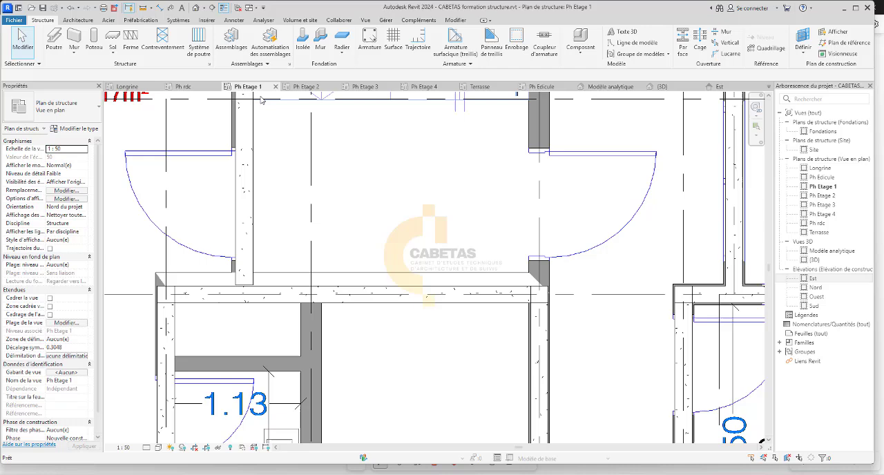
left_click(532, 296)
key("Delete")
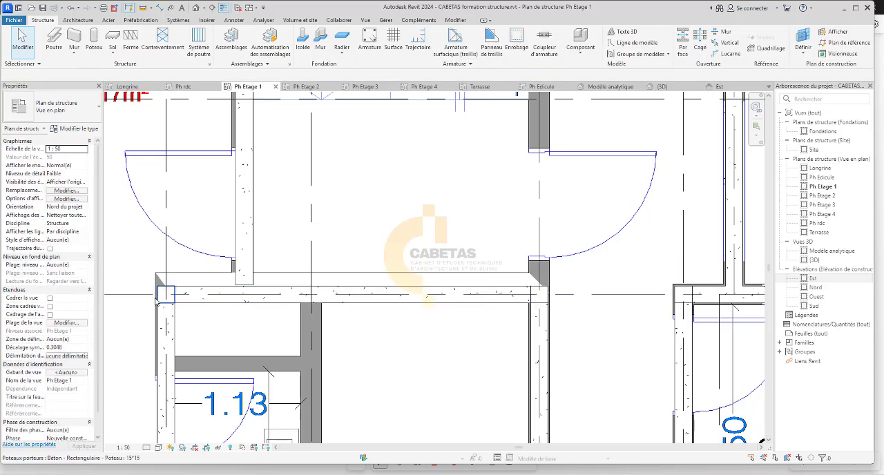
left_click(171, 290)
key("Delete")
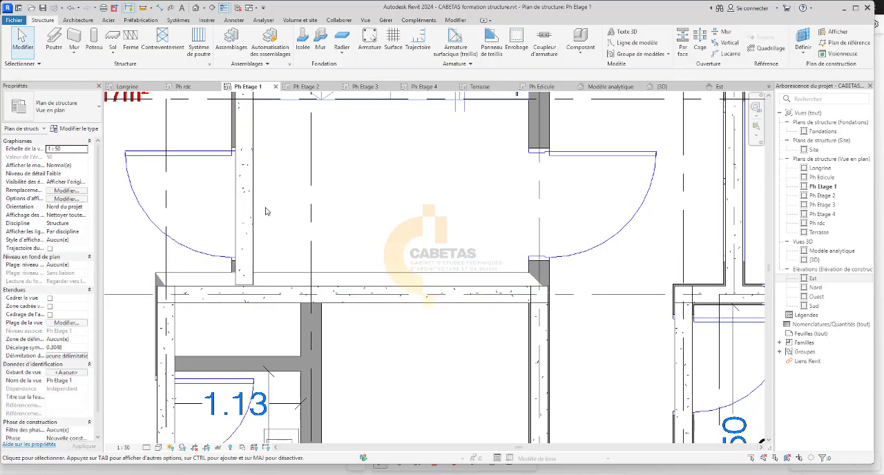
left_click(353, 301)
key("Delete")
Delete the remaining 15*15 columns on grid 10 at both ends of the wall below the staircase in Ph Etage 1.
left_click(548, 297)
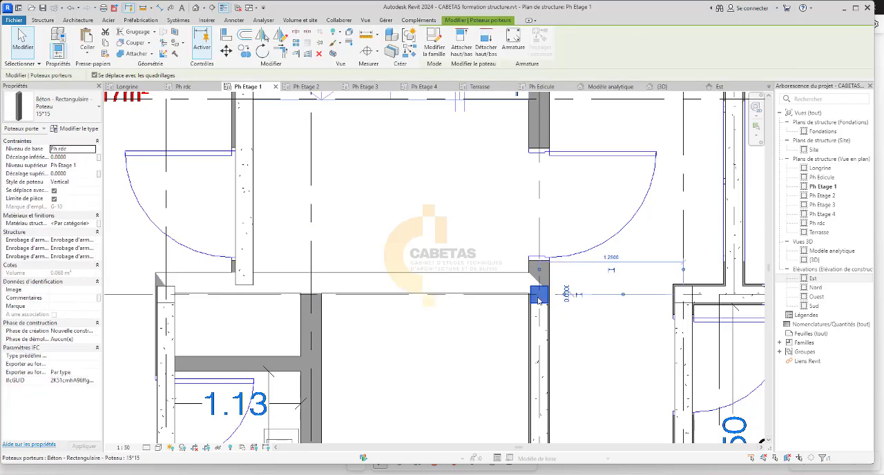
key("Delete")
left_click(165, 299)
left_click(440, 230)
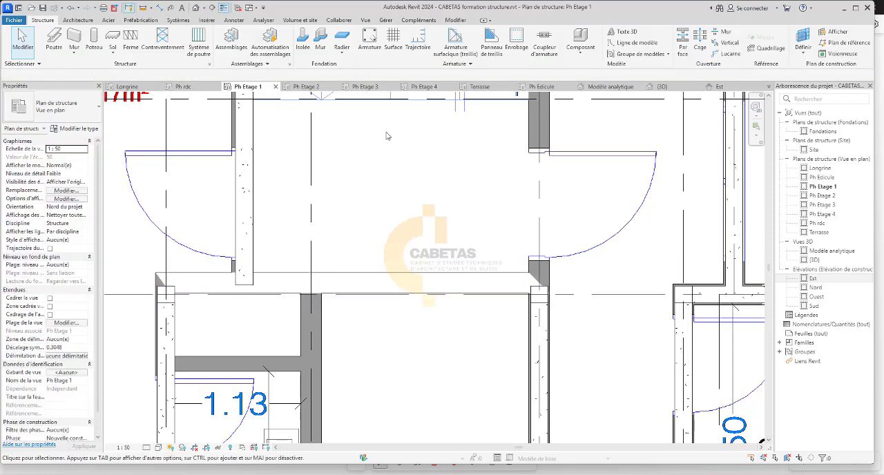
left_click(169, 292)
left_click(290, 316)
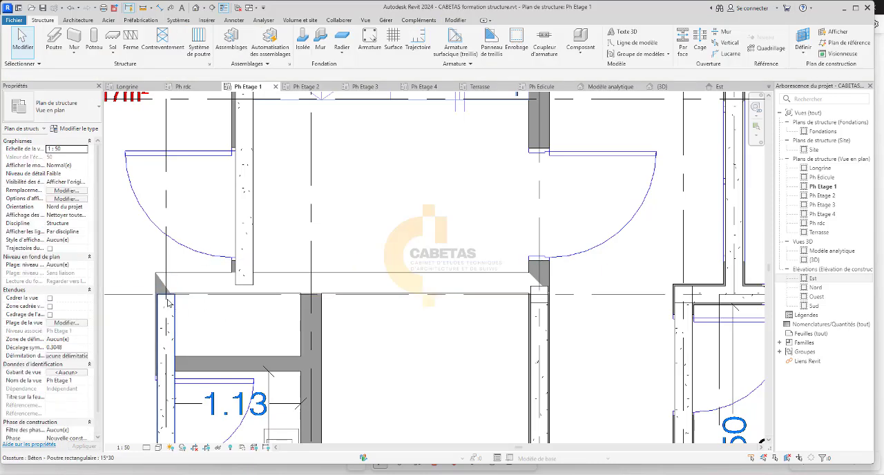
left_click(541, 294)
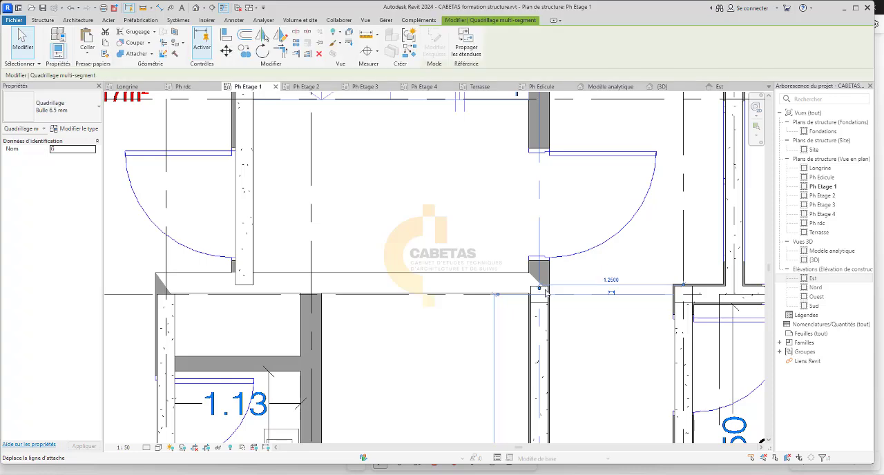
left_click(532, 314)
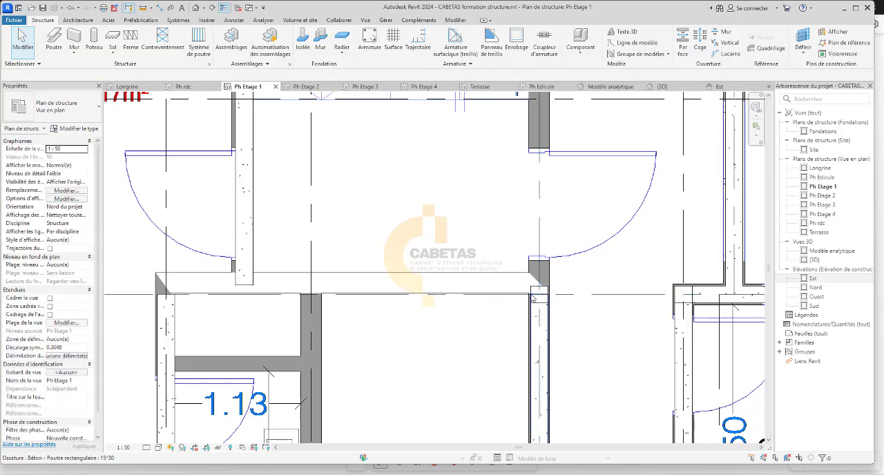
left_click(532, 292)
left_click(471, 213)
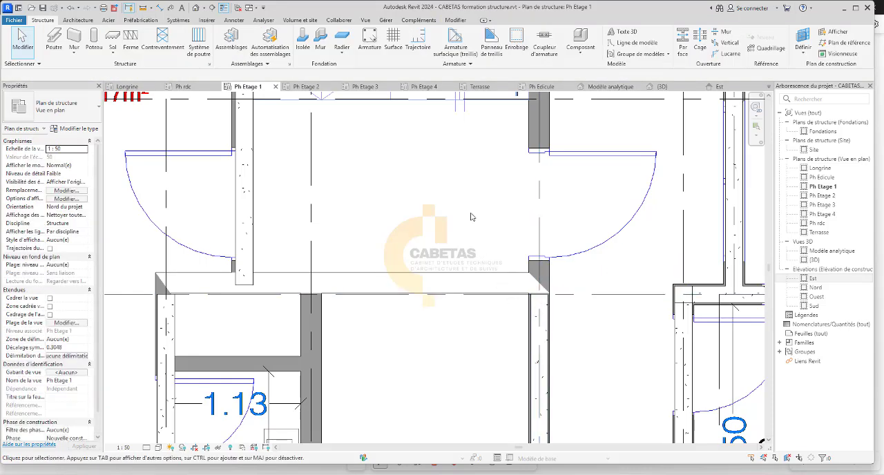
Switch to the Ph Etage 2 plan and delete the 15*30 beam on grid 10 above the T.V rooms.
left_click(315, 86)
scroll(495, 365, "up", 5)
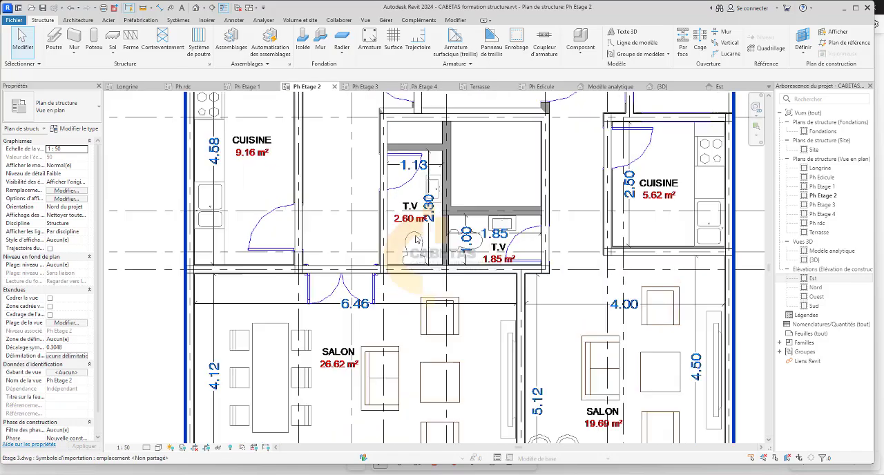
scroll(494, 365, "down", 2)
scroll(408, 183, "up", 3)
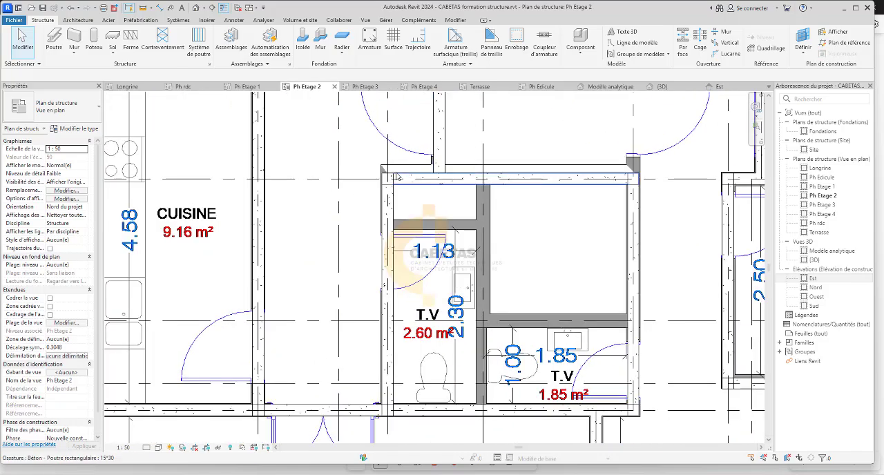
left_click(408, 185)
key("Escape")
Delete the 15*15 columns on grid 10 at both ends of the removed beam in Ph Etage 2.
scroll(391, 181, "up", 4)
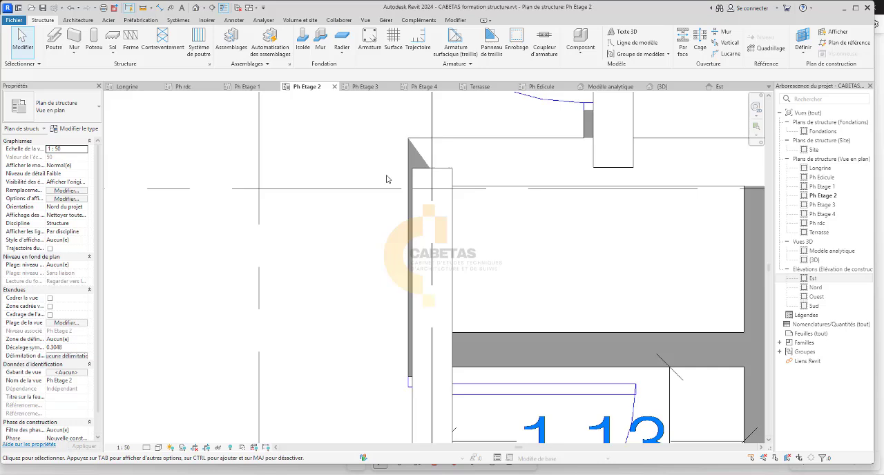
left_click(425, 177)
key("Escape")
scroll(473, 244, "down", 2)
scroll(491, 201, "down", 2)
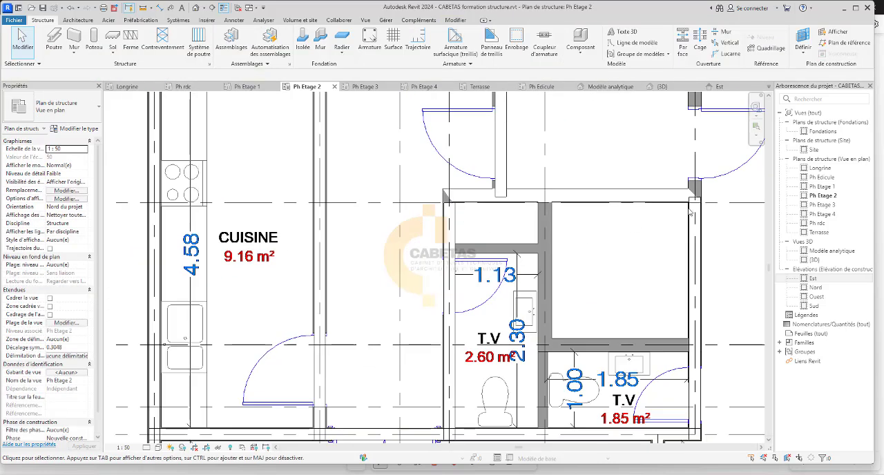
scroll(690, 196, "up", 3)
left_click(694, 196)
key("Escape")
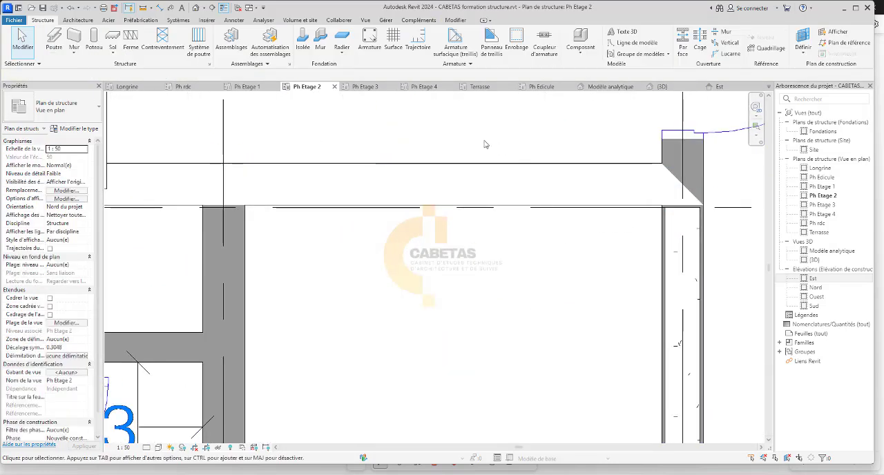
Switch to the Ph Etage 3 plan and delete the 15*30 beam on grid 10 above the T.V rooms.
left_click(362, 86)
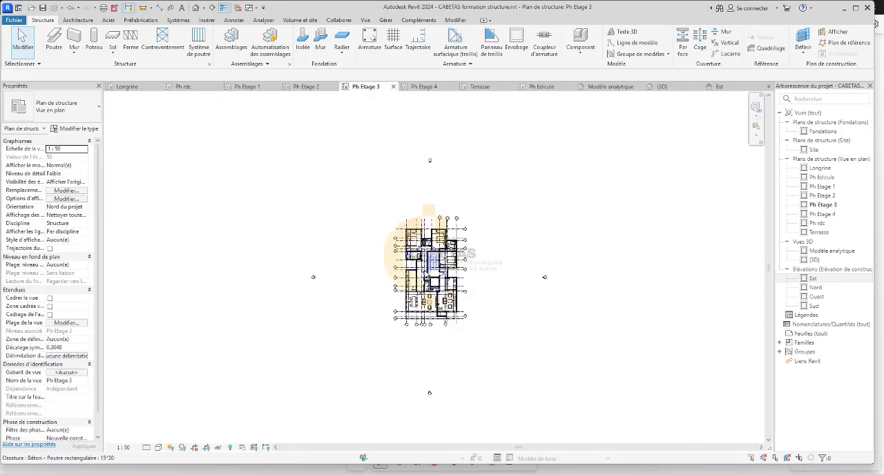
scroll(435, 319, "up", 5)
scroll(435, 319, "up", 5)
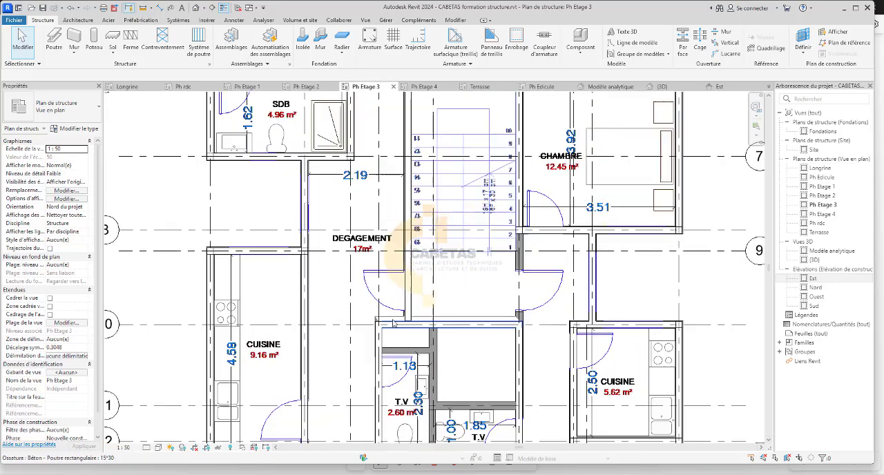
left_click(394, 337)
key("Escape")
scroll(394, 337, "down", 3)
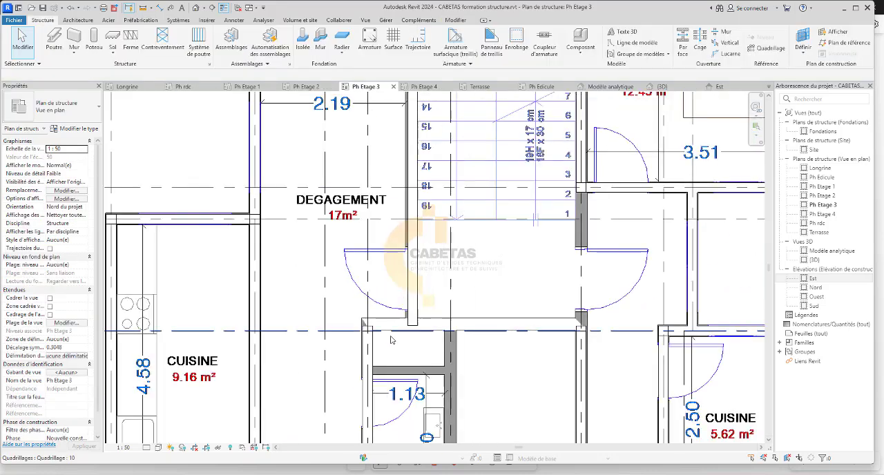
Delete the 15*15 columns on grid 10 at both ends of the removed beam in Ph Etage 3.
scroll(260, 336, "up", 2)
scroll(462, 323, "up", 1)
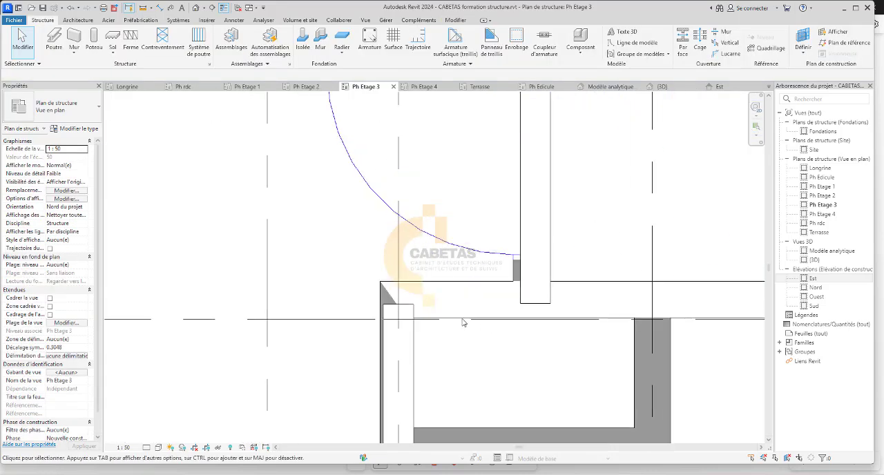
scroll(414, 312, "down", 3)
scroll(703, 314, "up", 3)
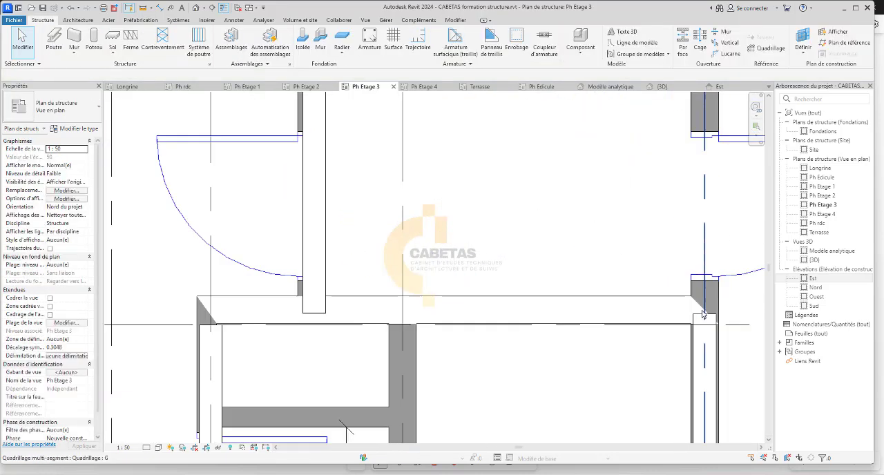
left_click(703, 317)
key("Escape")
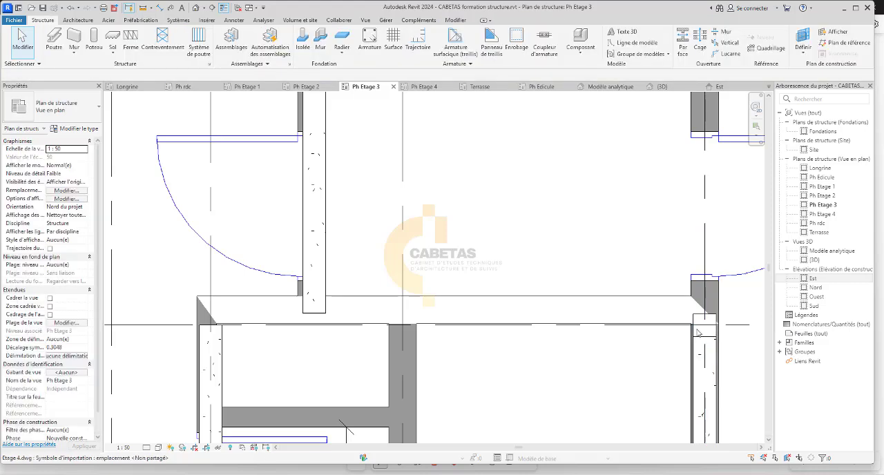
left_click(695, 321)
key("Escape")
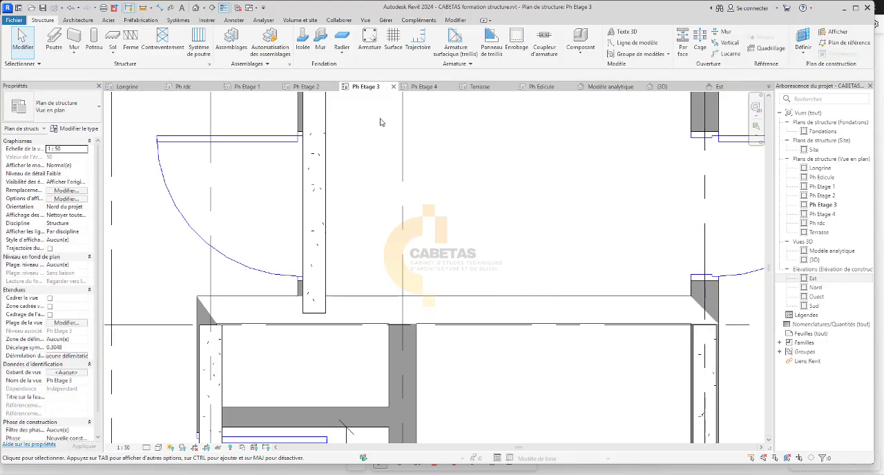
Switch to the Ph Etage 4 plan and delete the 15*30 beam on grid 10 below the staircase.
left_click(426, 87)
scroll(329, 293, "up", 8)
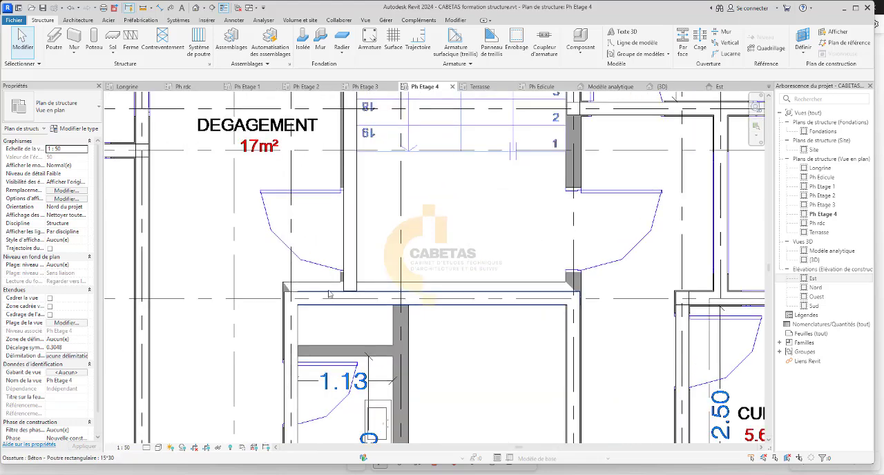
left_click(329, 295)
key("Delete")
Delete the 15*15 columns on grid 10 at both ends of the removed beam in Ph Etage 4.
scroll(292, 294, "up", 3)
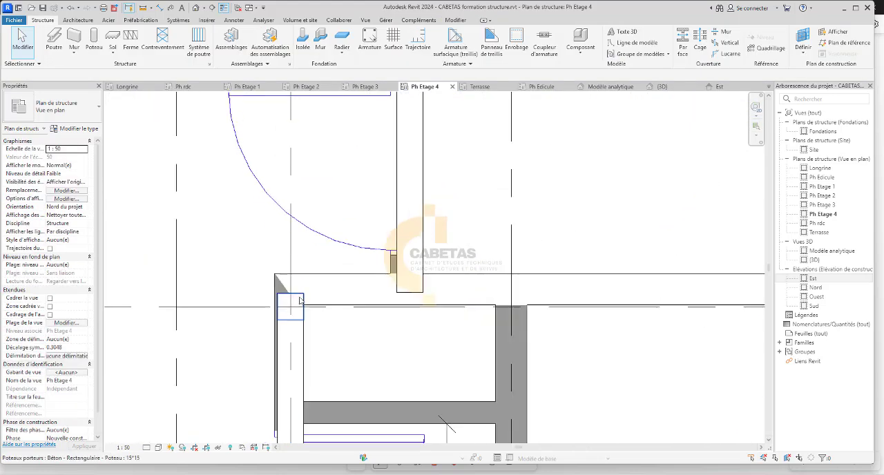
left_click(300, 299)
key("Delete")
scroll(301, 297, "down", 3)
scroll(598, 305, "up", 2)
scroll(598, 305, "up", 1)
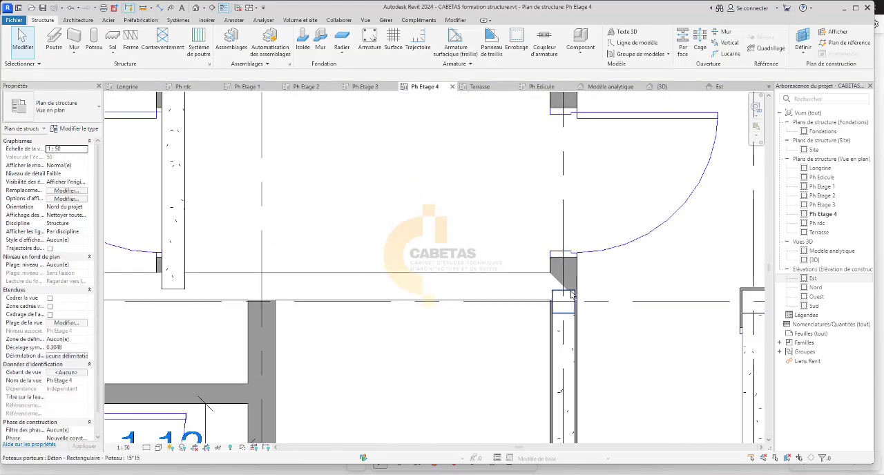
left_click(572, 307)
key("Delete")
scroll(573, 306, "down", 4)
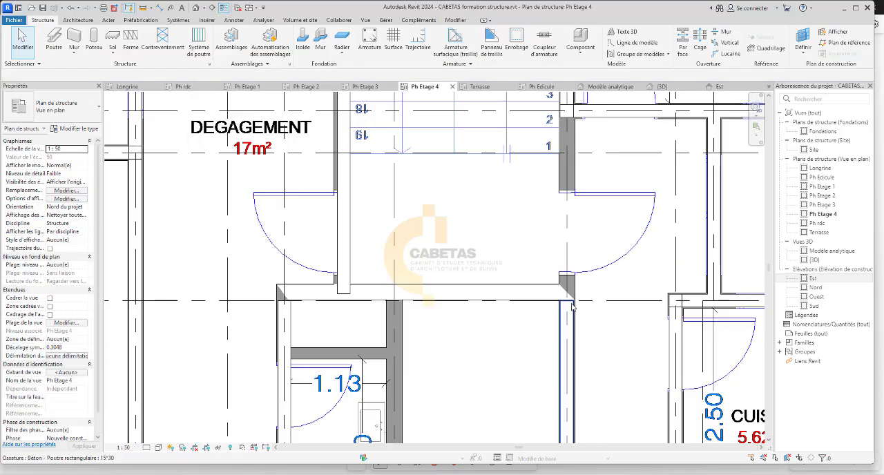
In the Terrasse plan, delete the 15*30 beam on grid 10 below the staircase and the 15*15 columns at its ends.
left_click(494, 90)
scroll(311, 301, "up", 3)
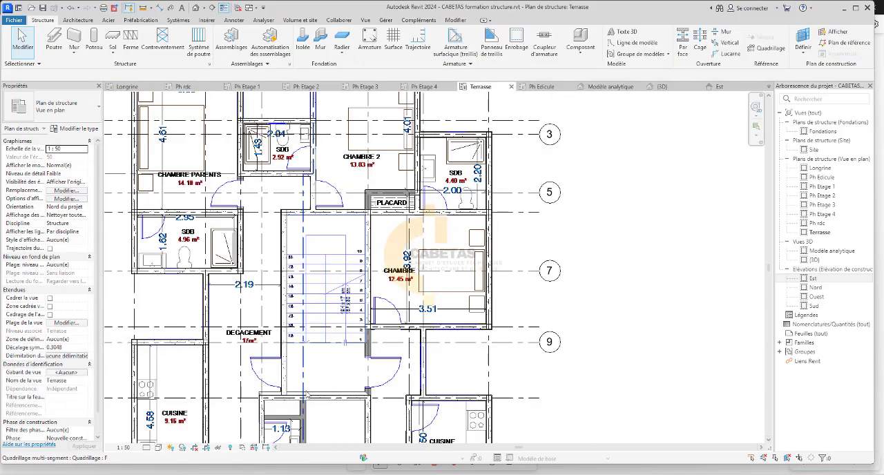
scroll(307, 394, "up", 2)
scroll(257, 400, "up", 2)
left_click(257, 397)
key("Delete")
scroll(234, 396, "up", 3)
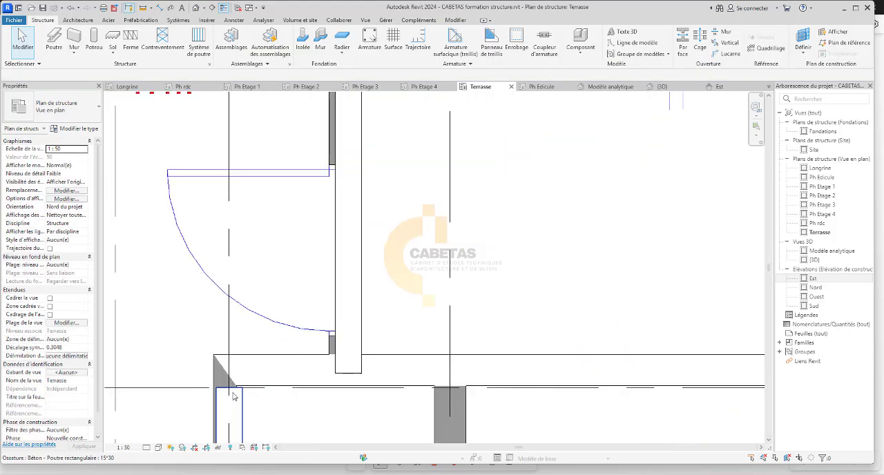
scroll(234, 396, "down", 3)
scroll(485, 185, "up", 2)
scroll(485, 186, "down", 2)
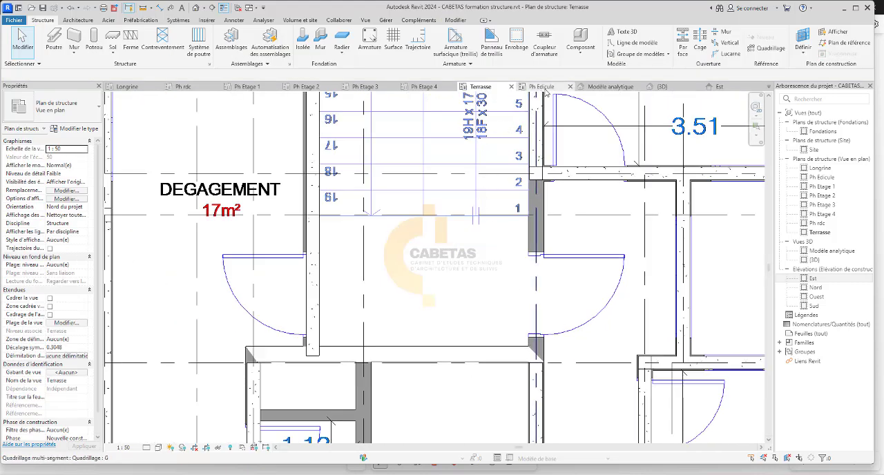
In the Ph rdc plan, extend the vertical 15*30 beam along the T.V room's left wall up to the 15*15 column near grid 10.
left_click(238, 86)
scroll(297, 290, "up", 2)
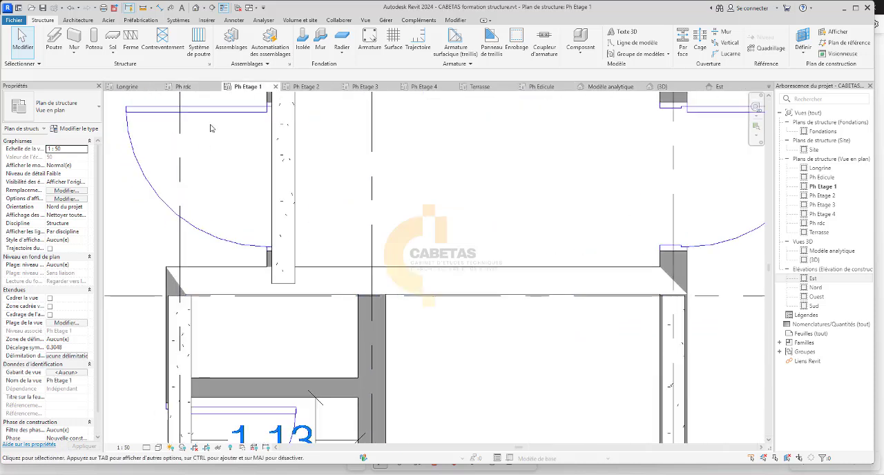
left_click(206, 87)
scroll(212, 268, "up", 2)
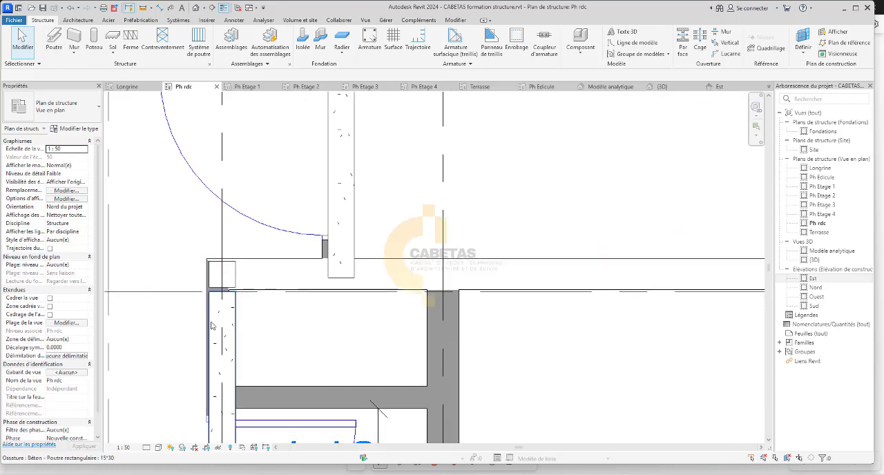
left_click(222, 303)
left_click_drag(222, 294, 219, 275)
left_click(300, 324)
Extend the vertical 15*30 beam on grid G up to the centre of the 15*15 column just above grid 10.
scroll(211, 302, "down", 2)
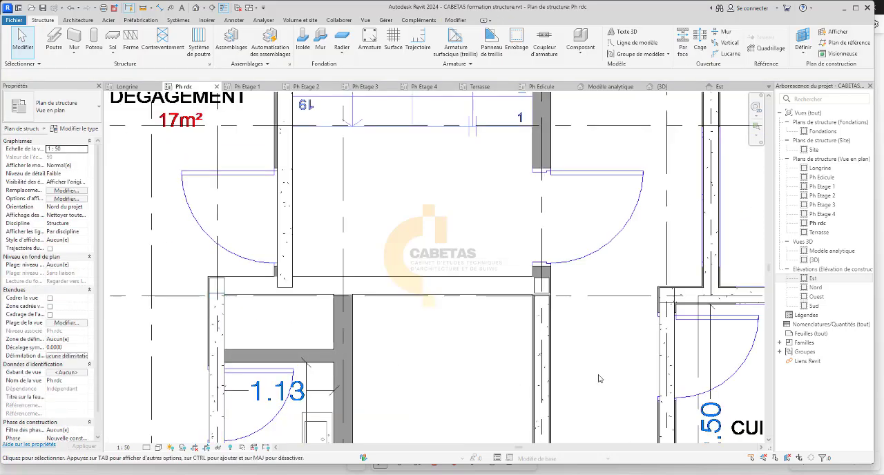
left_click(548, 337)
scroll(545, 294, "up", 3)
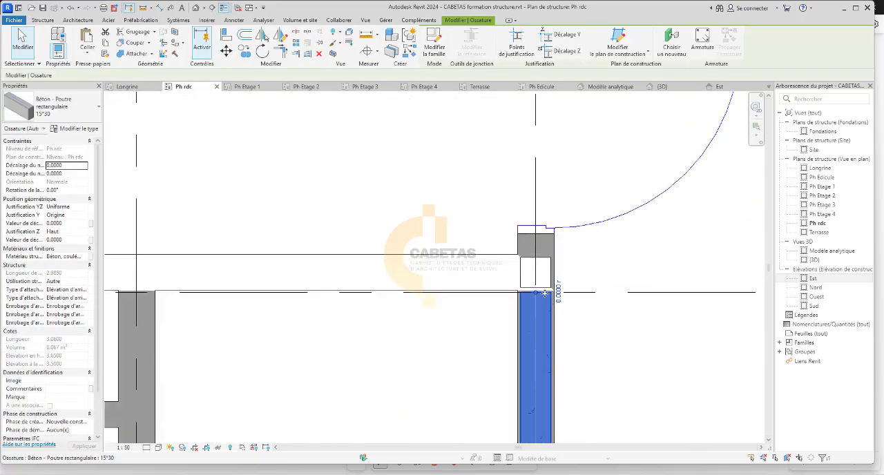
left_click_drag(535, 294, 539, 276)
key("Escape")
scroll(541, 235, "down", 2)
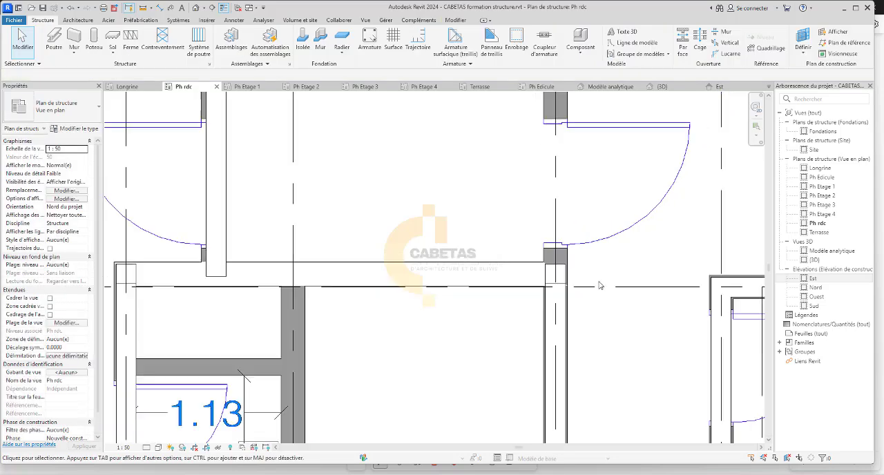
Place a horizontal 15*30 beam inside the wall above grid 10, between the centres of the two 15*15 columns in Ph rdc.
left_click(56, 42)
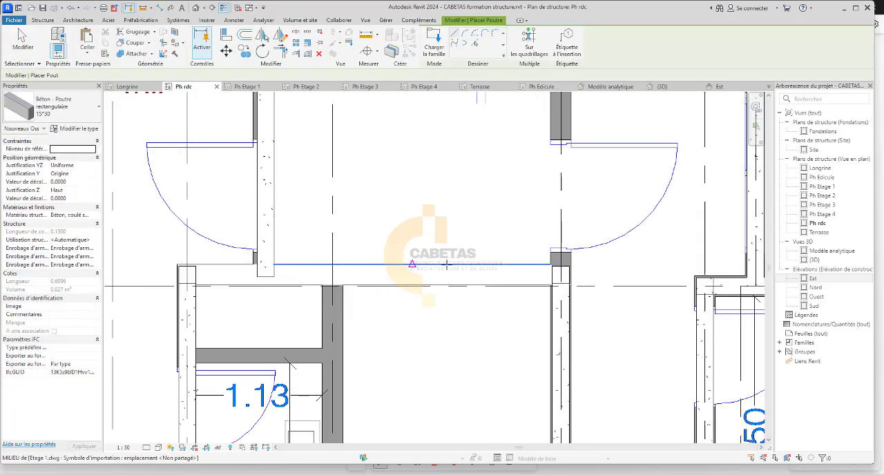
scroll(470, 277, "up", 2)
left_click(616, 277)
scroll(615, 277, "down", 4)
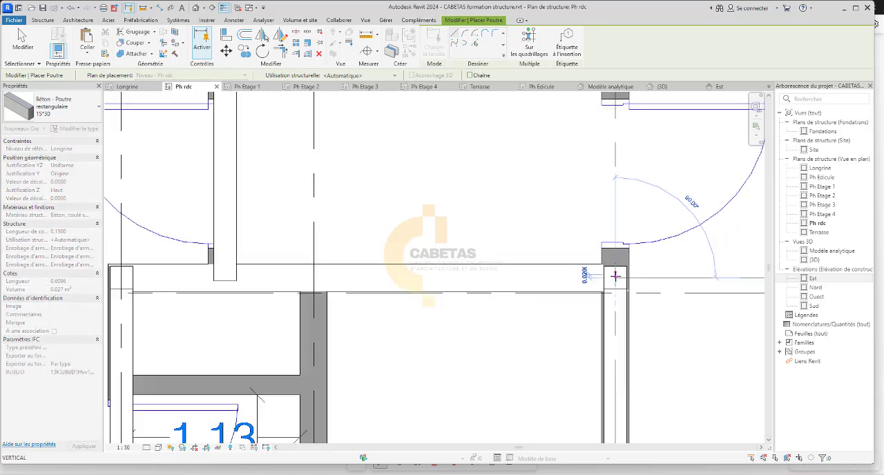
scroll(320, 278, "up", 3)
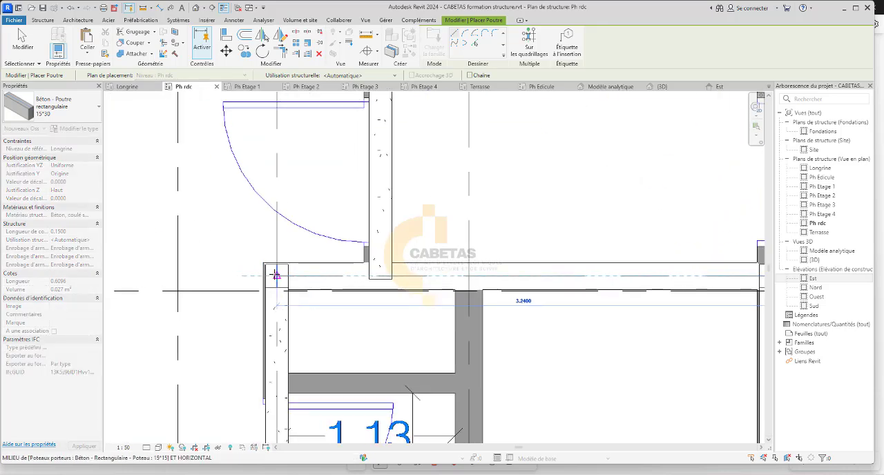
left_click(263, 275)
scroll(319, 299, "down", 2)
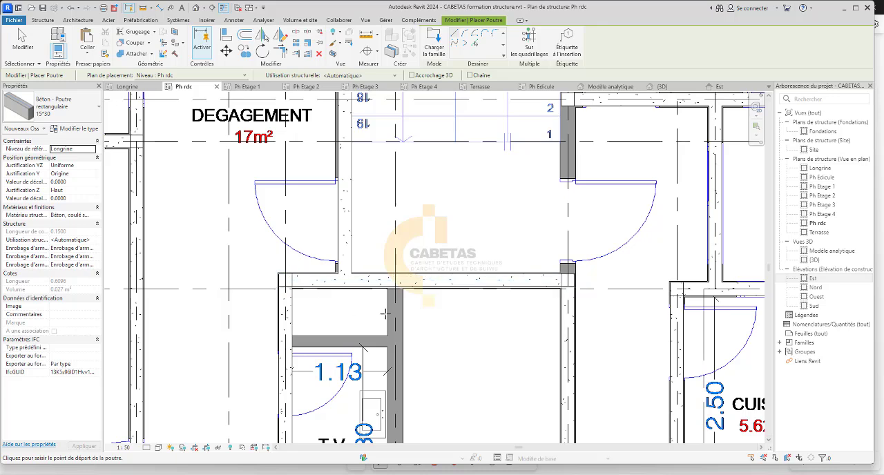
key("Escape")
key("Escape")
Copy the new 15*30 beam above grid 10 and the 15*15 columns at its two ends to the clipboard.
left_click(476, 284)
scroll(551, 278, "up", 5)
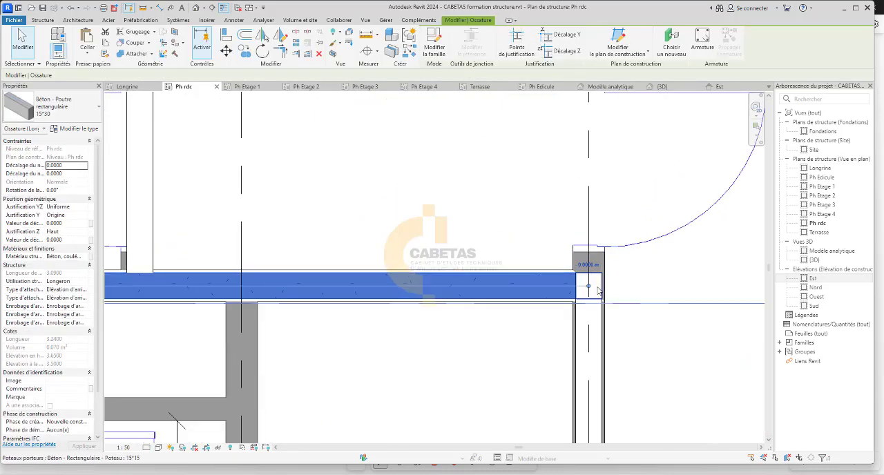
left_click(597, 291)
scroll(596, 290, "down", 4)
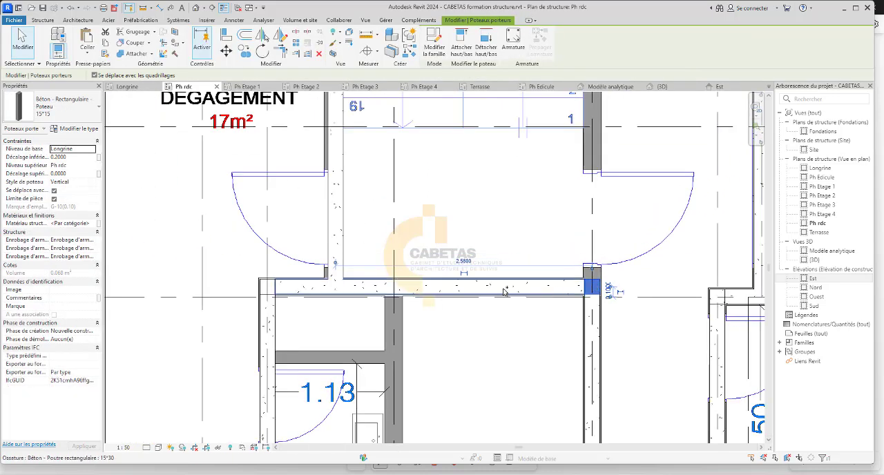
left_click(504, 290, "ctrl")
scroll(275, 275, "up", 4)
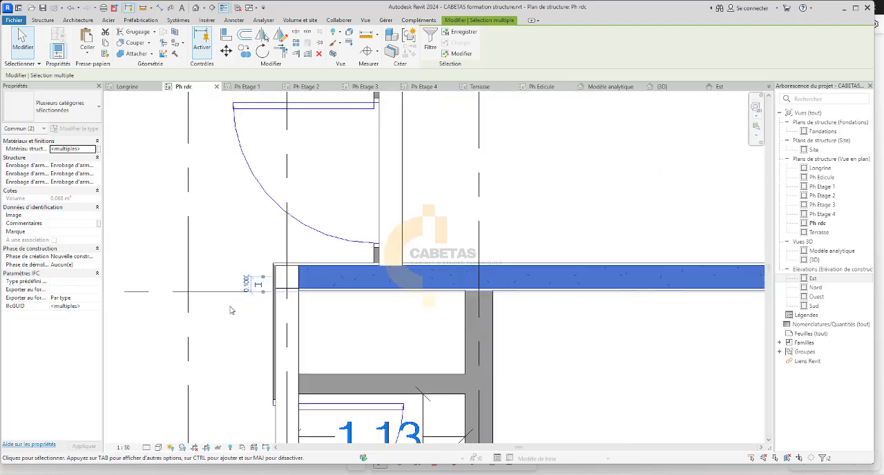
left_click(285, 271, "ctrl")
scroll(295, 278, "down", 4)
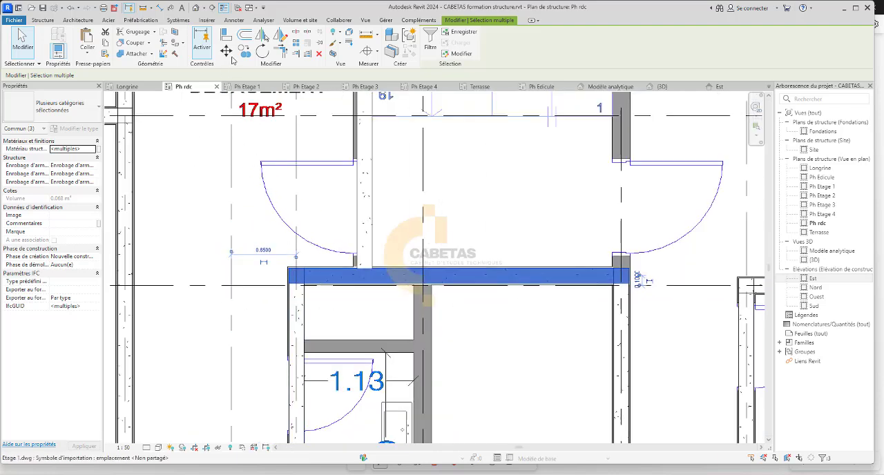
left_click(243, 51)
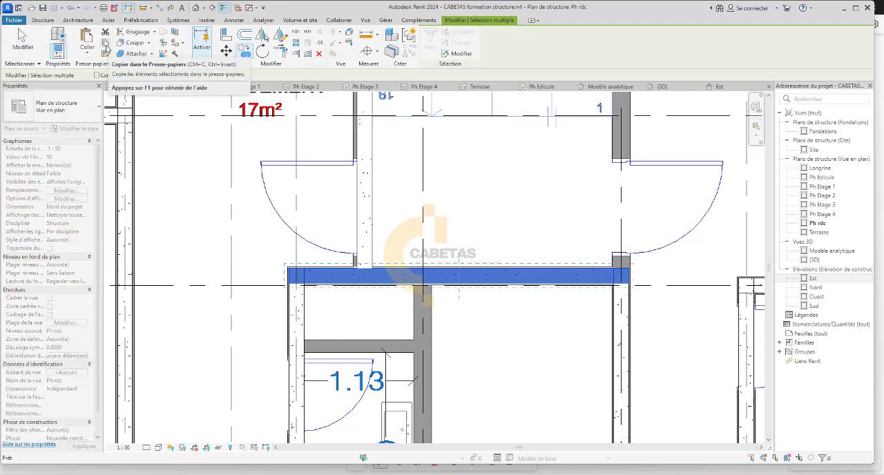
left_click(106, 49)
Start pasting the copied beam and columns aligned to selected levels.
left_click(89, 55)
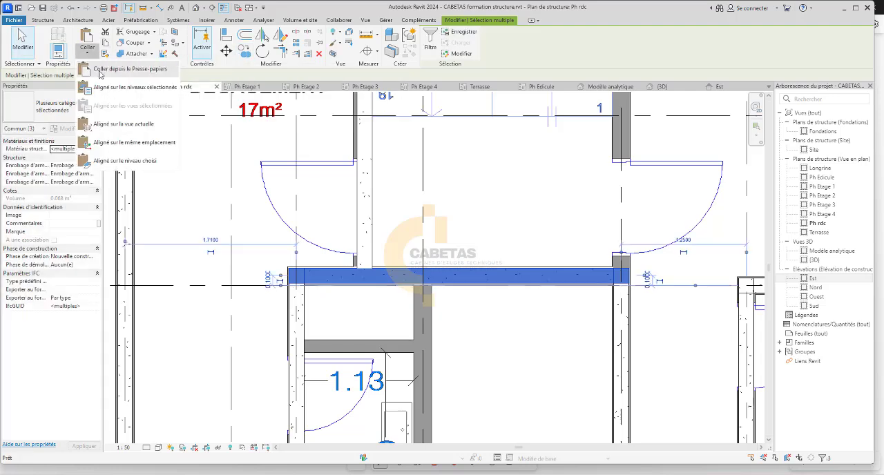
left_click(119, 87)
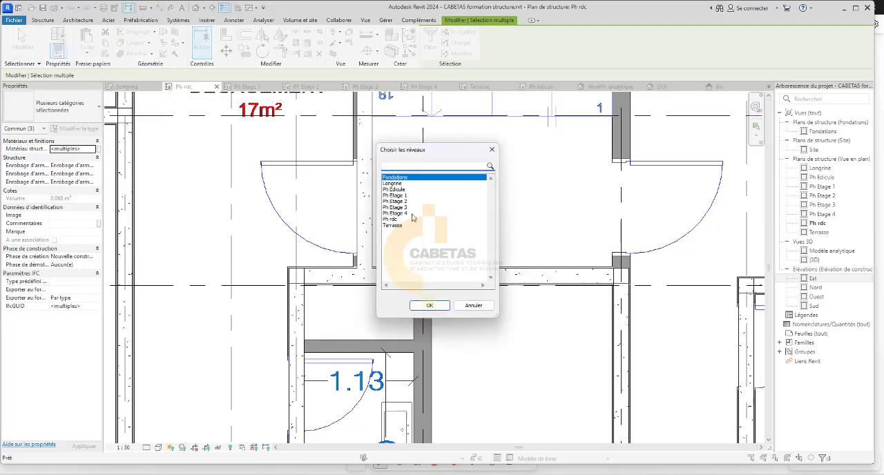
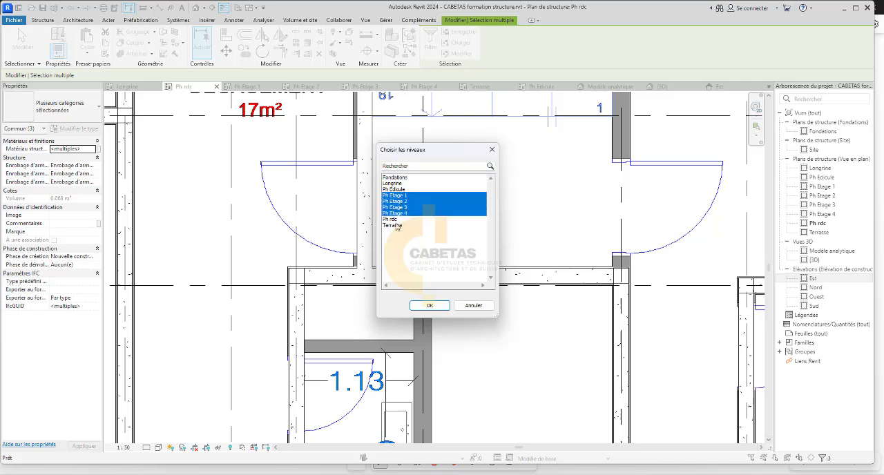
Paste the copied structural elements onto the selected floor levels, including Ph Etage 1 to Ph Etage 4, and display the Ph Etage 2 plan.
left_click(429, 305)
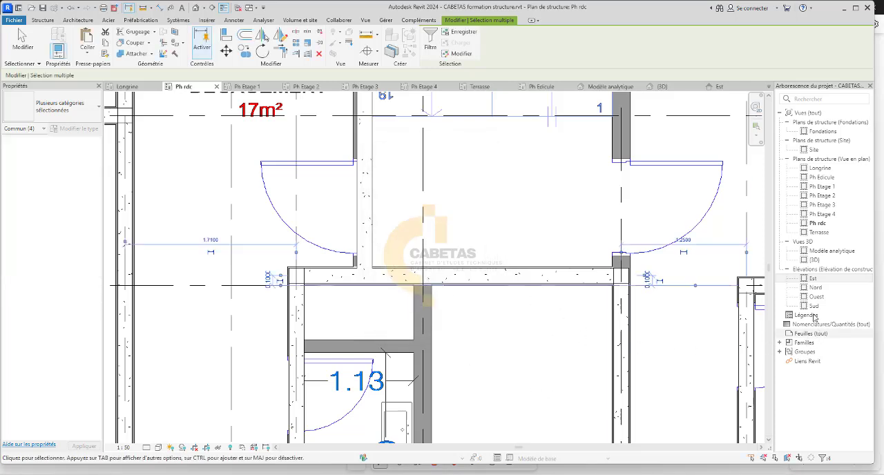
left_click(302, 85)
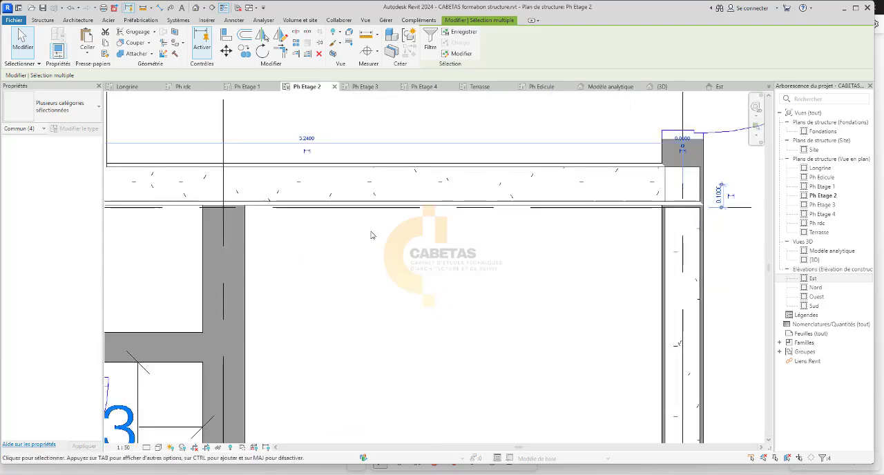
scroll(488, 225, "down", 2)
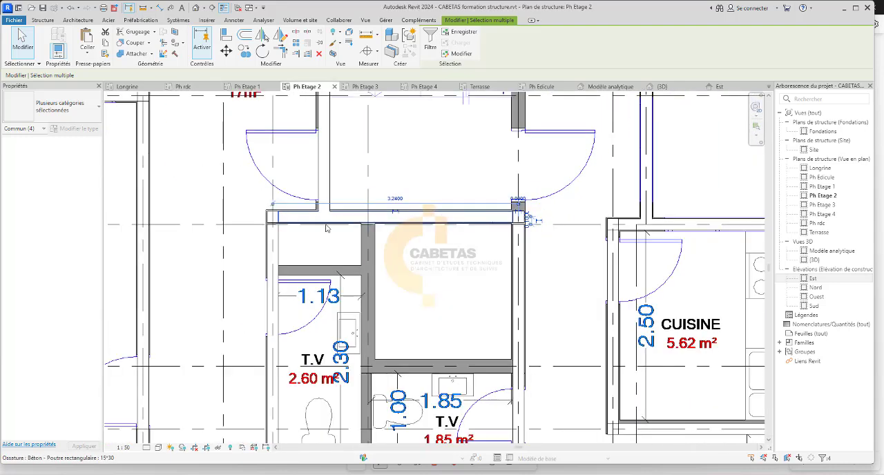
On Ph Etage 2, extend the north end of the 15*30 beam west of the 2.60 m² T.V room to the corner column's centre.
scroll(304, 225, "up", 2)
left_click(235, 241)
scroll(234, 239, "up", 2)
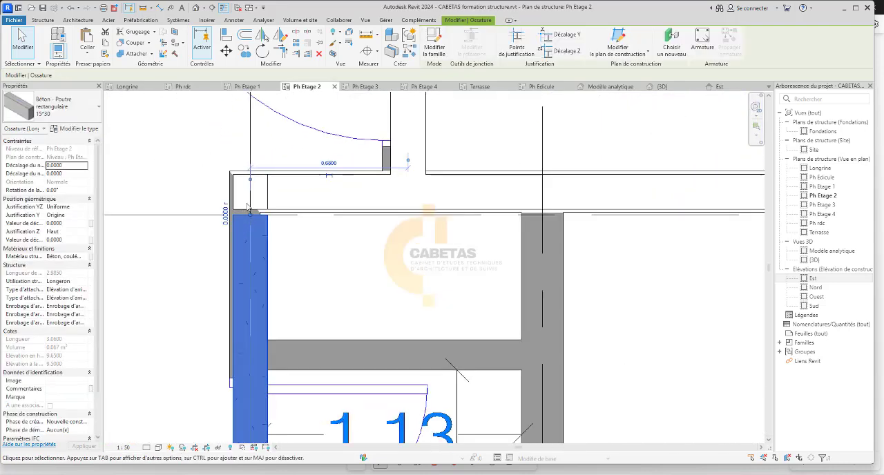
left_click_drag(249, 218, 246, 193)
left_click(311, 283)
On Ph Etage 2, extend the north end of the 15*30 beam along grid G to the centre of the column near grid 10.
scroll(311, 283, "down", 4)
scroll(725, 259, "up", 3)
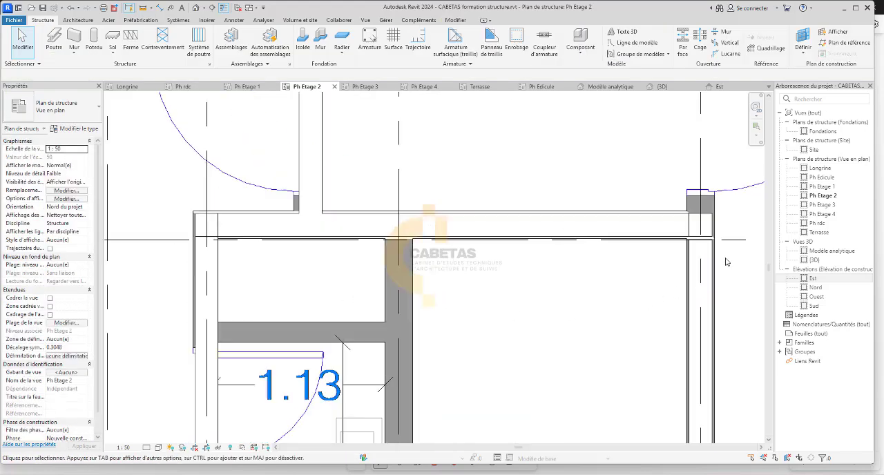
left_click(689, 252)
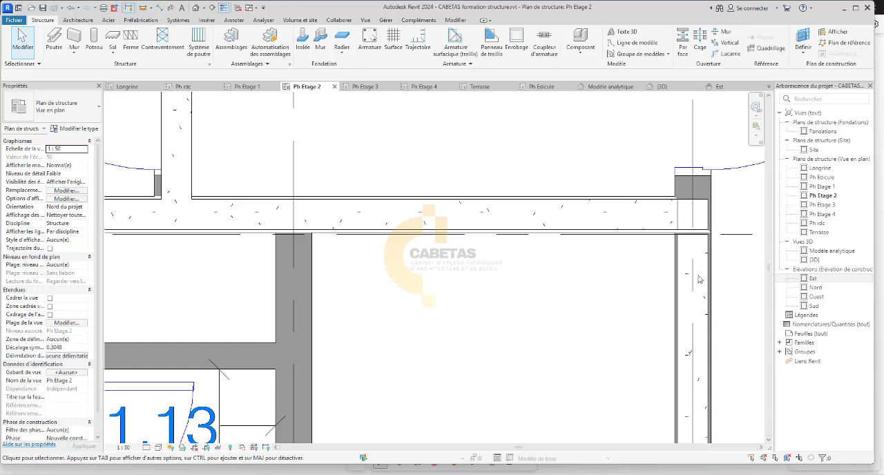
left_click(687, 304)
left_click(682, 328)
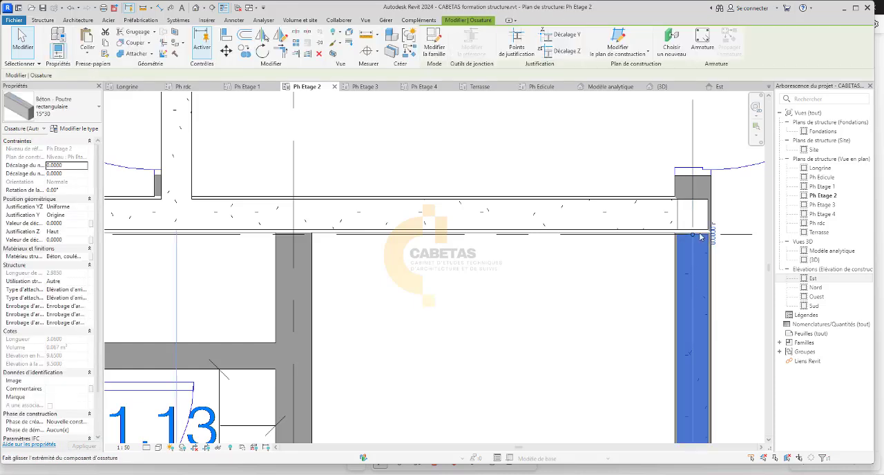
key("Escape")
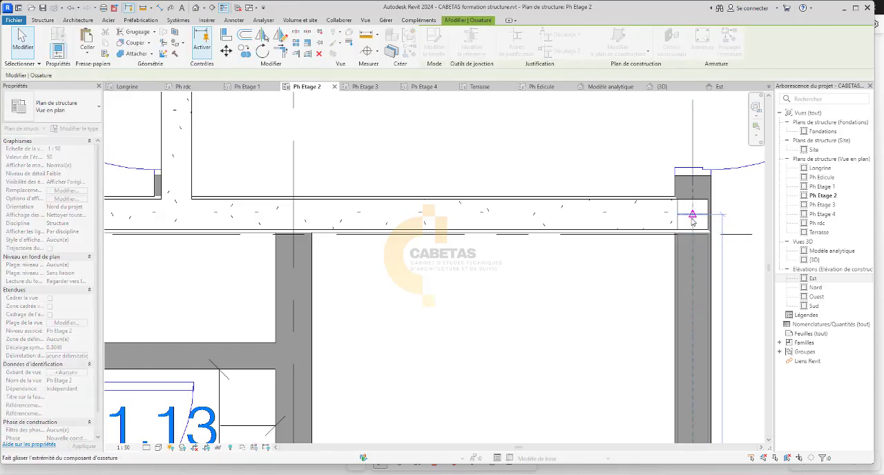
left_click_drag(692, 222, 692, 221)
left_click(571, 304)
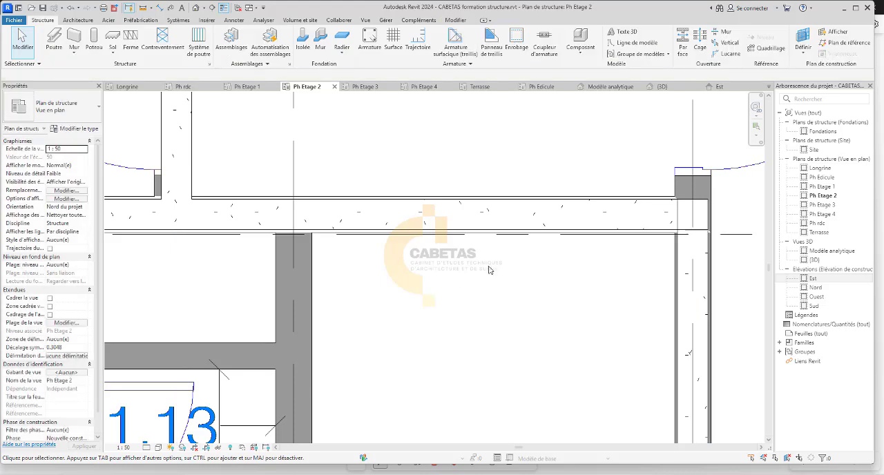
In the 3D view, delete all the structural columns between the Fondations and Longrine levels and inspect the frame from an oblique angle.
double_click(828, 261)
scroll(456, 261, "down", 2)
scroll(502, 321, "up", 2)
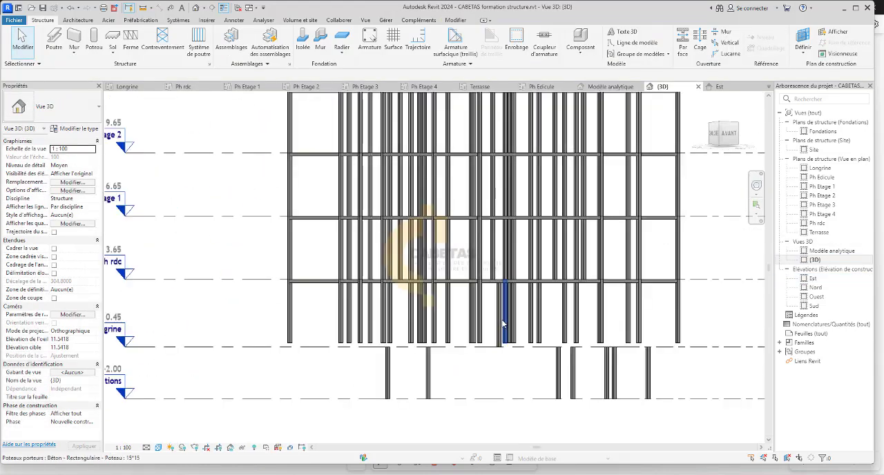
scroll(503, 325, "up", 2)
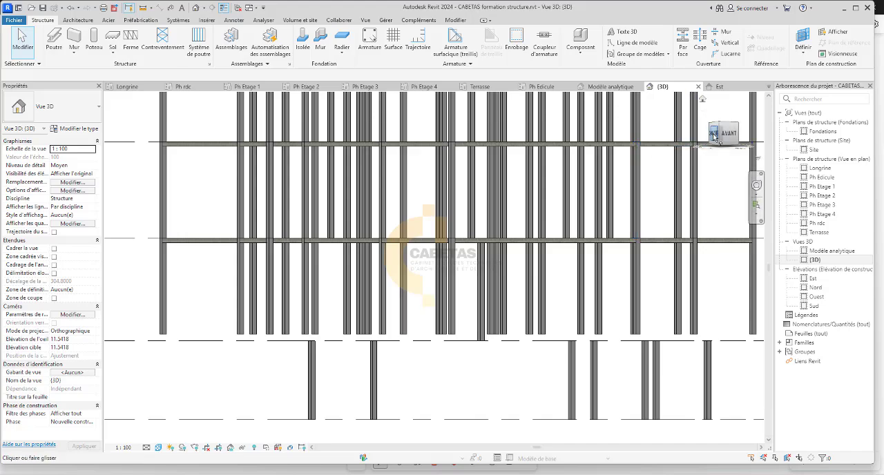
left_click_drag(714, 136, 668, 168)
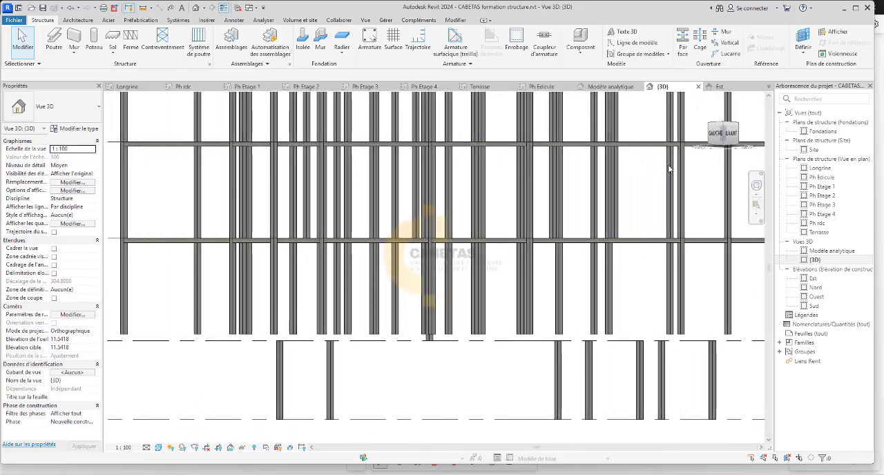
left_click_drag(730, 371, 173, 387)
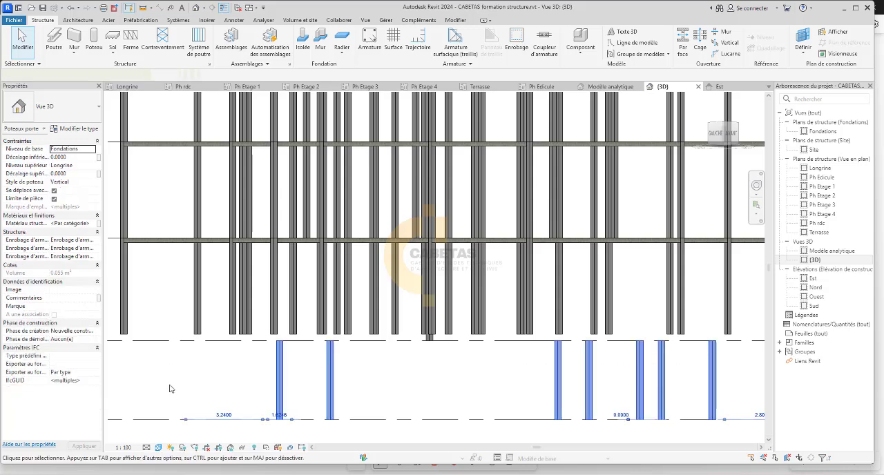
key("Delete")
scroll(237, 399, "down", 2)
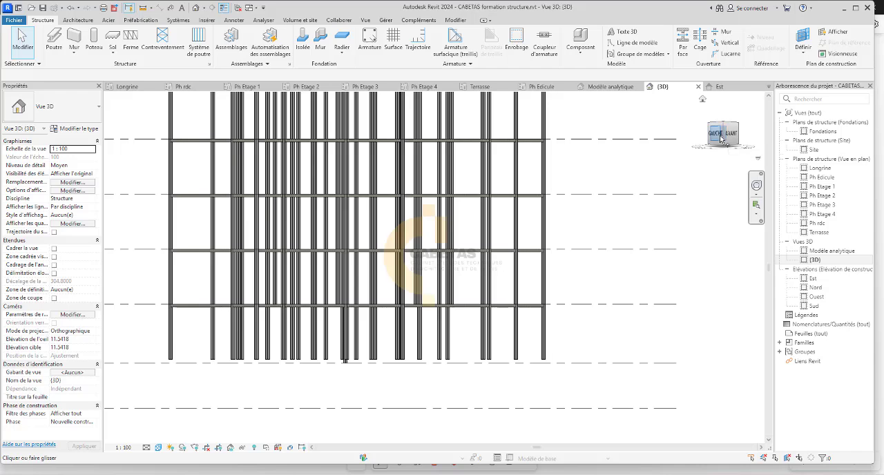
mouse_move(720, 138)
left_mouse_down()
mouse_move(730, 145)
mouse_move(735, 136)
mouse_move(663, 135)
mouse_move(741, 140)
mouse_move(739, 187)
left_mouse_up()
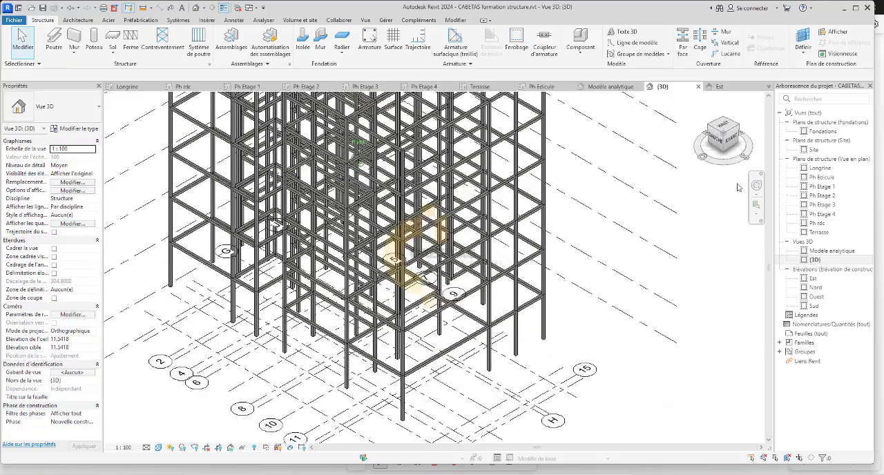
mouse_move(106, 160)
left_mouse_down()
mouse_move(373, 144)
mouse_move(599, 147)
mouse_move(437, 168)
mouse_move(678, 167)
left_mouse_up()
On Ph Etage 3, extend the north end of the 15*30 beam west of the T.V room to the corner column's centre.
left_click(365, 86)
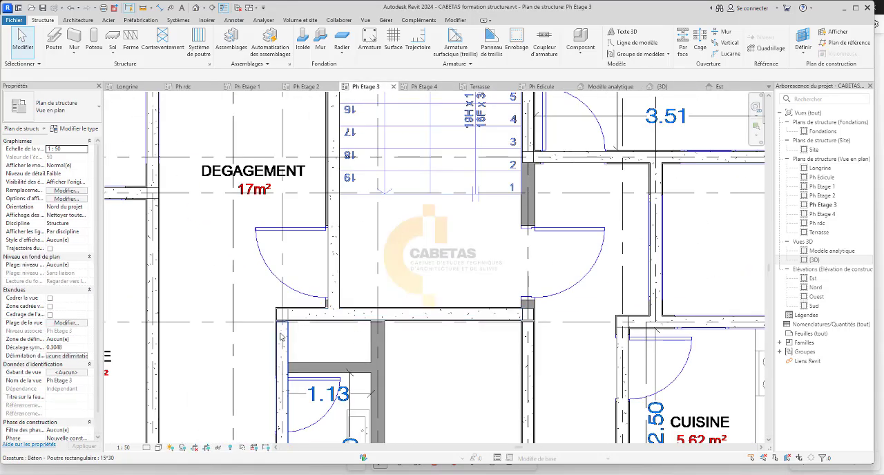
scroll(280, 337, "up", 5)
left_click(283, 297)
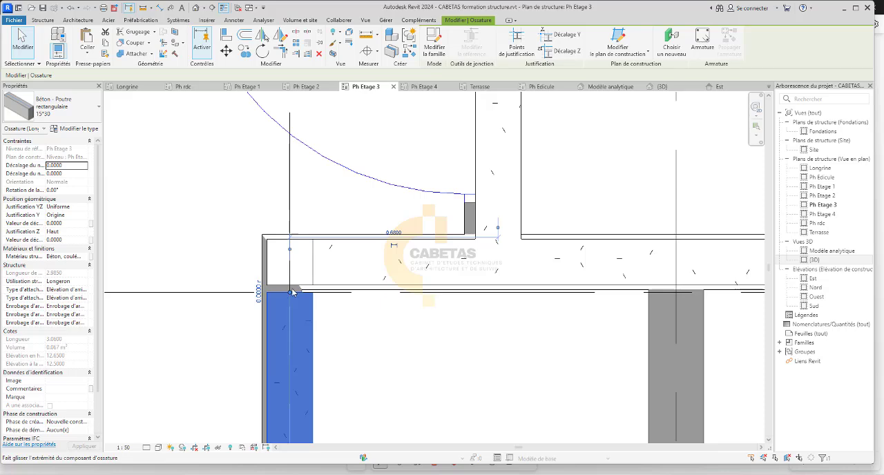
left_click_drag(290, 294, 290, 263)
left_click(362, 341)
On Ph Etage 3, extend the north end of the 15*30 beam along grid G to the centre of the column near grid 10.
scroll(301, 323, "down", 3)
scroll(300, 325, "down", 4)
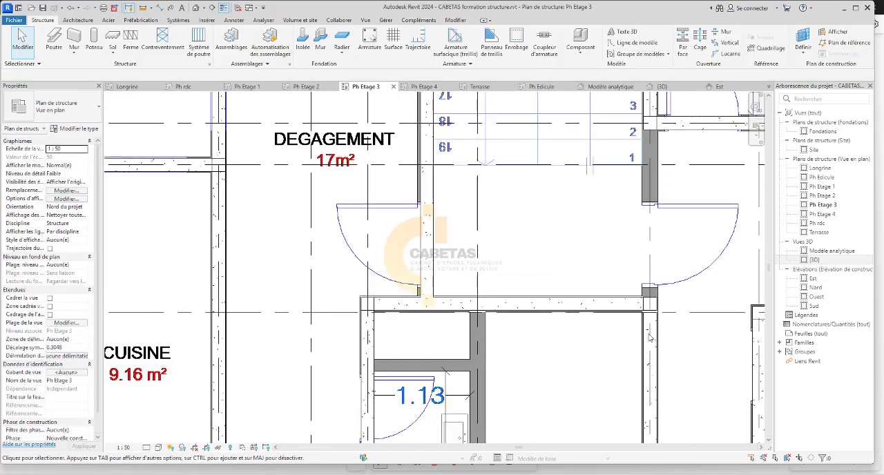
scroll(645, 321, "up", 4)
left_click(642, 322)
scroll(642, 322, "up", 3)
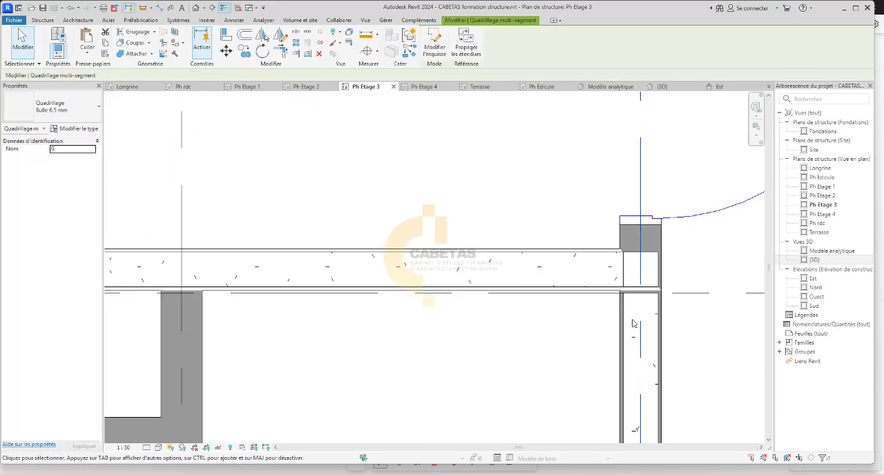
key("Escape")
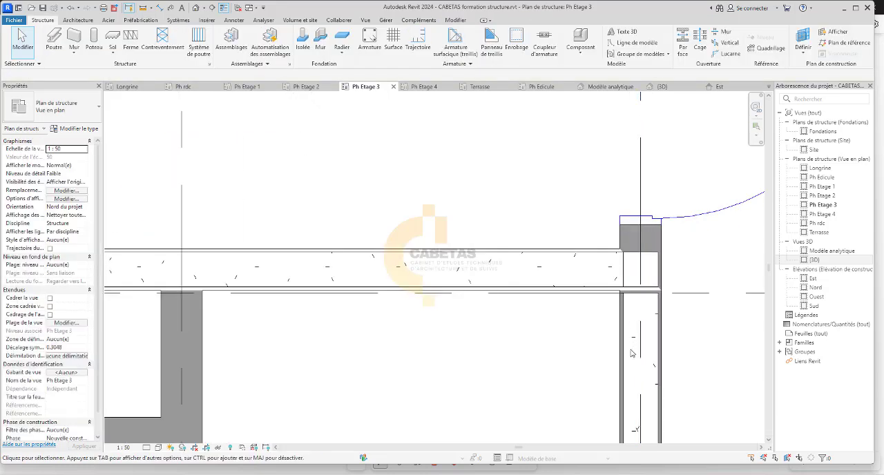
left_click(631, 394)
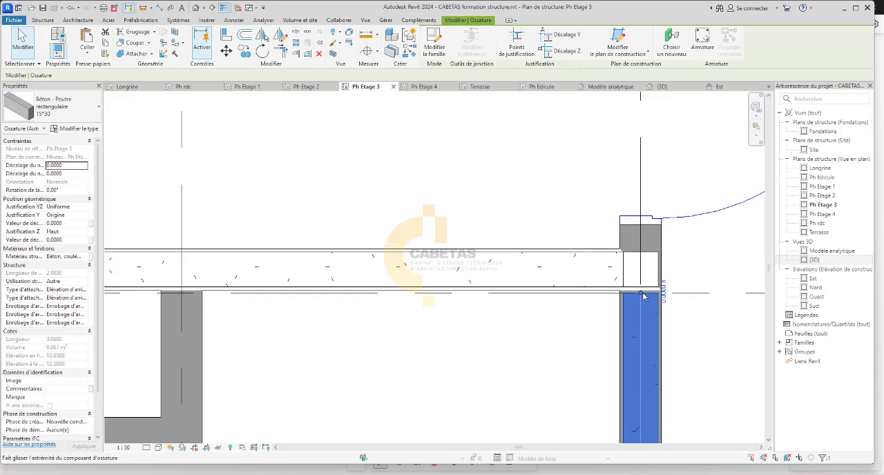
key("Escape")
left_click_drag(636, 270, 638, 270)
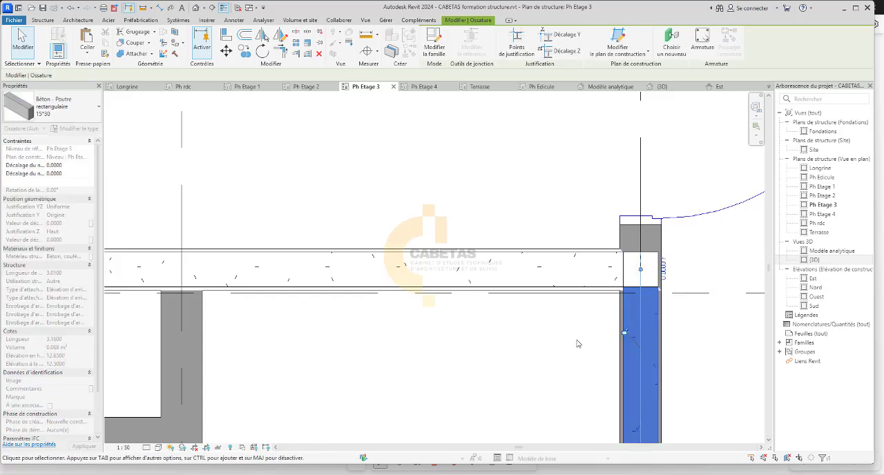
left_click(576, 346)
On Ph Etage 4, extend the north end of the 15*30 beam west of the 2.60 m² T.V room to the corner column's centre.
left_click(424, 87)
scroll(348, 251, "up", 4)
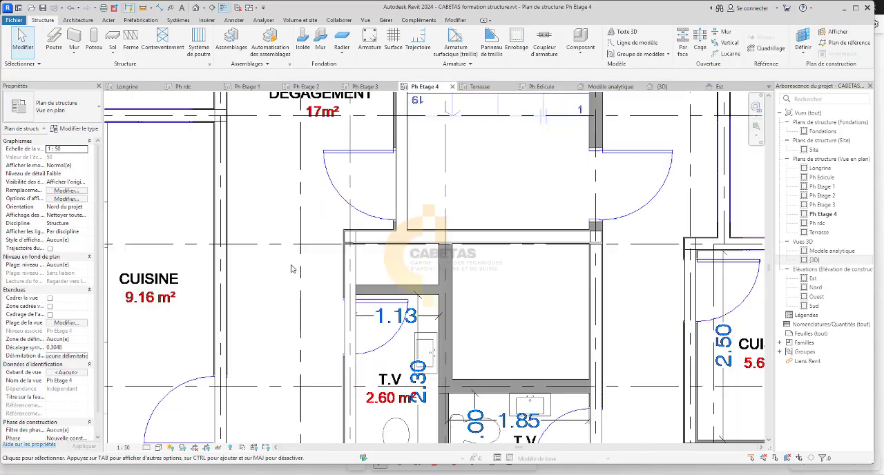
left_click(373, 240)
scroll(373, 238, "up", 3)
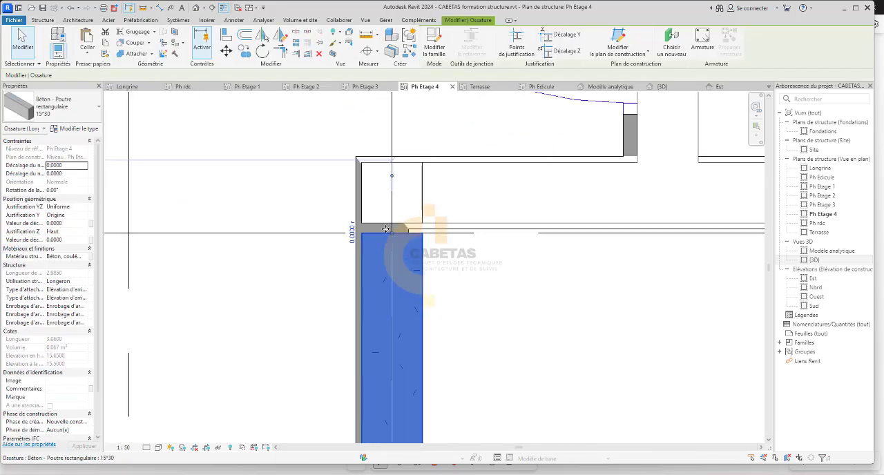
left_click_drag(392, 237, 391, 193)
key("Escape")
On Ph Etage 4, extend the north end of the 15*30 beam along grid G to the centre of the column near grid 10.
scroll(252, 246, "down", 3)
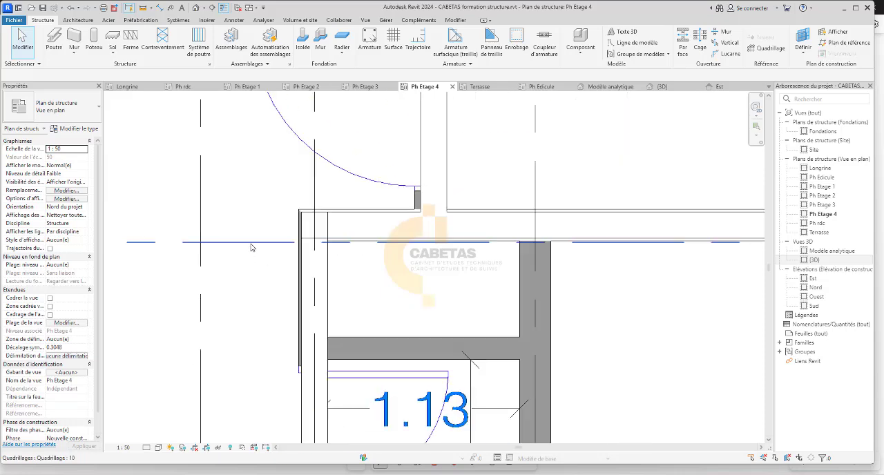
scroll(689, 296, "up", 2)
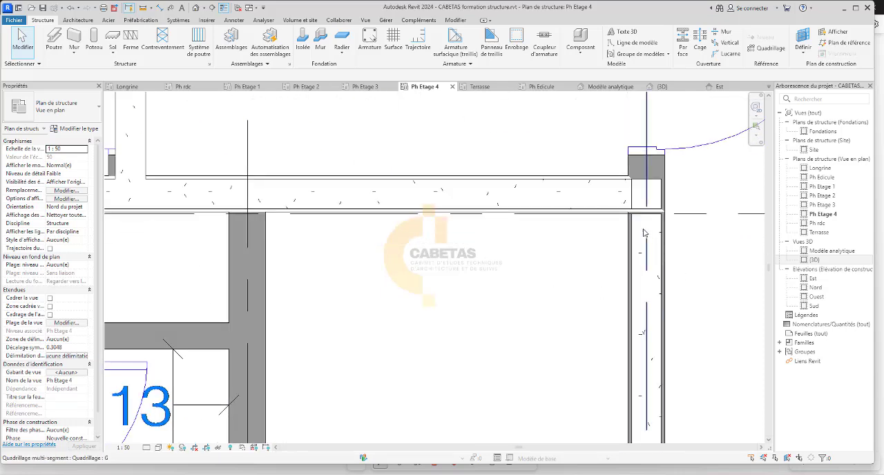
left_click(632, 250)
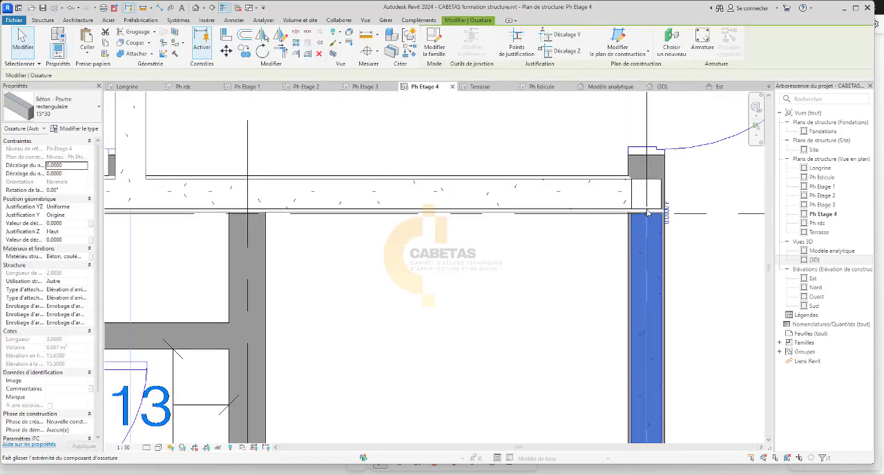
left_click_drag(647, 214, 646, 197)
left_click(546, 236)
On the Terrasse plan, extend the north end of the 15*30 beam west of the 2.60 m² T.V room to the corner column's centre.
left_click(479, 88)
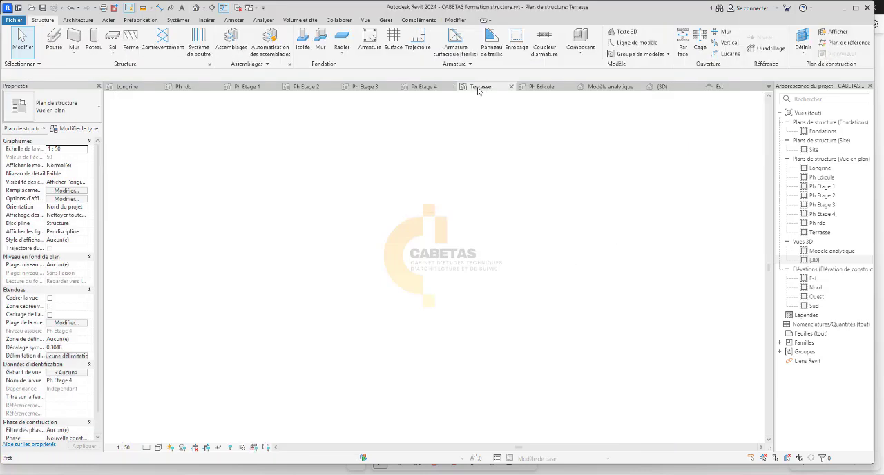
scroll(351, 270, "down", 4)
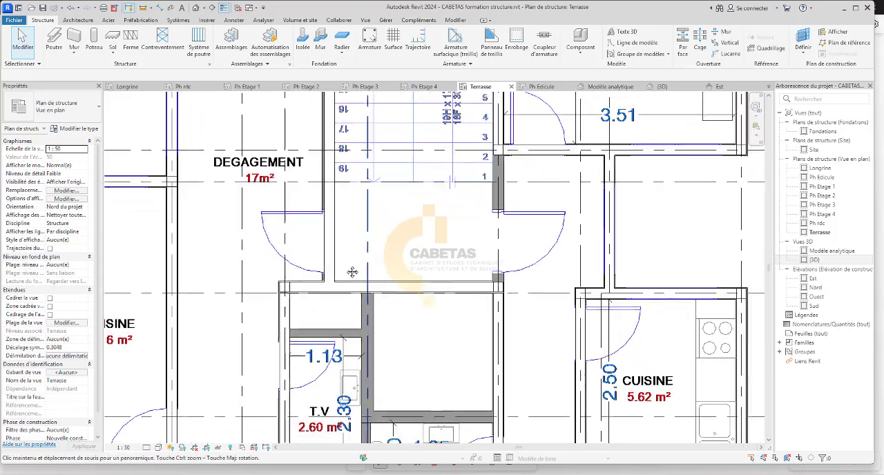
scroll(246, 267, "up", 5)
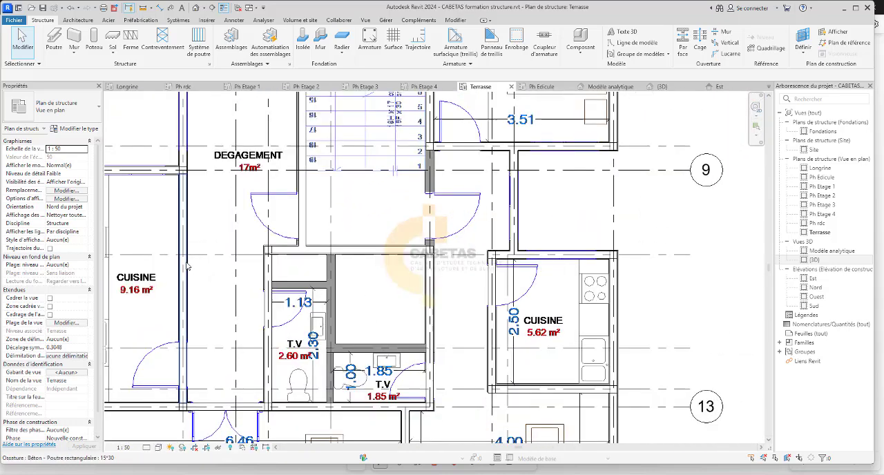
left_click(315, 269)
scroll(307, 237, "up", 4)
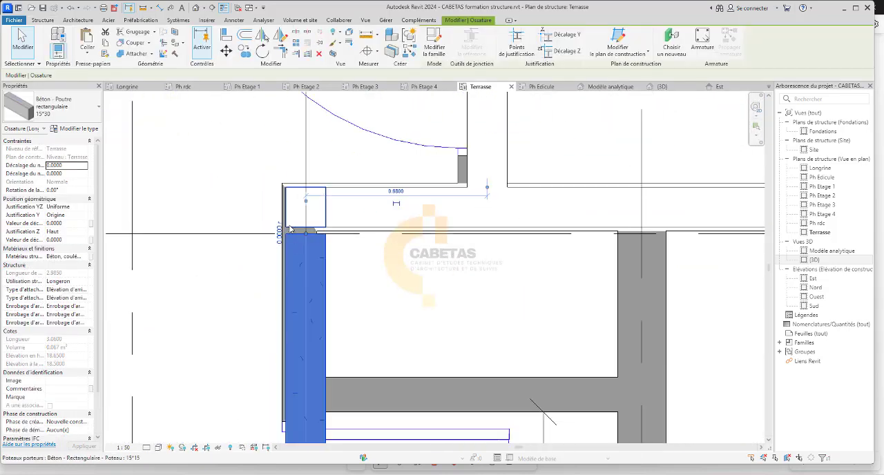
left_click_drag(315, 239, 258, 200)
On Terrasse, extend the north end of the 15*30 beam along grid G to the column's centre, and open the Ph Edicule plan.
scroll(331, 268, "down", 3)
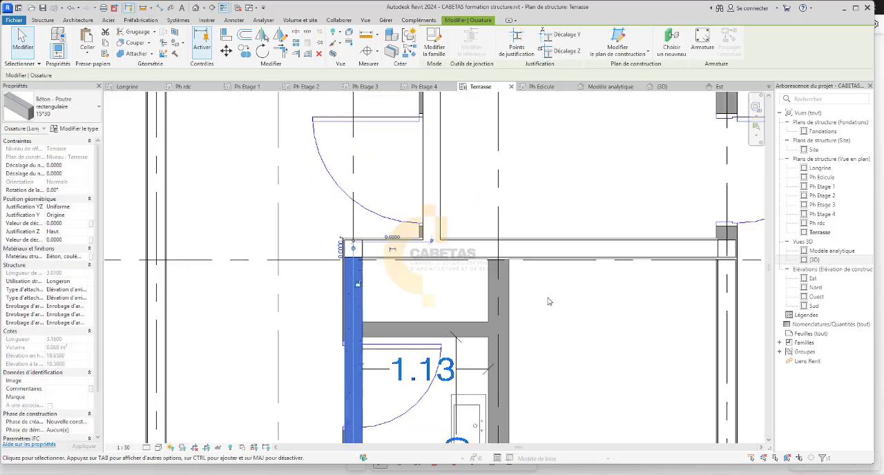
scroll(547, 242, "down", 3)
scroll(545, 241, "up", 6)
left_click(546, 240)
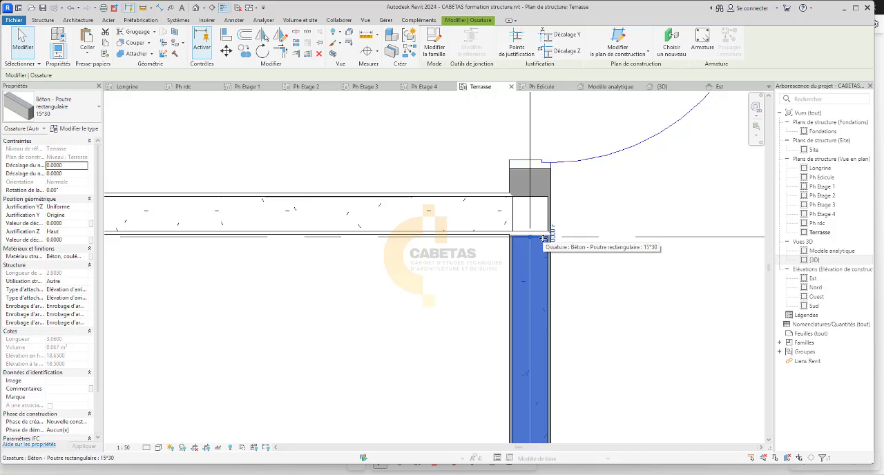
left_click_drag(529, 237, 525, 216)
left_click(450, 278)
scroll(449, 278, "down", 1)
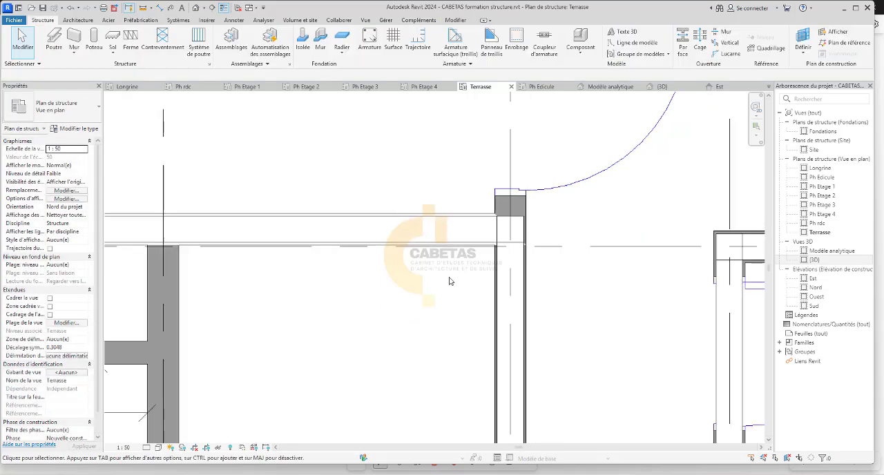
left_click(541, 86)
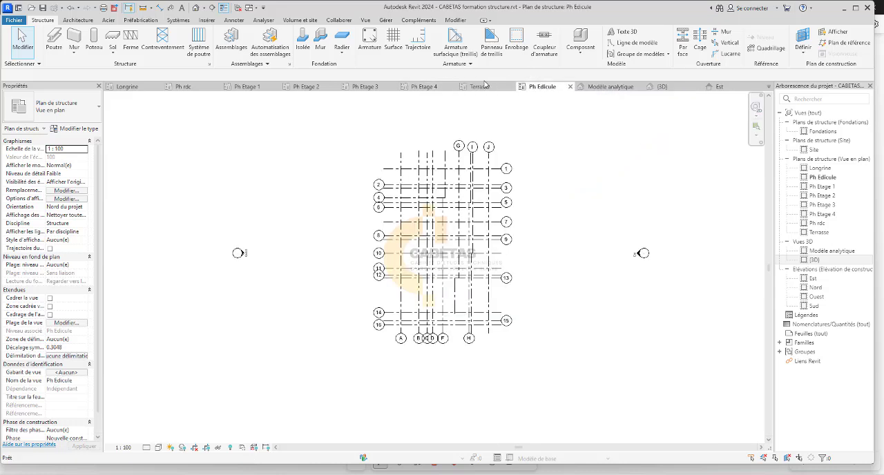
On the Ph Etage 1 plan, extend the north end of the 15*30 beam west of the T.V room to the corner column's centre.
left_click(428, 88)
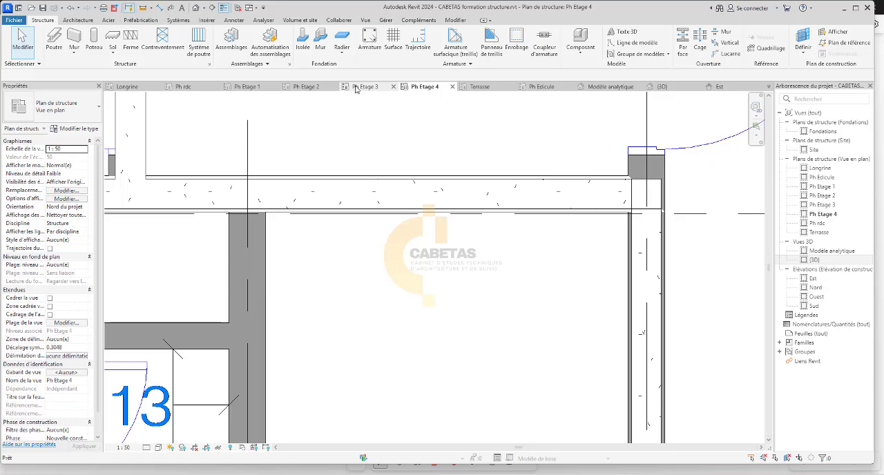
left_click(359, 87)
left_click(306, 87)
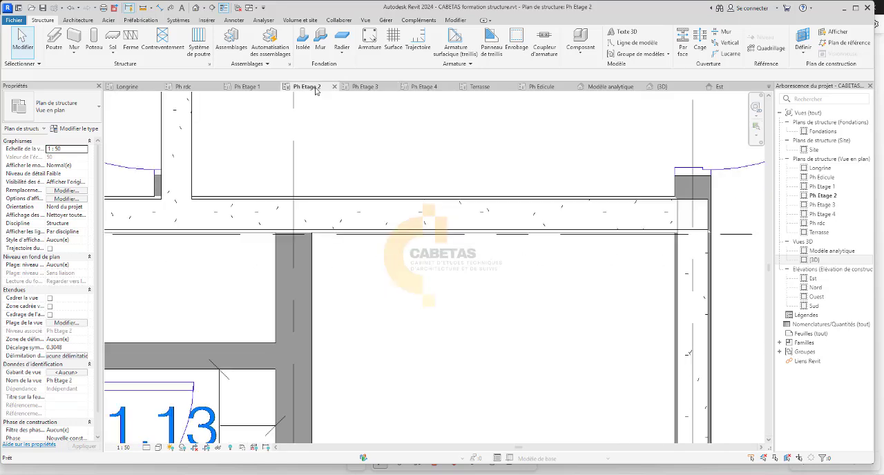
left_click(247, 87)
scroll(254, 211, "up", 2)
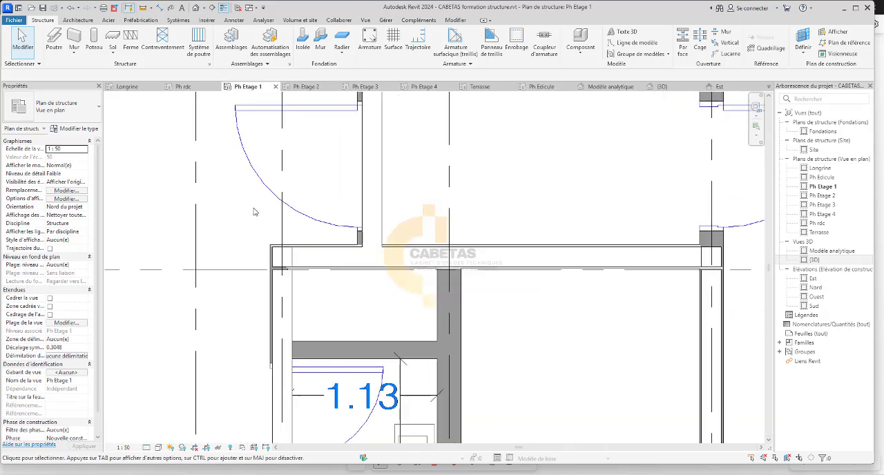
scroll(266, 272, "up", 2)
left_click(282, 276)
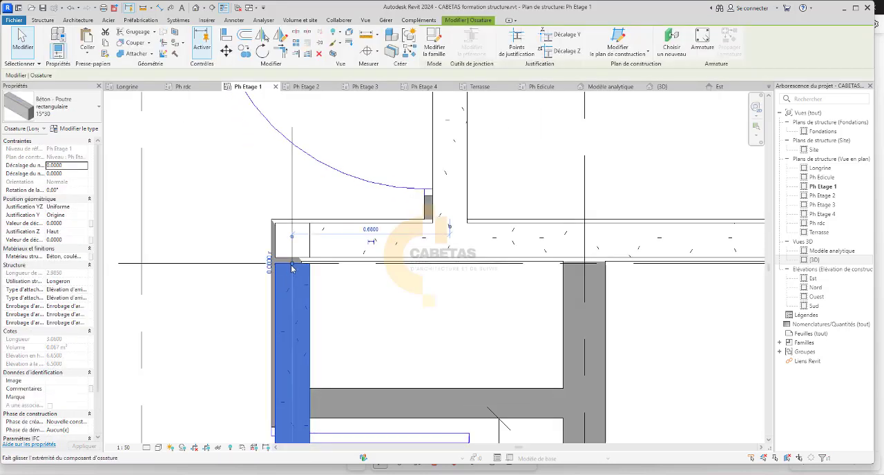
left_click_drag(293, 265, 291, 239)
scroll(325, 263, "down", 4)
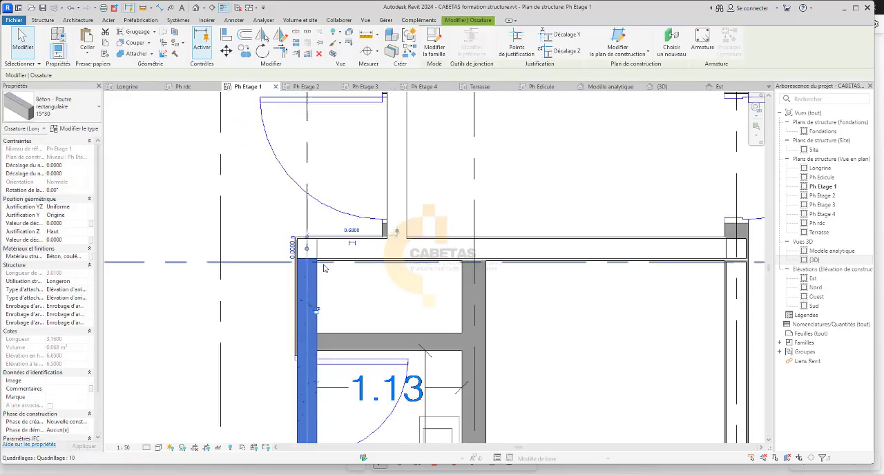
On Ph Etage 1, extend the north end of the 15*30 beam along grid G to the centre of the column near grid 10.
scroll(532, 249, "up", 4)
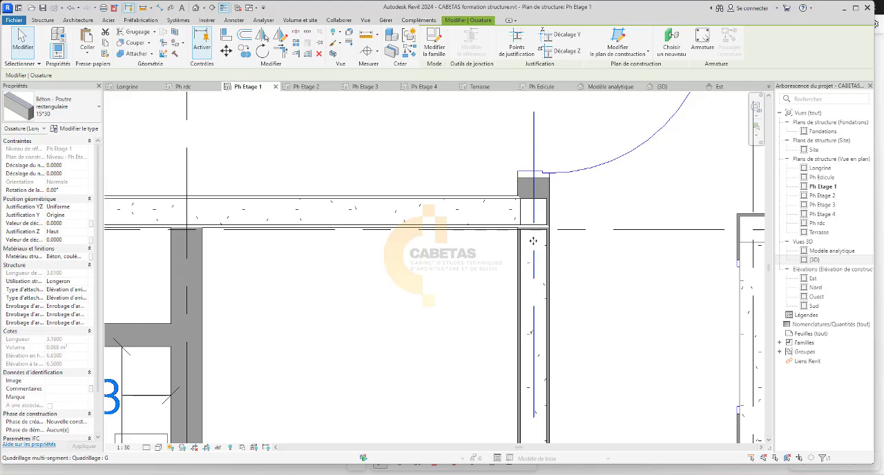
left_click(530, 239)
key("Escape")
left_click(528, 248)
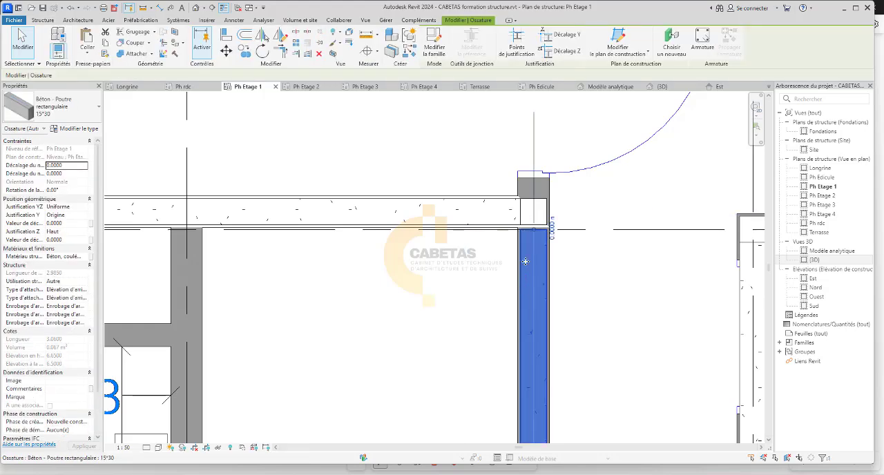
left_click_drag(535, 231, 533, 213)
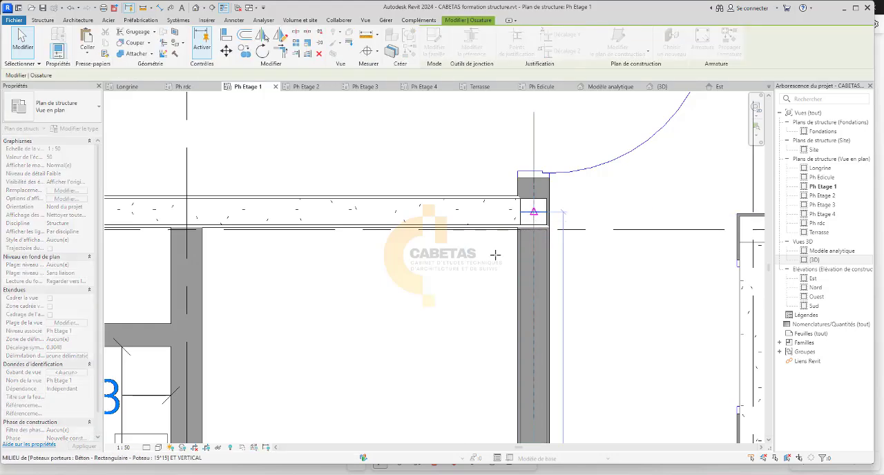
left_click(440, 323)
scroll(440, 319, "down", 10)
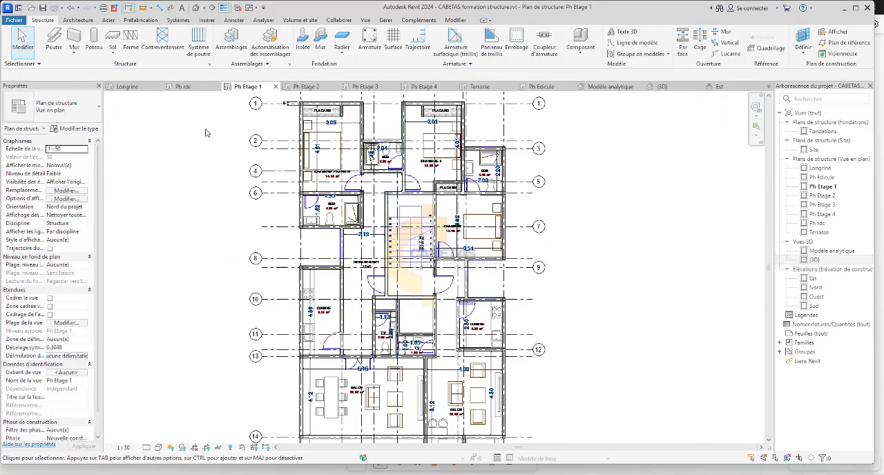
On the Ph rdc plan, select the whole drawing and filter it to the Ossature (Autre), Ossature (Longeron) and Ossature (Poutrelle) categories.
left_click(126, 86)
scroll(690, 241, "down", 8)
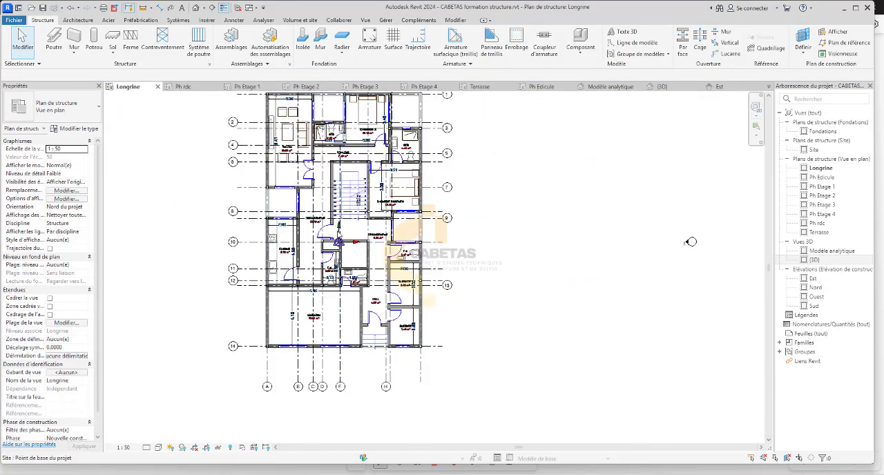
left_click(182, 86)
scroll(692, 262, "down", 8)
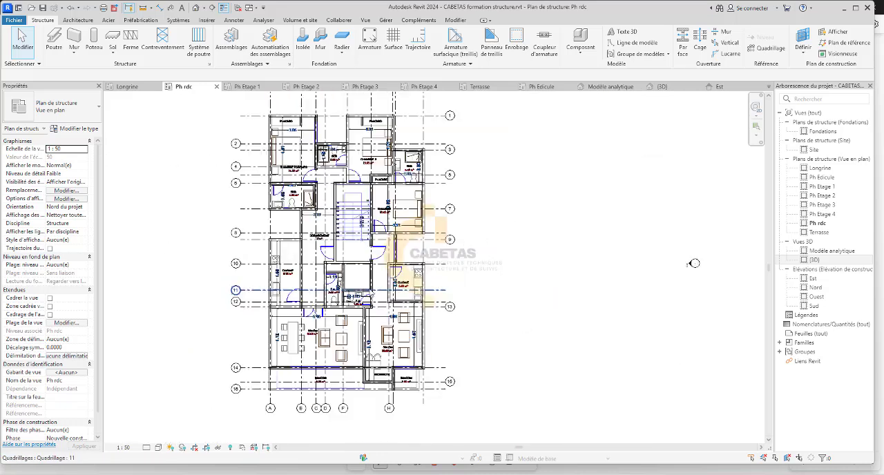
scroll(446, 218, "down", 3)
left_click_drag(487, 139, 259, 383)
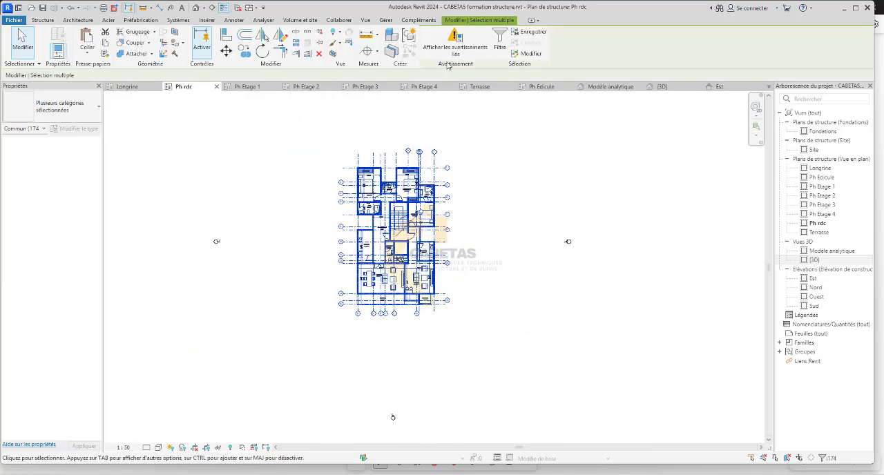
left_click(499, 44)
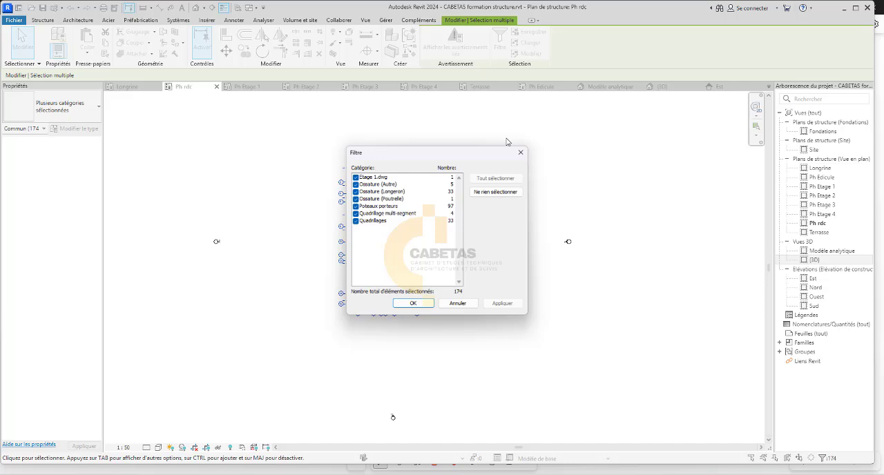
left_click(479, 192)
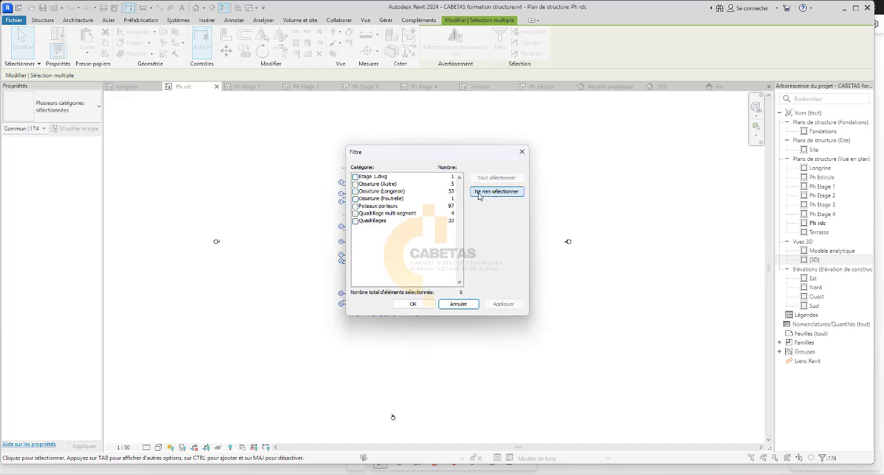
left_click(355, 199)
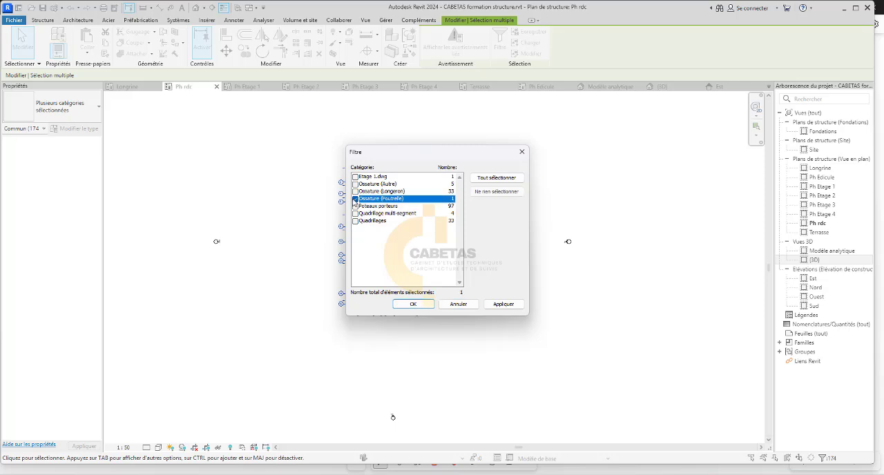
left_click(355, 191)
left_click(355, 184)
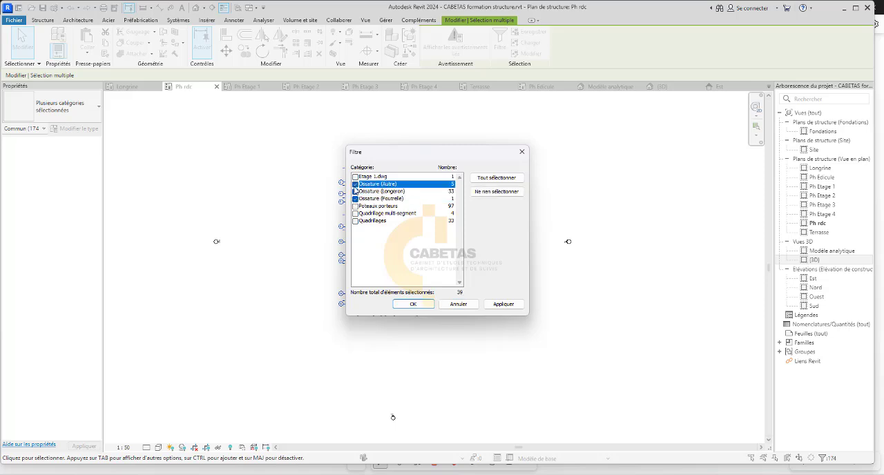
left_click(413, 304)
Copy the selected Ph rdc beams and paste them aligned to the Longrine level.
scroll(430, 289, "up", 5)
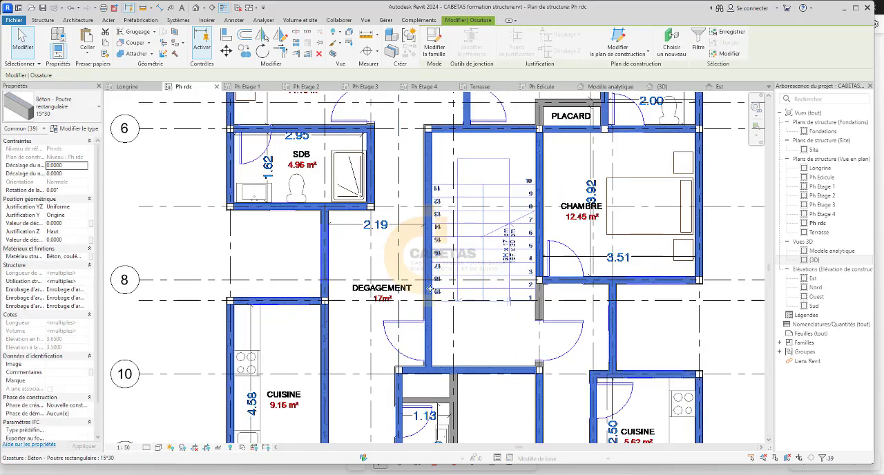
scroll(214, 166, "down", 4)
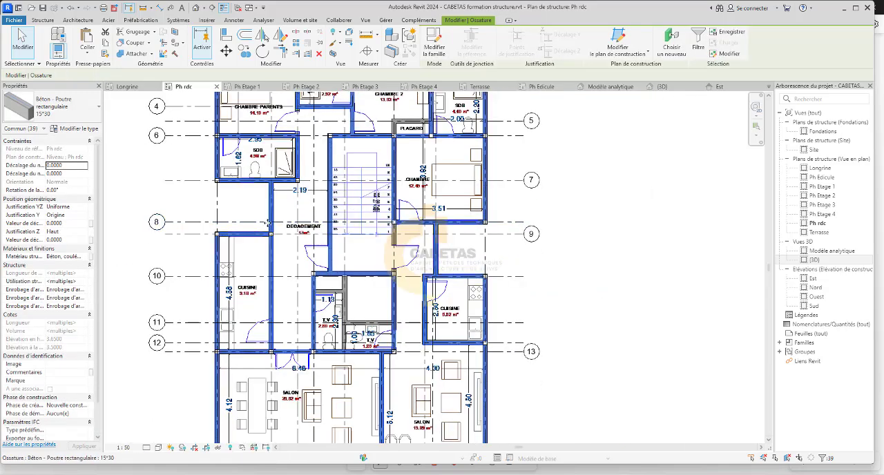
scroll(270, 234, "down", 2)
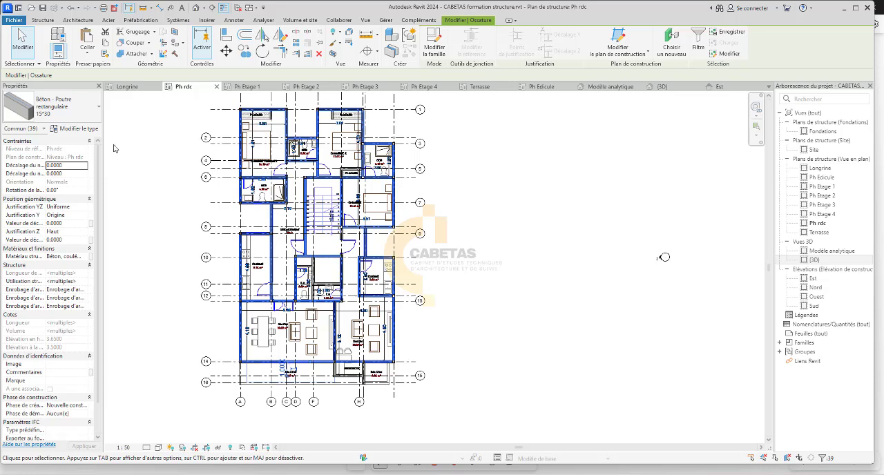
left_click(87, 58)
left_click(114, 99)
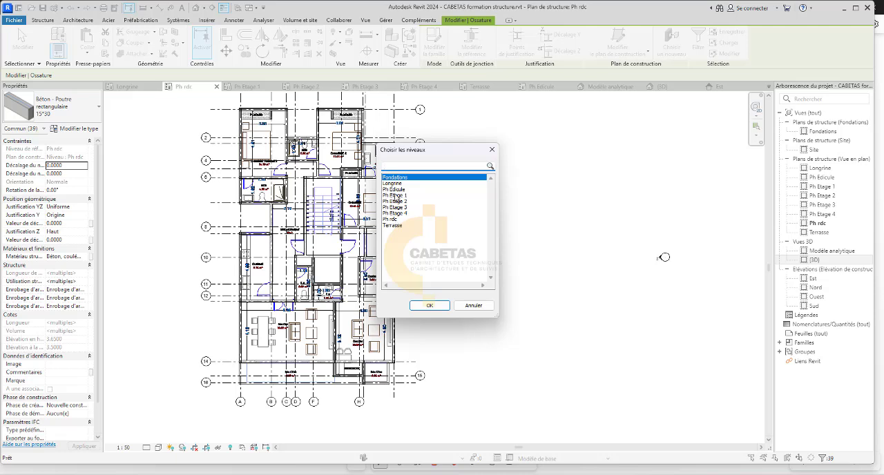
left_click(398, 183)
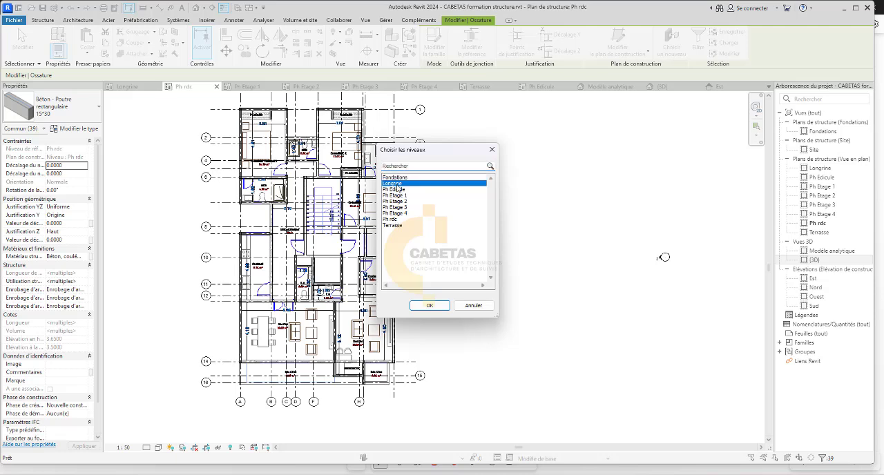
left_click(431, 306)
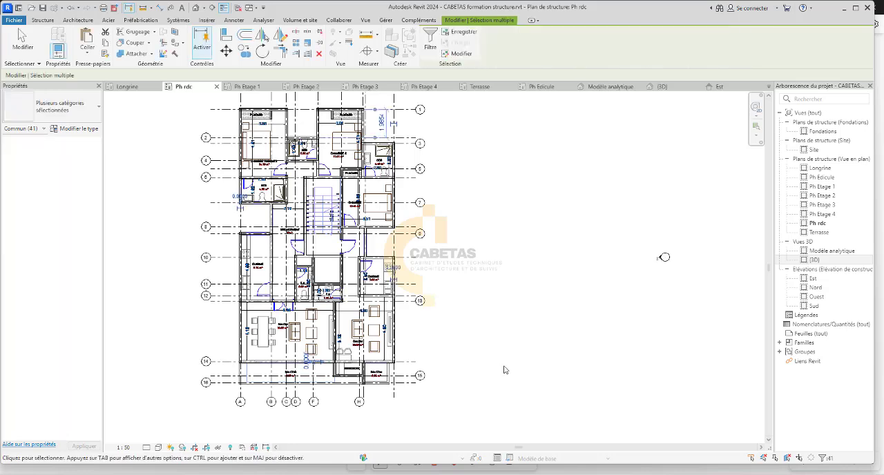
In the 3D view, examine the beams pasted on Longrine from the front and check the constraints of a 15*15 column standing above them.
double_click(815, 261)
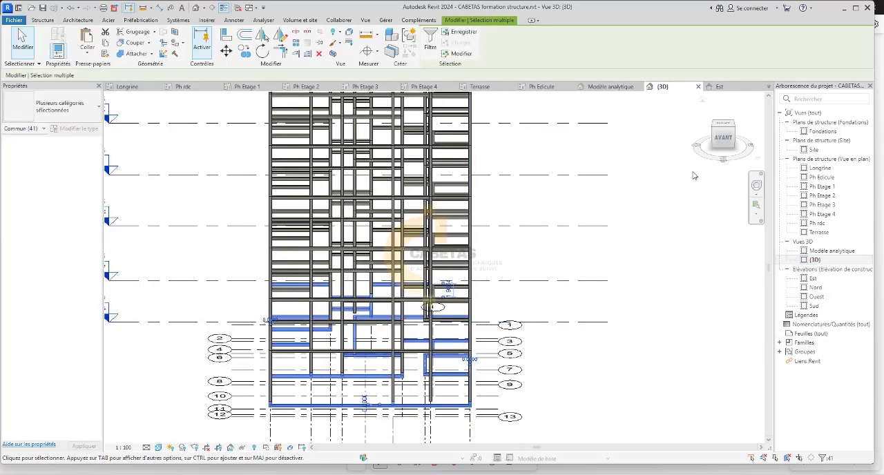
left_click(724, 139)
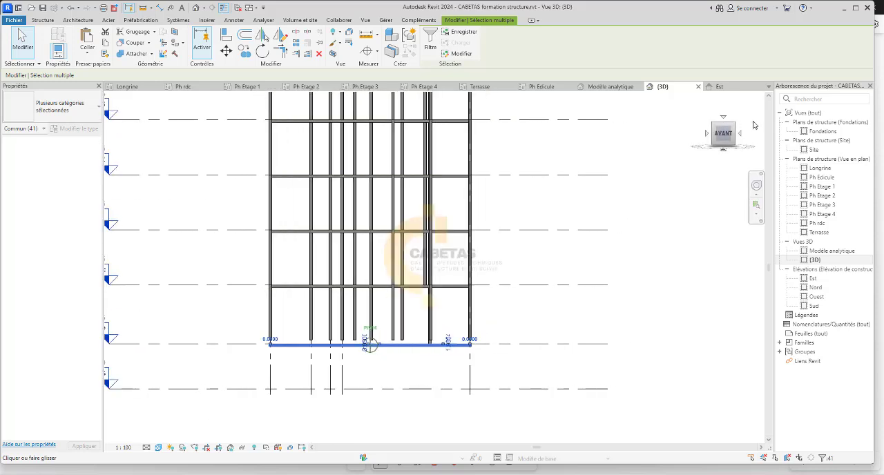
scroll(641, 218, "down", 2)
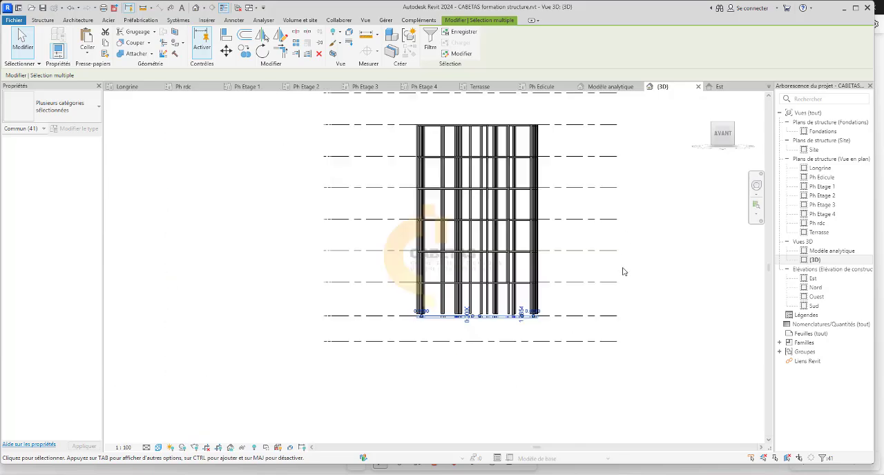
left_click(743, 140)
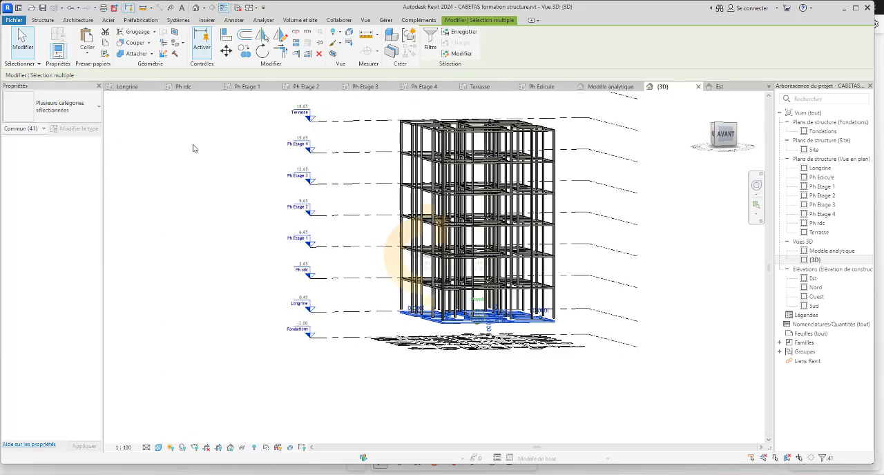
left_click_drag(277, 149, 145, 139)
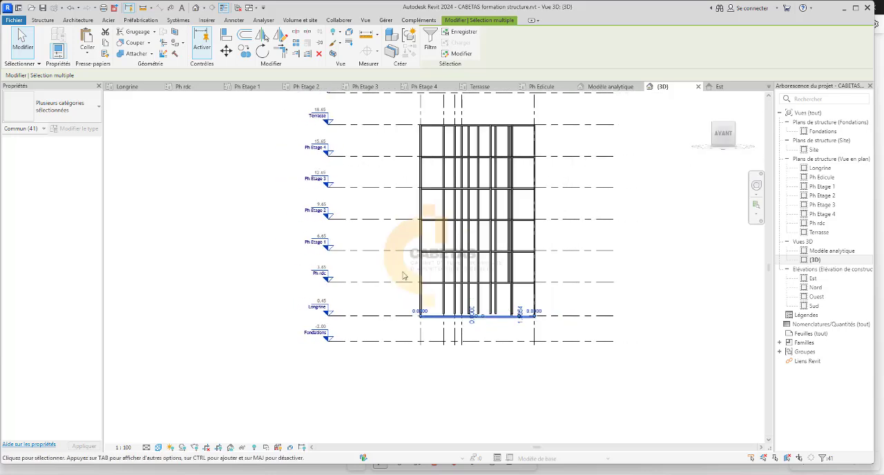
scroll(404, 276, "up", 4)
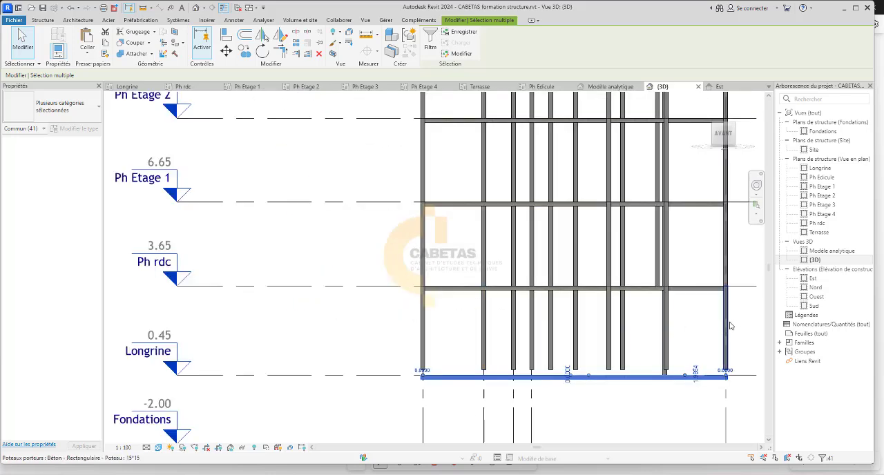
left_click(724, 323)
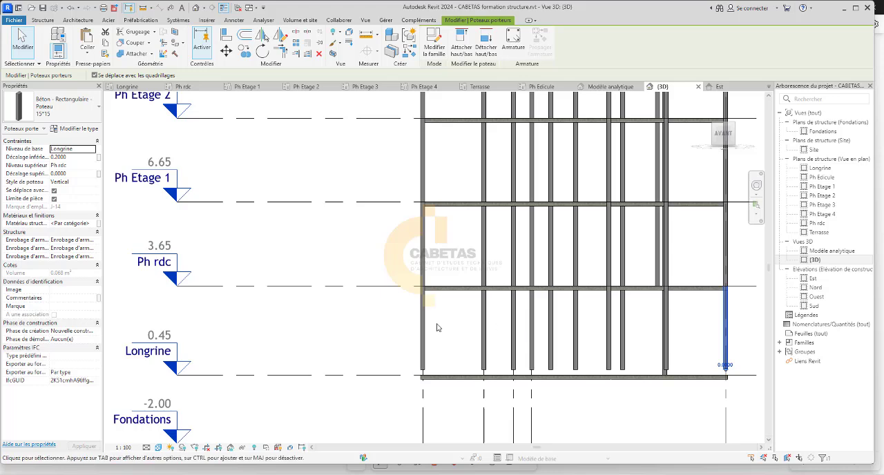
scroll(438, 329, "down", 2)
scroll(511, 337, "up", 1)
scroll(511, 337, "up", 1)
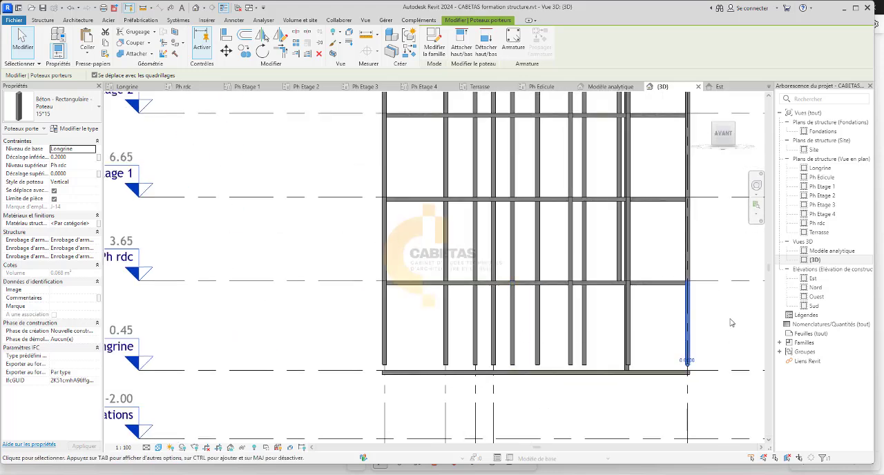
left_click_drag(731, 322, 339, 336)
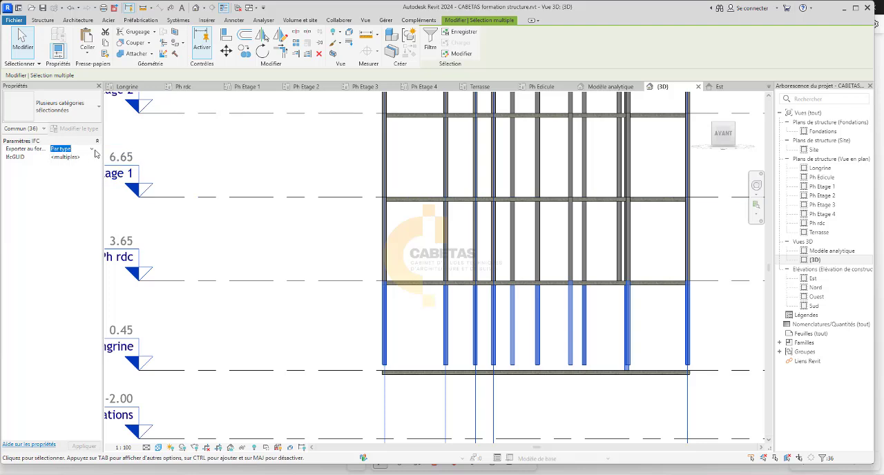
left_click(95, 151)
left_click(404, 327)
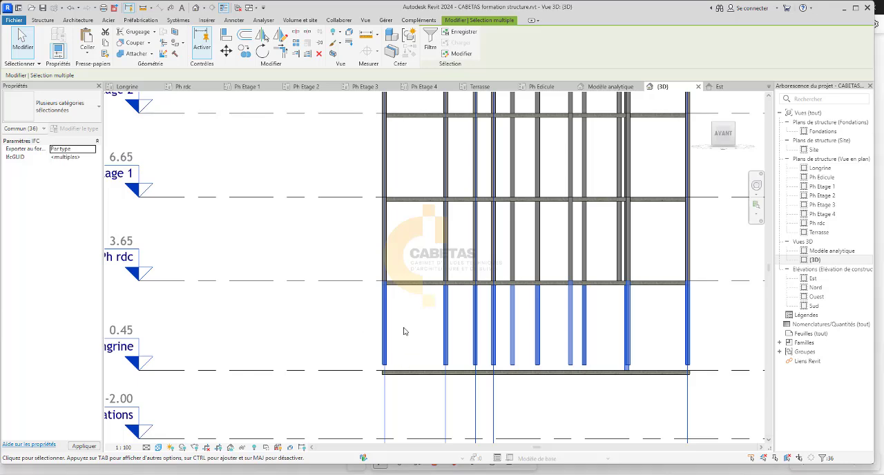
left_click_drag(397, 341, 358, 350)
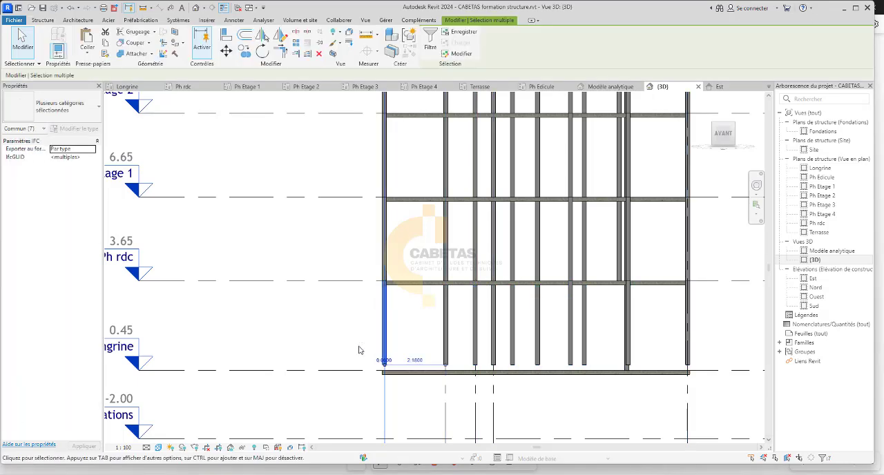
left_click(276, 326)
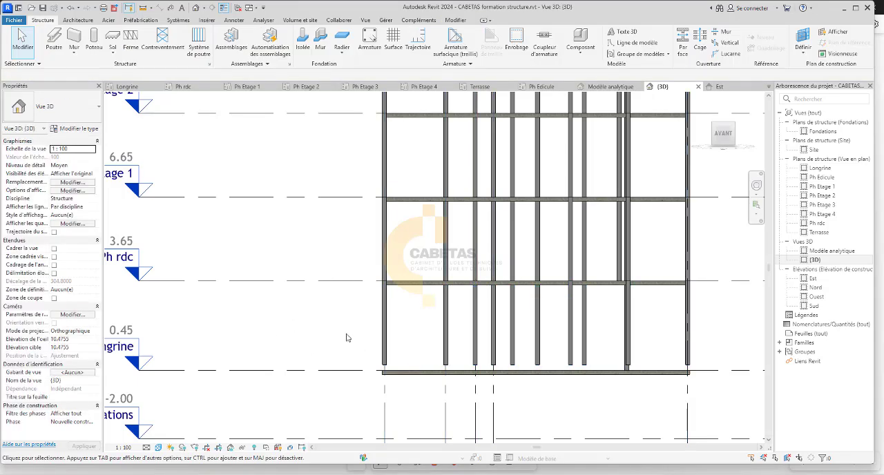
Set the base offset of the 15*15 column on grid A between Longrine and Ph rdc to 0.
left_click(384, 332)
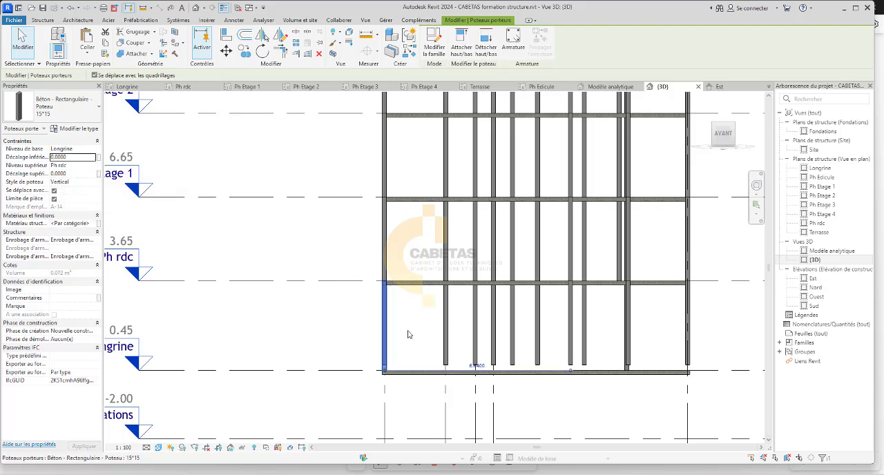
left_click(431, 332)
left_click_drag(711, 319, 424, 325)
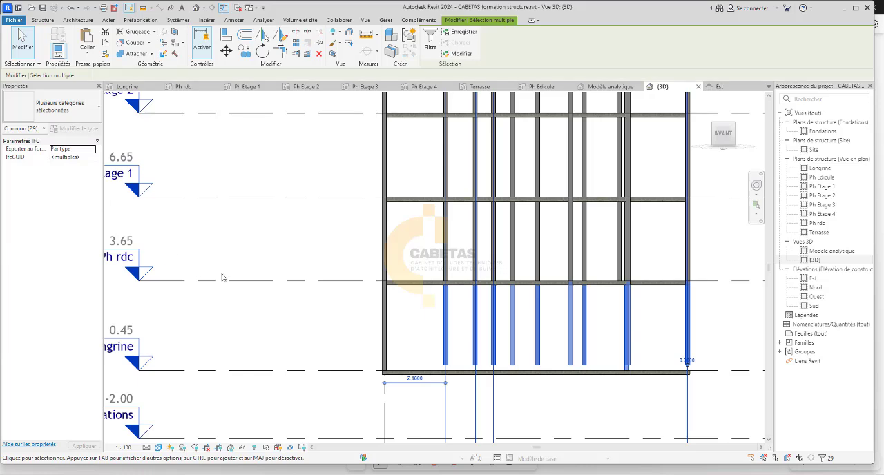
left_click(292, 328)
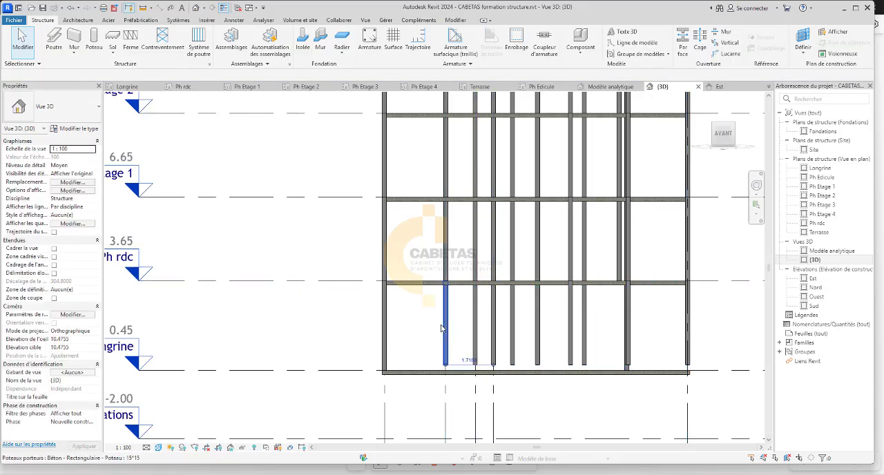
left_click(442, 328)
left_click(316, 330)
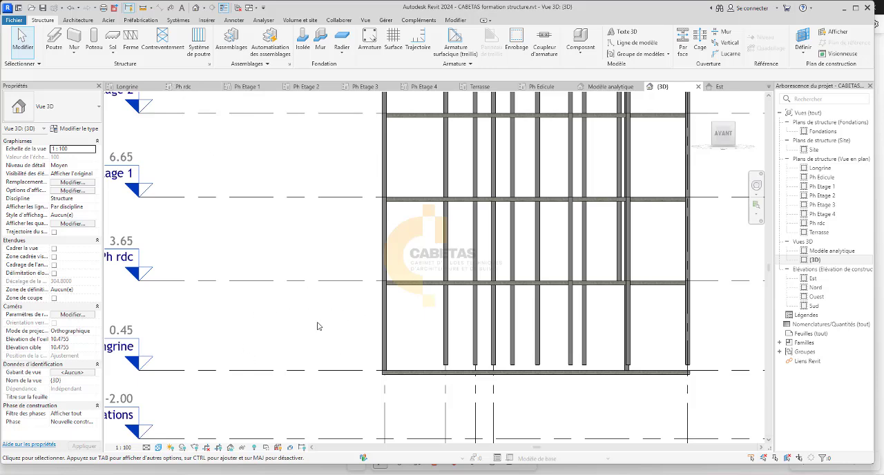
scroll(317, 326, "down", 2)
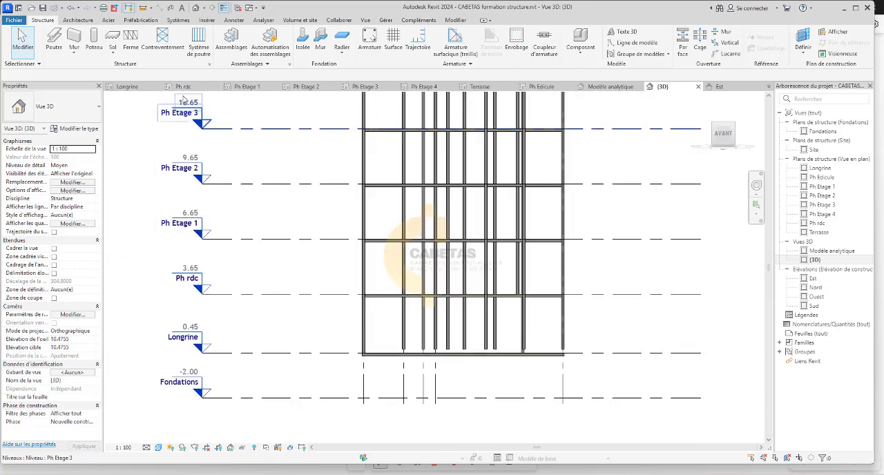
From the Ph rdc plan, select all instances of the 15*15 column and set their top offset to 0.
left_click(183, 87)
left_click_drag(470, 176, 211, 394)
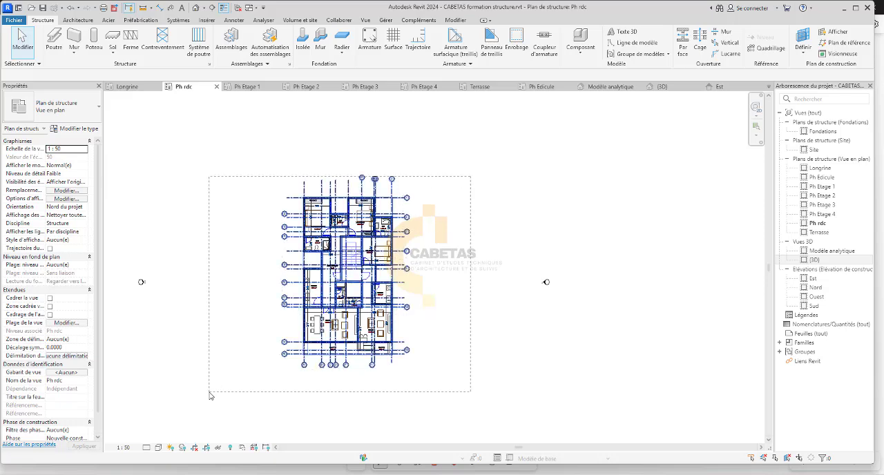
scroll(361, 334, "up", 4)
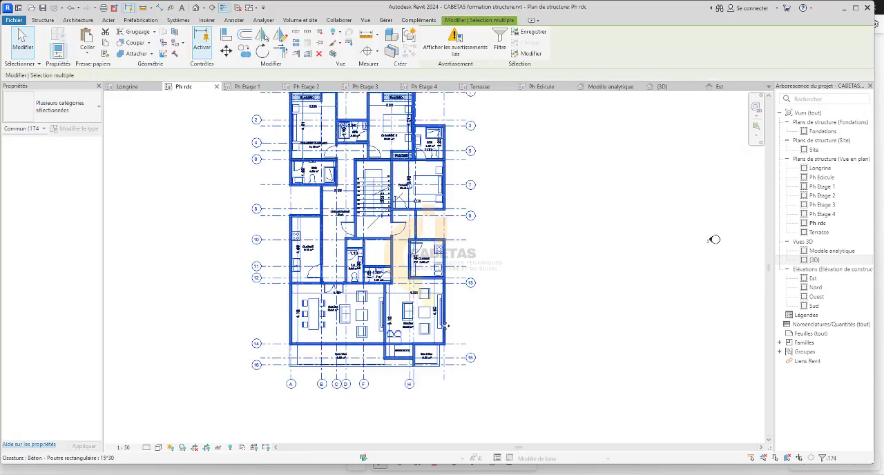
left_click(566, 324)
scroll(443, 353, "up", 5)
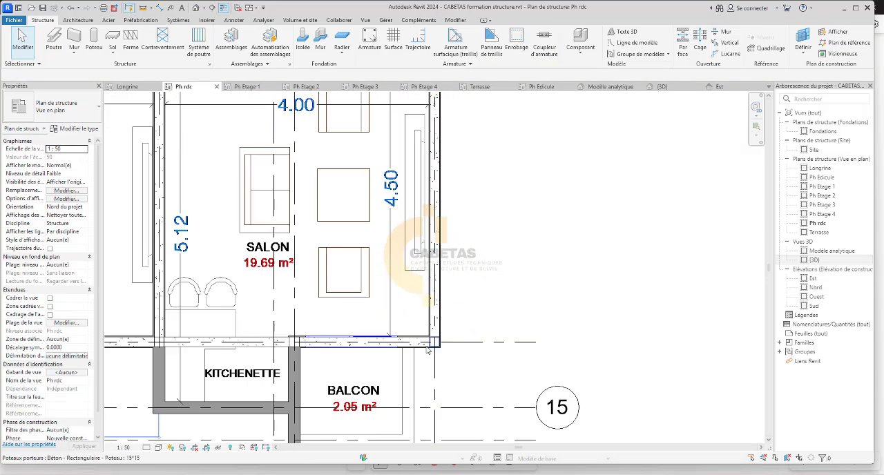
left_click(434, 345)
right_click(432, 347)
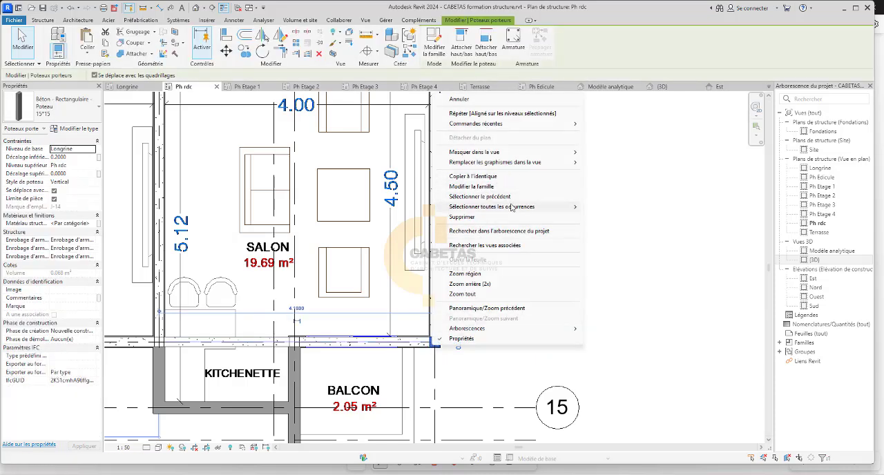
mouse_move(511, 206)
left_click(615, 207)
scroll(570, 279, "down", 3)
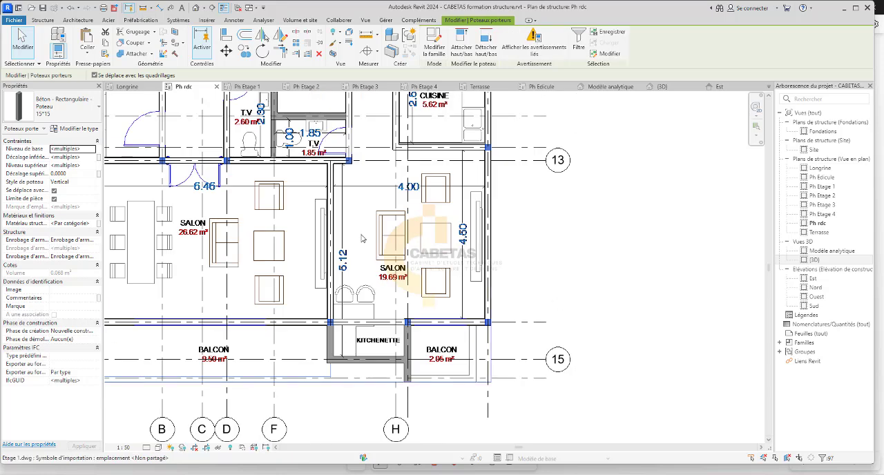
left_click(67, 173)
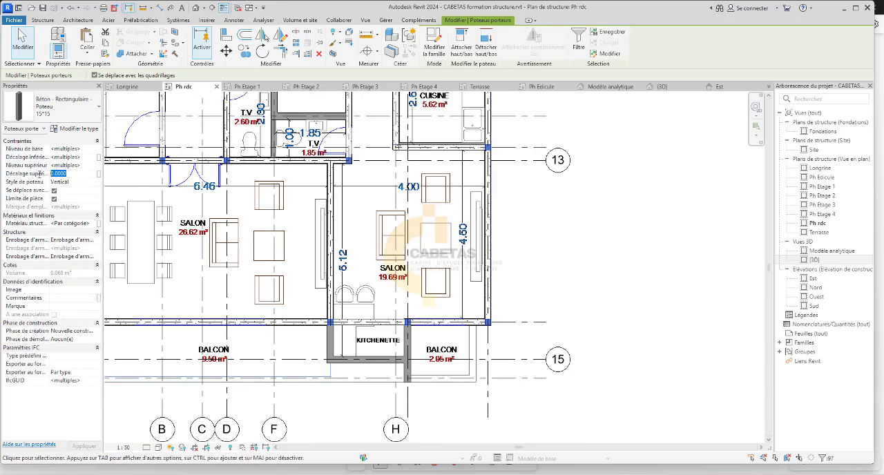
type("0")
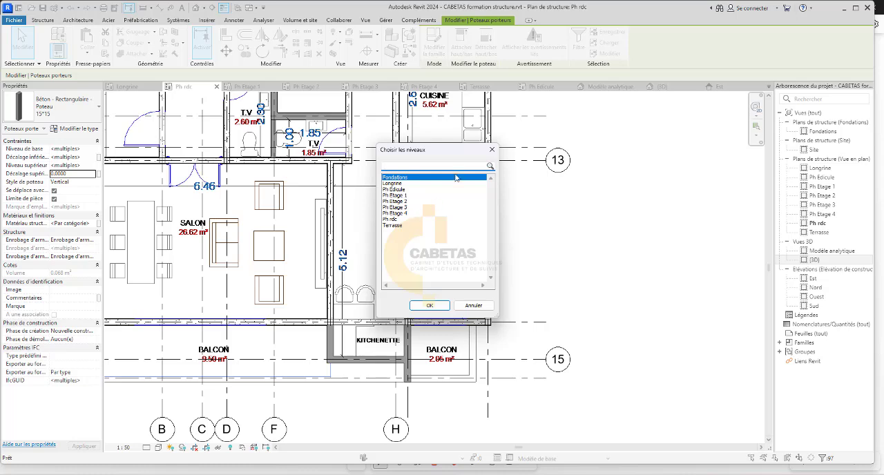
left_click(492, 149)
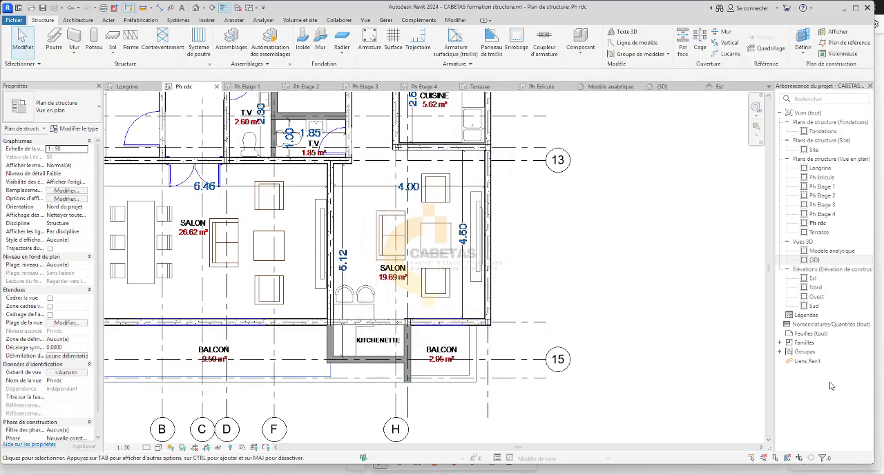
In the Est elevation, check the level and offset constraints of the outermost 15*15 column between Longrine and Ph rdc.
double_click(813, 277)
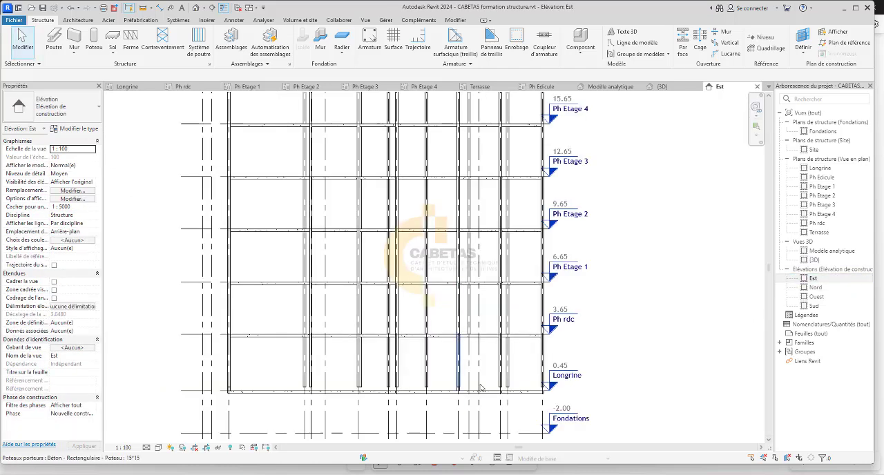
left_click(357, 376)
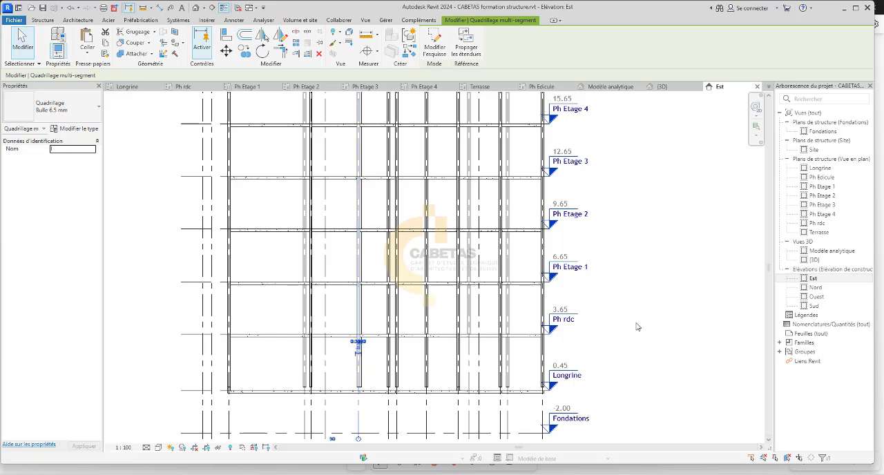
left_click(683, 316)
scroll(541, 362, "up", 5)
left_click(542, 358)
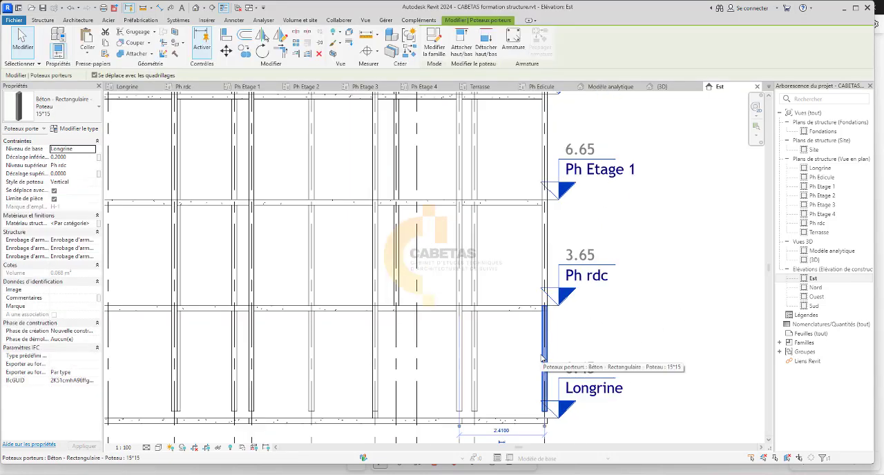
left_click(562, 335)
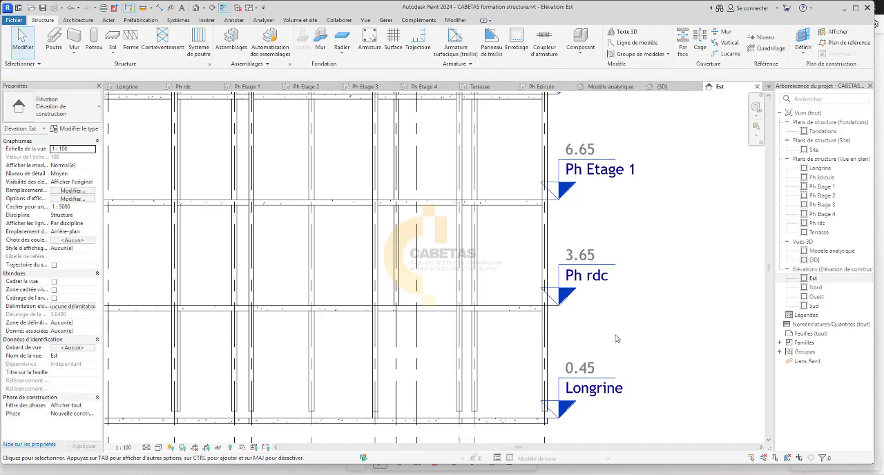
On the Longrine plan, examine the 15*30 beams and their junctions around the GUERITE rooms near grid 13.
left_click(136, 88)
scroll(427, 361, "up", 6)
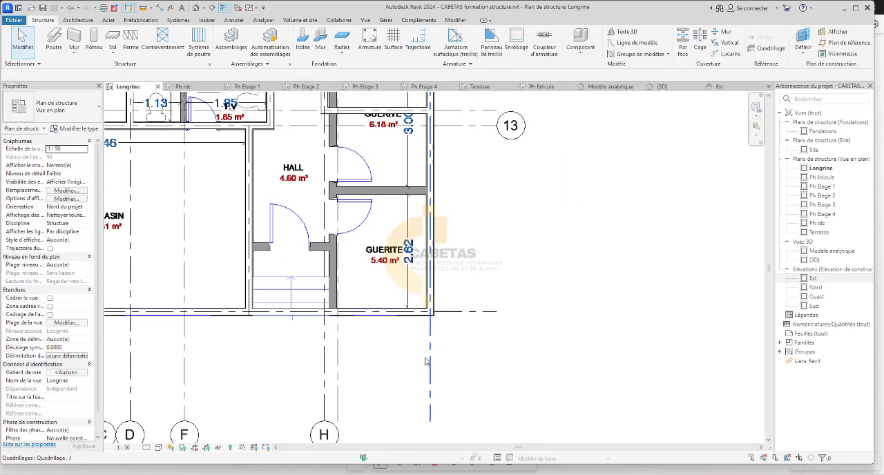
scroll(430, 311, "up", 3)
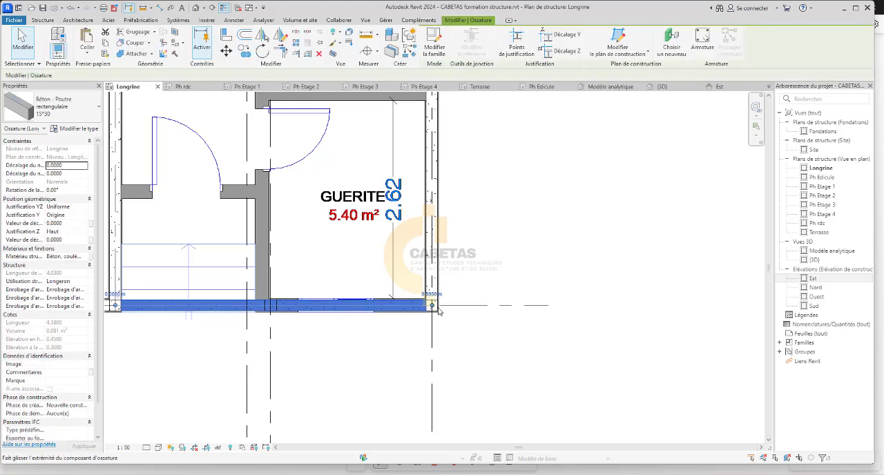
scroll(422, 199, "down", 3)
scroll(421, 199, "up", 1)
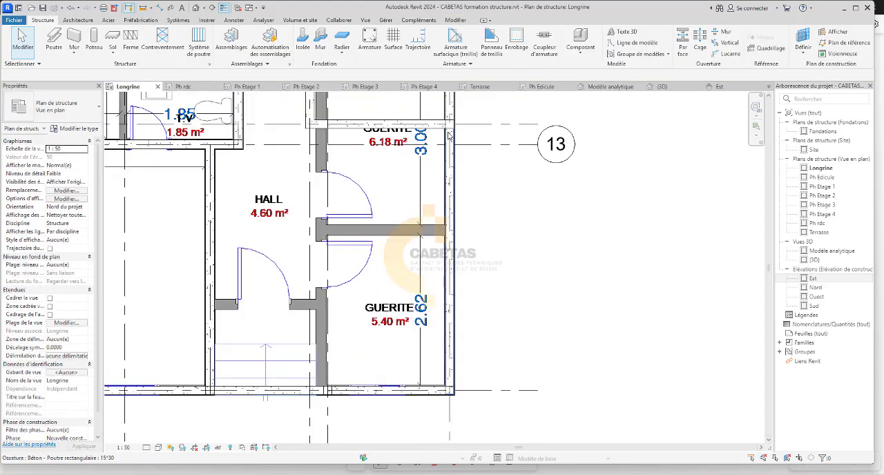
left_click(450, 123)
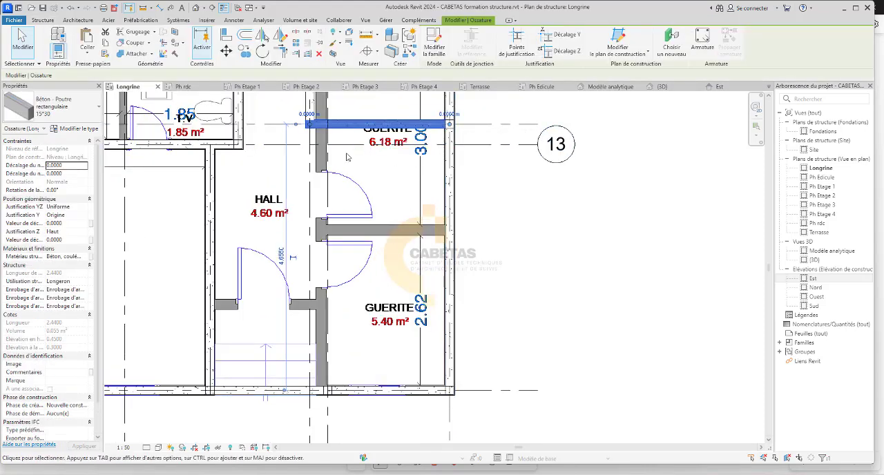
scroll(328, 157, "down", 1)
scroll(328, 157, "up", 2)
scroll(327, 157, "up", 2)
key("Escape")
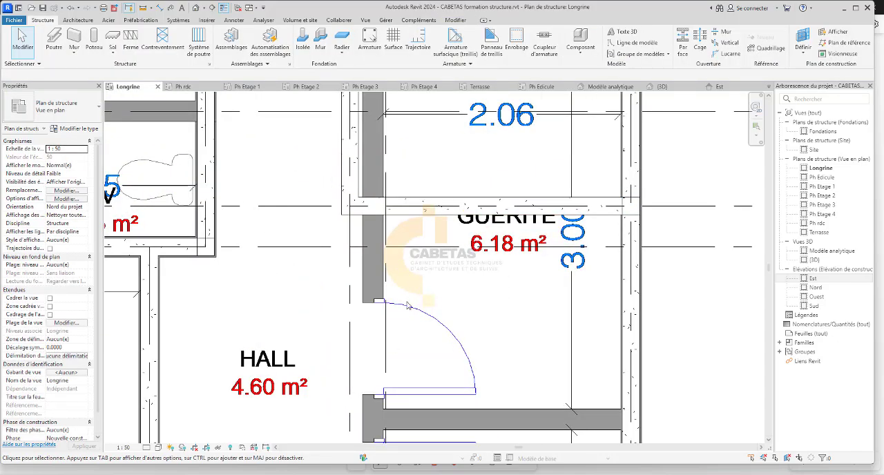
Examine the Longrine beam junctions around the T.V rooms, including the 15*30 beam between them and the DEGAGEMENT.
scroll(415, 259, "down", 4)
middle_click_drag(339, 261, 409, 287)
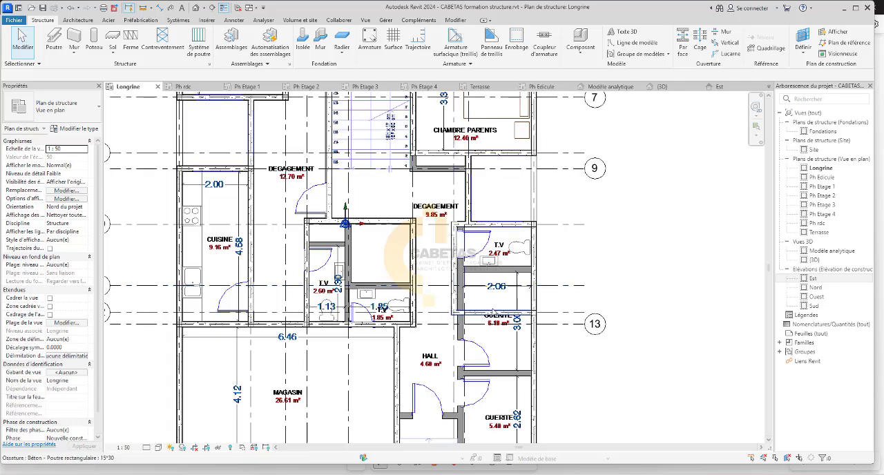
scroll(470, 293, "up", 3)
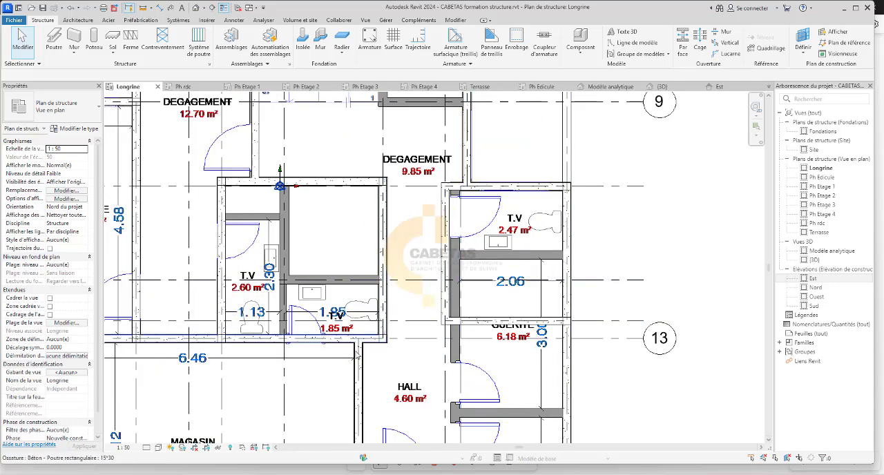
scroll(207, 178, "up", 2)
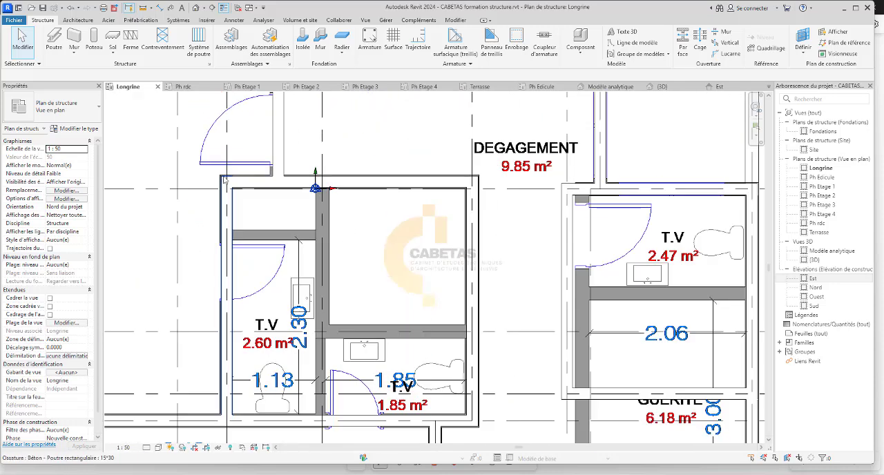
left_click(232, 184)
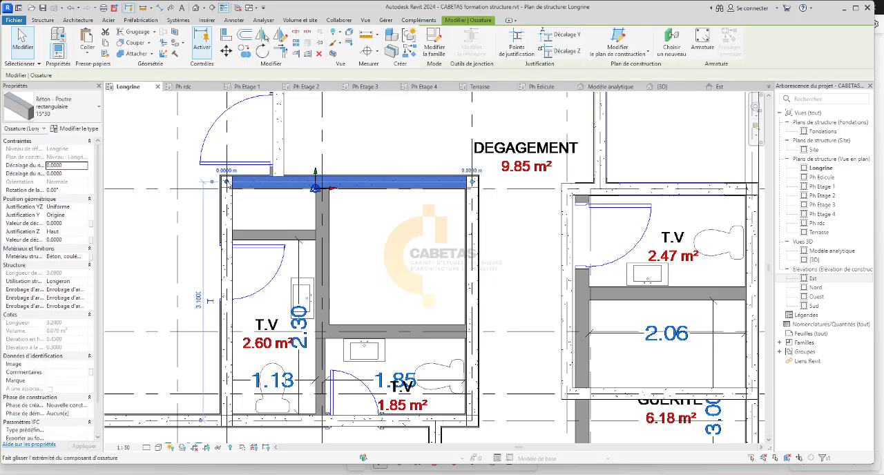
key("Escape")
scroll(197, 190, "down", 1)
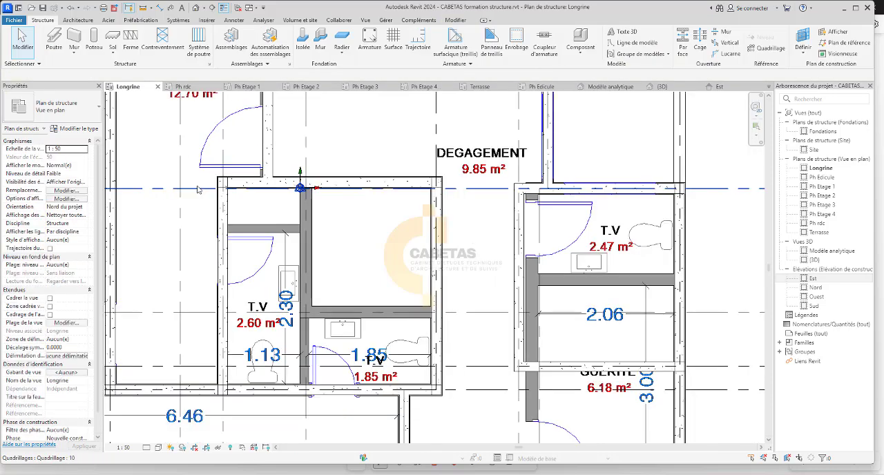
scroll(248, 188, "down", 4)
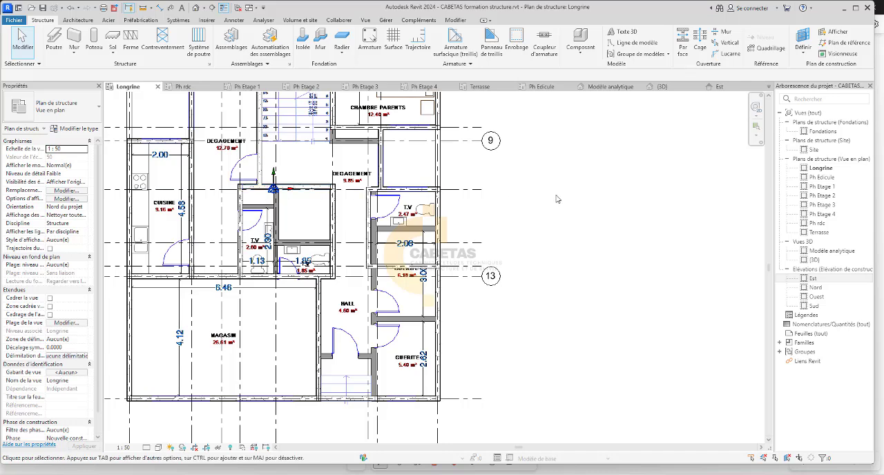
Try to select the whole Longrine plan and filter the selection to the Poteaux porteurs category.
scroll(442, 269, "down", 3)
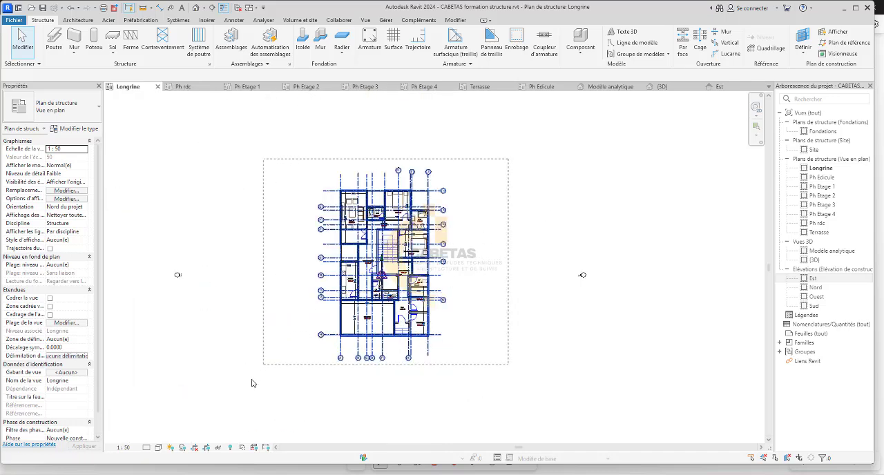
left_click_drag(508, 159, 251, 379)
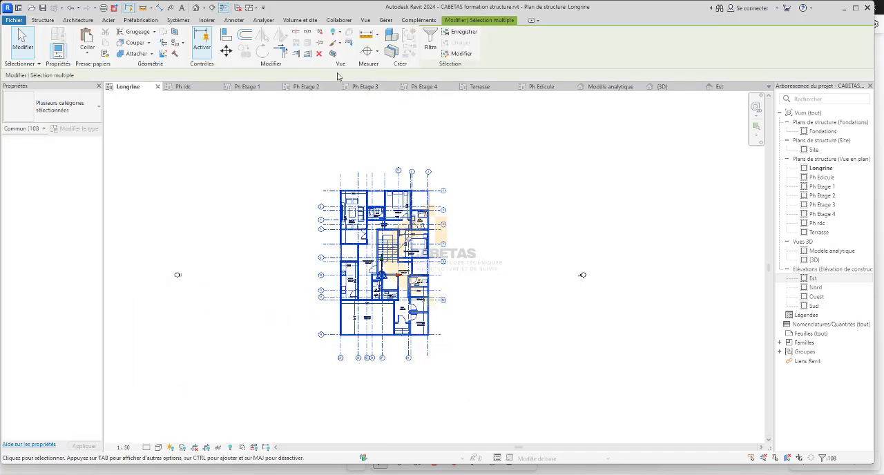
left_click(430, 41)
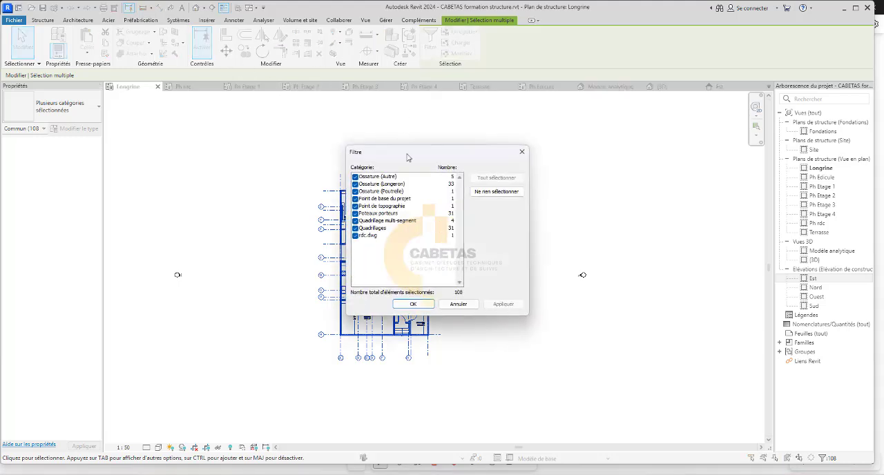
left_click(494, 192)
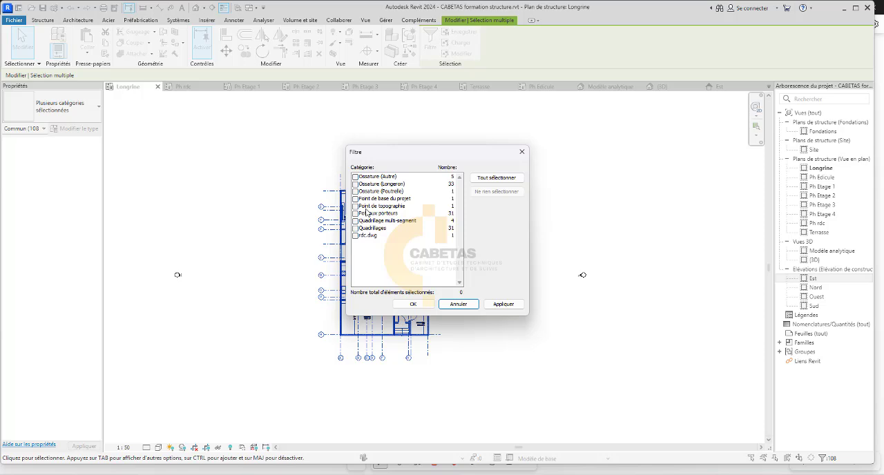
left_click(370, 214)
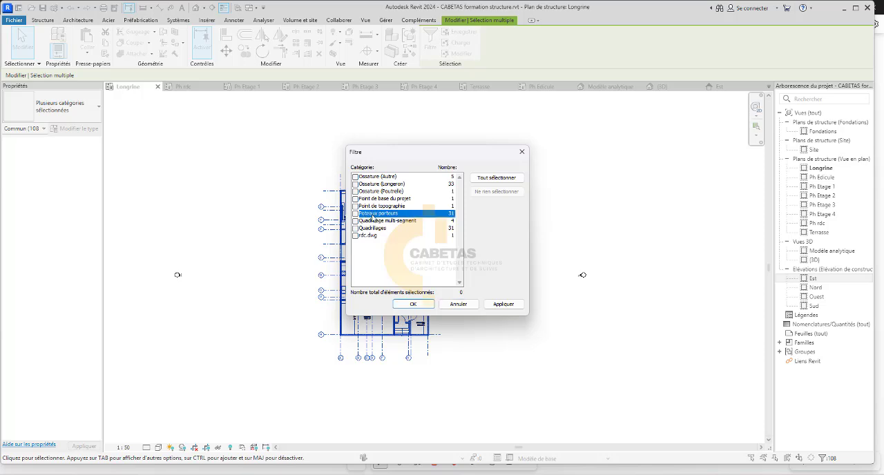
left_click(501, 305)
left_click(411, 304)
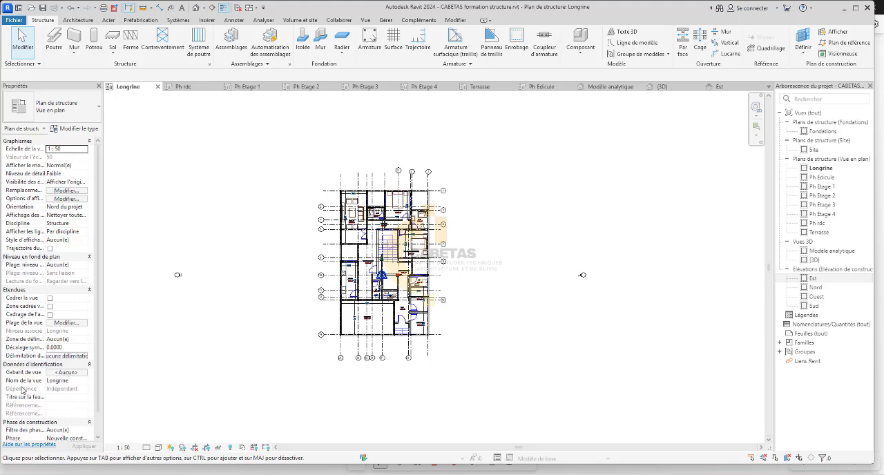
On the Ph rdc plan, select every 15*15 column visible in the view, starting from the one beside the 2.05 m² balcony.
scroll(56, 399, "down", 1)
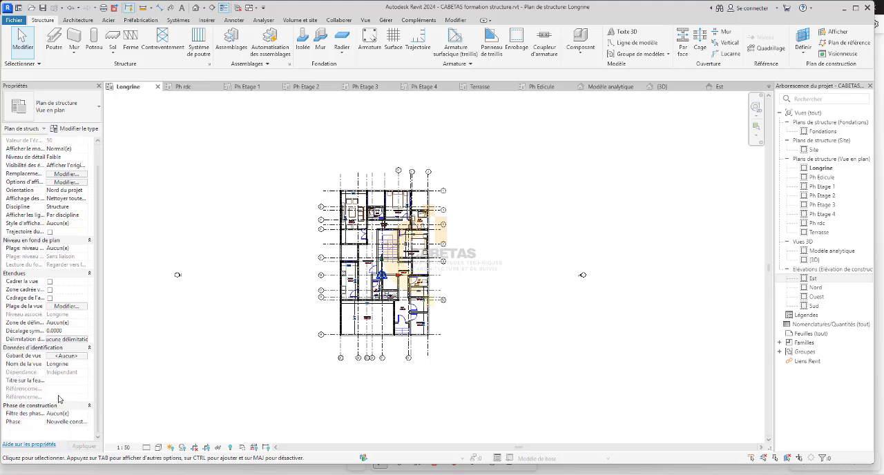
left_click(183, 87)
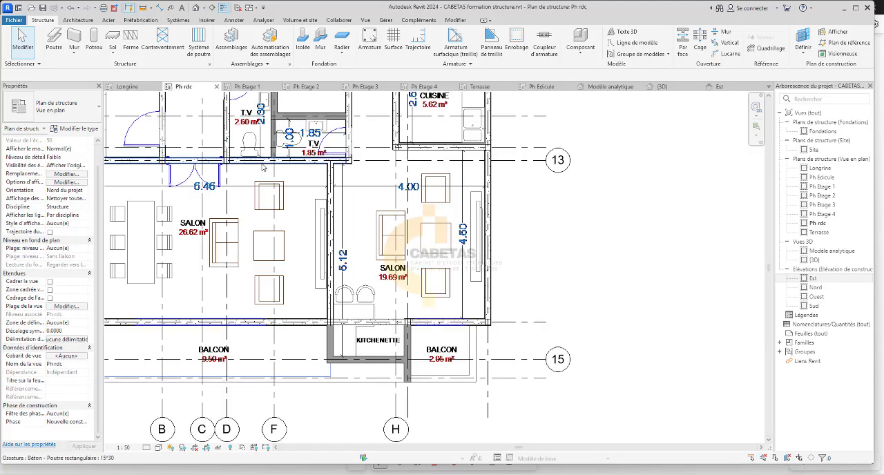
scroll(366, 239, "down", 4)
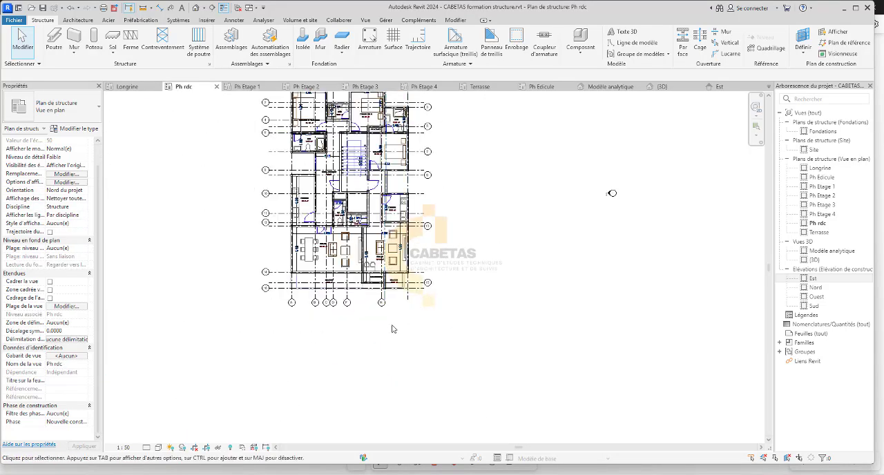
scroll(389, 327, "down", 2)
scroll(368, 305, "up", 3)
scroll(380, 280, "up", 5)
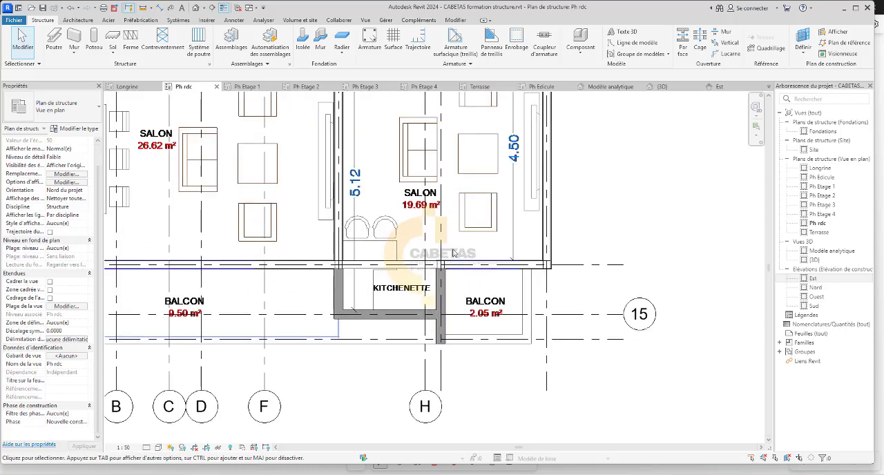
left_click(439, 265)
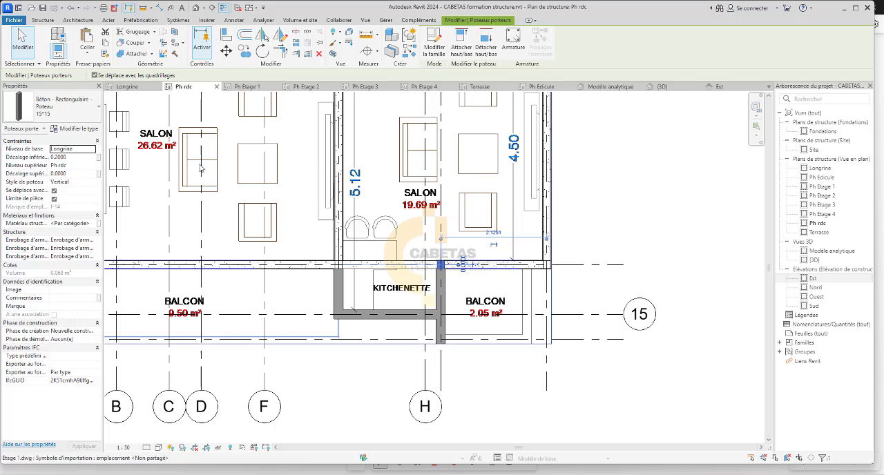
right_click(614, 156)
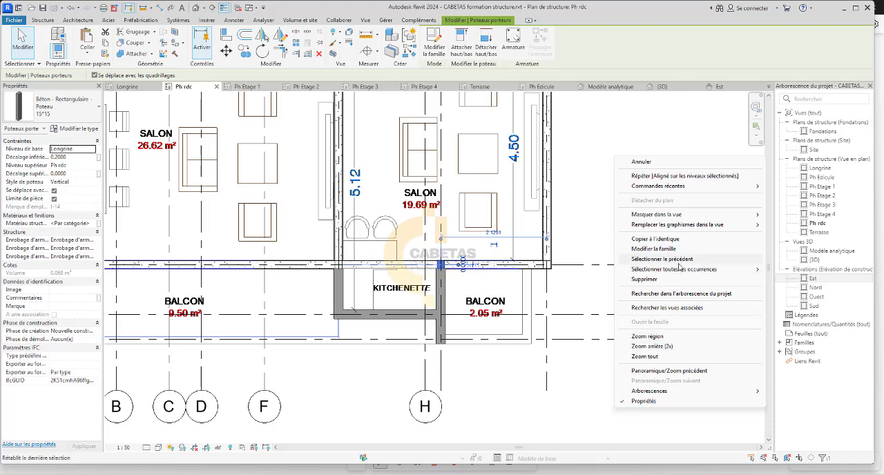
mouse_move(668, 272)
left_click(491, 269)
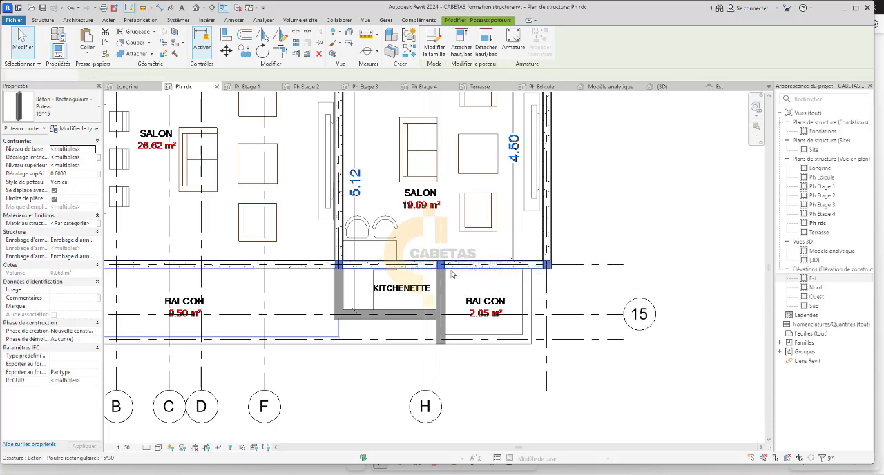
Set the selected columns' base offset to 0 and check them in the Est elevation.
left_click(71, 176)
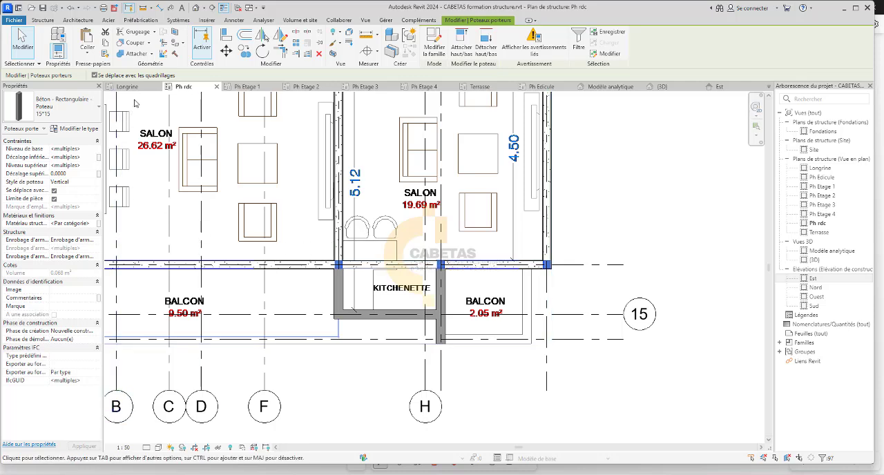
left_click(71, 176)
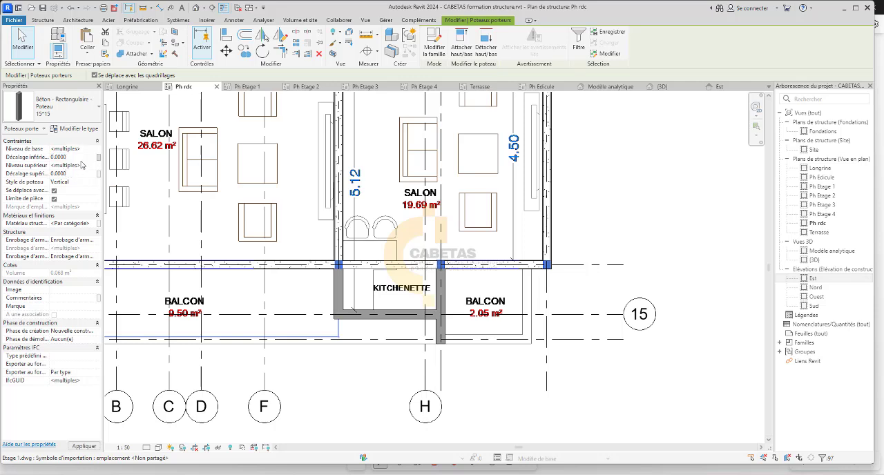
double_click(826, 279)
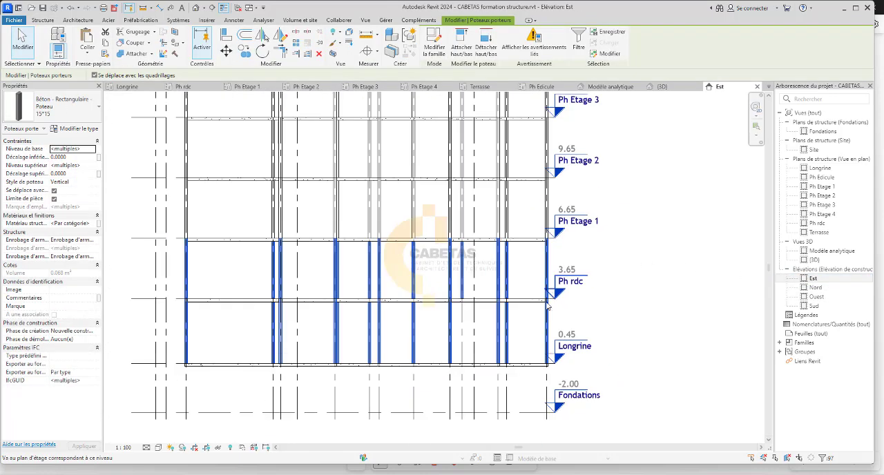
scroll(245, 381, "up", 3)
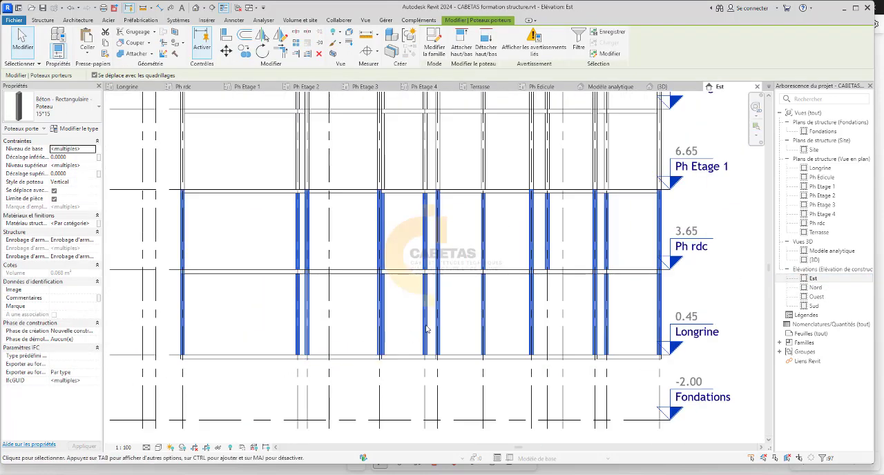
left_click(582, 243)
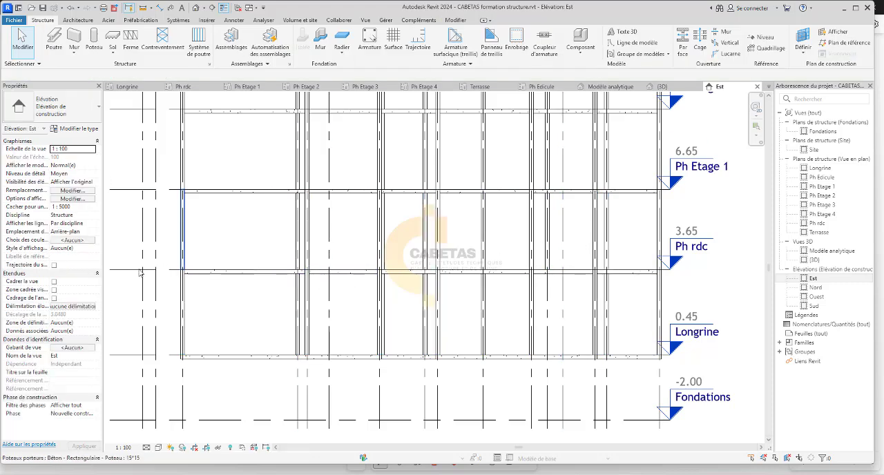
Select all 15*15 columns visible on the Ph rdc plan again and show the selection in the Est elevation.
scroll(310, 249, "down", 2)
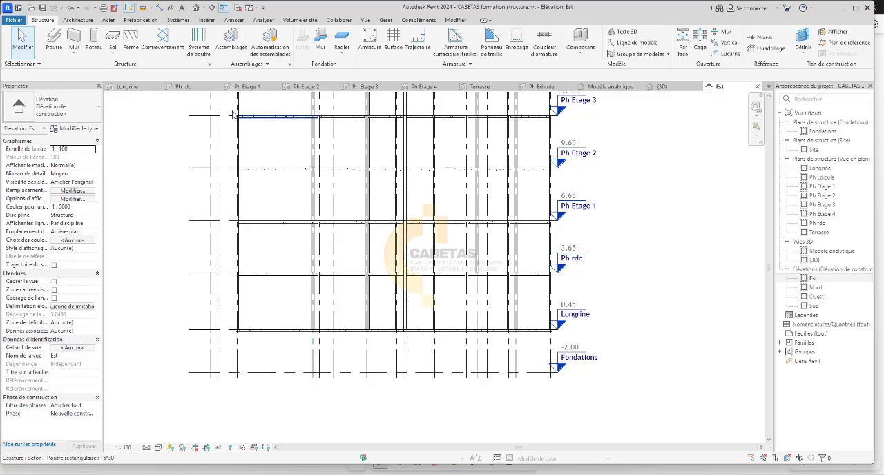
left_click(183, 87)
scroll(531, 256, "up", 2)
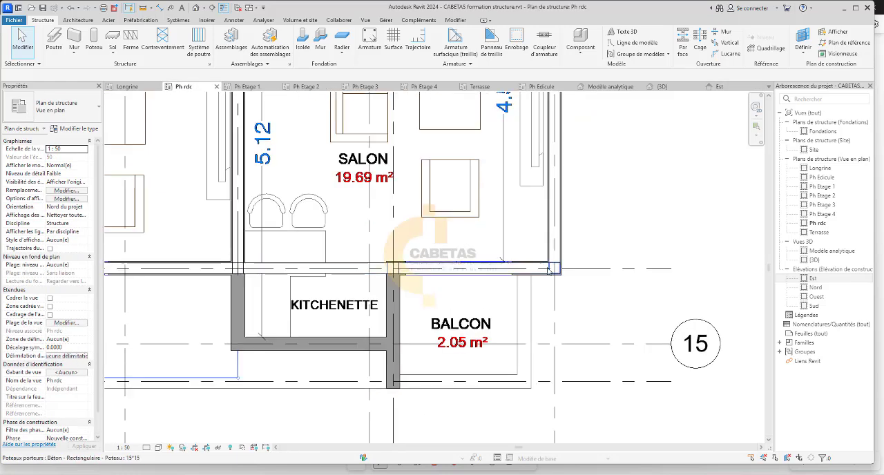
right_click(556, 273)
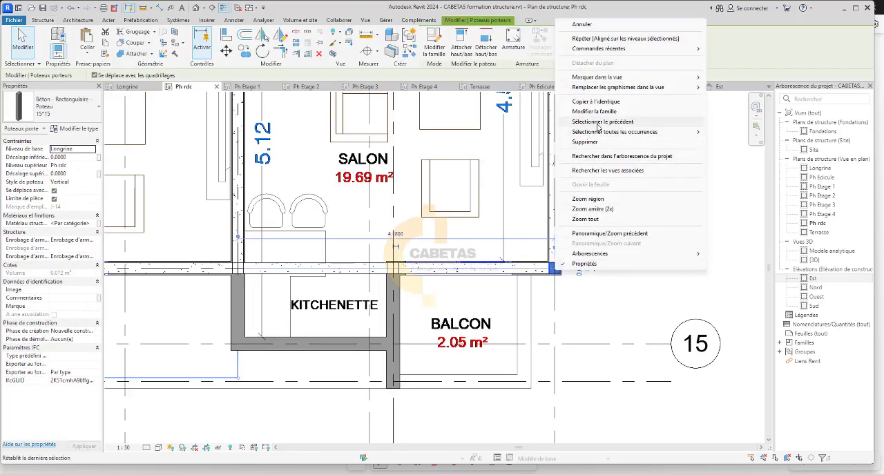
mouse_move(663, 131)
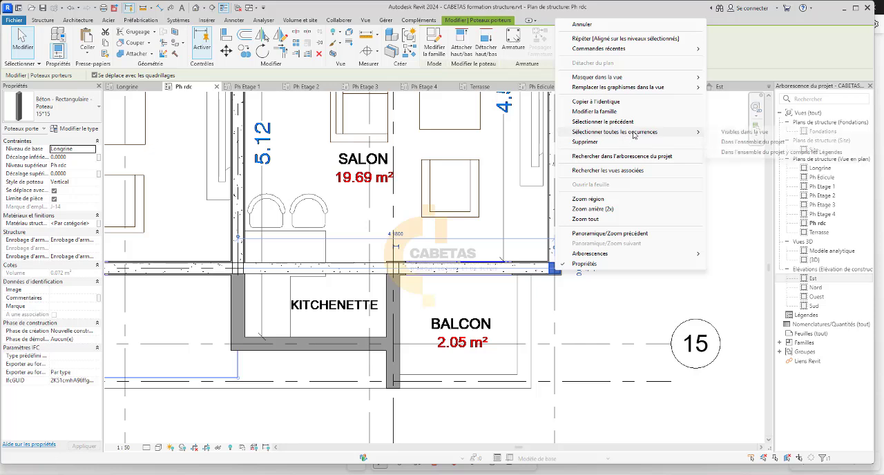
left_click(738, 132)
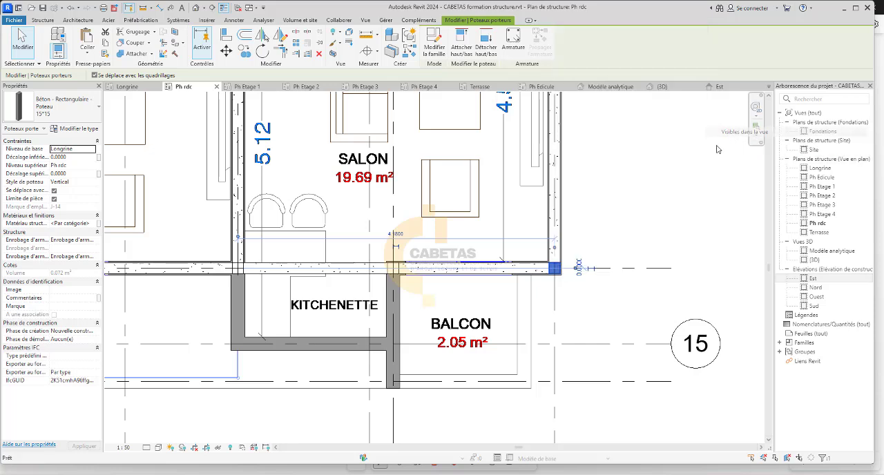
double_click(814, 278)
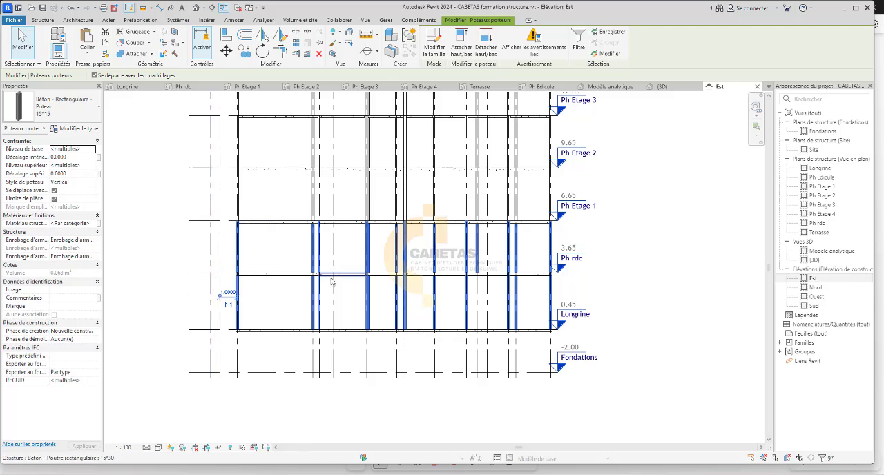
In the Est elevation, examine the columns between Longrine and Ph Etage 1 and how the frame continues up to Terrasse.
scroll(508, 277, "up", 2)
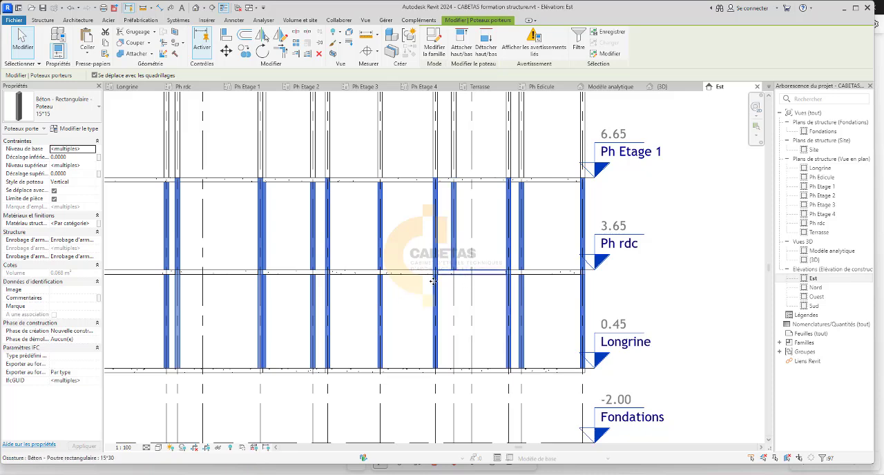
scroll(474, 325, "down", 2)
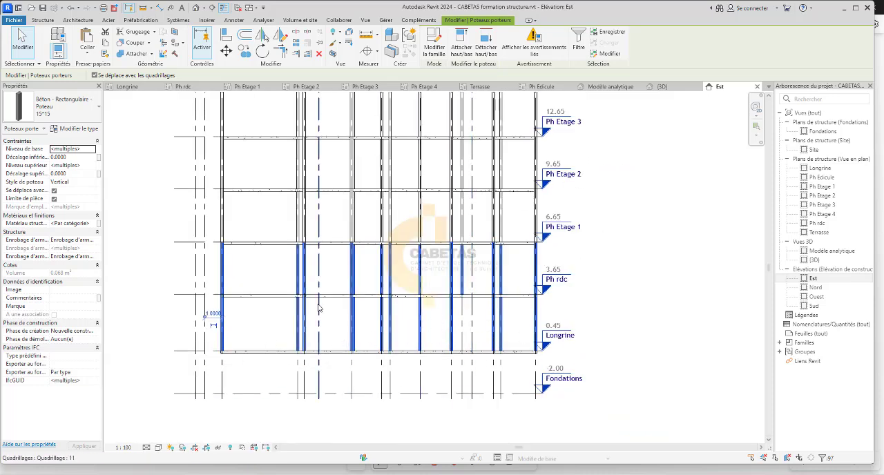
scroll(318, 307, "up", 2)
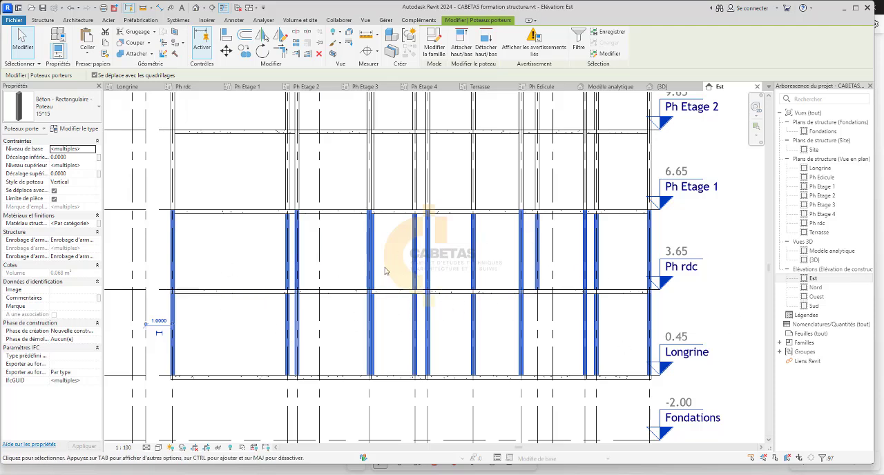
scroll(379, 267, "down", 2)
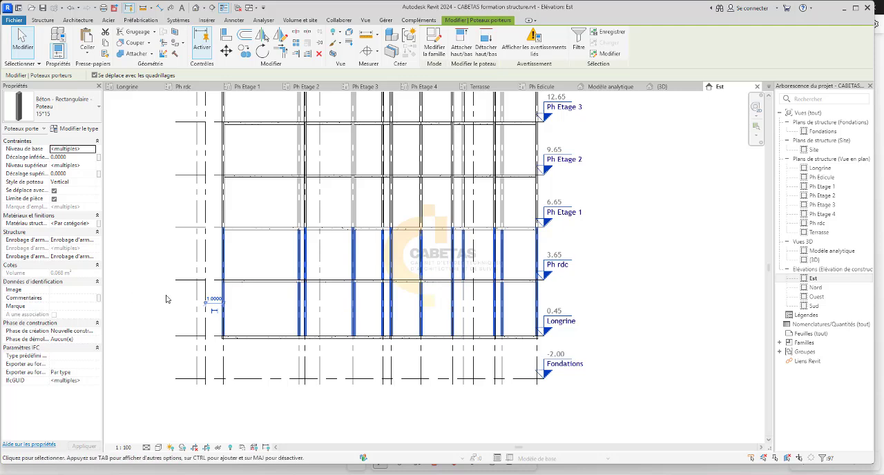
scroll(203, 329, "up", 1)
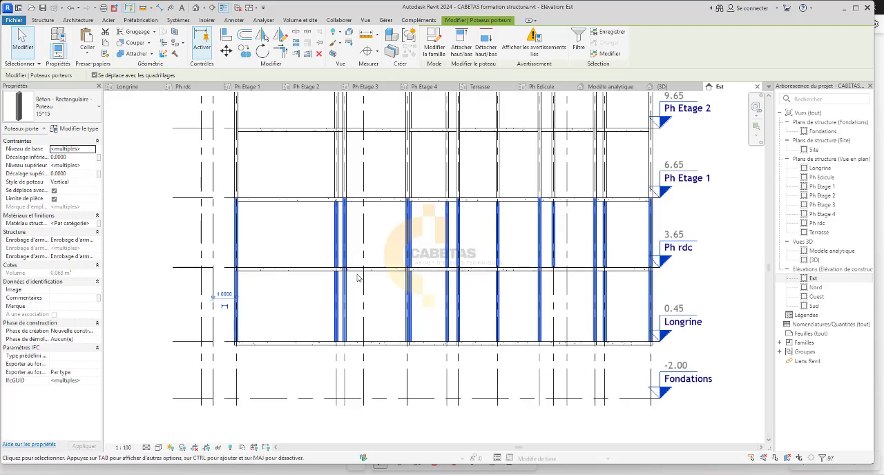
left_click(450, 336)
scroll(450, 337, "down", 3)
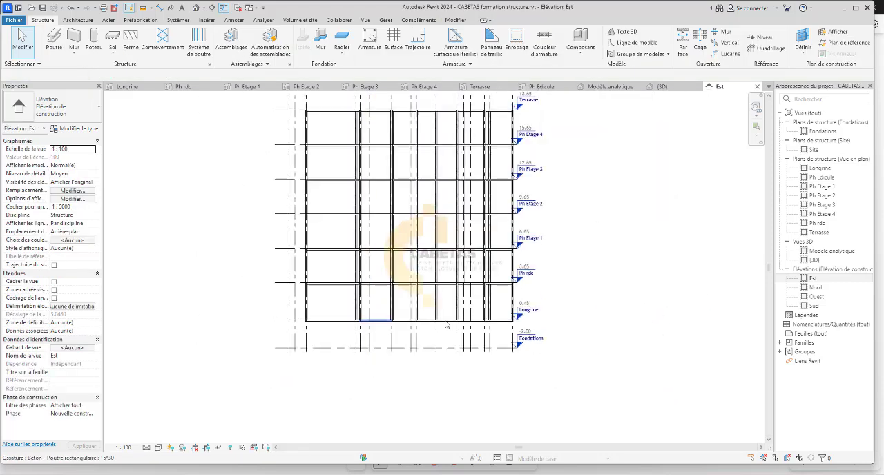
scroll(562, 268, "up", 1)
middle_click_drag(563, 269, 568, 326)
scroll(392, 238, "down", 3)
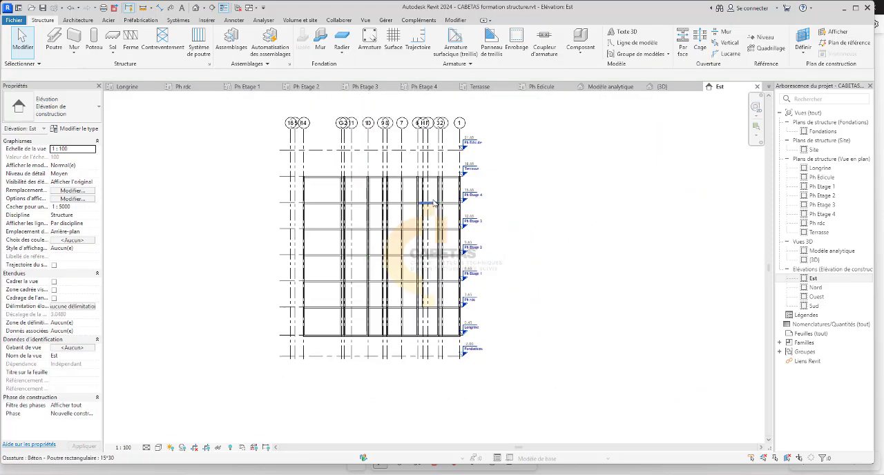
scroll(308, 251, "up", 5)
scroll(473, 311, "down", 4)
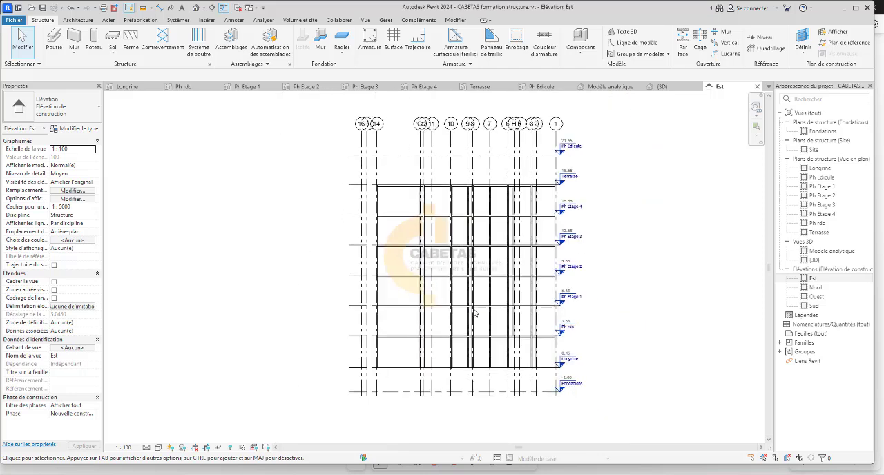
scroll(438, 392, "up", 4)
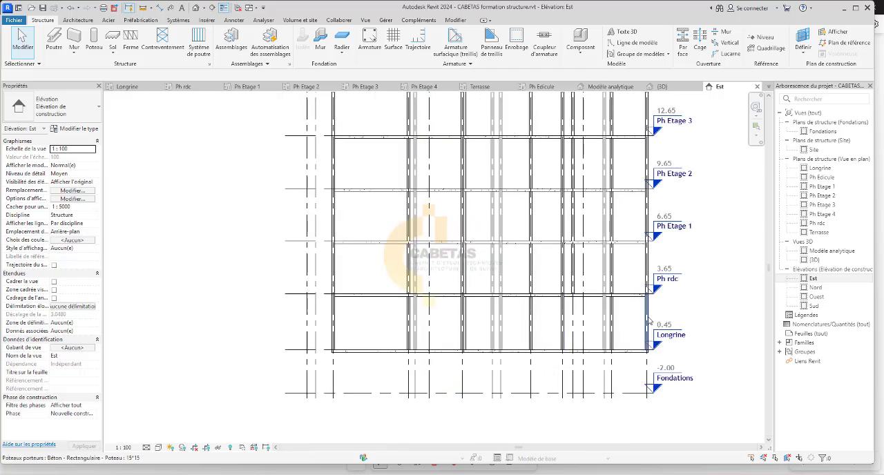
left_click_drag(635, 317, 315, 322)
left_click_drag(216, 309, 207, 308)
key("Escape")
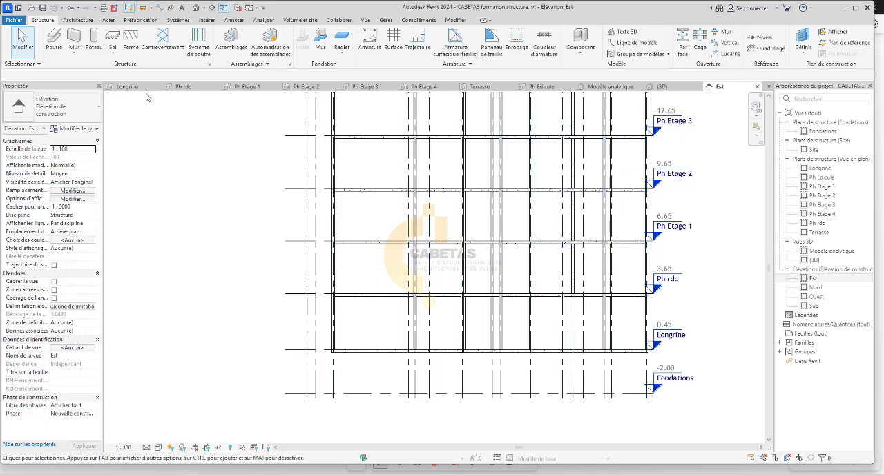
Select the whole Longrine plan and filter the selection to the Ossature (Autre), Ossature (Longeron) and Ossature (Poutrelle) categories.
left_click(125, 86)
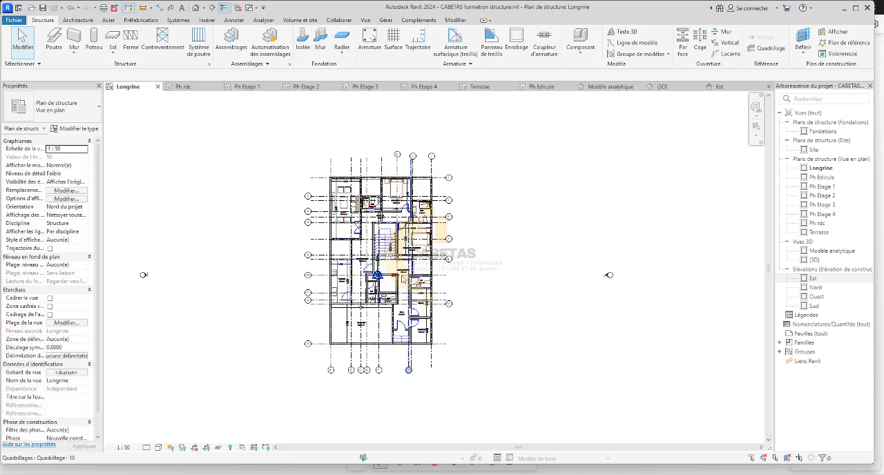
scroll(402, 279, "up", 1)
left_click_drag(538, 122, 272, 385)
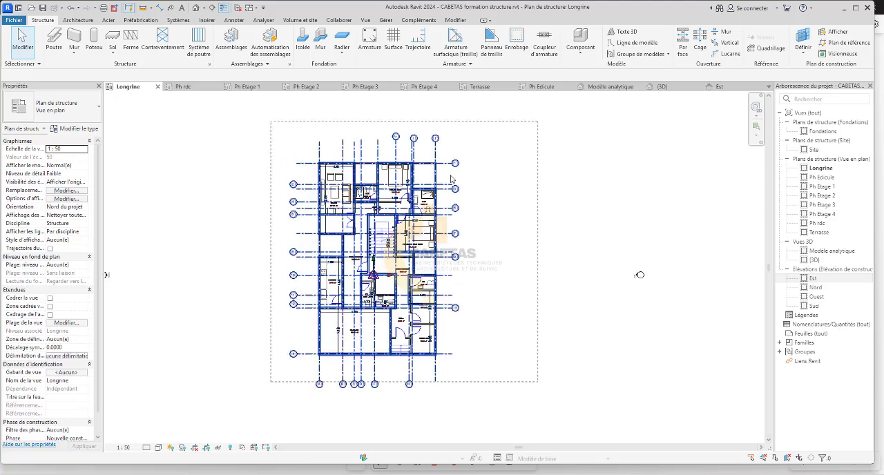
left_click(428, 47)
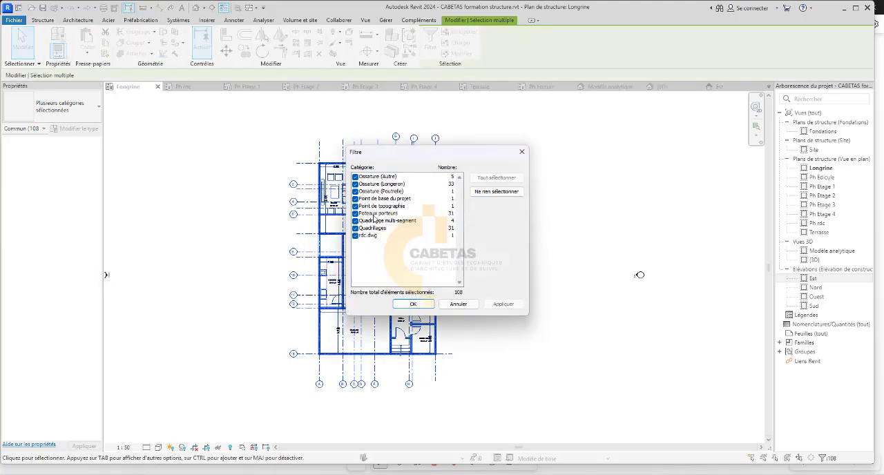
left_click(495, 194)
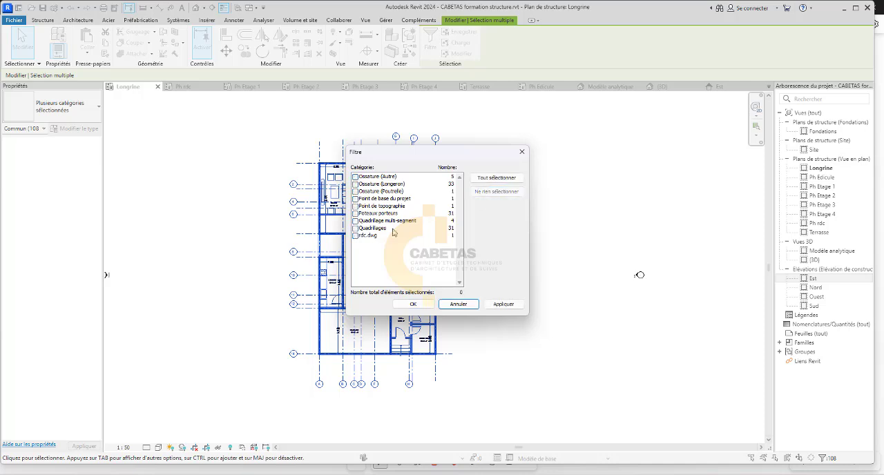
left_click(371, 194)
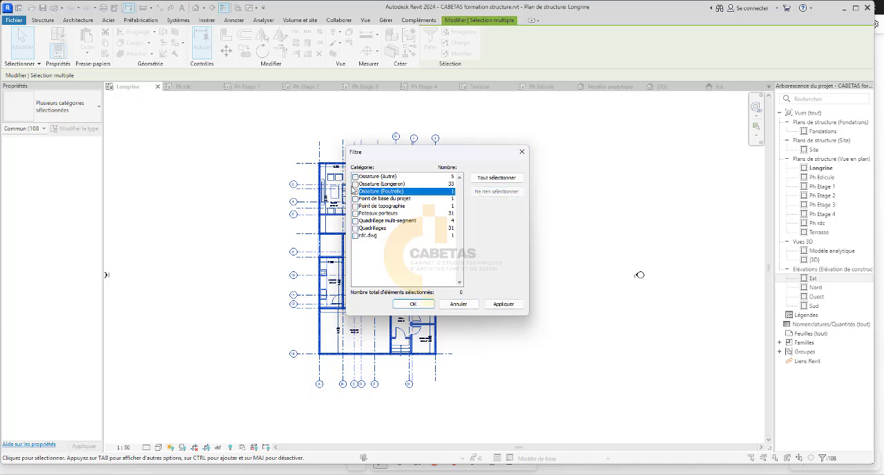
left_click(355, 184)
left_click(355, 192)
left_click(356, 176)
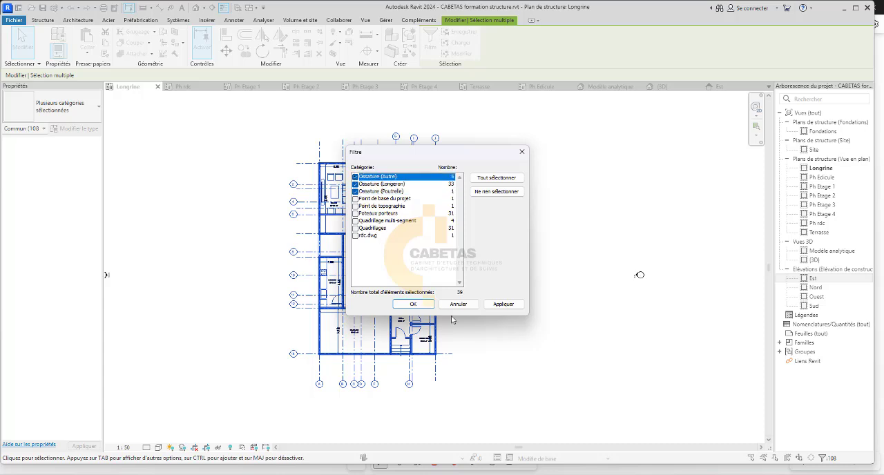
left_click(413, 304)
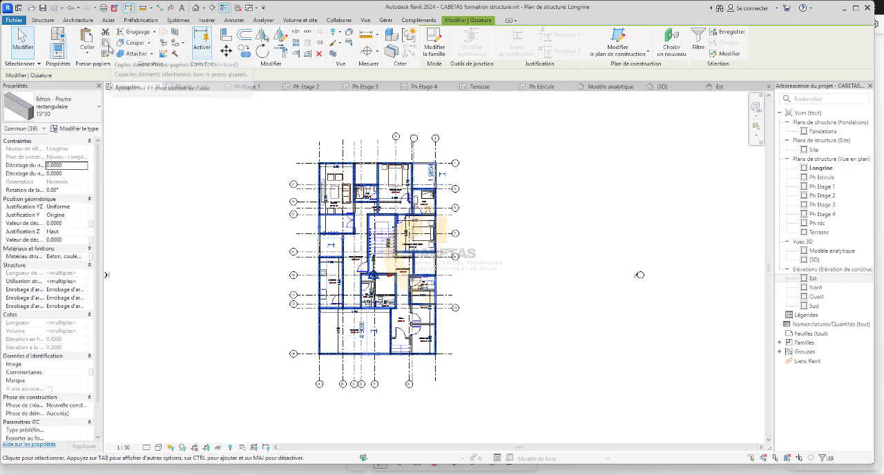
Try to copy the filtered Longrine beams to the Fondations level and show them in the Est elevation.
left_click(109, 48)
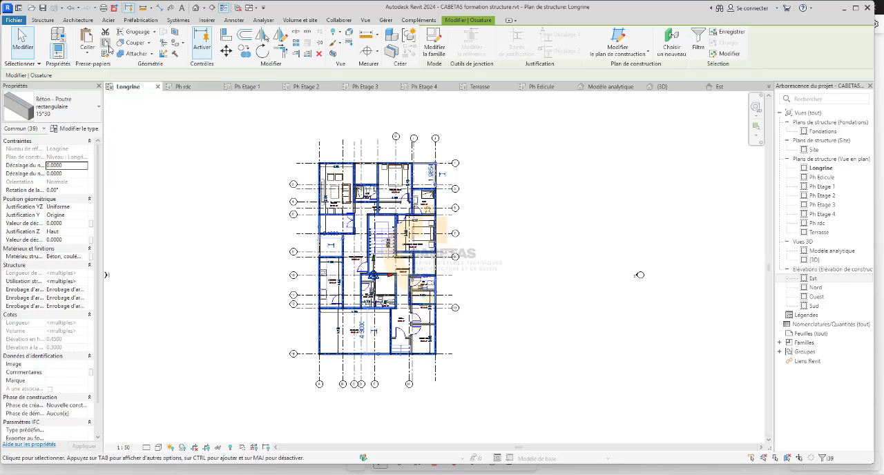
left_click(87, 53)
left_click(132, 87)
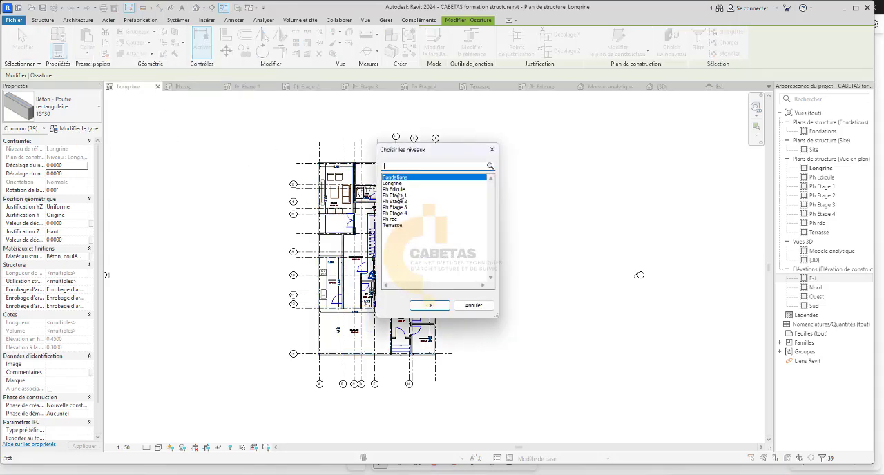
left_click(418, 307)
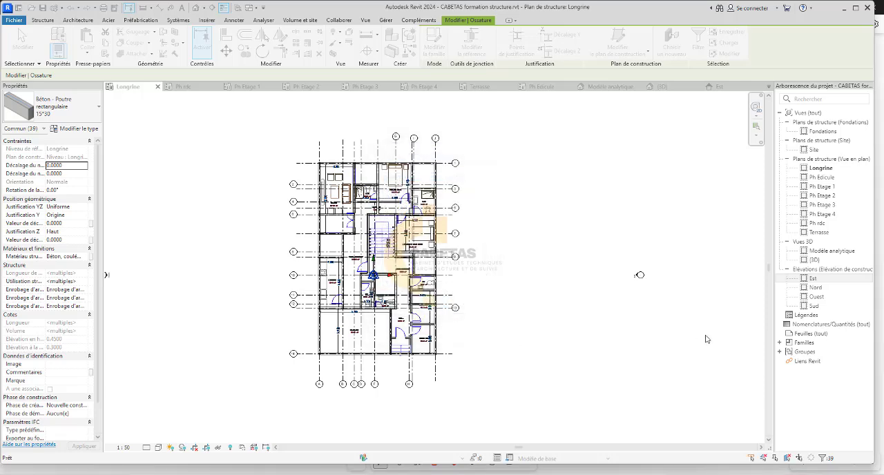
double_click(815, 278)
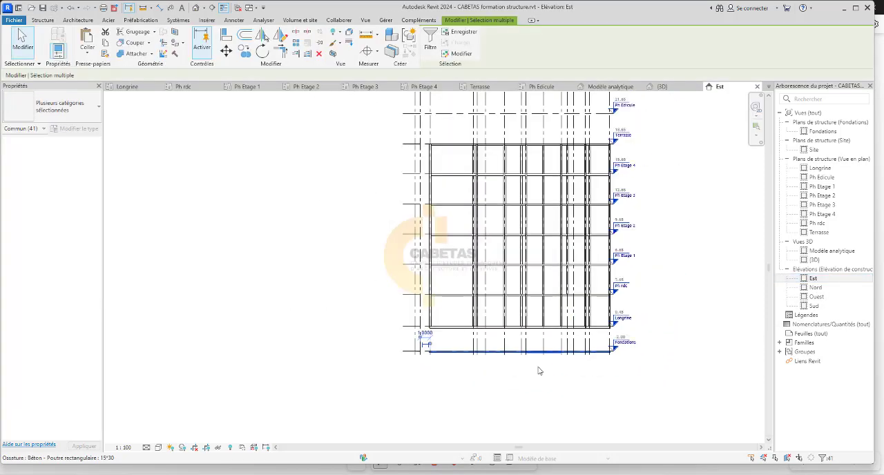
Examine the beams pasted at Fondations in the Est elevation and remove them.
scroll(562, 341, "up", 2)
scroll(565, 290, "down", 2)
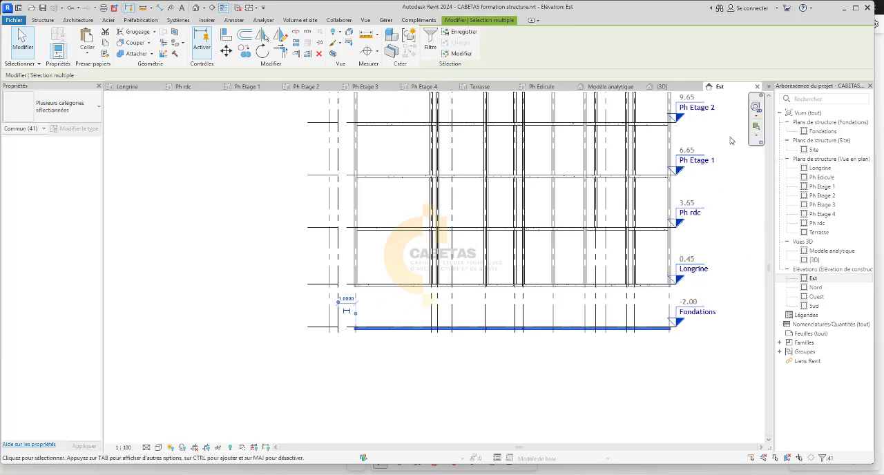
scroll(587, 272, "down", 1)
scroll(587, 272, "down", 1)
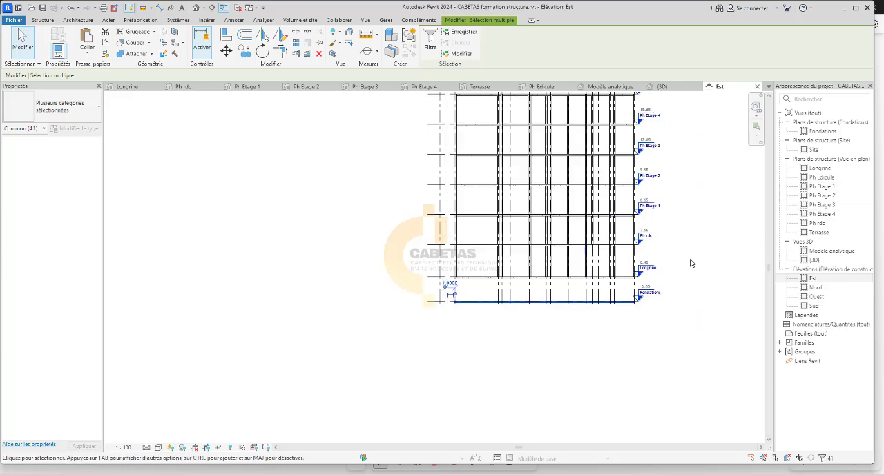
scroll(664, 281, "up", 1)
scroll(621, 295, "up", 2)
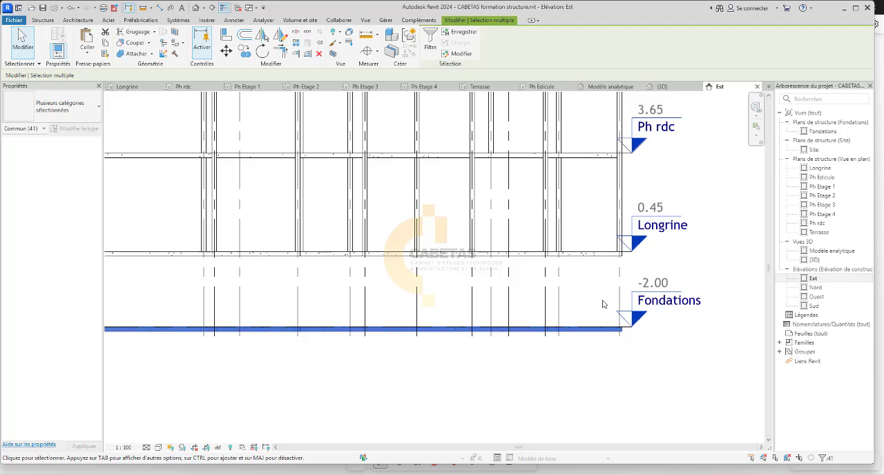
key("Escape")
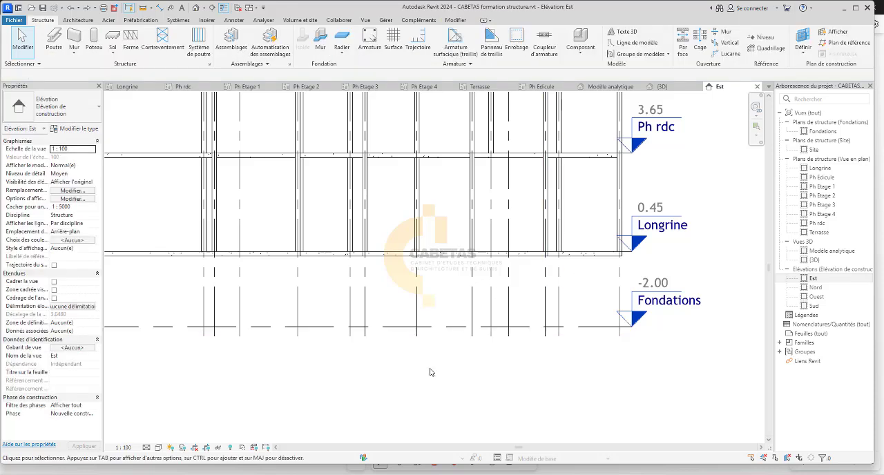
Try to copy the columns between Longrine and Ph rdc to the Fondations level in the Est elevation, and delete the pasted copies.
scroll(511, 324, "down", 2)
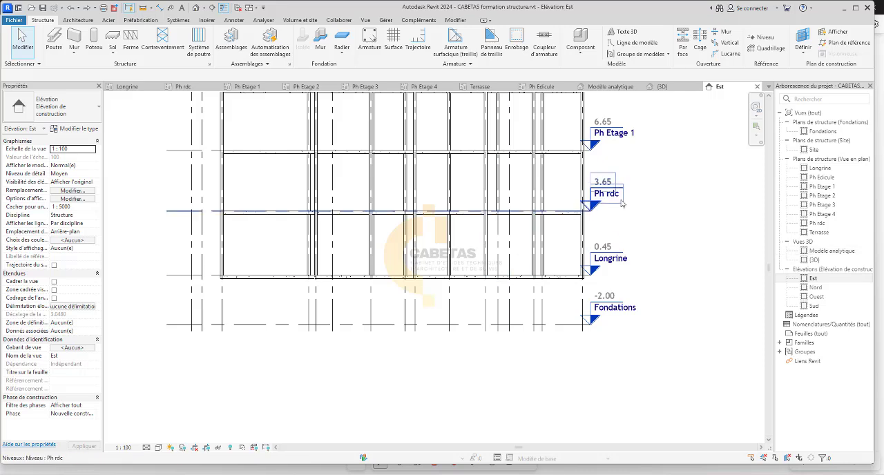
left_click_drag(584, 242, 470, 239)
left_click(684, 245)
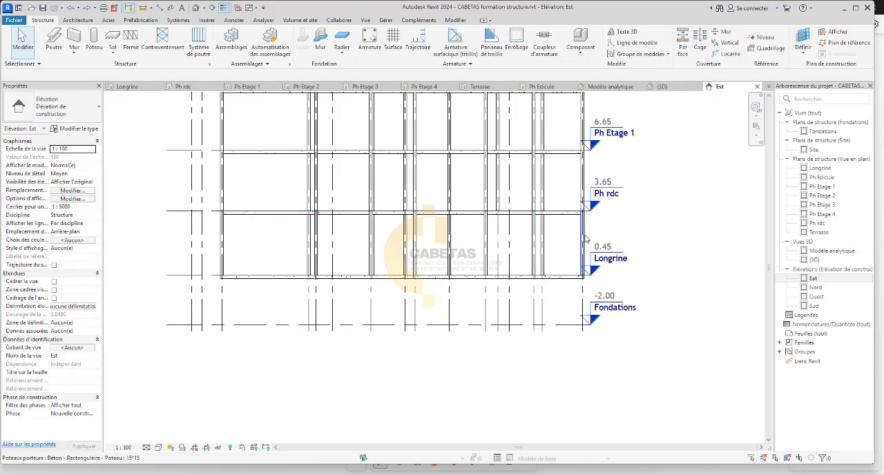
scroll(587, 235, "up", 1)
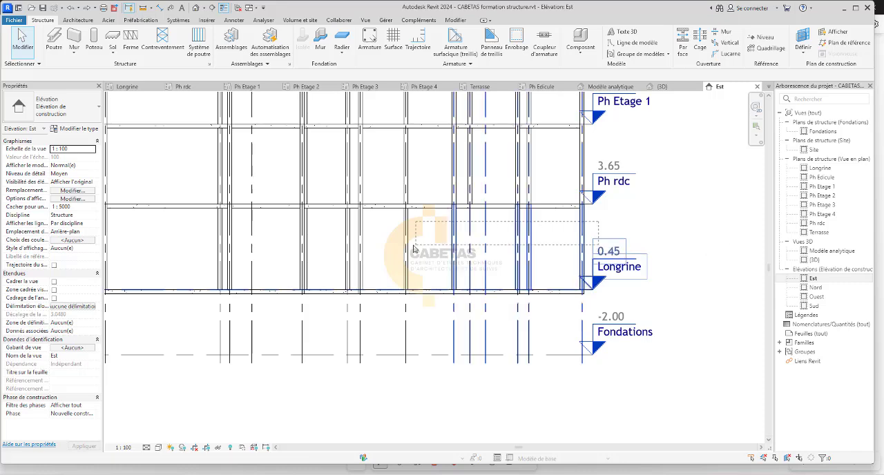
scroll(498, 236, "down", 2)
left_click_drag(518, 234, 210, 252)
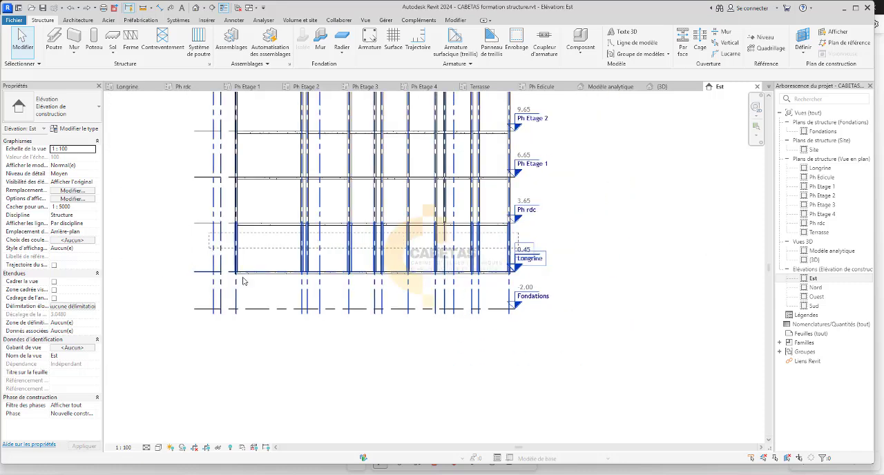
left_click_drag(243, 281, 243, 283)
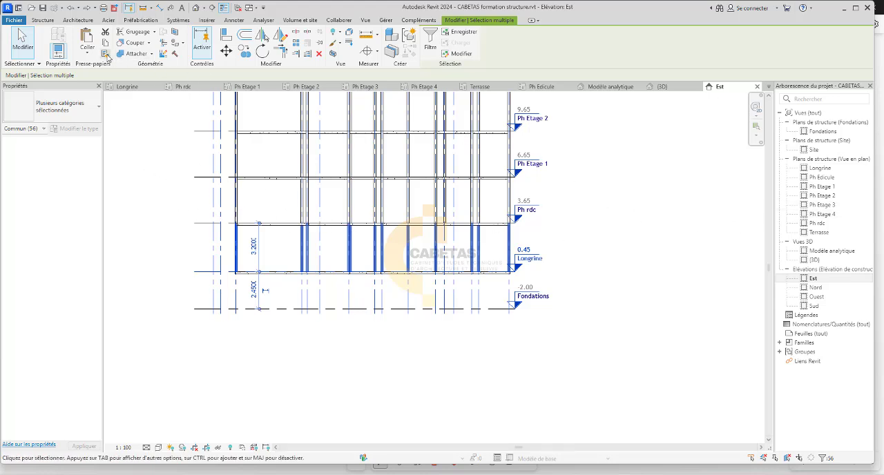
left_click(86, 56)
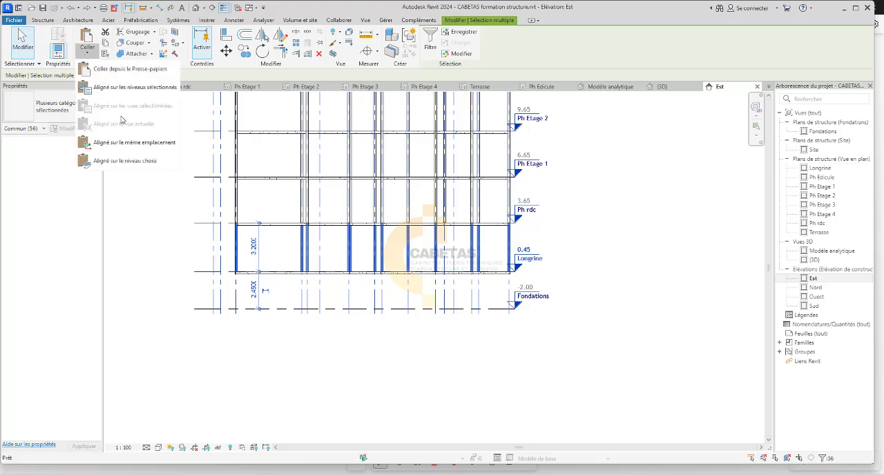
left_click(117, 88)
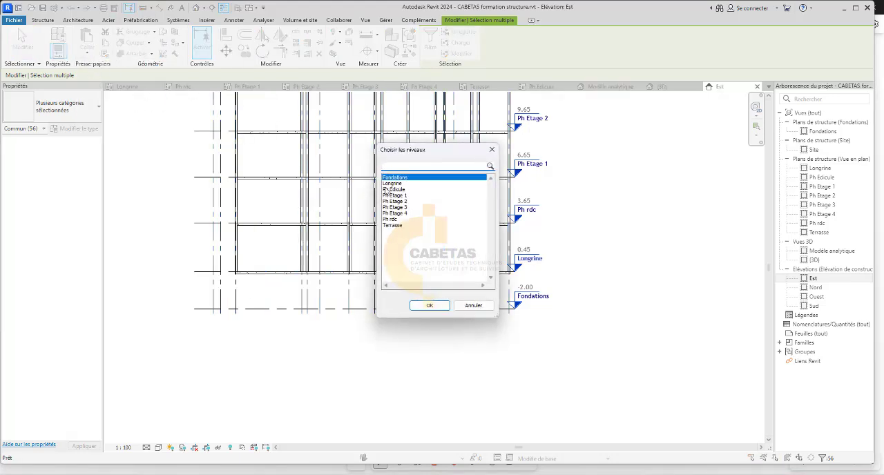
left_click(425, 307)
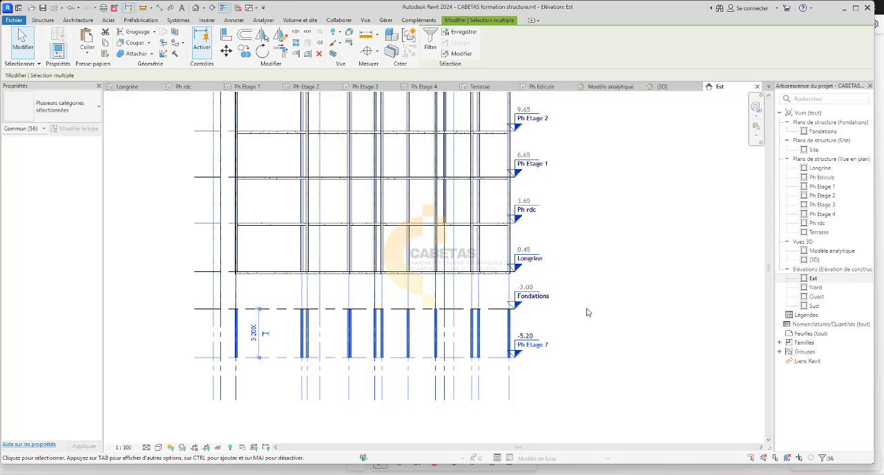
key("Delete")
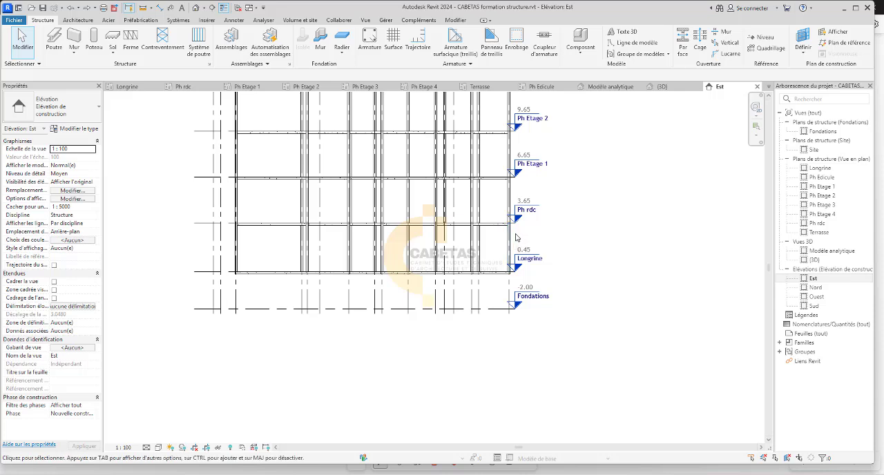
Select the columns between Longrine and Ph rdc without the level line and paste a copy aligned to the Longrine level.
left_click_drag(515, 233, 223, 249)
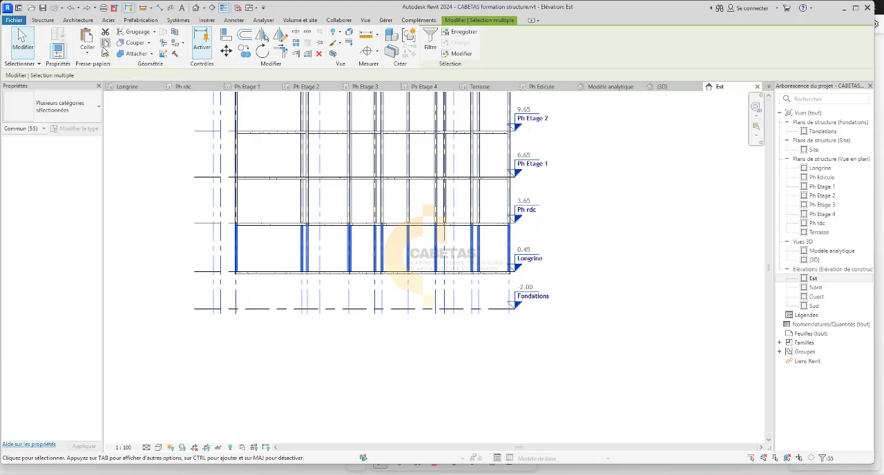
left_click(83, 54)
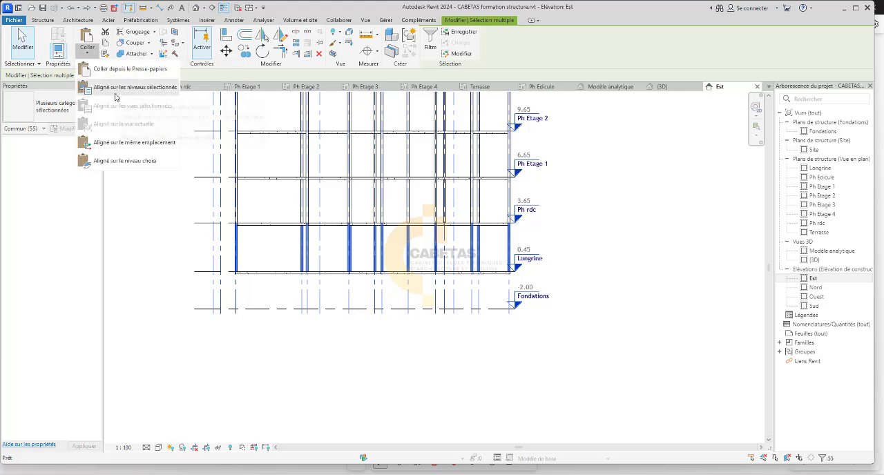
left_click(122, 88)
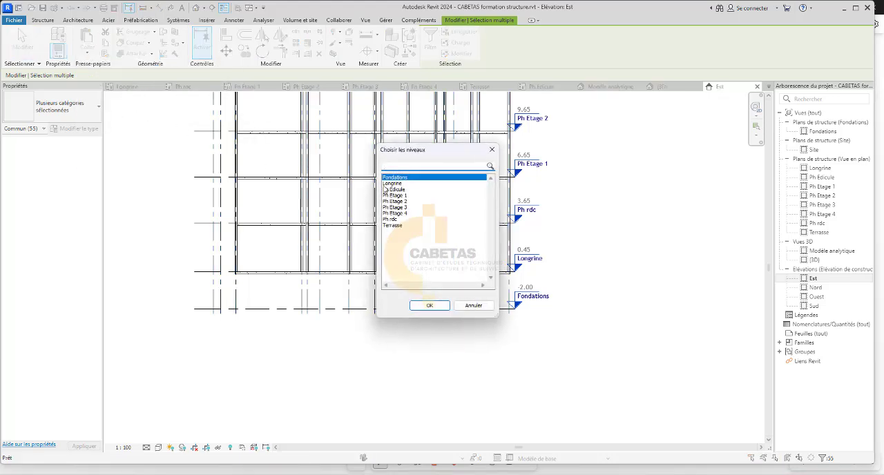
left_click(387, 189)
left_click(429, 306)
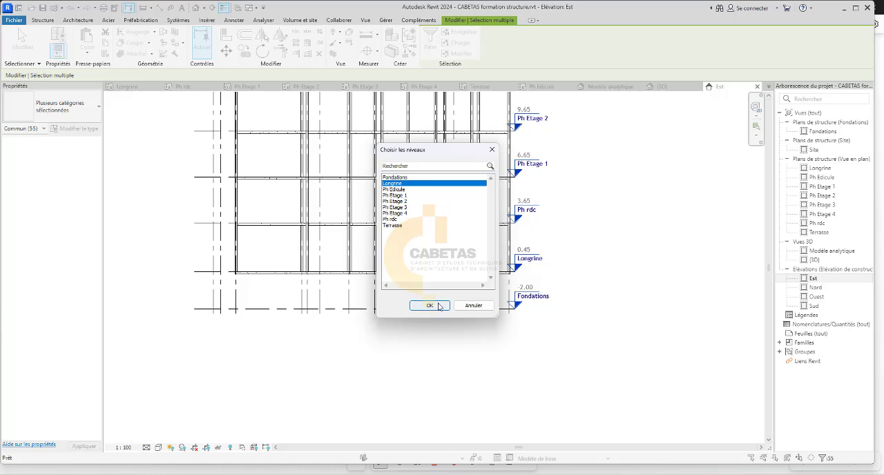
left_click(607, 341)
Inspect the pasted columns below Longrine in the Est elevation and check the constraints of the one at the Fondations level marker.
scroll(382, 310, "up", 1)
scroll(384, 313, "up", 1)
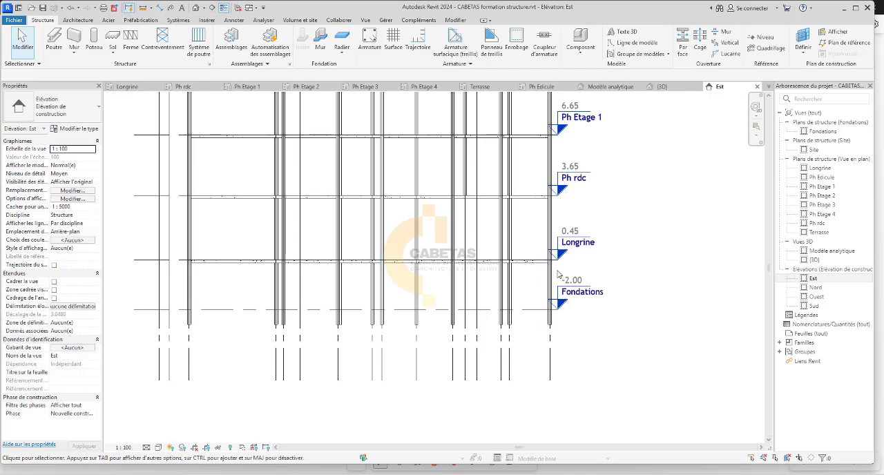
left_click_drag(558, 270, 164, 296)
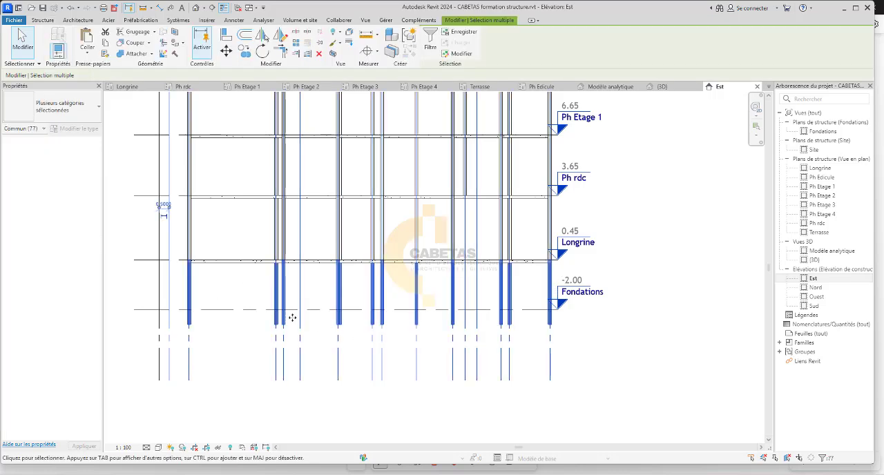
left_click(610, 359)
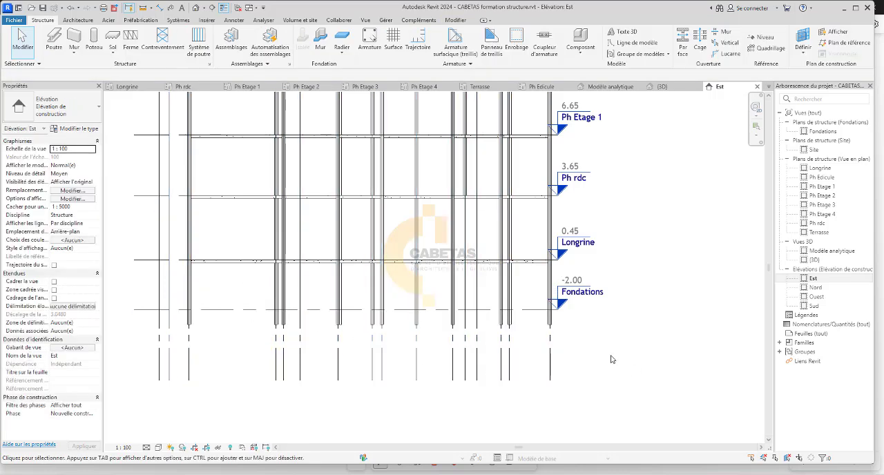
left_click(551, 283)
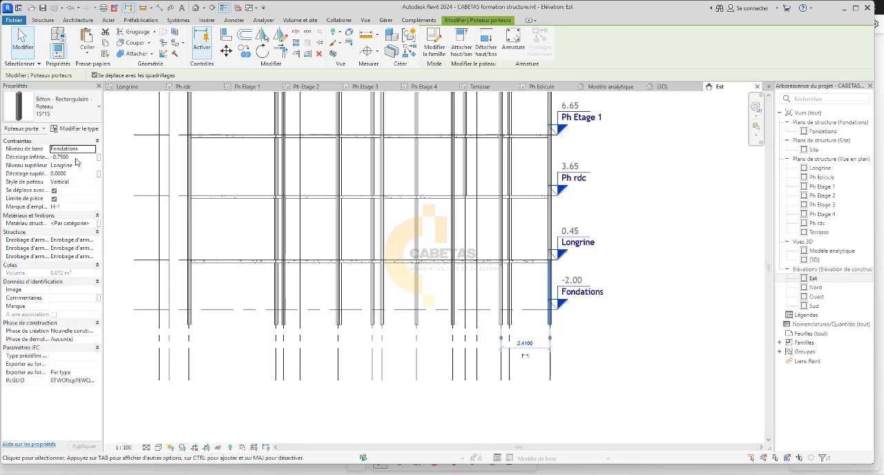
Select the whole Longrine plan and filter the selection to the Poteaux porteurs category.
left_click(128, 86)
middle_click_drag(384, 266, 370, 255)
scroll(413, 276, "down", 2)
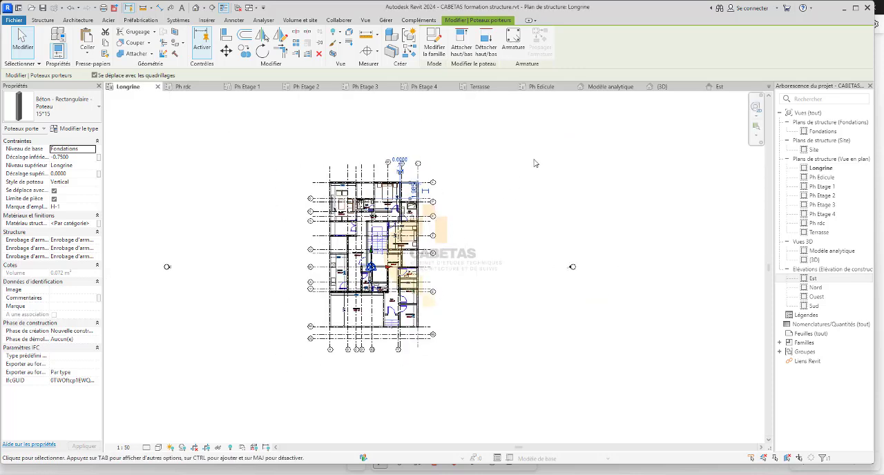
left_click_drag(533, 158, 314, 355)
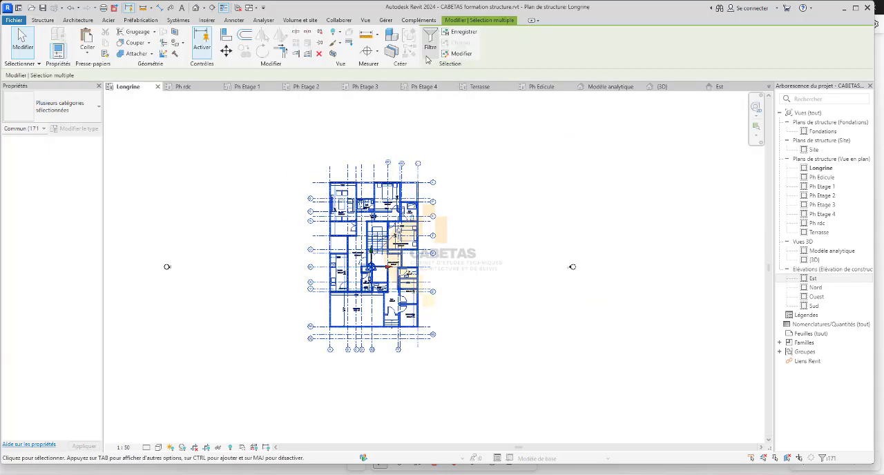
left_click(430, 40)
left_click(496, 191)
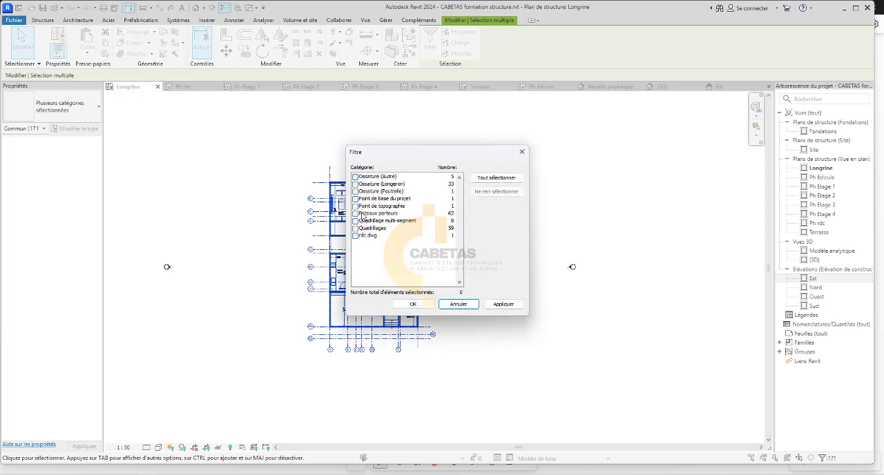
left_click(363, 214)
left_click(356, 214)
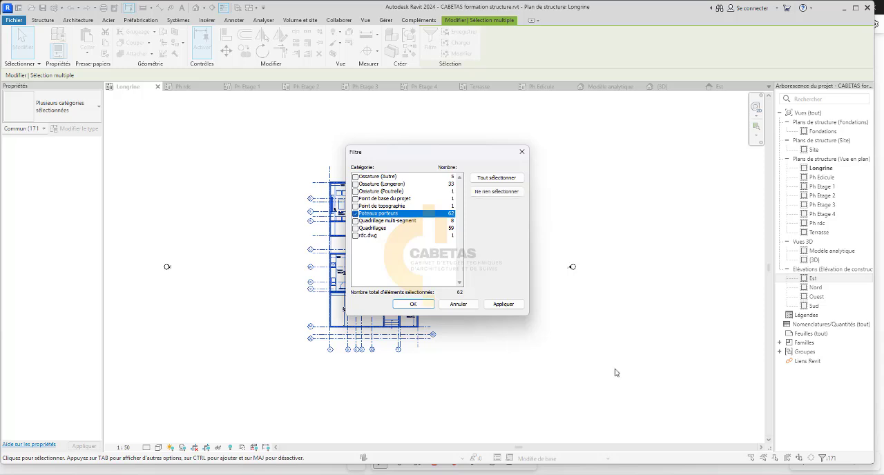
left_click(503, 304)
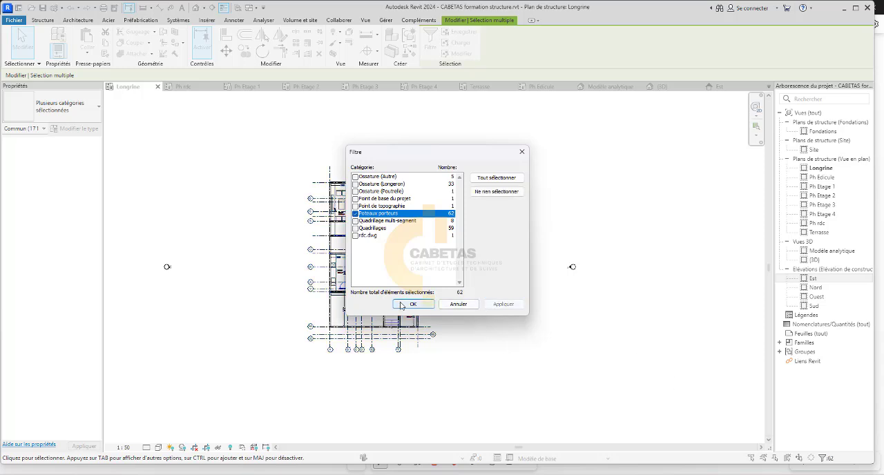
left_click(413, 304)
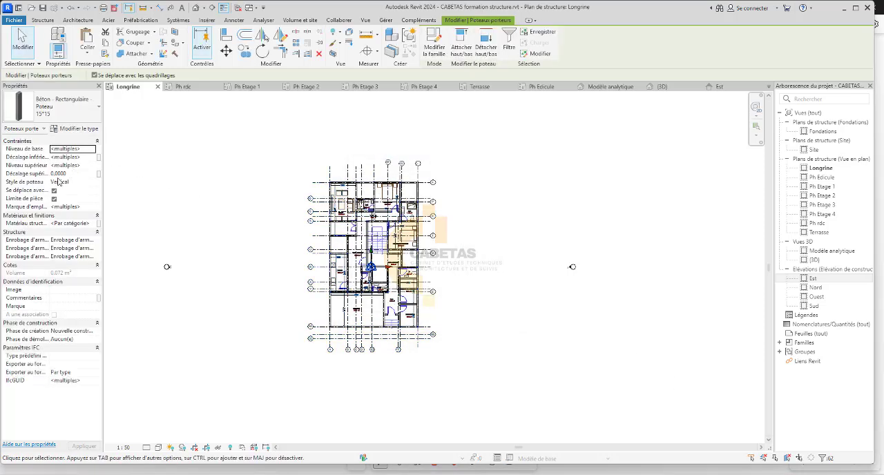
Set the selected columns' base offset to 0.0000 and check them down to Fondations in the Est elevation.
left_click(81, 159)
left_click_drag(84, 160, 53, 166)
type("0.0000")
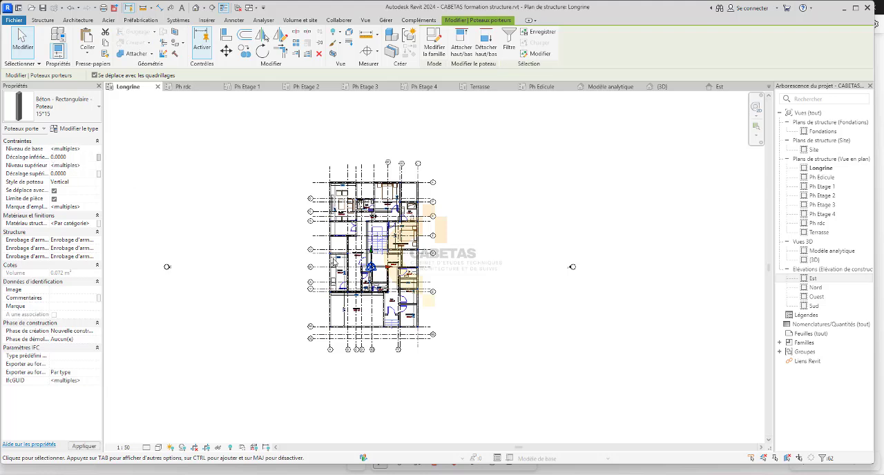
double_click(813, 278)
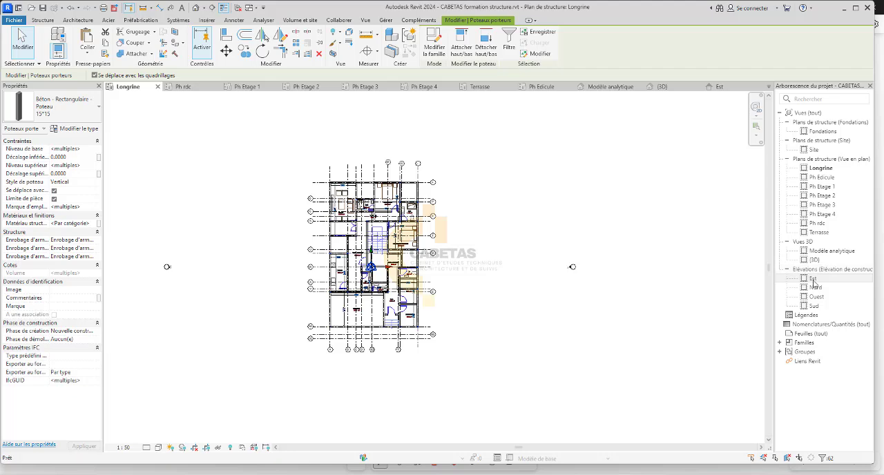
scroll(341, 318, "up", 3)
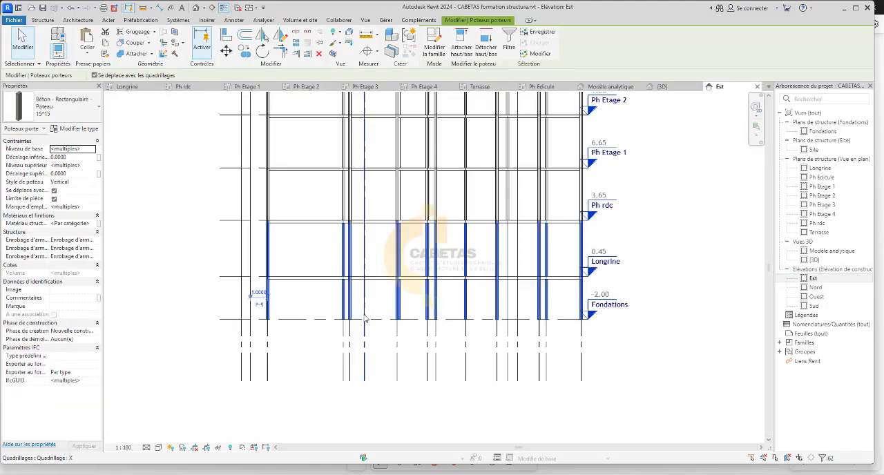
scroll(341, 318, "down", 5)
key("Escape")
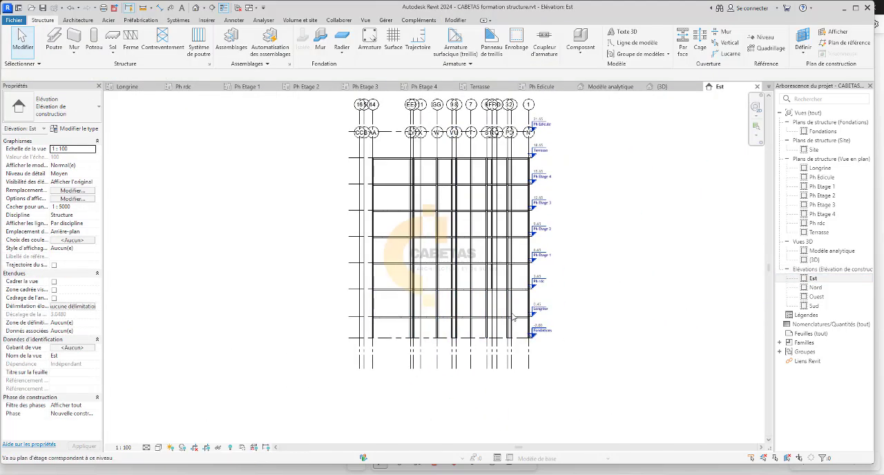
Set the Est elevation's visual style to Textures and view the whole frame down to the Fondations level.
scroll(419, 171, "up", 3)
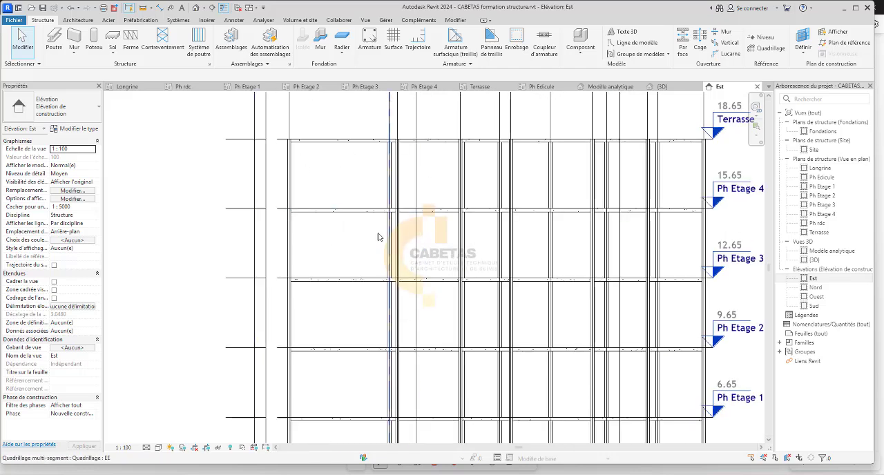
scroll(381, 183, "down", 3)
left_click(146, 447)
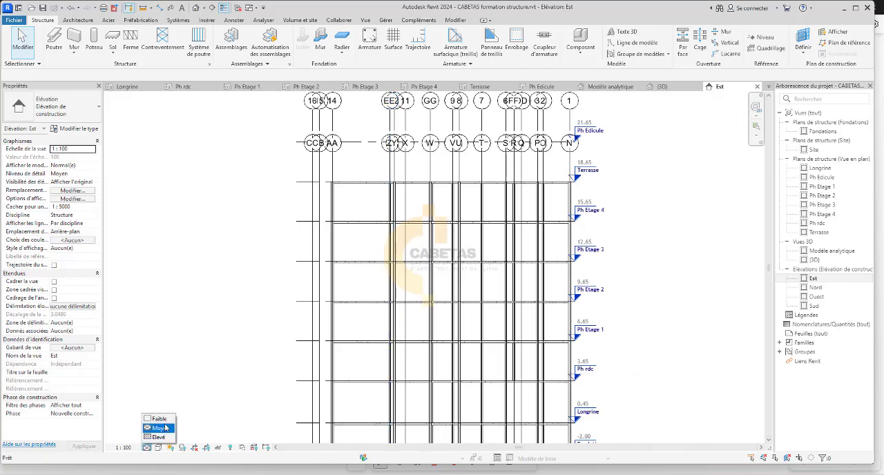
left_click(158, 447)
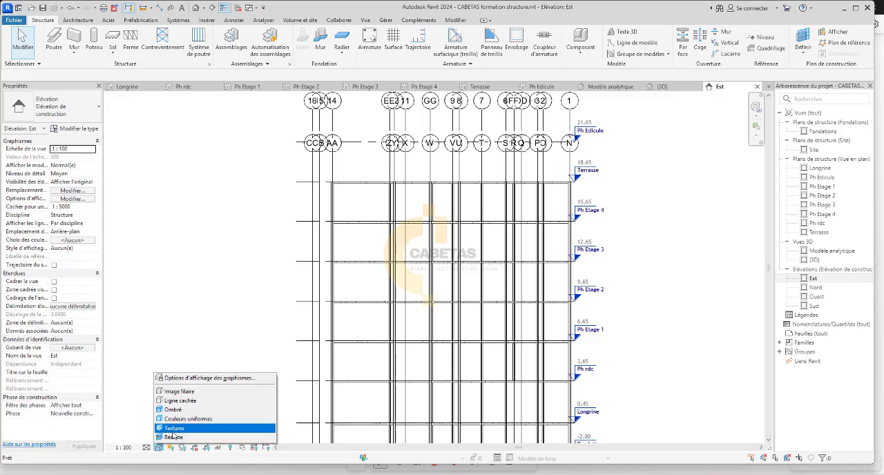
left_click(175, 428)
scroll(276, 322, "down", 2)
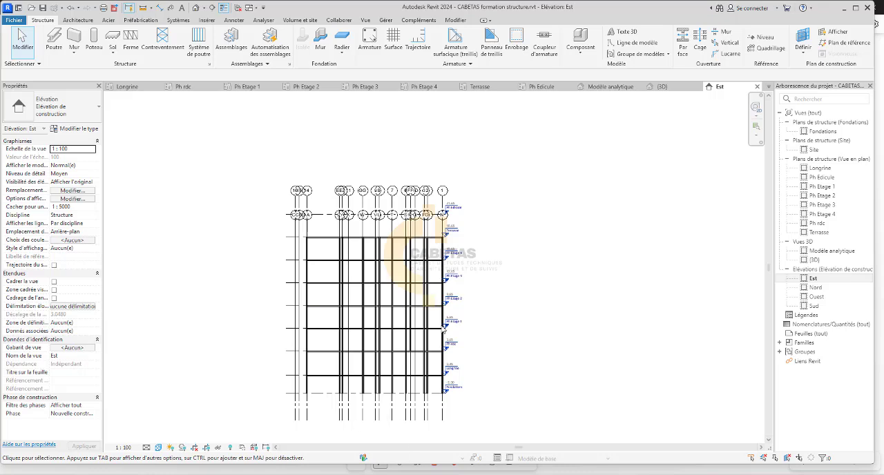
Open the Fondations structural plan and examine the column positions along the grid lines.
left_click(130, 90)
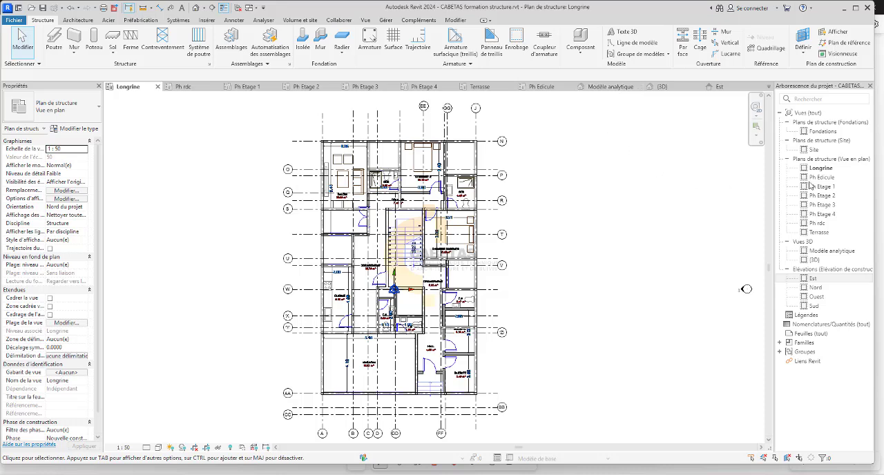
left_click(819, 132)
double_click(819, 131)
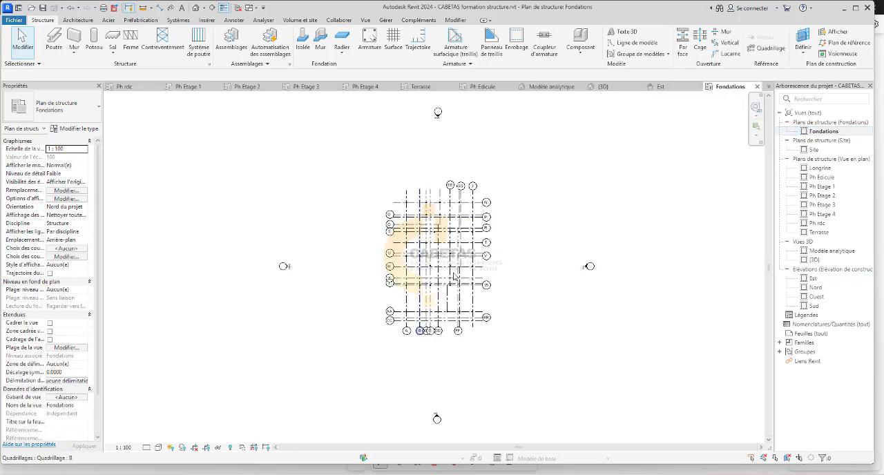
scroll(447, 197, "up", 4)
scroll(447, 196, "up", 2)
middle_click_drag(465, 237, 467, 242)
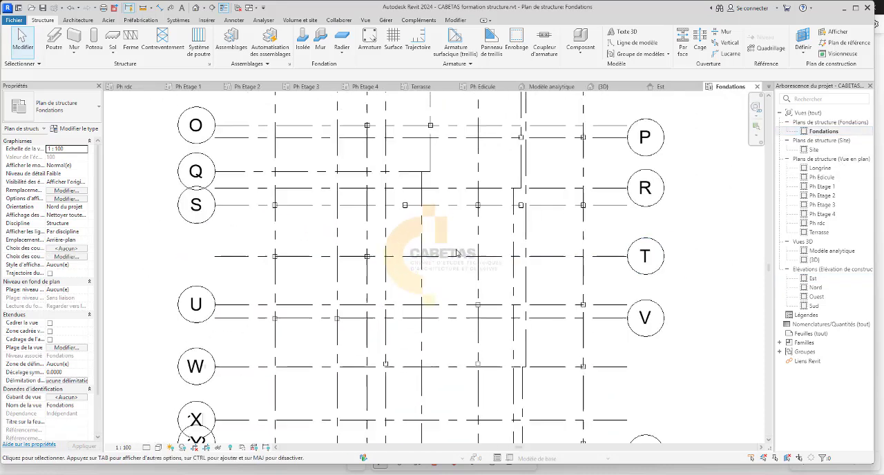
scroll(466, 243, "down", 1)
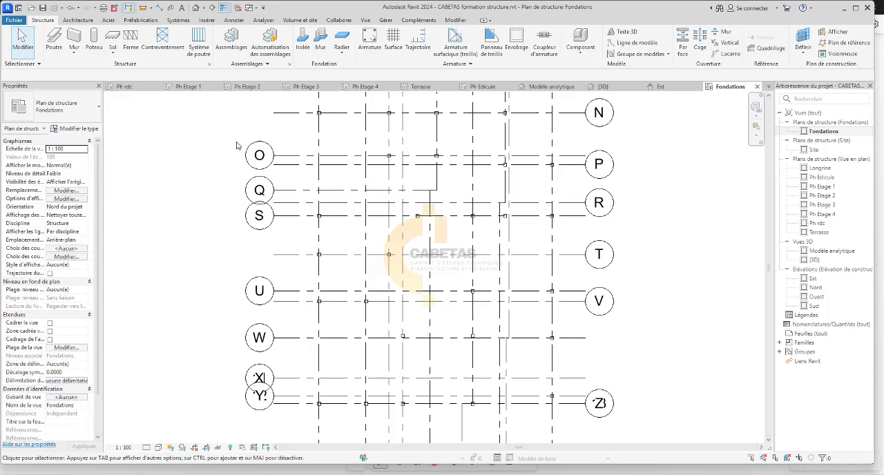
scroll(256, 110, "up", 2)
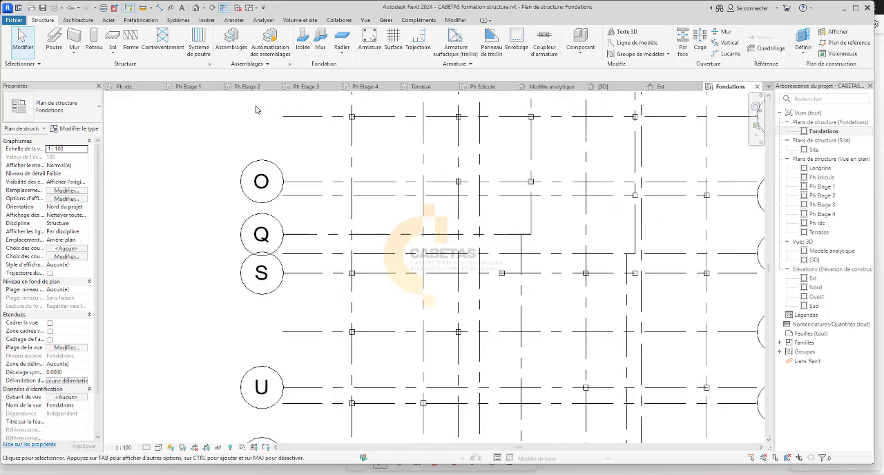
Start placing an isolated foundation and duplicate the 1800 x 1200 x 450mm rectangular footing type as SI.( 1.8*1.8).
left_click(113, 53)
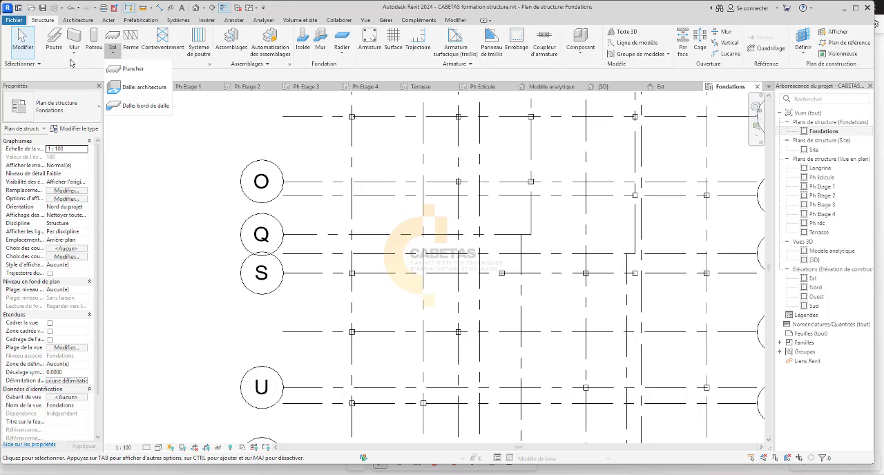
left_click(307, 46)
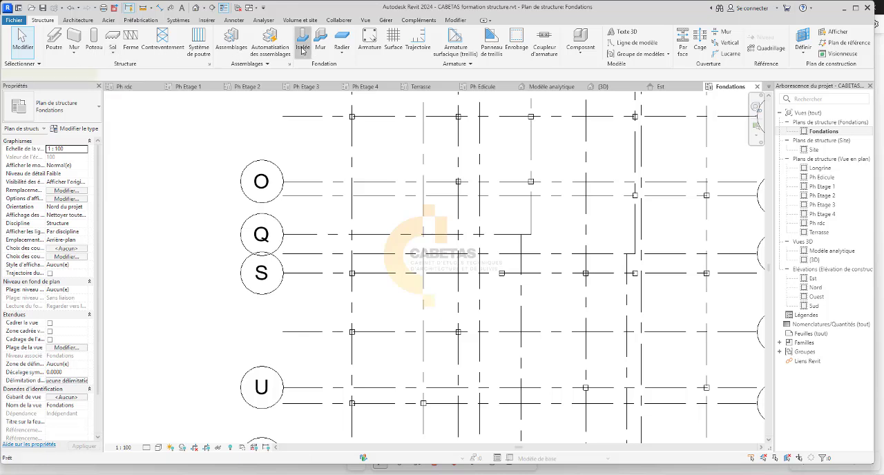
left_click(78, 128)
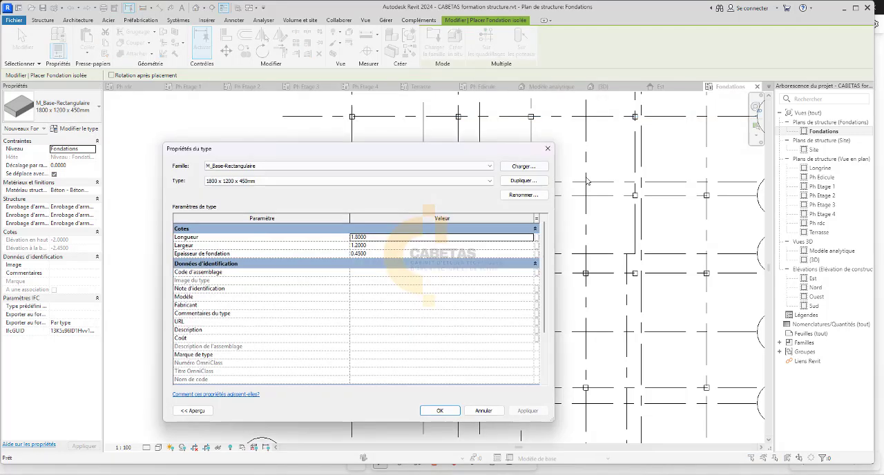
left_click(523, 180)
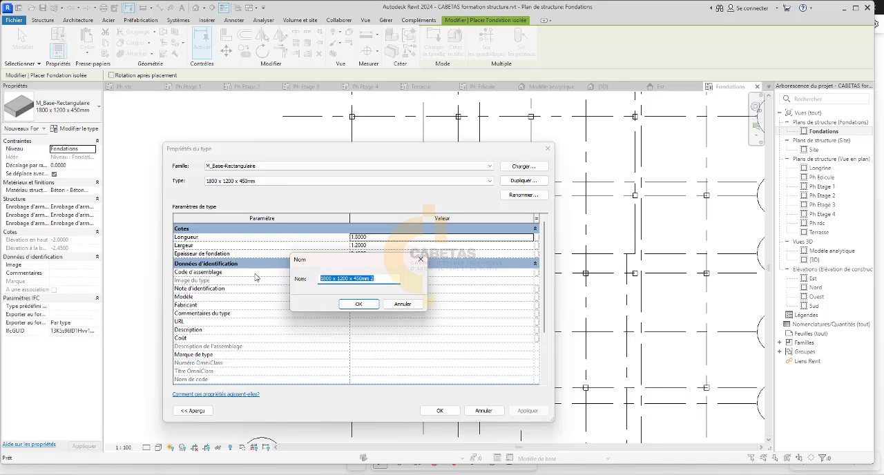
type("1")
key("BackSpace")
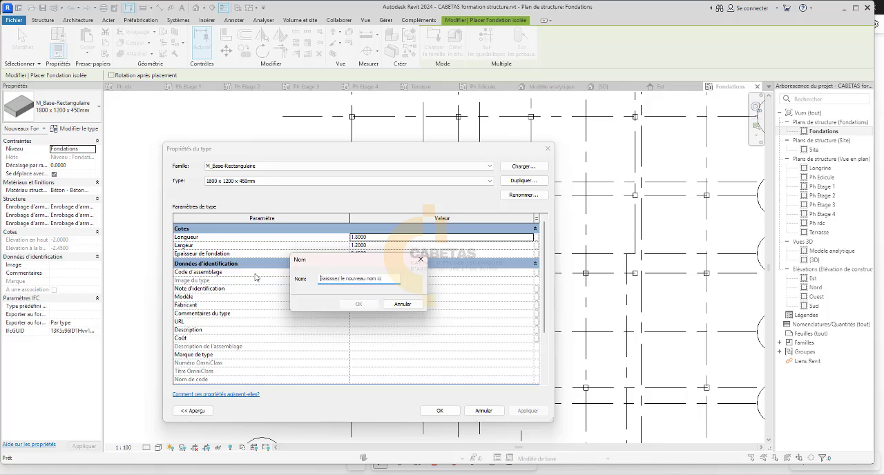
type("SI ( 1.8*1.8")
left_click(359, 304)
left_click(396, 238)
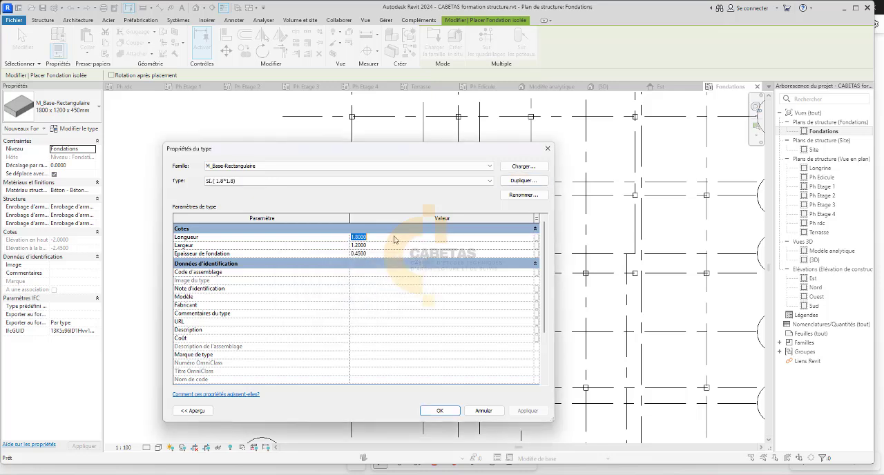
left_click(384, 248)
left_click(383, 247)
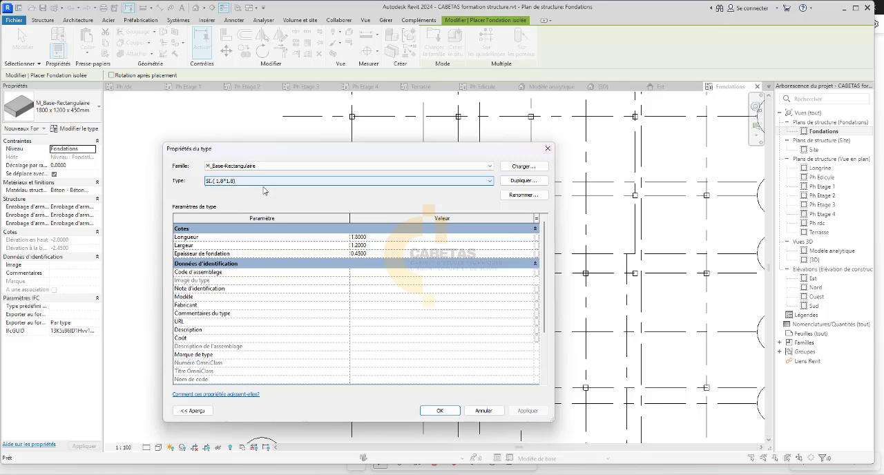
left_click(458, 183)
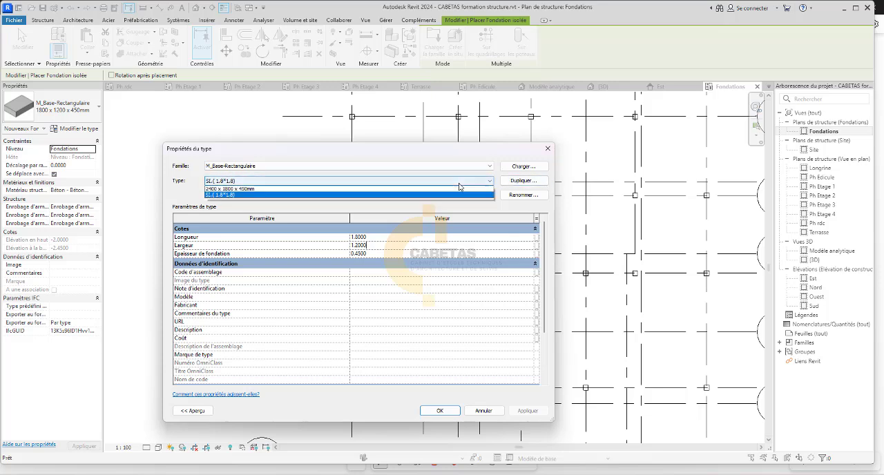
left_click(459, 183)
left_click(377, 239)
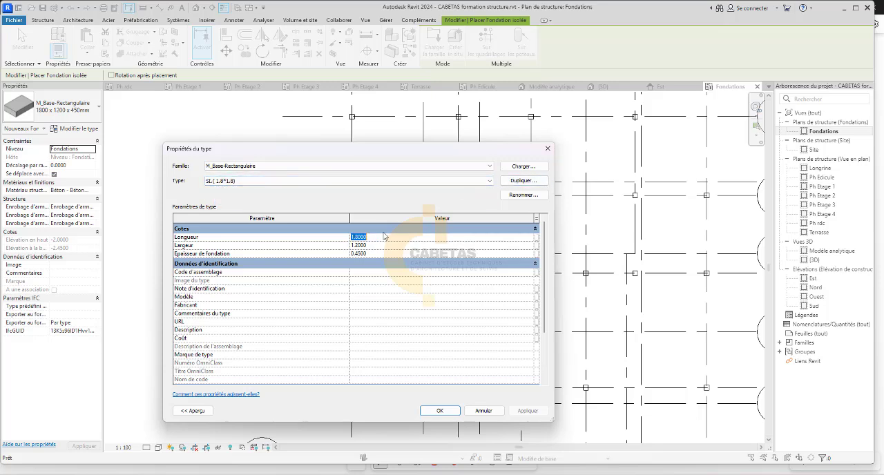
Rename the duplicated footing type to SI.( 1.2*1.2) and set its length to 1.2000, matching the width.
left_click(523, 194)
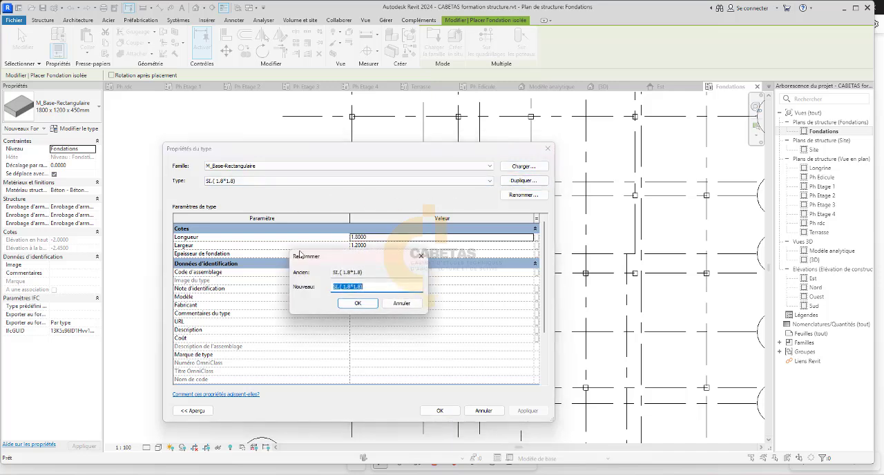
left_click(351, 287)
key("BackSpace")
type("2")
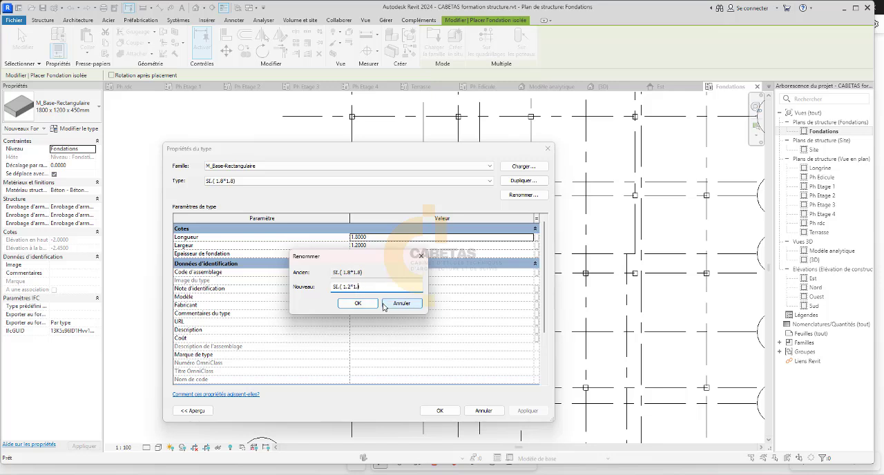
left_click(358, 304)
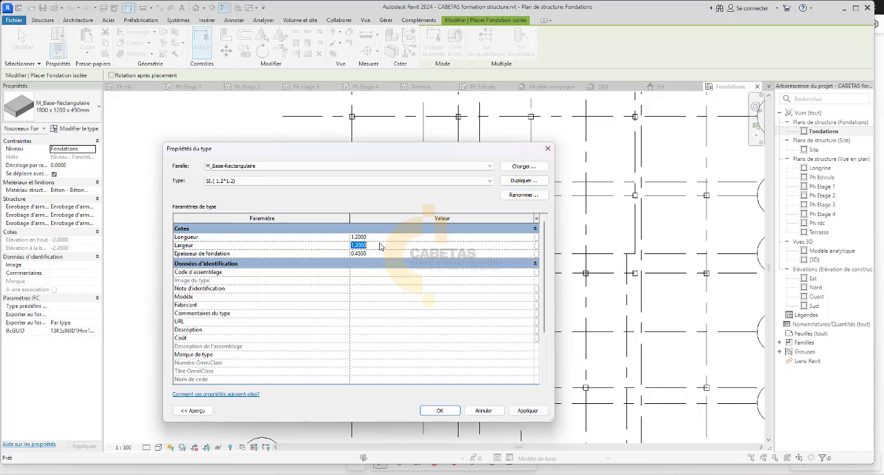
left_click(523, 413)
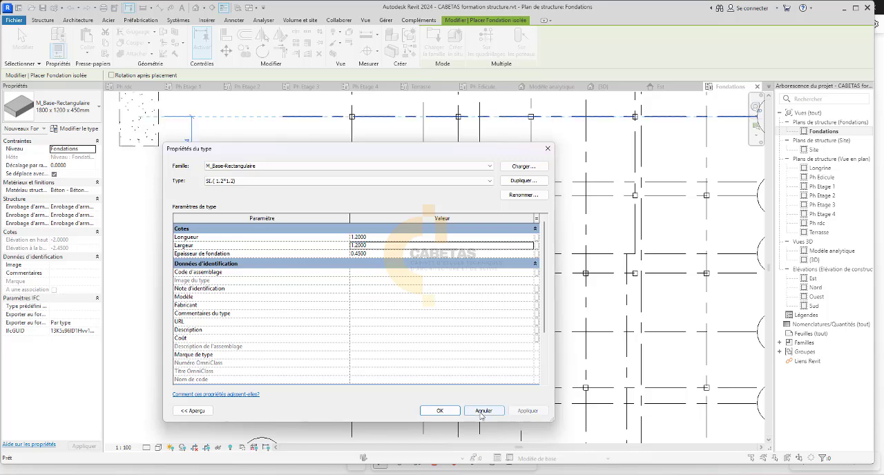
left_click(440, 411)
Place SI.( 1.2*1.2) footings under the columns where grid line 1 crosses grid lines A and C.
scroll(207, 346, "down", 3)
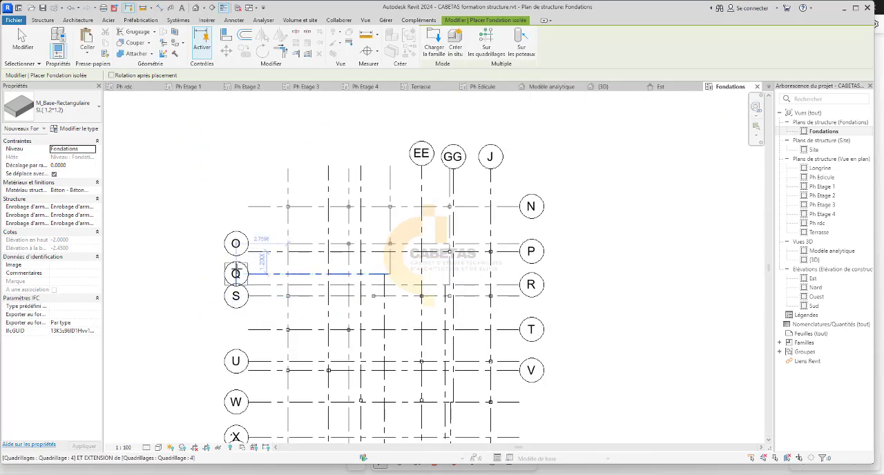
scroll(293, 232, "up", 1)
scroll(293, 232, "up", 3)
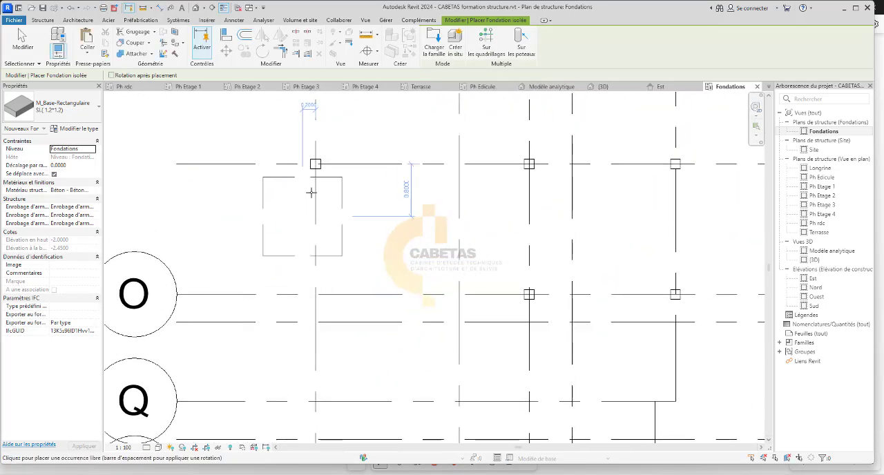
scroll(310, 191, "up", 2)
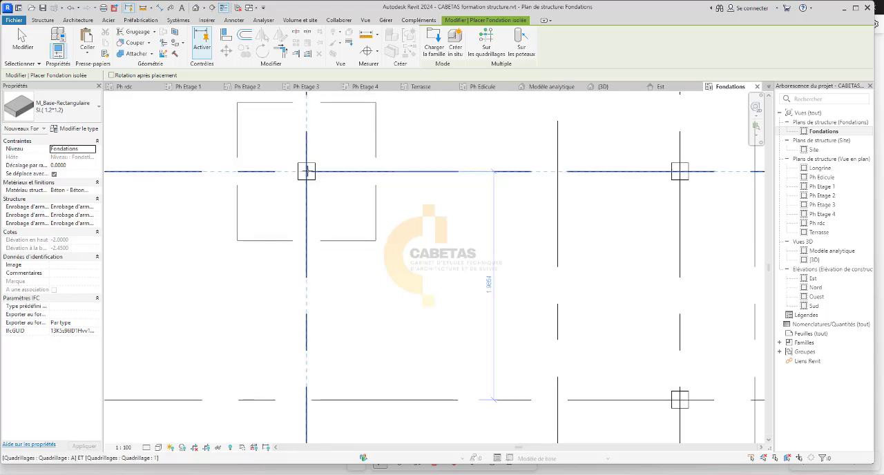
left_click(307, 172)
scroll(307, 172, "down", 3)
scroll(518, 181, "up", 3)
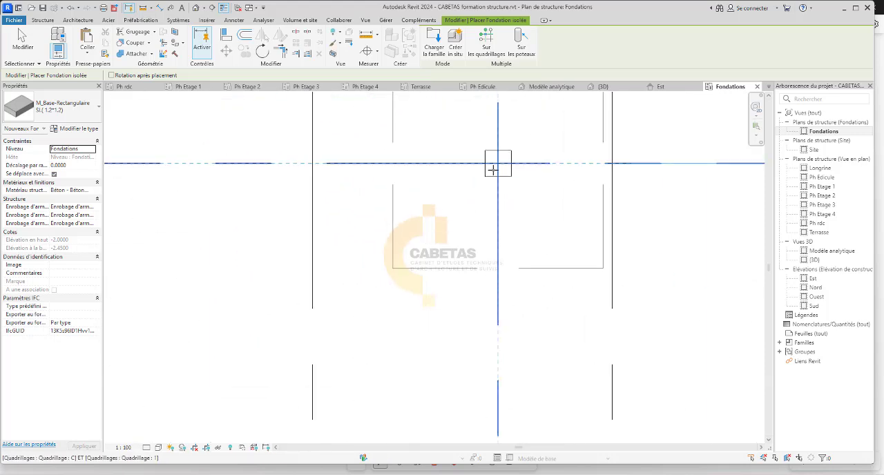
left_click(385, 194)
scroll(385, 194, "down", 3)
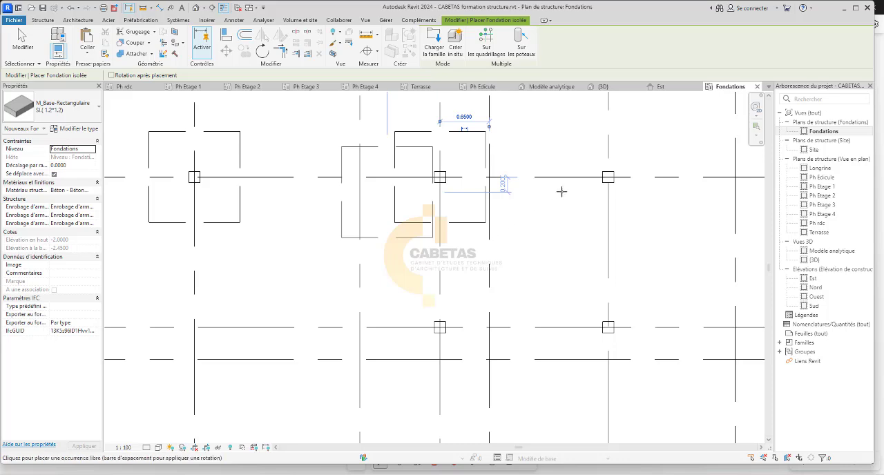
Place two more footings on grid line 1, centred on the columns at grid lines F and H.
scroll(576, 193, "down", 3)
middle_click_drag(643, 195, 472, 200)
scroll(472, 200, "up", 3)
scroll(362, 197, "up", 4)
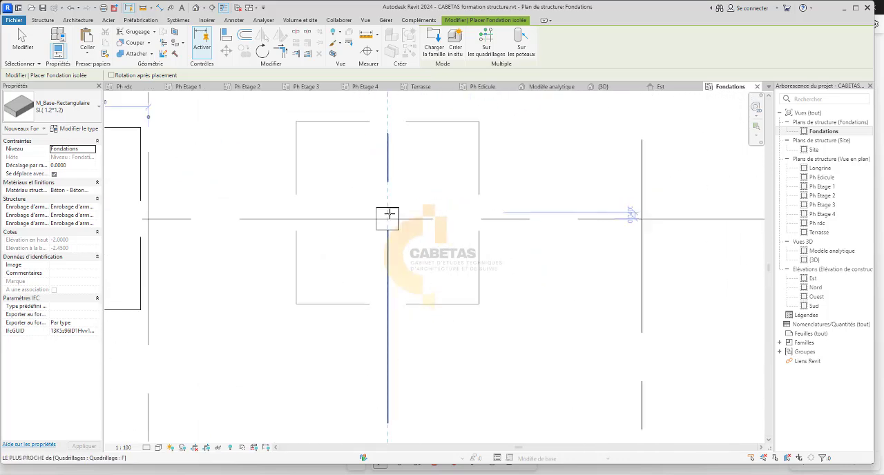
left_click(388, 219)
scroll(350, 221, "down", 5)
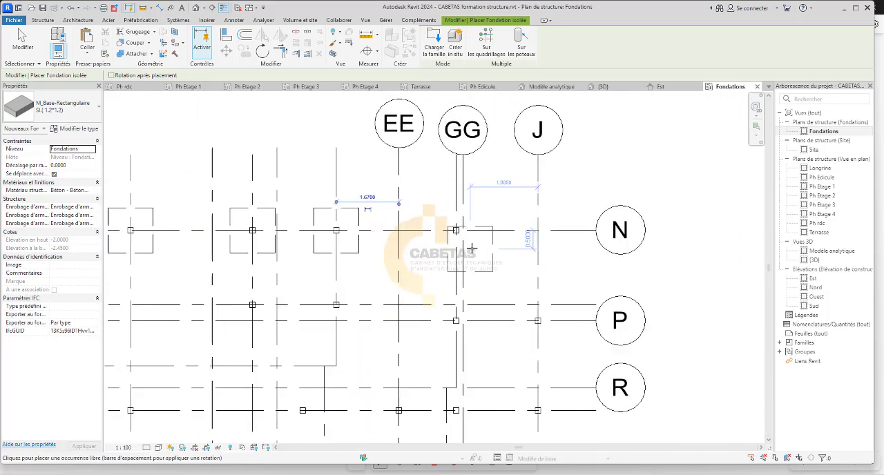
scroll(472, 247, "up", 5)
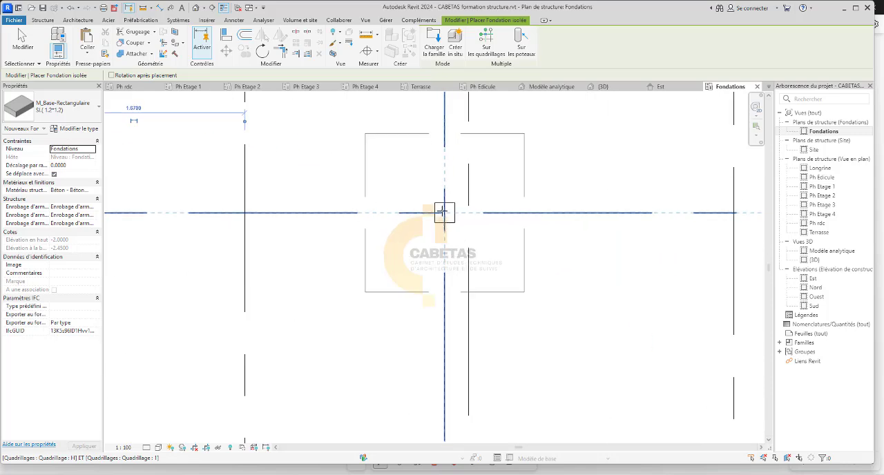
Place footings under the two columns on grid line 2, at grid lines C and F.
scroll(444, 212, "down", 6)
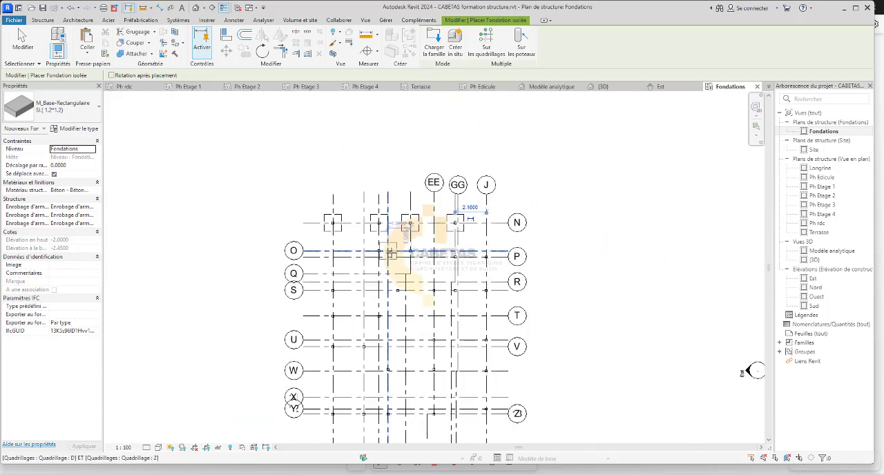
scroll(378, 261, "up", 4)
scroll(379, 261, "up", 3)
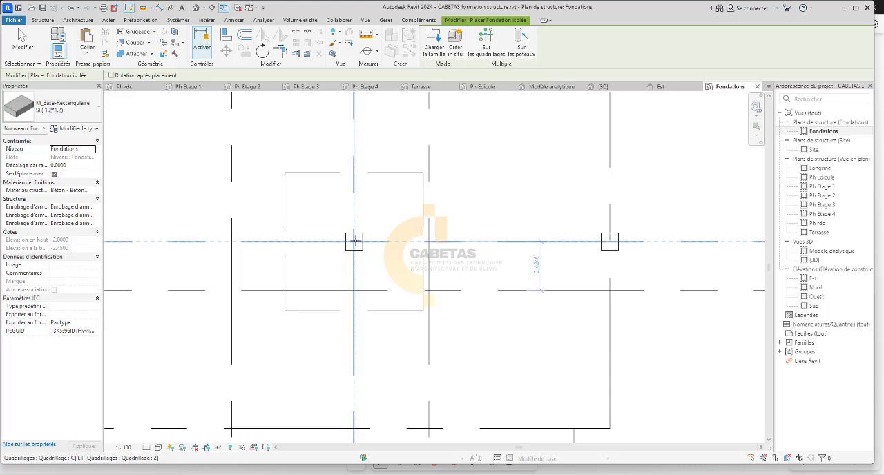
left_click(565, 240)
scroll(610, 242, "down", 4)
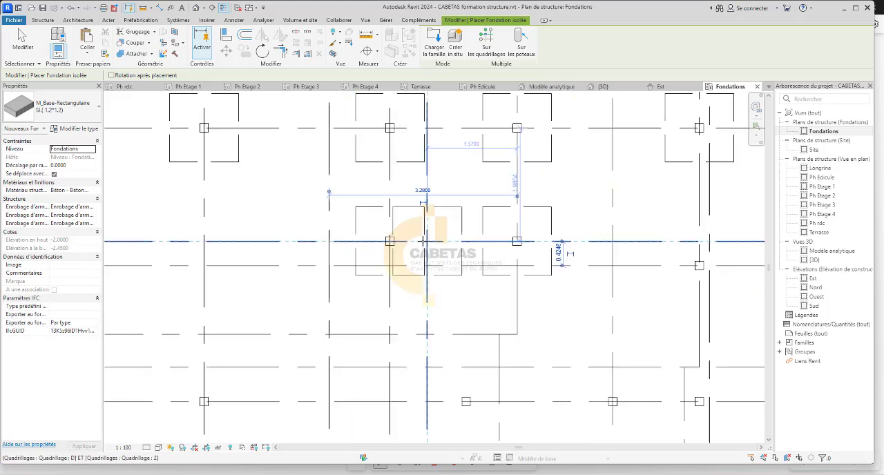
Place SI.( 1.2*1.2) footings under the columns where grid line 6 crosses grid lines H and G.
scroll(572, 333, "up", 4)
scroll(587, 333, "up", 2)
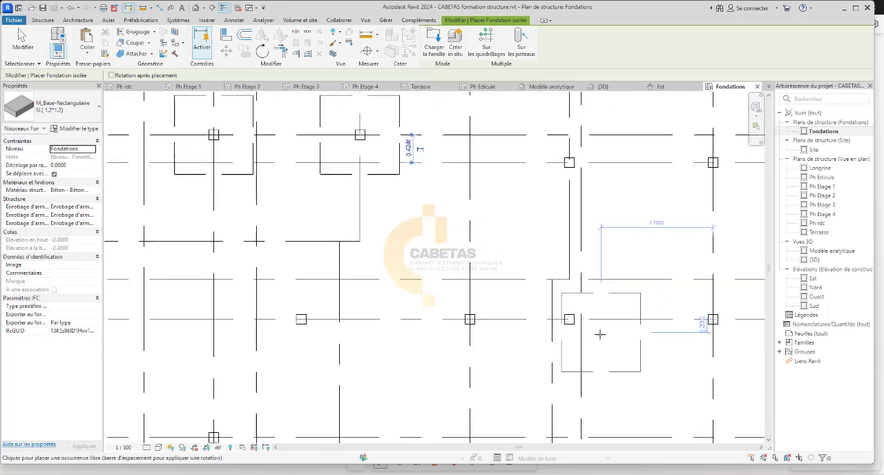
left_click(70, 191)
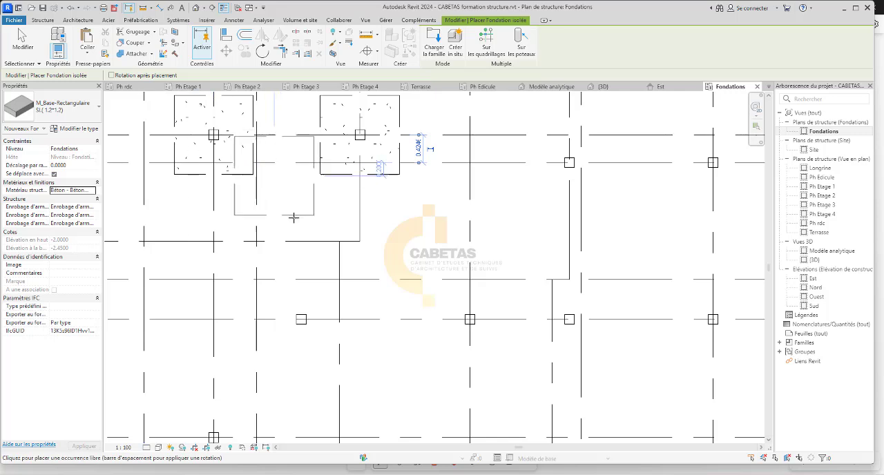
scroll(297, 214, "down", 2)
scroll(423, 278, "up", 5)
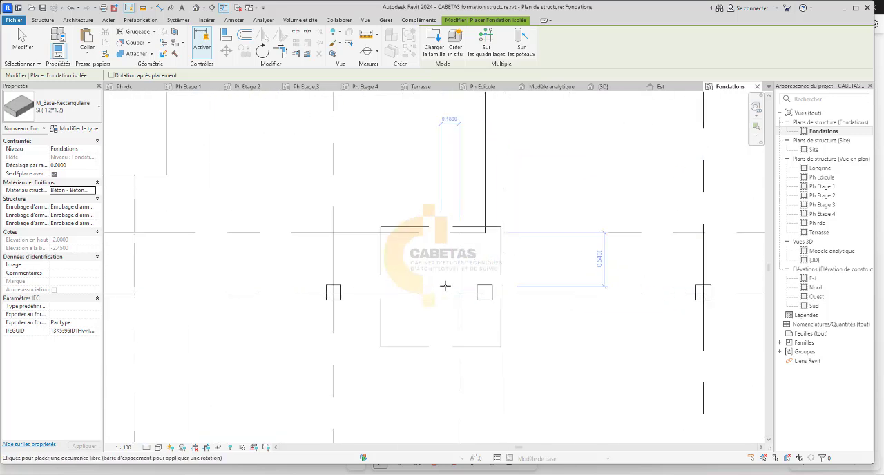
left_click(514, 297)
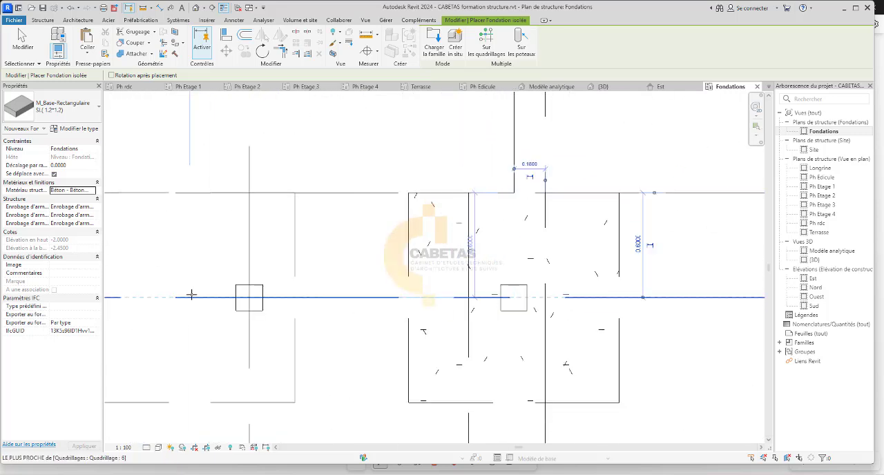
scroll(313, 306, "down", 2)
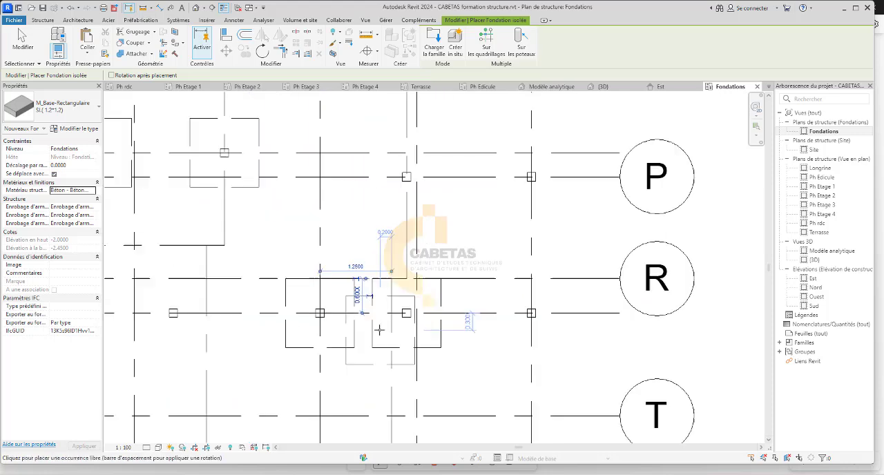
Place footings centred on the two columns where grid line 3 crosses grid lines H and J.
scroll(297, 310, "up", 2)
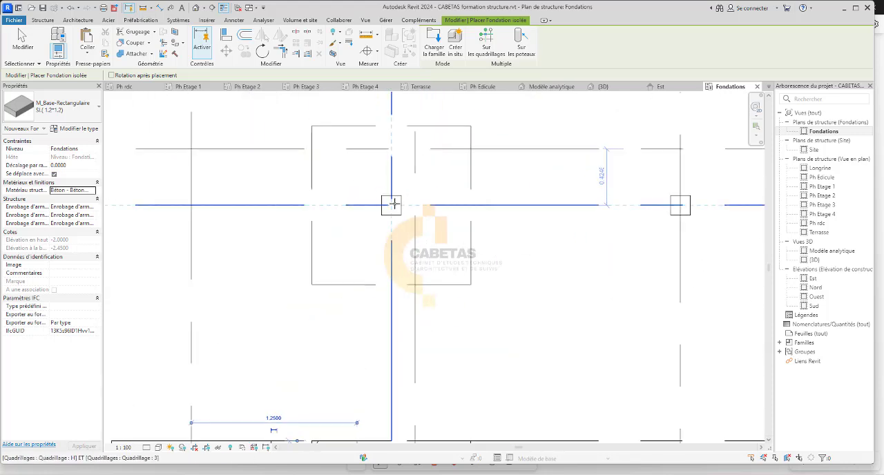
left_click(391, 207)
scroll(337, 269, "down", 5)
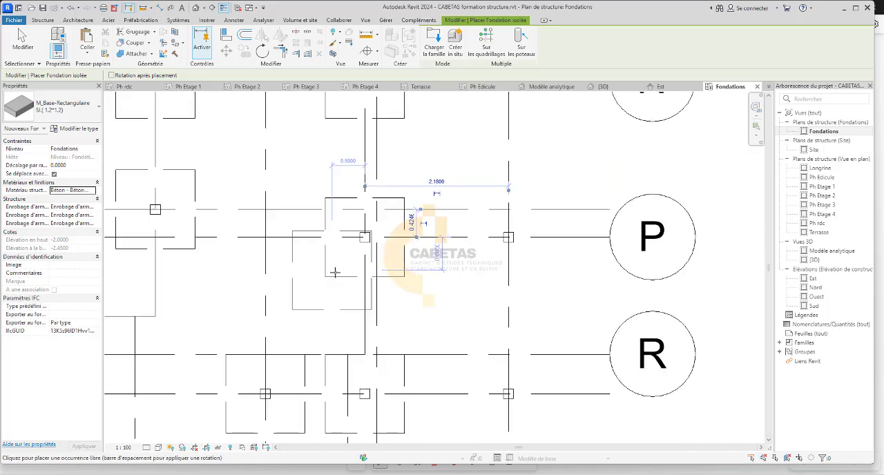
scroll(490, 243, "up", 4)
left_click(512, 240)
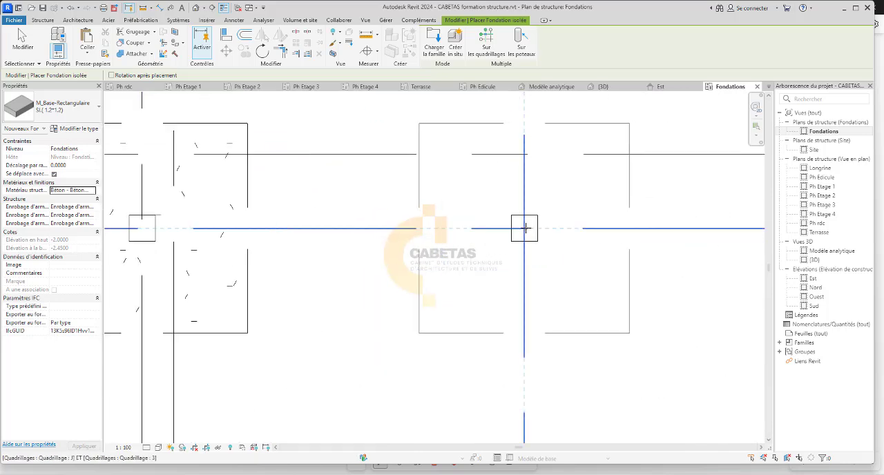
Place three footings on grid line 6, under the columns at grid line J, between grid lines D and G, and at grid line A.
scroll(503, 318, "down", 2)
middle_click_drag(486, 378, 468, 292)
scroll(487, 352, "up", 4)
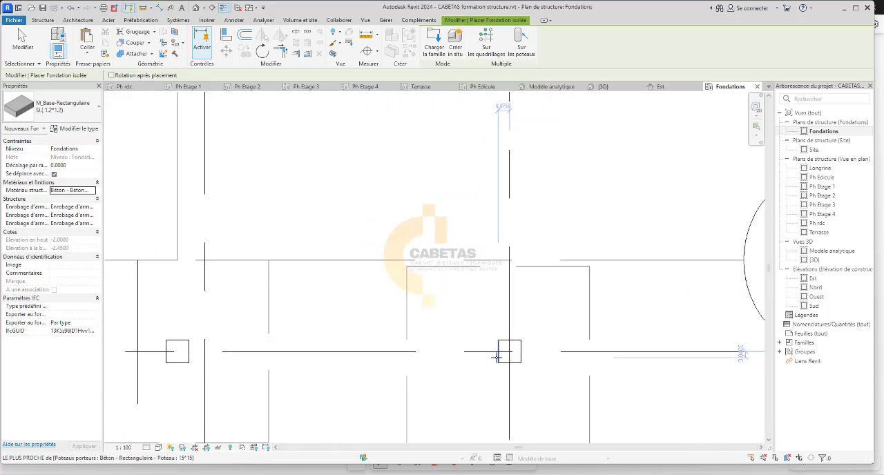
left_click(519, 347)
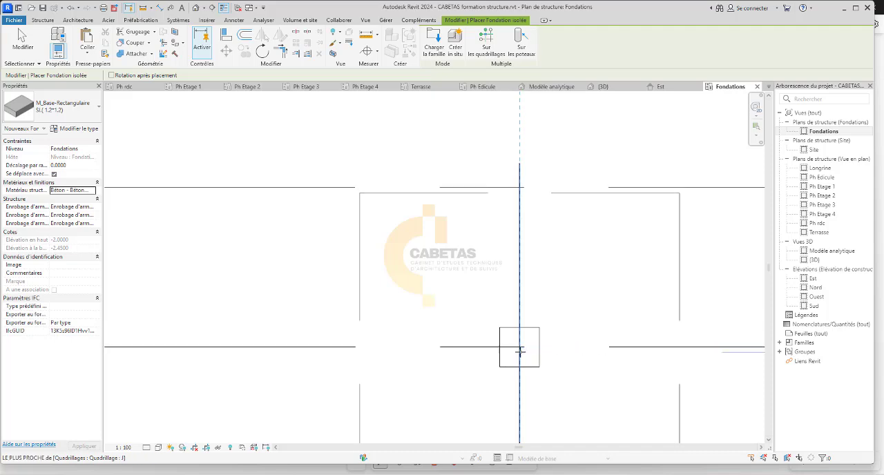
scroll(562, 256, "down", 4)
scroll(562, 257, "down", 2)
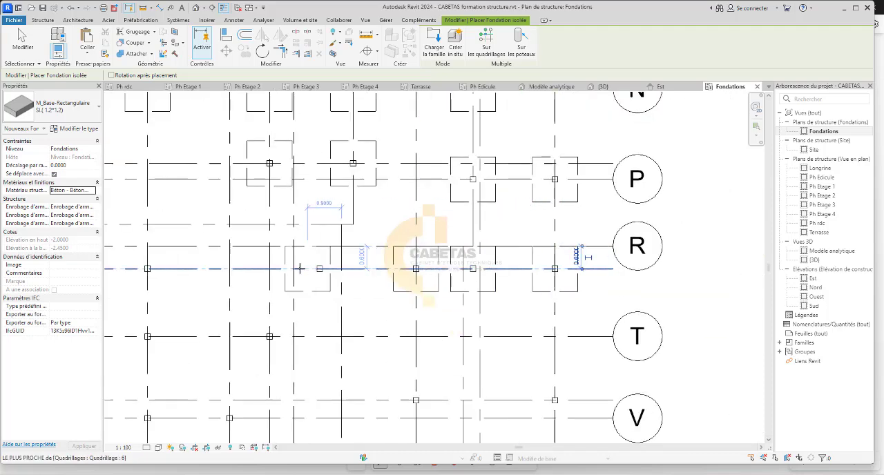
scroll(322, 265, "up", 6)
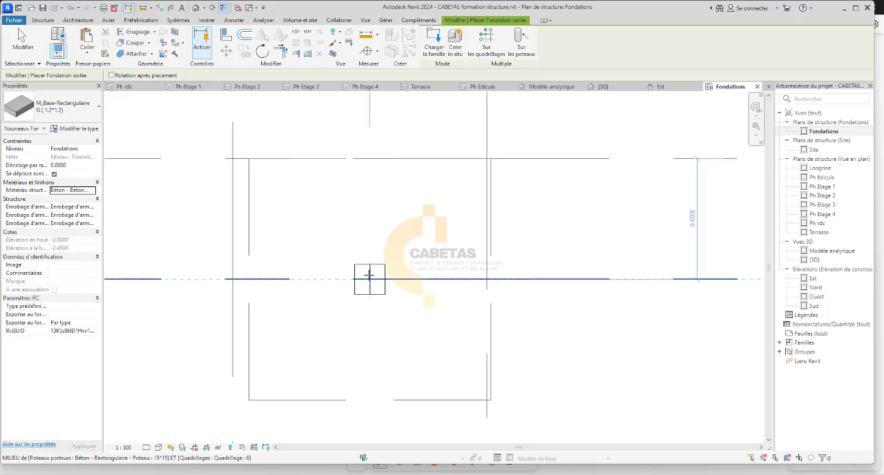
scroll(370, 275, "down", 5)
scroll(231, 277, "up", 3)
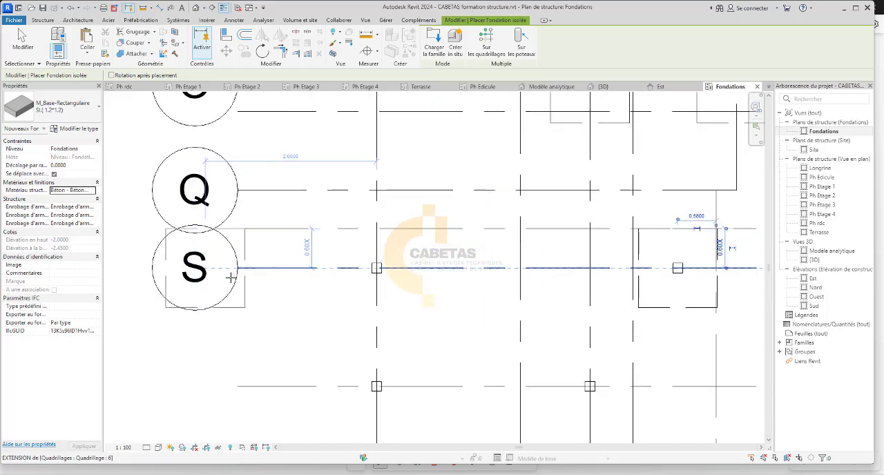
scroll(299, 274, "up", 4)
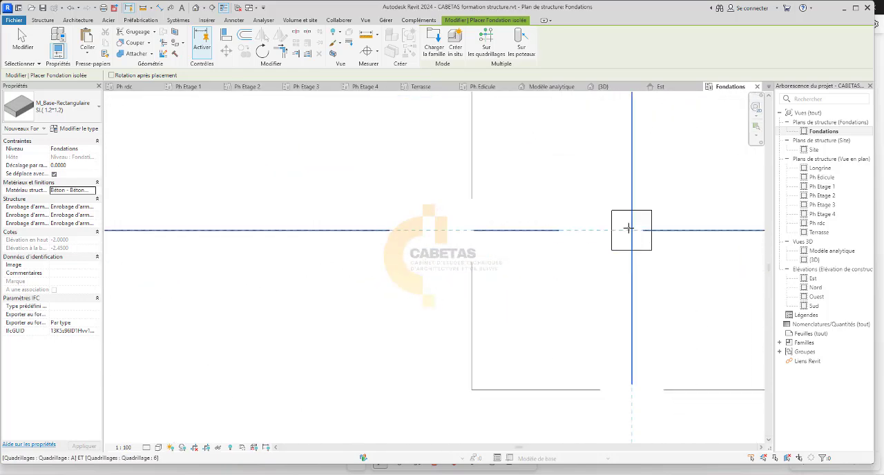
scroll(381, 207, "down", 4)
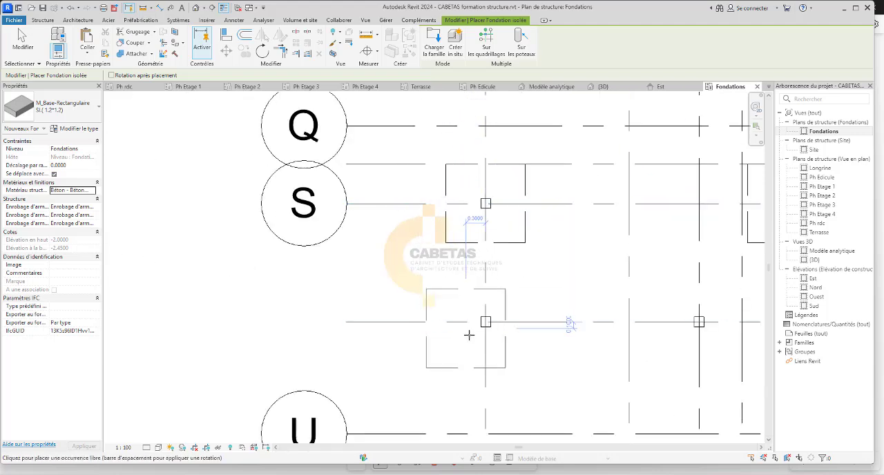
Place footings under the two columns on grid line 7, at grid lines A and C.
scroll(477, 328, "up", 3)
scroll(490, 316, "up", 3)
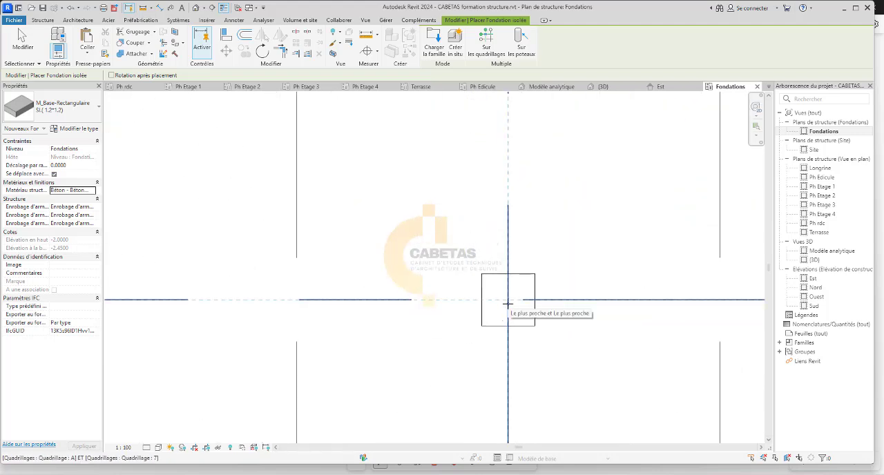
left_click(508, 302)
scroll(511, 301, "up", 4)
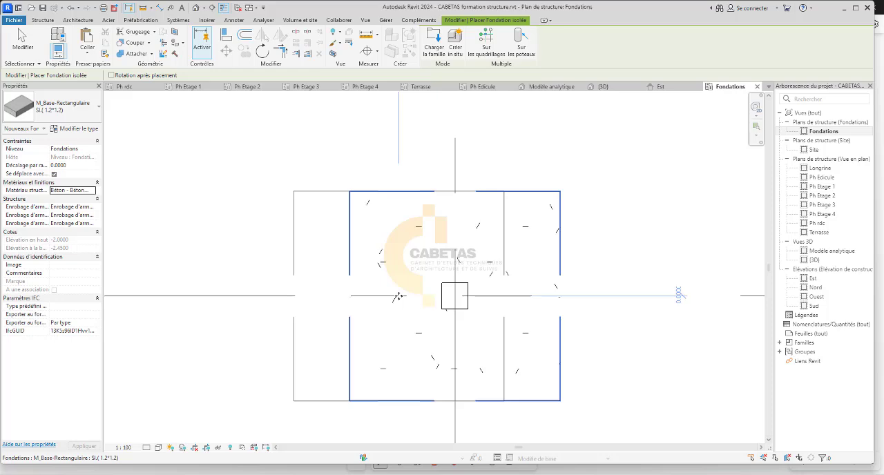
scroll(398, 296, "down", 4)
scroll(554, 302, "up", 5)
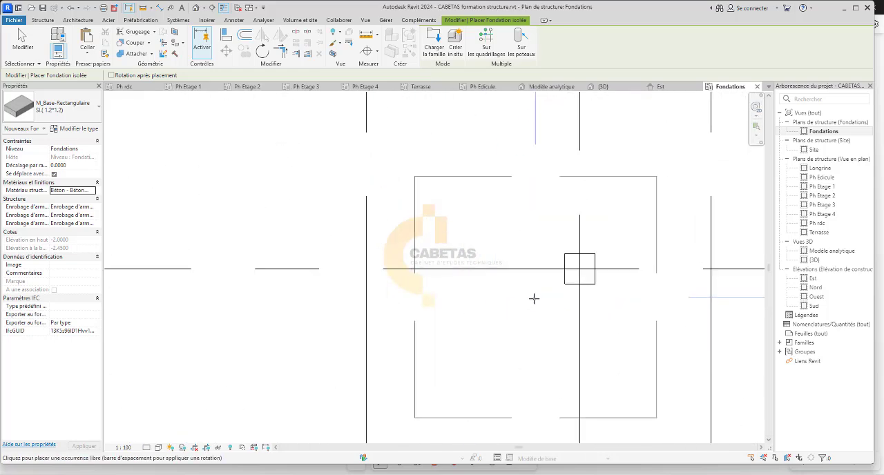
scroll(534, 298, "up", 1)
scroll(401, 281, "down", 4)
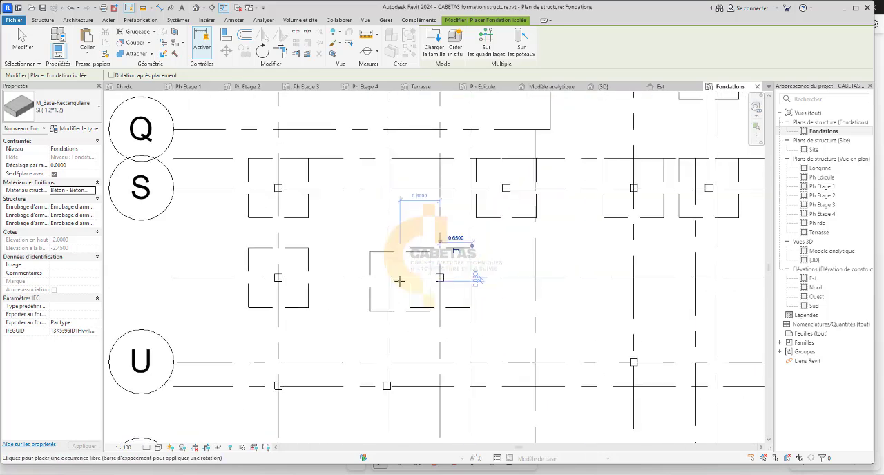
Place footings centred on the columns where grid line 8 crosses grid lines G and J.
scroll(556, 333, "up", 4)
scroll(545, 314, "up", 2)
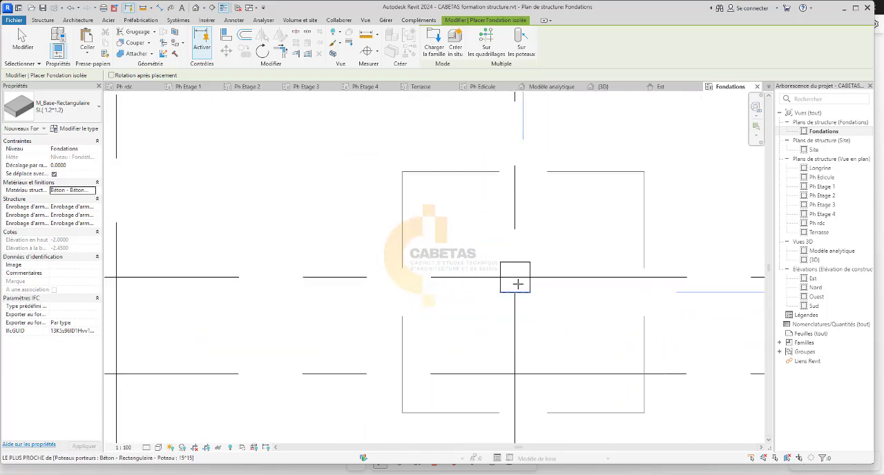
left_click(515, 278)
scroll(418, 281, "down", 2)
scroll(436, 290, "down", 4)
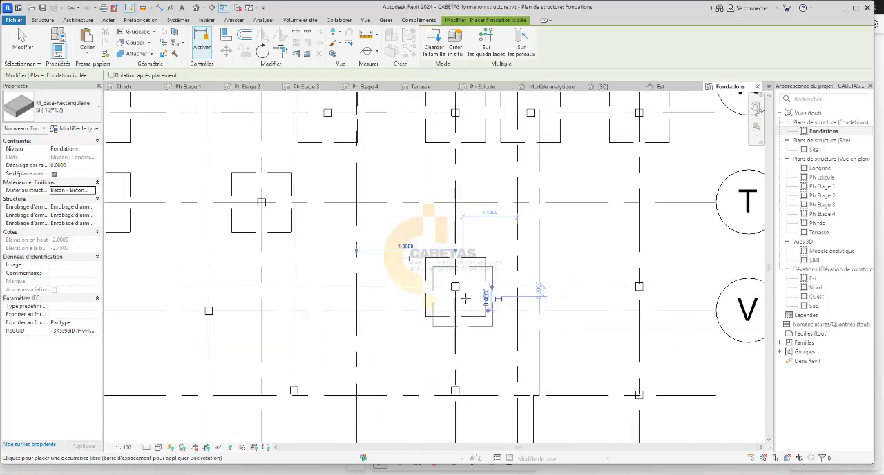
scroll(591, 275, "up", 4)
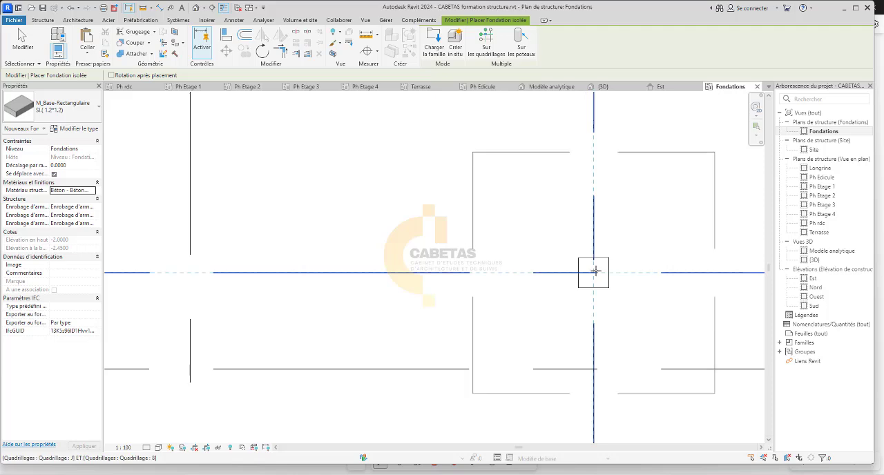
left_click(594, 271)
Place three footings along grid line 10, centred on the columns at grid lines J, G and D.
scroll(621, 274, "down", 4)
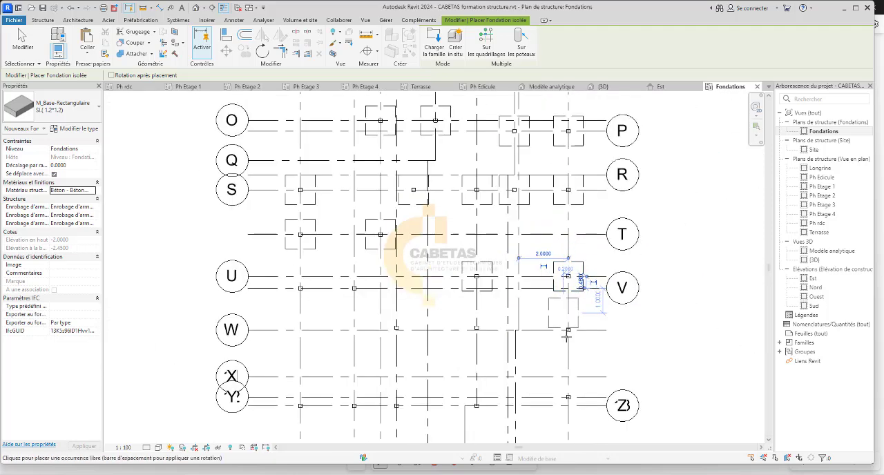
scroll(570, 333, "up", 3)
scroll(570, 333, "up", 4)
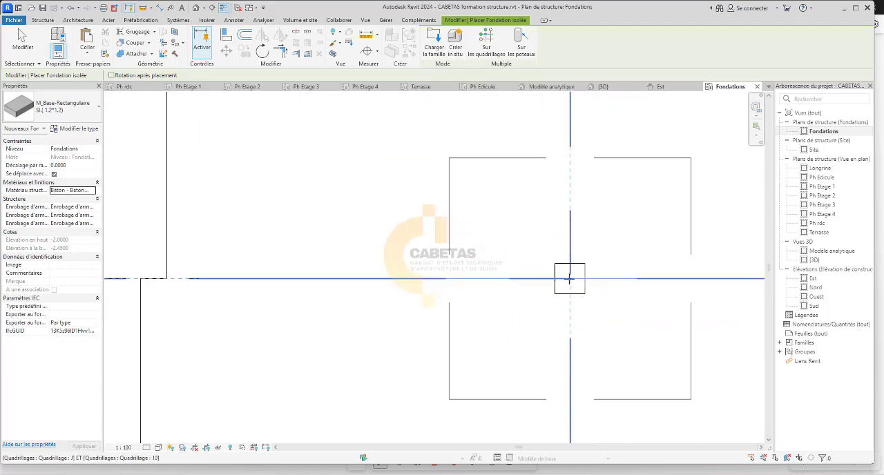
scroll(570, 279, "down", 5)
scroll(286, 267, "up", 4)
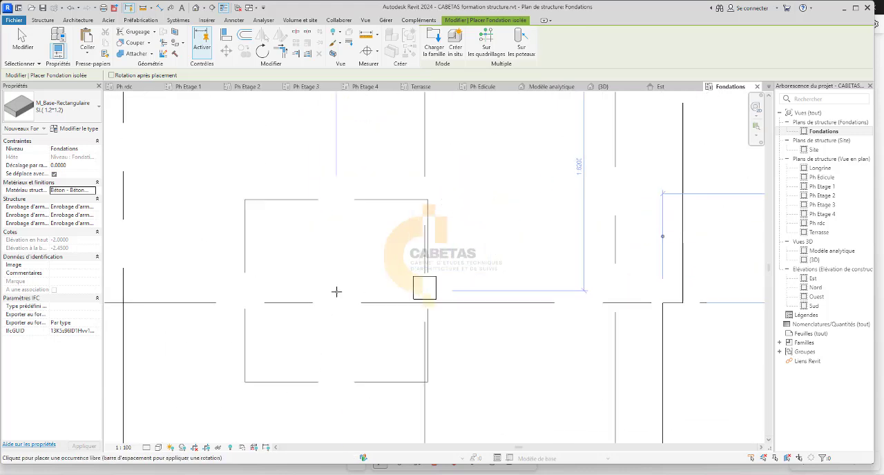
scroll(336, 291, "up", 2)
scroll(453, 283, "down", 4)
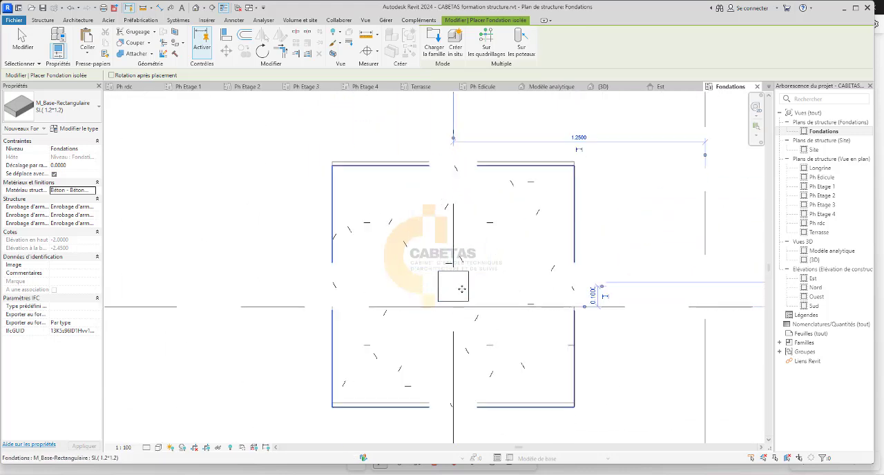
scroll(414, 308, "up", 5)
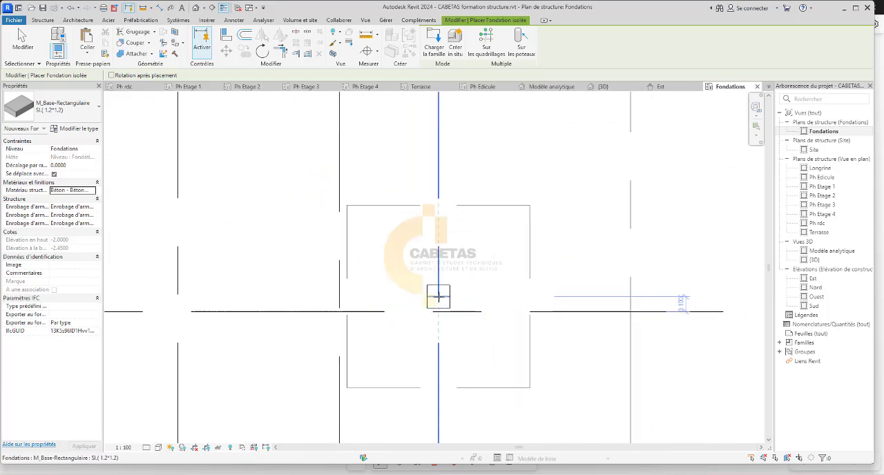
scroll(438, 297, "down", 4)
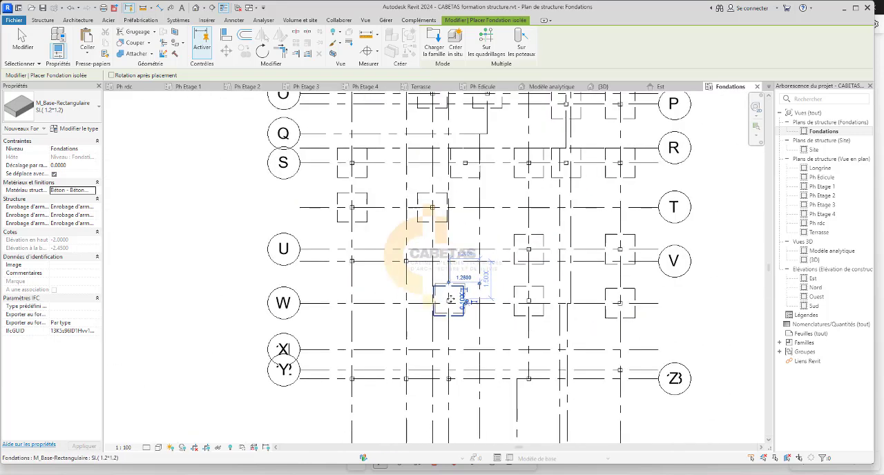
Place footings under the columns where grid line 13 crosses grid lines A and B.
scroll(341, 335, "up", 4)
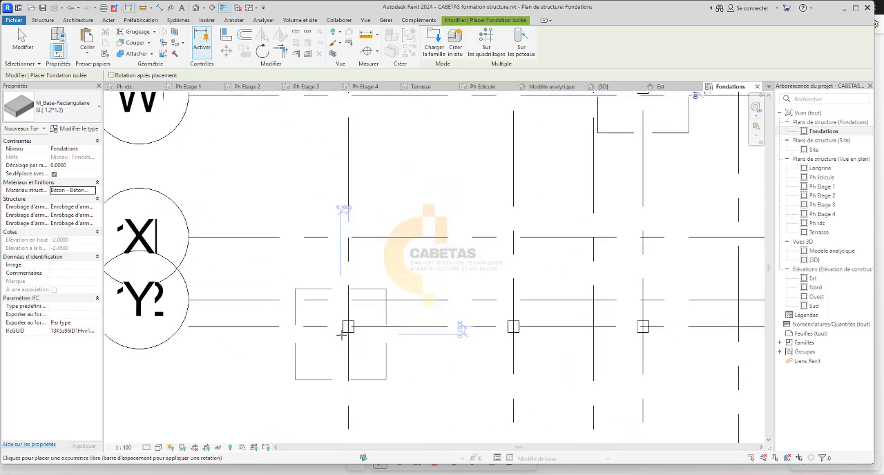
scroll(342, 334, "up", 3)
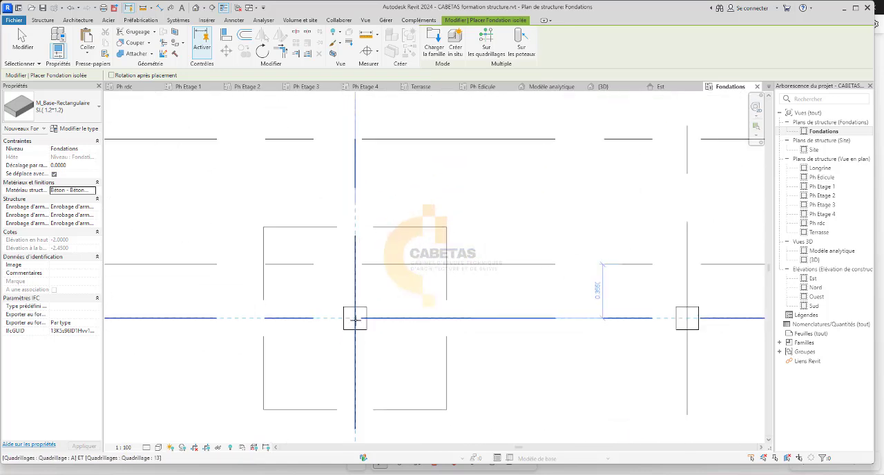
left_click(355, 319)
scroll(355, 319, "down", 5)
scroll(545, 333, "up", 4)
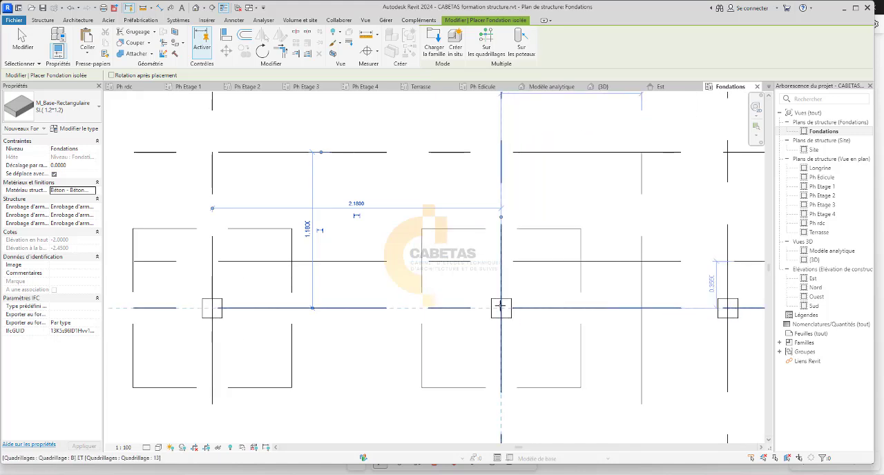
left_click(501, 308)
Place two more footings on grid line 13, centred on the columns at grid lines D and G.
scroll(501, 308, "down", 3)
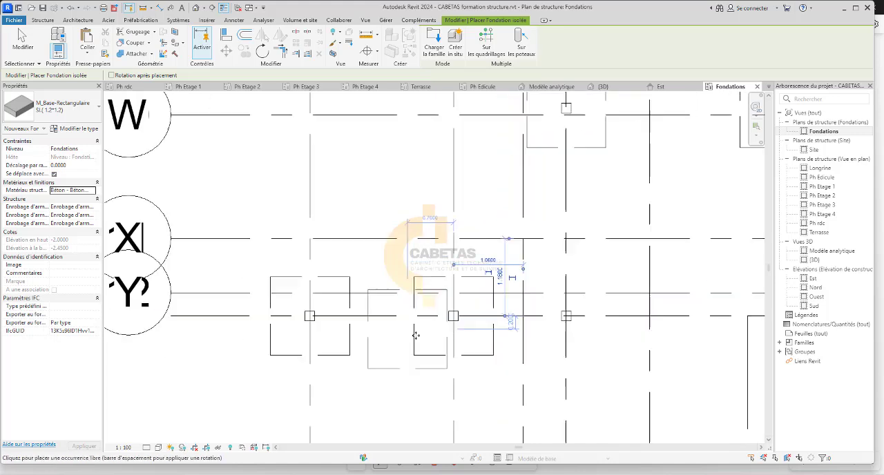
scroll(593, 297, "up", 4)
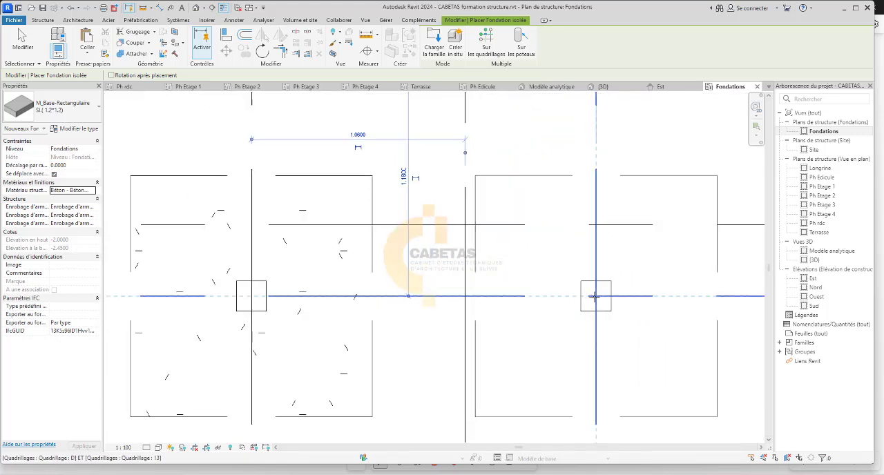
left_click(594, 296)
scroll(594, 297, "down", 5)
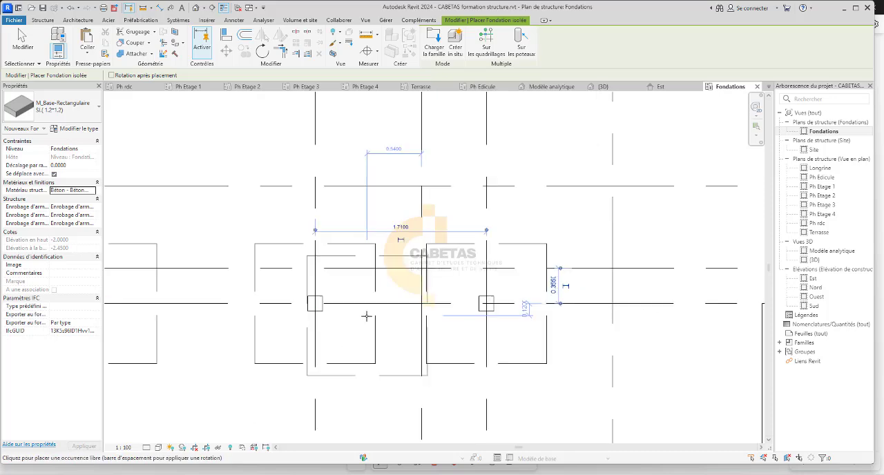
scroll(479, 319, "up", 4)
left_click(484, 311)
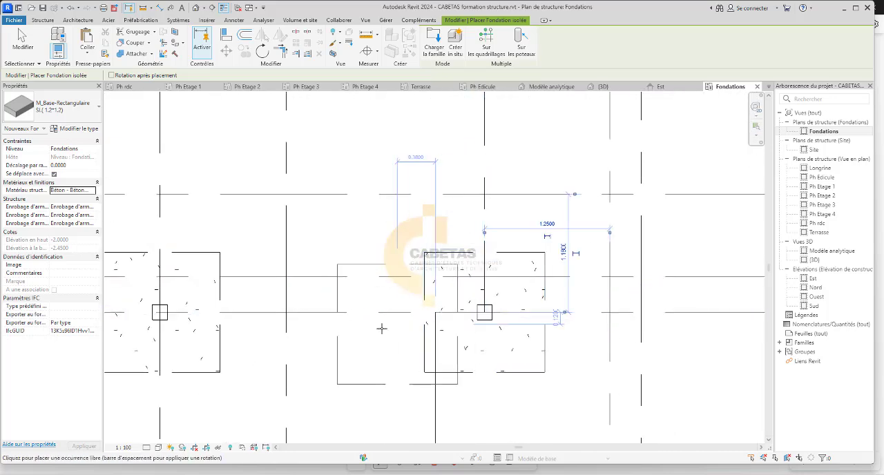
Place a footing centred on the column where grid line 12 crosses grid line J.
scroll(414, 318, "down", 4)
scroll(516, 301, "up", 4)
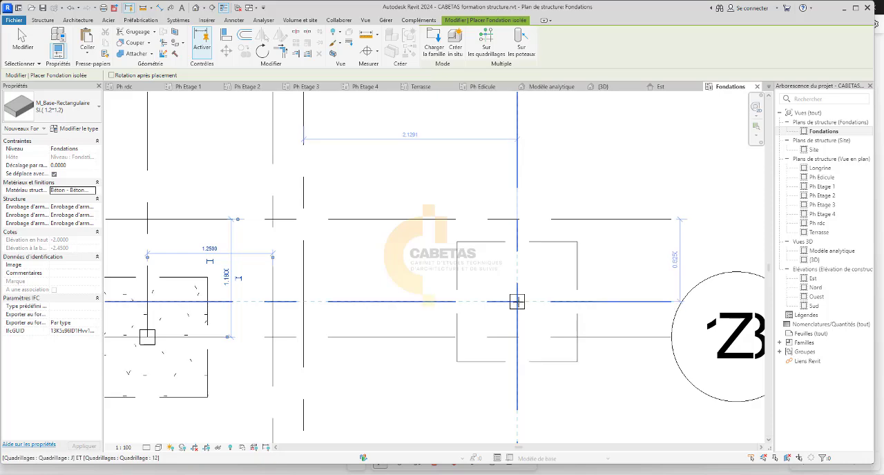
scroll(499, 304, "down", 6)
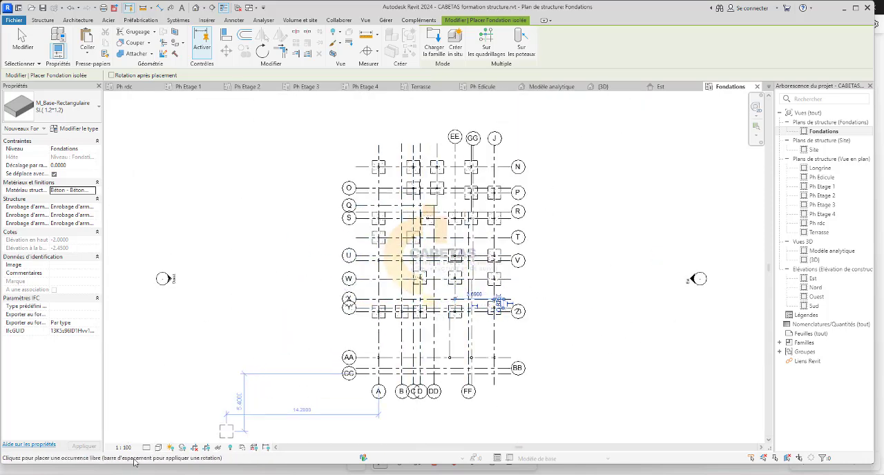
Place footings on grid line 14 under the column at grid line A and the first interior column east of it.
scroll(387, 377, "up", 5)
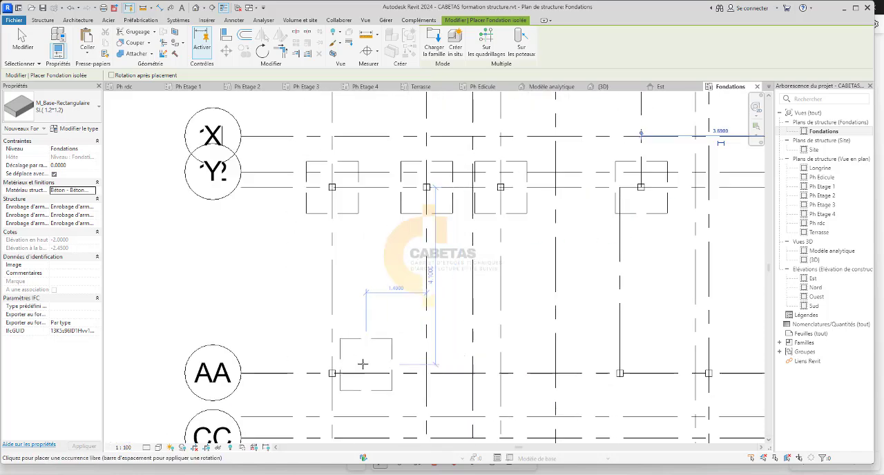
scroll(302, 382, "down", 4)
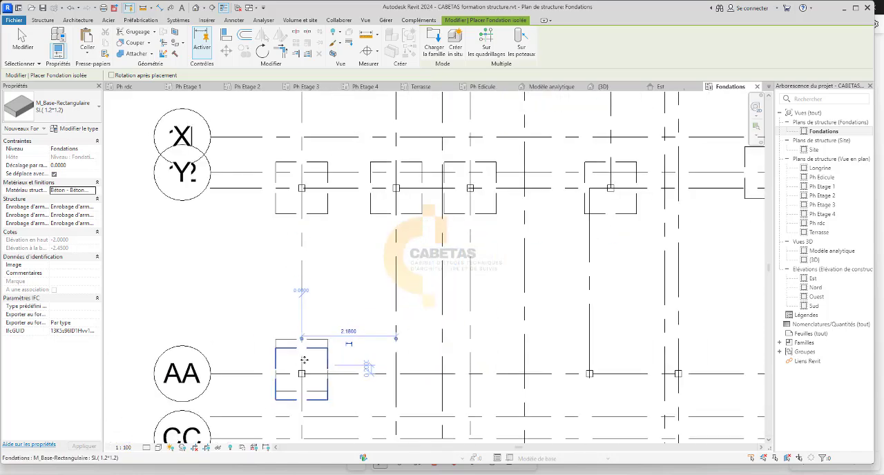
scroll(449, 373, "up", 2)
scroll(494, 360, "up", 3)
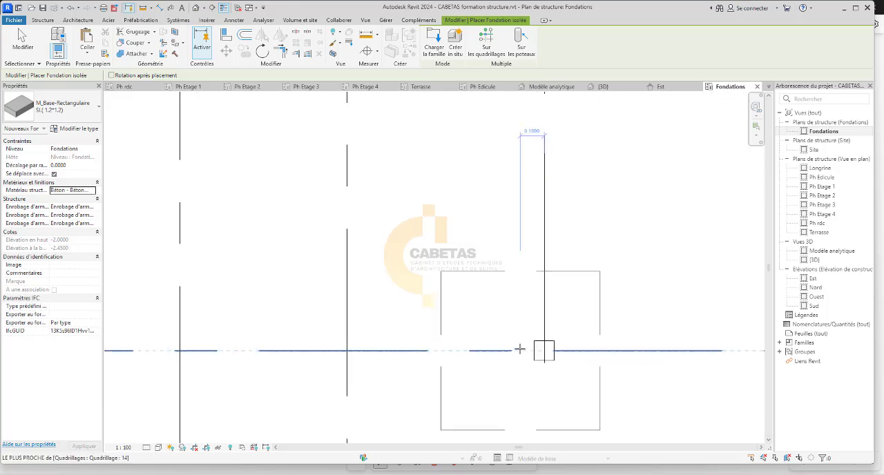
scroll(404, 303, "down", 3)
Place footings under the remaining two columns on grid line 14, the second interior column and the one at grid line J.
scroll(469, 310, "up", 4)
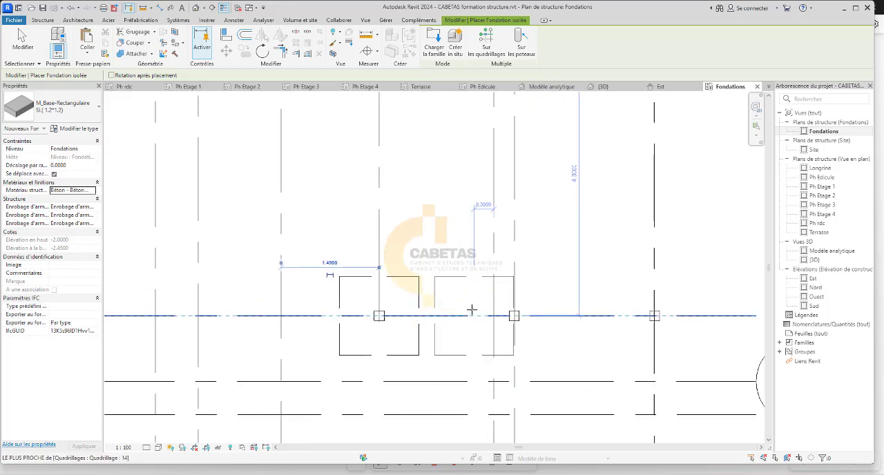
left_click(479, 308)
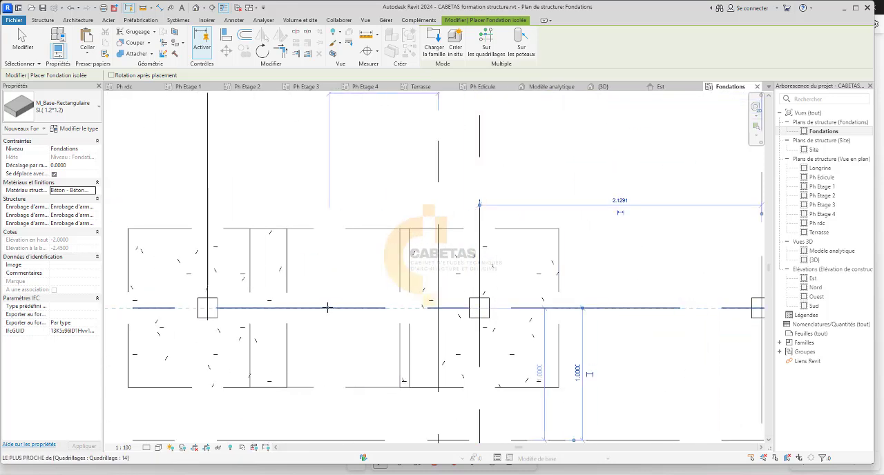
scroll(328, 308, "down", 3)
scroll(454, 311, "up", 5)
scroll(363, 329, "down", 1)
middle_click_drag(363, 330, 158, 334)
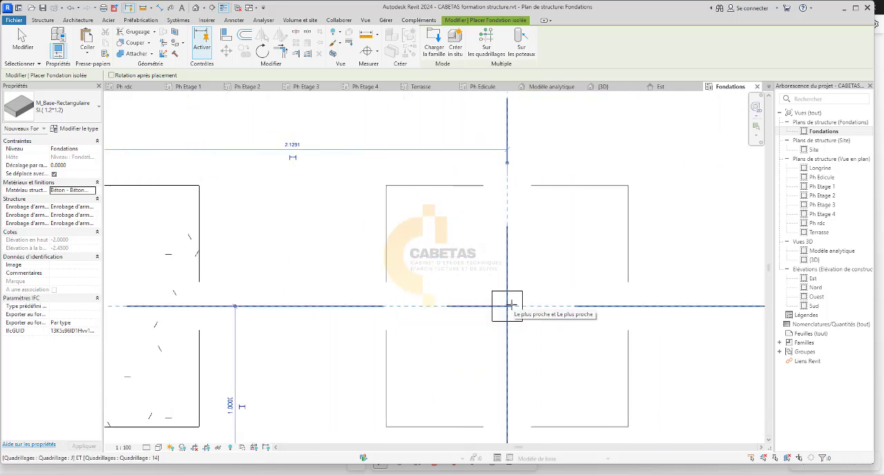
left_click(511, 305)
scroll(491, 306, "down", 7)
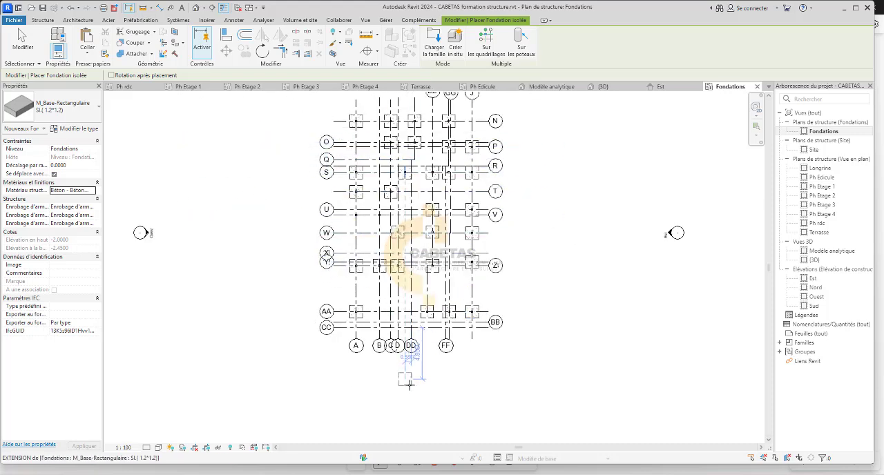
Set the Fondations plan's view scale to 1:50.
scroll(345, 266, "up", 5)
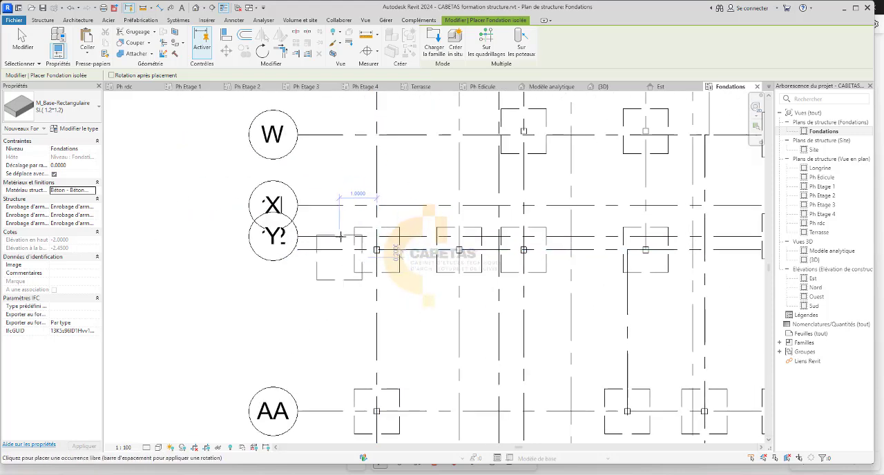
scroll(357, 293, "down", 3)
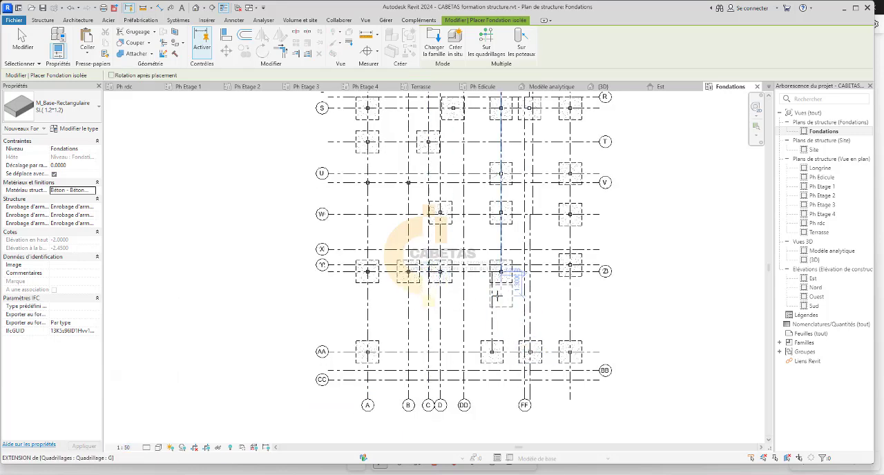
scroll(351, 359, "down", 4)
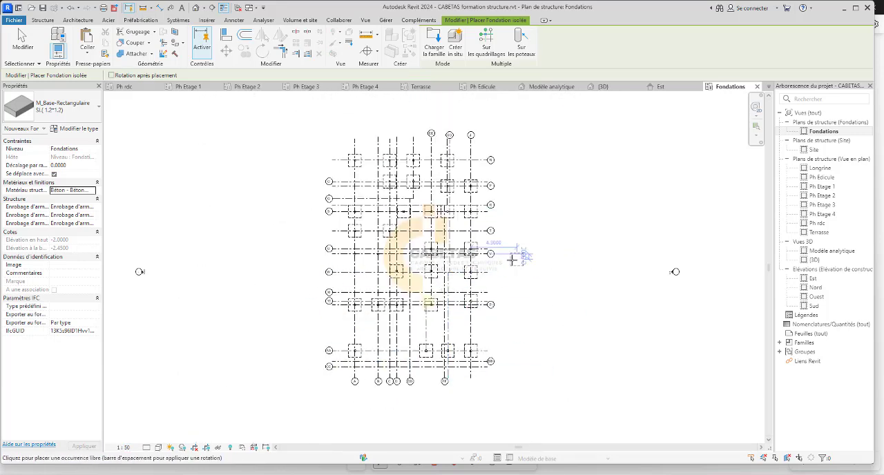
Examine the whole foundation layout for columns without a footing and end the footing placement.
scroll(494, 284, "up", 2)
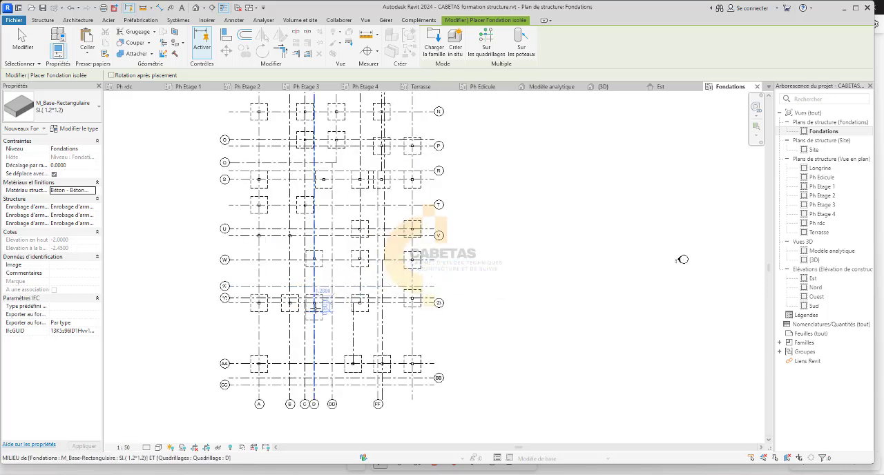
scroll(318, 303, "up", 2)
scroll(453, 404, "down", 2)
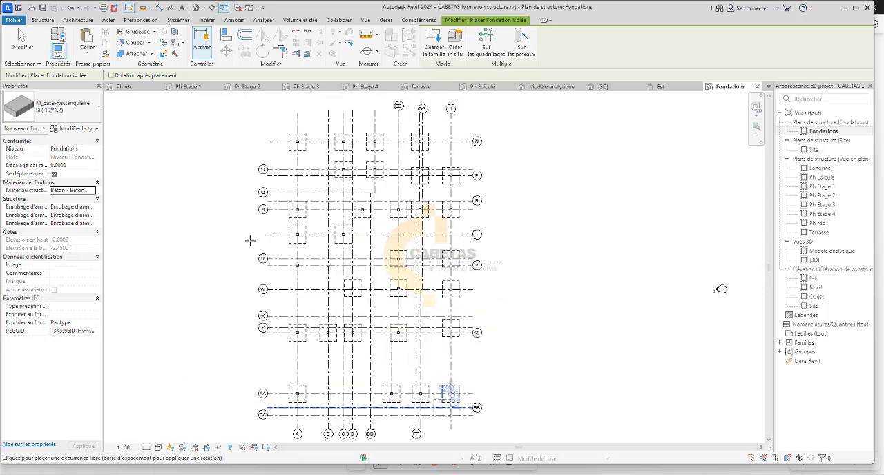
scroll(384, 352, "down", 2)
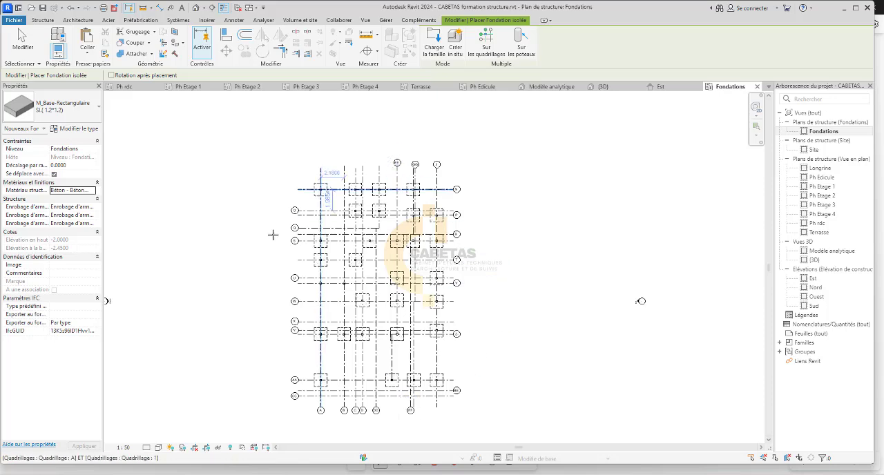
scroll(359, 235, "up", 4)
scroll(384, 226, "up", 1)
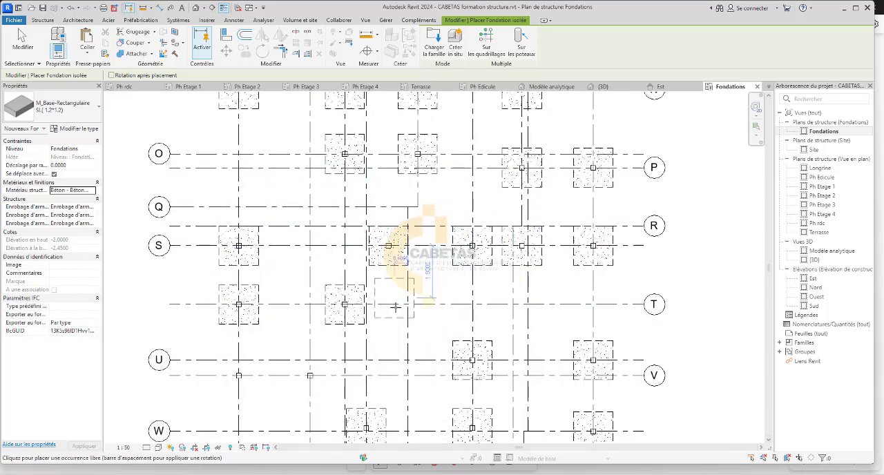
key("Escape")
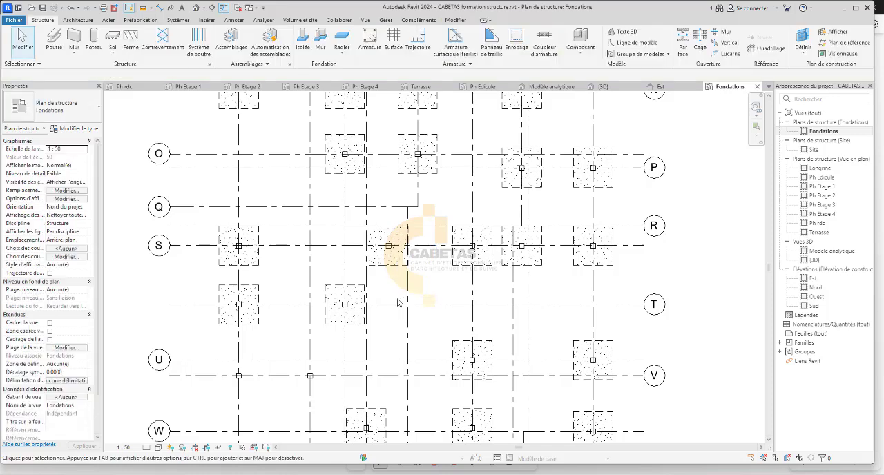
scroll(349, 261, "down", 1)
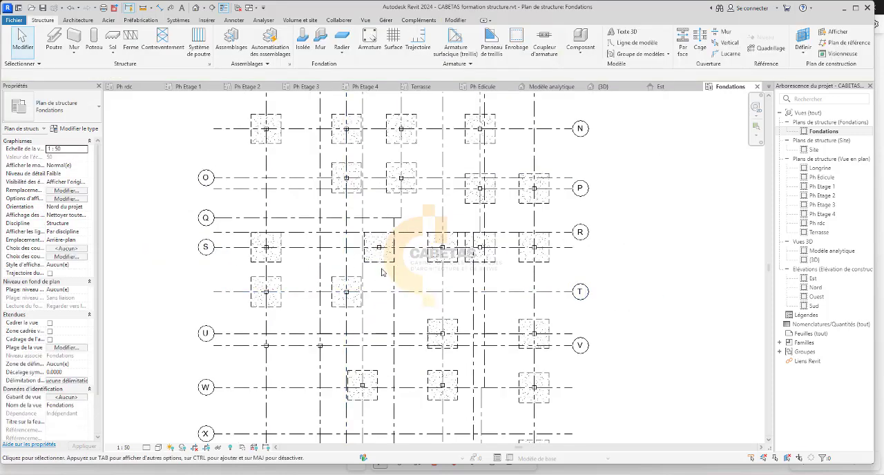
scroll(437, 231, "down", 2)
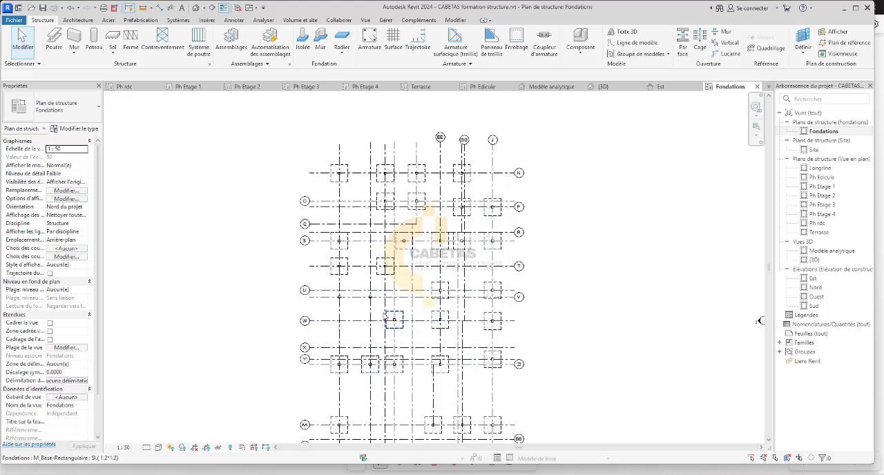
middle_click_drag(406, 238, 410, 174)
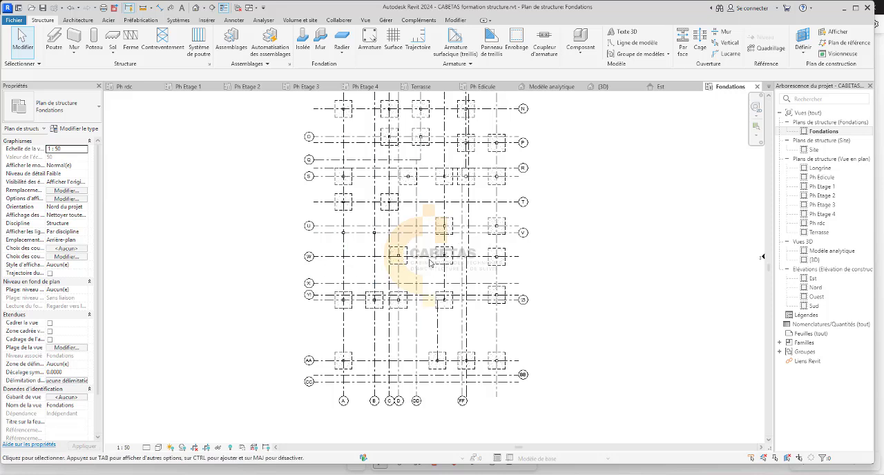